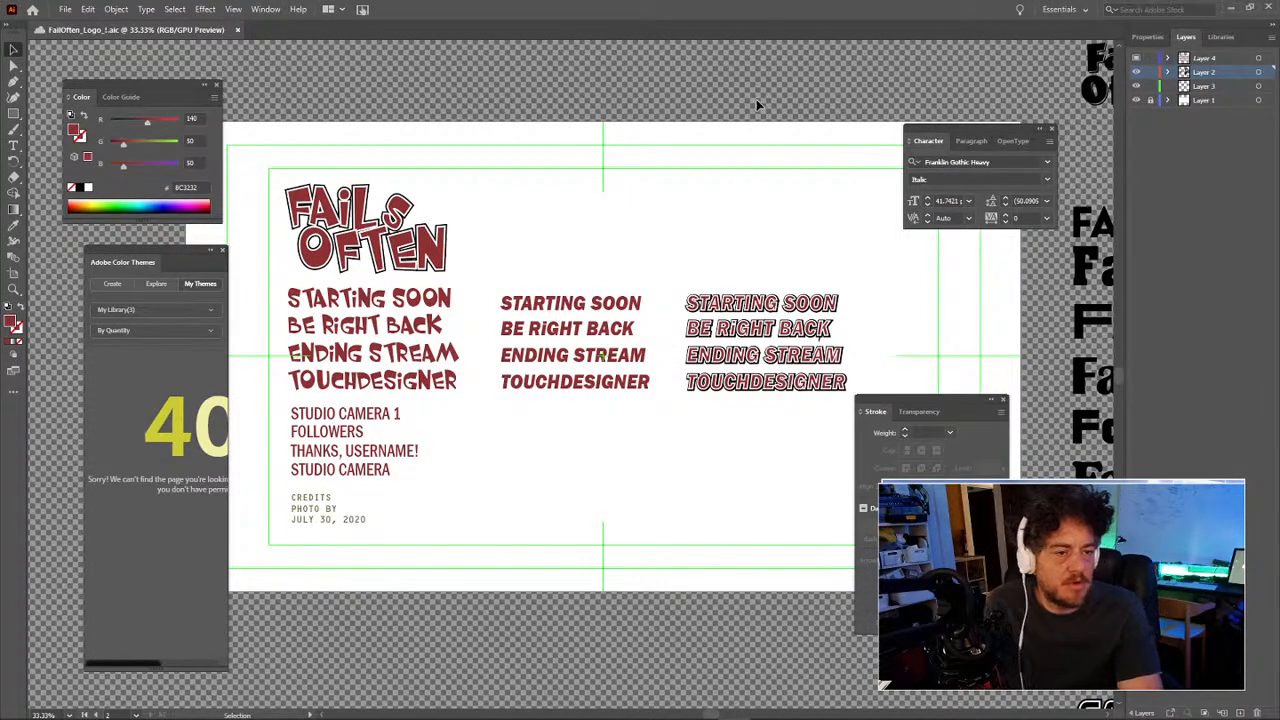
Step: Pan and zoom out to frame the FailOften font samples and empty canvas beside them
{"action": "left_click_drag", "start_coordinate": [757, 97], "coordinate": [446, 230]}
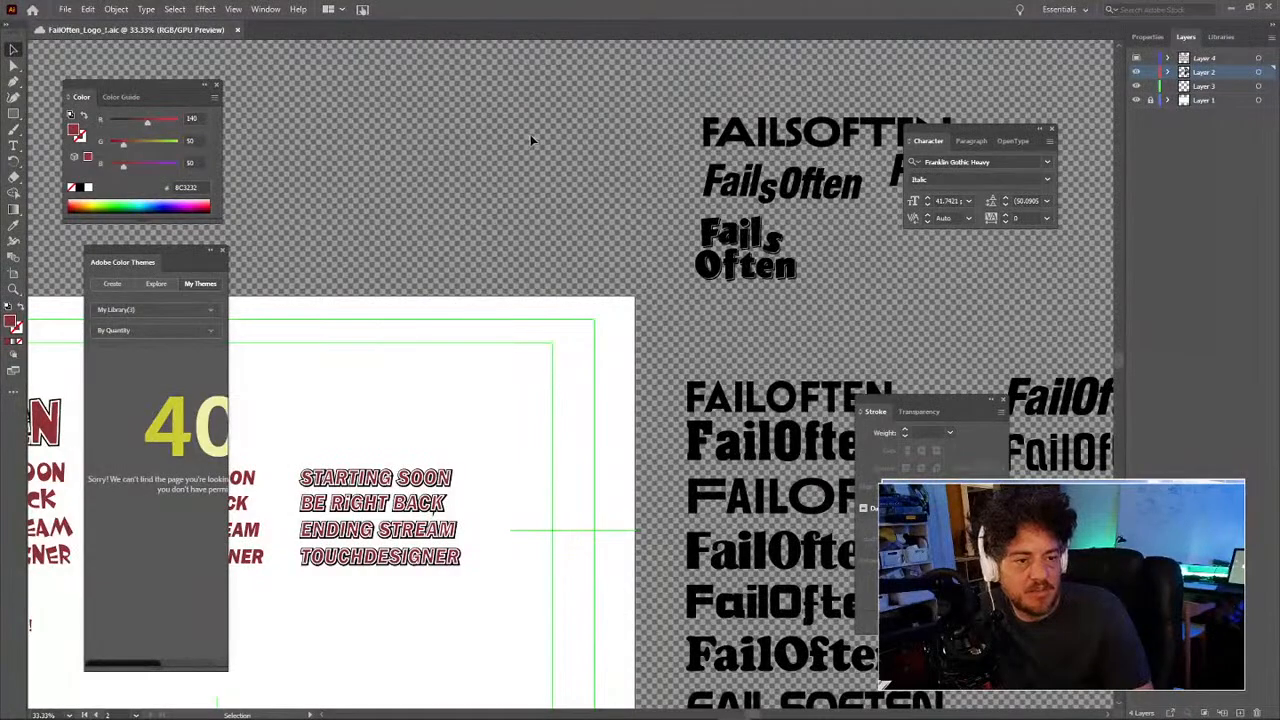
{"action": "left_click_drag", "start_coordinate": [543, 180], "coordinate": [298, 281]}
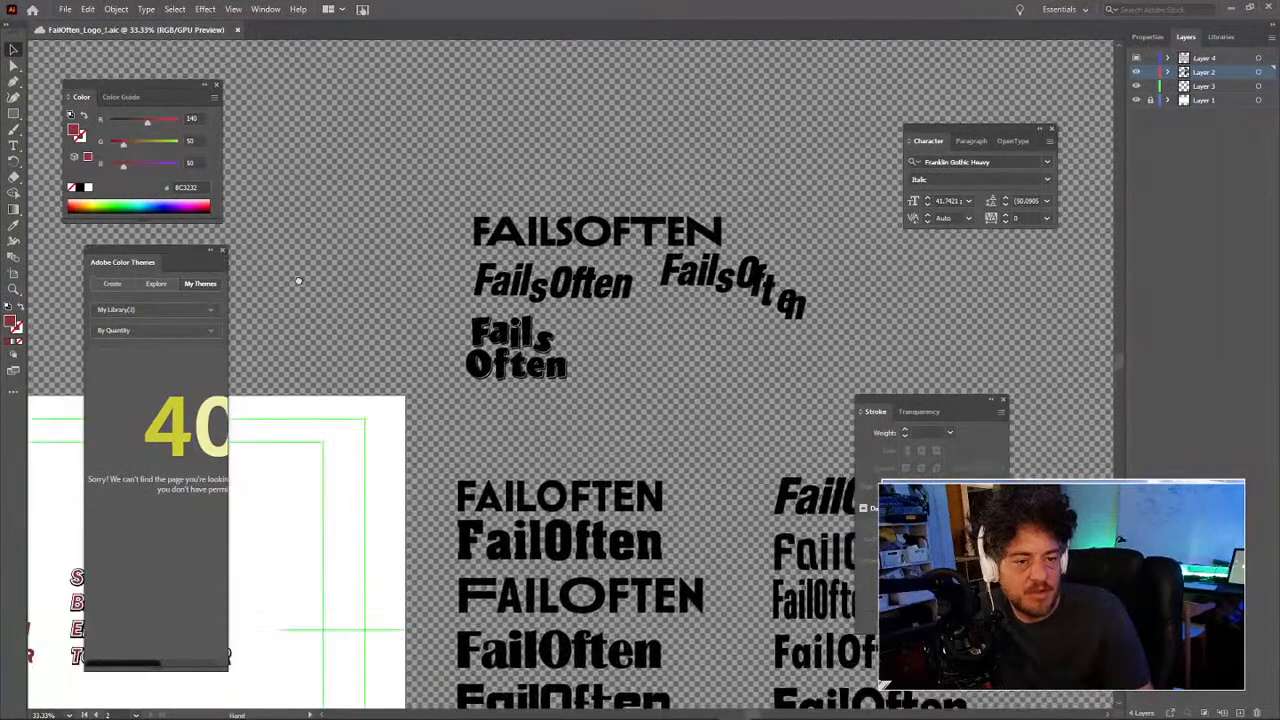
{"action": "left_click", "coordinate": [465, 285], "text": "alt"}
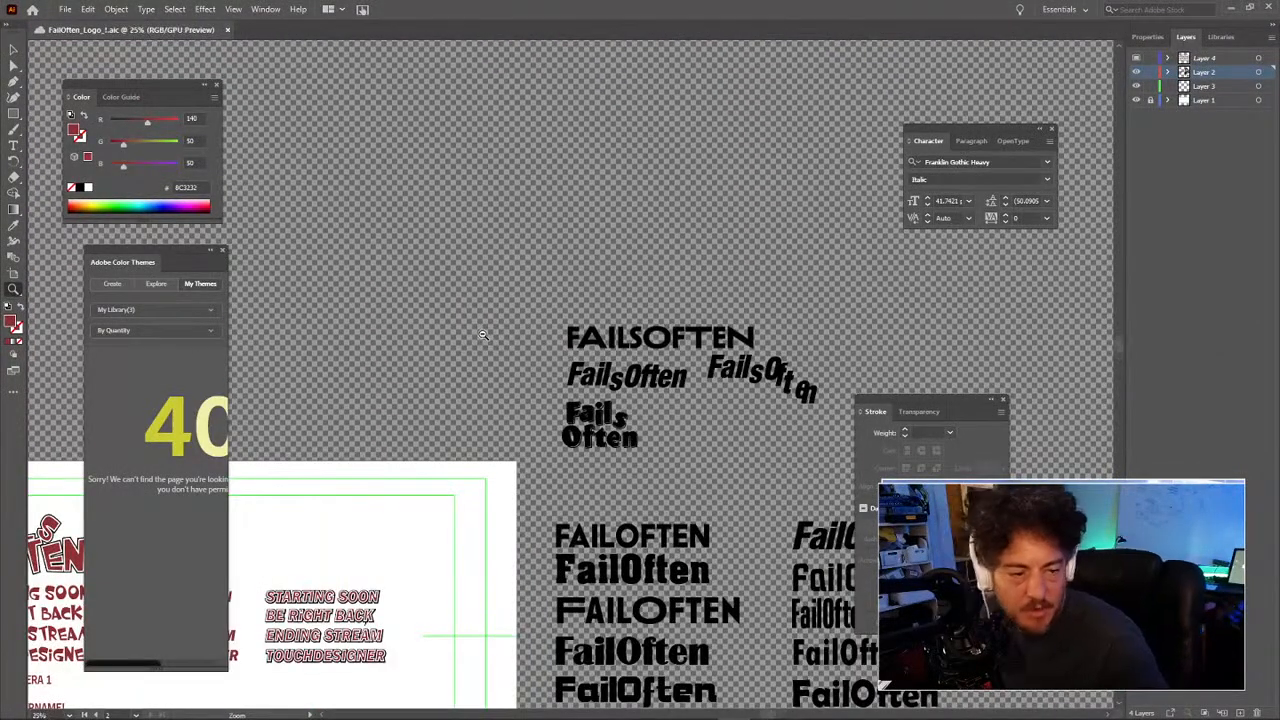
{"action": "left_click", "coordinate": [483, 335], "text": "alt"}
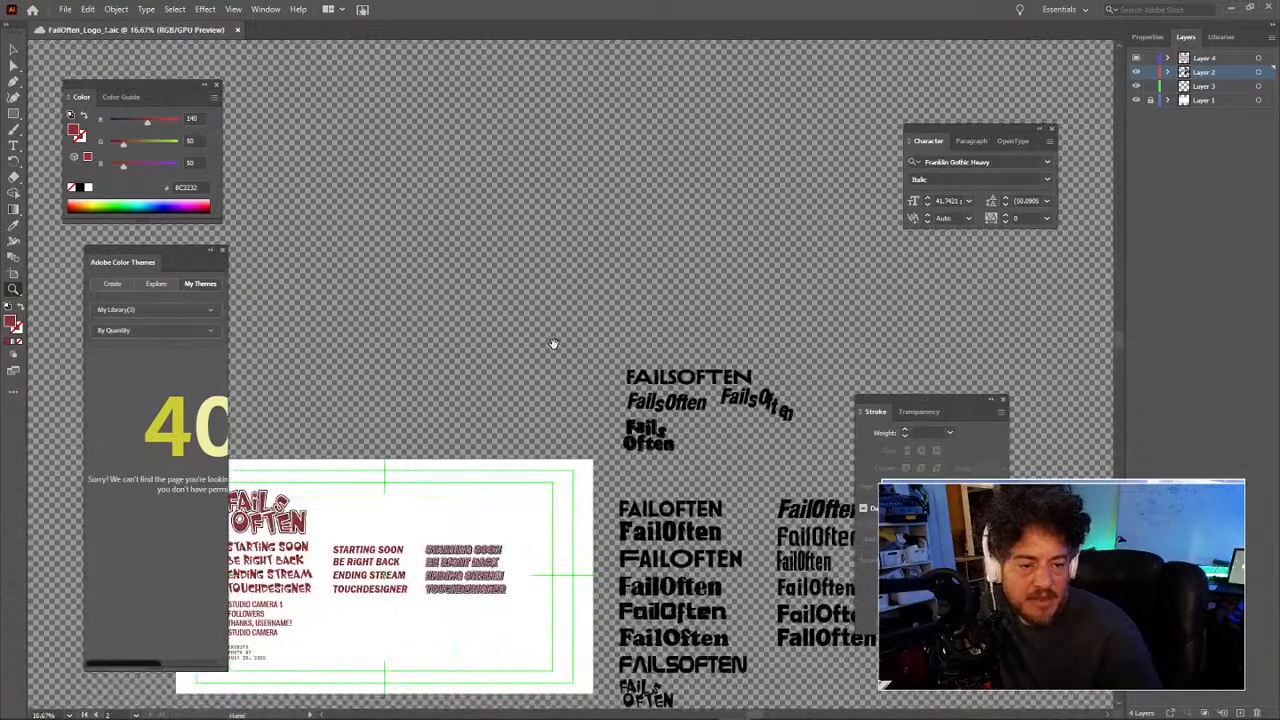
{"action": "left_click_drag", "start_coordinate": [554, 343], "coordinate": [361, 240]}
{"action": "left_click_drag", "start_coordinate": [509, 298], "coordinate": [411, 217]}
{"action": "left_click_drag", "start_coordinate": [460, 260], "coordinate": [654, 331]}
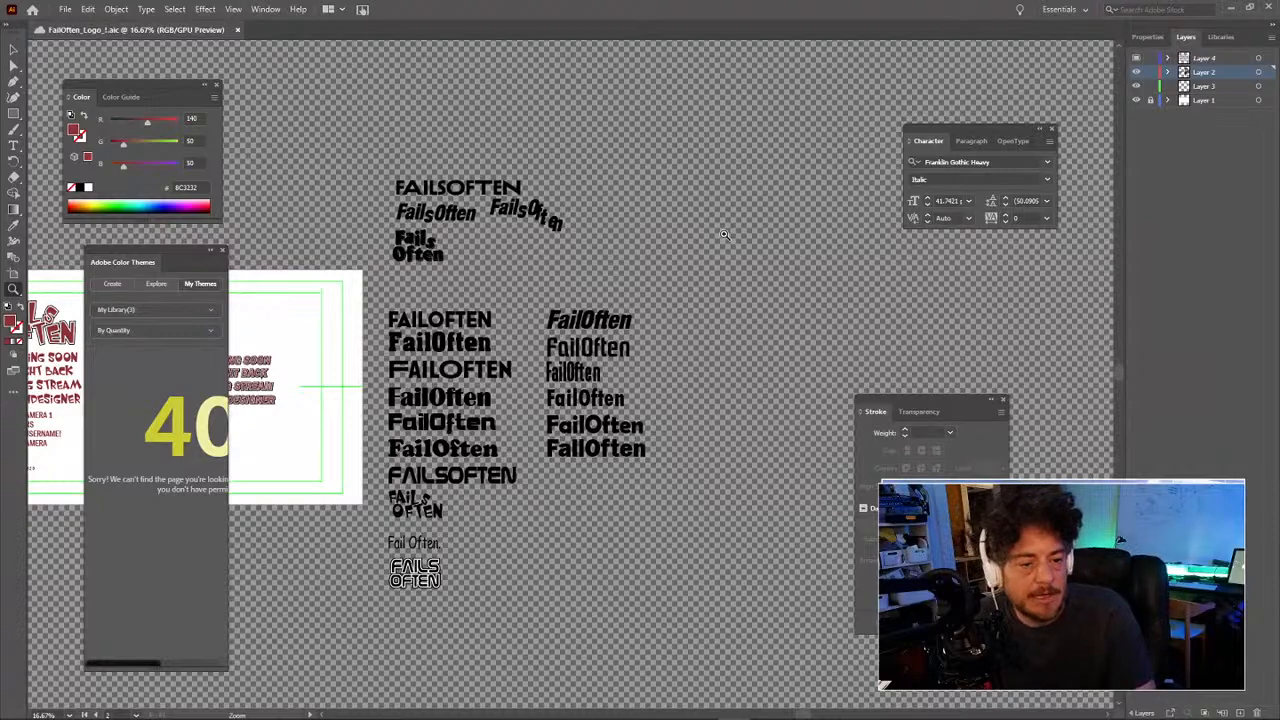
{"action": "left_click_drag", "start_coordinate": [716, 242], "coordinate": [700, 272]}
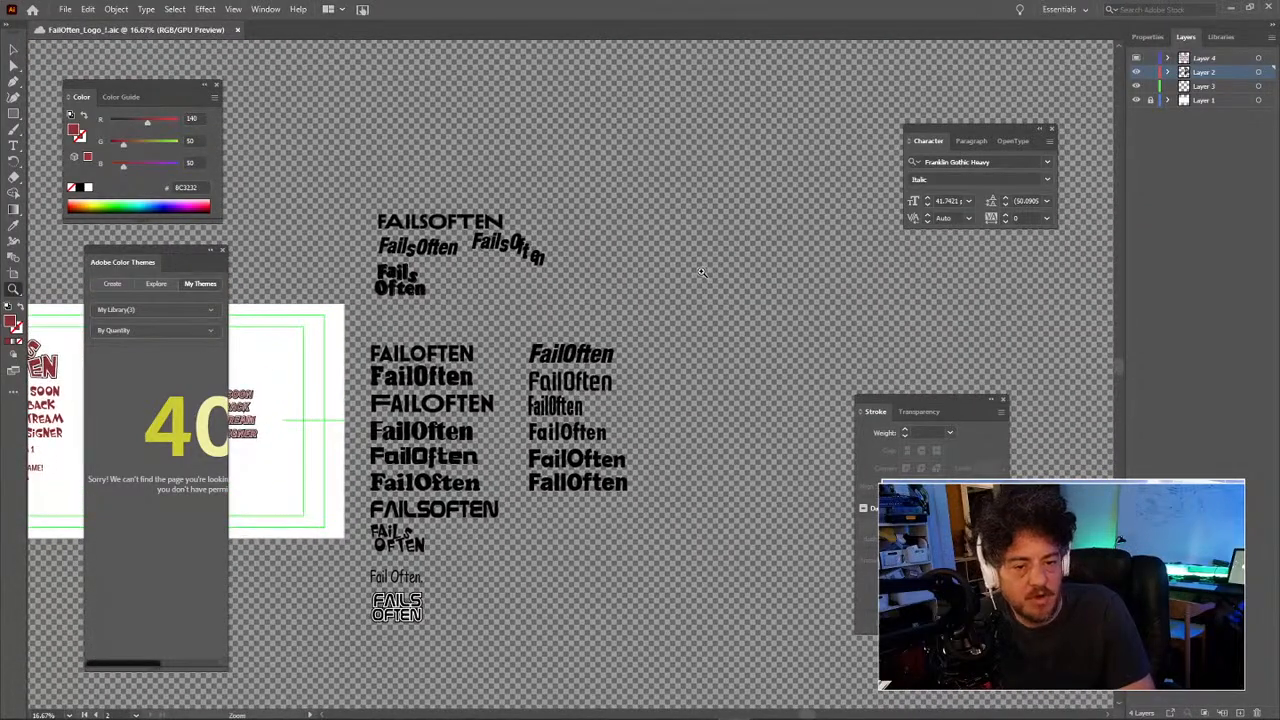
{"action": "key", "text": "t"}
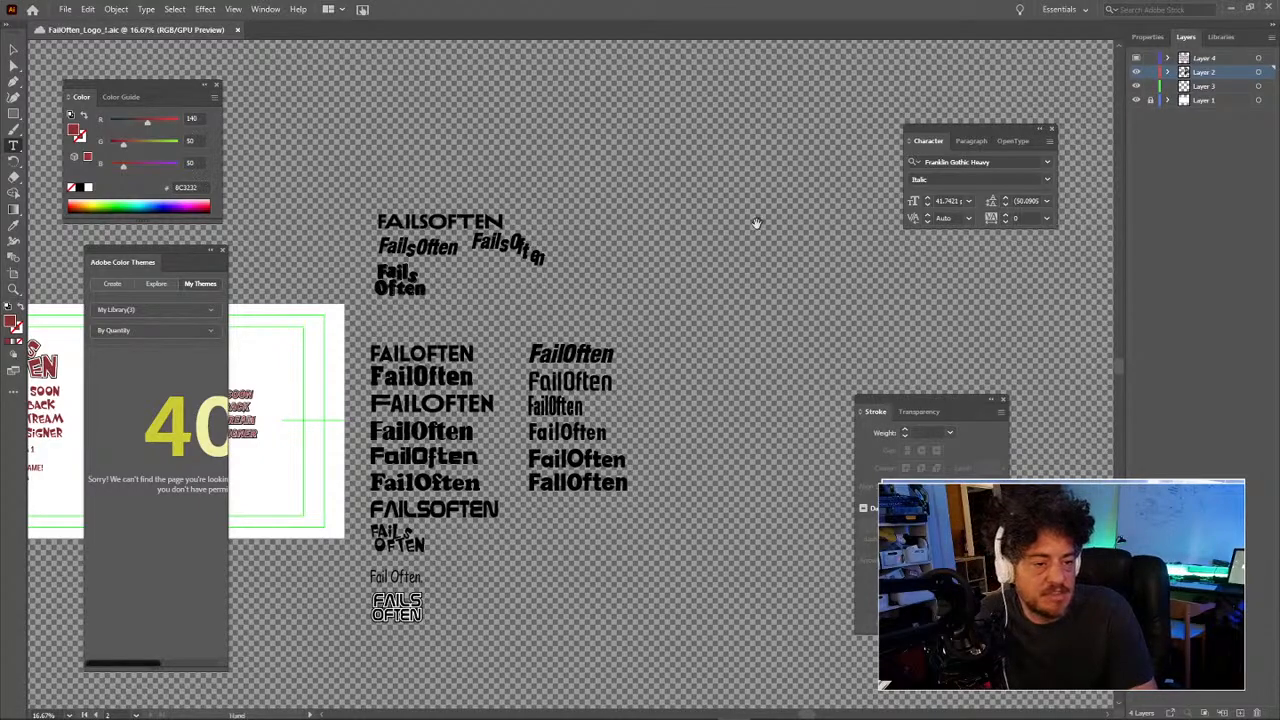
{"action": "left_click_drag", "start_coordinate": [755, 228], "coordinate": [501, 303]}
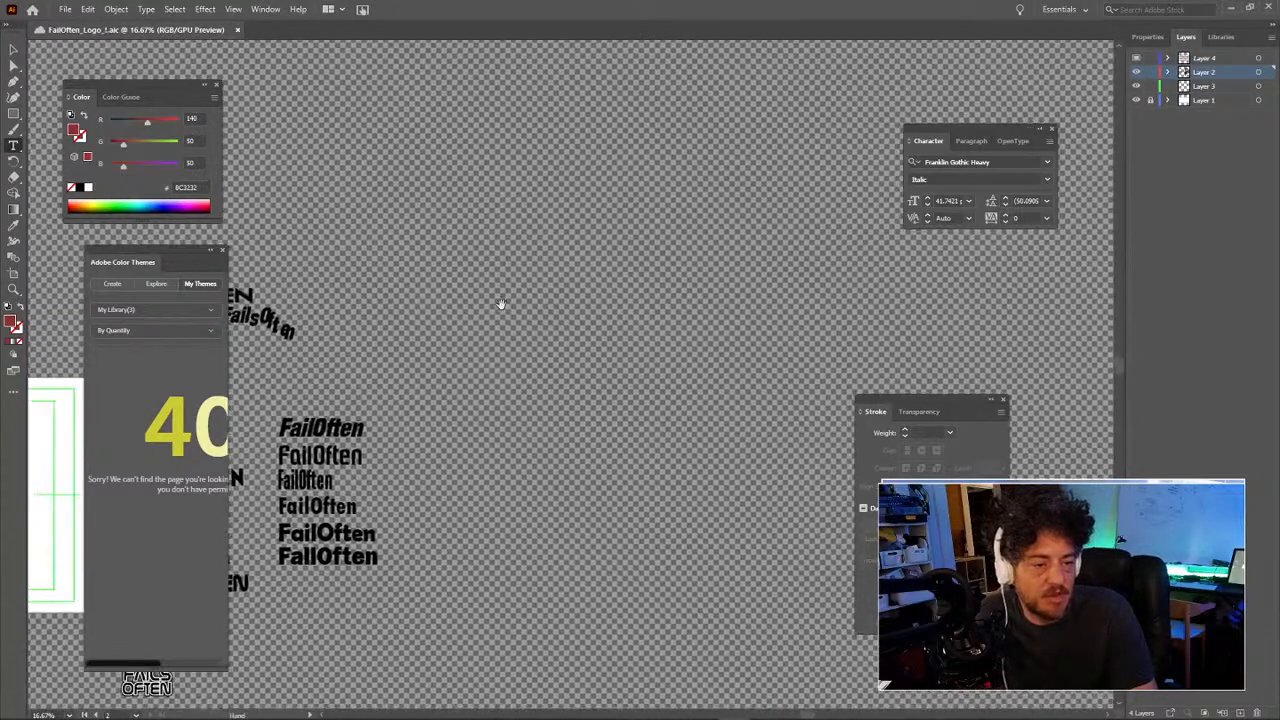
Step: Type 'Apple' on the empty canvas and scale it up to a large size
{"action": "left_click", "coordinate": [615, 282]}
{"action": "type", "text": "Apple"}
{"action": "key", "text": "Escape"}
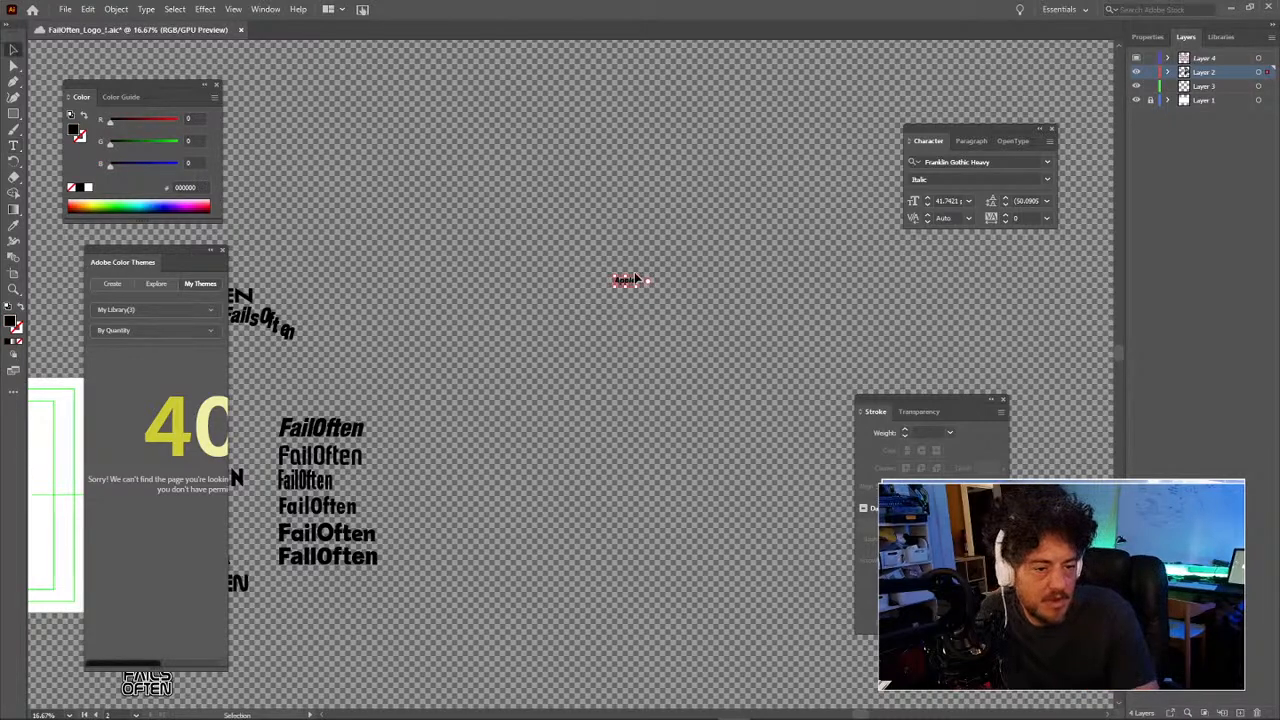
{"action": "left_click_drag", "start_coordinate": [641, 276], "coordinate": [796, 200]}
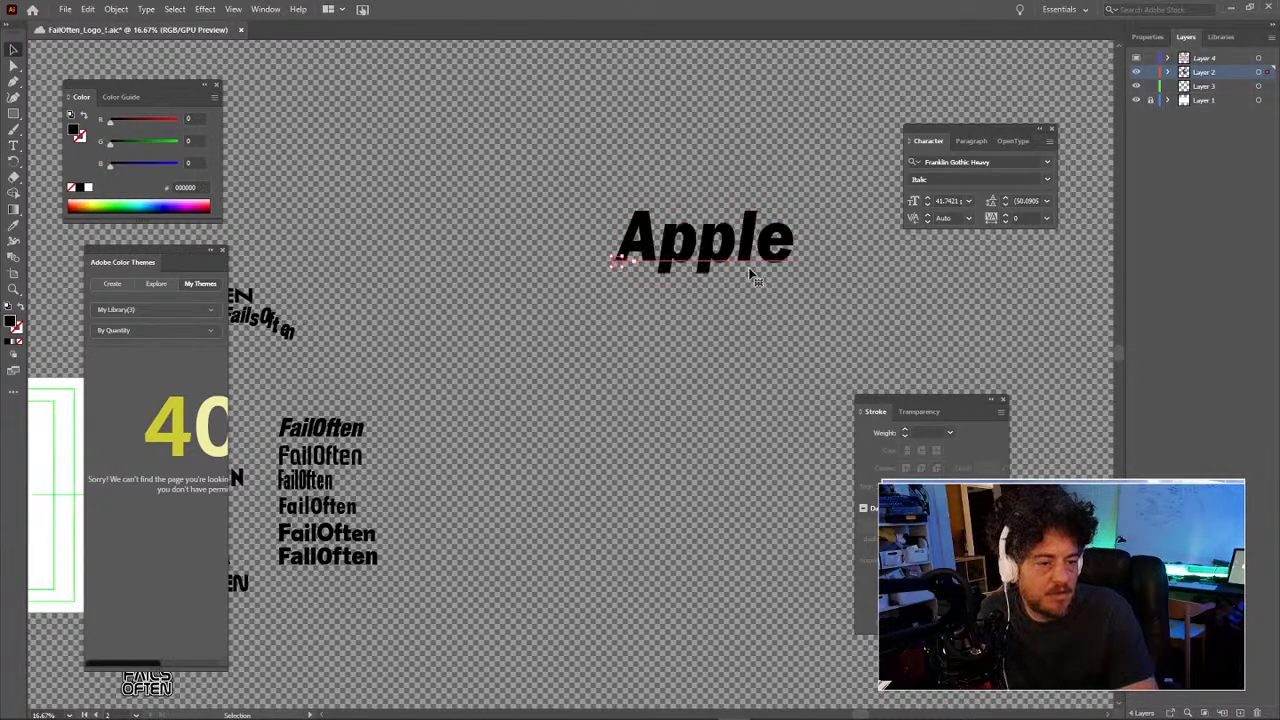
{"action": "left_click_drag", "start_coordinate": [616, 259], "coordinate": [613, 258]}
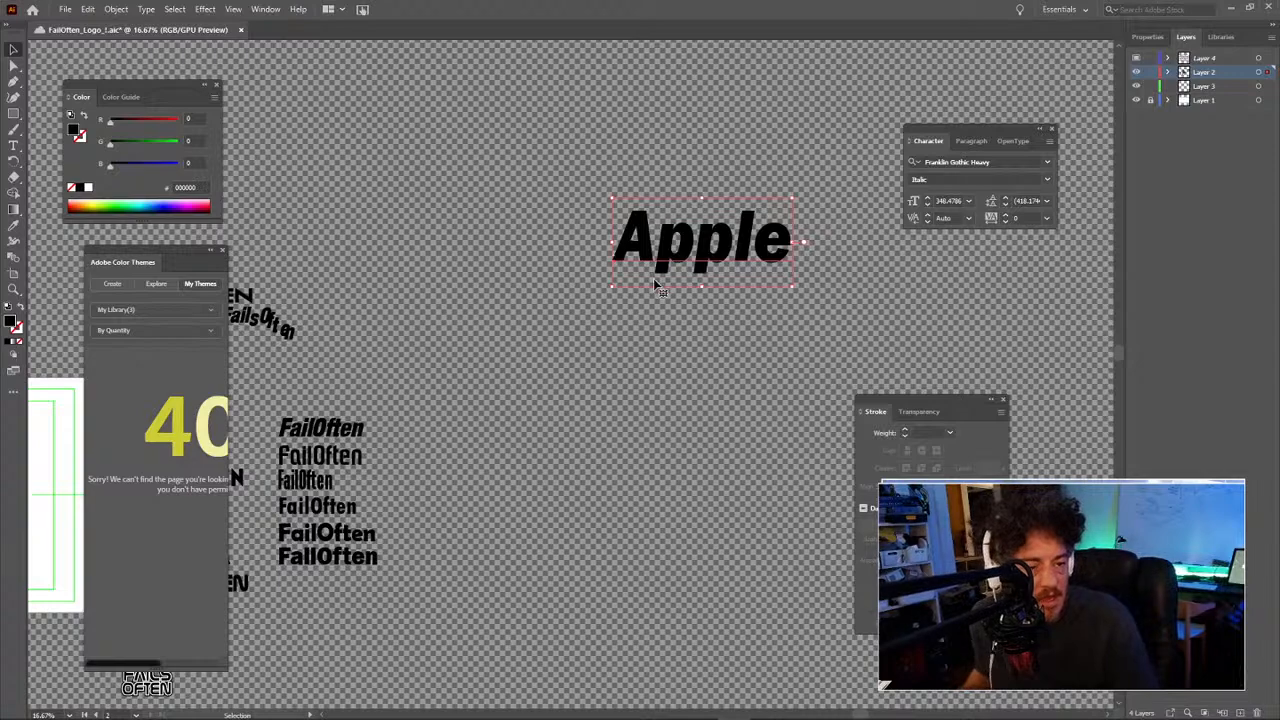
{"action": "left_click", "coordinate": [606, 367]}
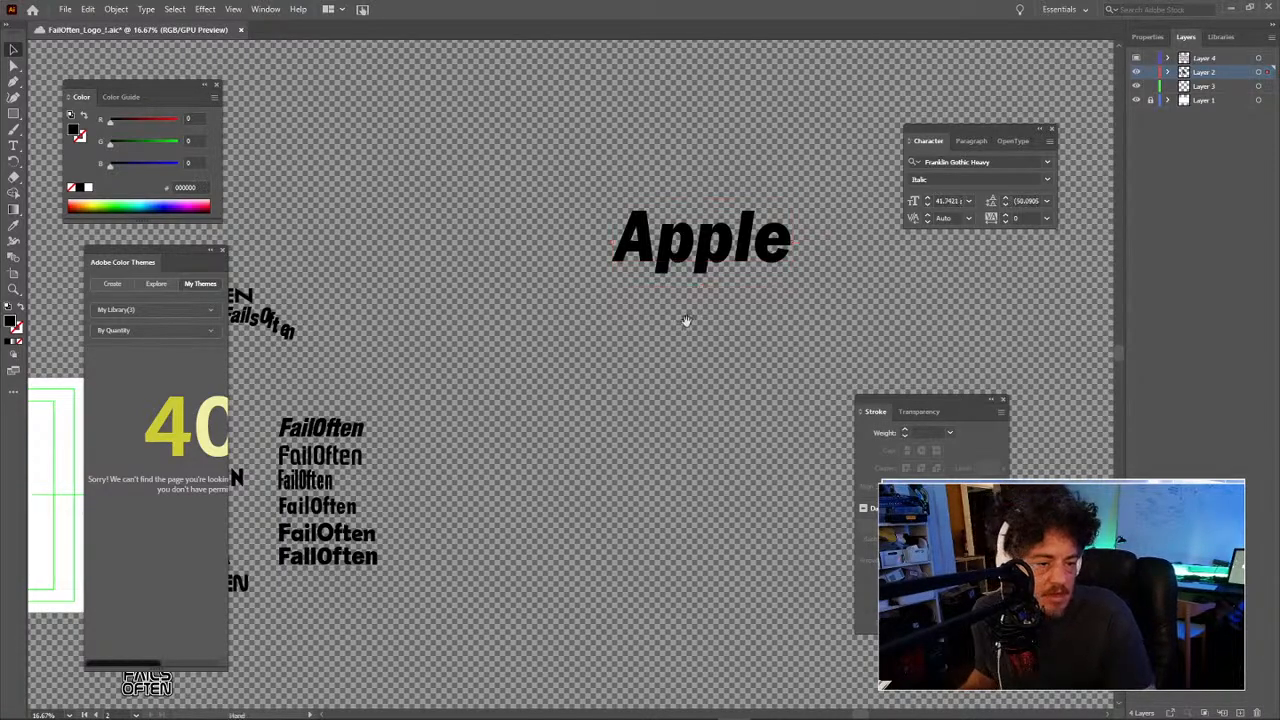
Step: Zoom out to show the artboard, then zoom back in to frame the Apple text
{"action": "left_click_drag", "start_coordinate": [641, 311], "coordinate": [439, 377]}
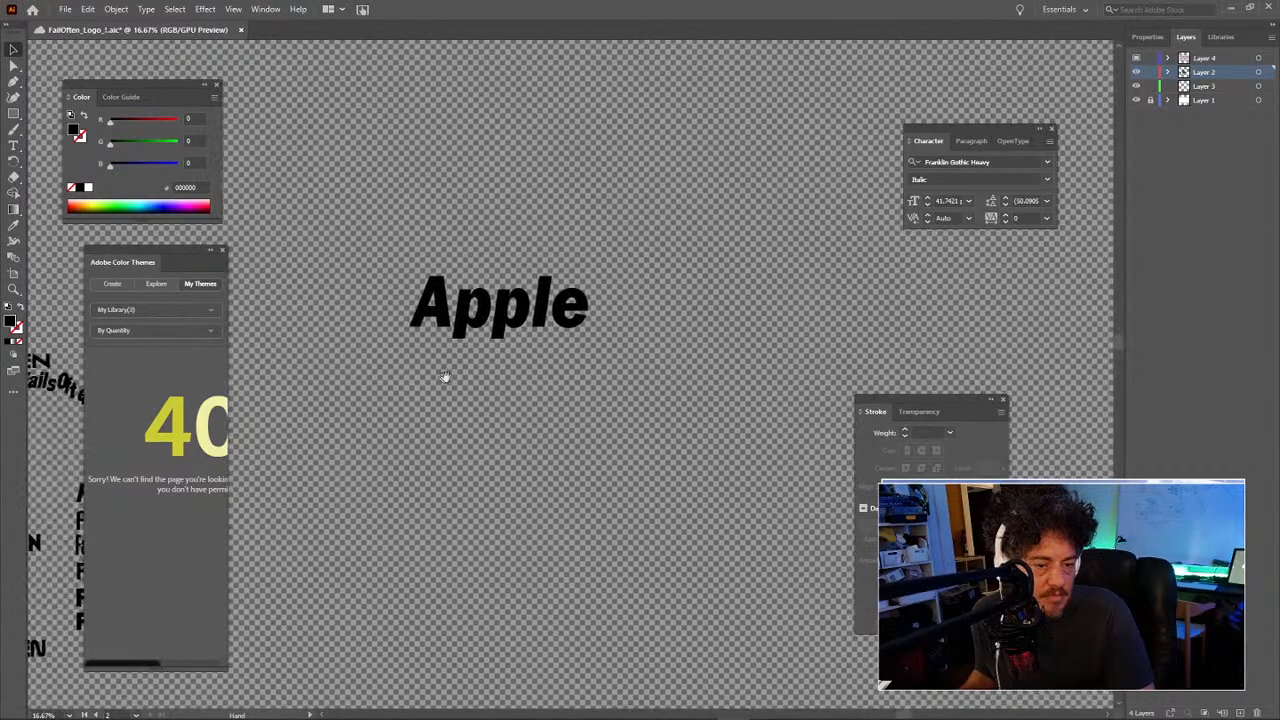
{"action": "key", "text": "z"}
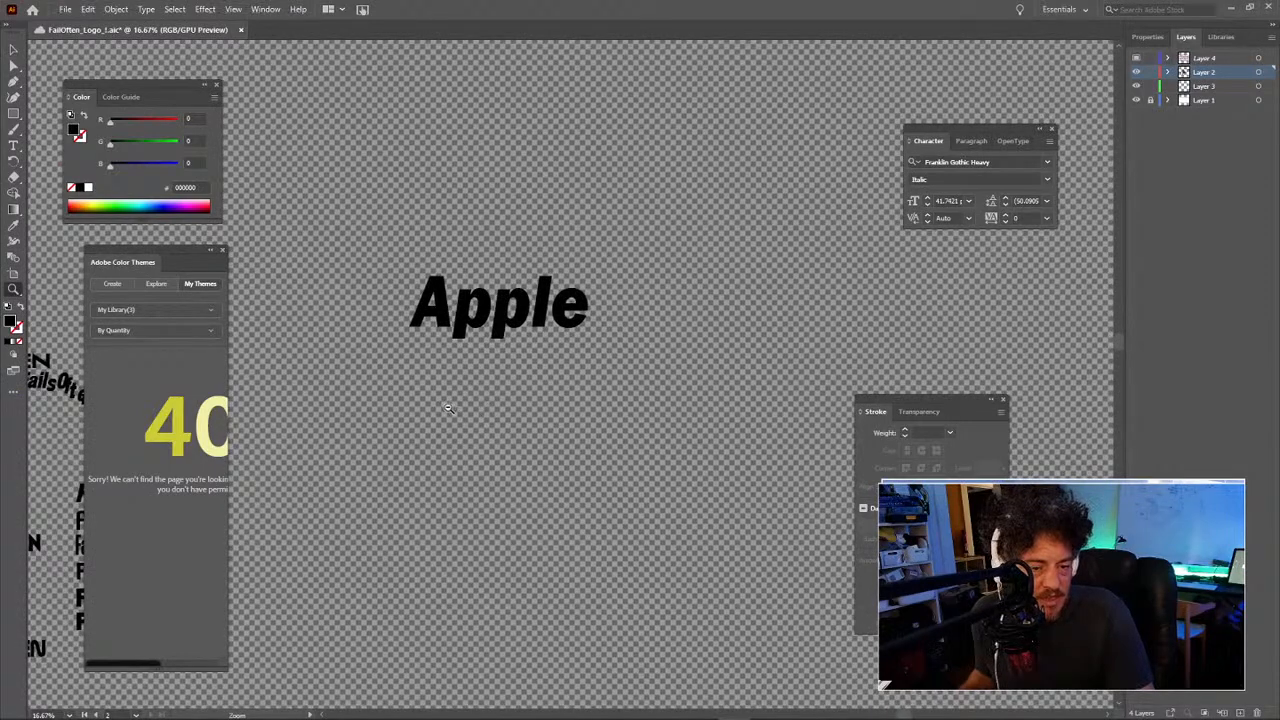
{"action": "left_click", "coordinate": [449, 409], "text": "alt"}
{"action": "left_click", "coordinate": [449, 409], "text": "alt"}
{"action": "left_click", "coordinate": [453, 402], "text": "alt"}
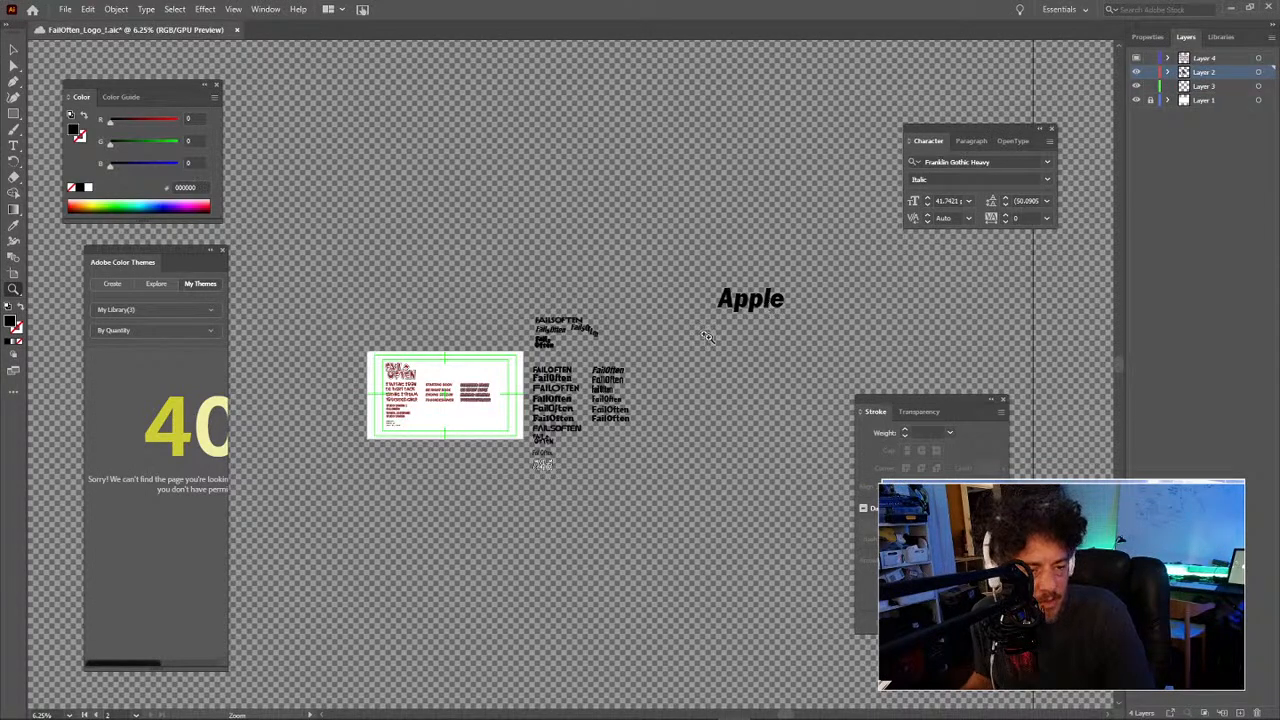
{"action": "left_click_drag", "start_coordinate": [677, 341], "coordinate": [771, 391]}
{"action": "left_click", "coordinate": [676, 342]}
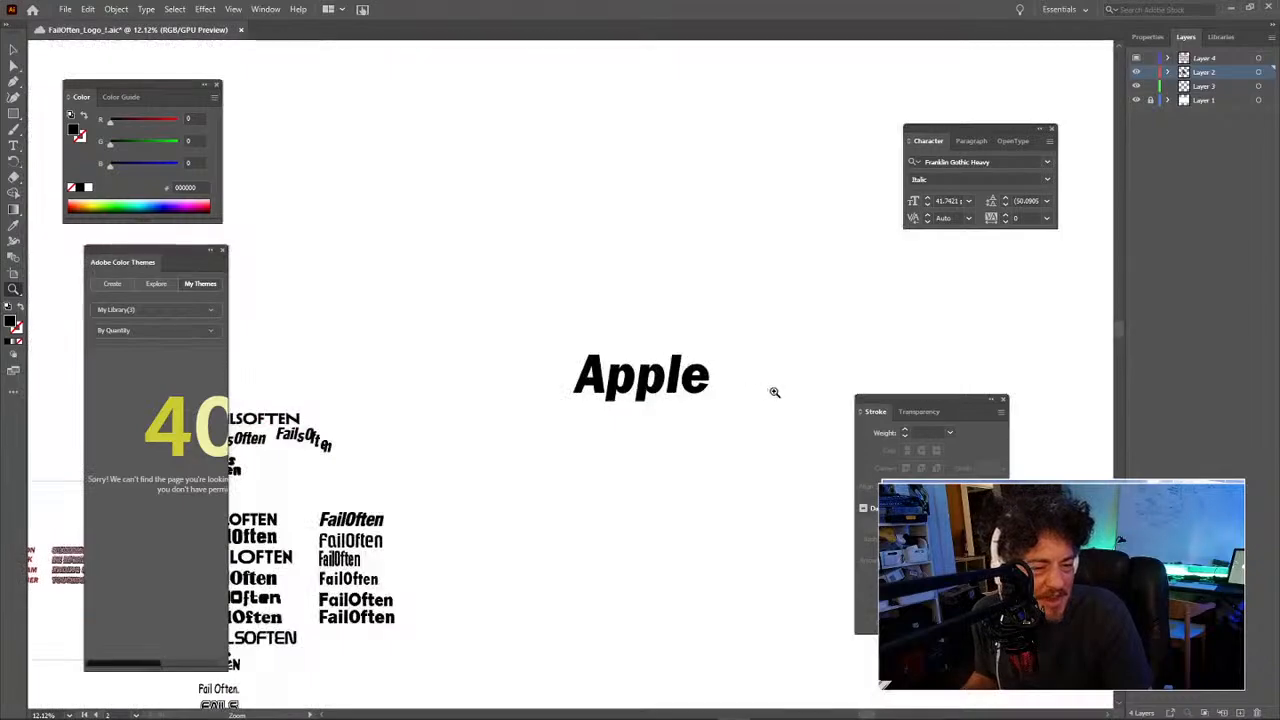
{"action": "left_click_drag", "start_coordinate": [689, 389], "coordinate": [615, 398]}
Step: Set the Apple text to the 18thCentury font from the Character panel
{"action": "key", "text": "v"}
{"action": "left_click", "coordinate": [615, 398]}
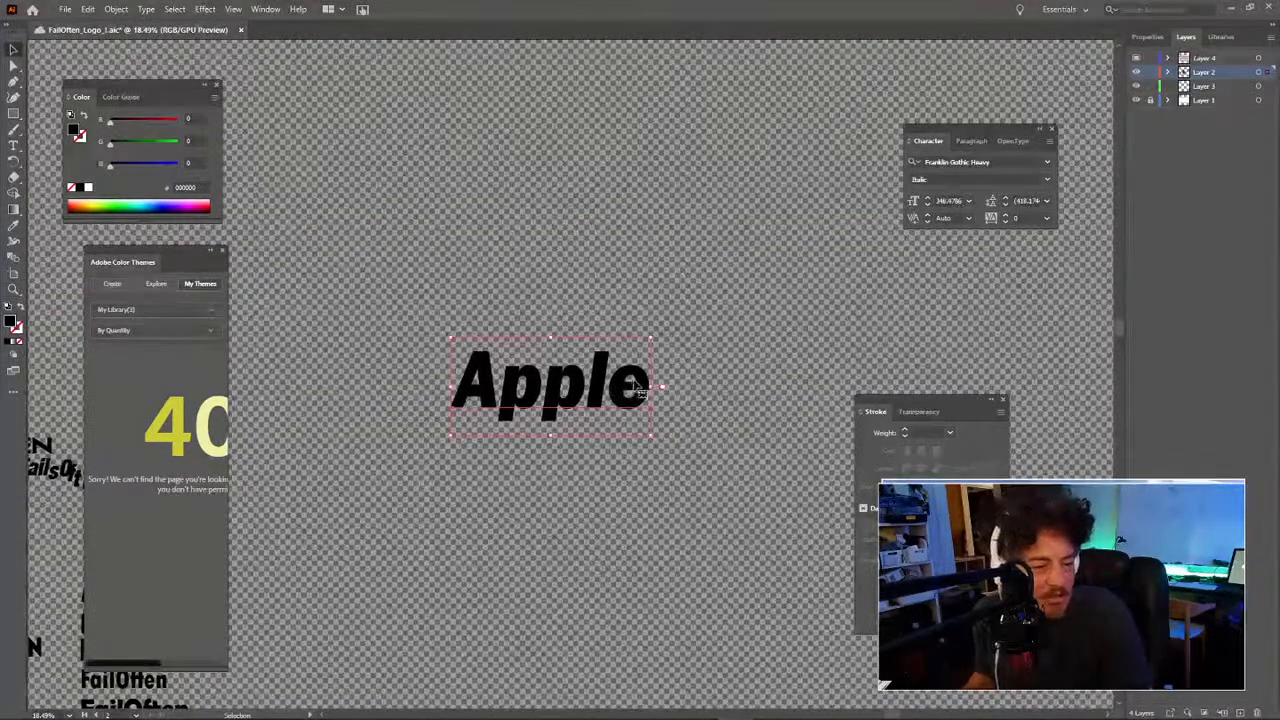
{"action": "left_click_drag", "start_coordinate": [964, 138], "coordinate": [754, 192]}
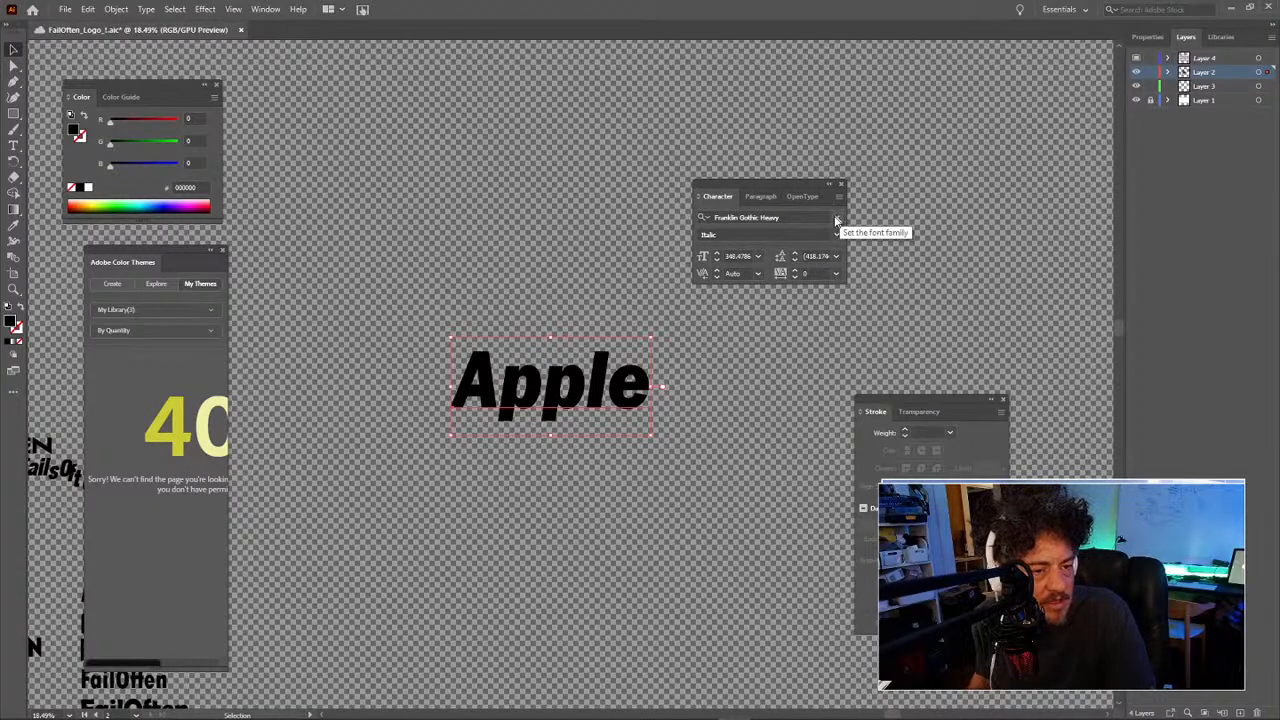
{"action": "left_click", "coordinate": [835, 221]}
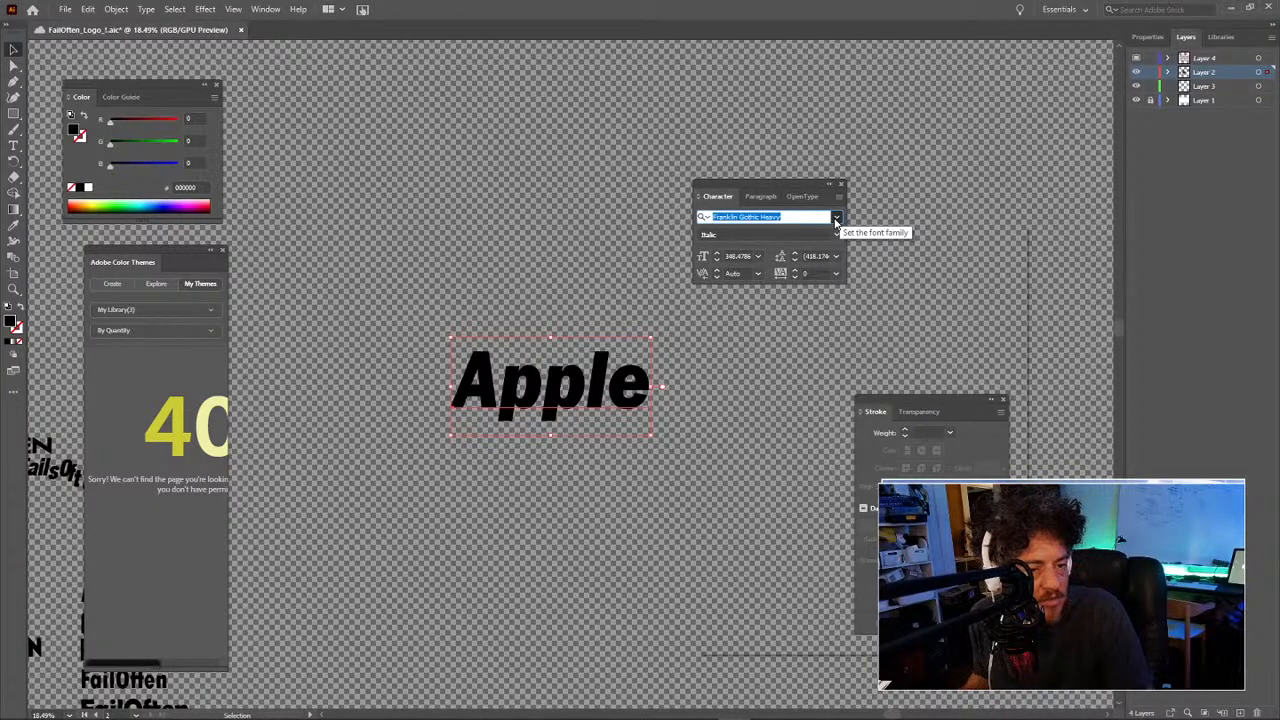
{"action": "left_click", "coordinate": [836, 218]}
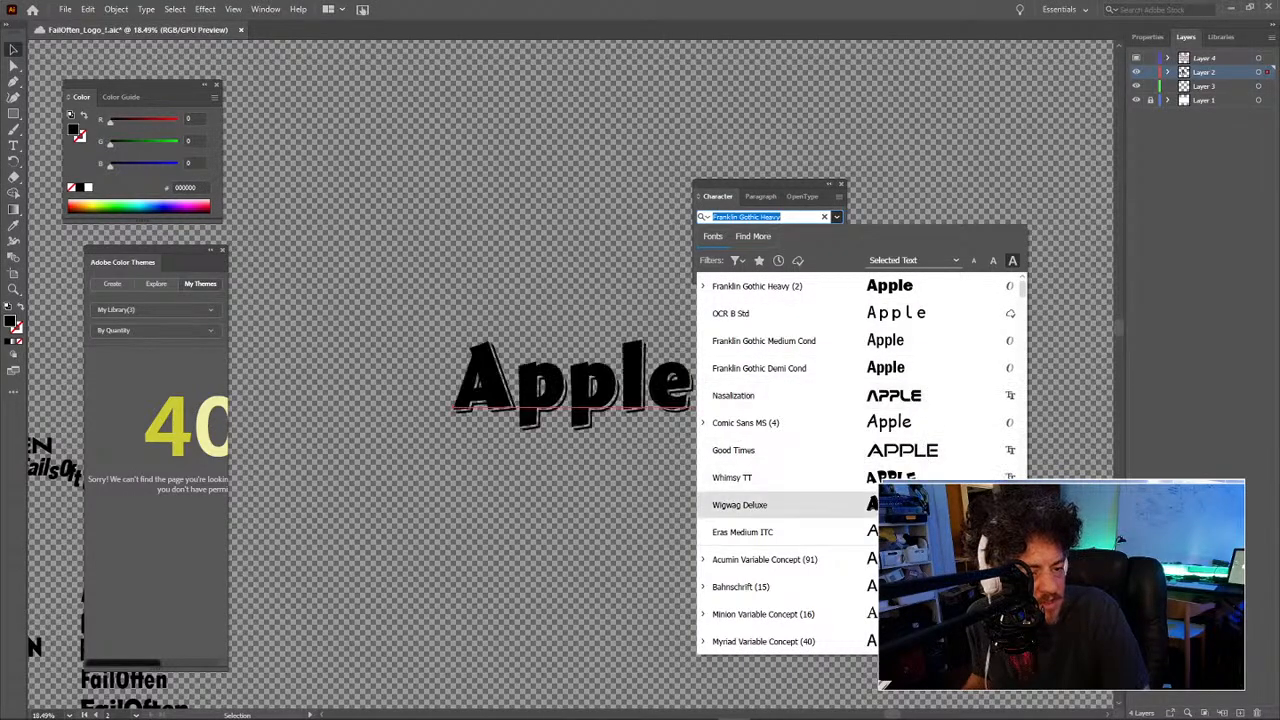
{"action": "scroll", "coordinate": [900, 432], "scroll_direction": "down", "scroll_amount": 10}
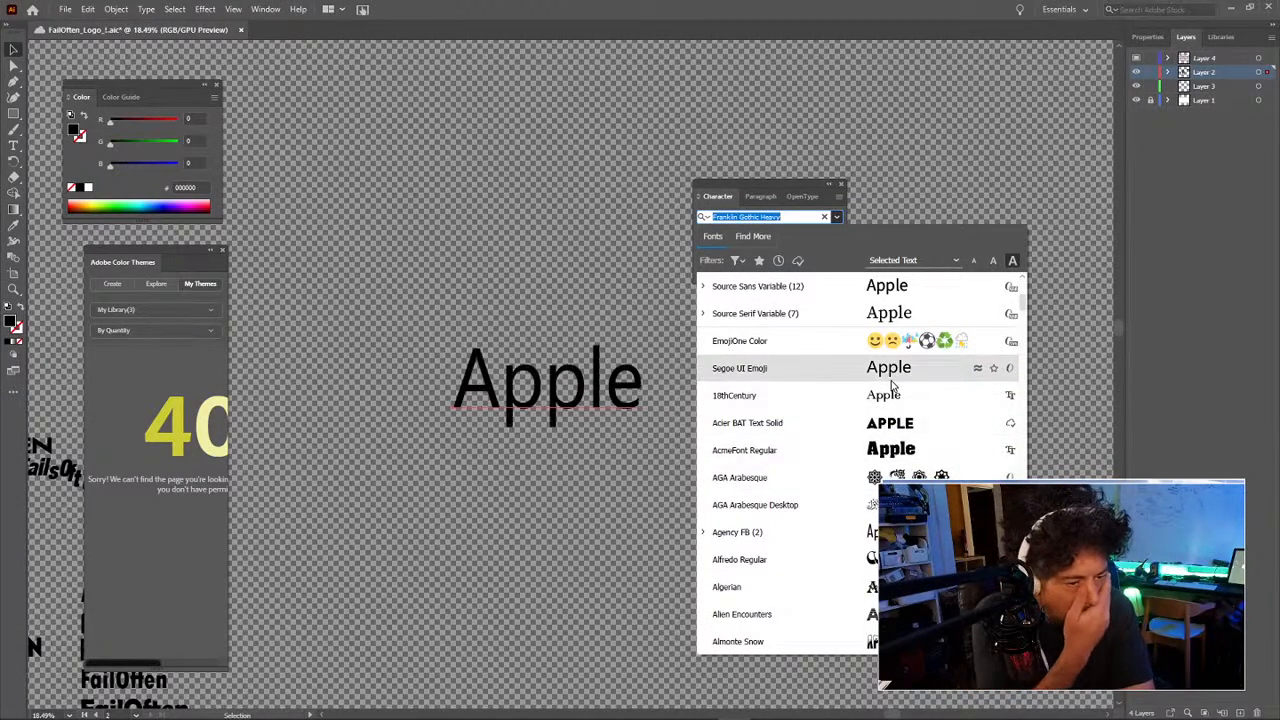
{"action": "left_click", "coordinate": [891, 401]}
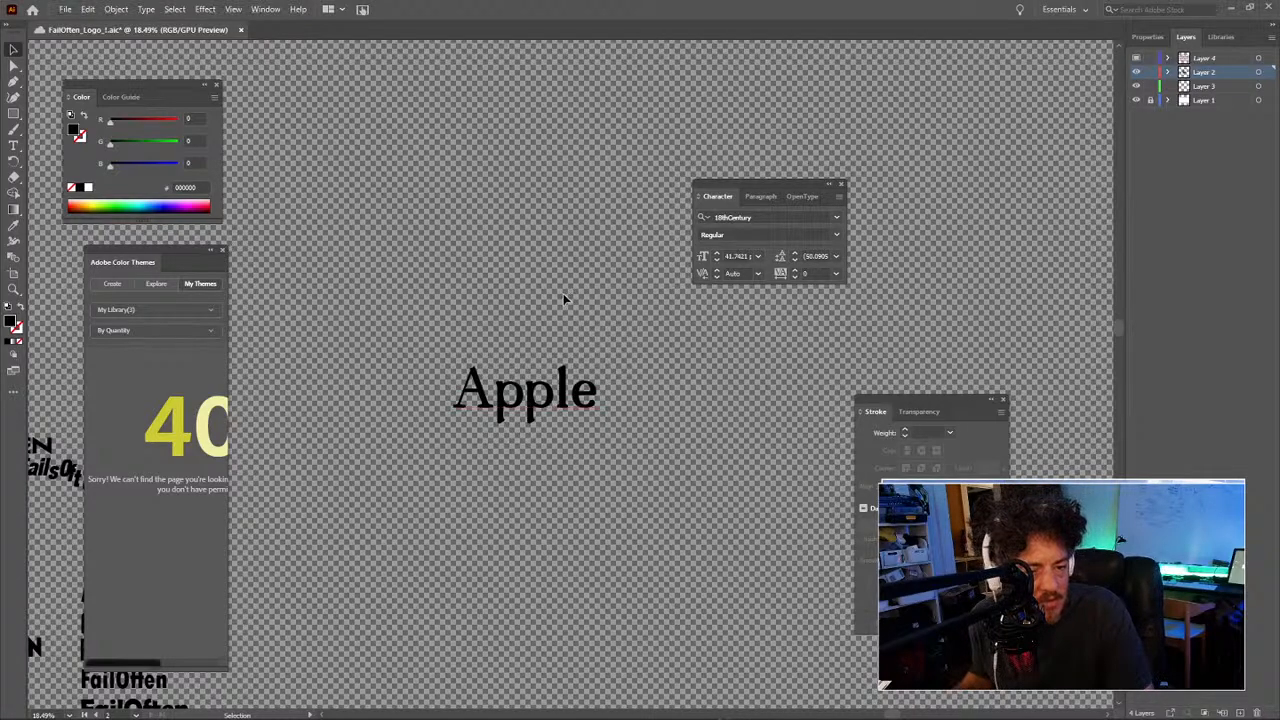
Step: Duplicate Apple below, set the copy to Berlin Sans FB Demi Bold and shrink it
{"action": "left_click", "coordinate": [566, 392]}
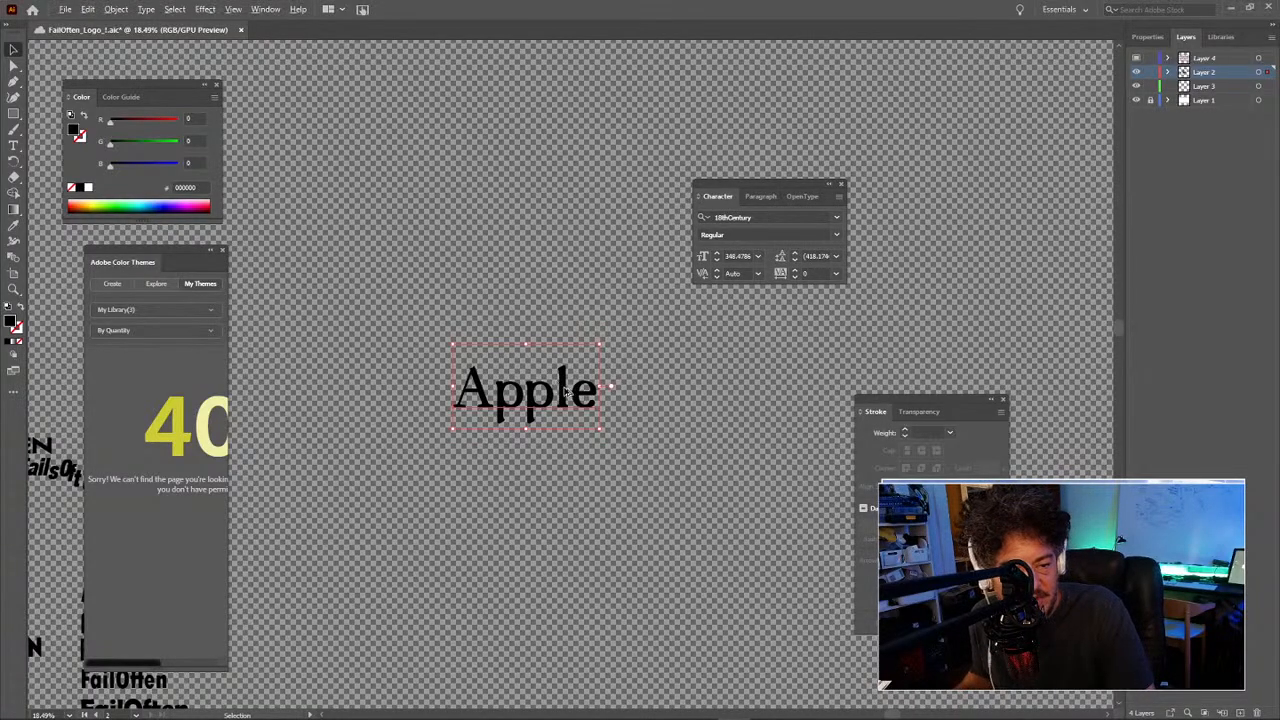
{"action": "left_click_drag", "start_coordinate": [565, 395], "coordinate": [562, 468]}
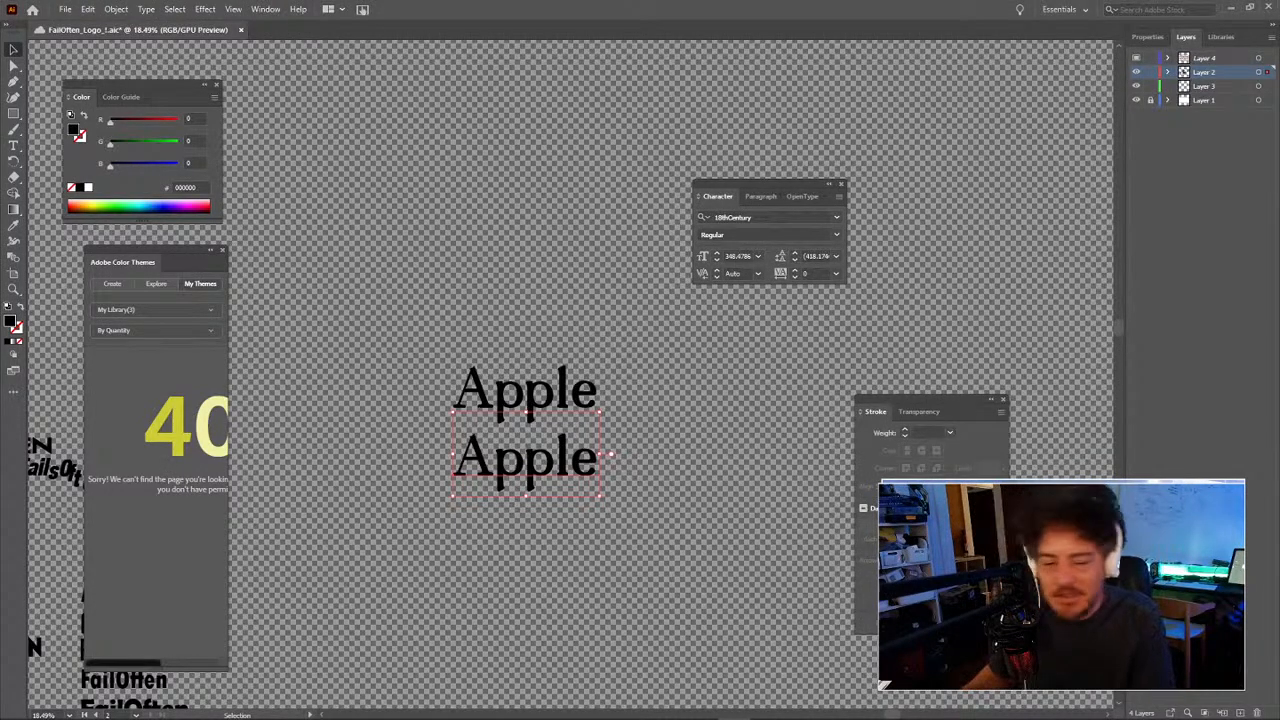
{"action": "left_click", "coordinate": [585, 522]}
{"action": "left_click", "coordinate": [575, 478]}
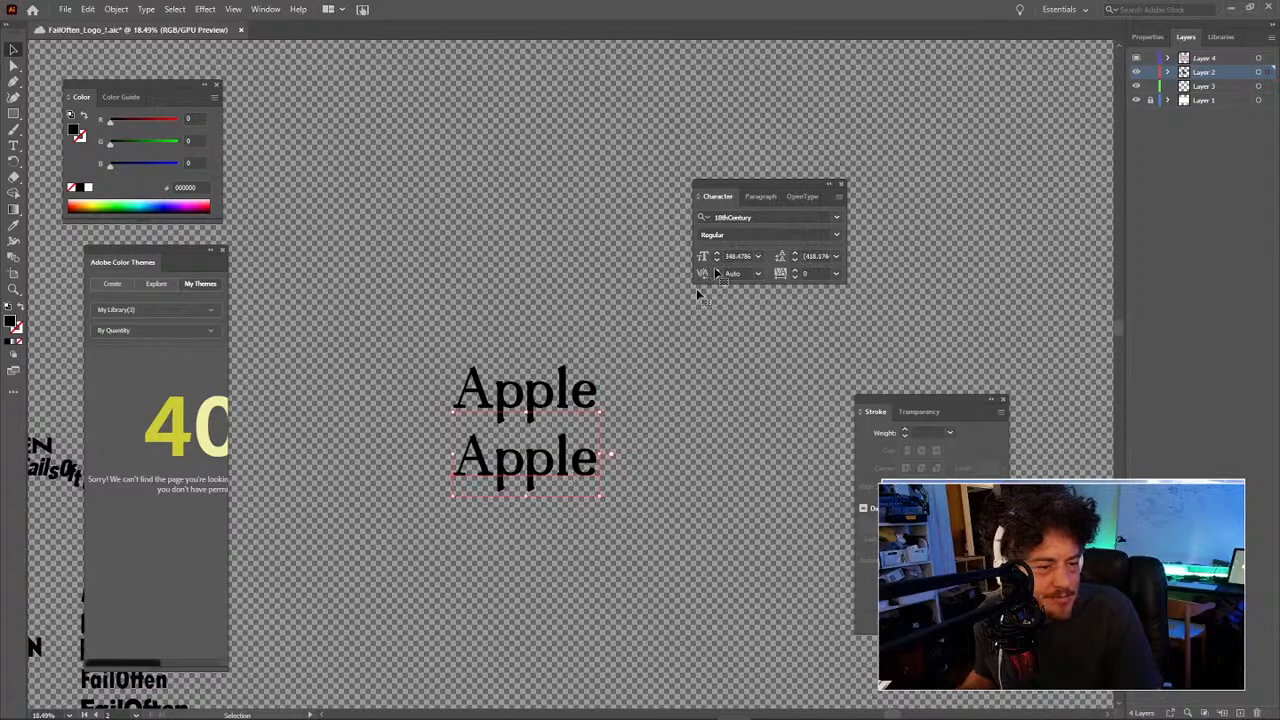
{"action": "left_click", "coordinate": [837, 220]}
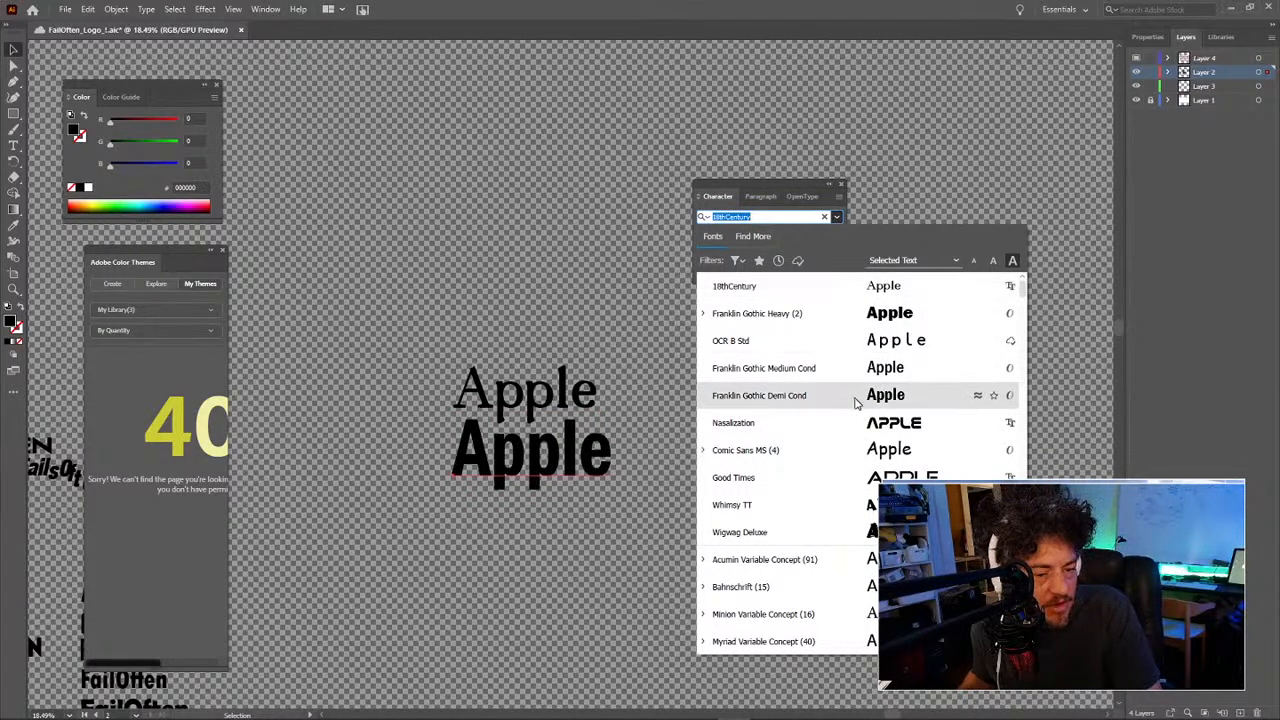
{"action": "scroll", "coordinate": [850, 520], "scroll_direction": "down", "scroll_amount": 10}
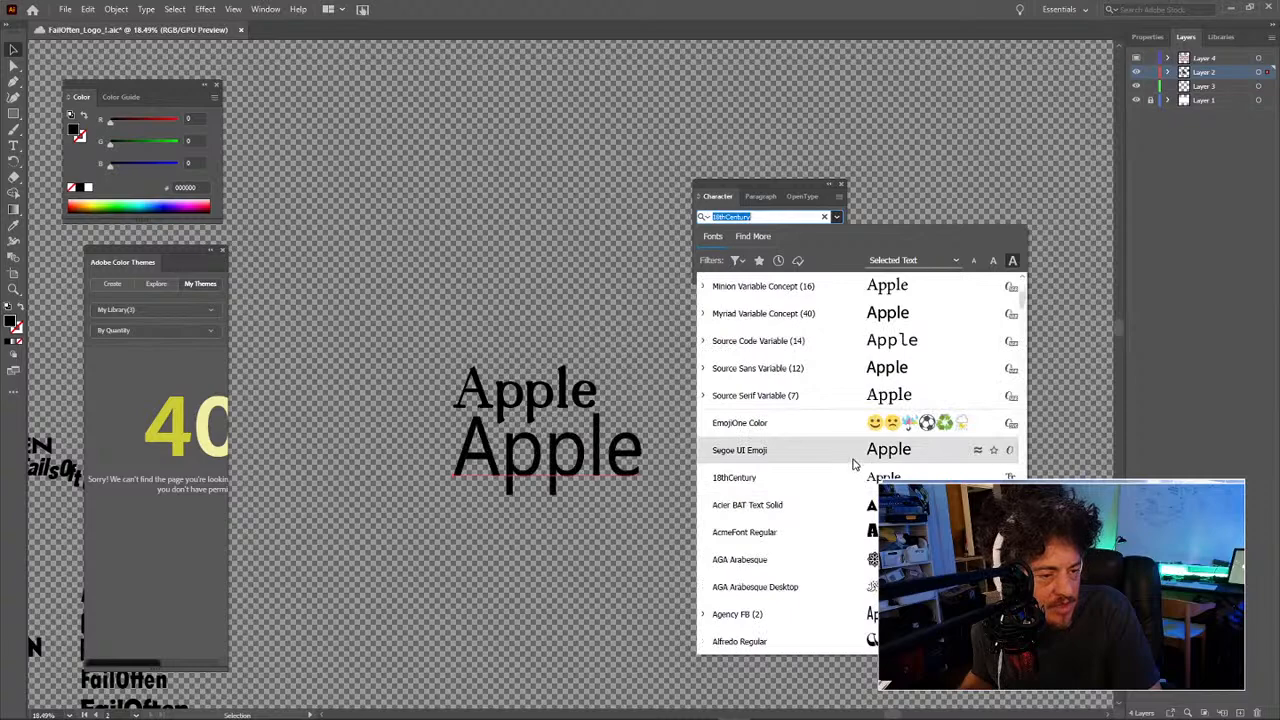
{"action": "scroll", "coordinate": [855, 463], "scroll_direction": "down", "scroll_amount": 2}
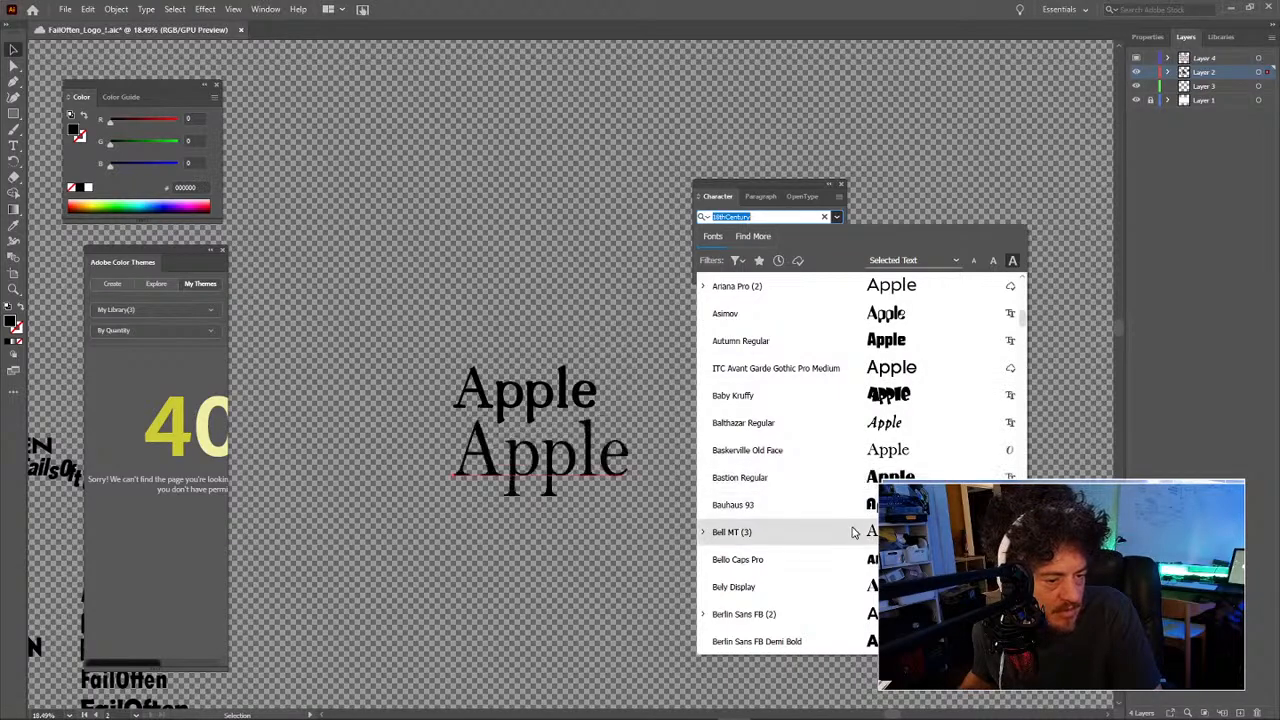
{"action": "scroll", "coordinate": [852, 520], "scroll_direction": "down", "scroll_amount": 1}
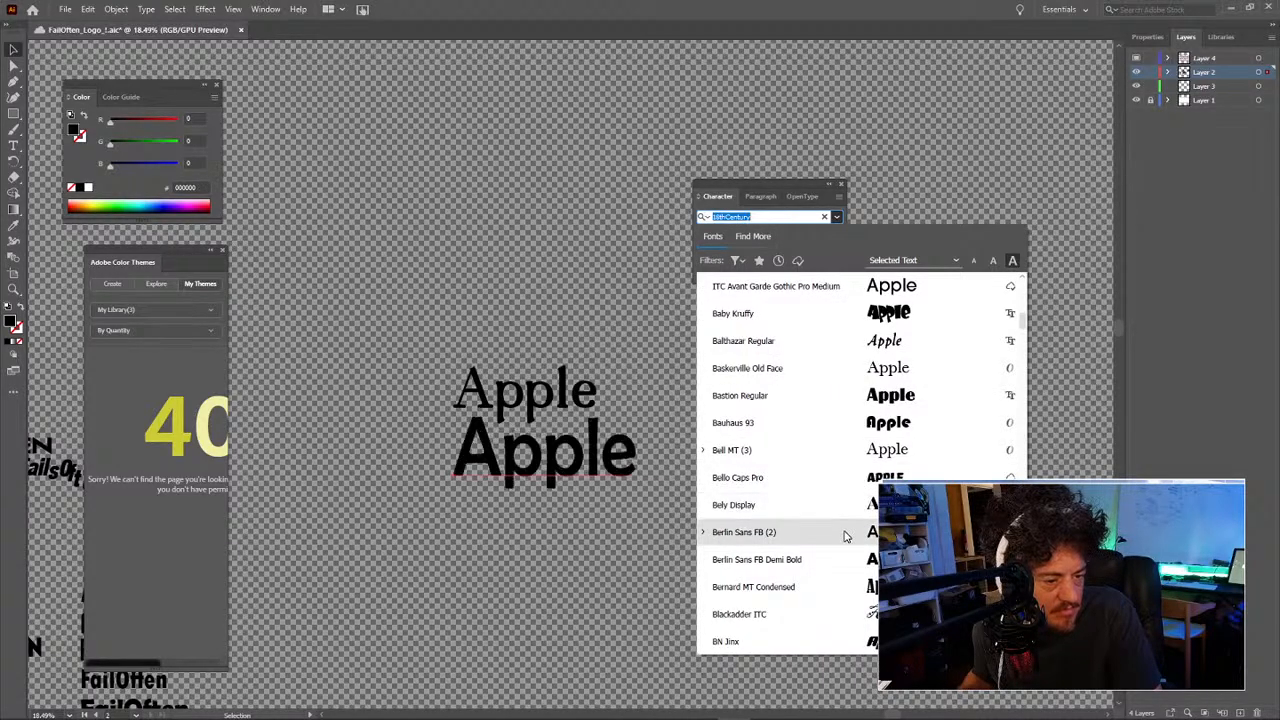
{"action": "left_click", "coordinate": [840, 561]}
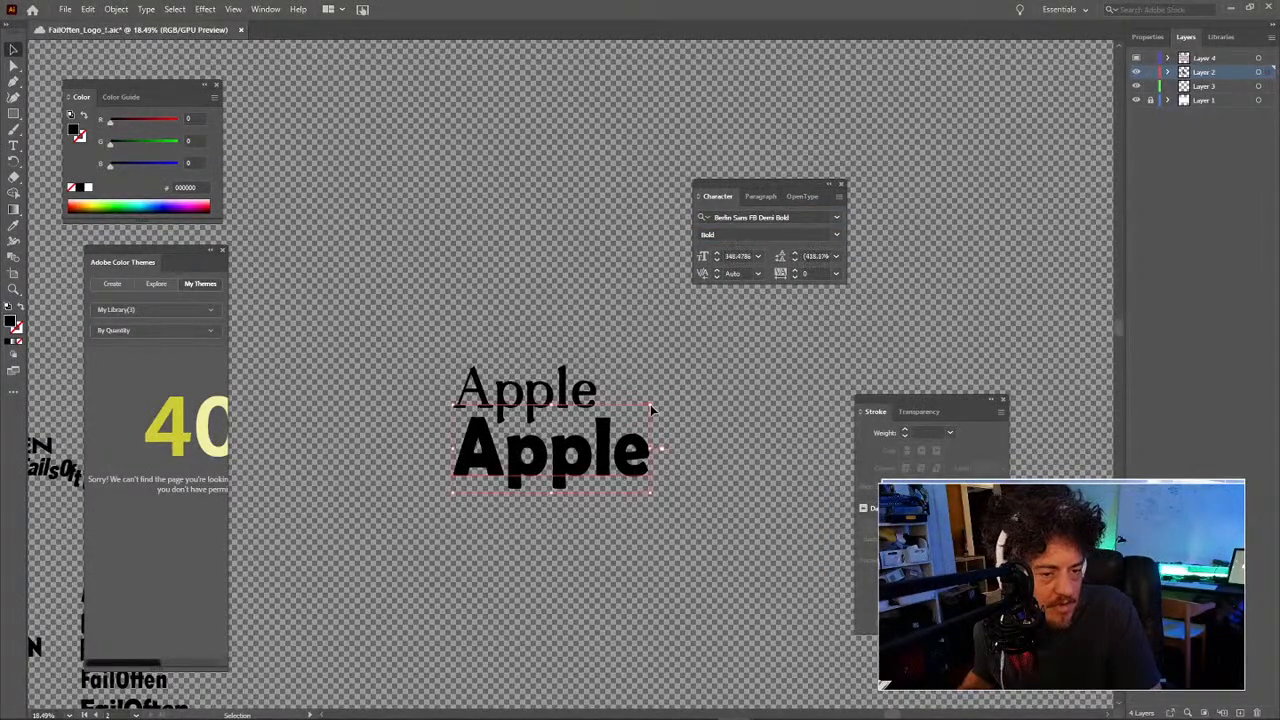
{"action": "left_click_drag", "start_coordinate": [650, 406], "coordinate": [690, 406]}
Step: Marquee-select and delete both Apple texts, then pan back to the logo variants
{"action": "left_click", "coordinate": [662, 437]}
{"action": "mouse_move", "coordinate": [522, 452]}
{"action": "left_mouse_down"}
{"action": "mouse_move", "coordinate": [726, 411]}
{"action": "mouse_move", "coordinate": [510, 448]}
{"action": "left_mouse_up"}
{"action": "key", "text": "z"}
{"action": "left_click", "coordinate": [643, 447], "text": "alt"}
{"action": "key", "text": "v"}
{"action": "left_click_drag", "start_coordinate": [677, 377], "coordinate": [770, 157]}
{"action": "key", "text": "Delete"}
{"action": "left_click_drag", "start_coordinate": [706, 364], "coordinate": [788, 364]}
{"action": "left_click_drag", "start_coordinate": [667, 451], "coordinate": [688, 327]}
{"action": "left_click_drag", "start_coordinate": [612, 400], "coordinate": [684, 391]}
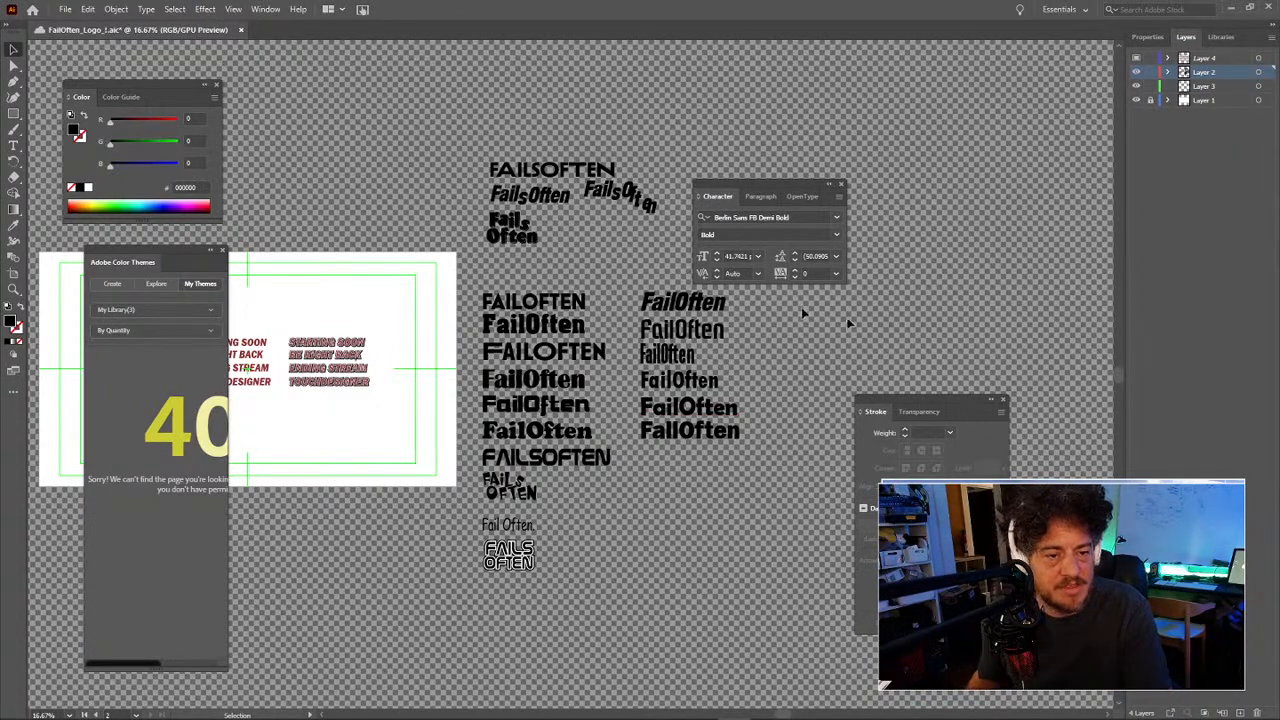
Step: Zoom into the logo variants, select FAILSOFTEN, and drag the Character panel to the right
{"action": "key", "text": "z"}
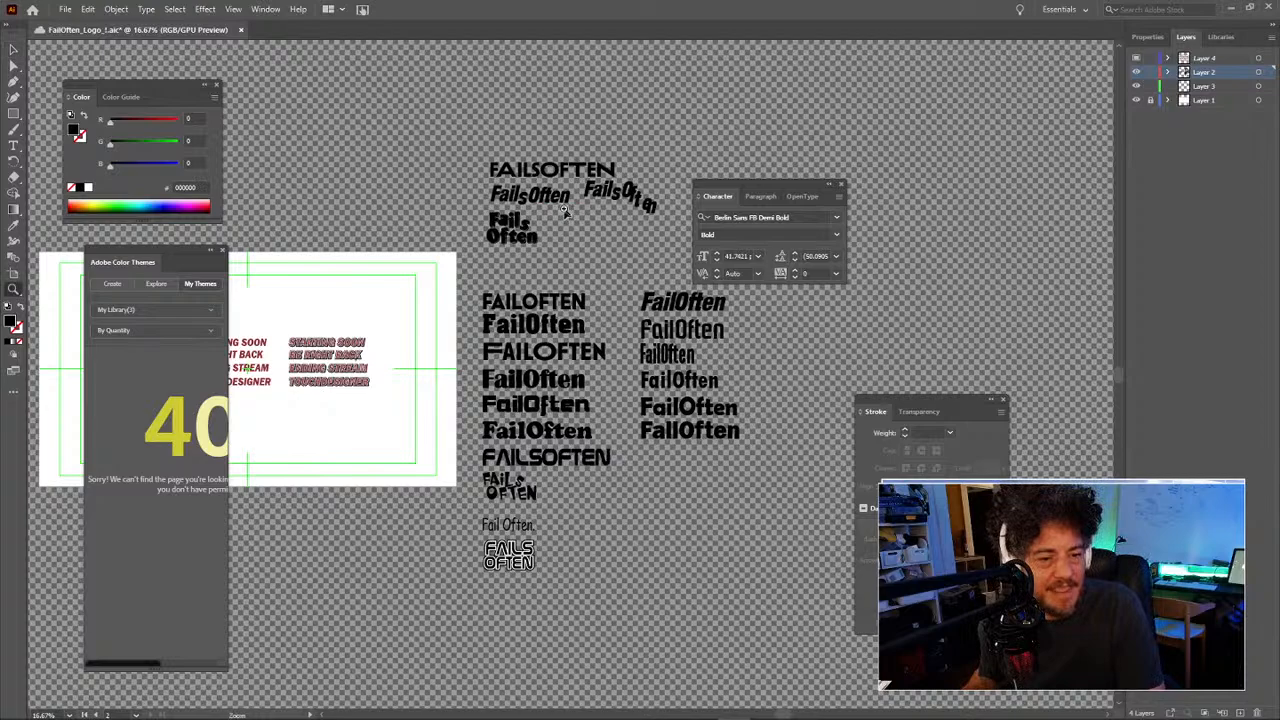
{"action": "left_click", "coordinate": [563, 223]}
{"action": "left_click_drag", "start_coordinate": [591, 237], "coordinate": [632, 247]}
{"action": "left_click_drag", "start_coordinate": [527, 215], "coordinate": [565, 284]}
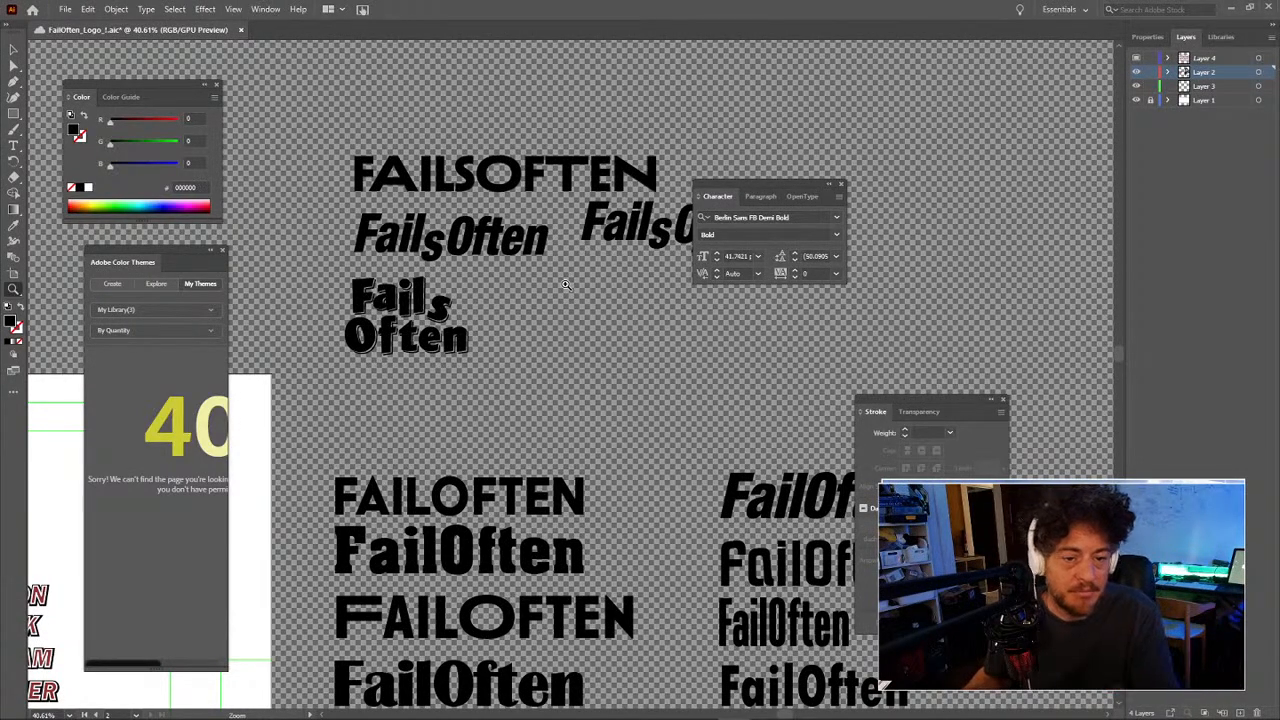
{"action": "left_click_drag", "start_coordinate": [592, 327], "coordinate": [543, 338]}
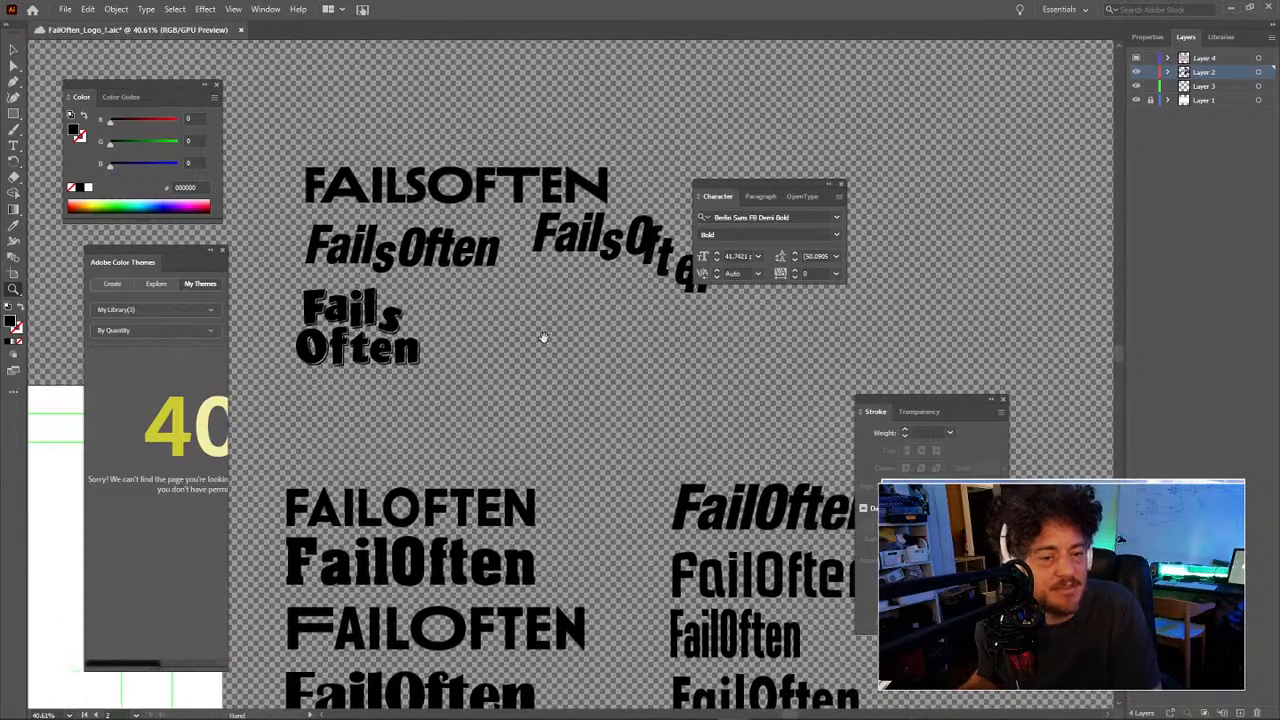
{"action": "key", "text": "v"}
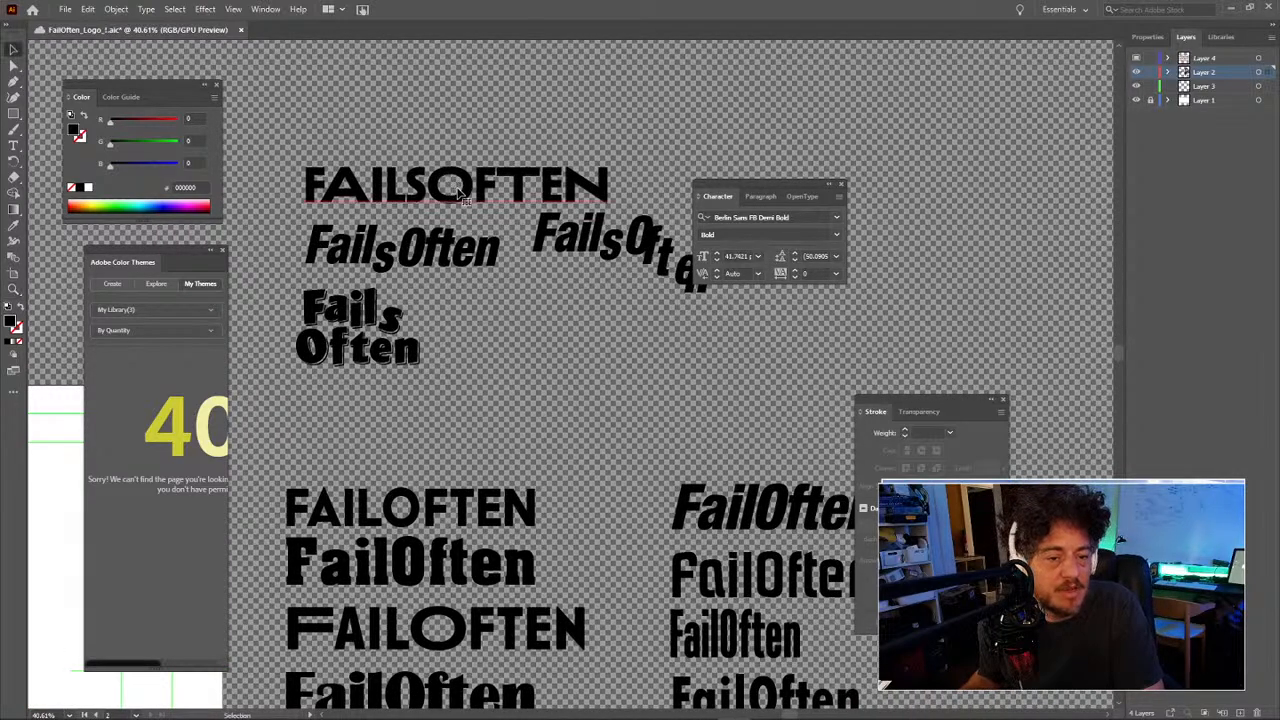
{"action": "left_click", "coordinate": [519, 180]}
{"action": "mouse_move", "coordinate": [565, 200]}
{"action": "left_mouse_down"}
{"action": "mouse_move", "coordinate": [531, 156]}
{"action": "mouse_move", "coordinate": [584, 202]}
{"action": "left_mouse_up"}
{"action": "key", "text": "z"}
{"action": "left_click", "coordinate": [560, 262], "text": "alt"}
{"action": "left_click_drag", "start_coordinate": [552, 265], "coordinate": [552, 155]}
{"action": "left_click_drag", "start_coordinate": [730, 194], "coordinate": [887, 203]}
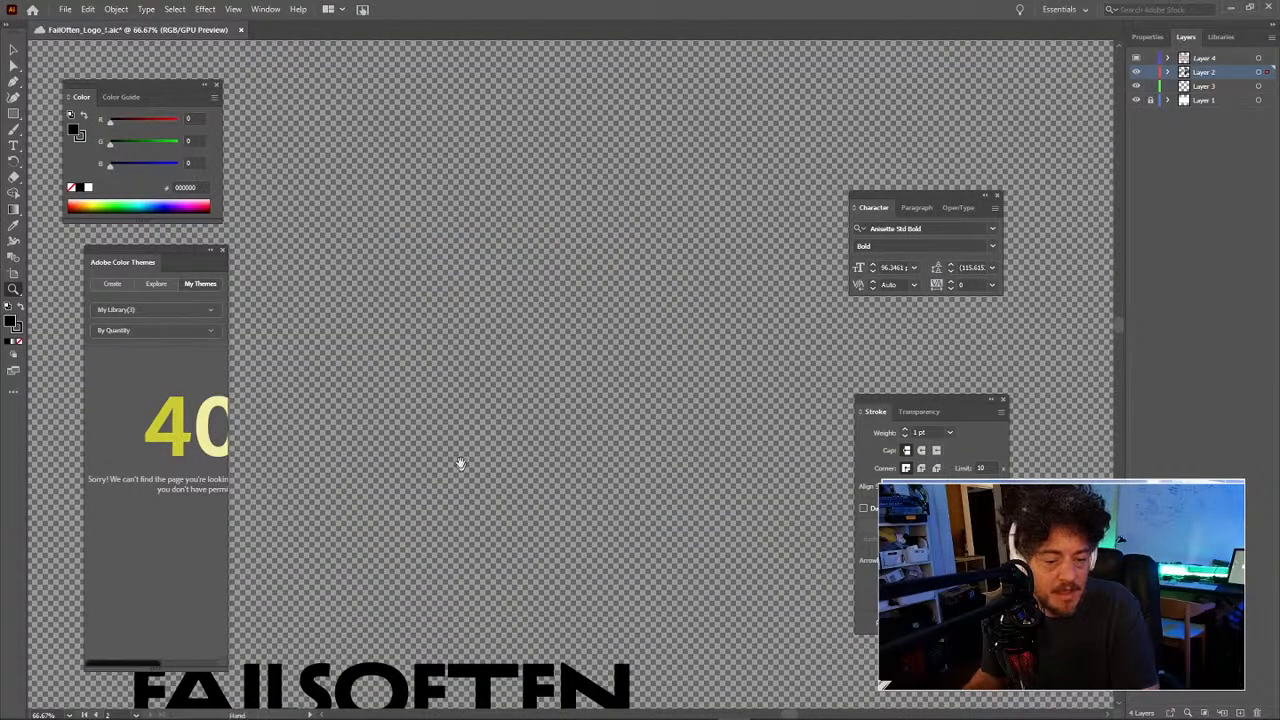
Step: Alt-drag a copy of the FAILSOFTEN wordmark to above the artboard
{"action": "left_click_drag", "start_coordinate": [460, 464], "coordinate": [588, 242]}
{"action": "mouse_move", "coordinate": [532, 417]}
{"action": "left_mouse_down"}
{"action": "mouse_move", "coordinate": [617, 252]}
{"action": "mouse_move", "coordinate": [615, 264]}
{"action": "left_mouse_up"}
{"action": "left_click", "coordinate": [586, 336], "text": "alt"}
{"action": "left_click", "coordinate": [586, 337], "text": "alt"}
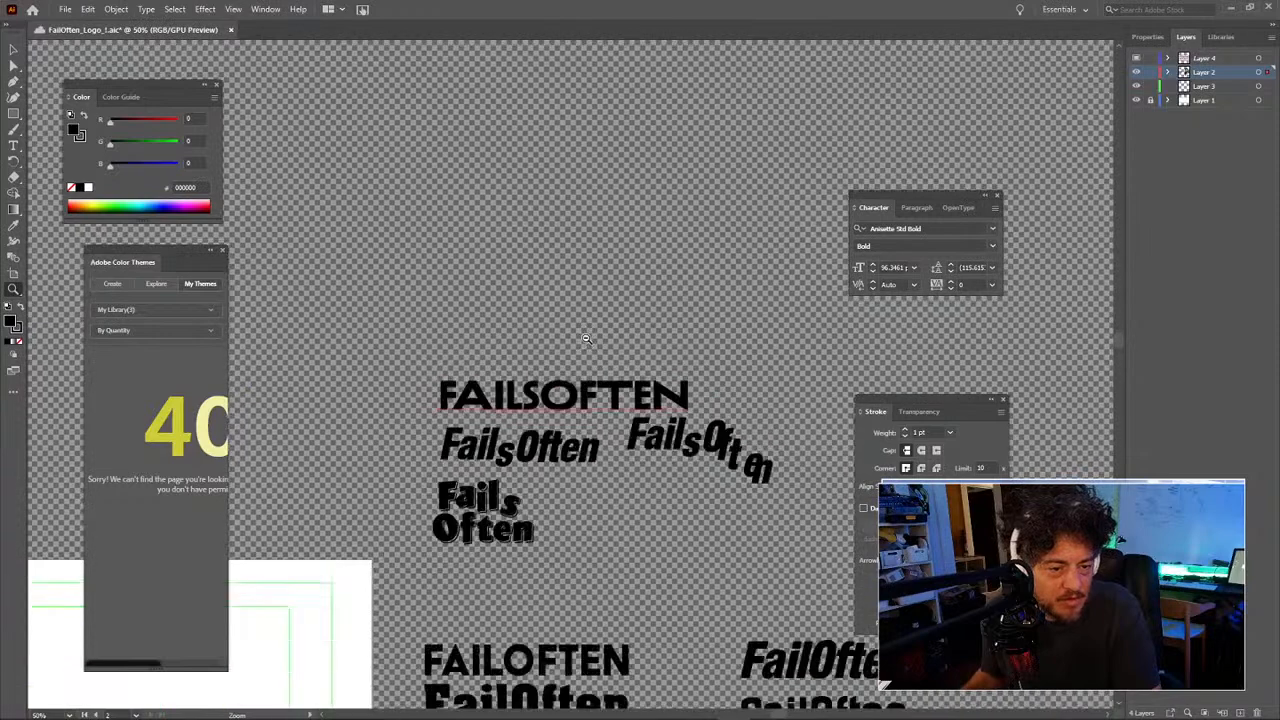
{"action": "left_click", "coordinate": [586, 338], "text": "alt"}
{"action": "left_click_drag", "start_coordinate": [509, 525], "coordinate": [601, 283]}
{"action": "left_click_drag", "start_coordinate": [594, 334], "coordinate": [729, 283]}
{"action": "left_click", "coordinate": [587, 343], "text": "alt"}
{"action": "left_click_drag", "start_coordinate": [588, 344], "coordinate": [671, 313]}
{"action": "key", "text": "v"}
{"action": "left_click", "coordinate": [767, 198]}
{"action": "left_click_drag", "start_coordinate": [770, 198], "coordinate": [421, 209]}
Step: Select the group of logo sample texts and save the file with Ctrl+S
{"action": "scroll", "coordinate": [491, 194], "scroll_direction": "right", "scroll_amount": 3}
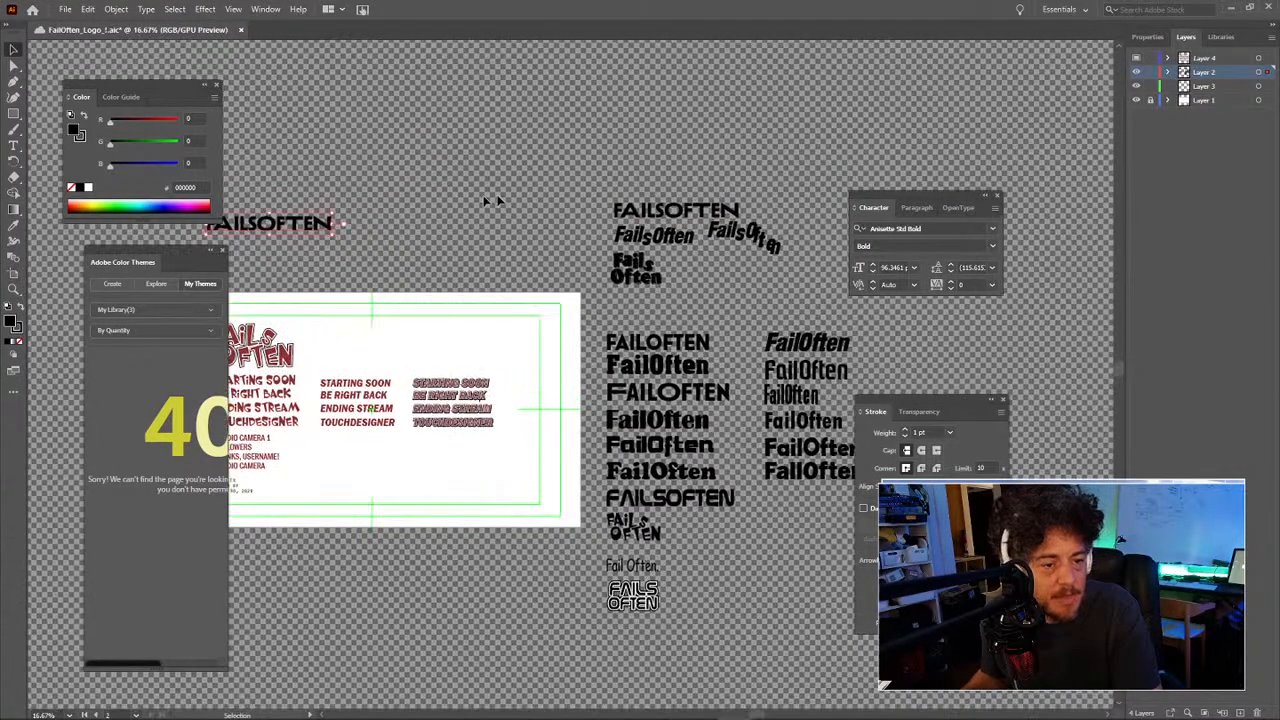
{"action": "left_click", "coordinate": [491, 184]}
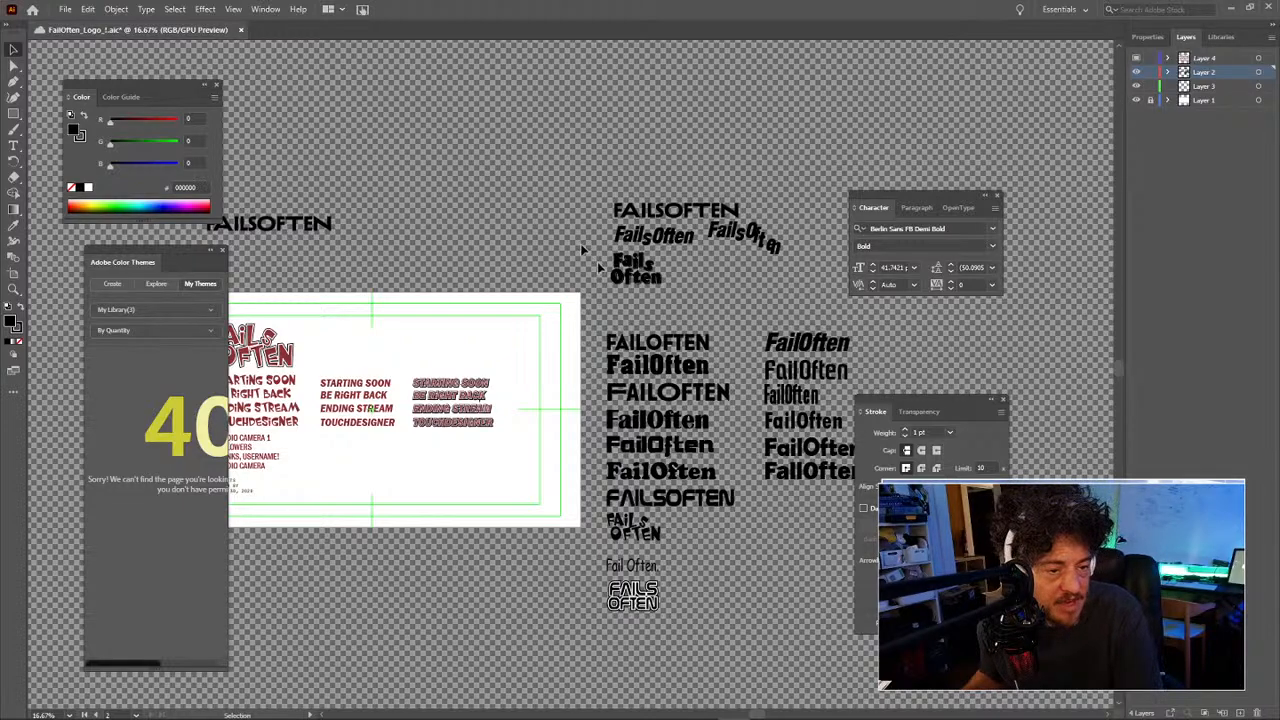
{"action": "left_click_drag", "start_coordinate": [785, 595], "coordinate": [426, 245]}
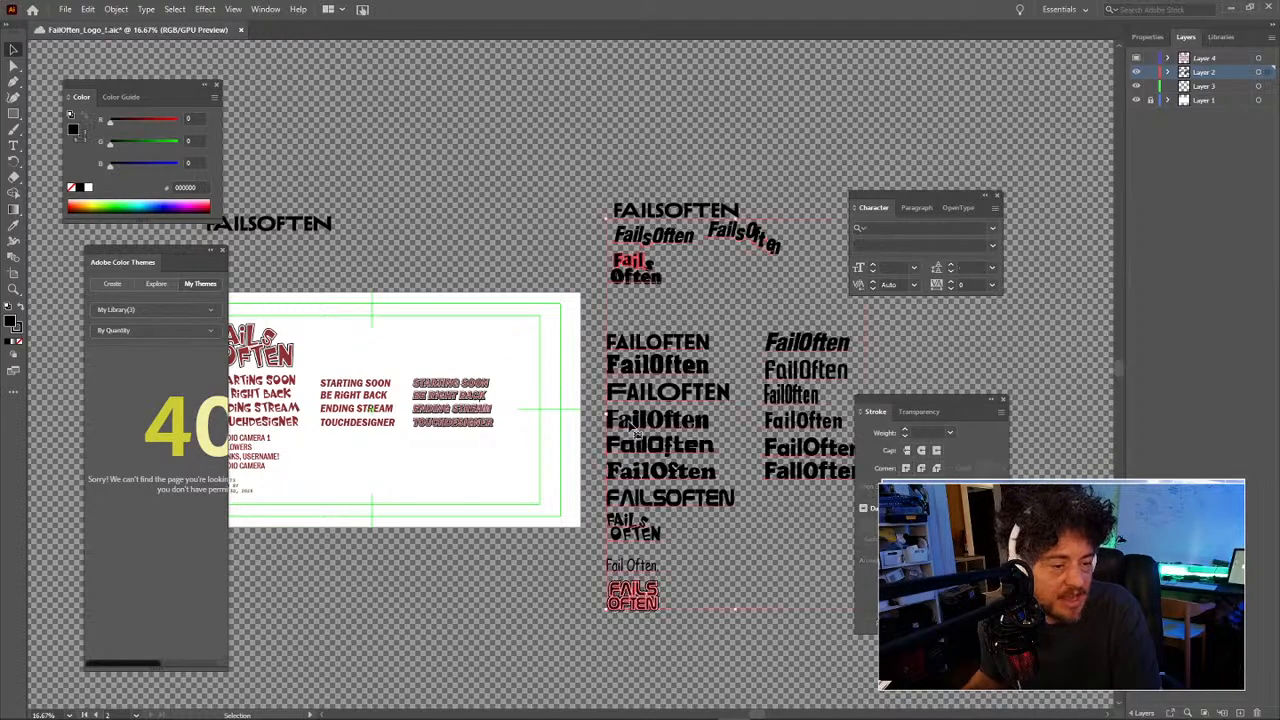
{"action": "key", "text": "ctrl+s"}
{"action": "left_click", "coordinate": [387, 256]}
{"action": "left_click_drag", "start_coordinate": [387, 256], "coordinate": [513, 264]}
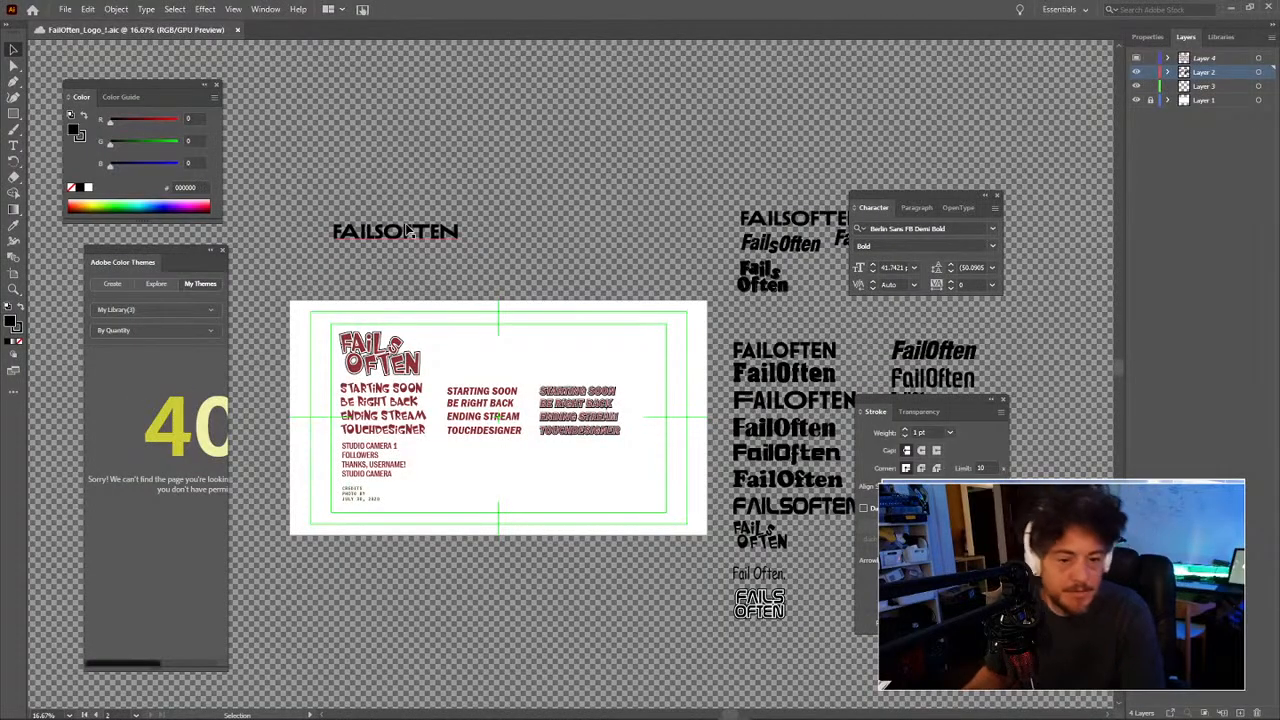
Step: Zoom in on FAILSOFTEN, select its letters FA with the Type tool, then exit editing
{"action": "key", "text": "z"}
{"action": "left_click", "coordinate": [486, 289]}
{"action": "left_click_drag", "start_coordinate": [640, 306], "coordinate": [423, 224]}
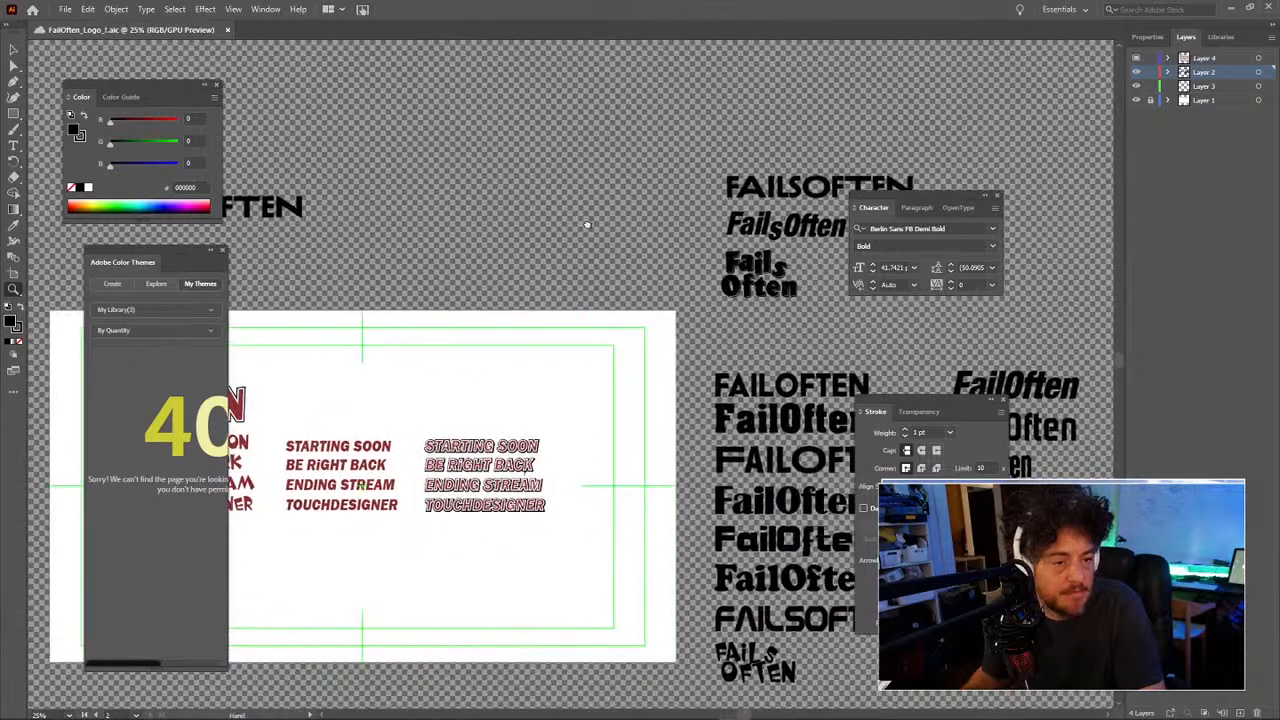
{"action": "left_click_drag", "start_coordinate": [588, 224], "coordinate": [478, 242]}
{"action": "left_click_drag", "start_coordinate": [570, 243], "coordinate": [390, 251]}
{"action": "left_click", "coordinate": [490, 212]}
{"action": "key", "text": "t"}
{"action": "double_click", "coordinate": [480, 213]}
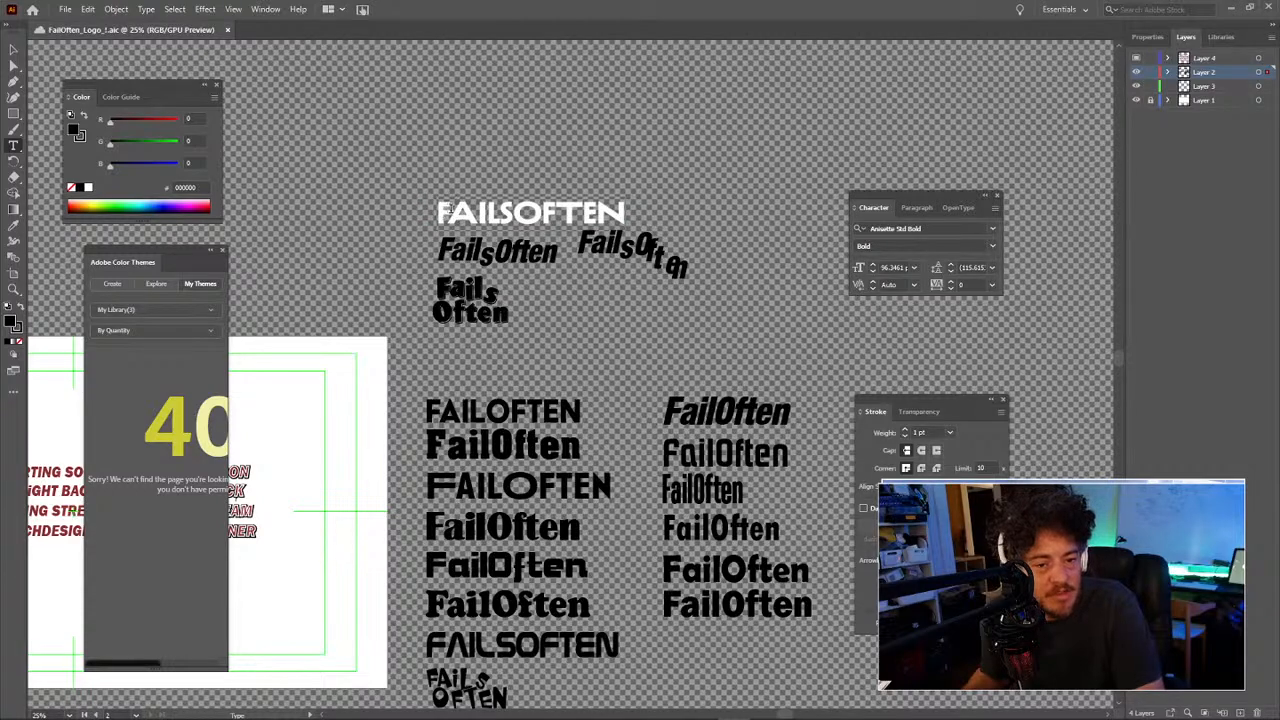
{"action": "left_click", "coordinate": [440, 212]}
{"action": "left_click_drag", "start_coordinate": [456, 212], "coordinate": [462, 212]}
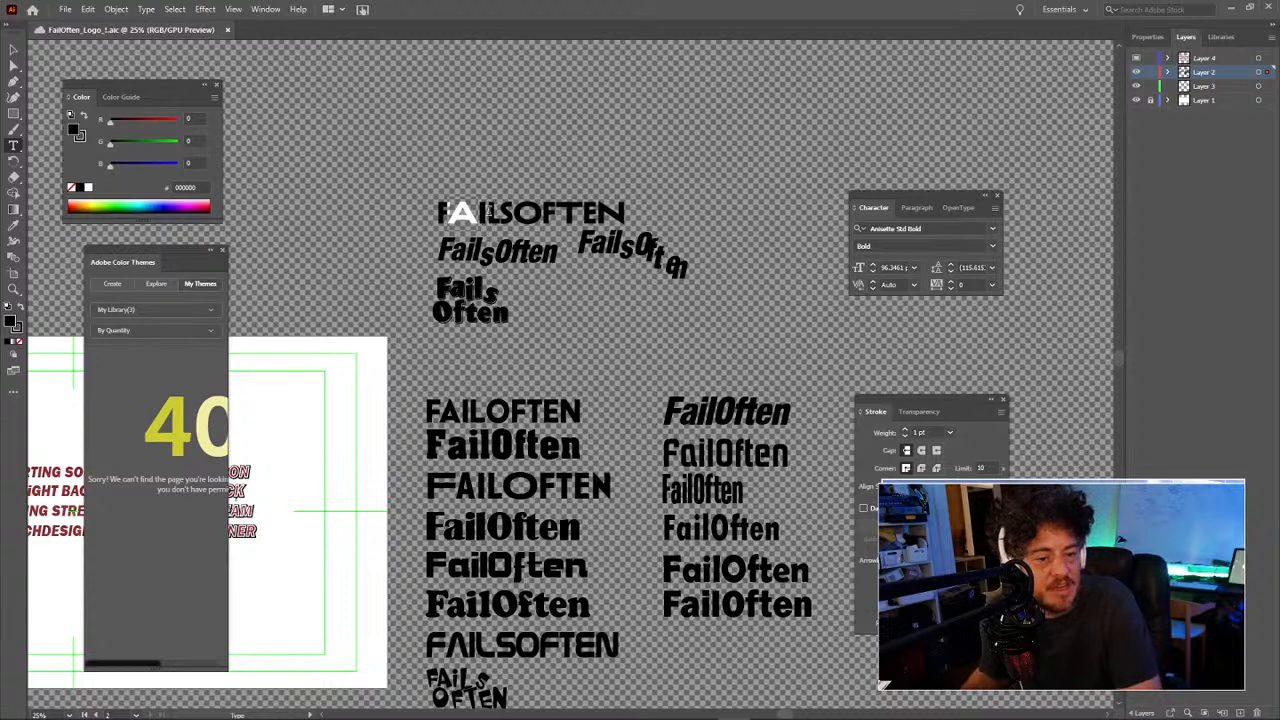
{"action": "key", "text": "Escape"}
{"action": "left_click", "coordinate": [550, 129]}
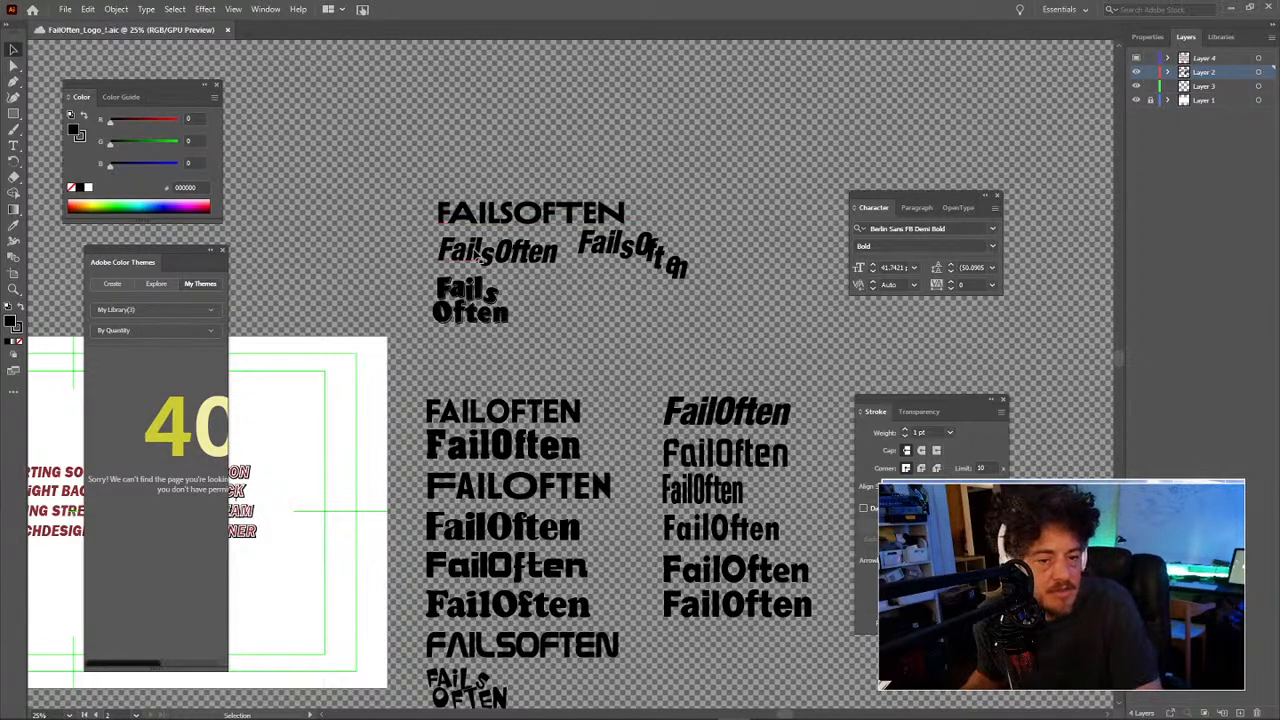
{"action": "left_click", "coordinate": [478, 256]}
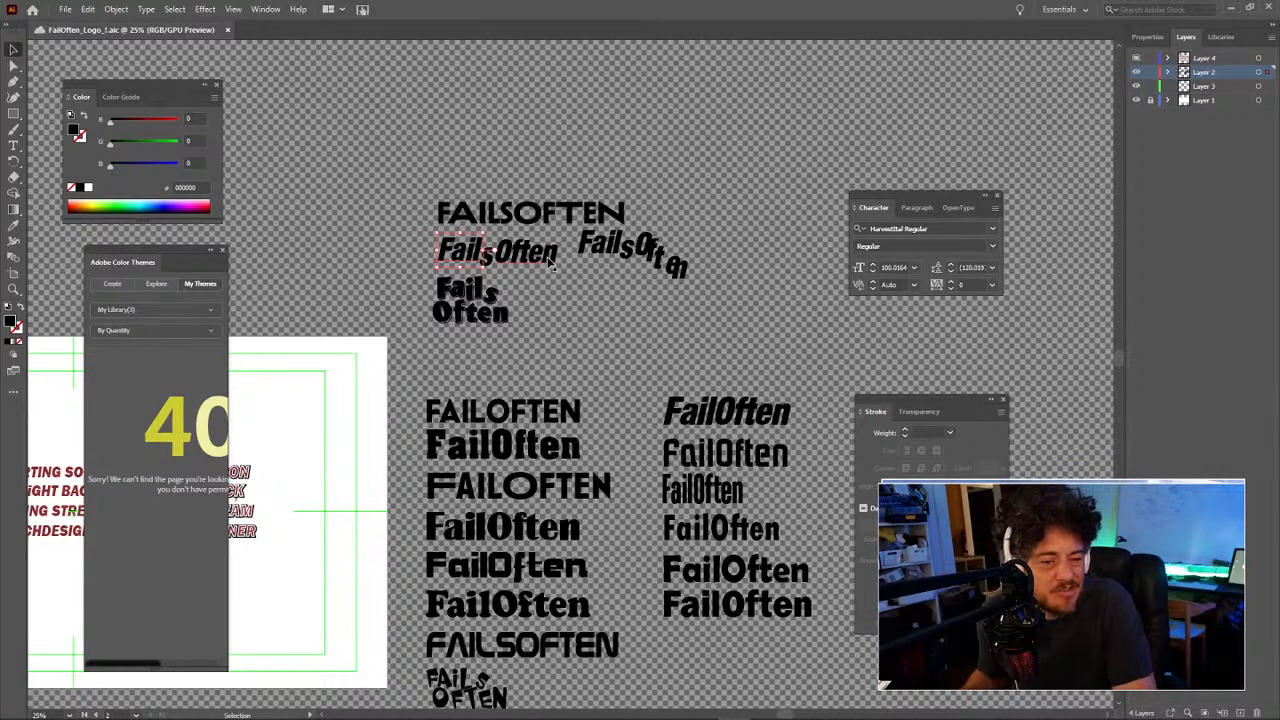
{"action": "left_click", "coordinate": [555, 300]}
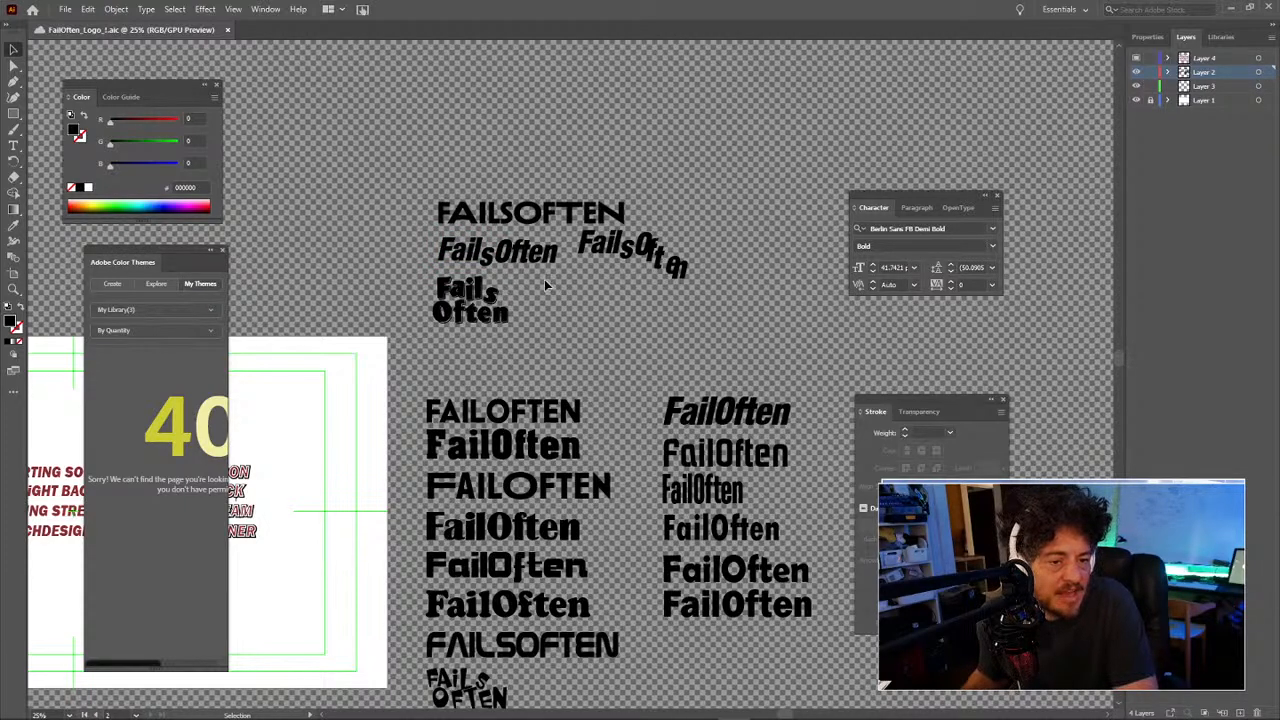
{"action": "key", "text": "z"}
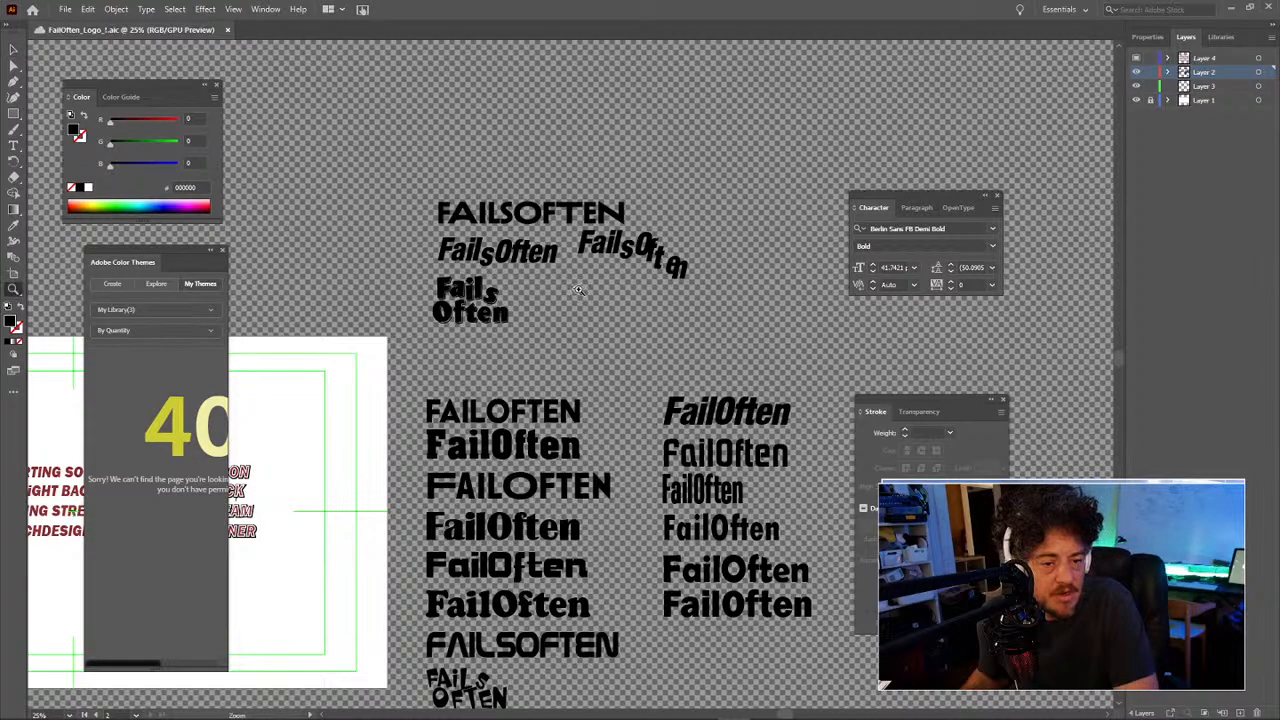
{"action": "left_click", "coordinate": [556, 292]}
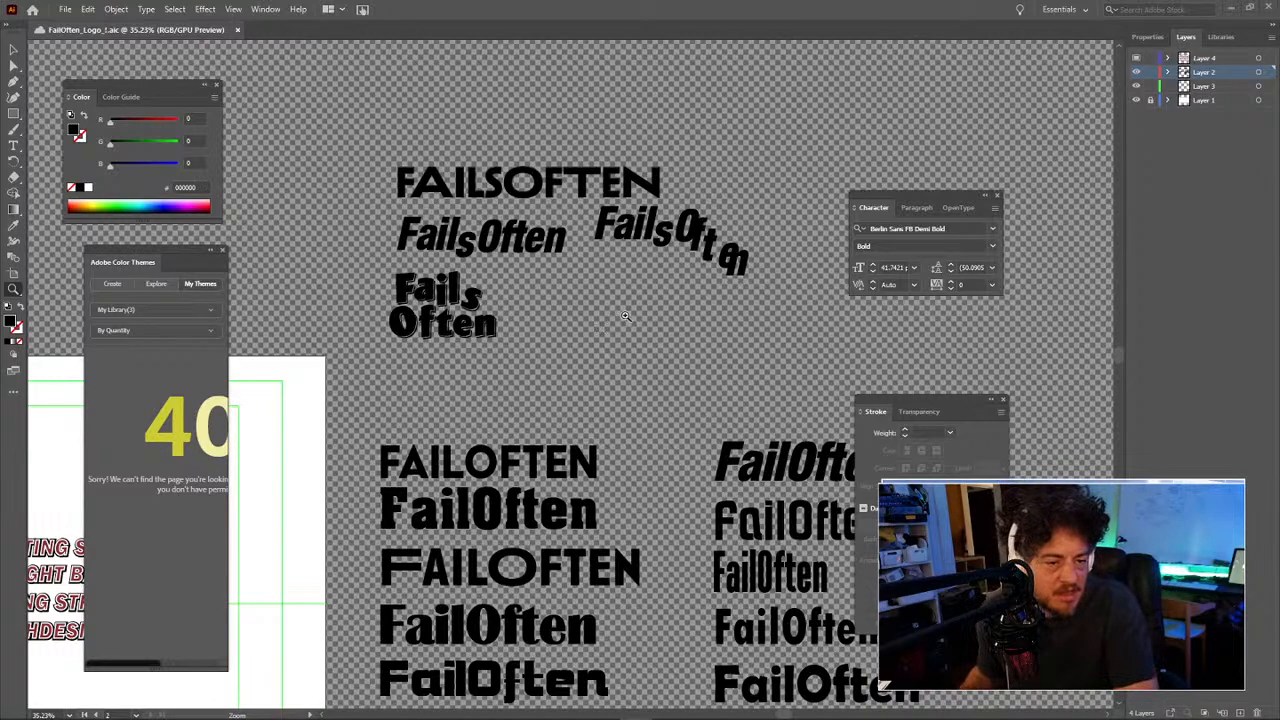
Step: Select the upper FailsOften lettering group and zoom out to see more variants
{"action": "mouse_move", "coordinate": [567, 365]}
{"action": "left_mouse_down"}
{"action": "mouse_move", "coordinate": [446, 359]}
{"action": "mouse_move", "coordinate": [562, 357]}
{"action": "left_mouse_up"}
{"action": "key", "text": "v"}
{"action": "left_click_drag", "start_coordinate": [367, 118], "coordinate": [836, 400]}
{"action": "left_click_drag", "start_coordinate": [574, 431], "coordinate": [510, 313]}
{"action": "key", "text": "z"}
{"action": "left_click", "coordinate": [553, 381], "text": "alt"}
{"action": "left_click", "coordinate": [553, 381], "text": "alt"}
{"action": "left_click_drag", "start_coordinate": [615, 422], "coordinate": [550, 234]}
{"action": "left_click_drag", "start_coordinate": [554, 334], "coordinate": [622, 468]}
{"action": "left_click_drag", "start_coordinate": [603, 393], "coordinate": [601, 383]}
{"action": "key", "text": "v"}
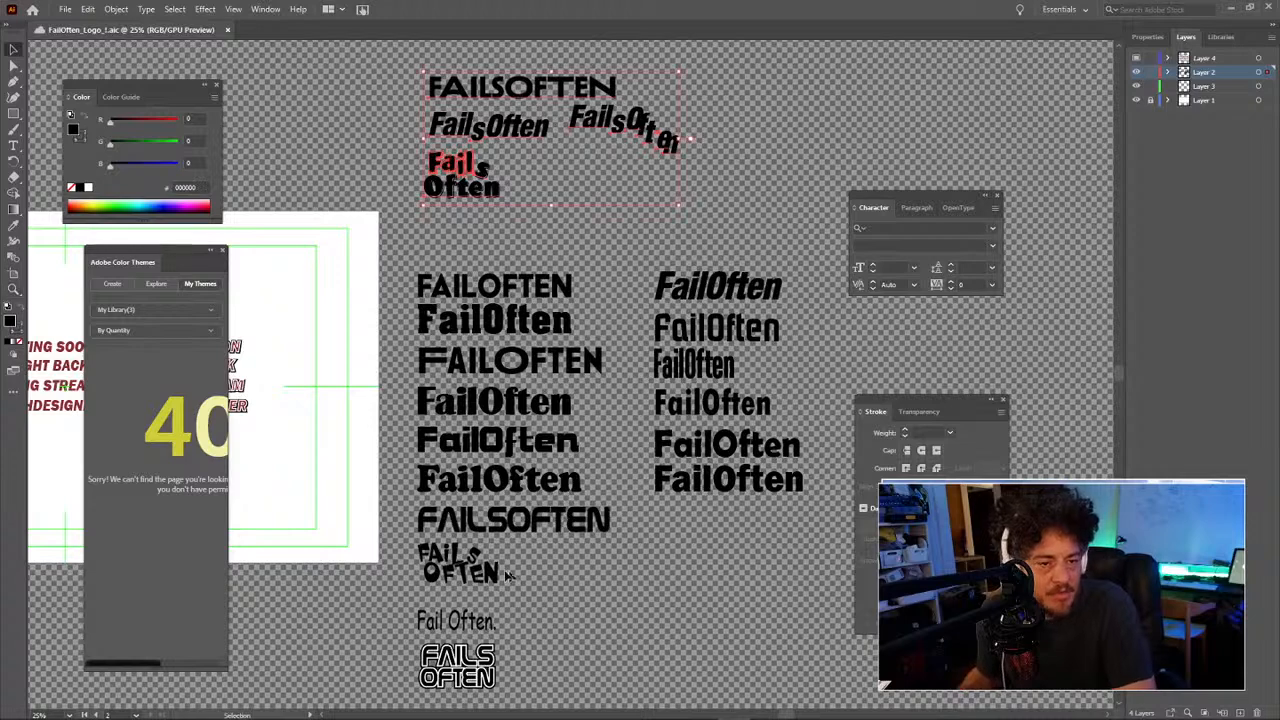
Step: Alt-drag a copy of the stacked FAILS OFTEN lettering above the top FAILSOFTEN wordmark
{"action": "left_click", "coordinate": [428, 562]}
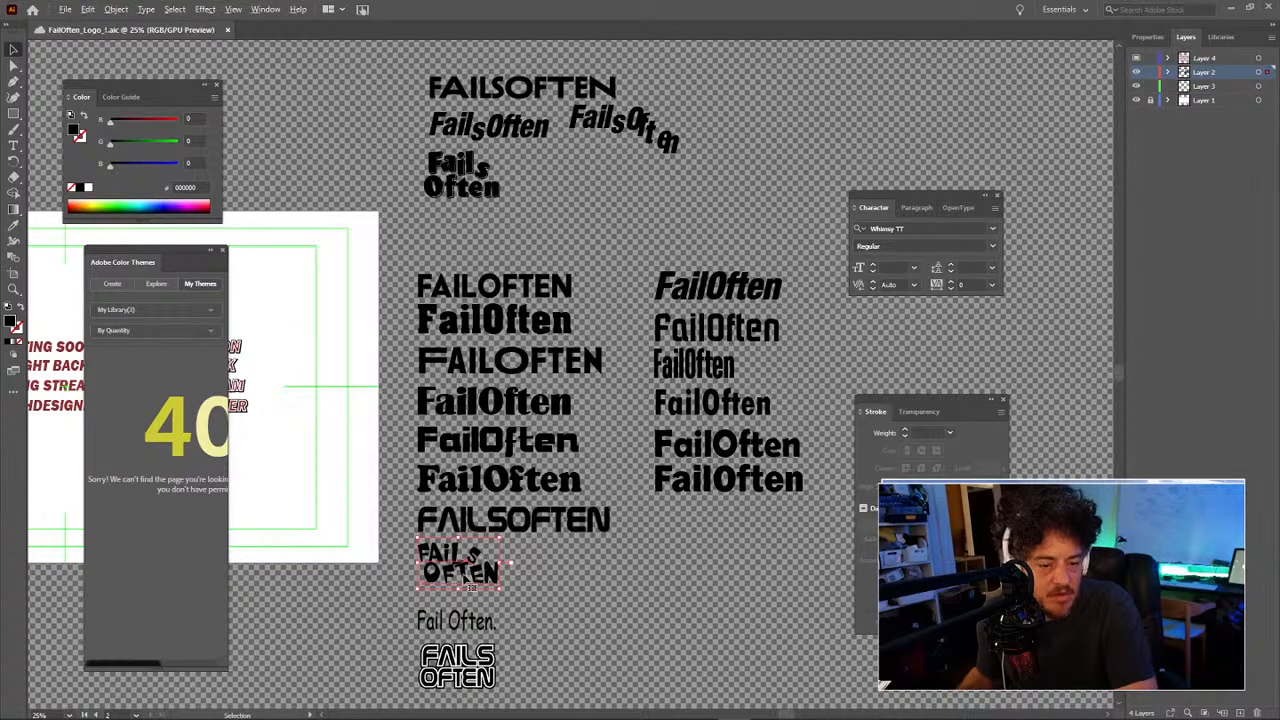
{"action": "left_click_drag", "start_coordinate": [465, 578], "coordinate": [351, 91]}
{"action": "key", "text": "ctrl+z"}
{"action": "key", "text": "ctrl+z"}
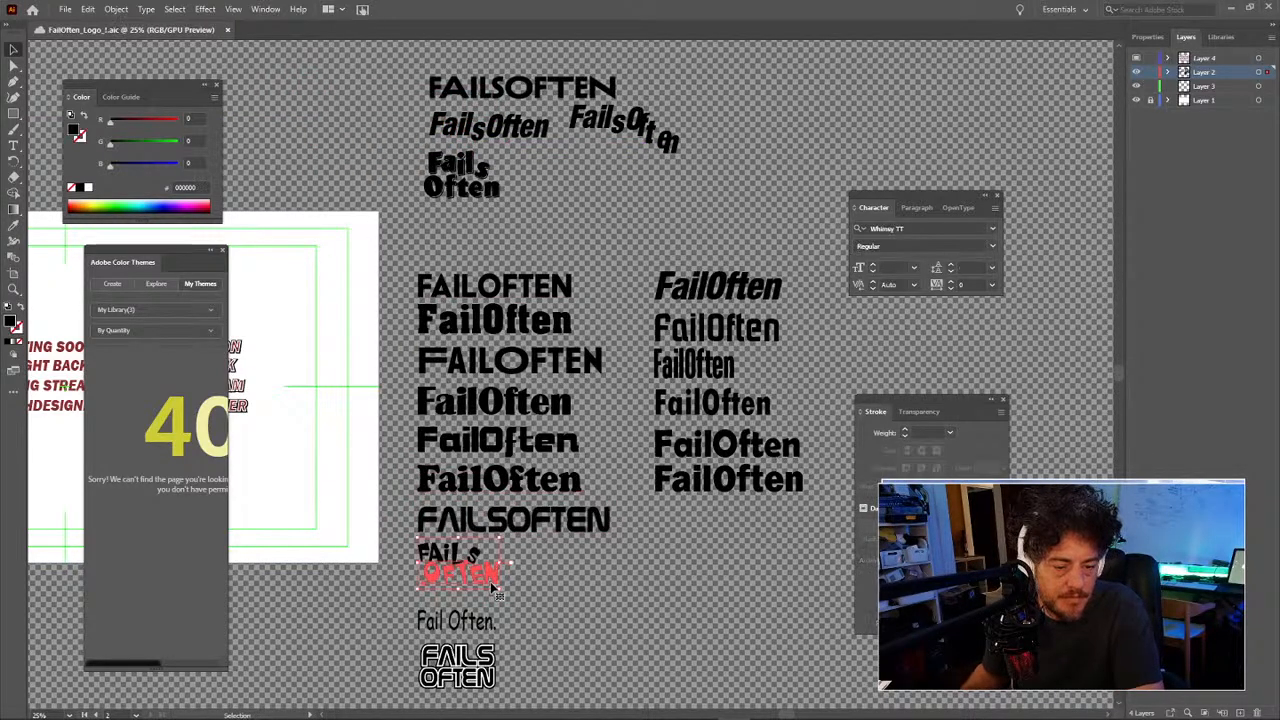
{"action": "left_click_drag", "start_coordinate": [492, 588], "coordinate": [378, 145]}
{"action": "left_click_drag", "start_coordinate": [370, 137], "coordinate": [487, 62]}
{"action": "left_click_drag", "start_coordinate": [540, 127], "coordinate": [537, 169]}
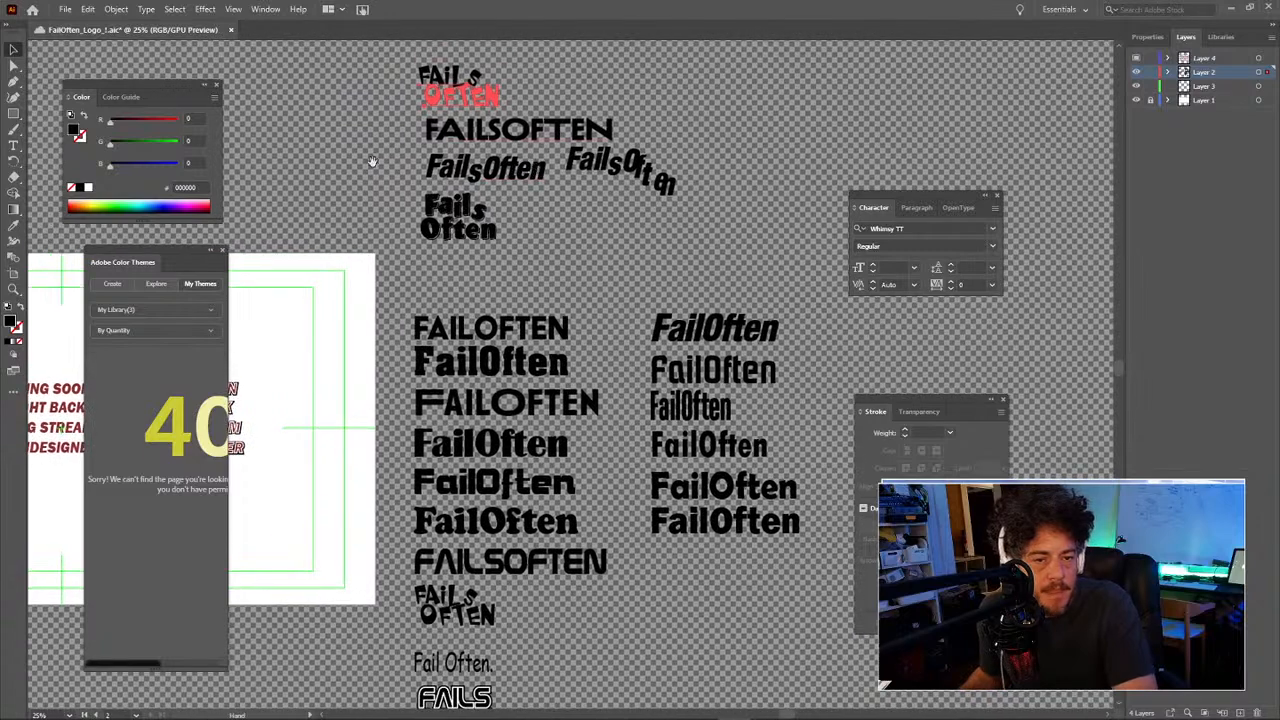
{"action": "left_click_drag", "start_coordinate": [372, 160], "coordinate": [607, 153]}
{"action": "left_click_drag", "start_coordinate": [517, 201], "coordinate": [722, 240]}
{"action": "left_click_drag", "start_coordinate": [594, 231], "coordinate": [671, 234]}
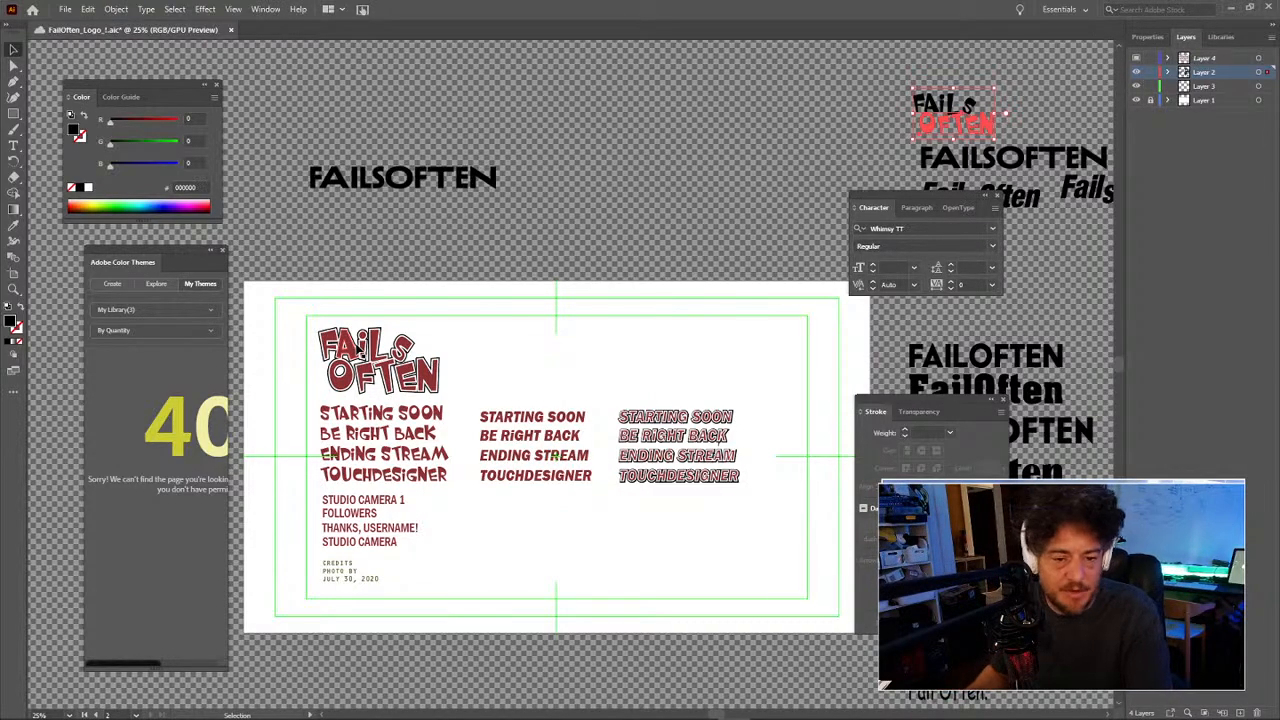
Step: Zoom in on the FAILS OFTEN logo, delete it, then restore it with undo
{"action": "key", "text": "z"}
{"action": "left_click_drag", "start_coordinate": [392, 368], "coordinate": [495, 373]}
{"action": "key", "text": "v"}
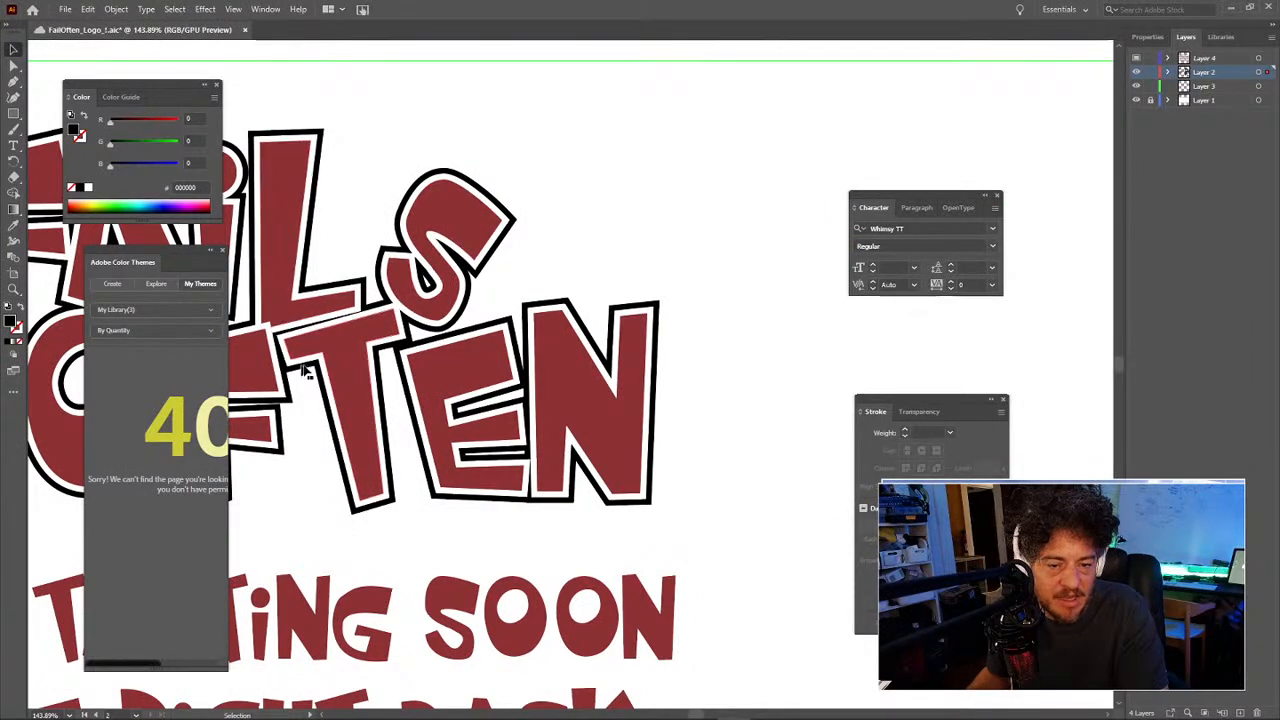
{"action": "key", "text": "space"}
{"action": "left_click_drag", "start_coordinate": [359, 443], "coordinate": [569, 454]}
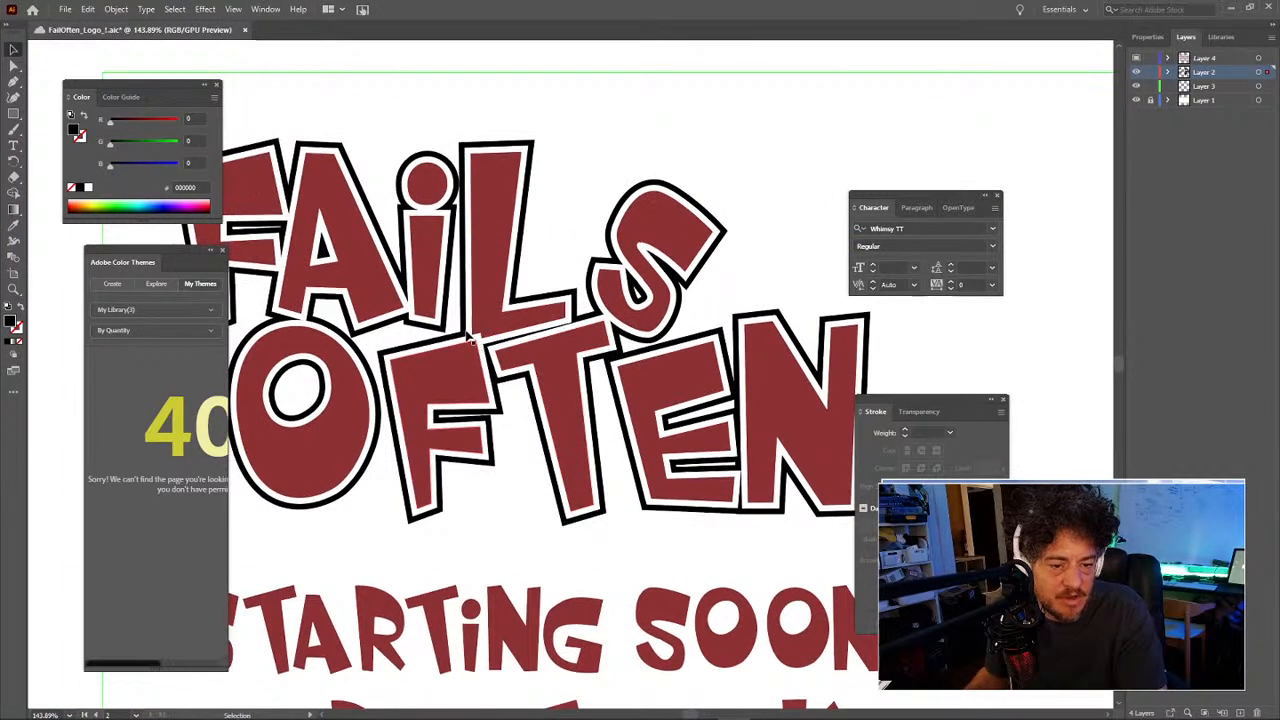
{"action": "left_click", "coordinate": [488, 222]}
{"action": "key", "text": "x"}
{"action": "key", "text": "Delete"}
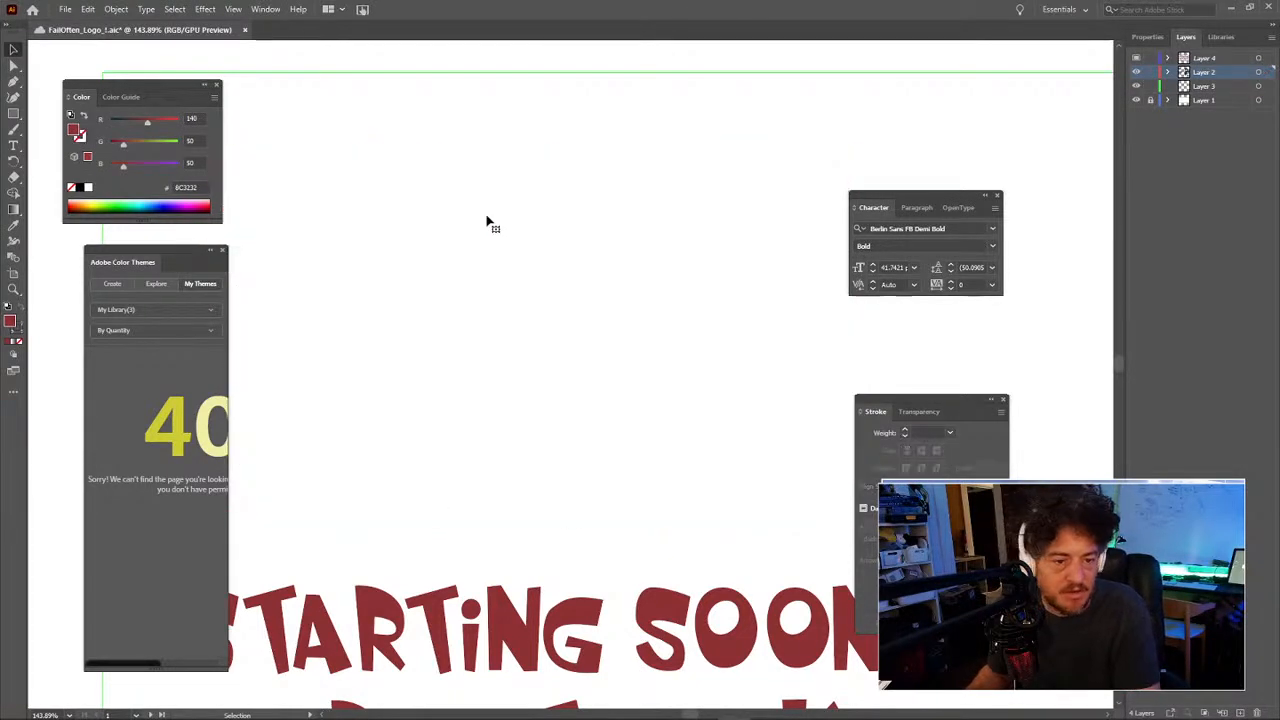
{"action": "key", "text": "ctrl+z"}
Step: Ungroup the logo into separate letters, delete FAIL's white inner outline, then undo that
{"action": "right_click", "coordinate": [490, 226]}
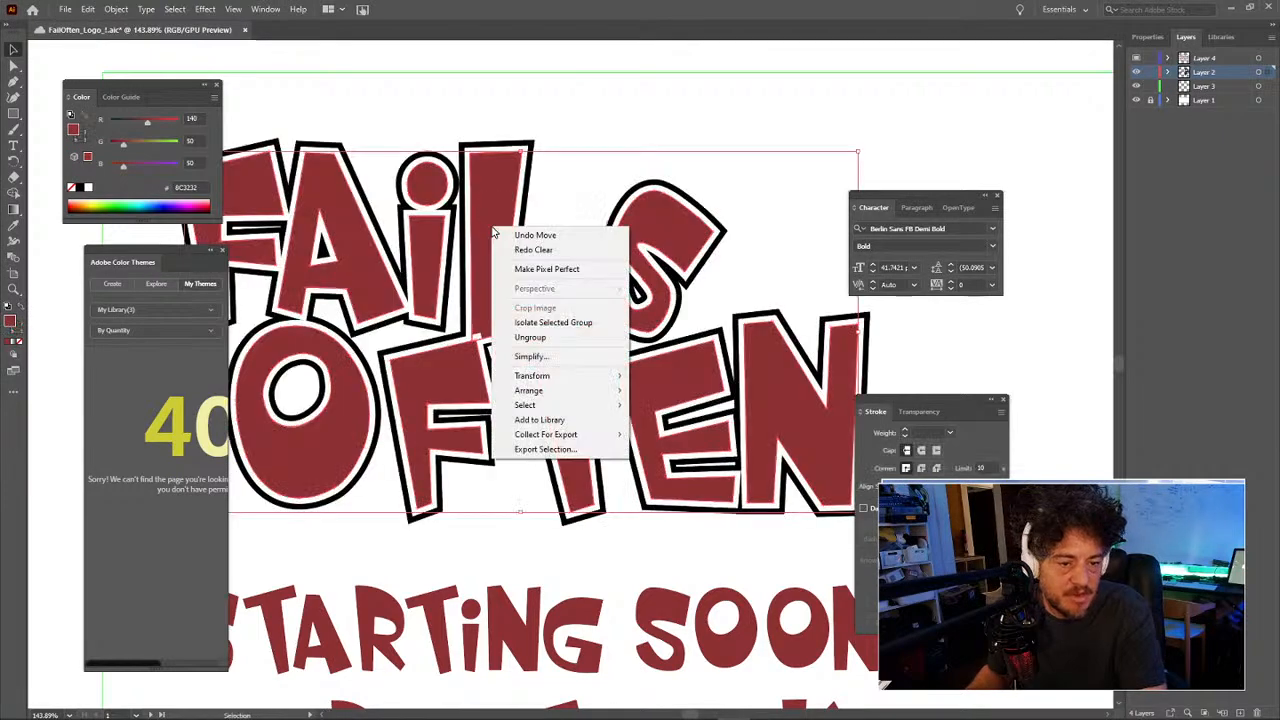
{"action": "left_click", "coordinate": [530, 337]}
{"action": "left_click", "coordinate": [486, 111]}
{"action": "left_click", "coordinate": [505, 250]}
{"action": "key", "text": "Delete"}
{"action": "left_click_drag", "start_coordinate": [495, 197], "coordinate": [699, 204]}
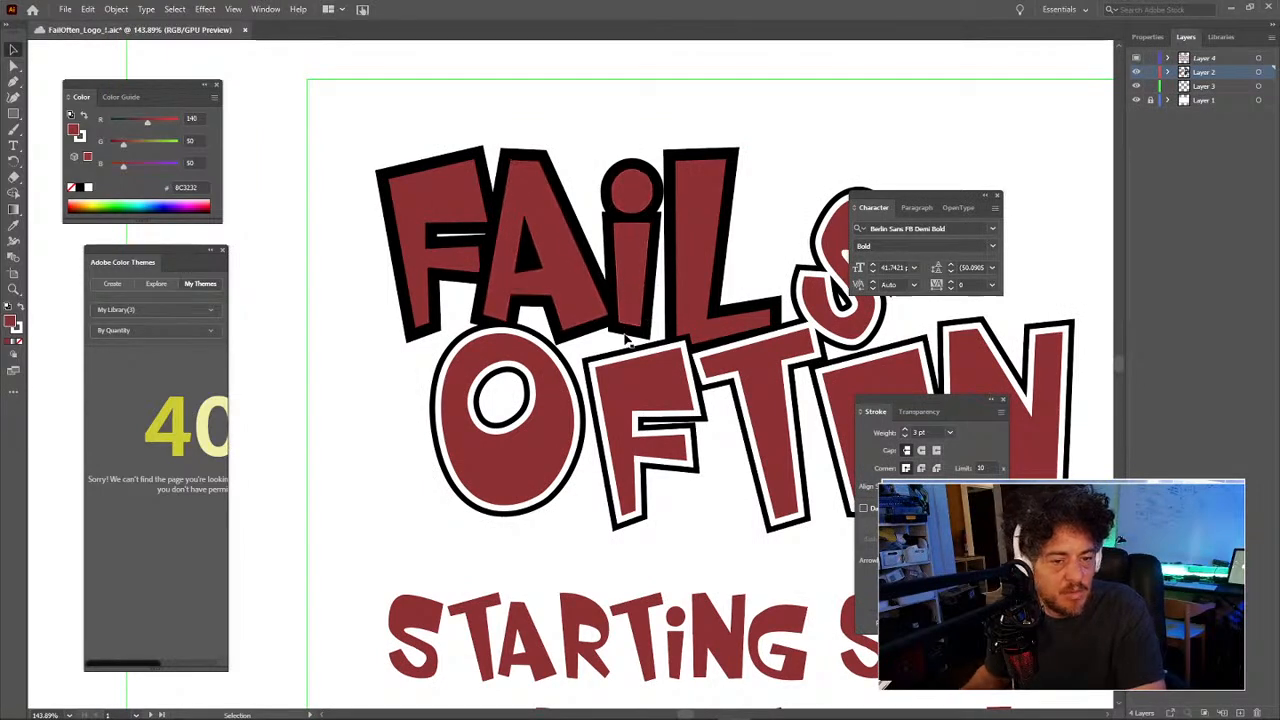
{"action": "key", "text": "a"}
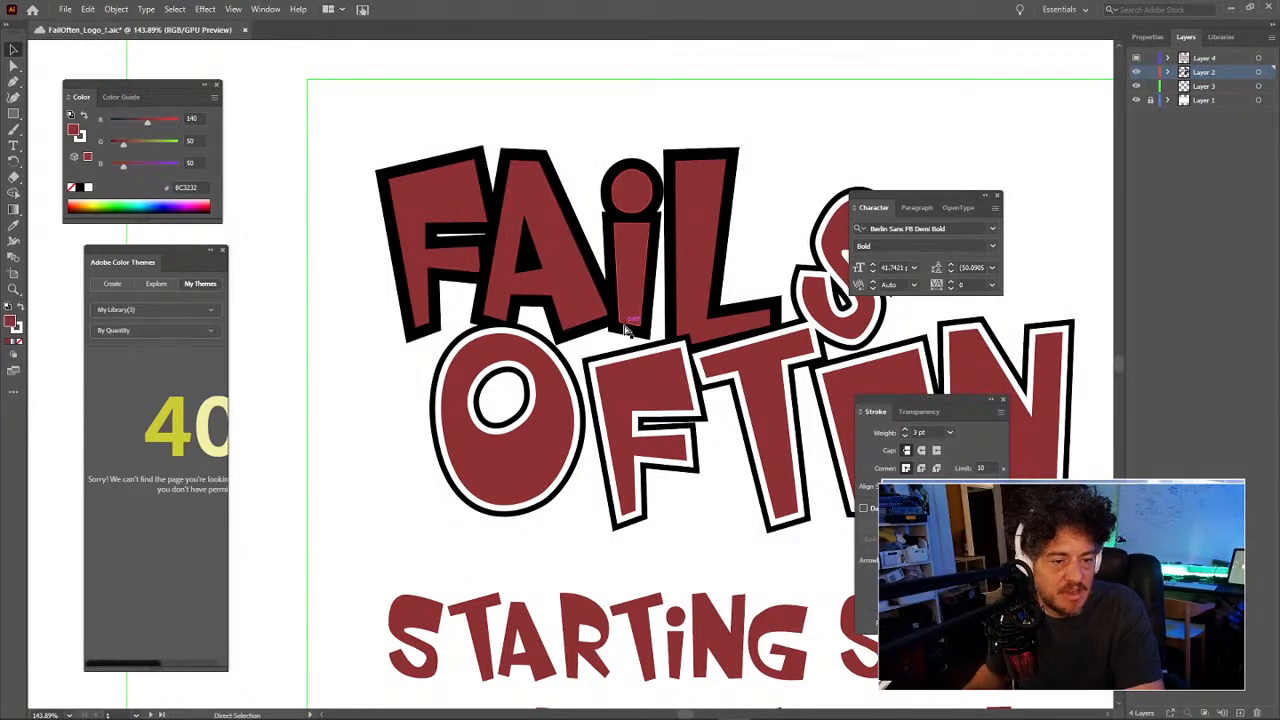
{"action": "key", "text": "ctrl+z"}
Step: Select the letter A, then zoom out to show the whole artboard
{"action": "left_click", "coordinate": [298, 209]}
{"action": "left_click", "coordinate": [516, 281]}
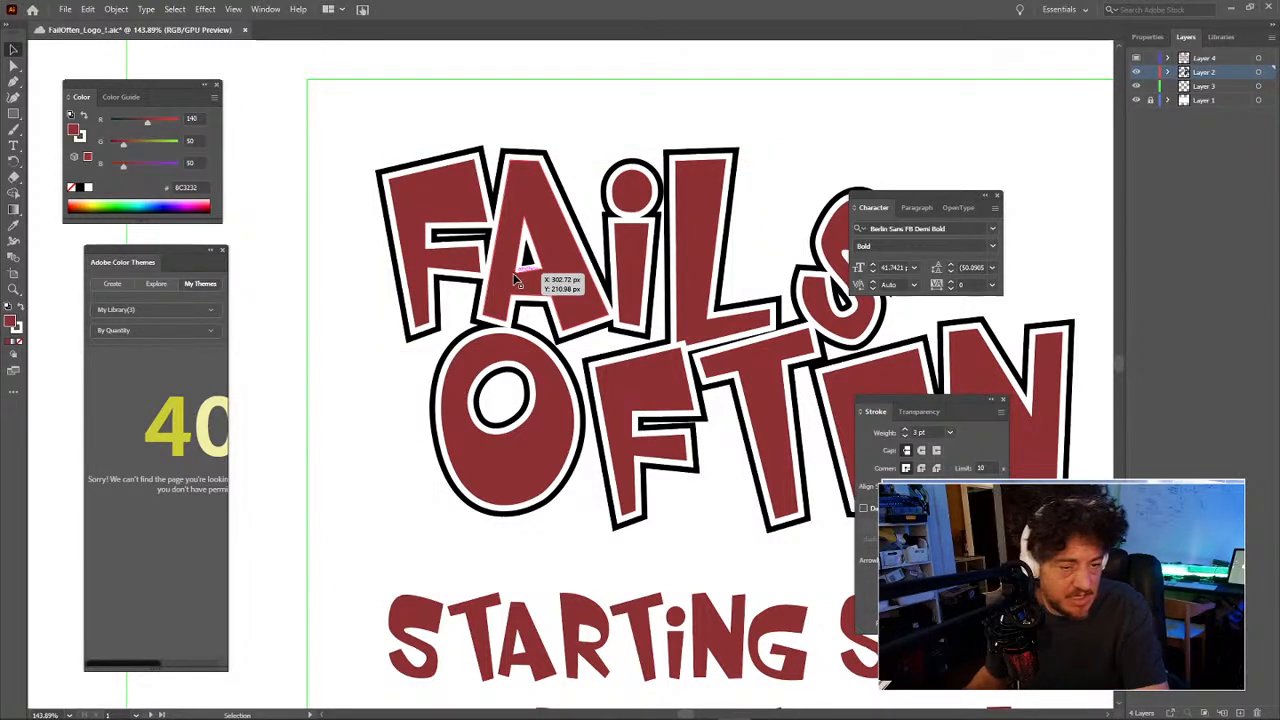
{"action": "left_click_drag", "start_coordinate": [566, 326], "coordinate": [428, 296]}
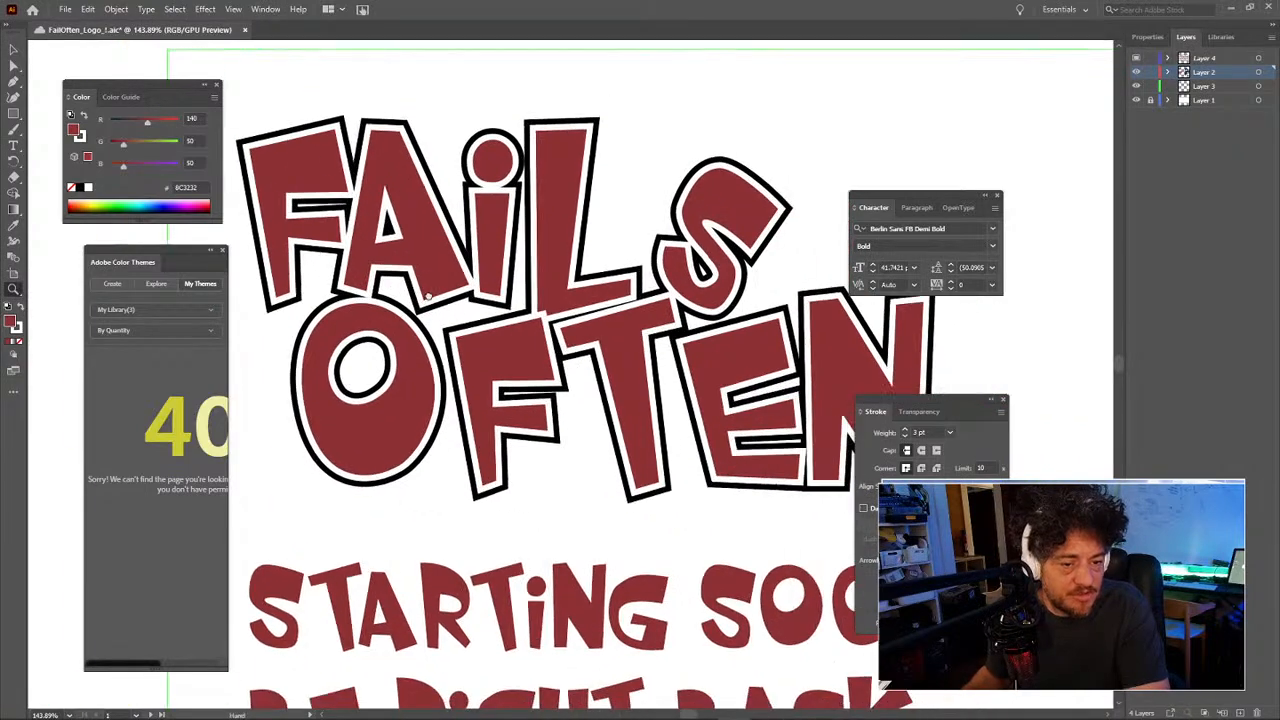
{"action": "left_click", "coordinate": [520, 329], "text": "ctrl+alt"}
{"action": "left_click", "coordinate": [520, 329], "text": "ctrl+alt"}
{"action": "left_click", "coordinate": [520, 329], "text": "ctrl+alt"}
{"action": "left_click", "coordinate": [520, 329], "text": "ctrl+alt"}
{"action": "left_click_drag", "start_coordinate": [606, 398], "coordinate": [447, 281]}
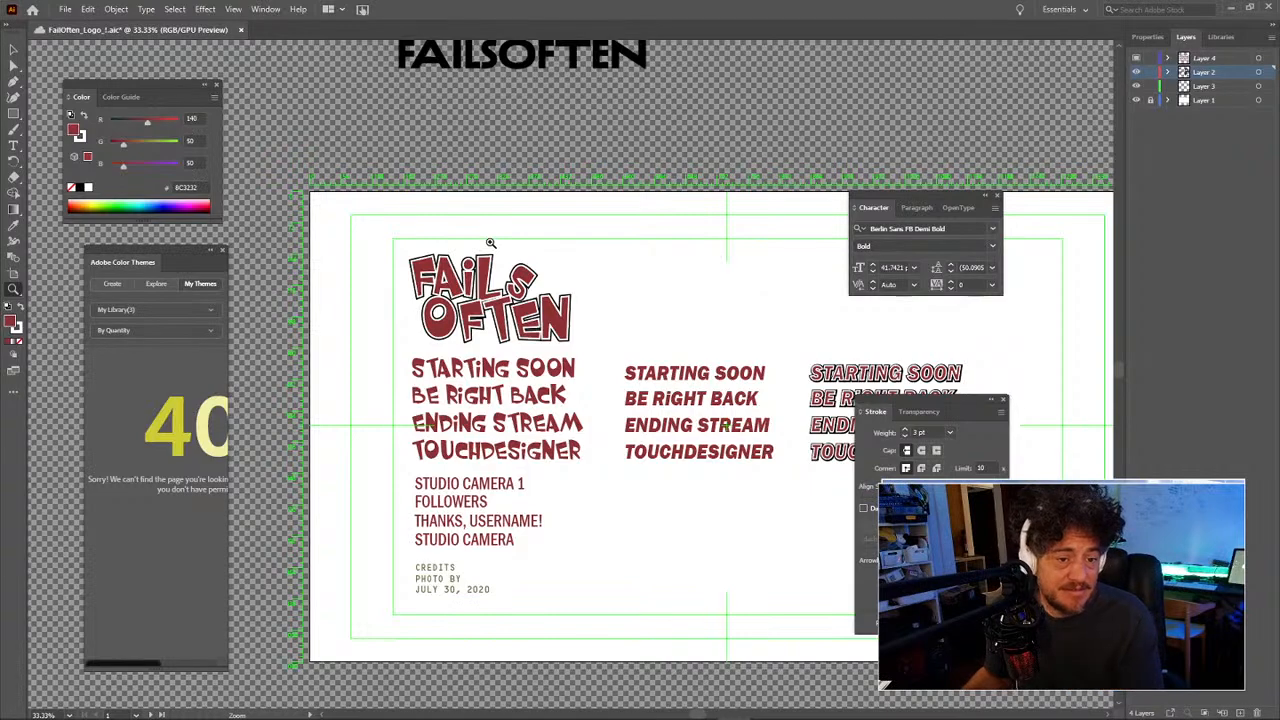
{"action": "left_click_drag", "start_coordinate": [494, 270], "coordinate": [436, 225]}
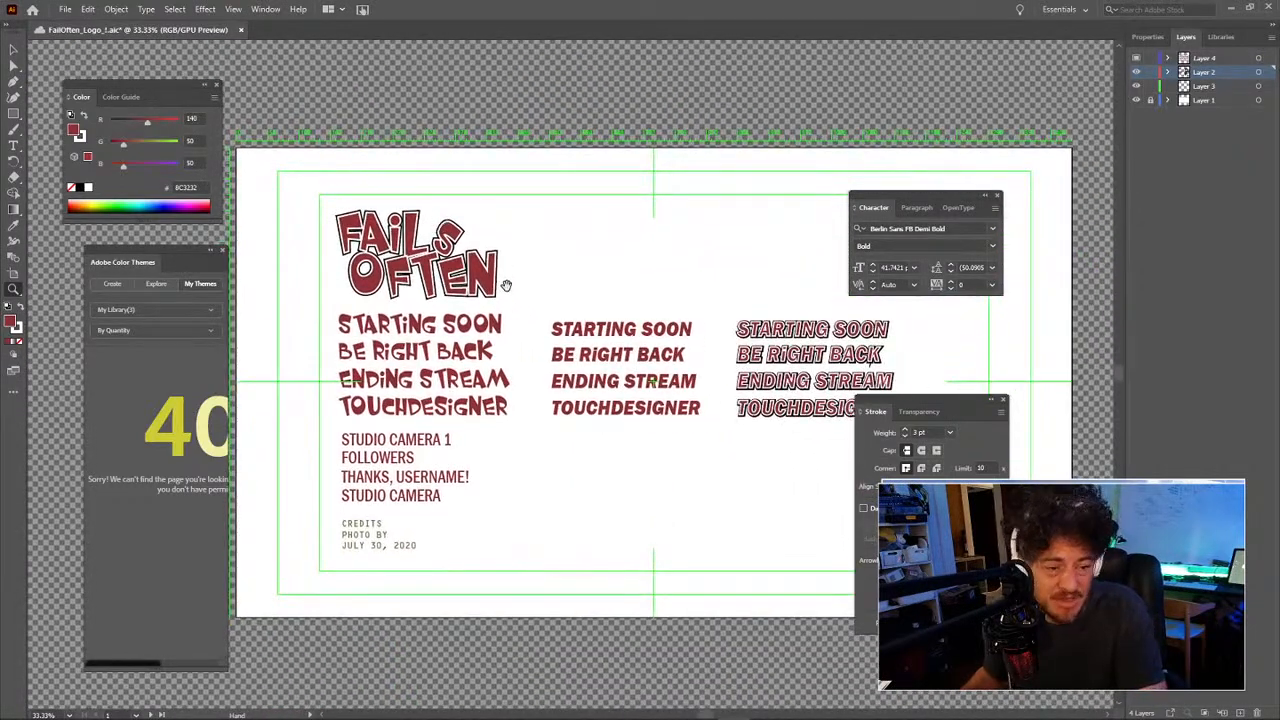
{"action": "left_click_drag", "start_coordinate": [509, 289], "coordinate": [471, 286]}
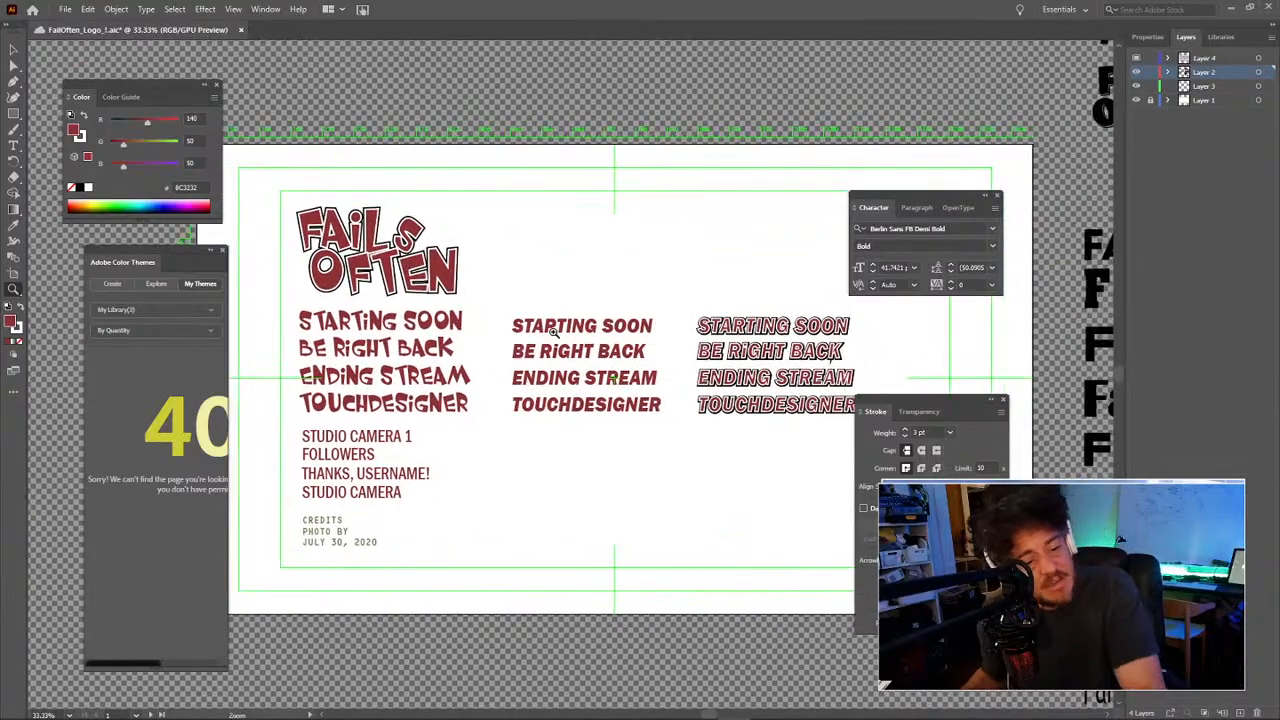
{"action": "left_click", "coordinate": [552, 331]}
{"action": "left_click", "coordinate": [560, 324]}
{"action": "left_click_drag", "start_coordinate": [621, 330], "coordinate": [453, 259]}
{"action": "left_click_drag", "start_coordinate": [544, 295], "coordinate": [369, 267]}
{"action": "left_click", "coordinate": [621, 350]}
{"action": "left_click_drag", "start_coordinate": [650, 400], "coordinate": [538, 316]}
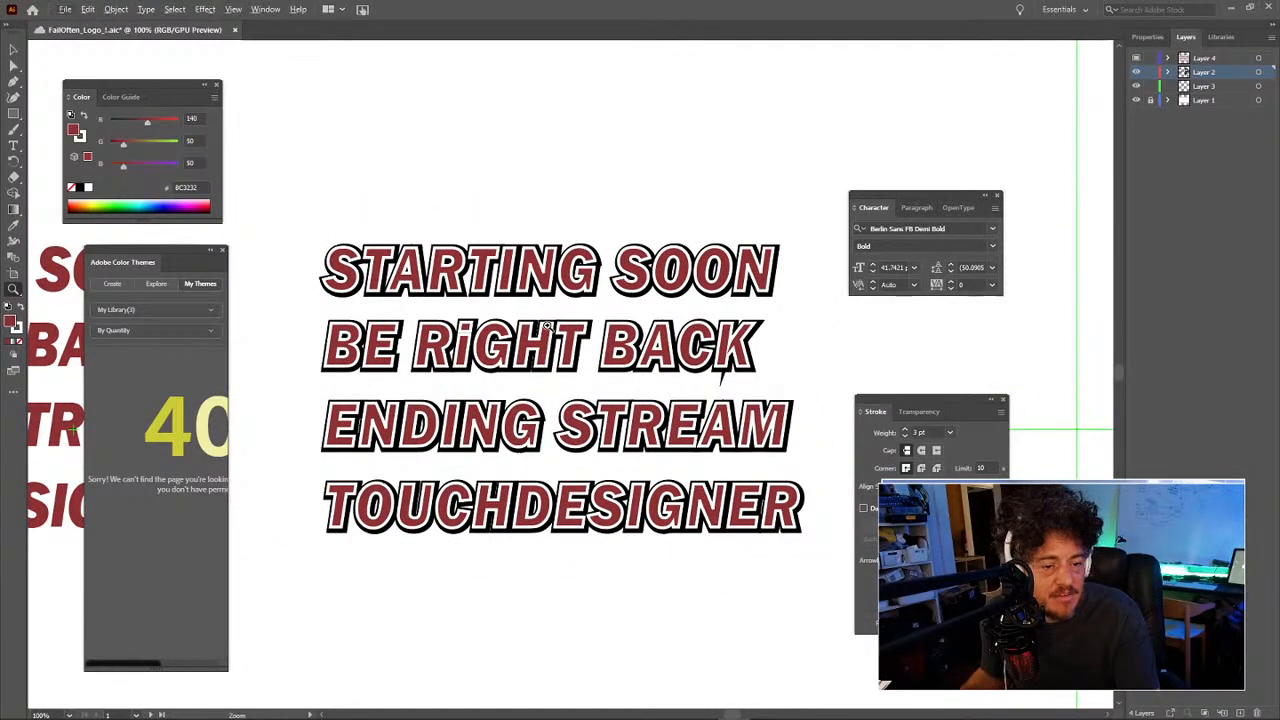
{"action": "left_click", "coordinate": [510, 348], "text": "alt"}
{"action": "left_click", "coordinate": [510, 347], "text": "alt"}
{"action": "left_click", "coordinate": [510, 347], "text": "alt"}
{"action": "left_click_drag", "start_coordinate": [388, 384], "coordinate": [555, 376]}
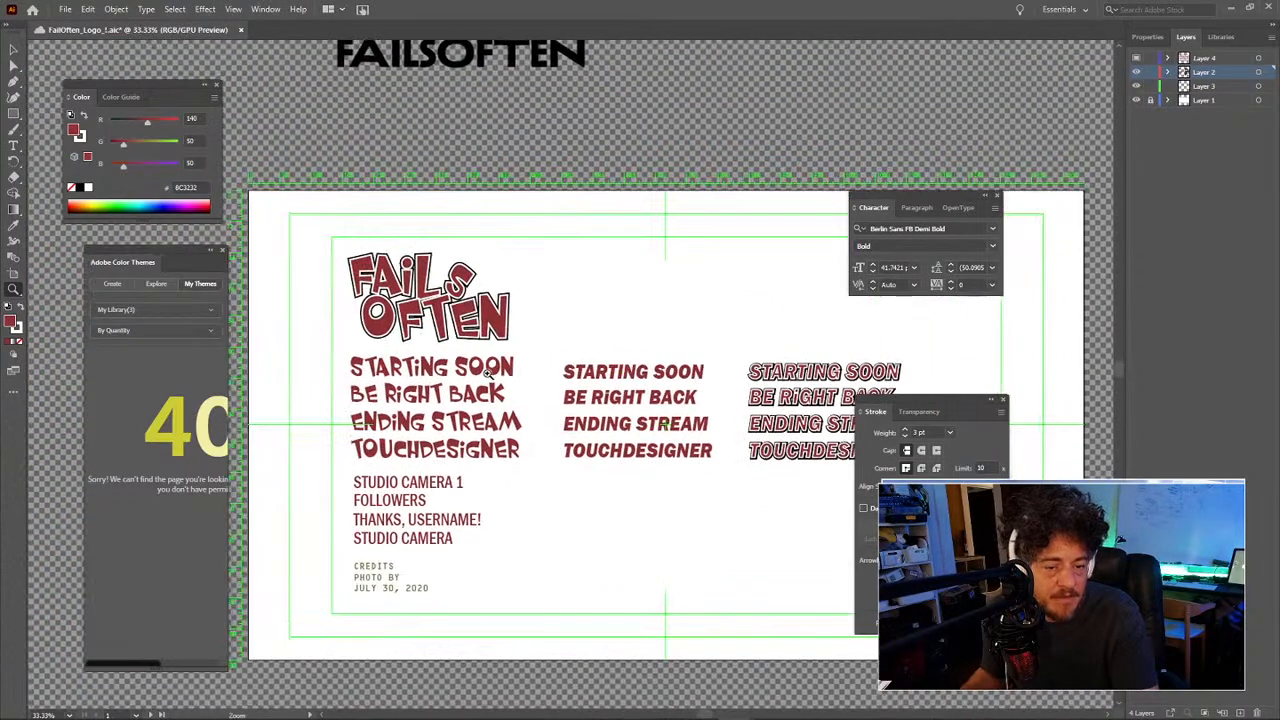
{"action": "left_click", "coordinate": [455, 369]}
{"action": "left_click", "coordinate": [455, 370]}
{"action": "left_click_drag", "start_coordinate": [565, 433], "coordinate": [408, 370]}
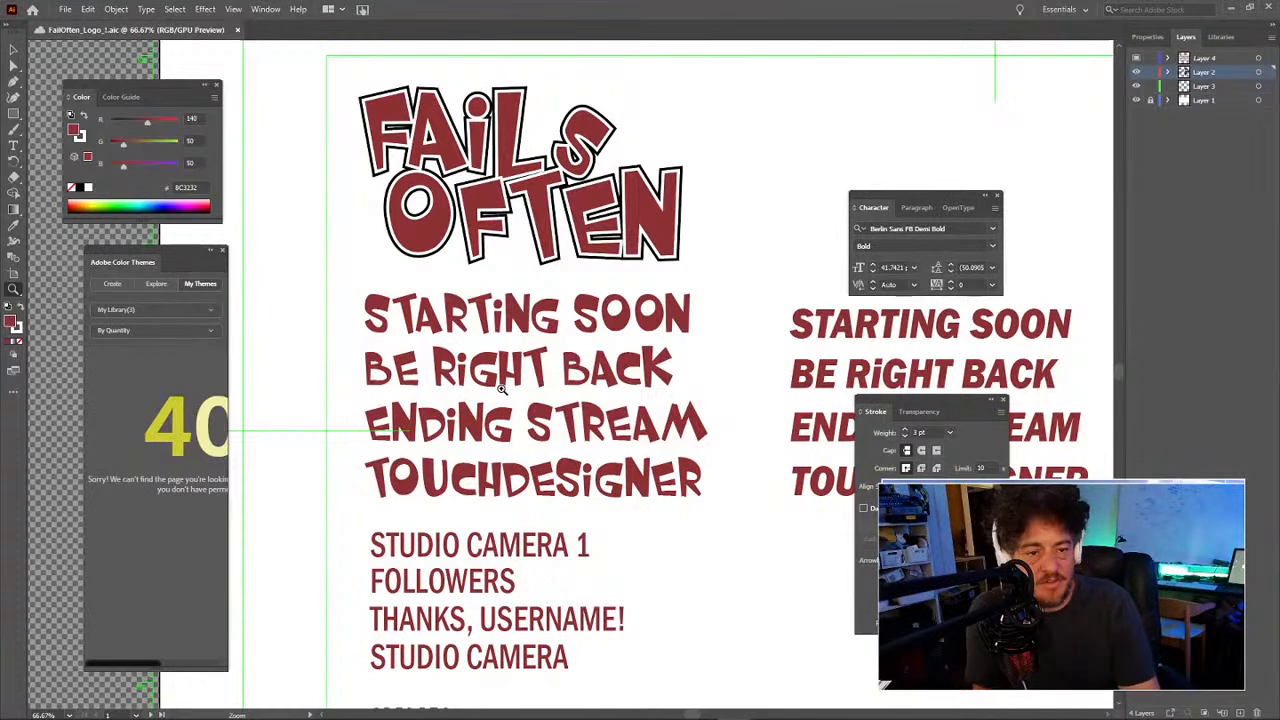
{"action": "scroll", "coordinate": [685, 107], "scroll_direction": "up", "scroll_amount": 1}
{"action": "key", "text": "v"}
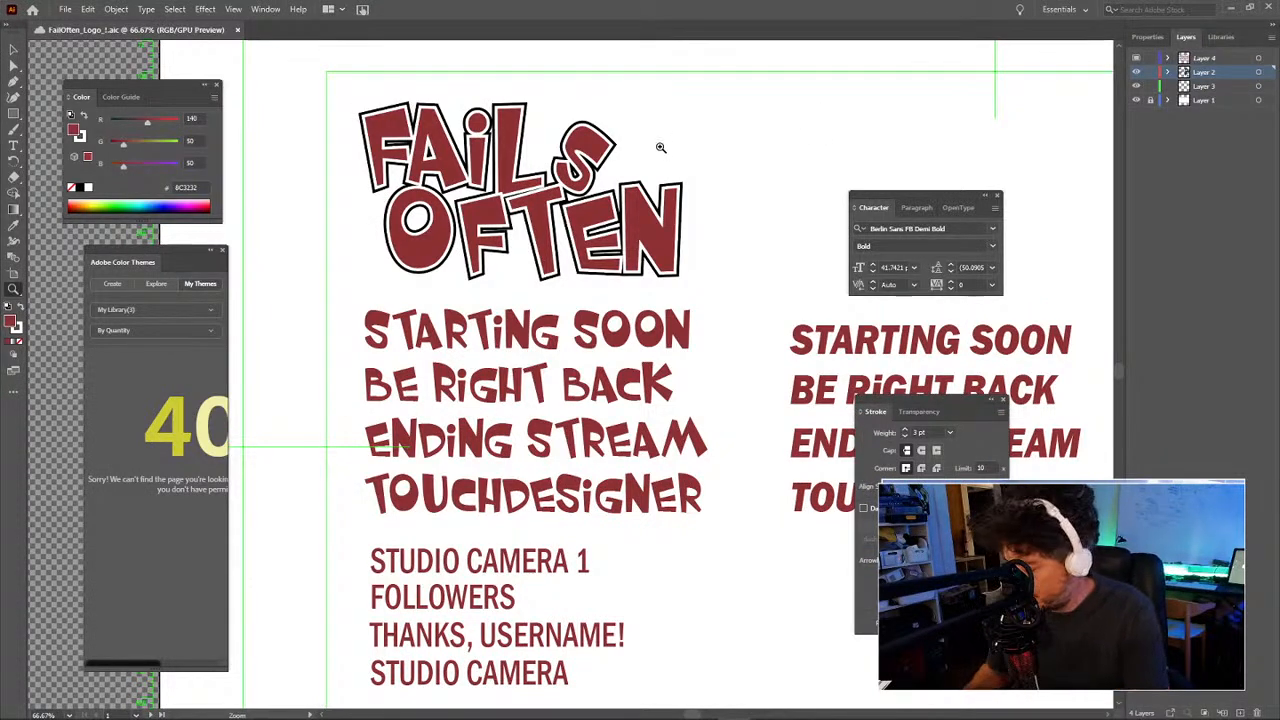
{"action": "left_click_drag", "start_coordinate": [690, 92], "coordinate": [362, 240]}
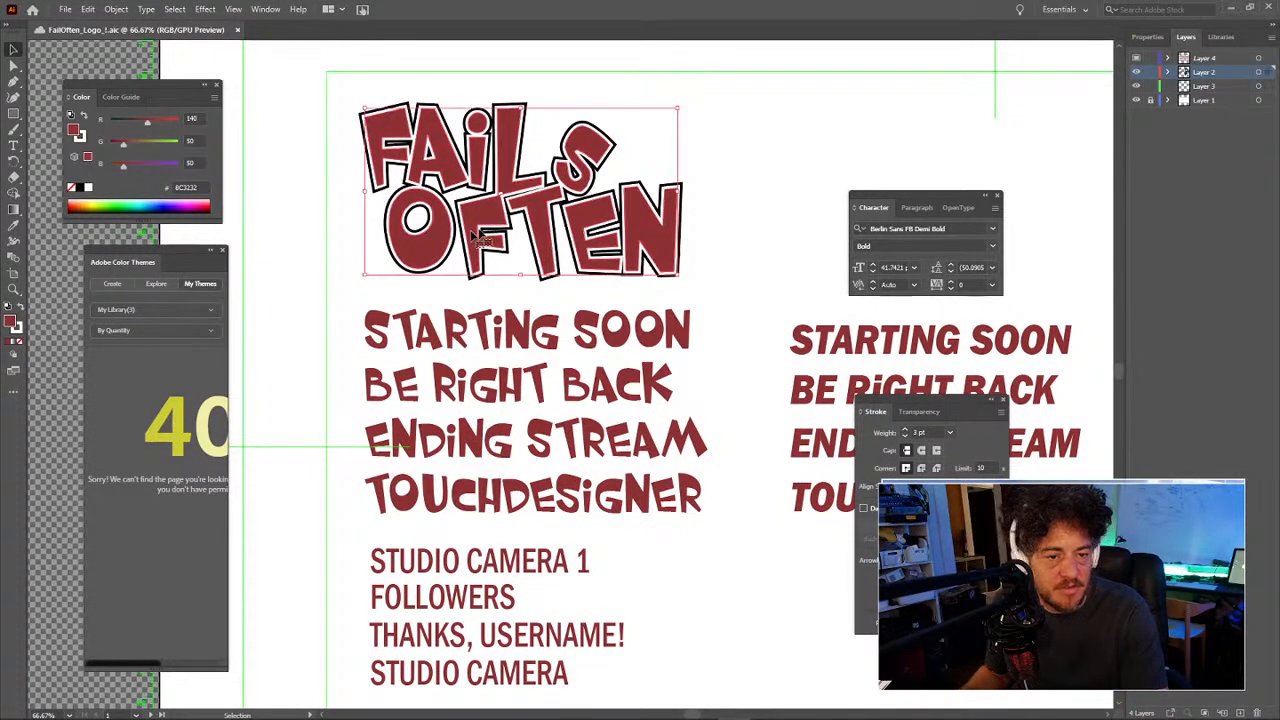
{"action": "right_click", "coordinate": [507, 228]}
{"action": "left_click", "coordinate": [545, 340]}
{"action": "left_click", "coordinate": [700, 194]}
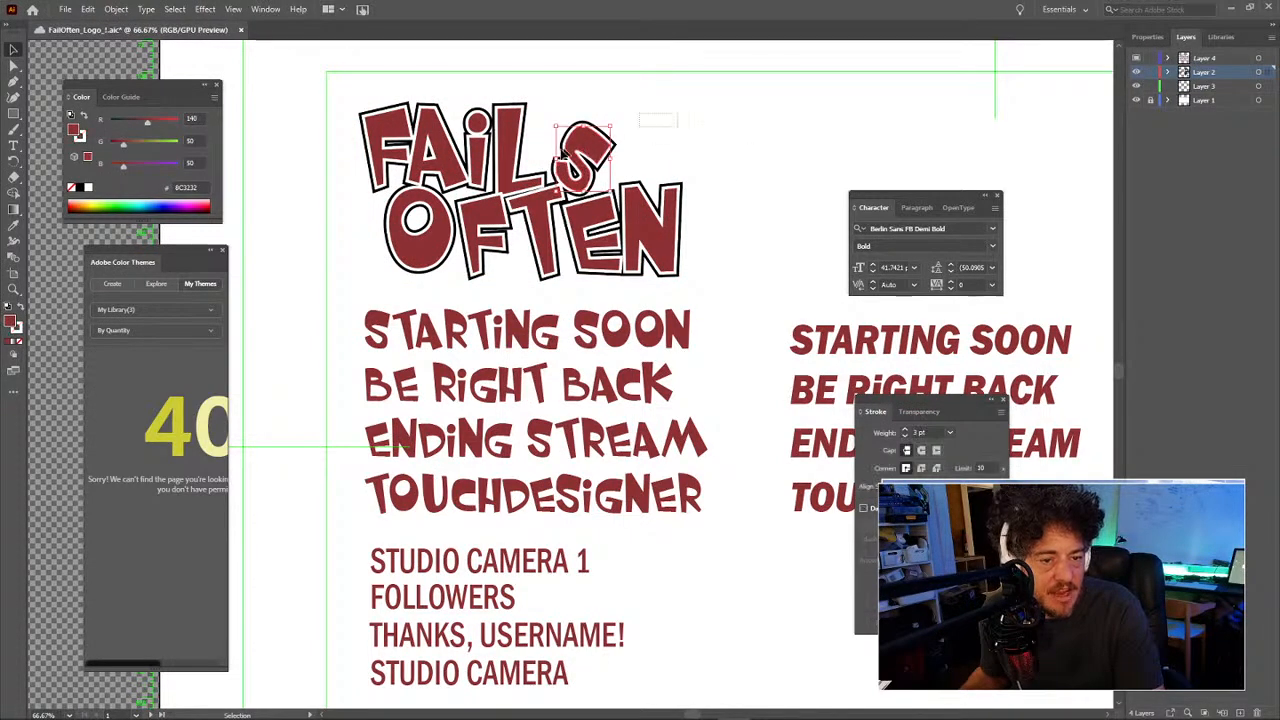
{"action": "left_click_drag", "start_coordinate": [600, 140], "coordinate": [740, 97]}
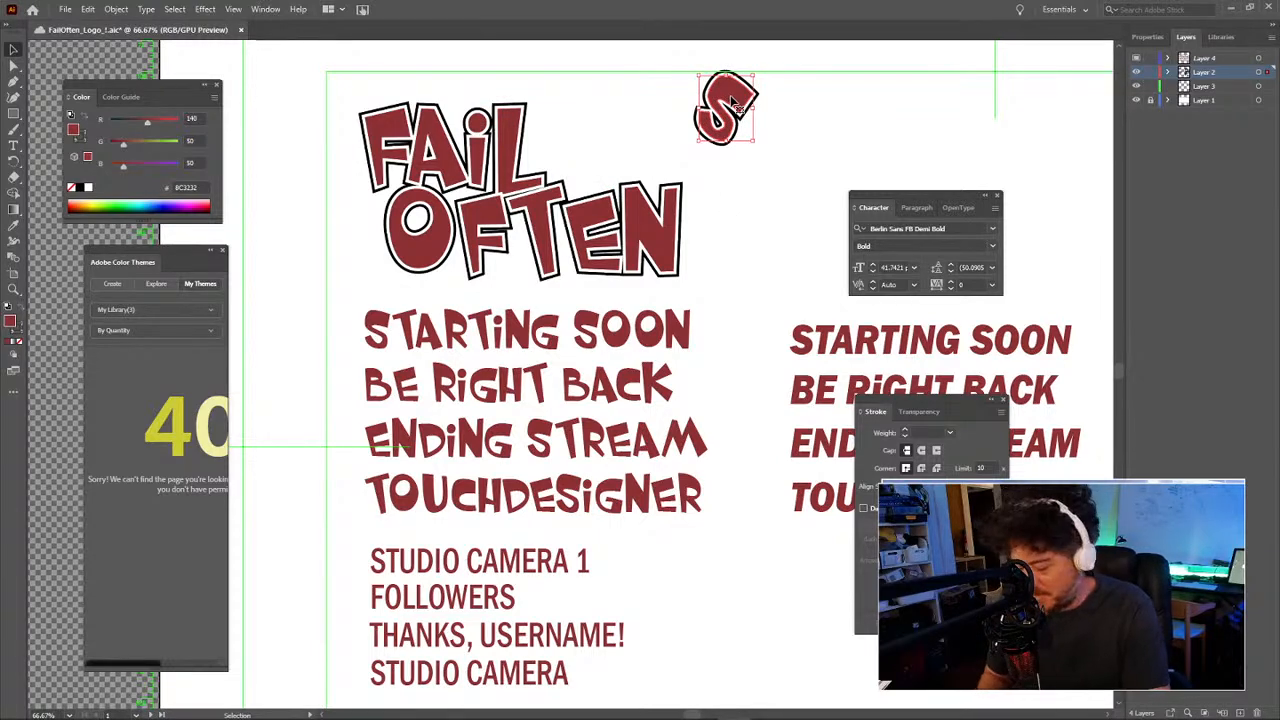
{"action": "key", "text": "Delete"}
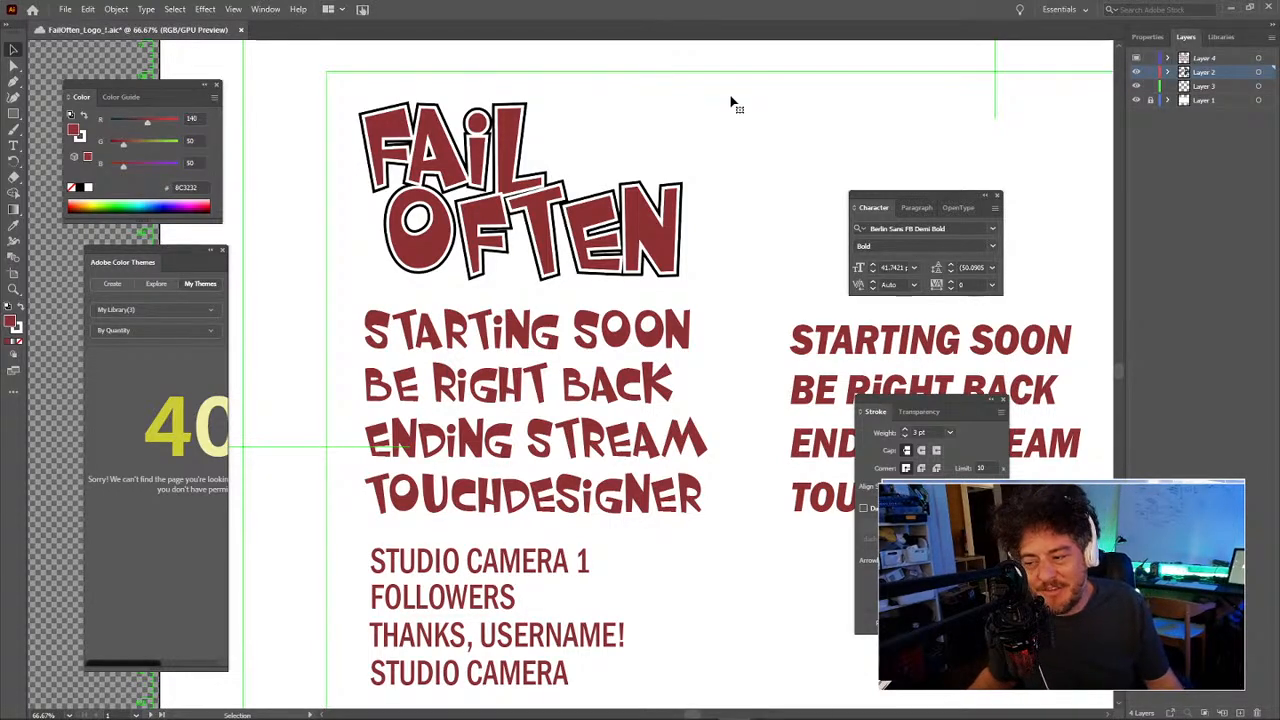
{"action": "key", "text": "ctrl+z"}
{"action": "key", "text": "ctrl+z"}
{"action": "key", "text": "ctrl+z"}
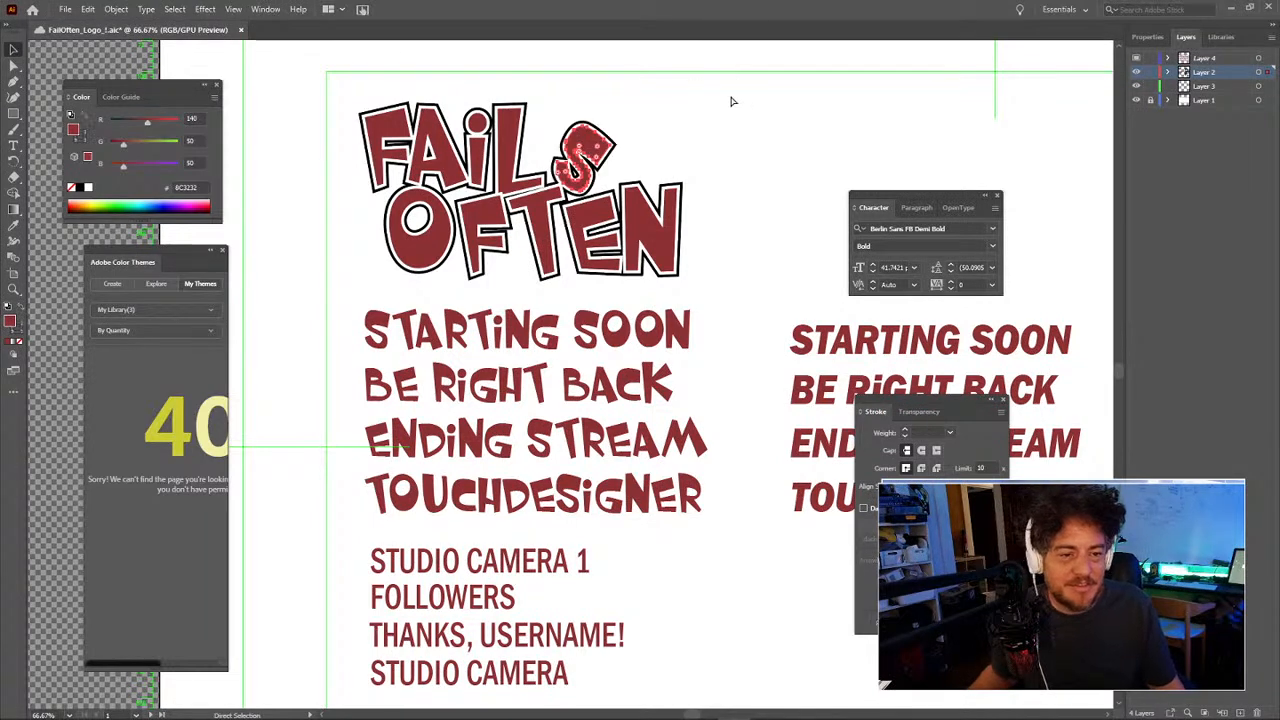
{"action": "key", "text": "v"}
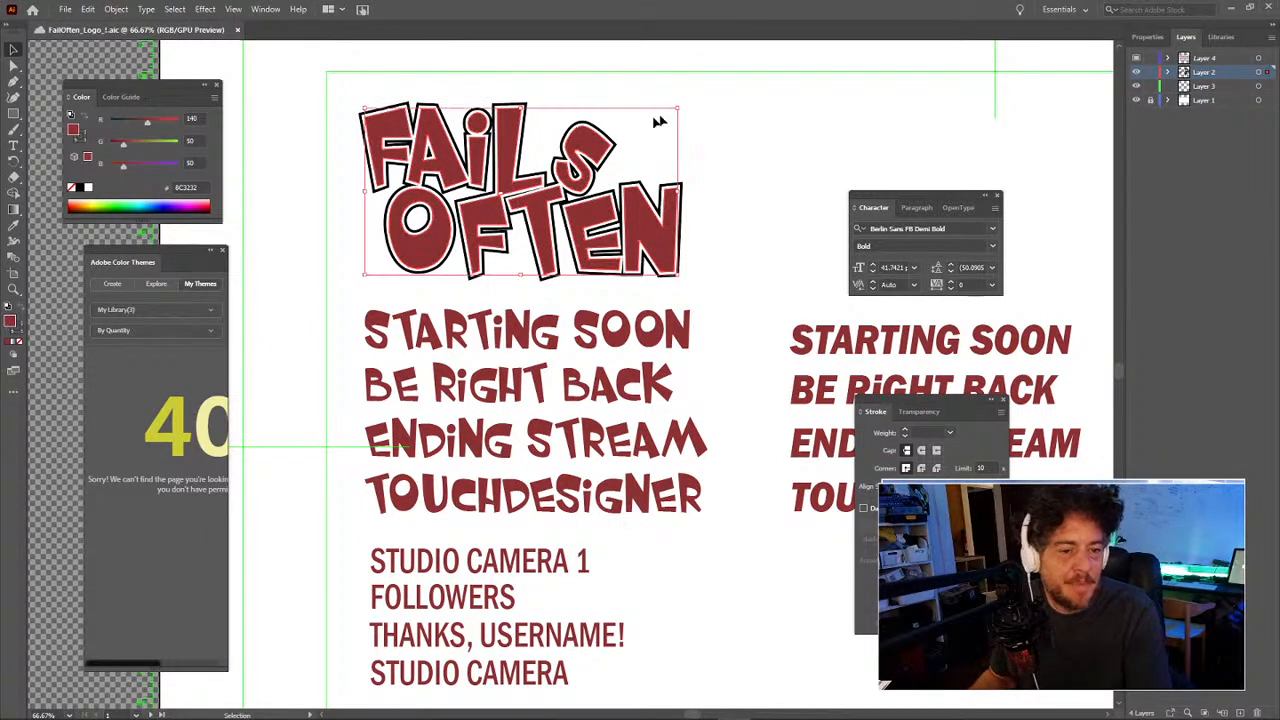
{"action": "left_click", "coordinate": [680, 137]}
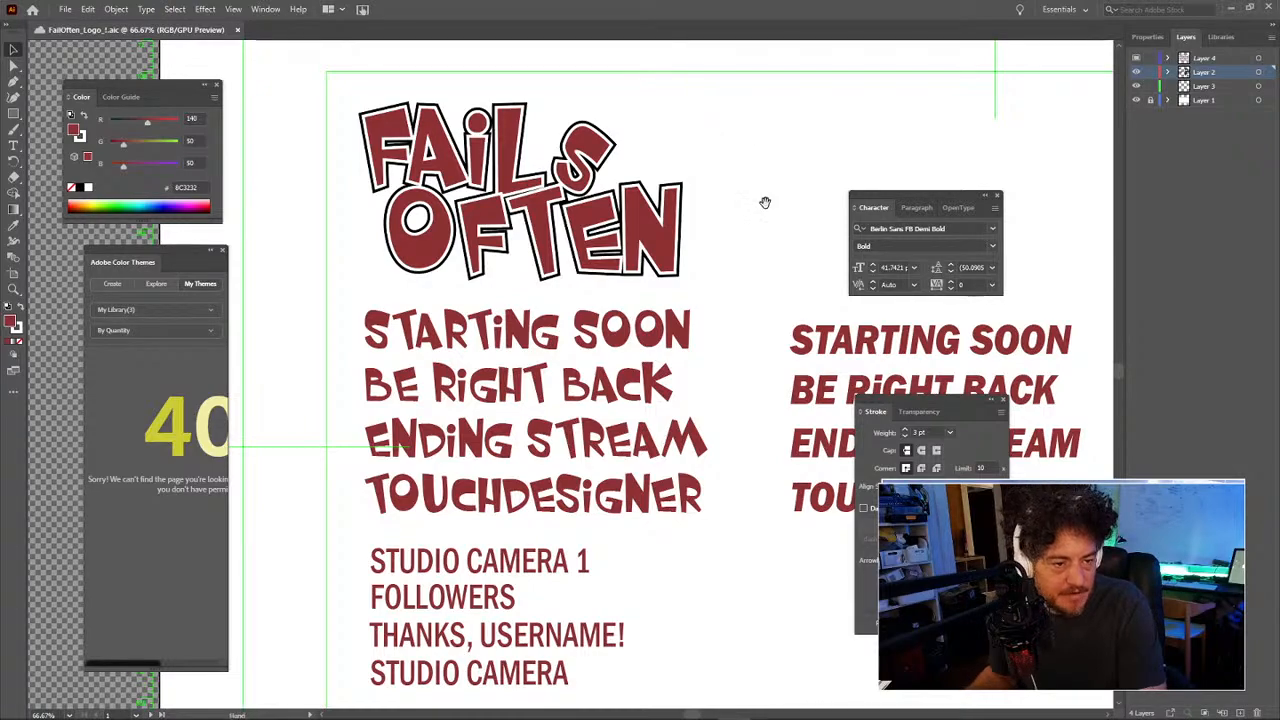
{"action": "left_click_drag", "start_coordinate": [764, 203], "coordinate": [576, 252]}
{"action": "left_click_drag", "start_coordinate": [583, 345], "coordinate": [790, 255]}
{"action": "left_click_drag", "start_coordinate": [655, 303], "coordinate": [630, 275]}
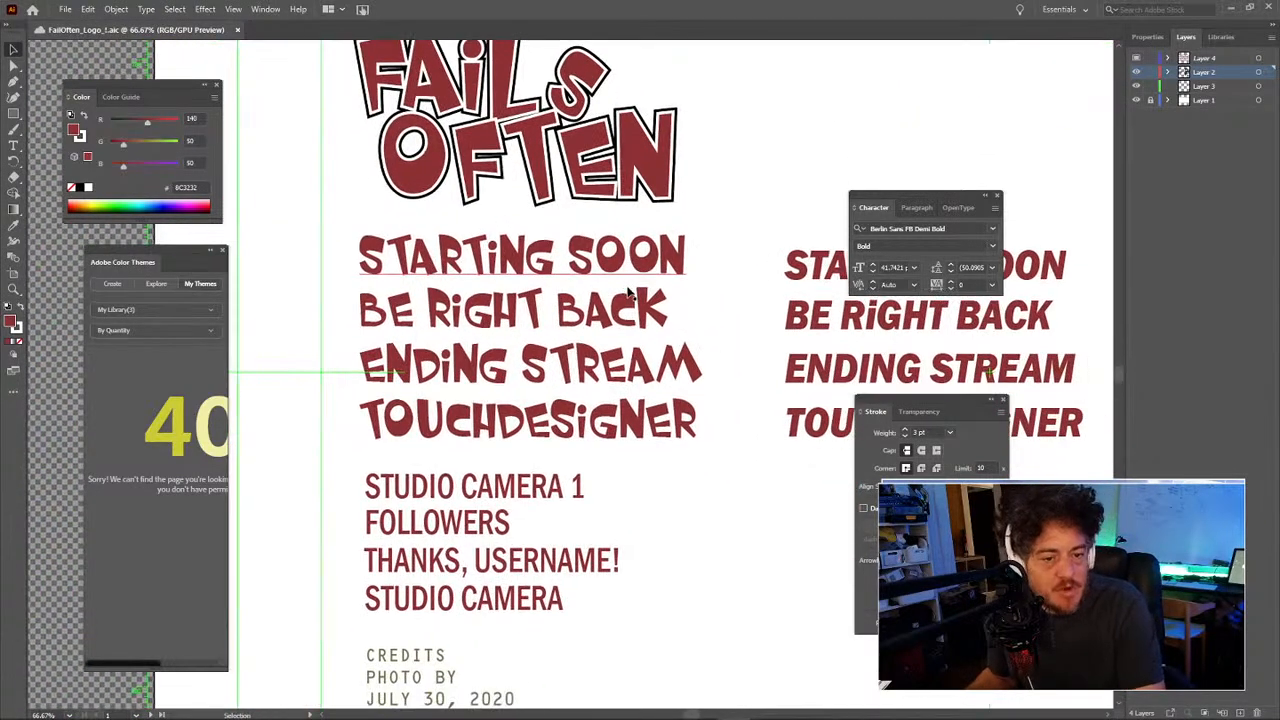
{"action": "key", "text": "z"}
{"action": "left_click", "coordinate": [594, 314], "text": "alt"}
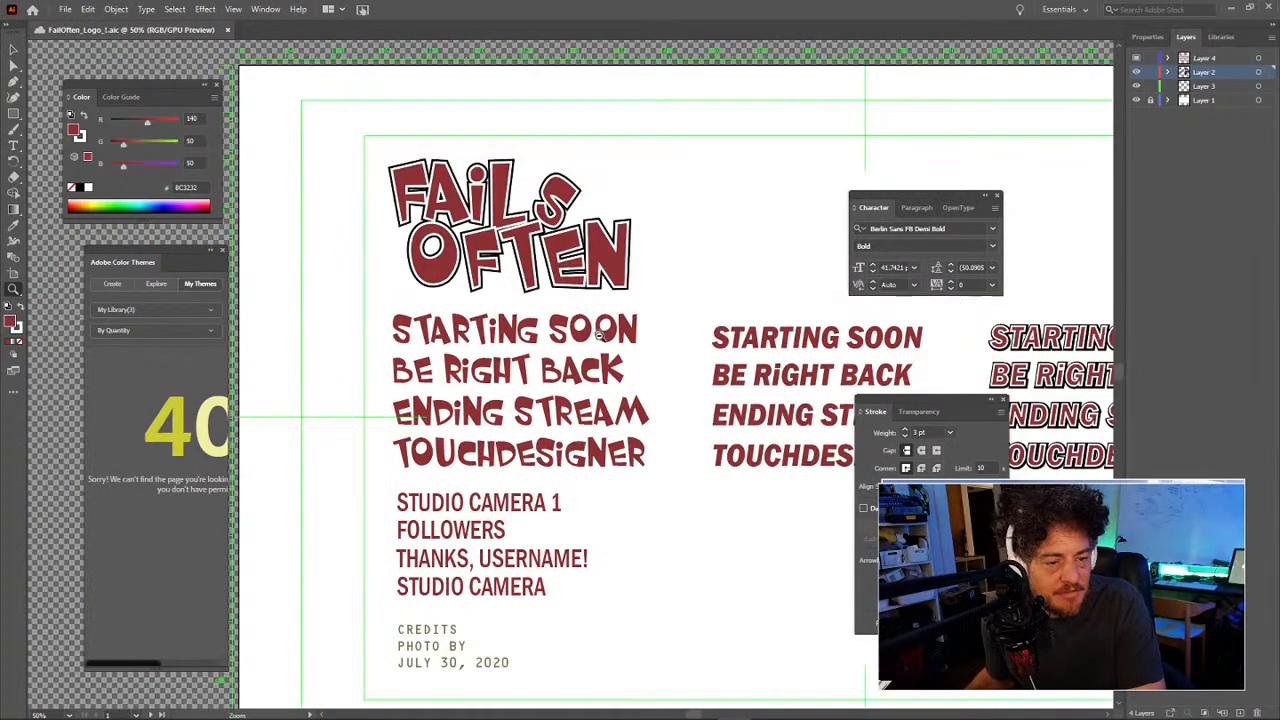
{"action": "left_click", "coordinate": [600, 345], "text": "alt"}
{"action": "left_click", "coordinate": [583, 378]}
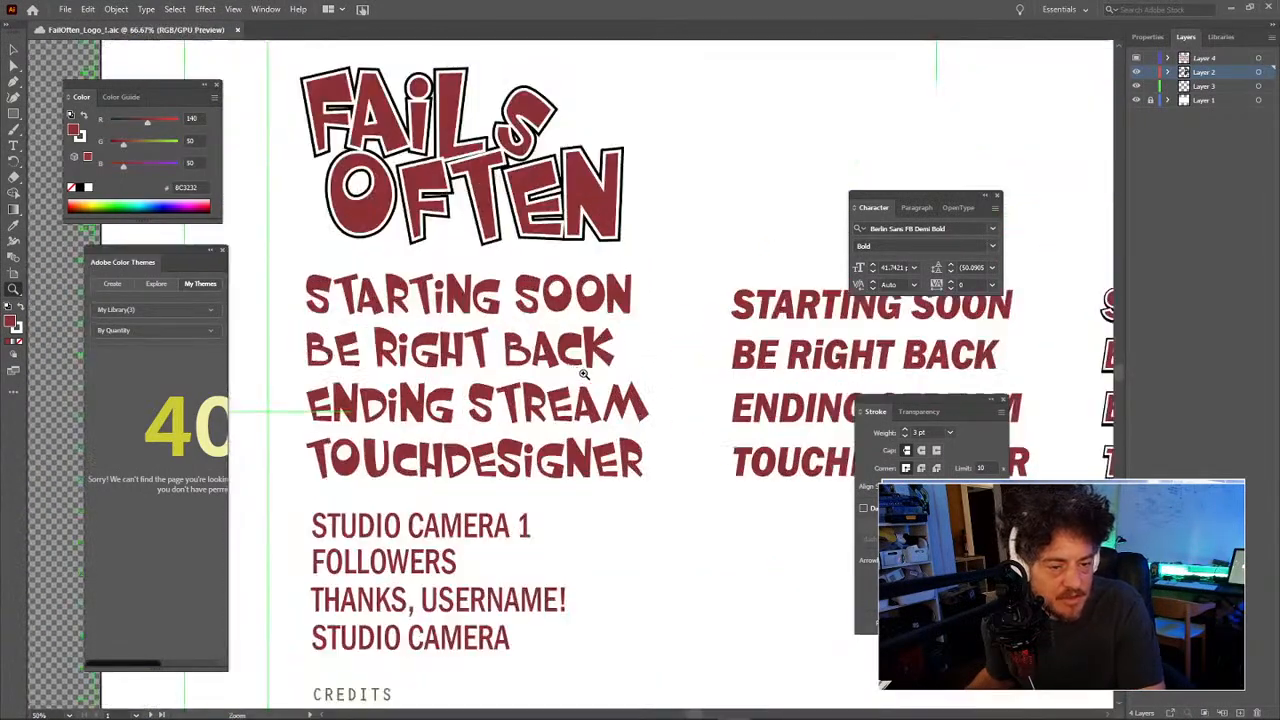
{"action": "scroll", "coordinate": [500, 310], "scroll_direction": "left", "scroll_amount": 1}
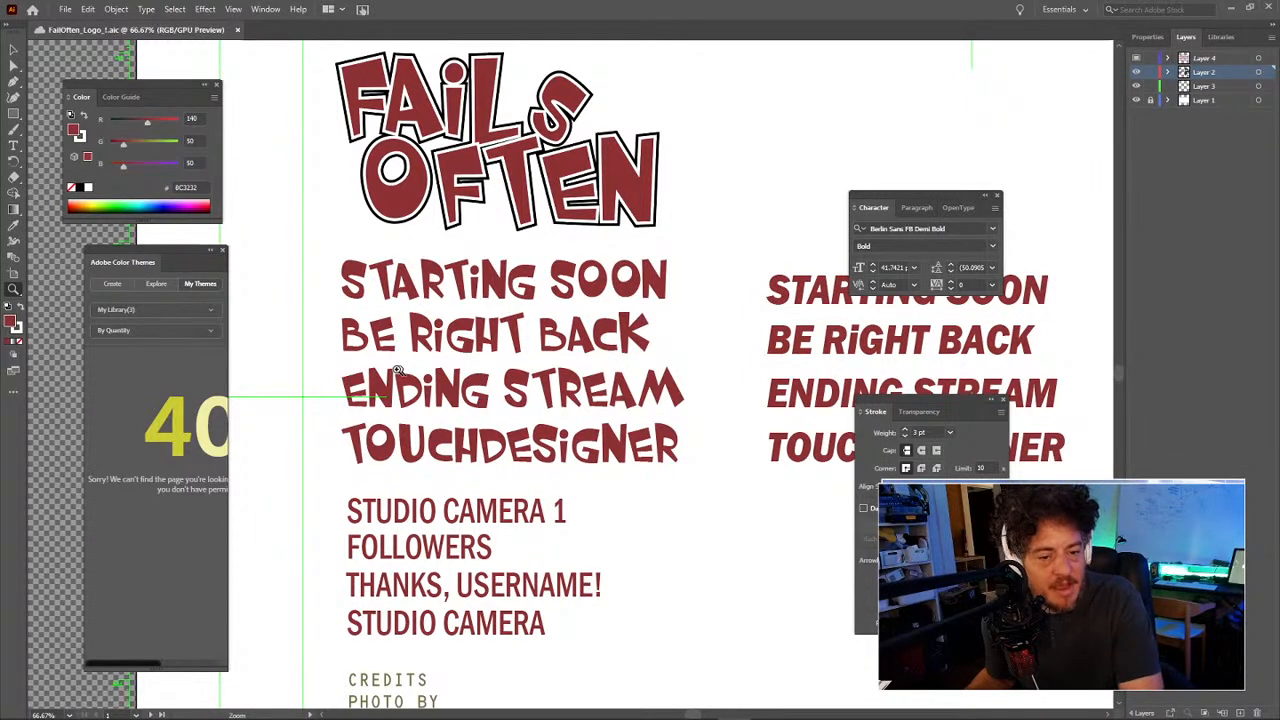
{"action": "left_click", "coordinate": [475, 446]}
{"action": "left_click_drag", "start_coordinate": [577, 381], "coordinate": [499, 488]}
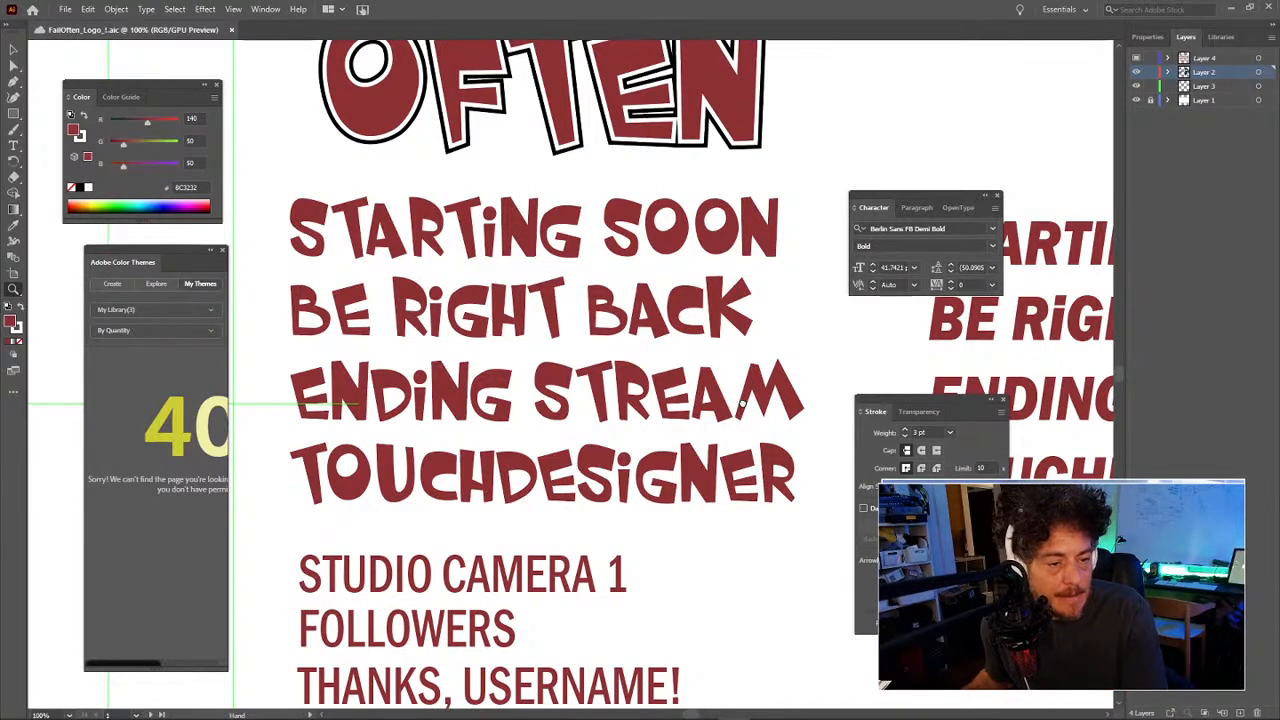
{"action": "left_click_drag", "start_coordinate": [744, 410], "coordinate": [511, 410]}
{"action": "left_click", "coordinate": [511, 410], "text": "alt"}
{"action": "left_click_drag", "start_coordinate": [605, 425], "coordinate": [392, 458]}
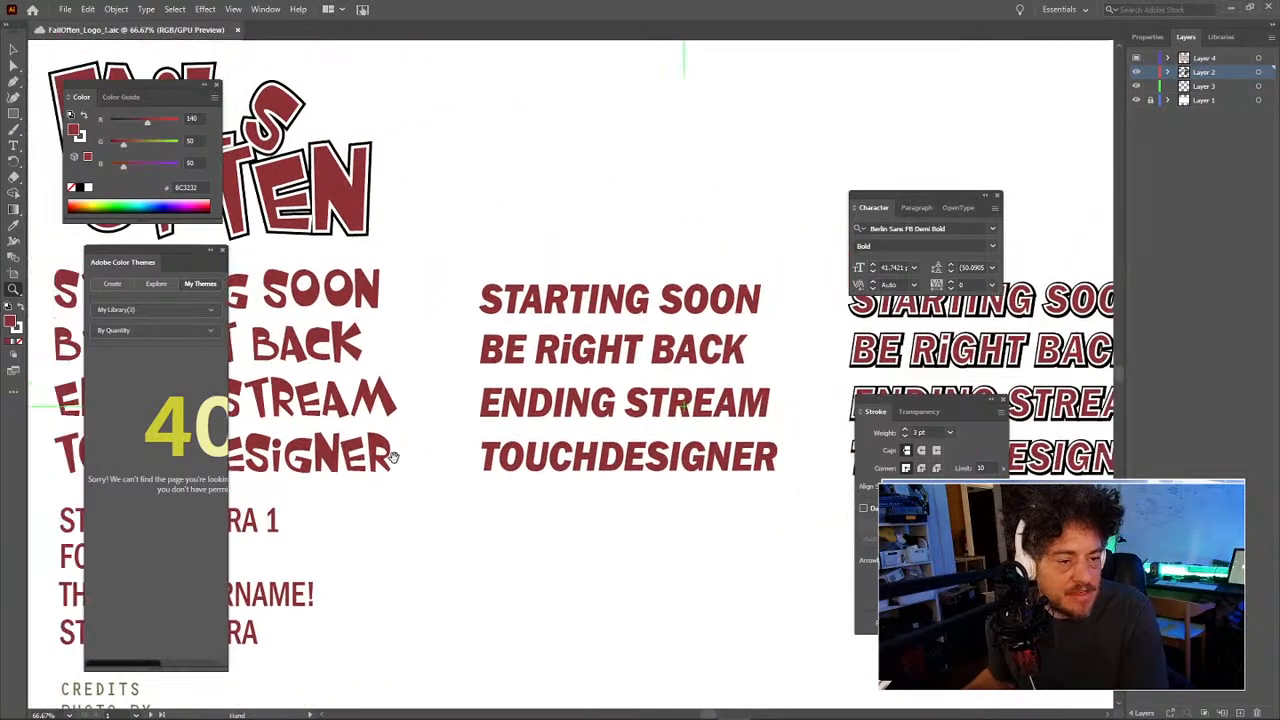
{"action": "key", "text": "v"}
{"action": "left_click", "coordinate": [598, 292]}
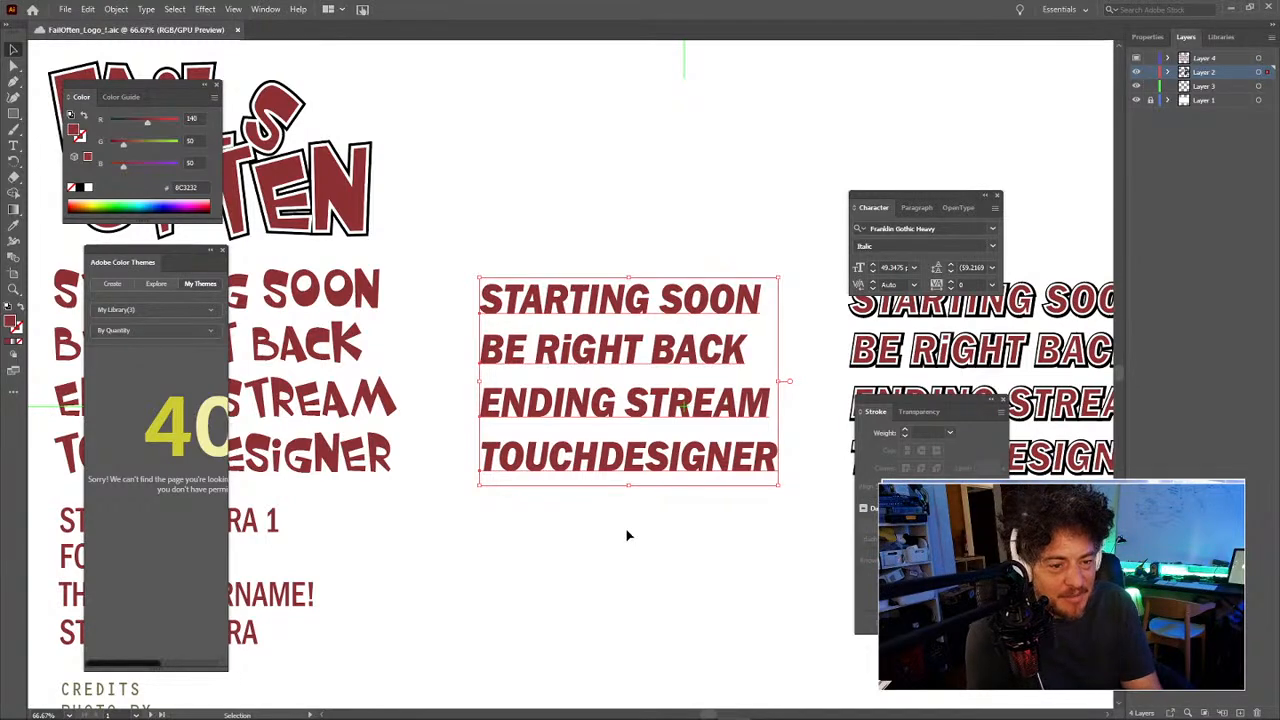
{"action": "left_click", "coordinate": [627, 536]}
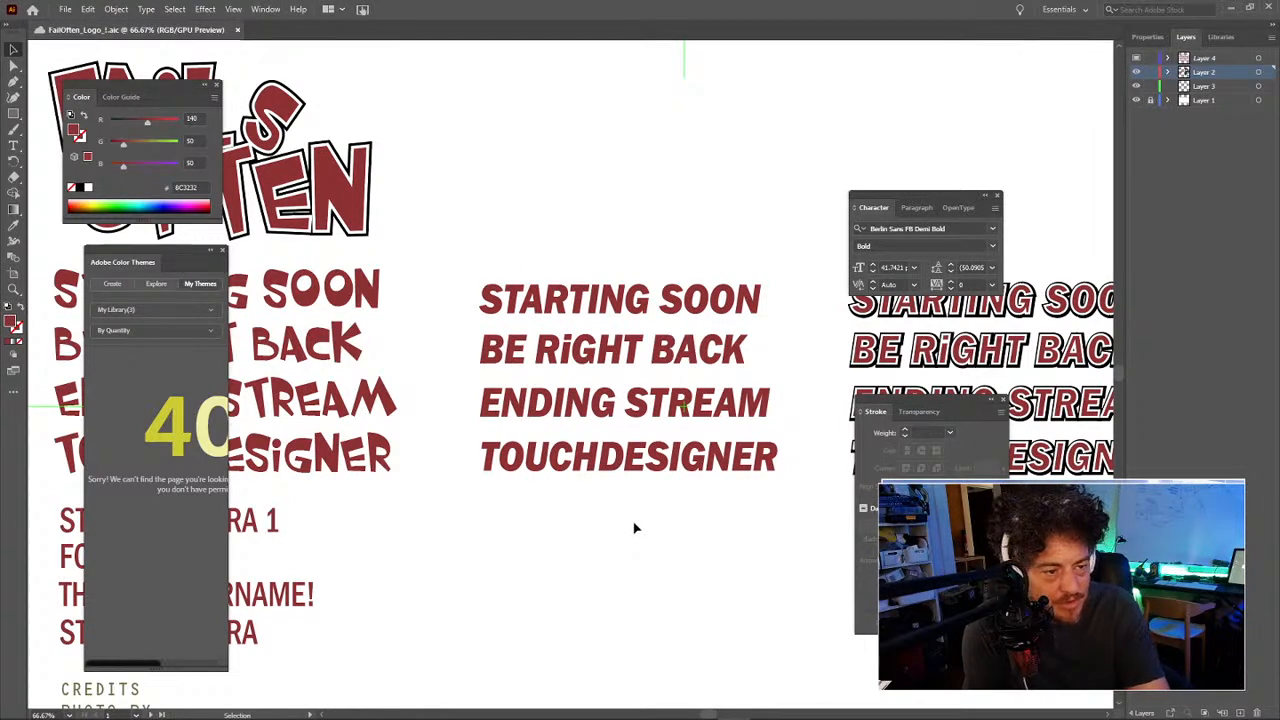
{"action": "left_click", "coordinate": [617, 420]}
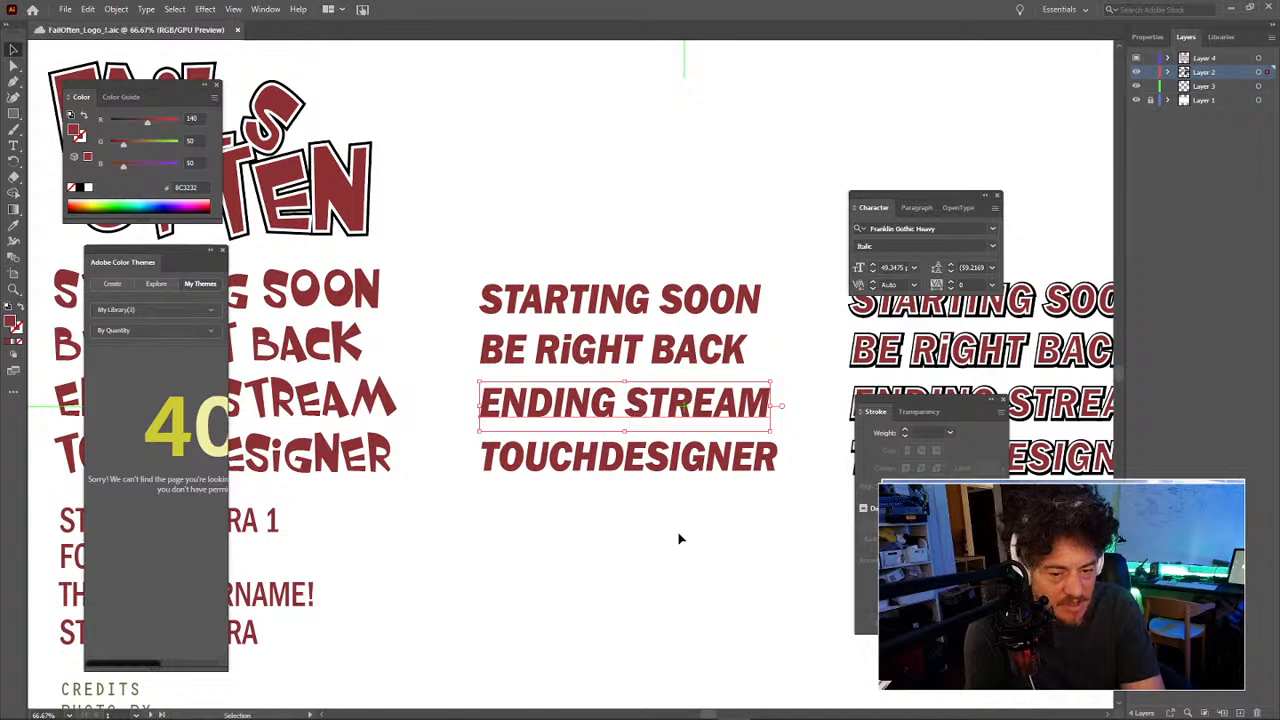
{"action": "left_click", "coordinate": [686, 505]}
{"action": "left_click", "coordinate": [655, 310]}
{"action": "left_click", "coordinate": [597, 206]}
{"action": "left_click_drag", "start_coordinate": [580, 456], "coordinate": [388, 459]}
{"action": "left_click_drag", "start_coordinate": [568, 417], "coordinate": [501, 418]}
{"action": "left_click_drag", "start_coordinate": [537, 314], "coordinate": [419, 324]}
{"action": "key", "text": "z"}
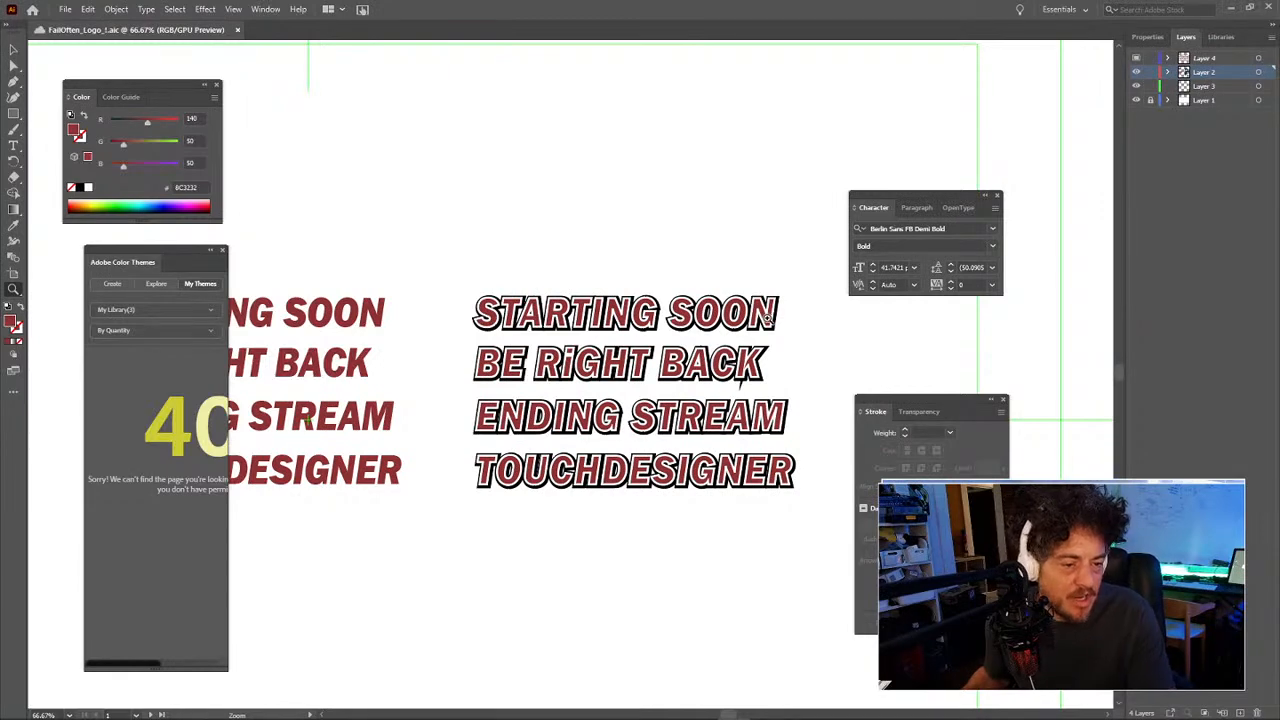
Step: Zoom out to show the whole artboard with the FAILS OFTEN logo
{"action": "key", "text": "v"}
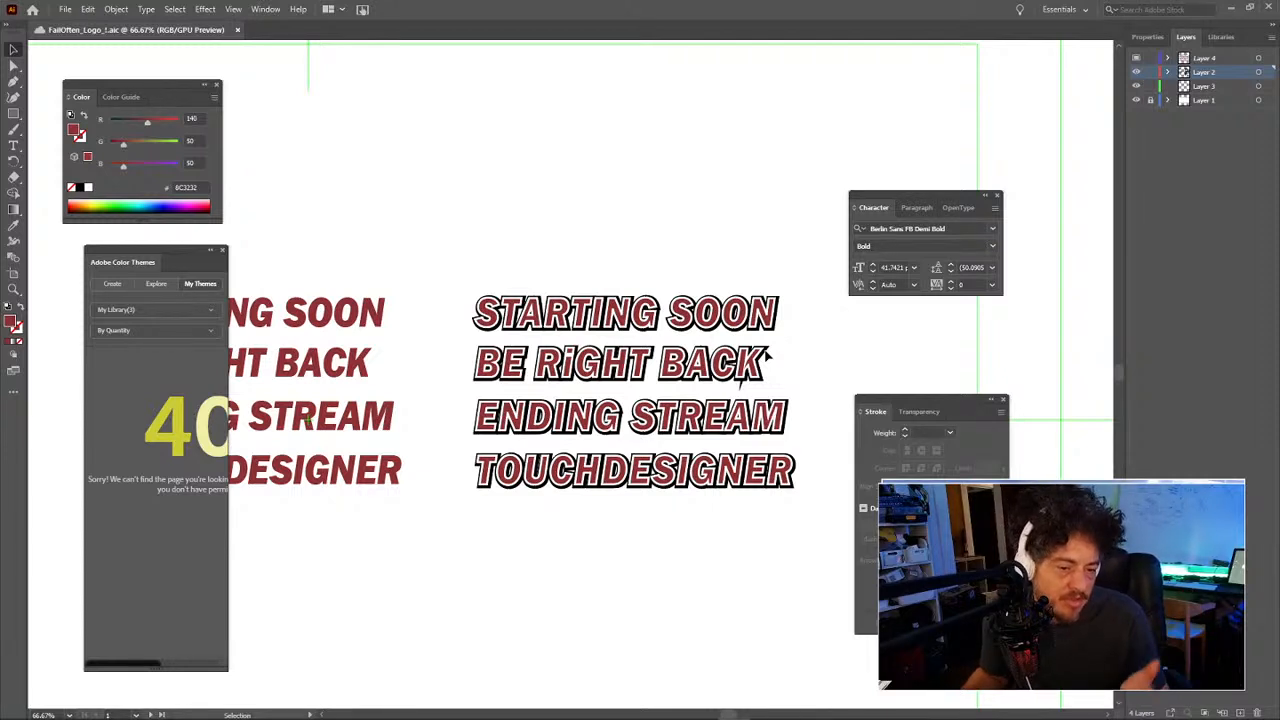
{"action": "key", "text": "z"}
{"action": "left_click", "coordinate": [544, 291], "text": "alt"}
{"action": "left_click", "coordinate": [544, 291], "text": "alt"}
{"action": "left_click_drag", "start_coordinate": [411, 359], "coordinate": [609, 361]}
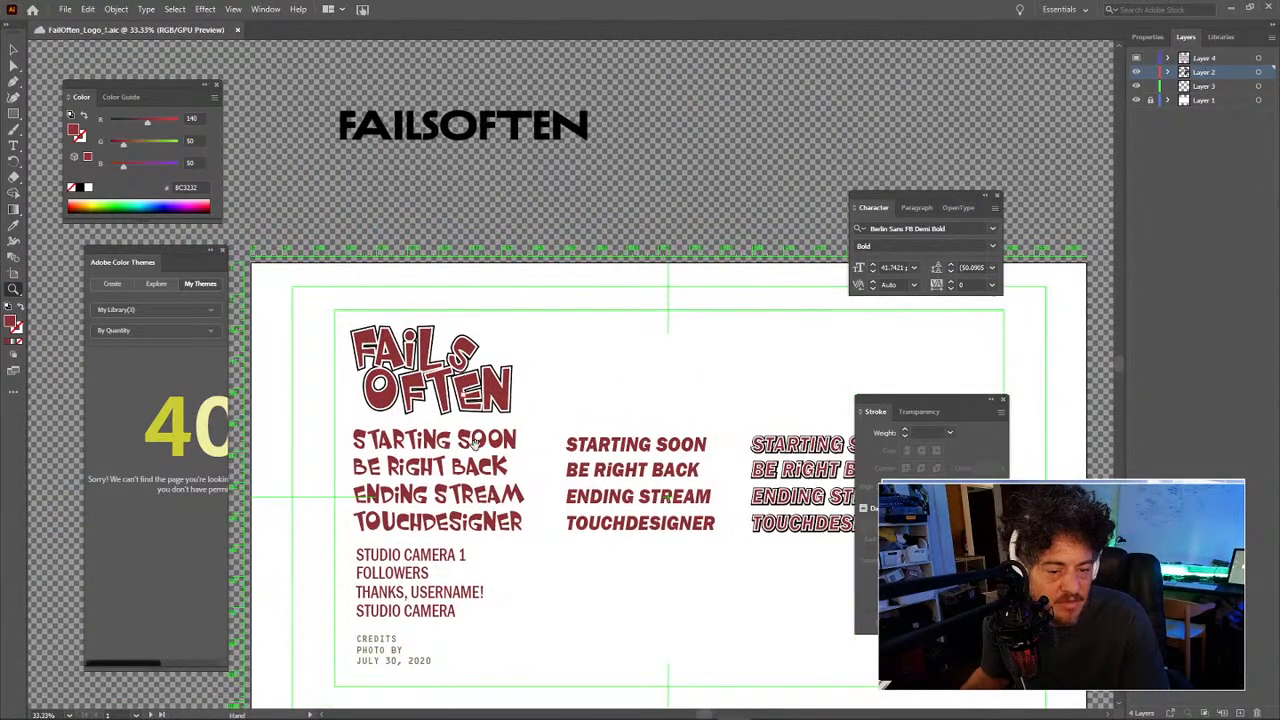
Step: Pan to the camera labels, zoom in, and marquee-select the four-line label block
{"action": "left_click_drag", "start_coordinate": [494, 558], "coordinate": [432, 355]}
{"action": "left_click", "coordinate": [385, 367]}
{"action": "left_click", "coordinate": [524, 398]}
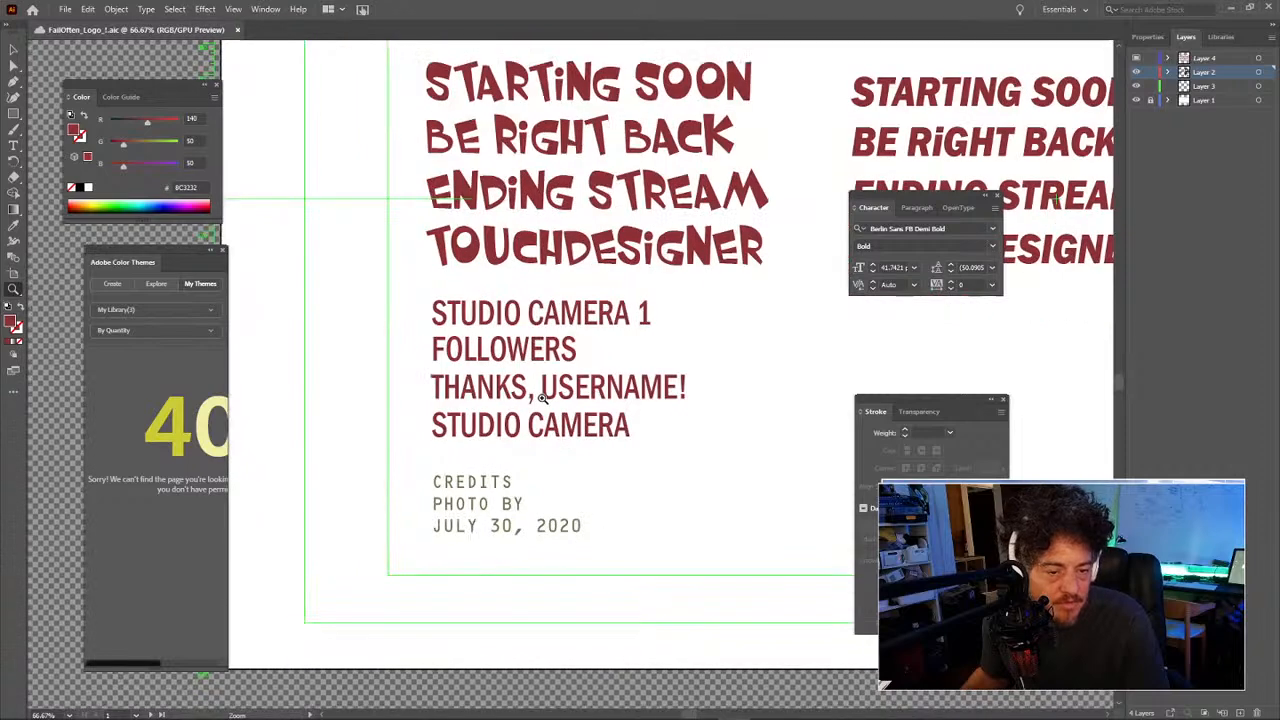
{"action": "key", "text": "v"}
{"action": "left_click_drag", "start_coordinate": [370, 285], "coordinate": [603, 448]}
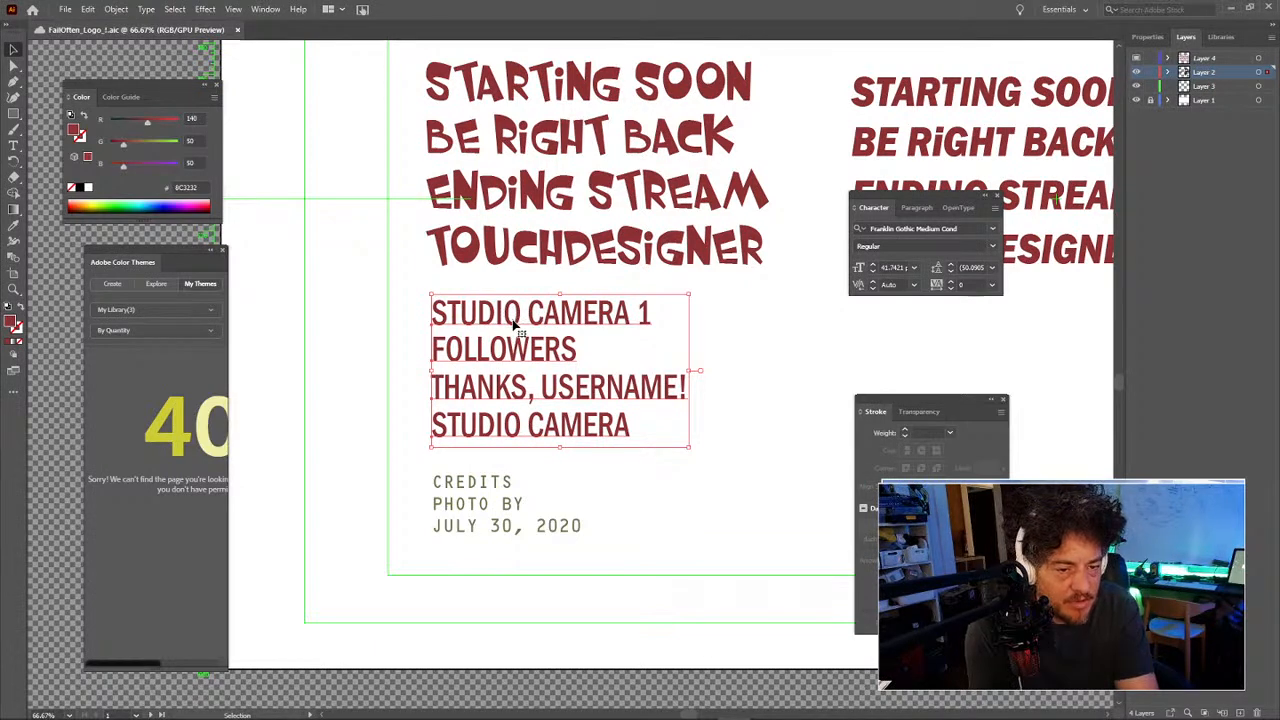
{"action": "triple_click", "coordinate": [491, 388]}
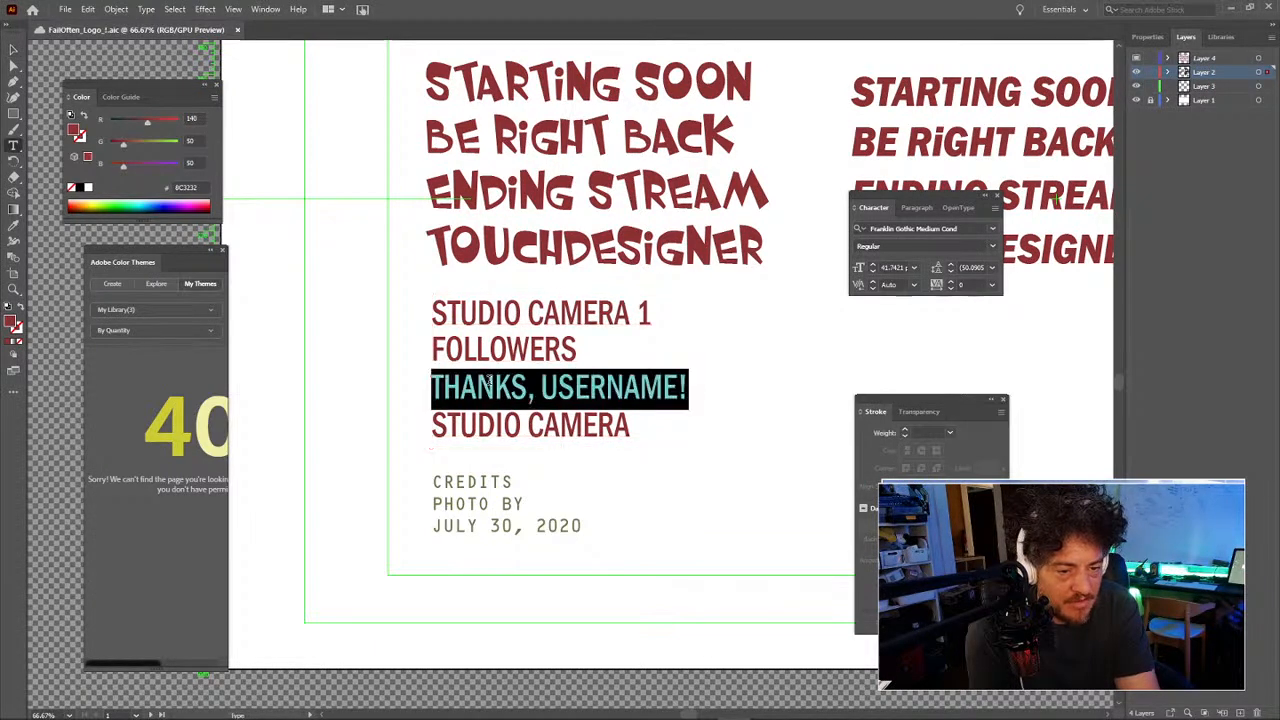
{"action": "left_click", "coordinate": [493, 350]}
{"action": "double_click", "coordinate": [493, 350]}
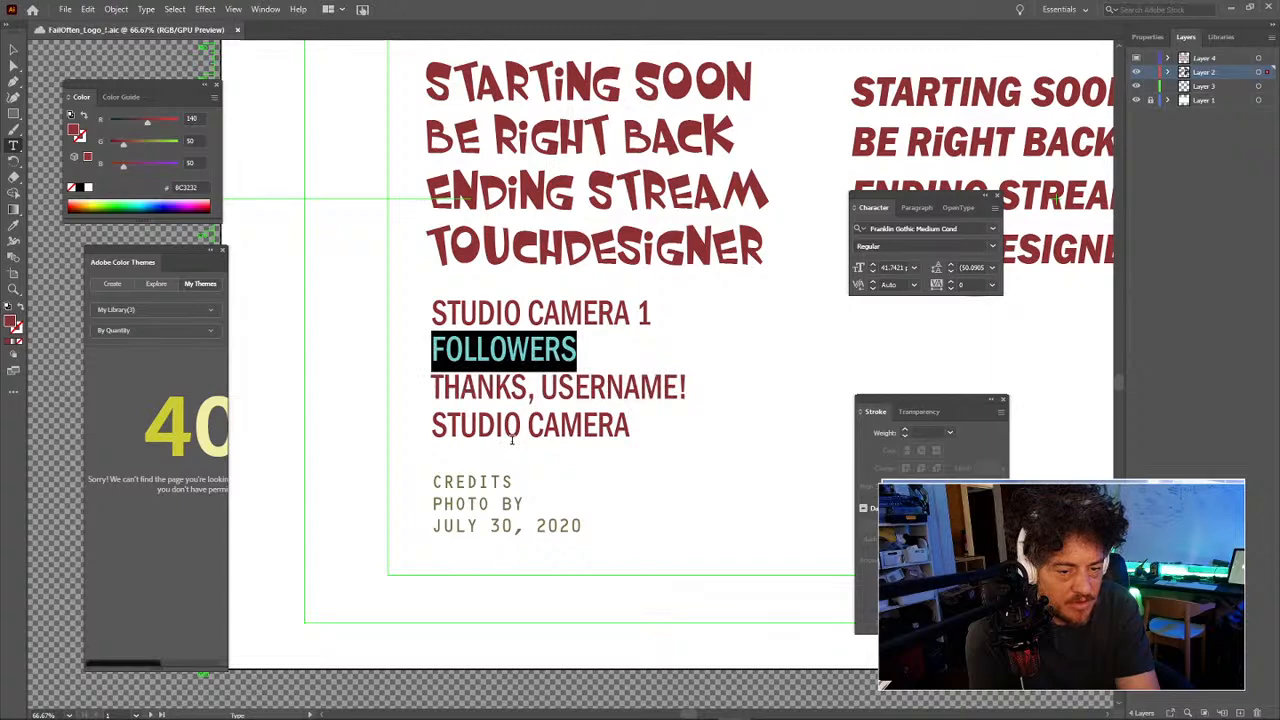
{"action": "triple_click", "coordinate": [512, 436]}
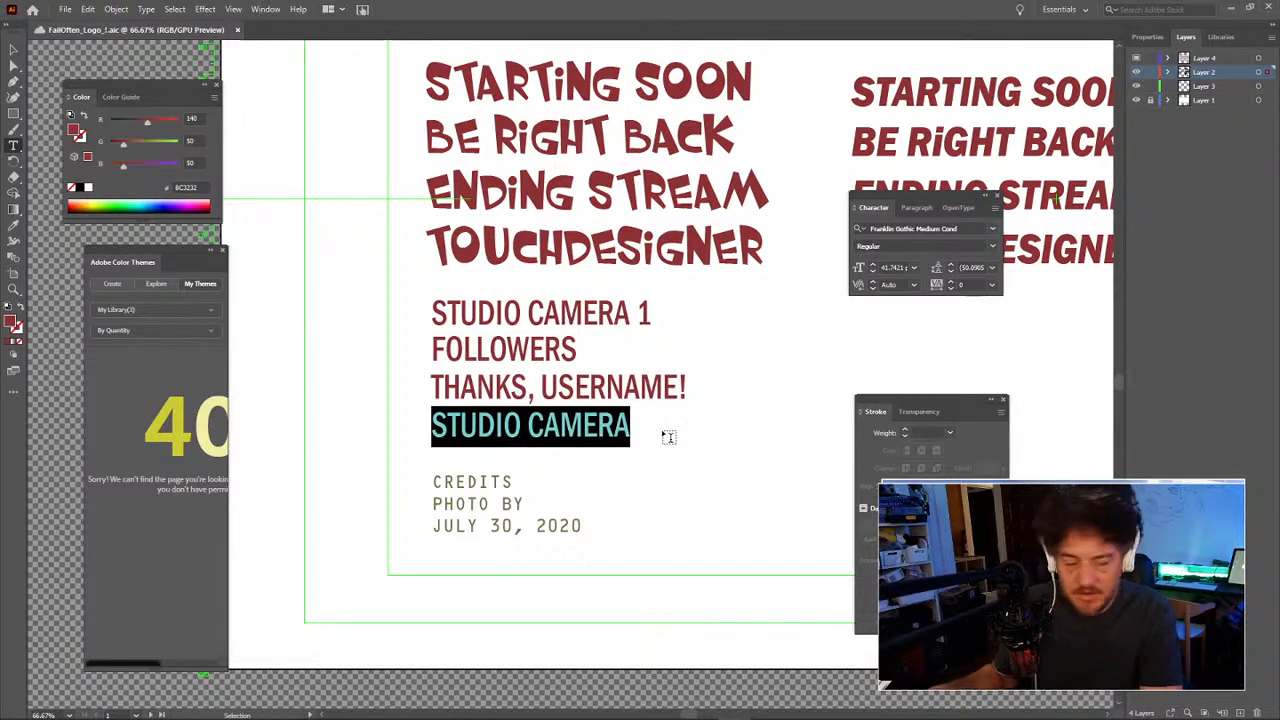
{"action": "key", "text": "Escape"}
{"action": "left_click", "coordinate": [734, 432]}
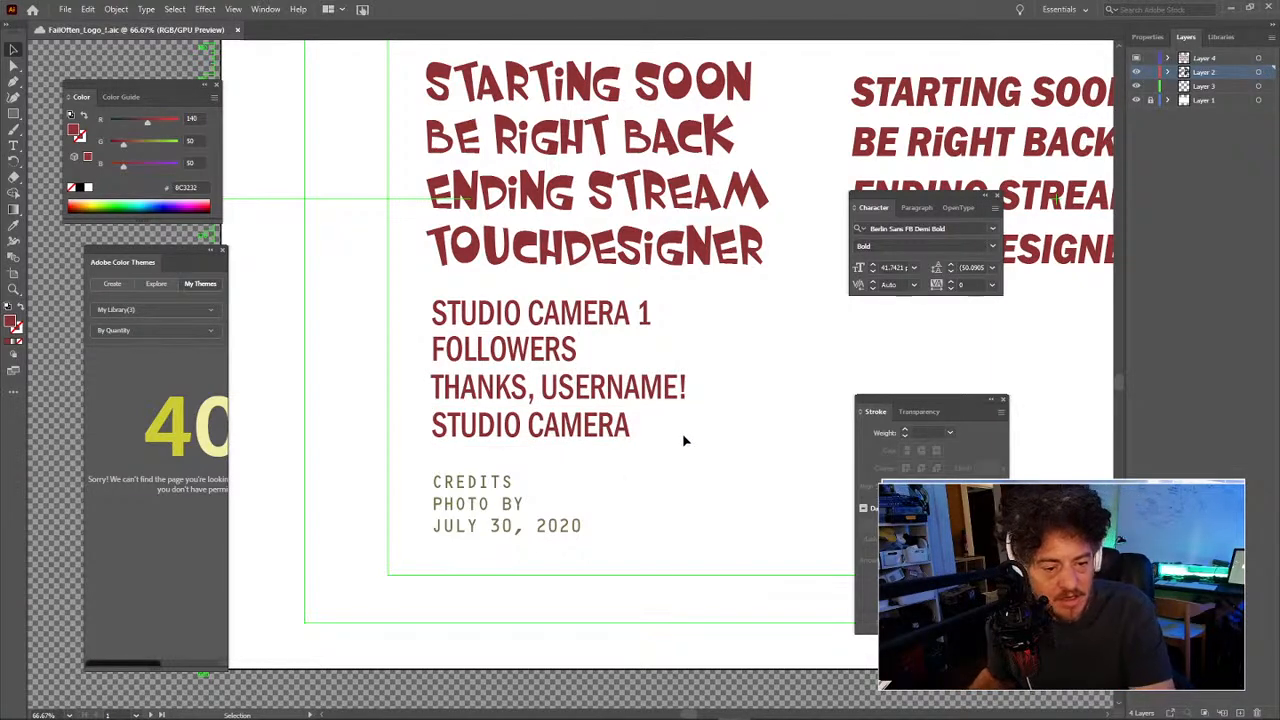
{"action": "key", "text": "space"}
{"action": "left_click_drag", "start_coordinate": [676, 449], "coordinate": [654, 311]}
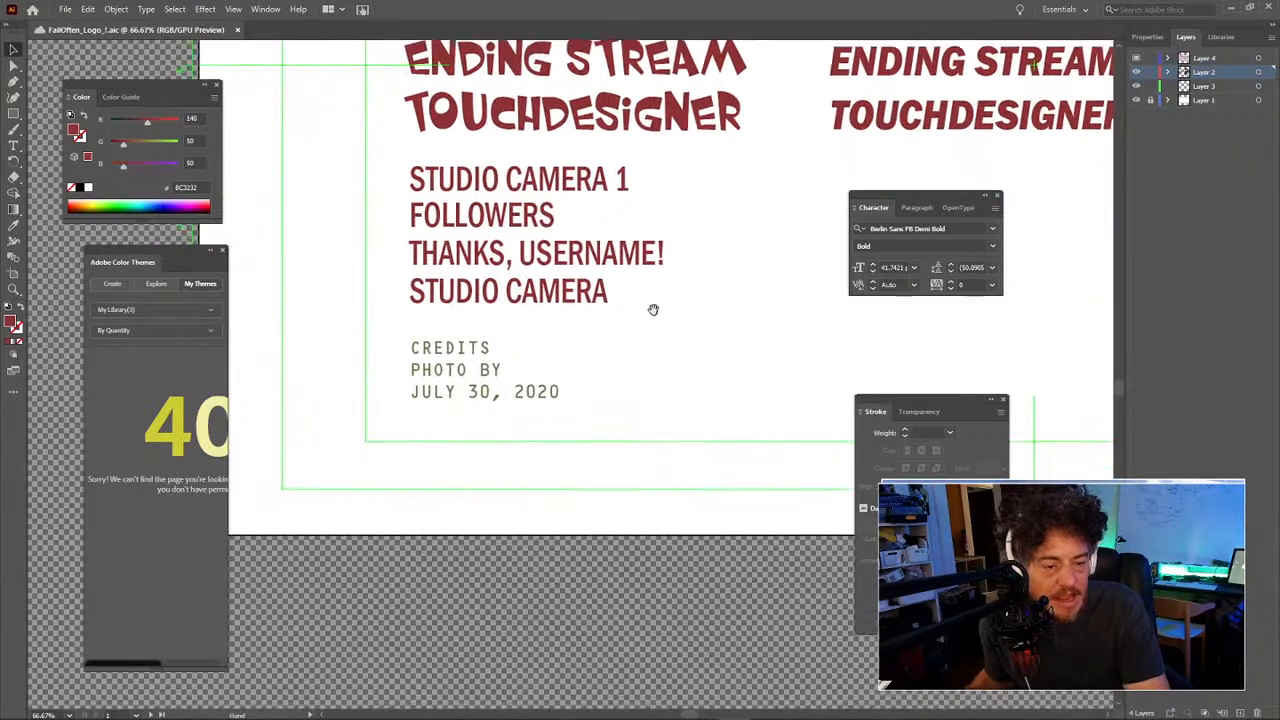
{"action": "left_click", "coordinate": [450, 352]}
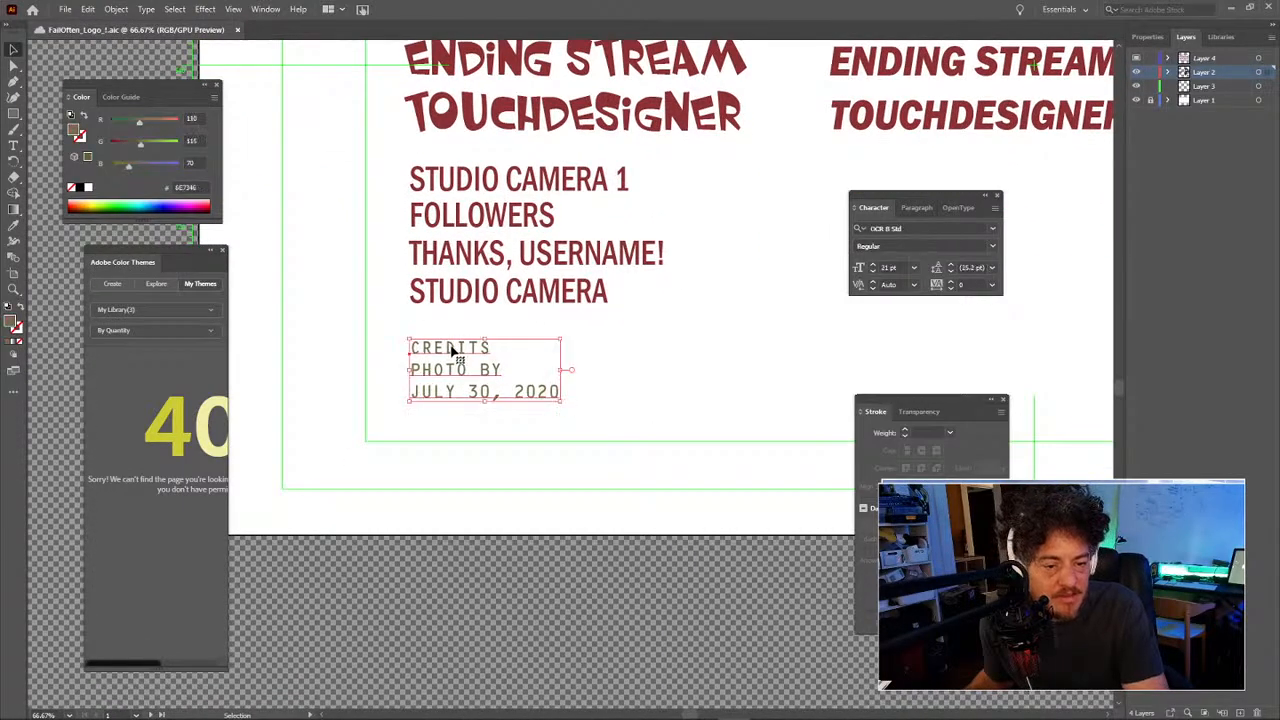
{"action": "left_click", "coordinate": [591, 346]}
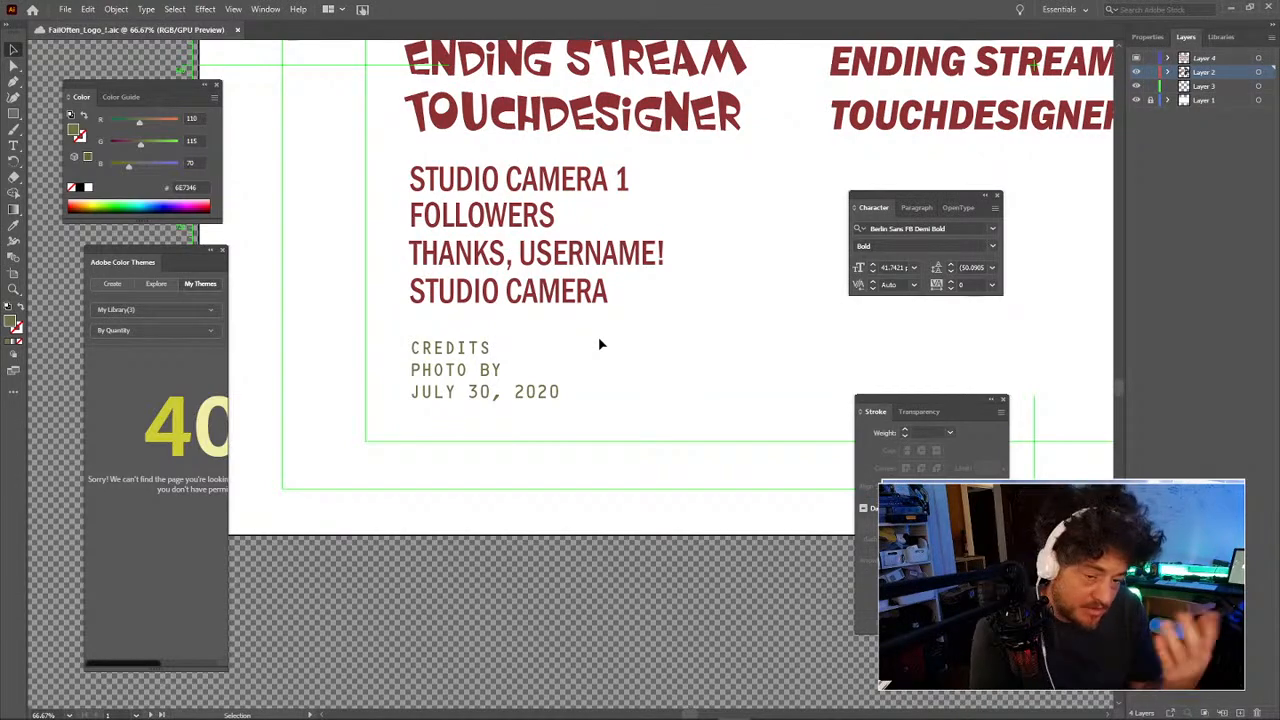
{"action": "left_click_drag", "start_coordinate": [644, 355], "coordinate": [477, 455]}
{"action": "left_click_drag", "start_coordinate": [768, 272], "coordinate": [557, 397]}
{"action": "left_click_drag", "start_coordinate": [632, 303], "coordinate": [537, 383]}
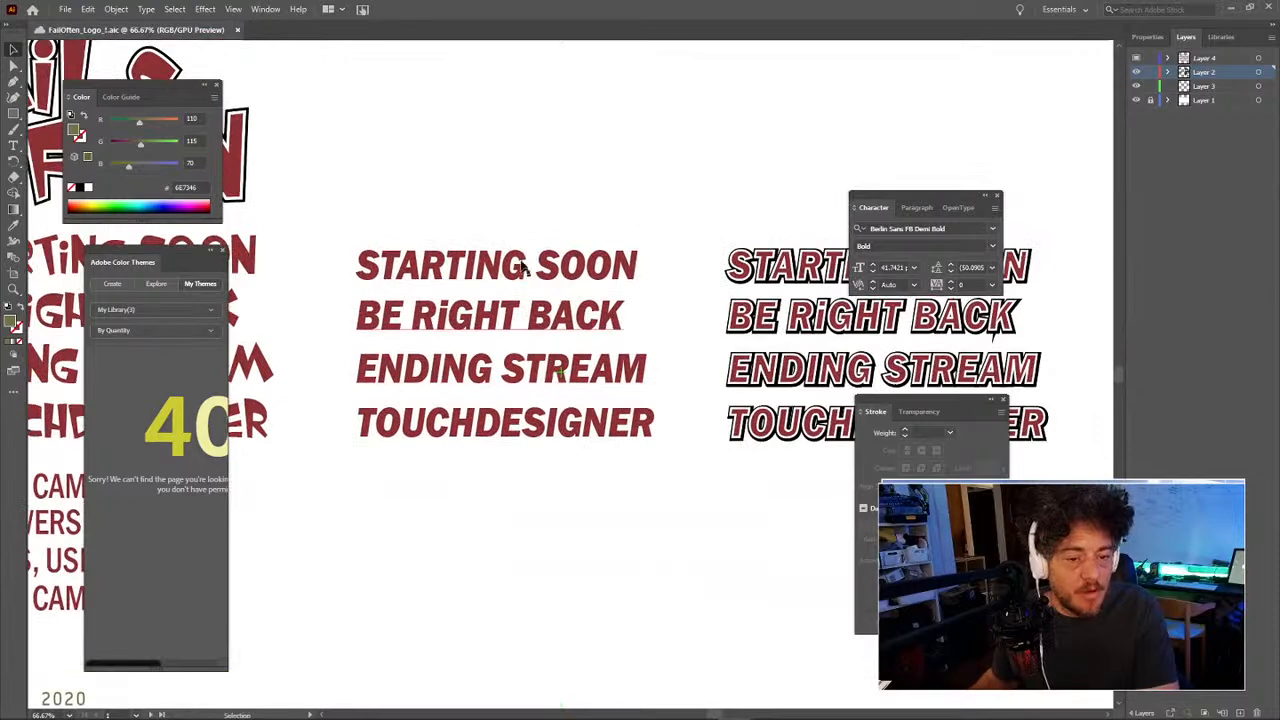
{"action": "left_click_drag", "start_coordinate": [484, 180], "coordinate": [534, 471]}
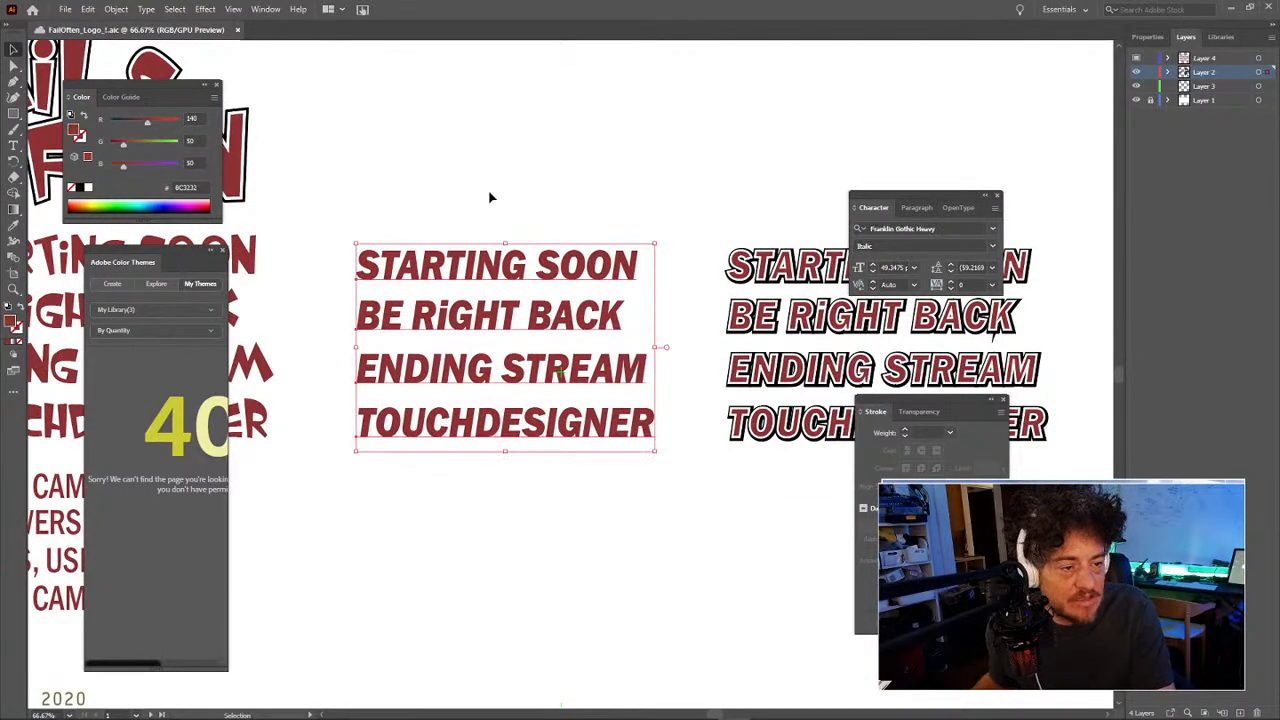
{"action": "left_click_drag", "start_coordinate": [589, 143], "coordinate": [420, 217]}
{"action": "left_click_drag", "start_coordinate": [556, 234], "coordinate": [587, 150]}
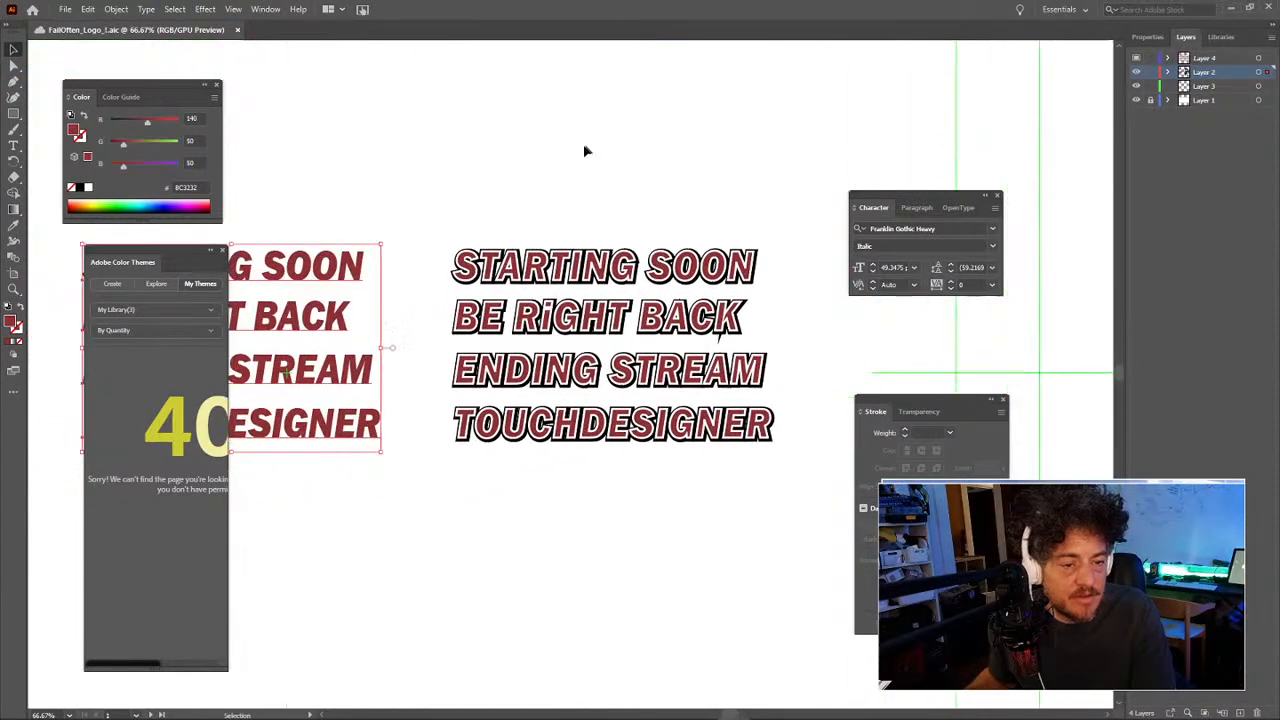
{"action": "left_click_drag", "start_coordinate": [400, 373], "coordinate": [752, 146]}
{"action": "left_click_drag", "start_coordinate": [440, 294], "coordinate": [691, 323]}
{"action": "left_click_drag", "start_coordinate": [574, 290], "coordinate": [740, 272]}
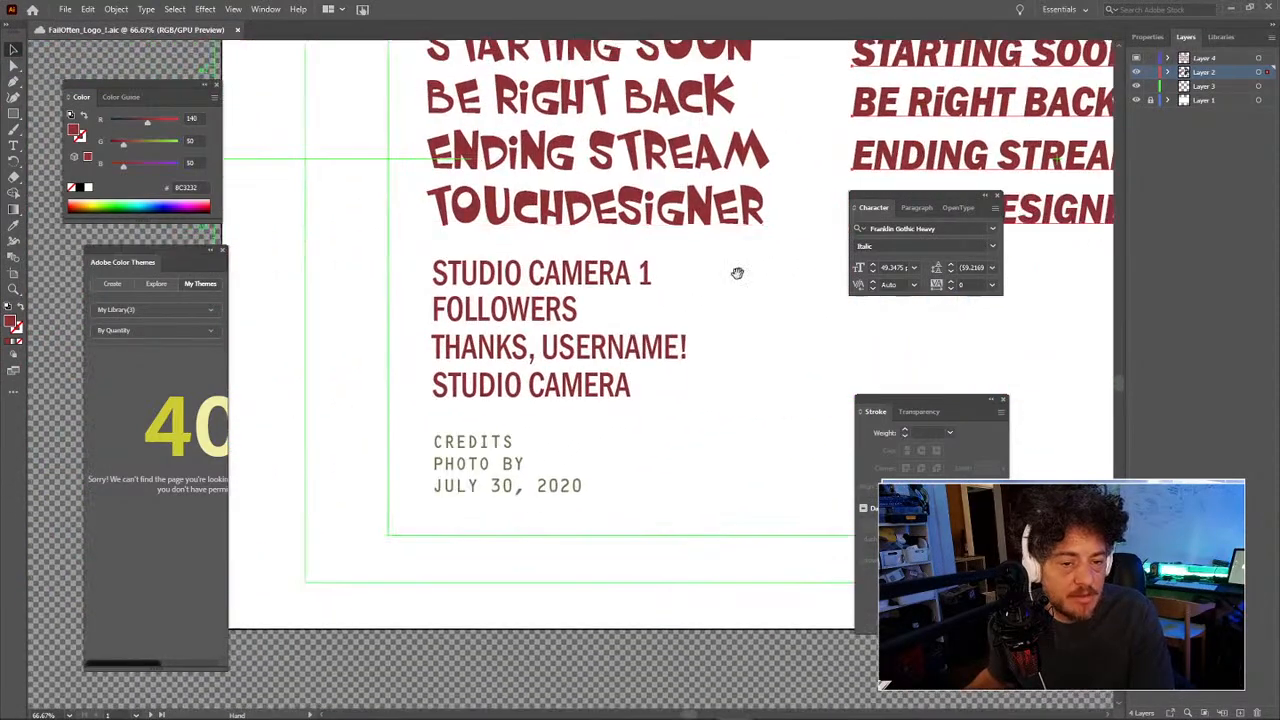
{"action": "left_click", "coordinate": [512, 280]}
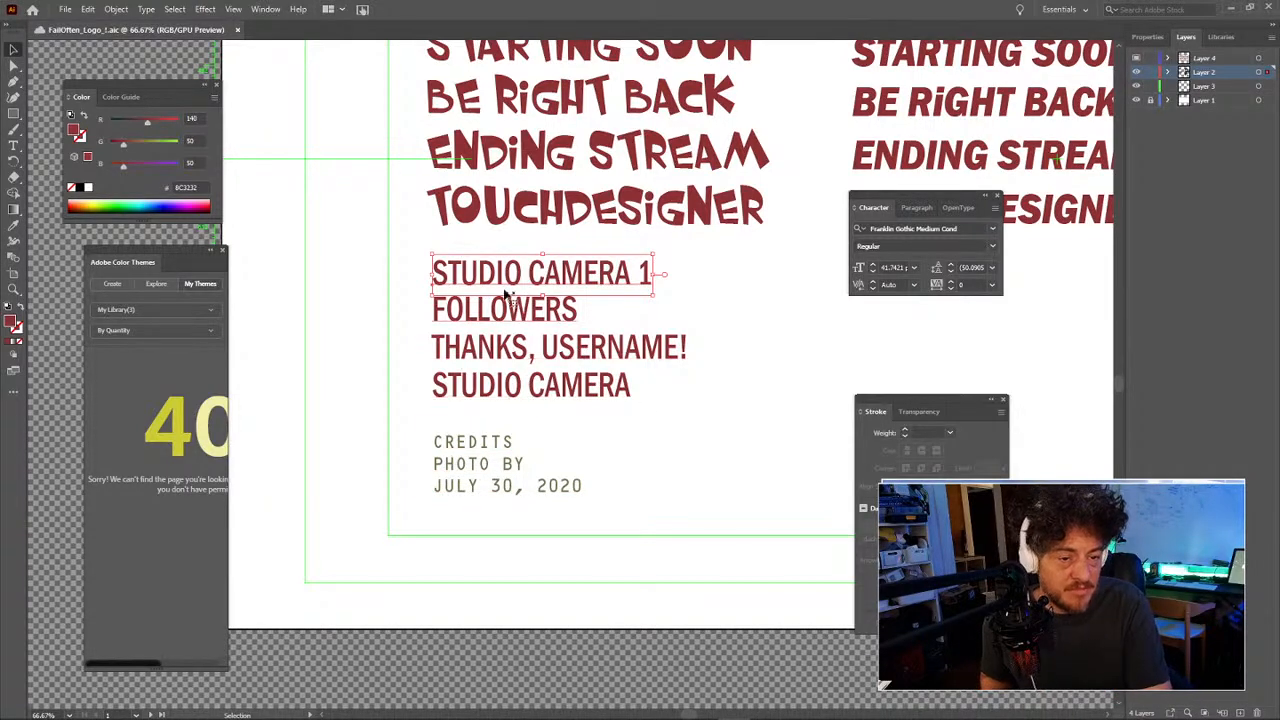
Step: Cut the italic tagline block at top right and paste it back in place
{"action": "left_click", "coordinate": [320, 266]}
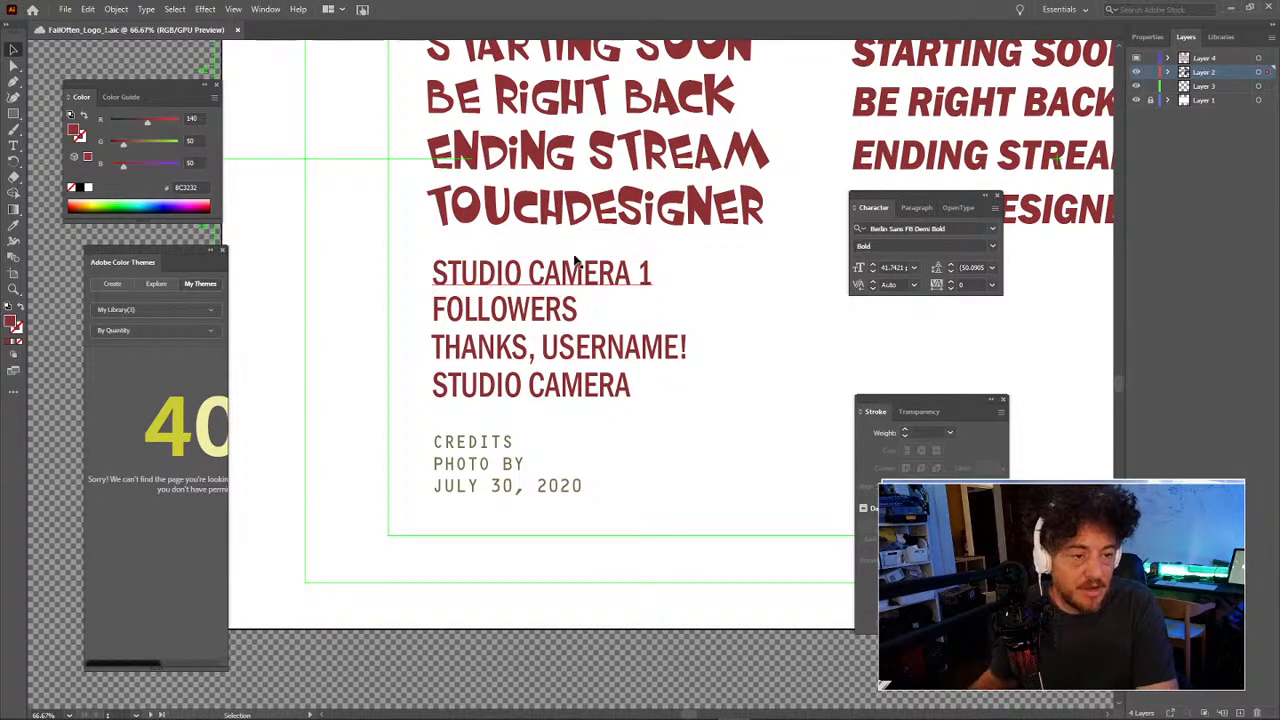
{"action": "left_click_drag", "start_coordinate": [800, 237], "coordinate": [690, 276]}
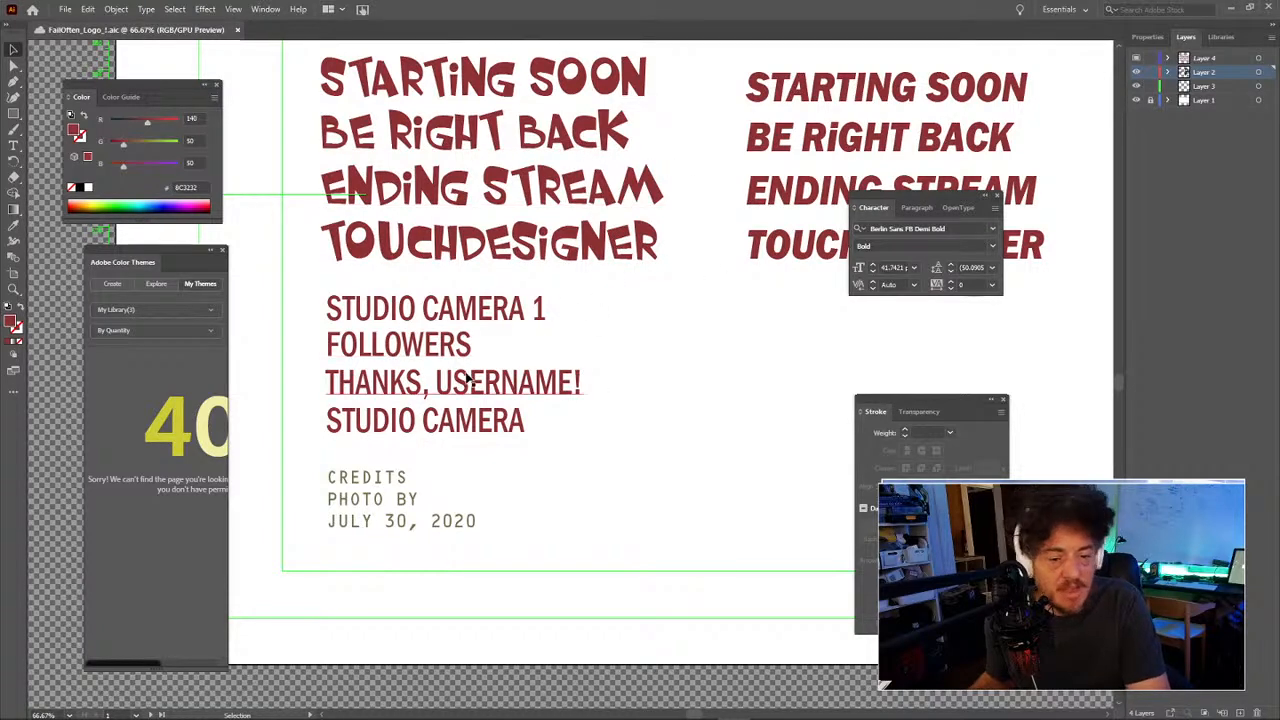
{"action": "left_click_drag", "start_coordinate": [433, 617], "coordinate": [680, 576]}
{"action": "left_click", "coordinate": [850, 115]}
{"action": "key", "text": "Delete"}
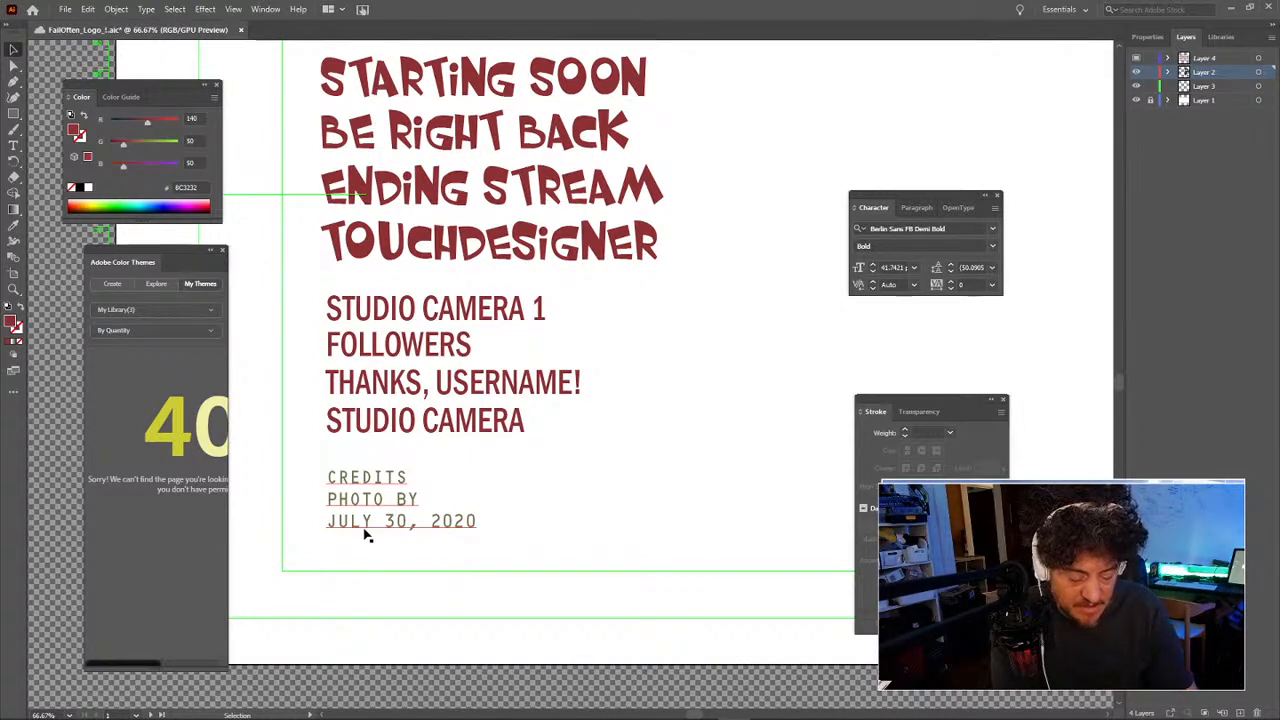
{"action": "type", "text": "STARTING SOON BE RIGHT BACK ENDING STREAM TOUCHDESIGNER"}
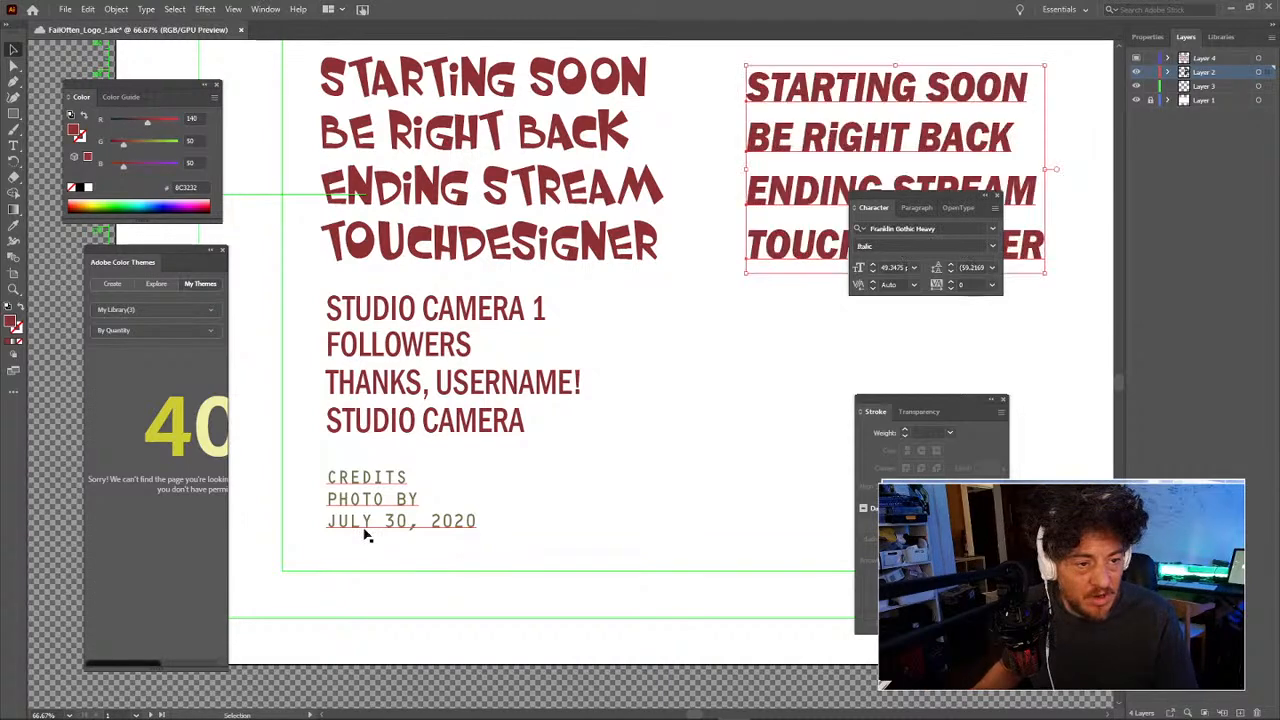
{"action": "left_click", "coordinate": [683, 452]}
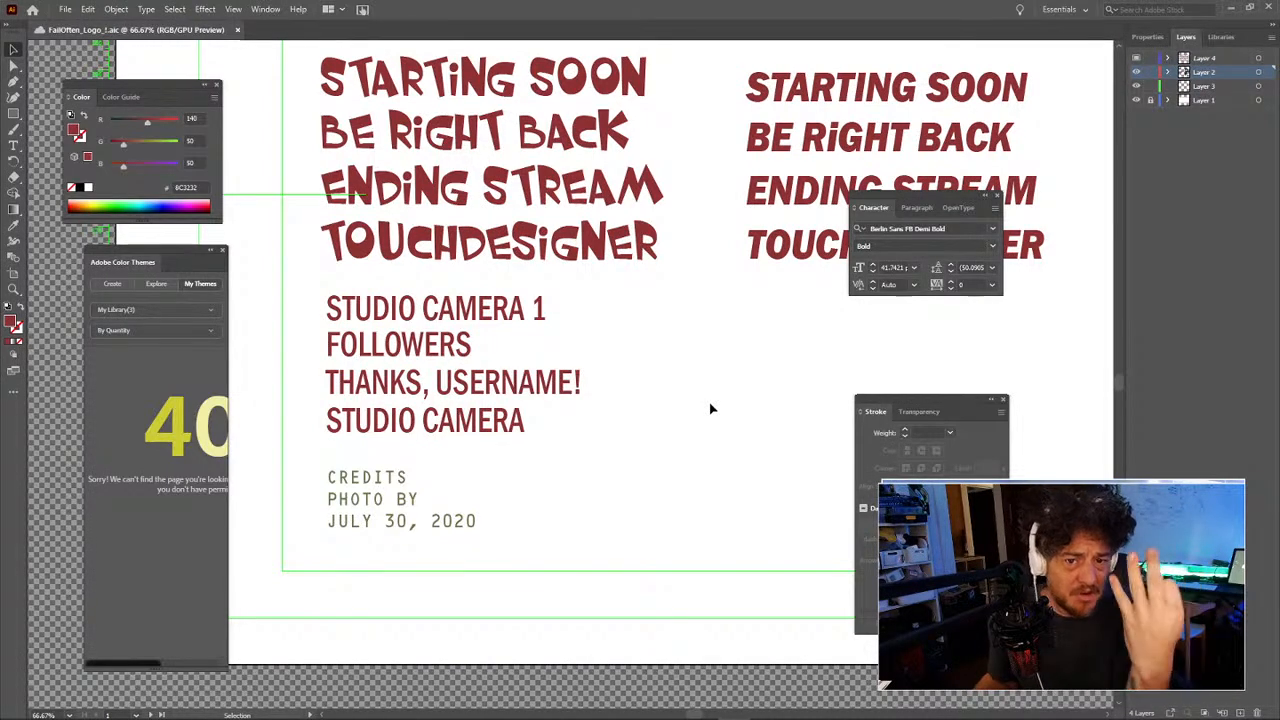
Step: Reframe the view and zoom out to see all three tagline variants
{"action": "key", "text": "space"}
{"action": "left_click_drag", "start_coordinate": [711, 406], "coordinate": [624, 430]}
{"action": "key", "text": "space"}
{"action": "left_click_drag", "start_coordinate": [672, 389], "coordinate": [766, 346]}
{"action": "key", "text": "space"}
{"action": "key", "text": "ctrl+minus"}
{"action": "key", "text": "space"}
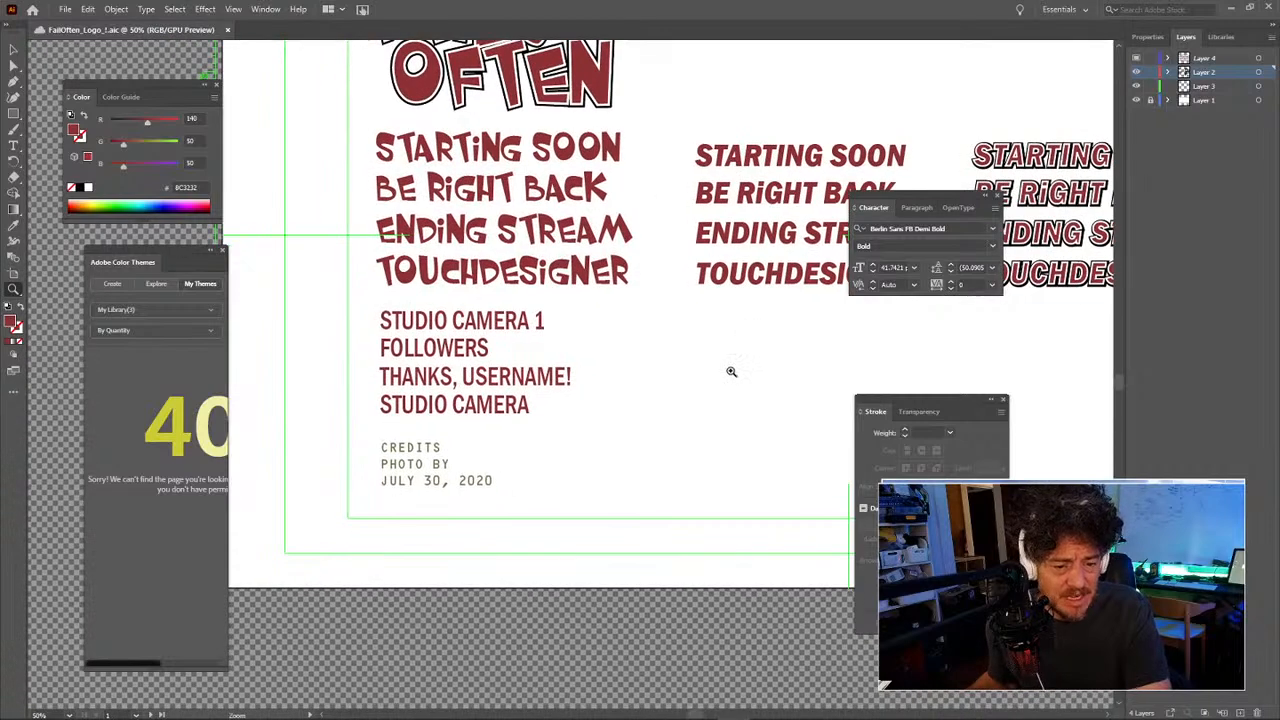
{"action": "key", "text": "v"}
{"action": "left_click", "coordinate": [437, 463]}
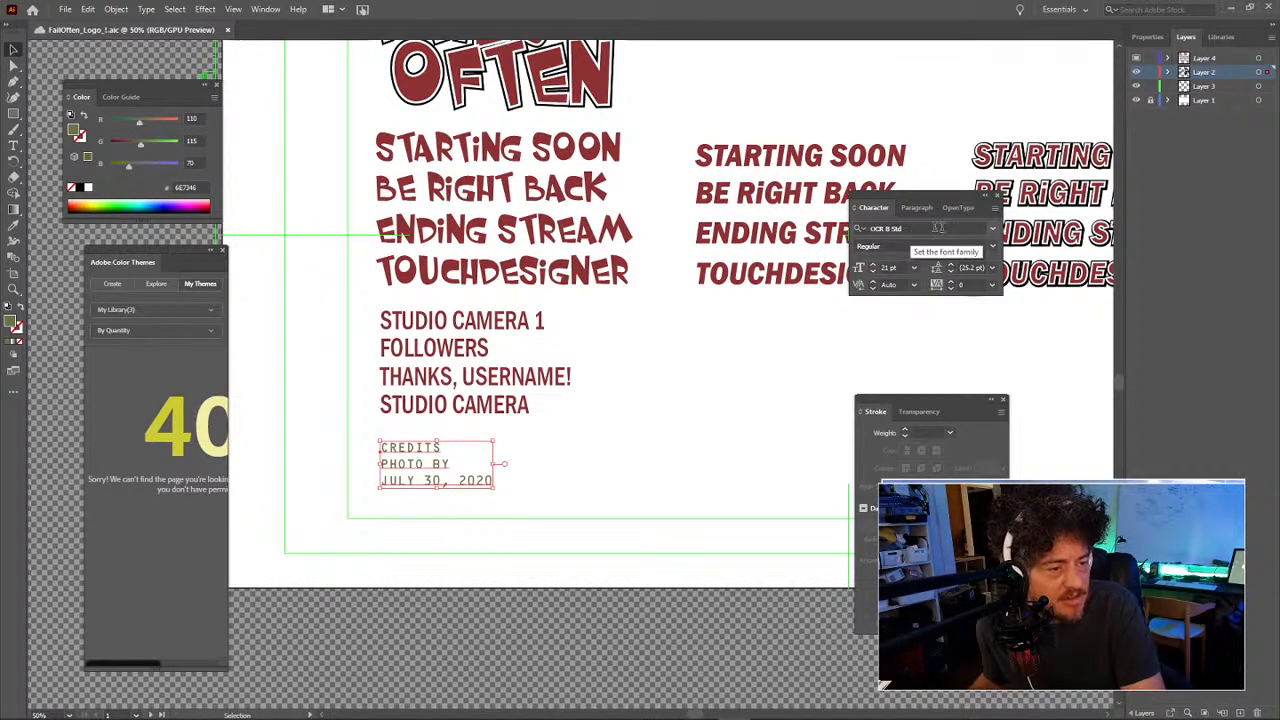
{"action": "left_click", "coordinate": [991, 229]}
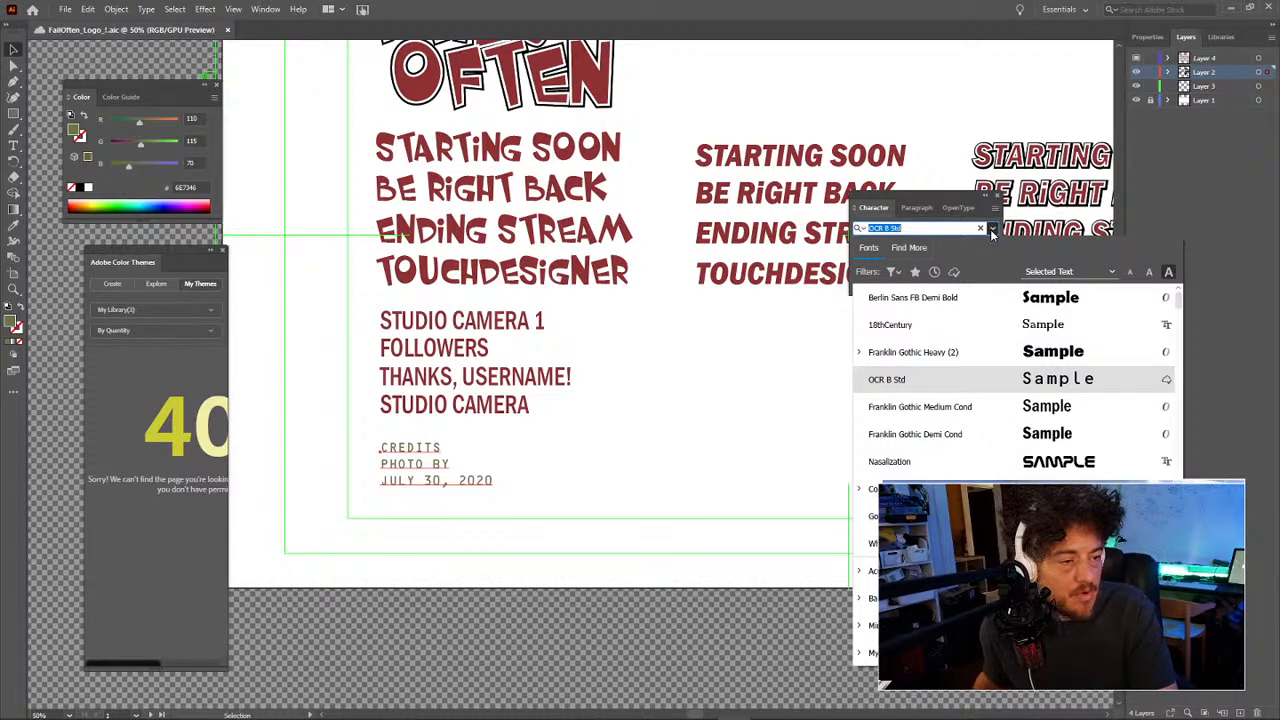
{"action": "left_click", "coordinate": [947, 389]}
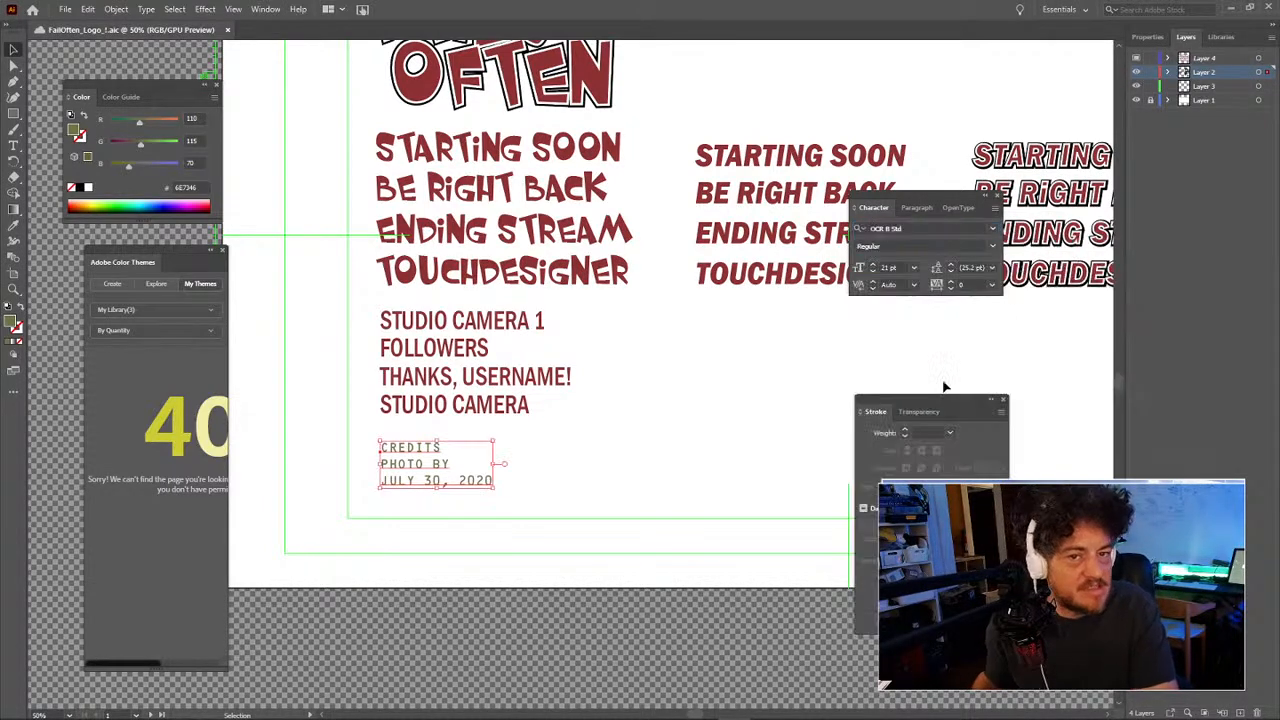
{"action": "left_click", "coordinate": [640, 465]}
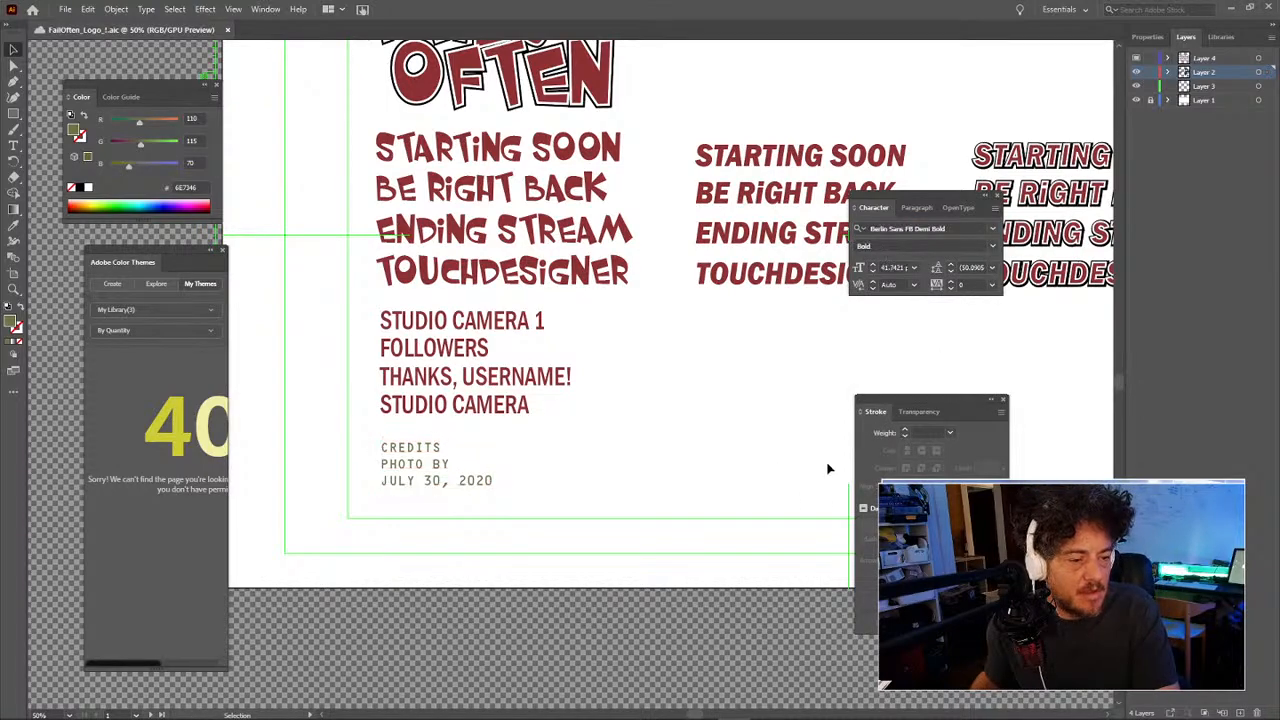
{"action": "left_click_drag", "start_coordinate": [797, 405], "coordinate": [653, 448]}
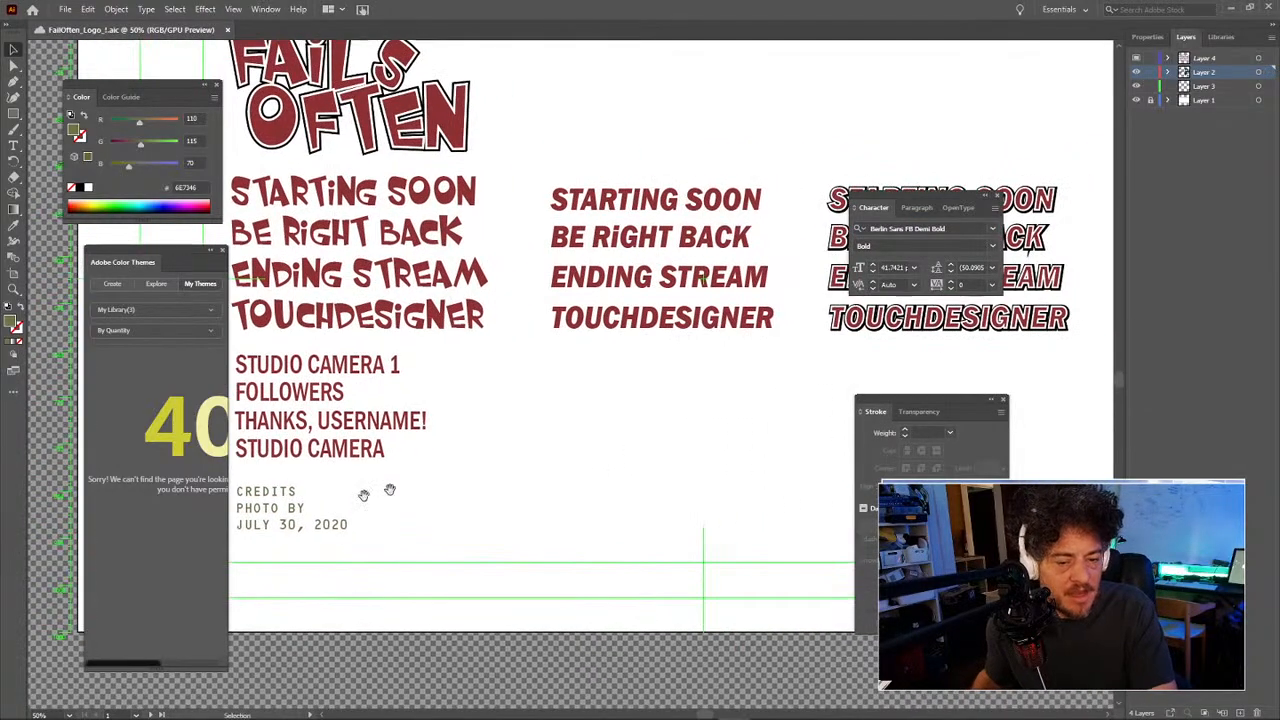
{"action": "left_click", "coordinate": [298, 508]}
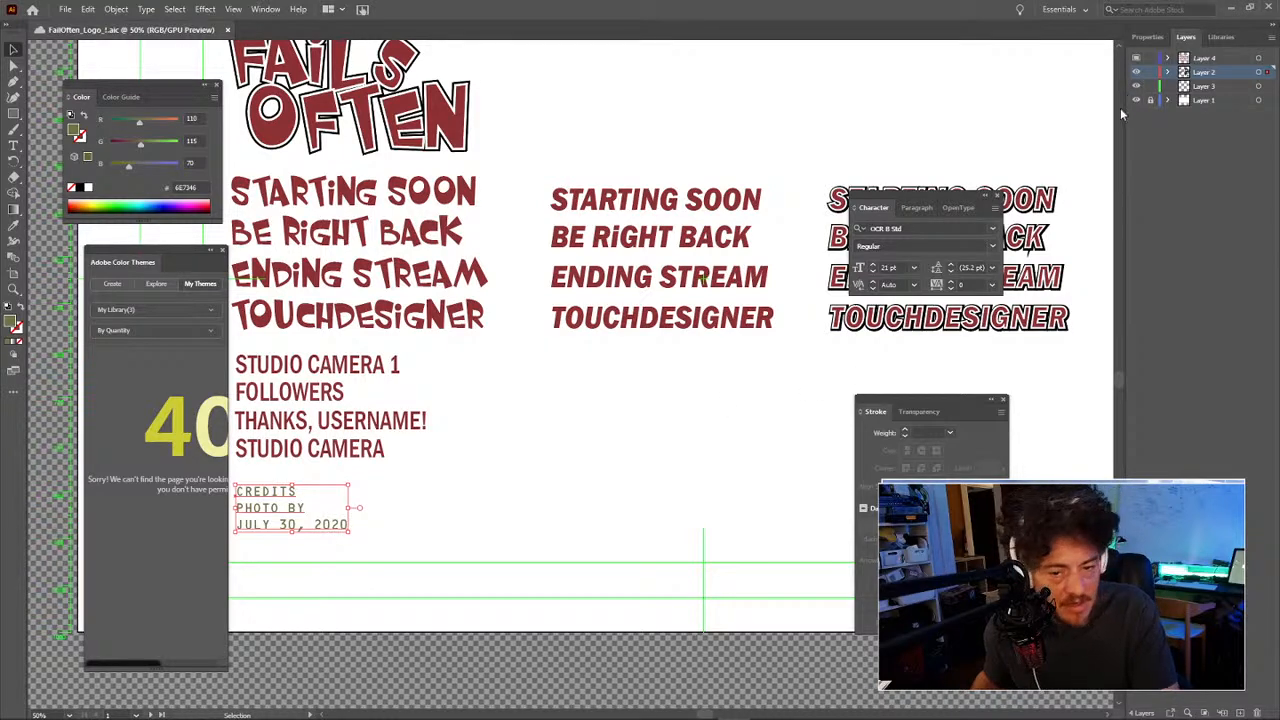
{"action": "left_click", "coordinate": [121, 97]}
{"action": "left_click", "coordinate": [78, 97]}
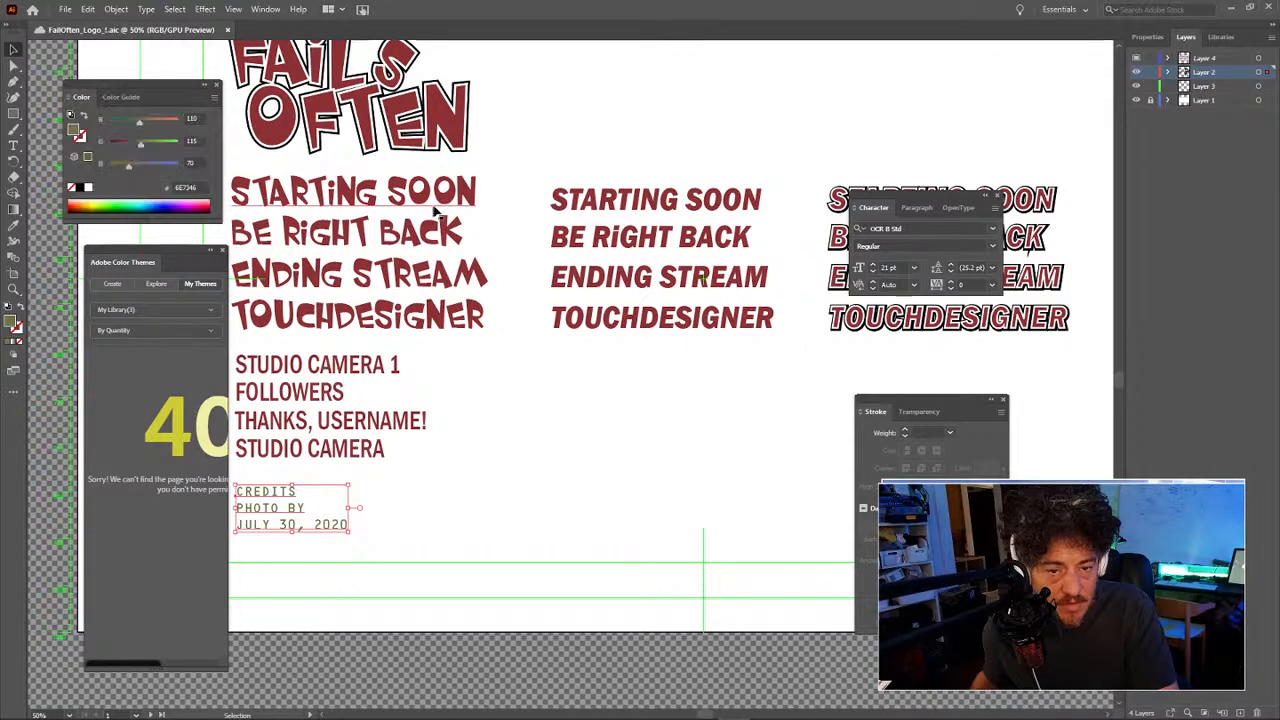
{"action": "left_click", "coordinate": [669, 380]}
{"action": "left_click_drag", "start_coordinate": [782, 381], "coordinate": [529, 431]}
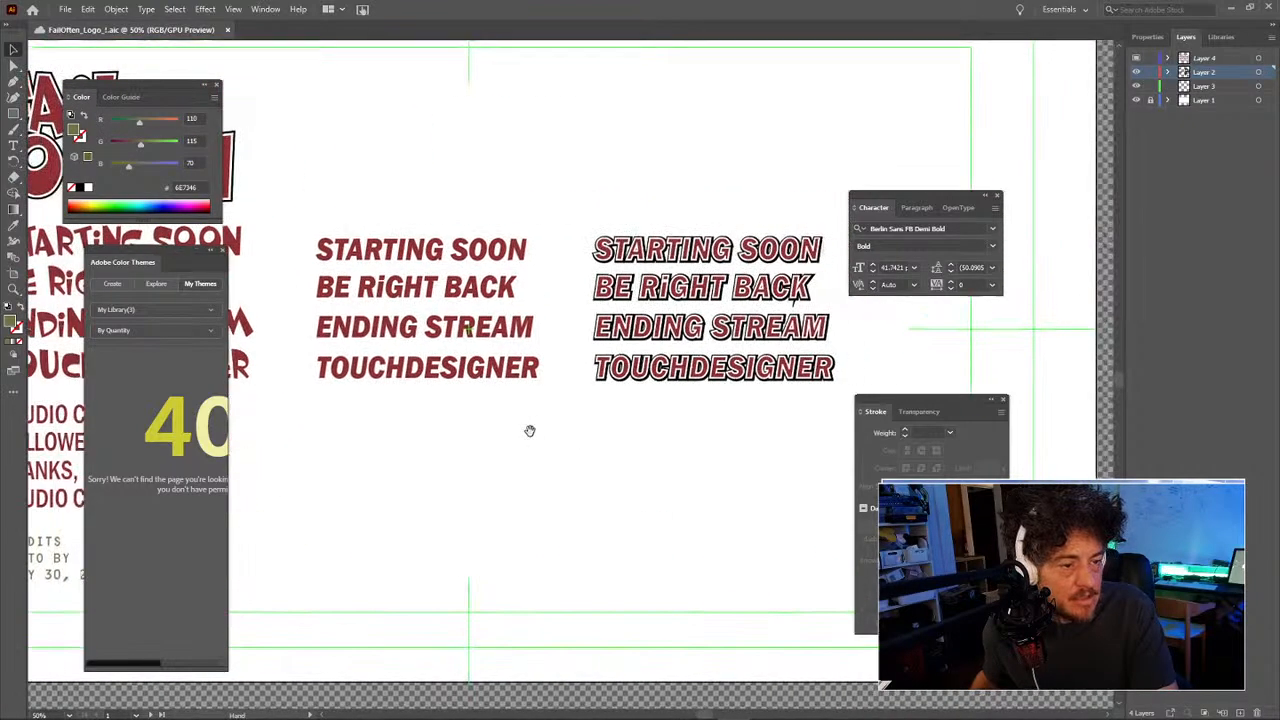
{"action": "left_click", "coordinate": [663, 247]}
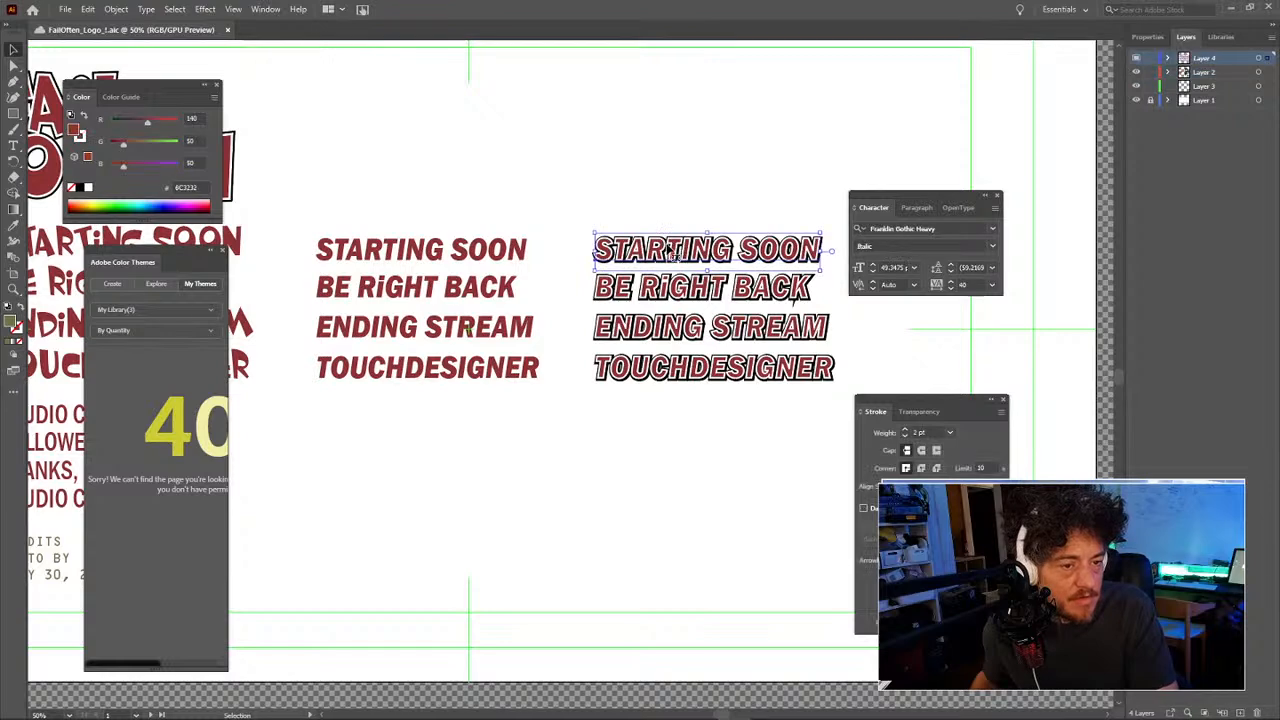
{"action": "left_click_drag", "start_coordinate": [663, 247], "coordinate": [520, 280]}
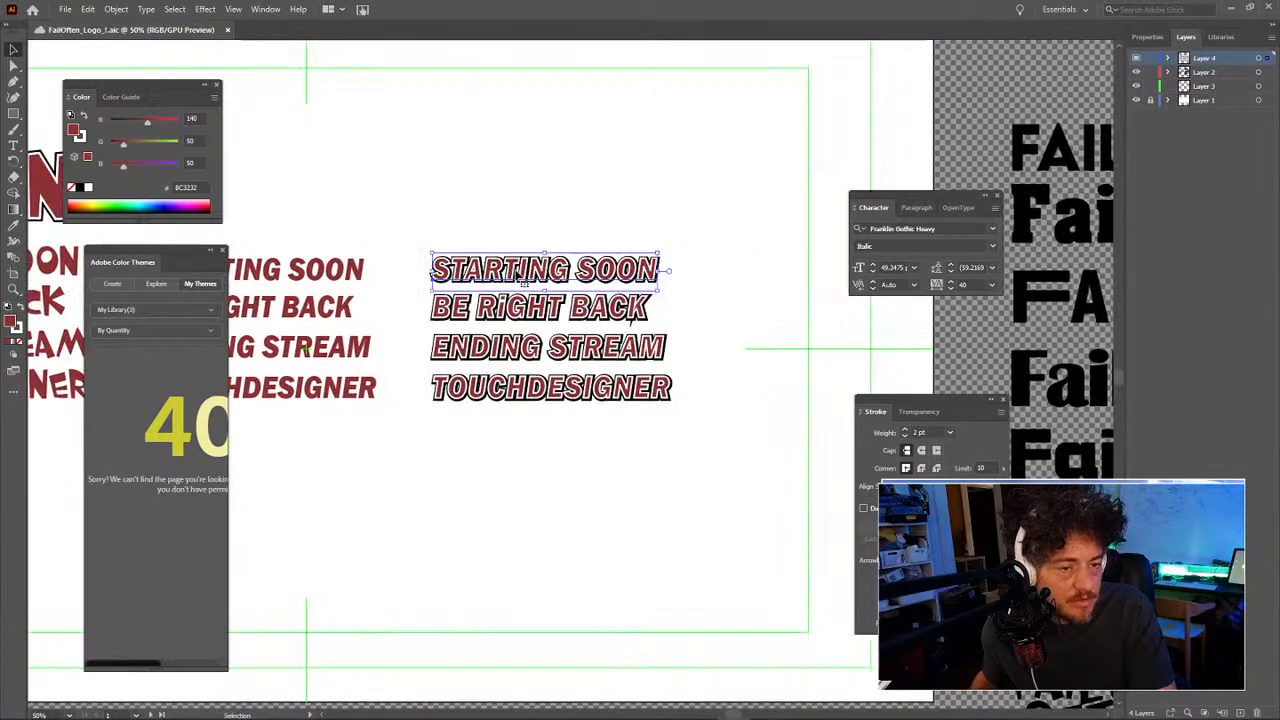
{"action": "left_click", "coordinate": [560, 466]}
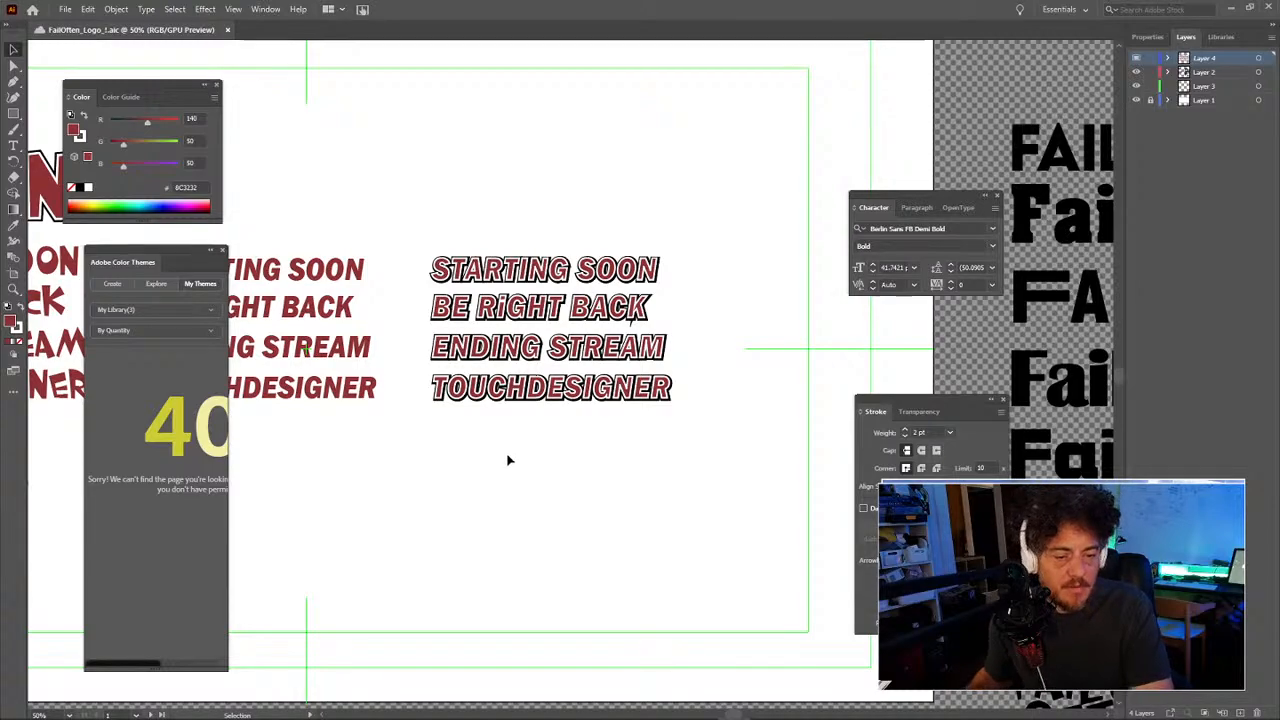
{"action": "key", "text": "j"}
{"action": "key", "text": "z"}
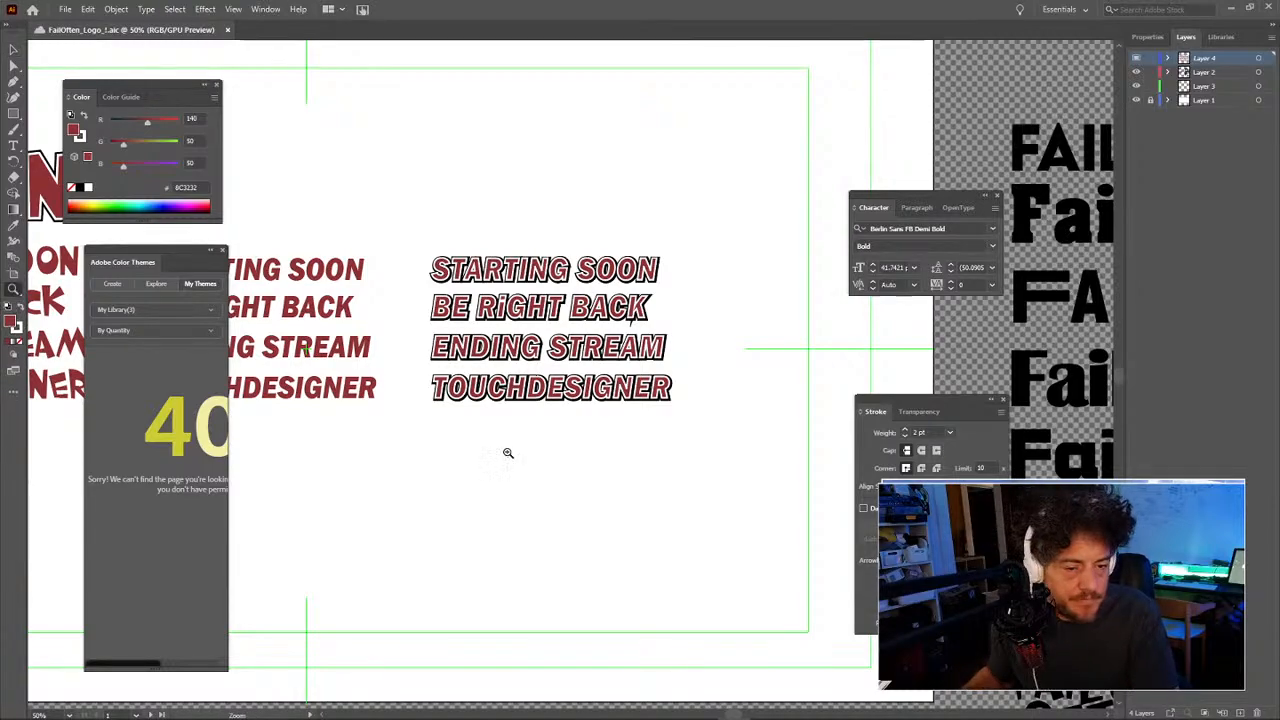
{"action": "left_click", "coordinate": [507, 452], "text": "alt"}
{"action": "left_click", "coordinate": [507, 452], "text": "alt"}
{"action": "left_click_drag", "start_coordinate": [485, 257], "coordinate": [592, 440]}
{"action": "key", "text": "v"}
{"action": "key", "text": "z"}
{"action": "key", "text": "v"}
Step: Drag a copy of the FAILS OFTEN logo to its right and ungroup the copy
{"action": "left_click_drag", "start_coordinate": [537, 370], "coordinate": [350, 307]}
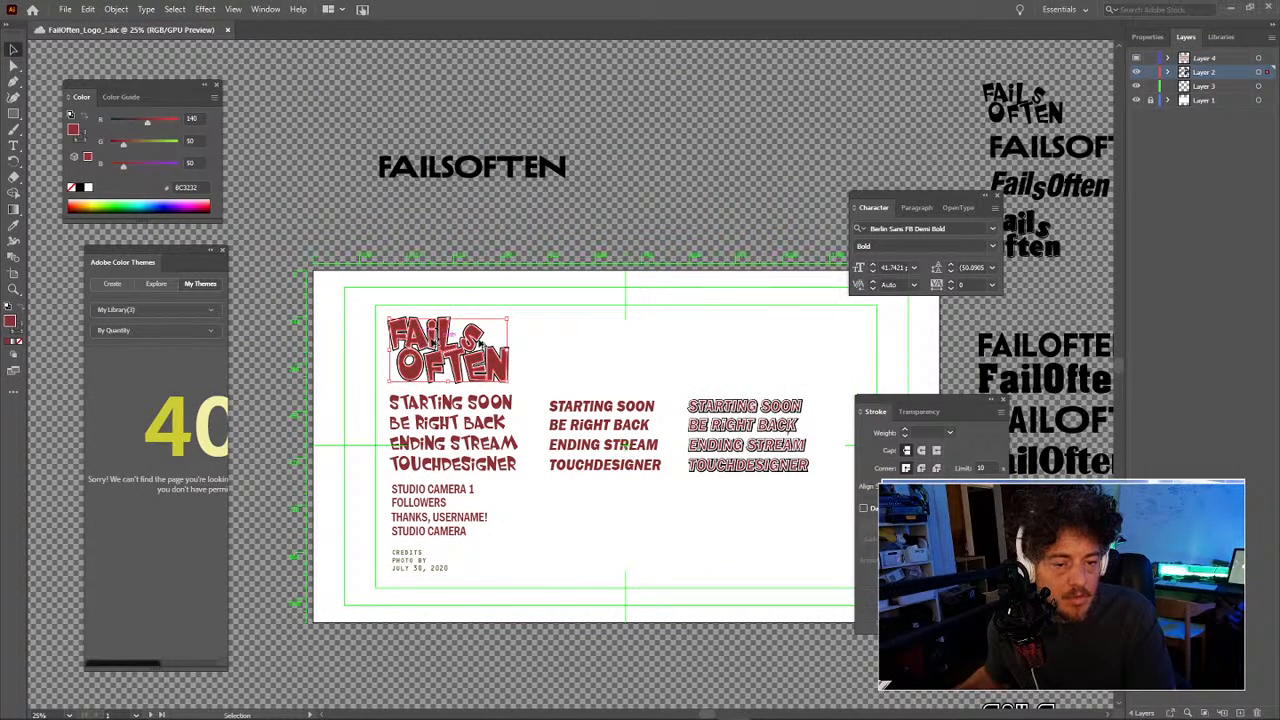
{"action": "left_click_drag", "start_coordinate": [484, 360], "coordinate": [618, 362]}
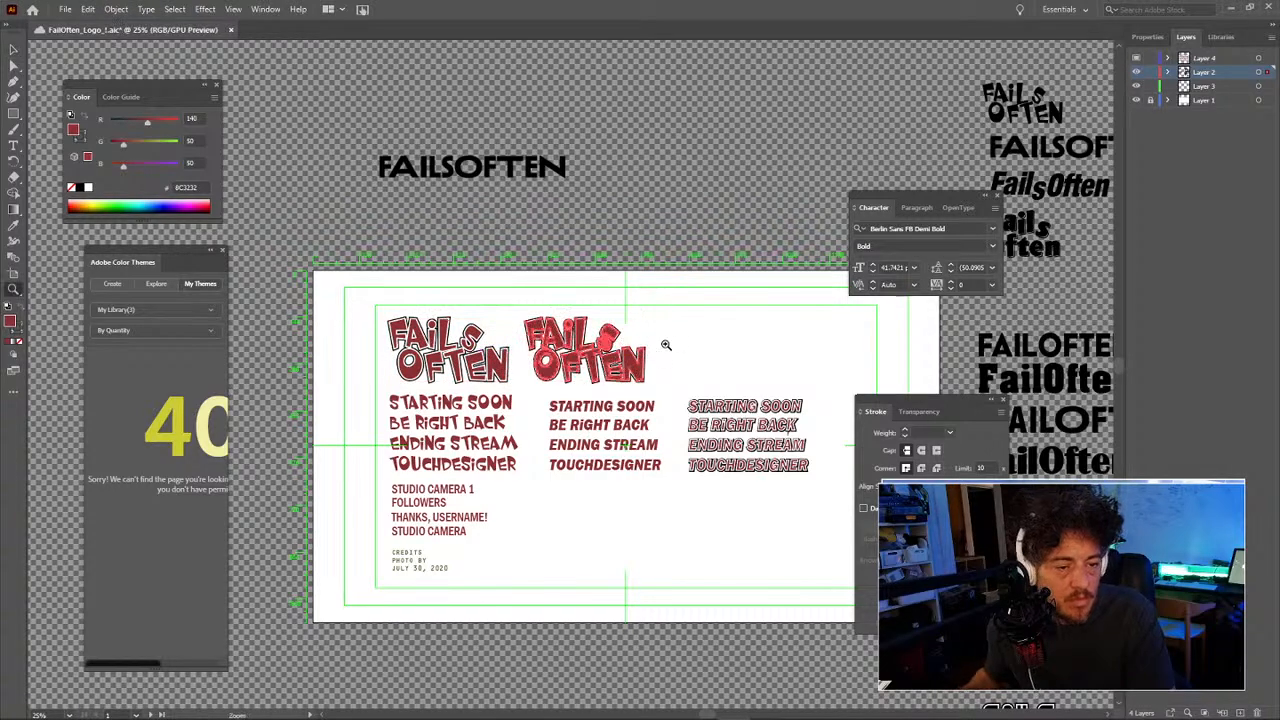
{"action": "key", "text": "z"}
{"action": "left_click", "coordinate": [631, 350]}
{"action": "left_click", "coordinate": [520, 370]}
{"action": "left_click", "coordinate": [518, 350]}
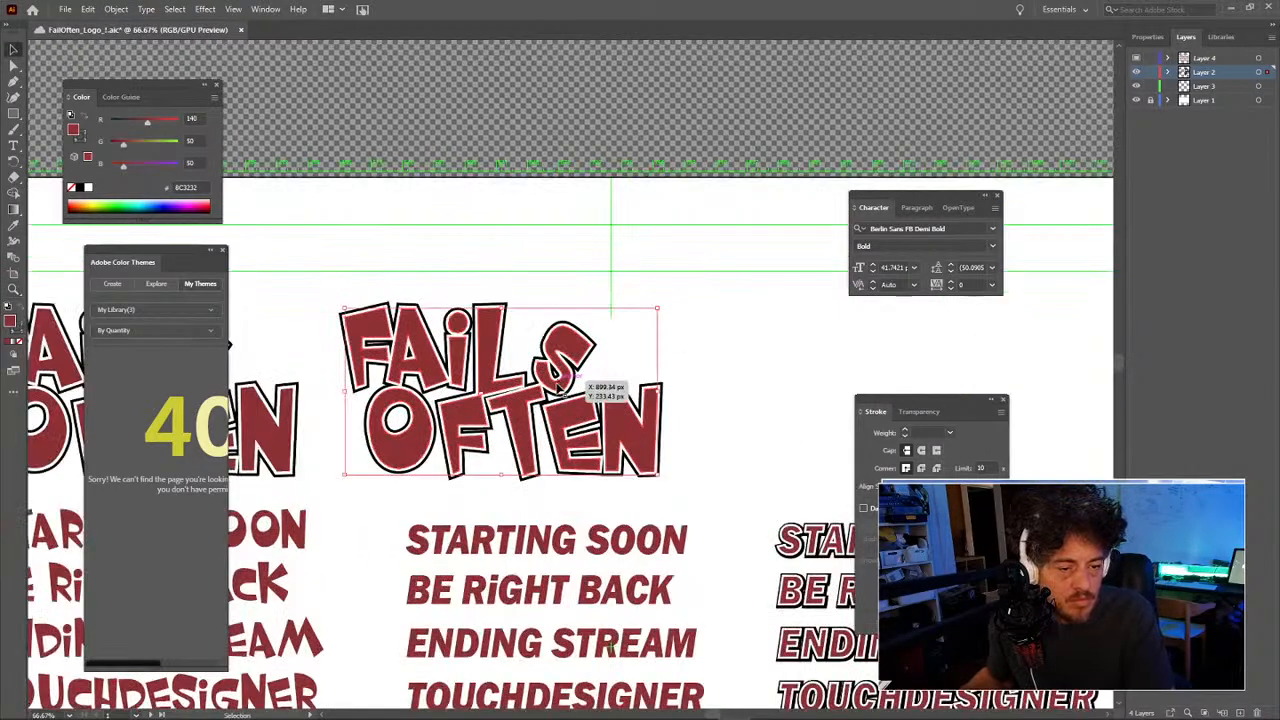
{"action": "key", "text": "v"}
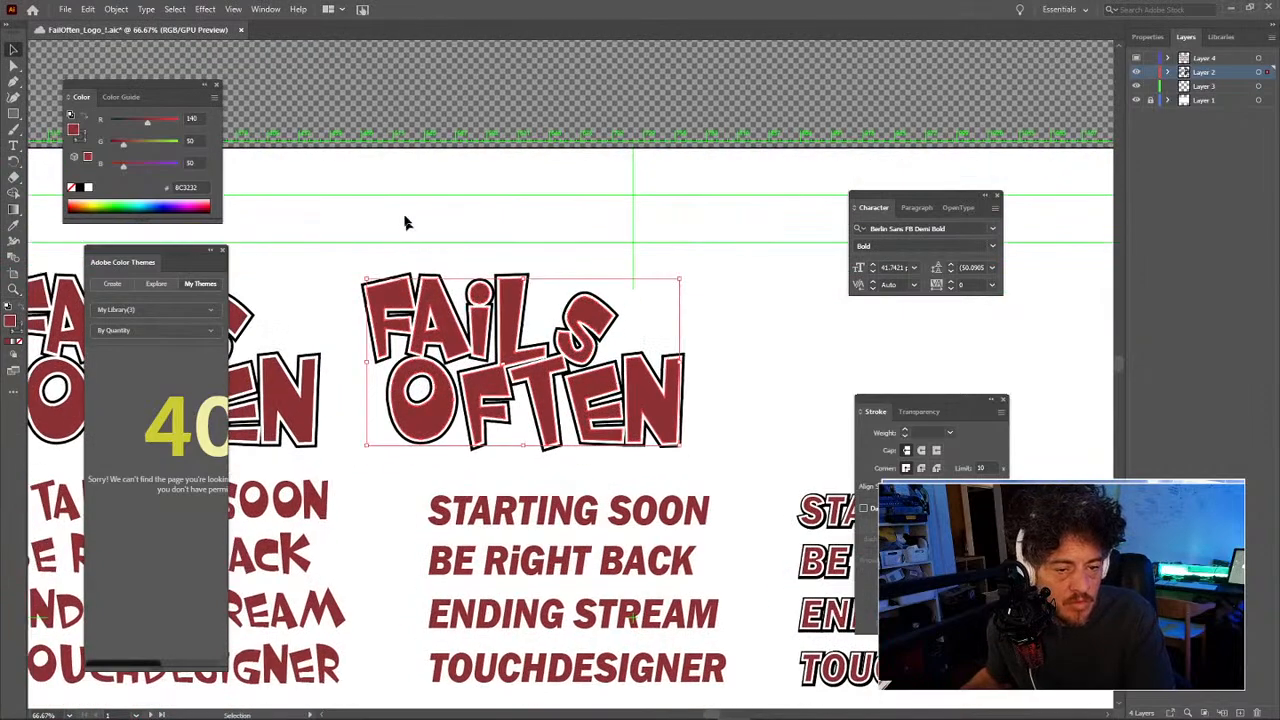
{"action": "right_click", "coordinate": [428, 293]}
{"action": "left_click", "coordinate": [484, 413]}
Step: Pan and zoom out to view both logos above the taglines
{"action": "left_click", "coordinate": [471, 234]}
{"action": "key", "text": "space"}
{"action": "left_click_drag", "start_coordinate": [464, 338], "coordinate": [553, 263]}
{"action": "key", "text": "space"}
{"action": "left_click_drag", "start_coordinate": [553, 167], "coordinate": [693, 160]}
{"action": "key", "text": "z"}
{"action": "left_click", "coordinate": [559, 262], "text": "alt"}
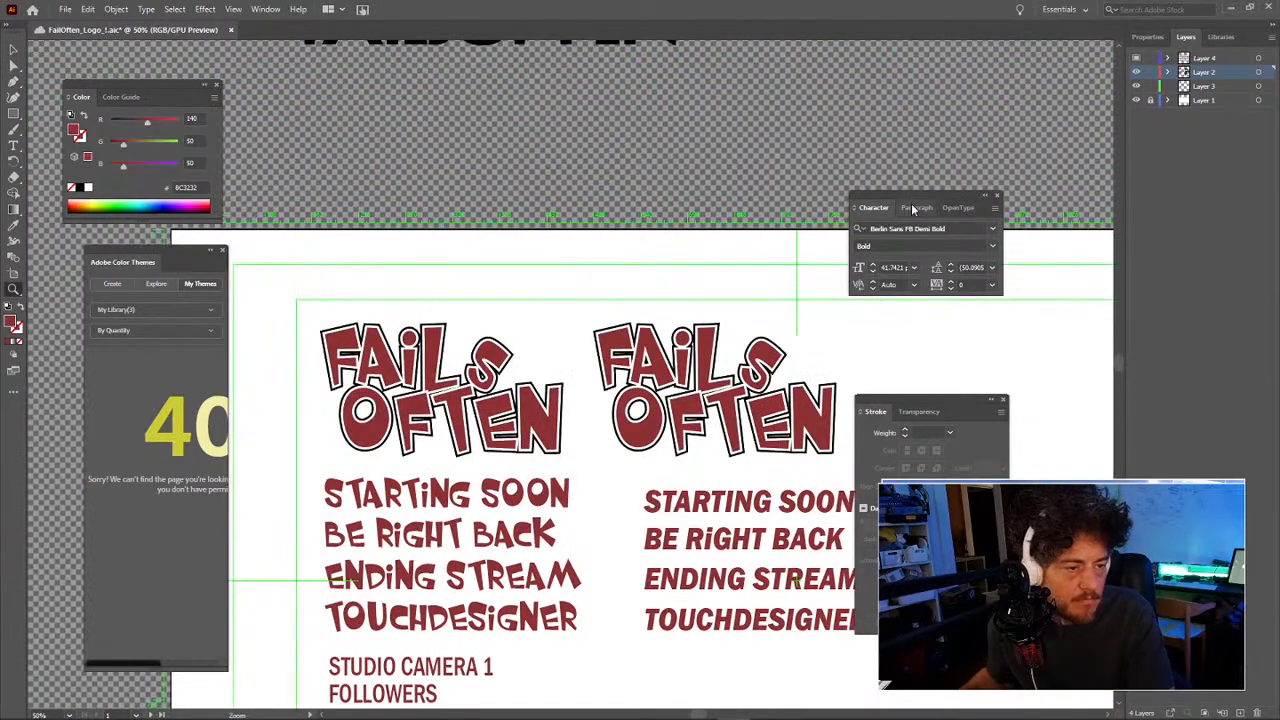
Step: Dock the Character panel in the right column with the Stroke panel below it
{"action": "left_click_drag", "start_coordinate": [918, 194], "coordinate": [1183, 174]}
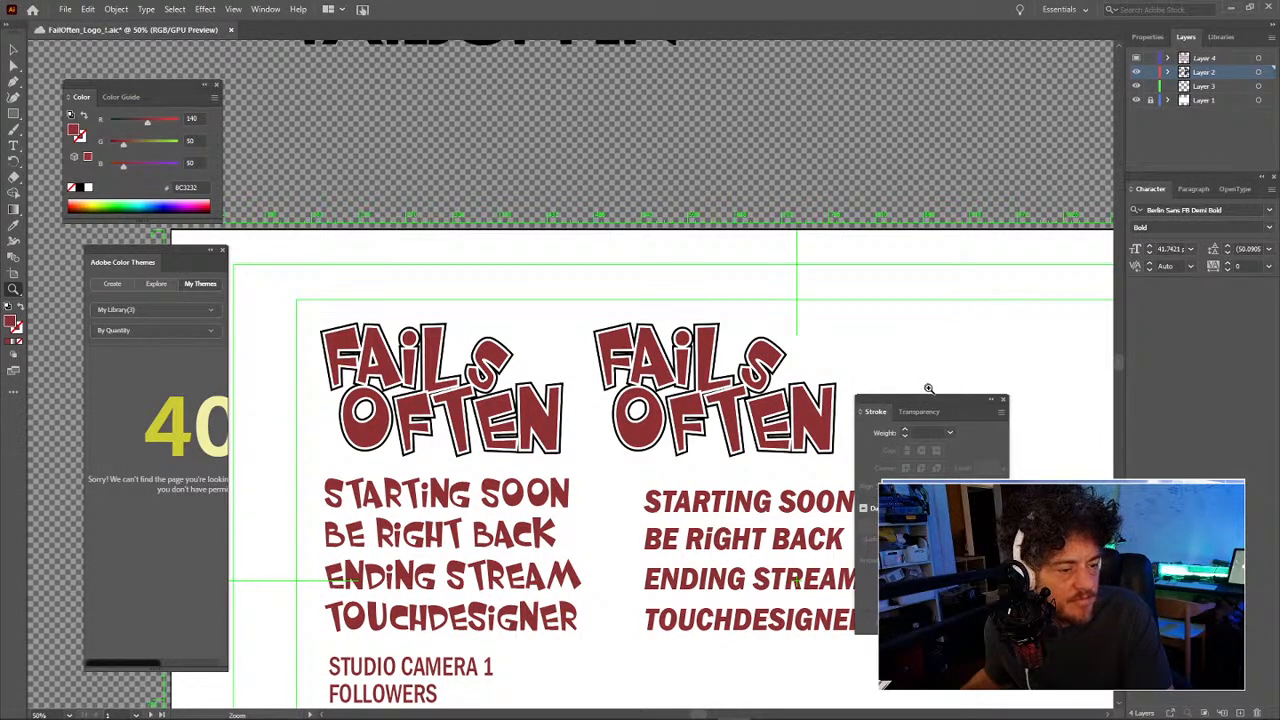
{"action": "mouse_move", "coordinate": [929, 399]}
{"action": "left_mouse_down"}
{"action": "mouse_move", "coordinate": [1176, 346]}
{"action": "mouse_move", "coordinate": [1198, 326]}
{"action": "left_mouse_up"}
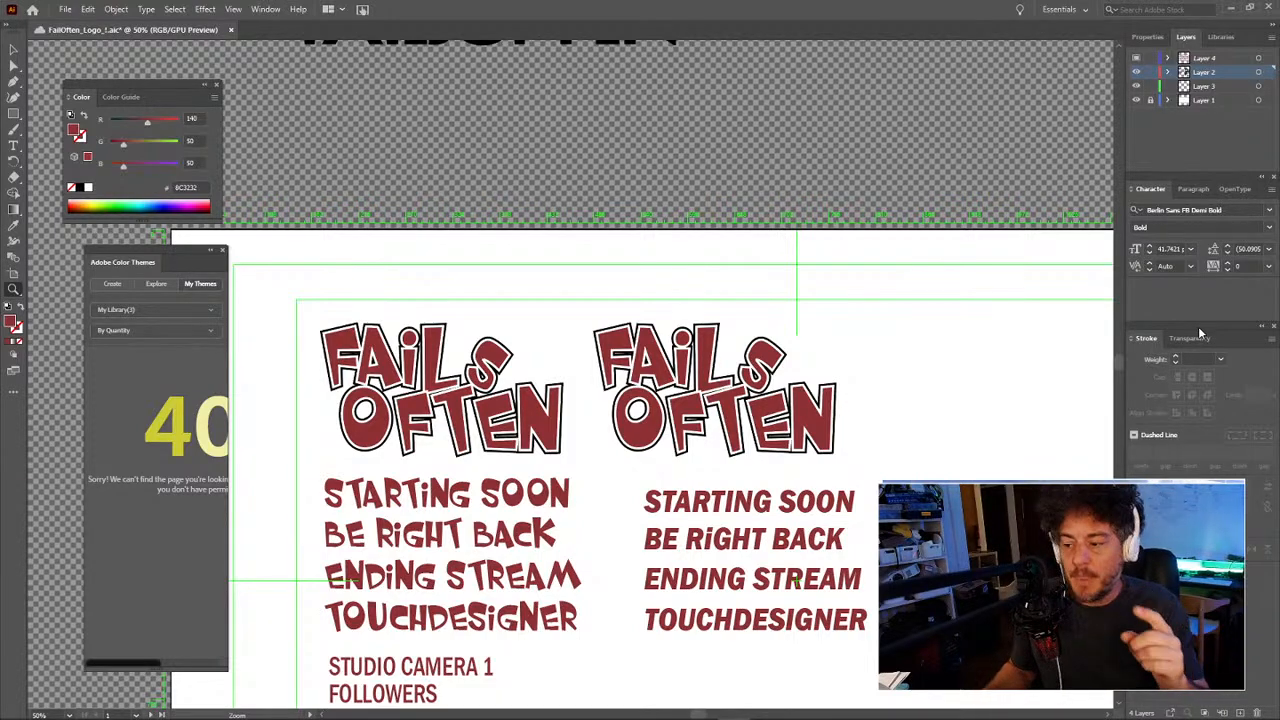
{"action": "left_click", "coordinate": [244, 9]}
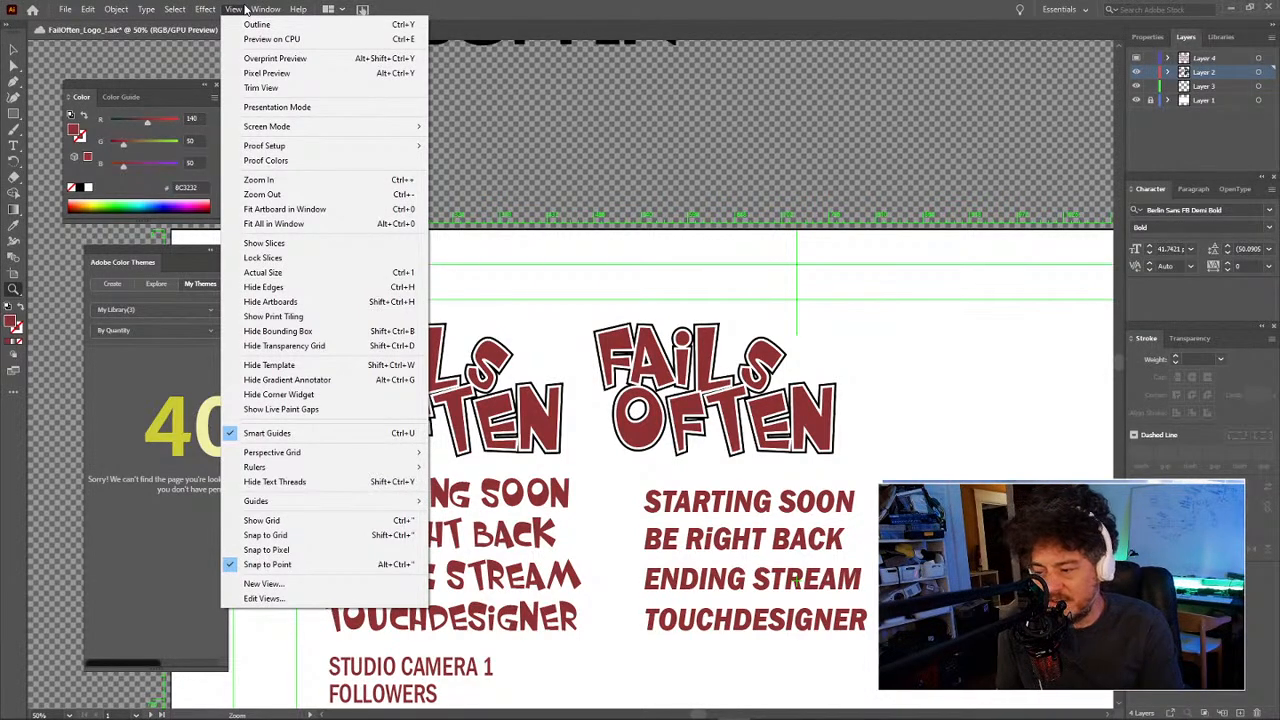
Step: Zoom out and recentre the view on the artboard and both logos
{"action": "left_click", "coordinate": [628, 155]}
{"action": "left_click_drag", "start_coordinate": [630, 160], "coordinate": [570, 160]}
{"action": "left_click_drag", "start_coordinate": [650, 138], "coordinate": [568, 138]}
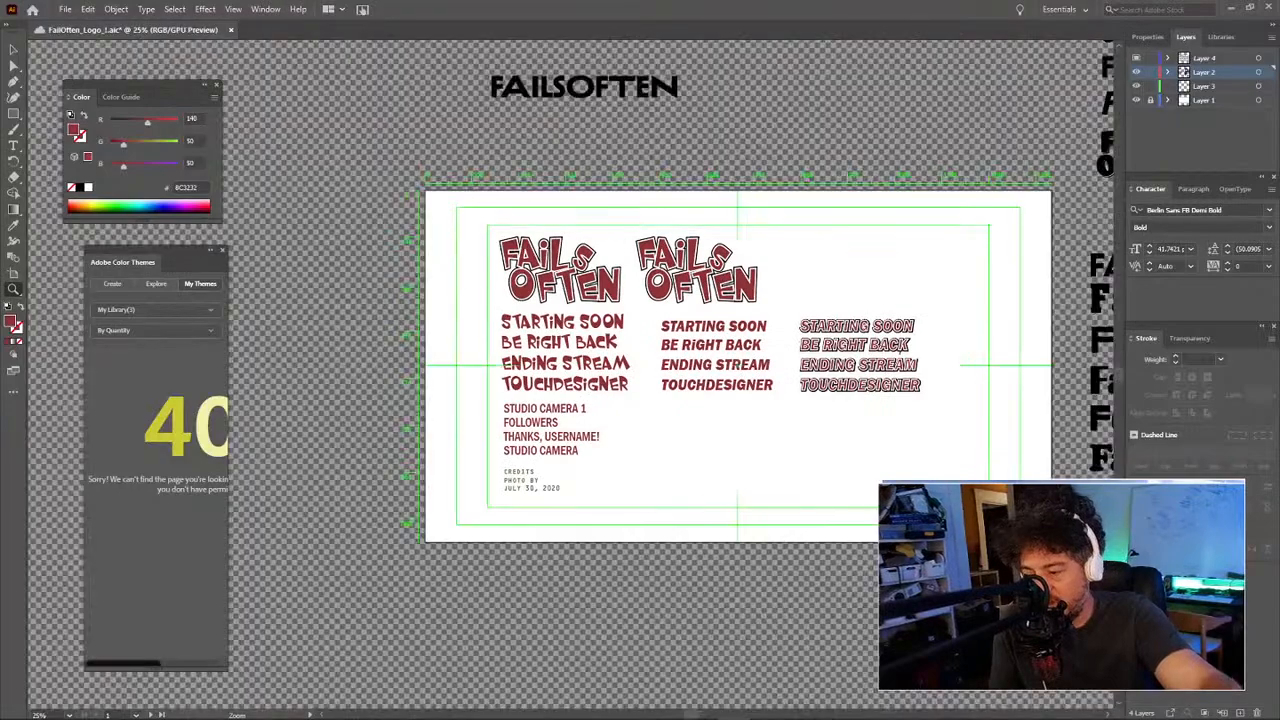
{"action": "left_click_drag", "start_coordinate": [598, 203], "coordinate": [694, 203]}
{"action": "mouse_move", "coordinate": [876, 227]}
{"action": "left_mouse_down"}
{"action": "mouse_move", "coordinate": [715, 227]}
{"action": "mouse_move", "coordinate": [965, 227]}
{"action": "mouse_move", "coordinate": [876, 227]}
{"action": "left_mouse_up"}
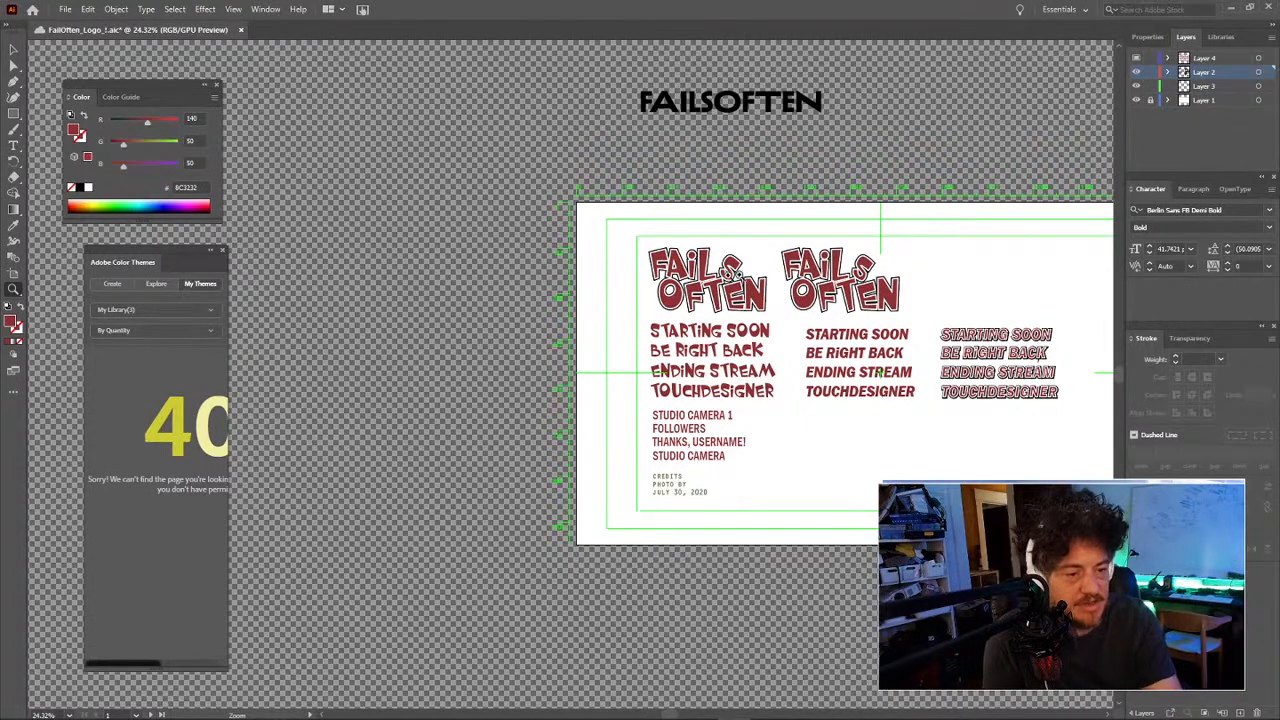
{"action": "left_click", "coordinate": [926, 140]}
{"action": "left_click_drag", "start_coordinate": [828, 350], "coordinate": [849, 236]}
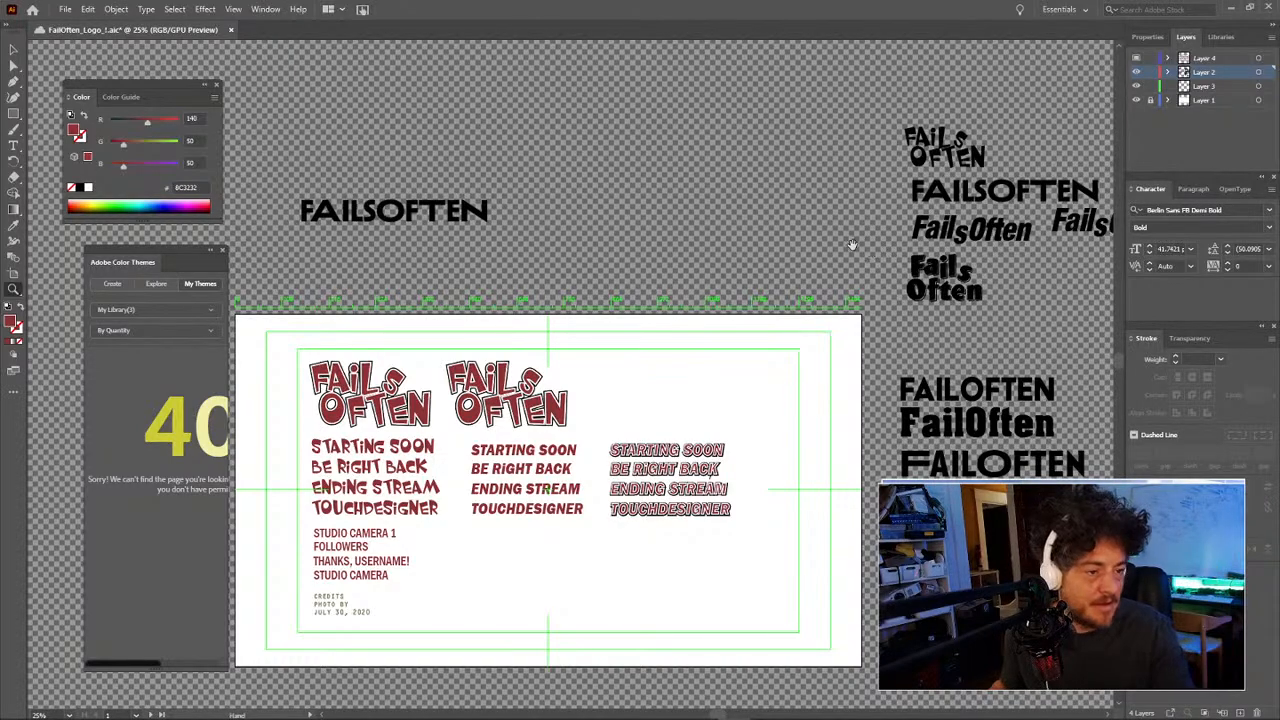
{"action": "left_click_drag", "start_coordinate": [916, 277], "coordinate": [807, 250]}
{"action": "left_click_drag", "start_coordinate": [750, 299], "coordinate": [821, 285]}
Step: Select both FAILS OFTEN logos, scale them down proportionally, and zoom in on them
{"action": "key", "text": "v"}
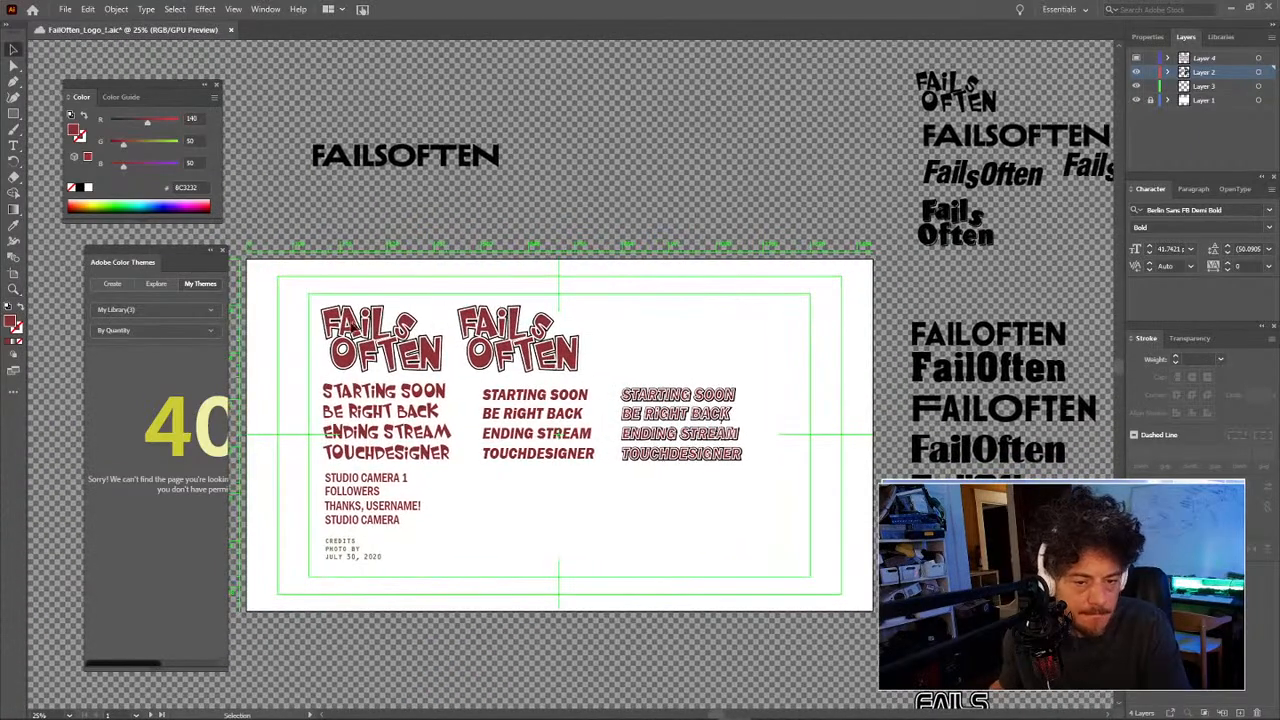
{"action": "left_click_drag", "start_coordinate": [292, 312], "coordinate": [514, 343]}
{"action": "left_click_drag", "start_coordinate": [398, 352], "coordinate": [611, 338]}
{"action": "key", "text": "z"}
{"action": "left_click", "coordinate": [568, 366]}
{"action": "left_click", "coordinate": [568, 366]}
{"action": "left_click", "coordinate": [568, 366]}
{"action": "left_click", "coordinate": [600, 405]}
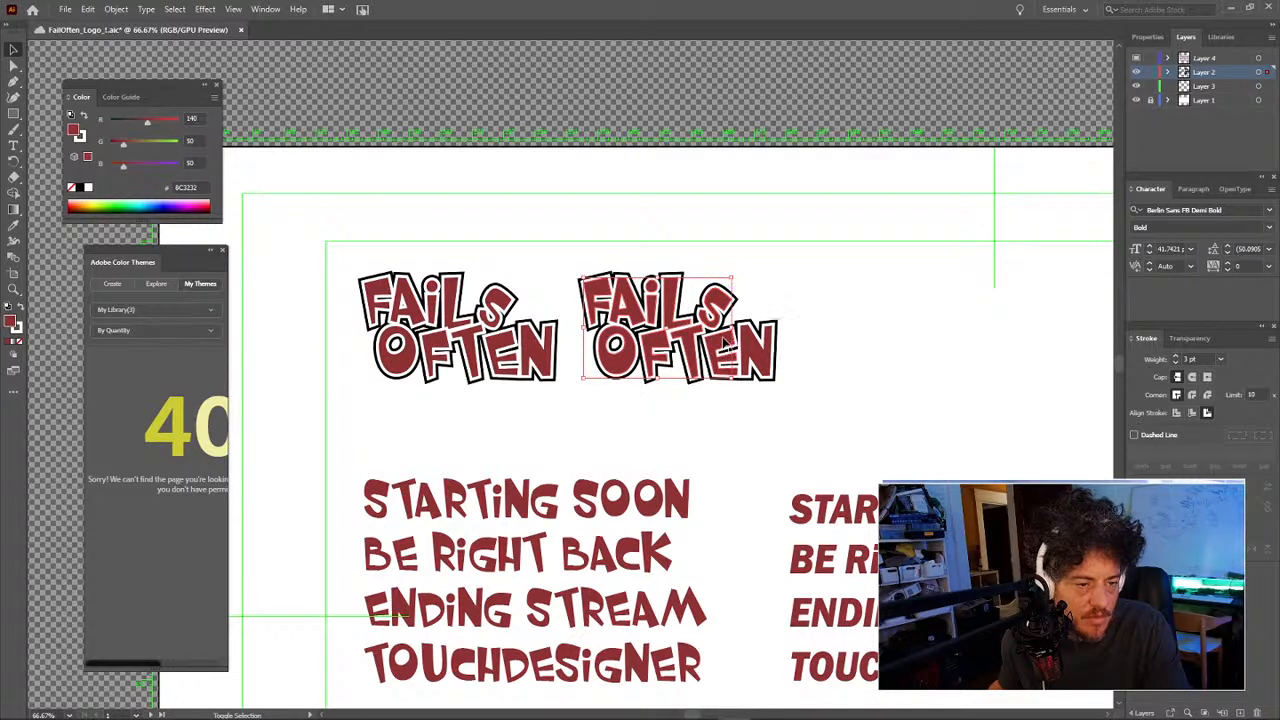
Step: Inspect the second logo's context menu and anchor points
{"action": "left_click", "coordinate": [760, 355]}
{"action": "right_click", "coordinate": [762, 357]}
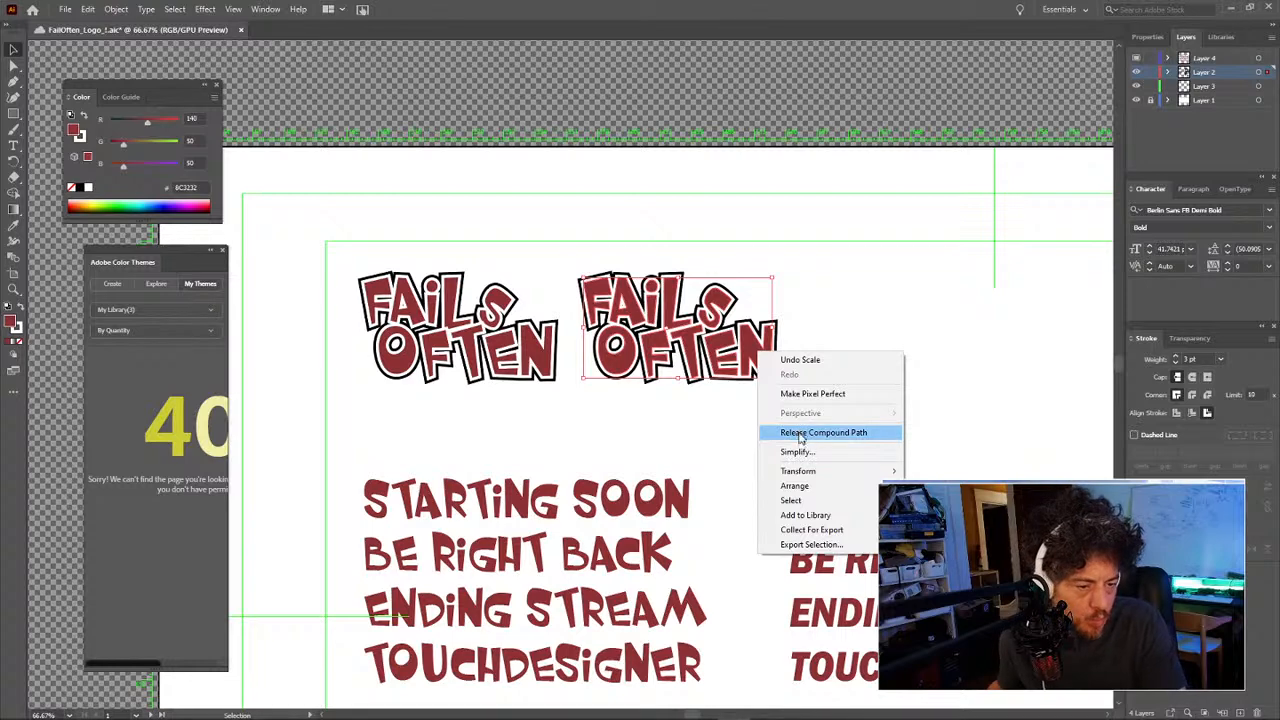
{"action": "mouse_move", "coordinate": [803, 476]}
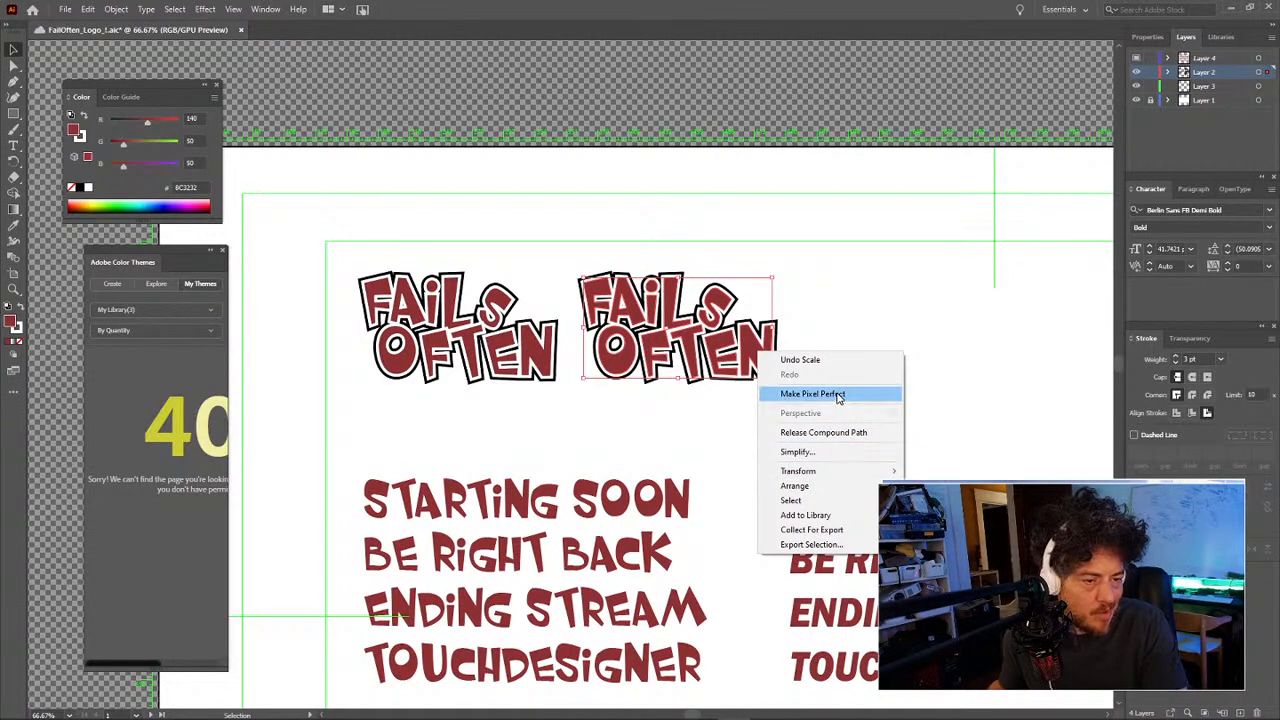
{"action": "left_click", "coordinate": [724, 307]}
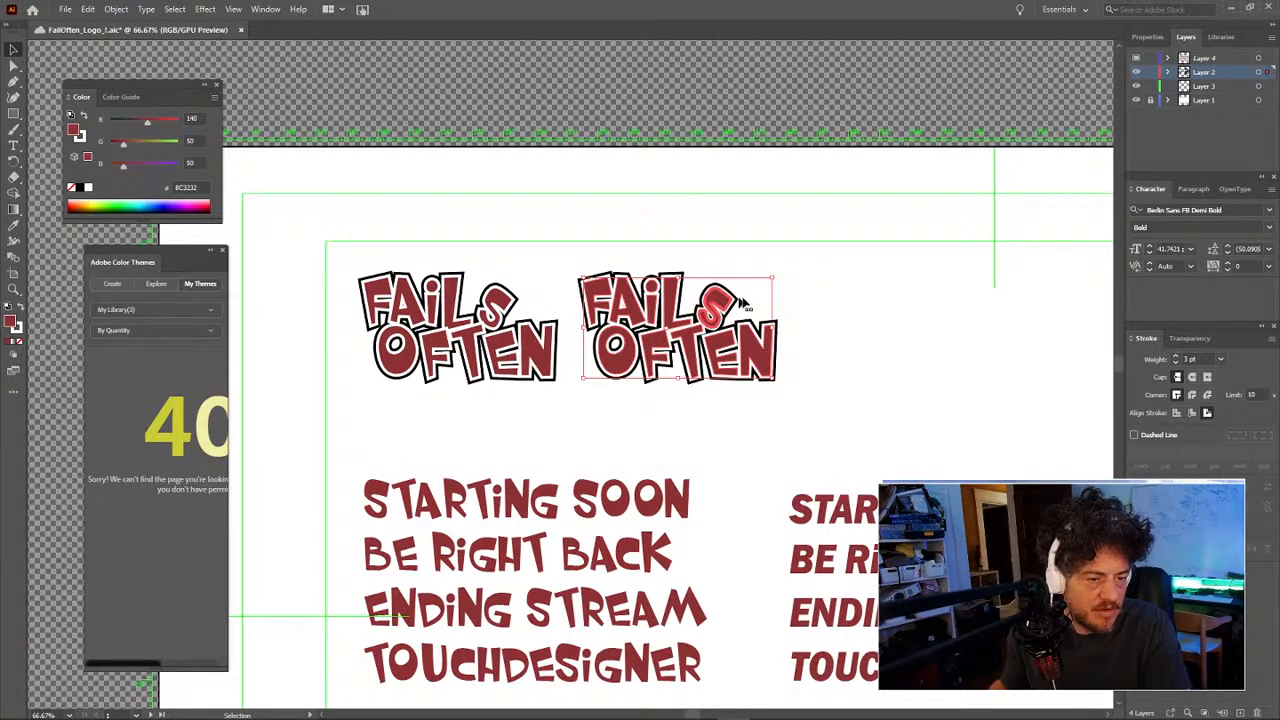
{"action": "key", "text": "a"}
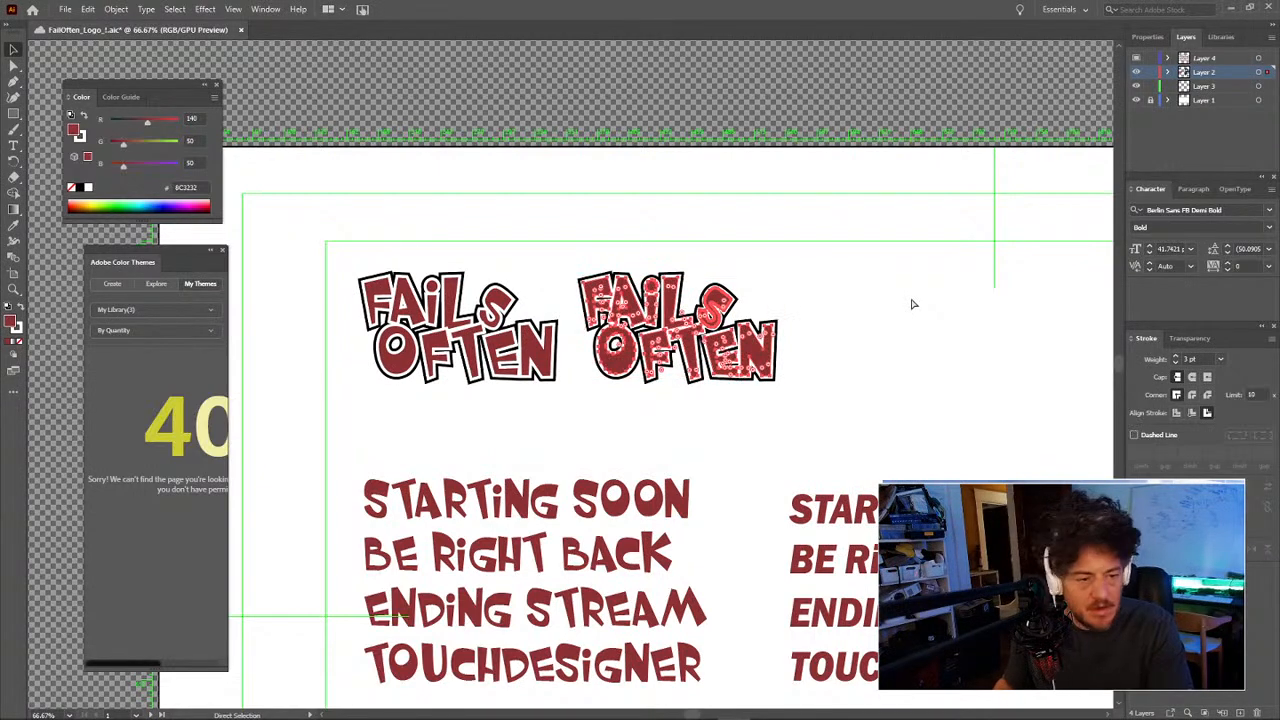
{"action": "key", "text": "v"}
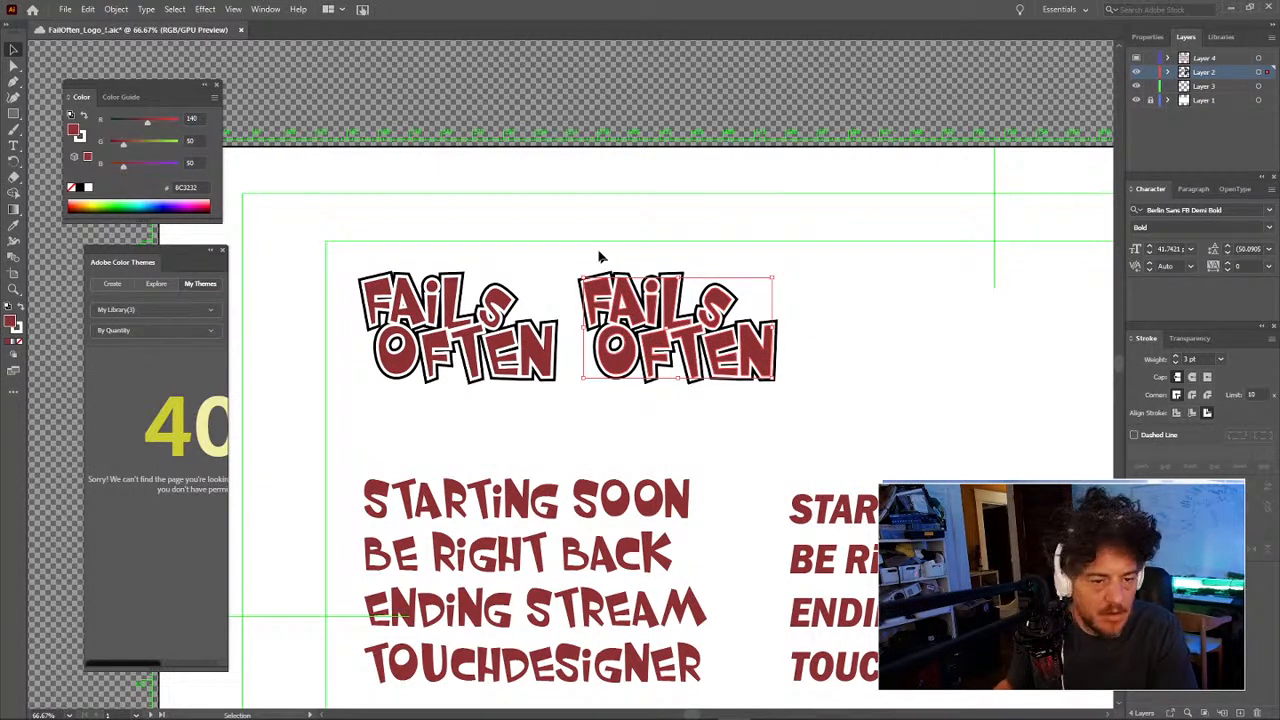
Step: Nudge the second logo's red lettering right and down so the black outline shows as a shadow
{"action": "mouse_move", "coordinate": [585, 235]}
{"action": "left_mouse_down"}
{"action": "mouse_move", "coordinate": [837, 449]}
{"action": "mouse_move", "coordinate": [855, 440]}
{"action": "left_mouse_up"}
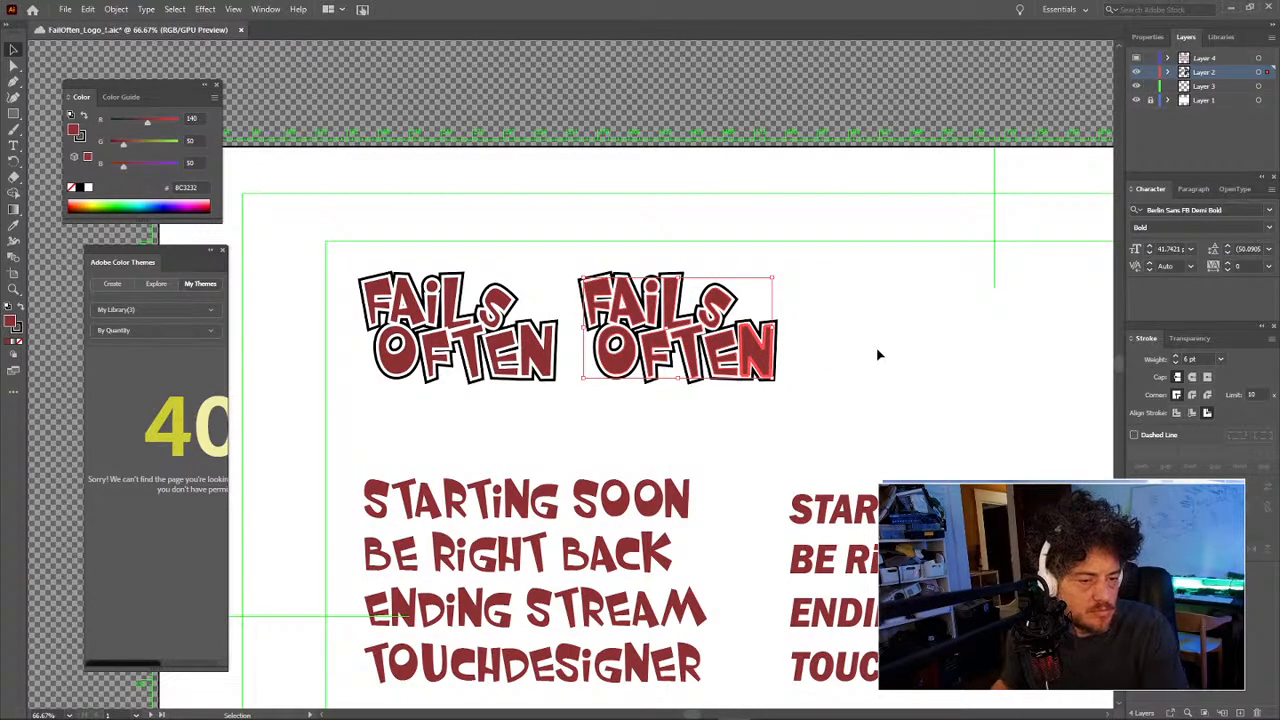
{"action": "key", "text": "Right"}
{"action": "key", "text": "Right"}
{"action": "key", "text": "Right"}
{"action": "key", "text": "Down"}
{"action": "key", "text": "Down"}
{"action": "key", "text": "Down"}
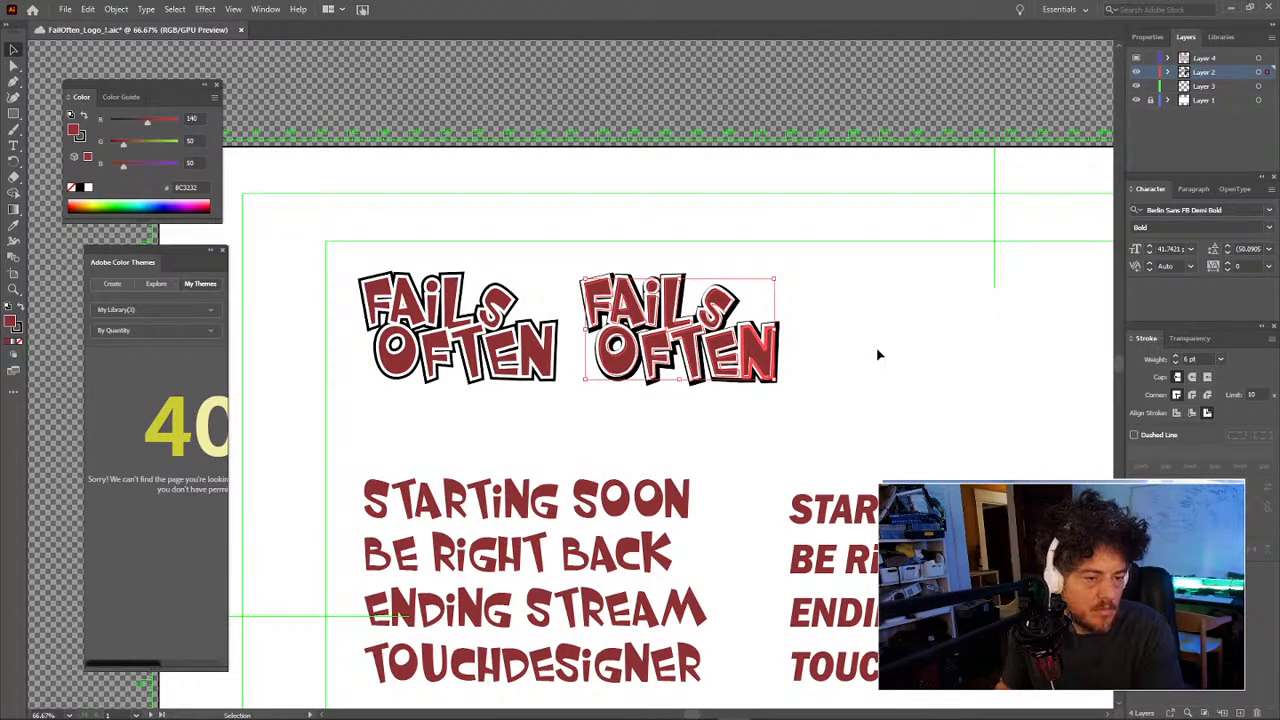
{"action": "left_click", "coordinate": [877, 352]}
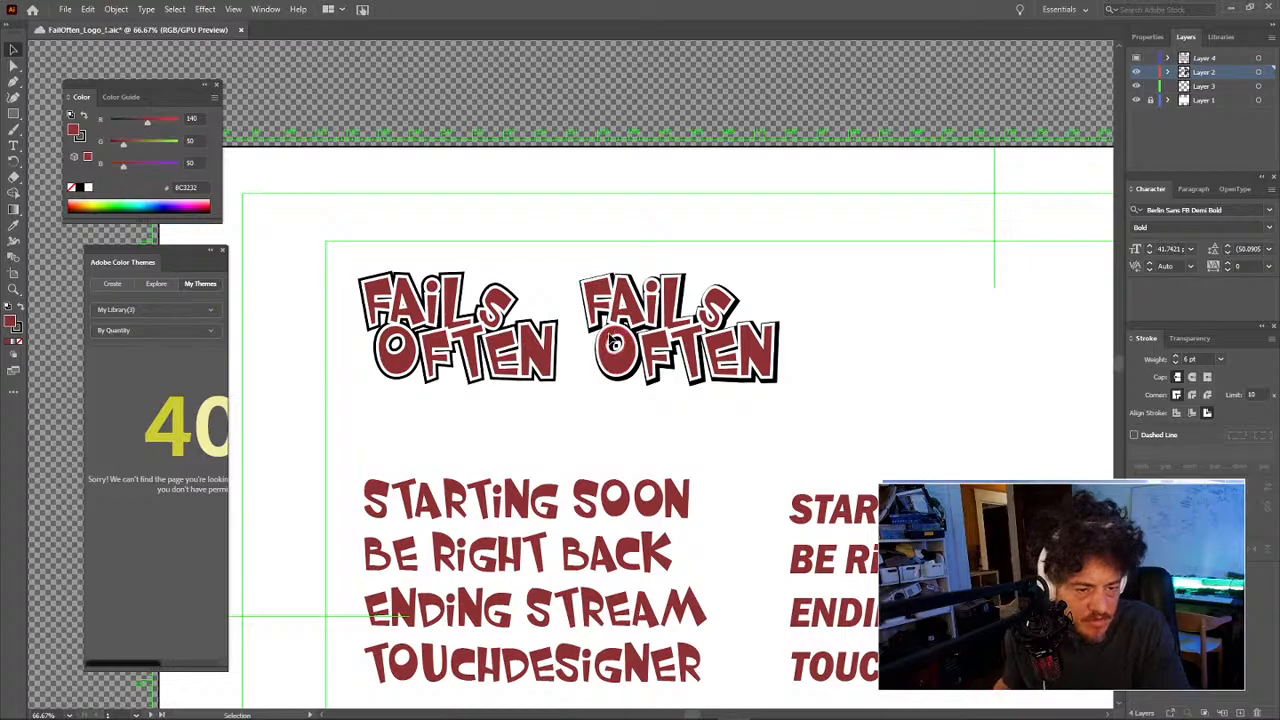
{"action": "key", "text": "z"}
{"action": "mouse_move", "coordinate": [647, 331]}
{"action": "left_mouse_down"}
{"action": "mouse_move", "coordinate": [810, 337]}
{"action": "mouse_move", "coordinate": [624, 336]}
{"action": "mouse_move", "coordinate": [645, 336]}
{"action": "left_mouse_up"}
{"action": "key", "text": "v"}
{"action": "left_click", "coordinate": [749, 349]}
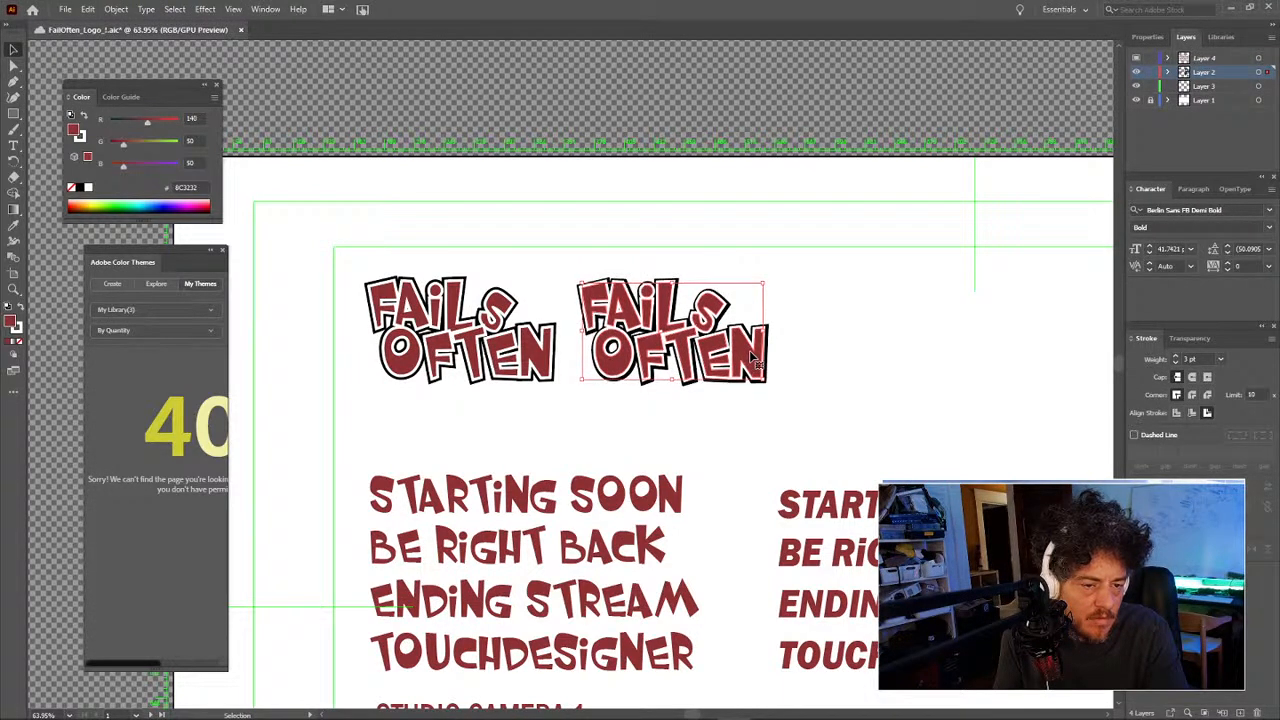
Step: Nudge the red lettering with arrow keys until it sits over its black shadow
{"action": "key", "text": "Right"}
{"action": "key", "text": "Right"}
{"action": "key", "text": "Right"}
{"action": "key", "text": "Up"}
{"action": "key", "text": "Up"}
{"action": "key", "text": "Up"}
{"action": "key", "text": "Up"}
{"action": "key", "text": "Up"}
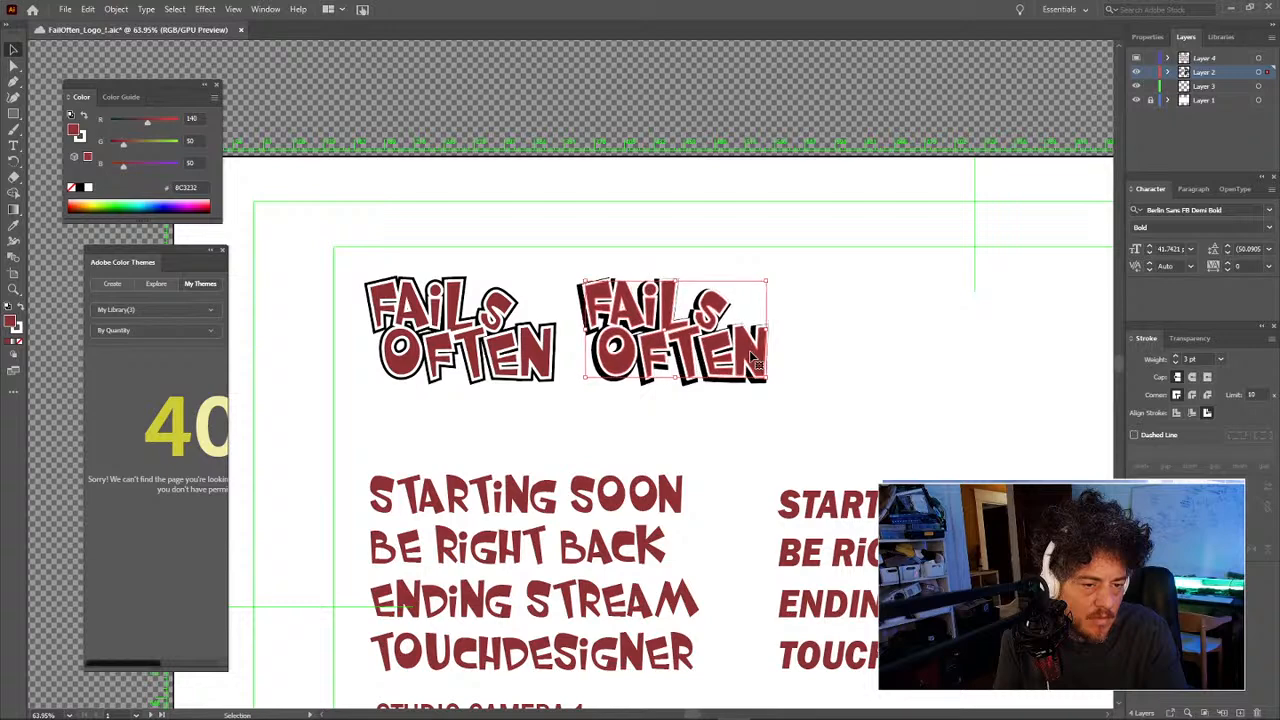
{"action": "key", "text": "Up"}
{"action": "key", "text": "Up"}
{"action": "key", "text": "Left"}
{"action": "key", "text": "Left"}
{"action": "key", "text": "Down"}
{"action": "key", "text": "Down"}
{"action": "key", "text": "Down"}
{"action": "key", "text": "Down"}
{"action": "key", "text": "Down"}
{"action": "key", "text": "Right"}
{"action": "key", "text": "Right"}
{"action": "key", "text": "Down"}
{"action": "key", "text": "Left"}
{"action": "key", "text": "Left"}
{"action": "key", "text": "Left"}
{"action": "key", "text": "Left"}
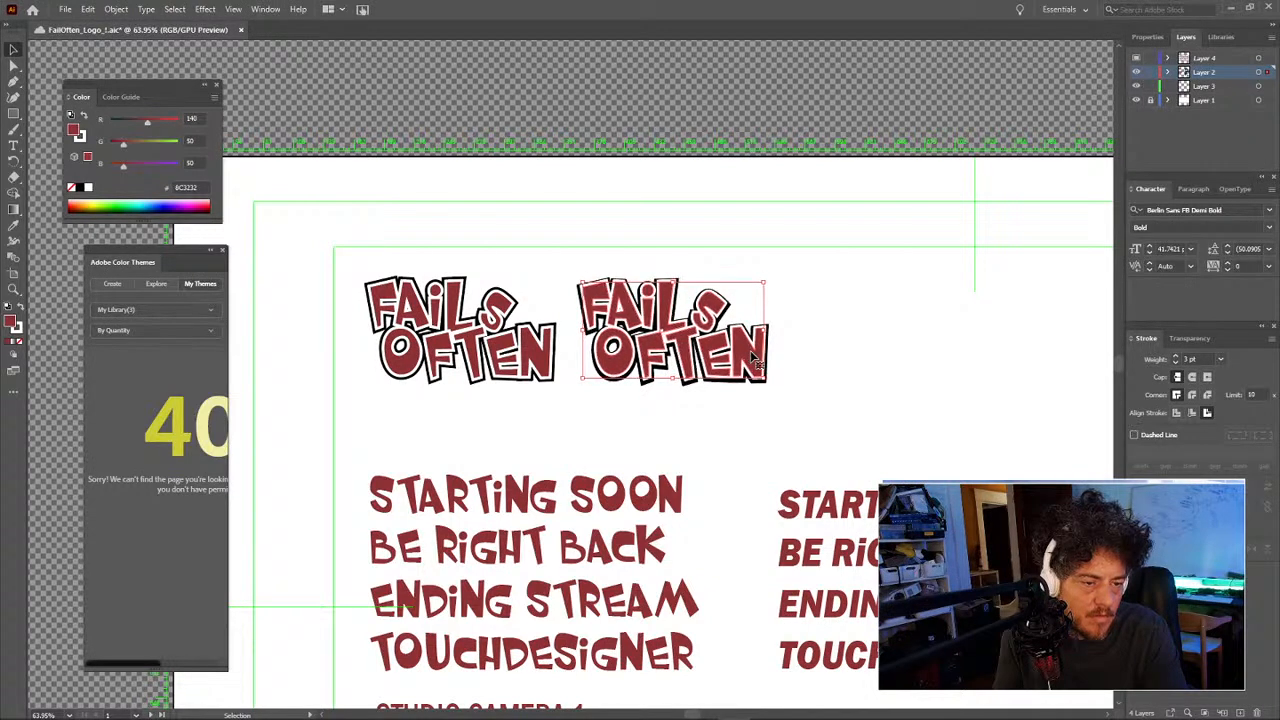
{"action": "key", "text": "Down"}
{"action": "key", "text": "Left"}
{"action": "key", "text": "Left"}
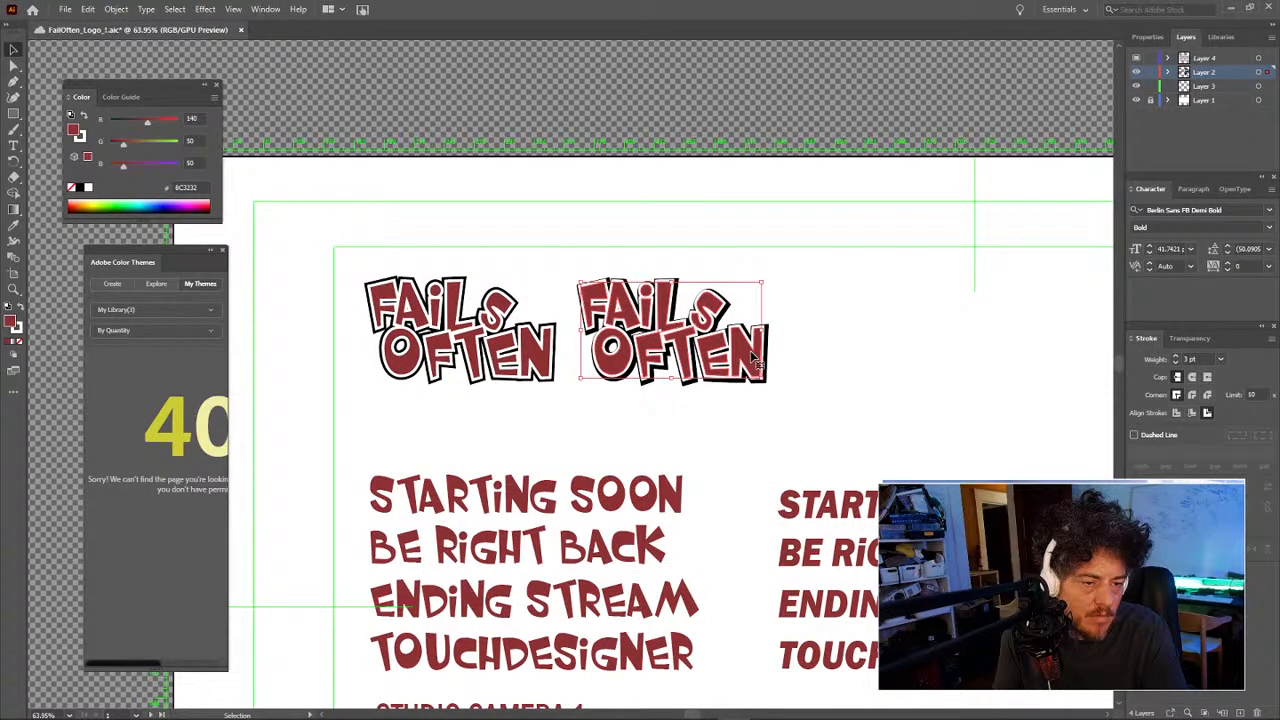
{"action": "key", "text": "Up"}
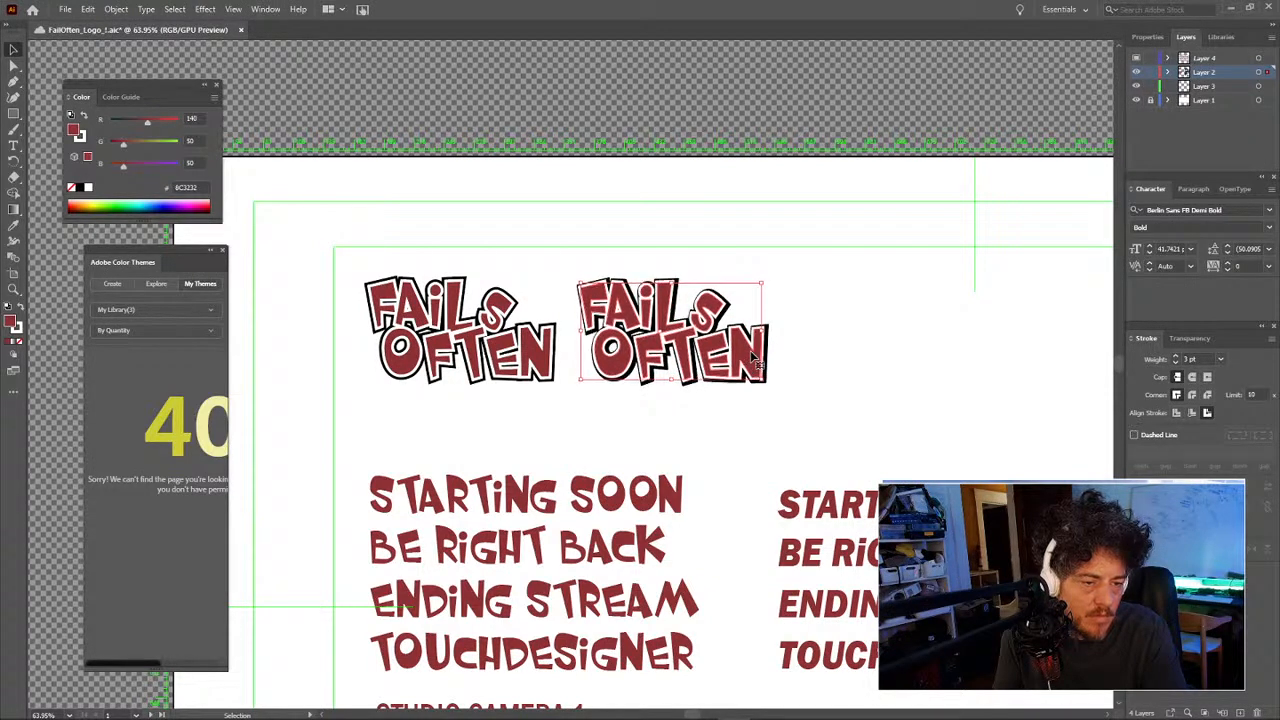
{"action": "key", "text": "Right"}
{"action": "key", "text": "Right"}
{"action": "key", "text": "Right"}
{"action": "key", "text": "Right"}
{"action": "key", "text": "Right"}
{"action": "key", "text": "Right"}
{"action": "key", "text": "Down"}
{"action": "key", "text": "Down"}
Step: Nudge the second logo up a pixel, then drag a third copy to its right
{"action": "right_click", "coordinate": [818, 348]}
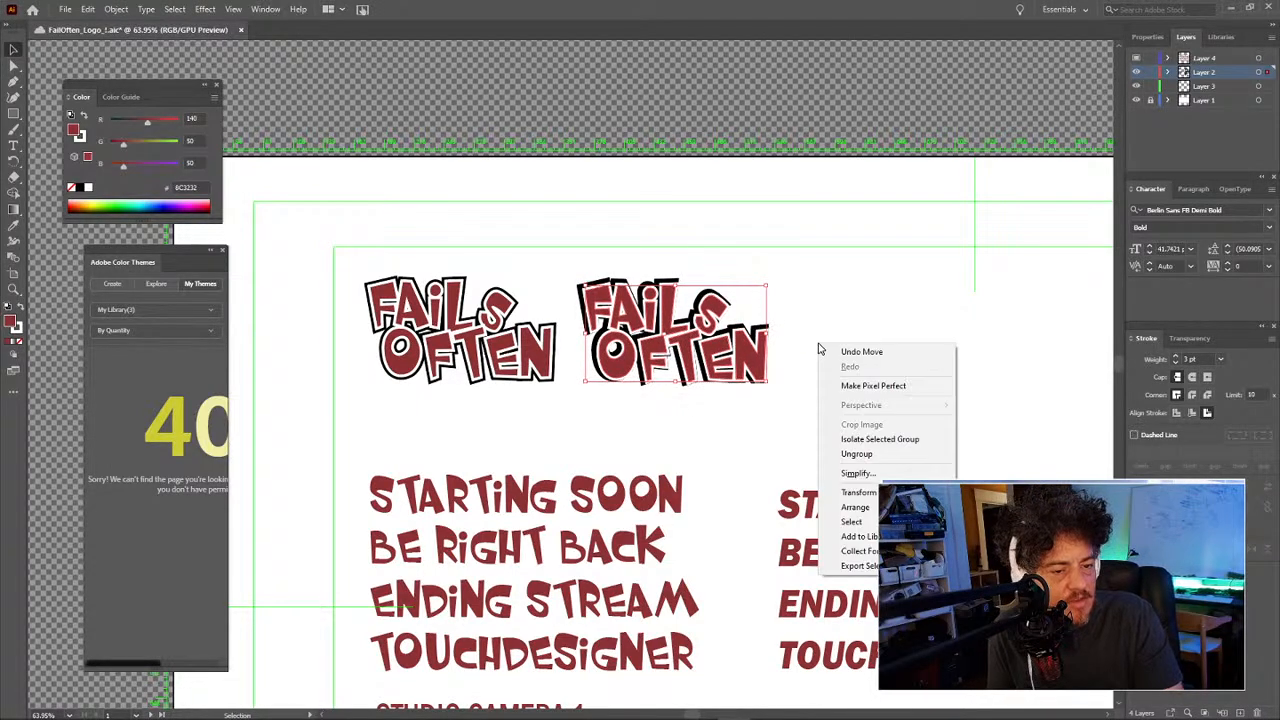
{"action": "left_click", "coordinate": [802, 316]}
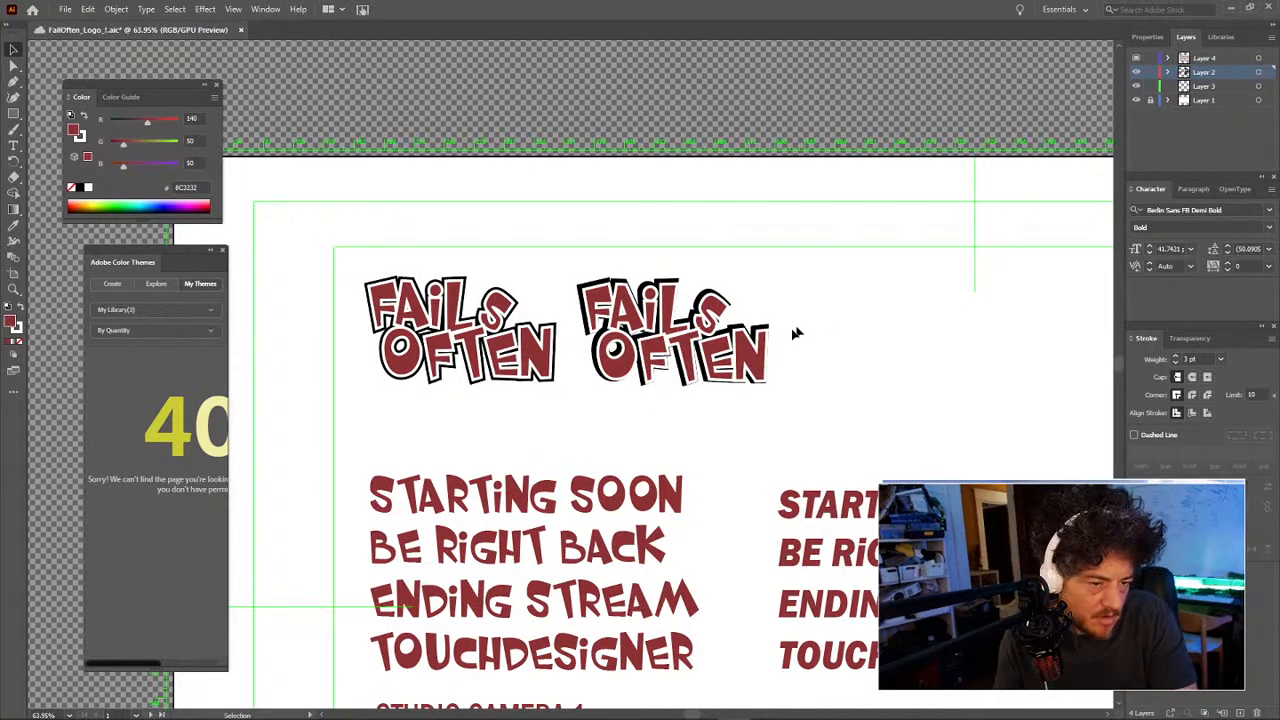
{"action": "left_click", "coordinate": [765, 349]}
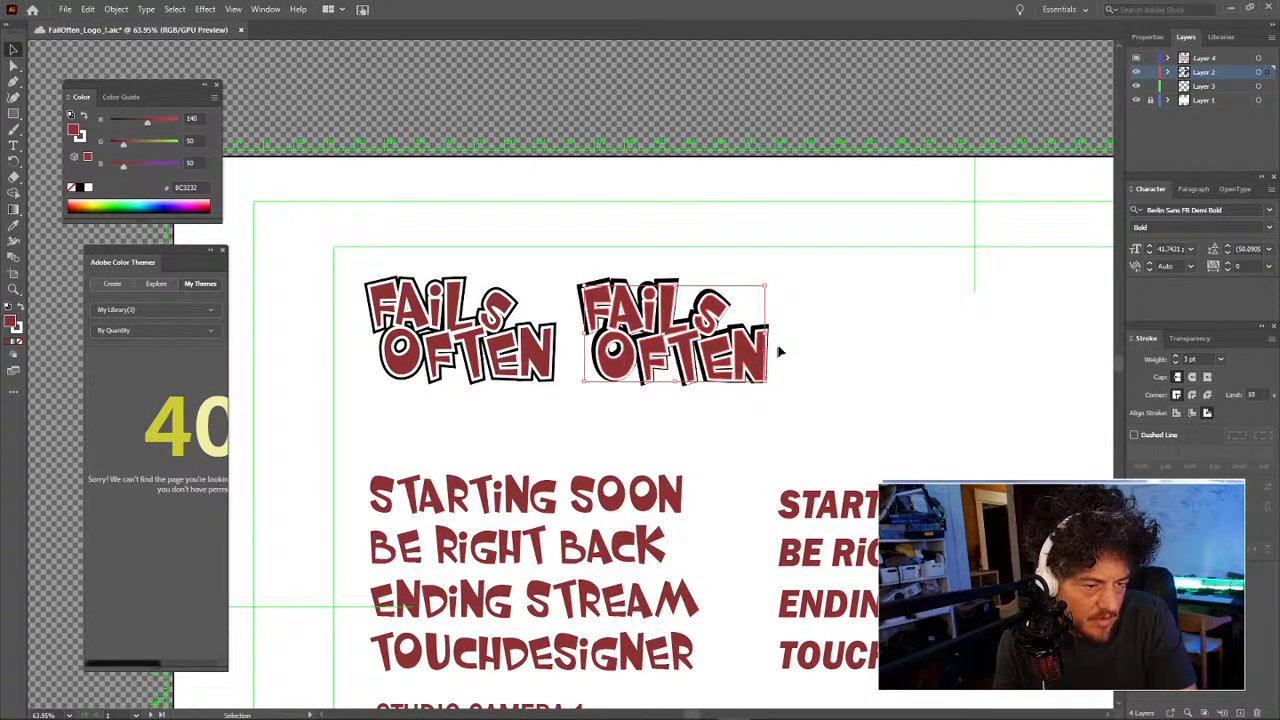
{"action": "key", "text": "Up"}
{"action": "left_click", "coordinate": [795, 351]}
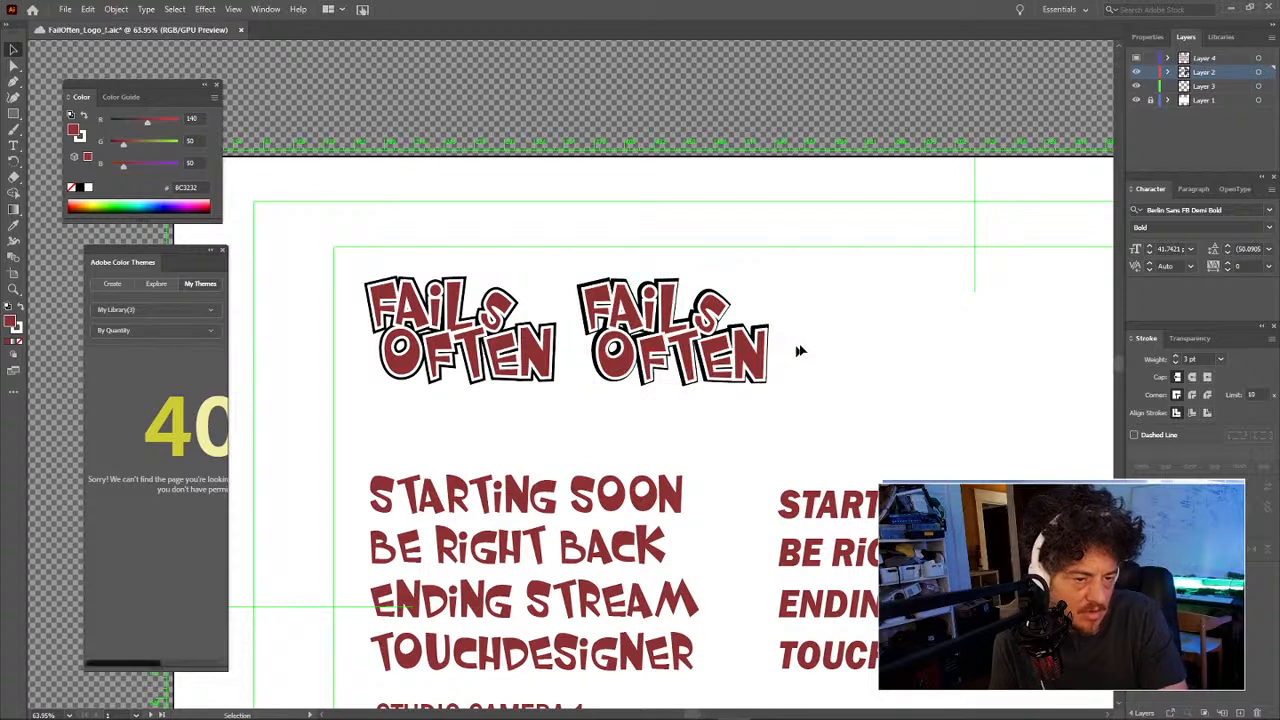
{"action": "left_click_drag", "start_coordinate": [810, 369], "coordinate": [580, 266]}
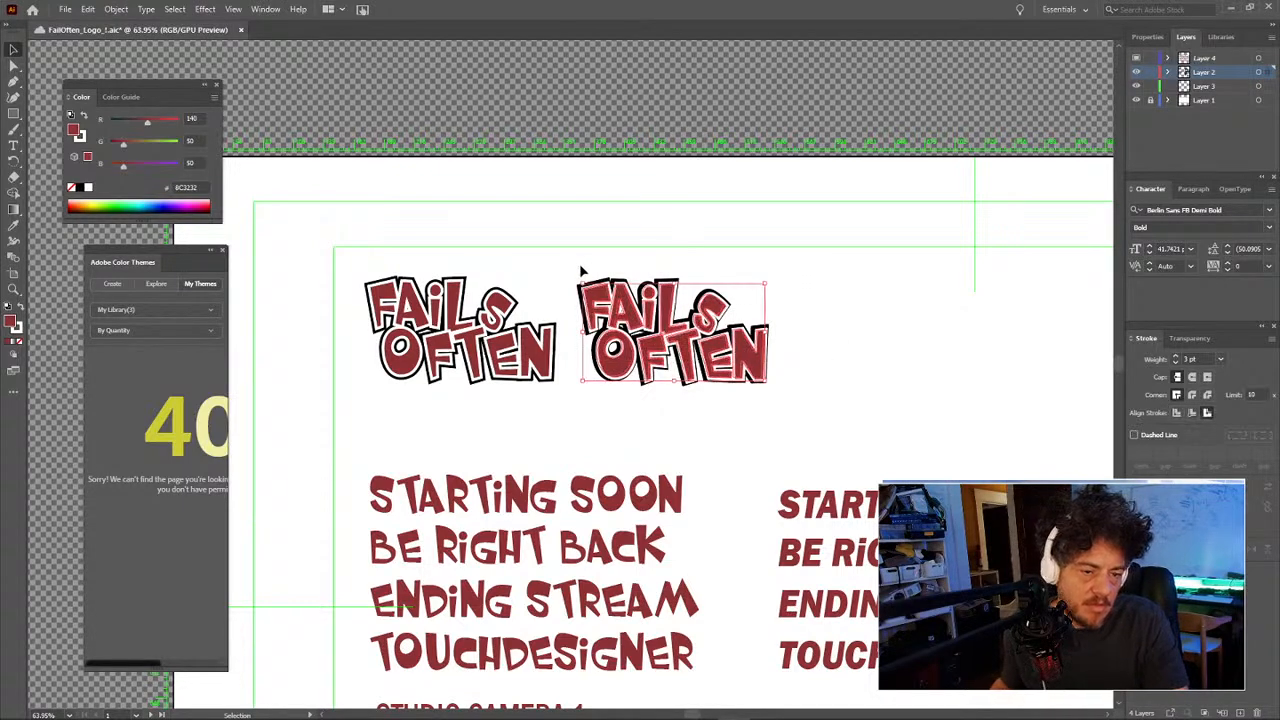
{"action": "left_click_drag", "start_coordinate": [754, 317], "coordinate": [948, 318]}
Step: Place the third logo copy in the row, nudging it left and up
{"action": "left_click", "coordinate": [817, 290]}
{"action": "left_click", "coordinate": [838, 313]}
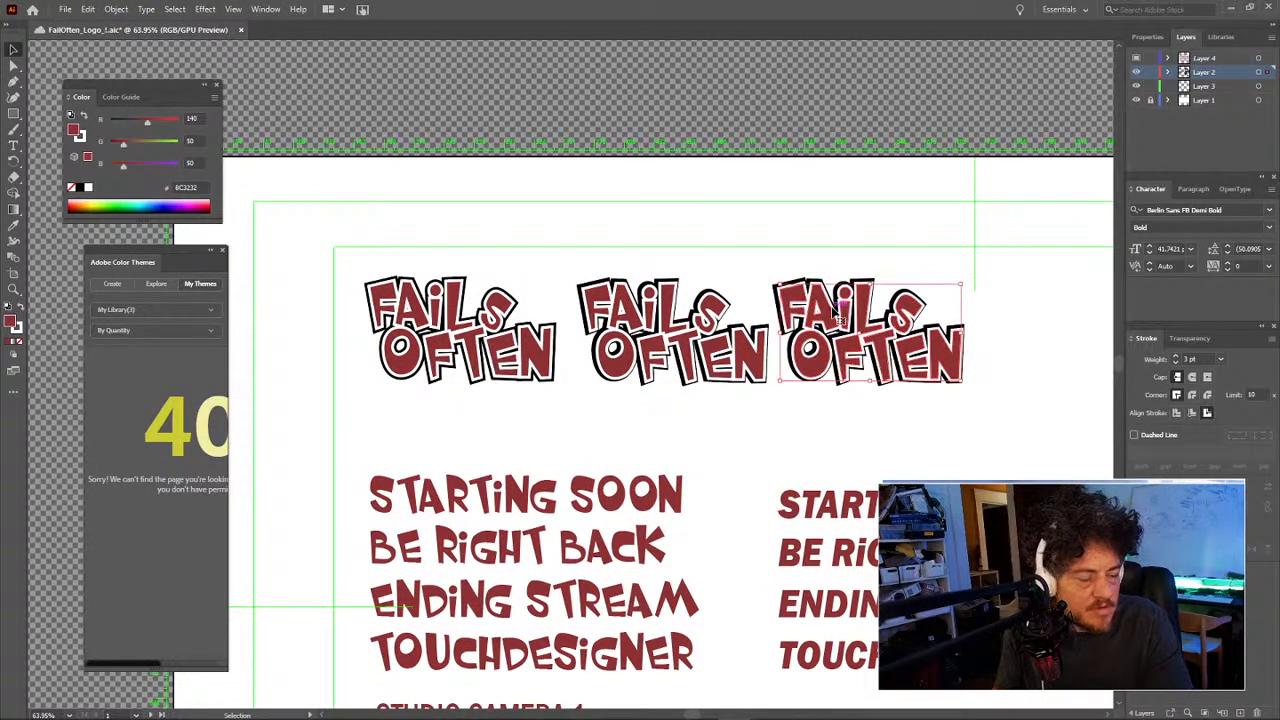
{"action": "key", "text": "Left"}
{"action": "key", "text": "Left"}
{"action": "key", "text": "Left"}
{"action": "key", "text": "Left"}
{"action": "key", "text": "Left"}
{"action": "key", "text": "Up"}
{"action": "key", "text": "Up"}
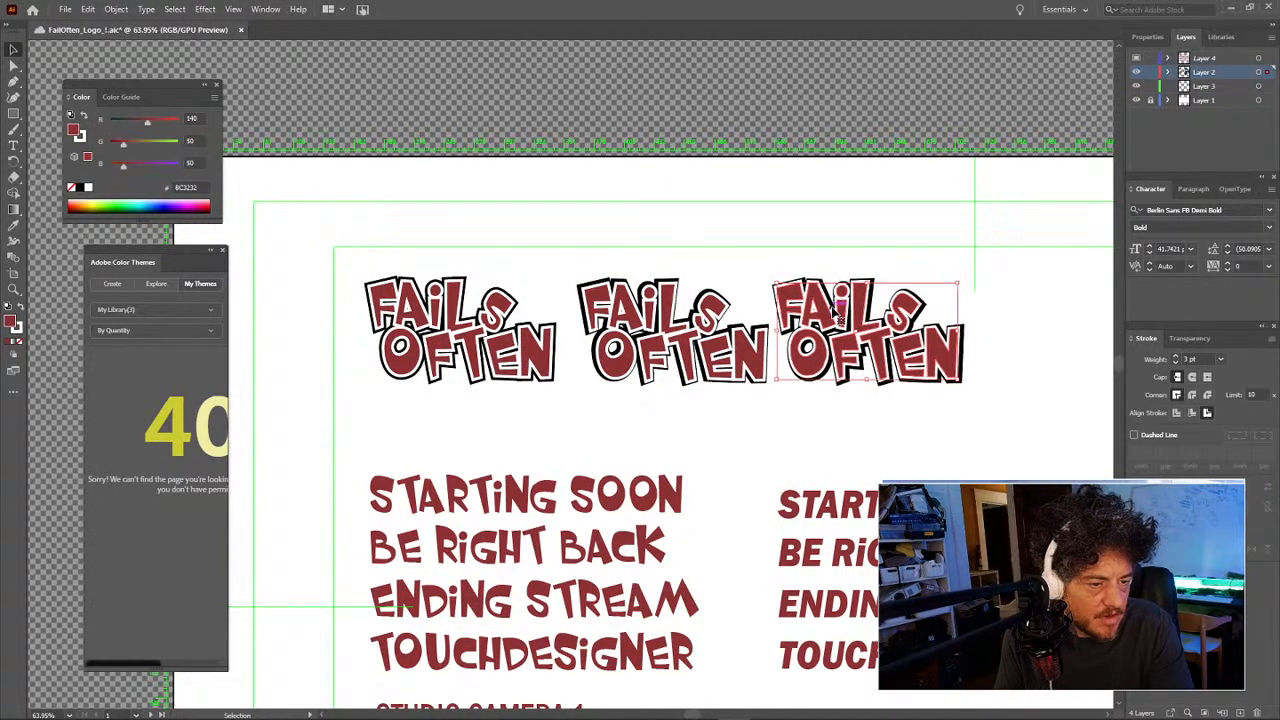
{"action": "left_click", "coordinate": [822, 264]}
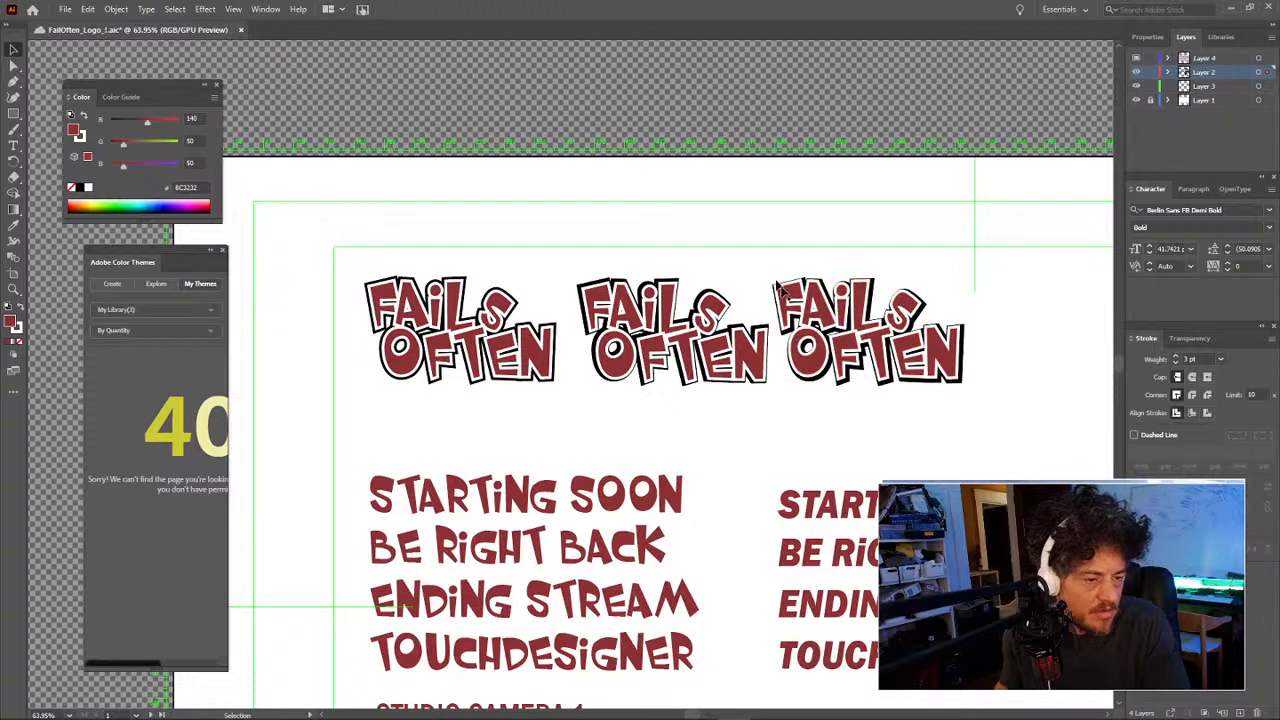
Step: Drag a fourth logo copy to the end of the row
{"action": "left_click_drag", "start_coordinate": [815, 322], "coordinate": [582, 287]}
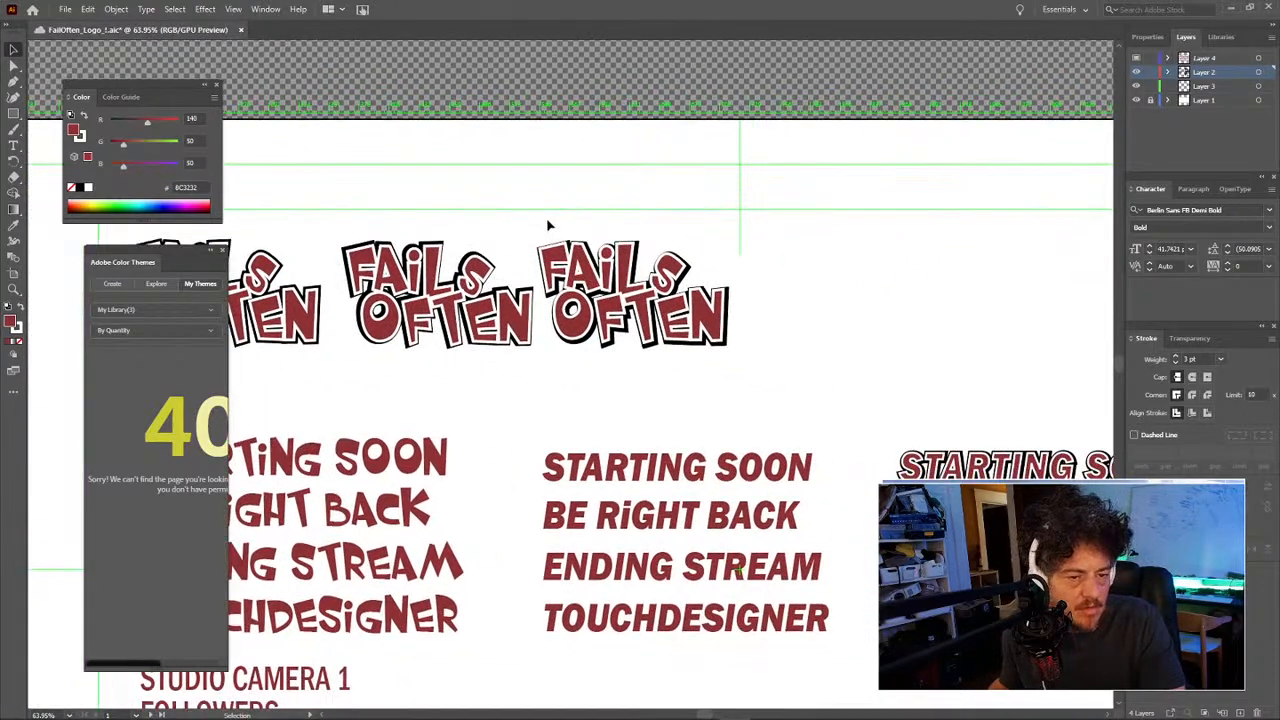
{"action": "left_click", "coordinate": [714, 346]}
{"action": "left_click_drag", "start_coordinate": [714, 327], "coordinate": [920, 329]}
{"action": "left_click_drag", "start_coordinate": [883, 369], "coordinate": [723, 386]}
{"action": "left_click", "coordinate": [822, 305]}
{"action": "left_click", "coordinate": [774, 328]}
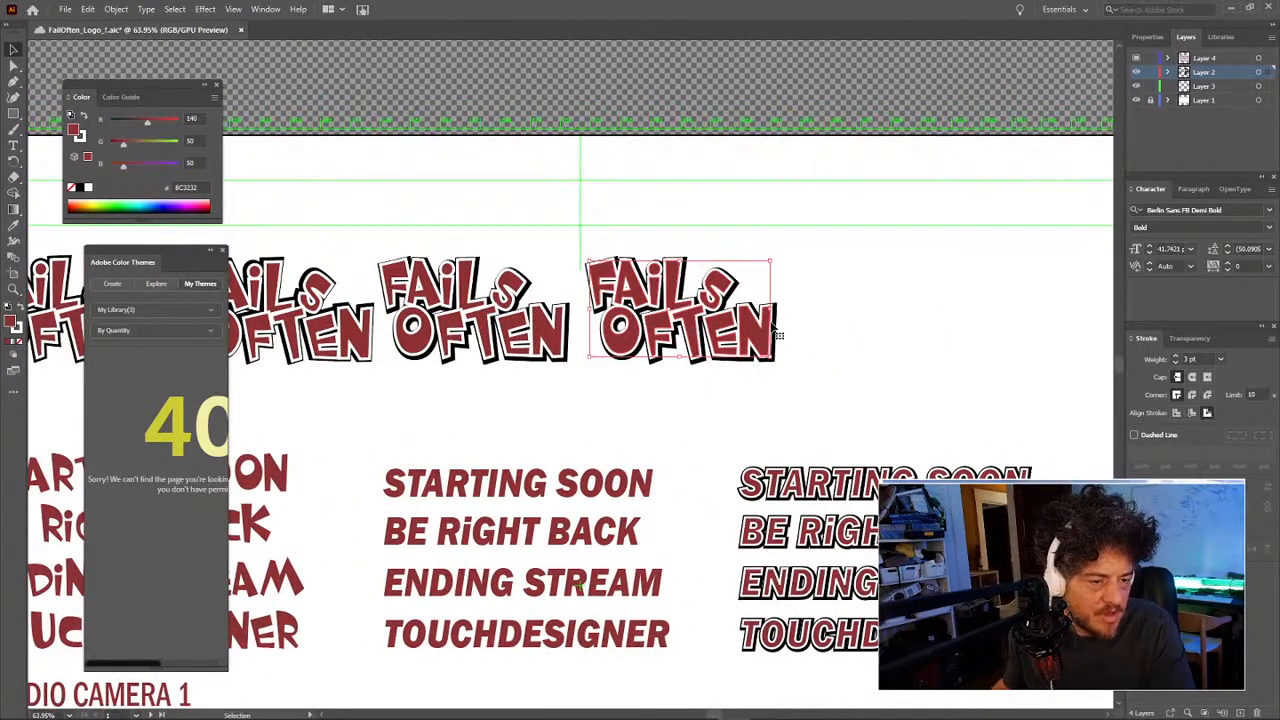
Step: Try removing an anchor point on the rightmost logo, dismiss the alert, and zoom out
{"action": "key", "text": "minus"}
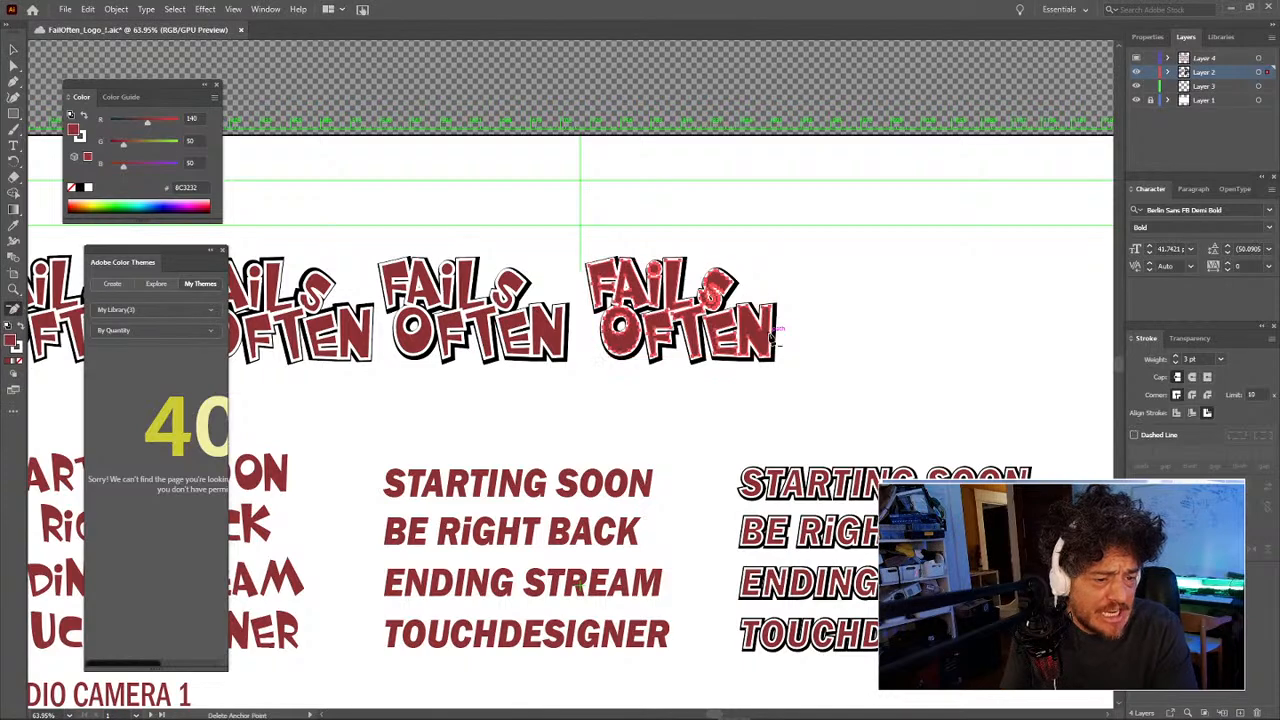
{"action": "left_click", "coordinate": [817, 281]}
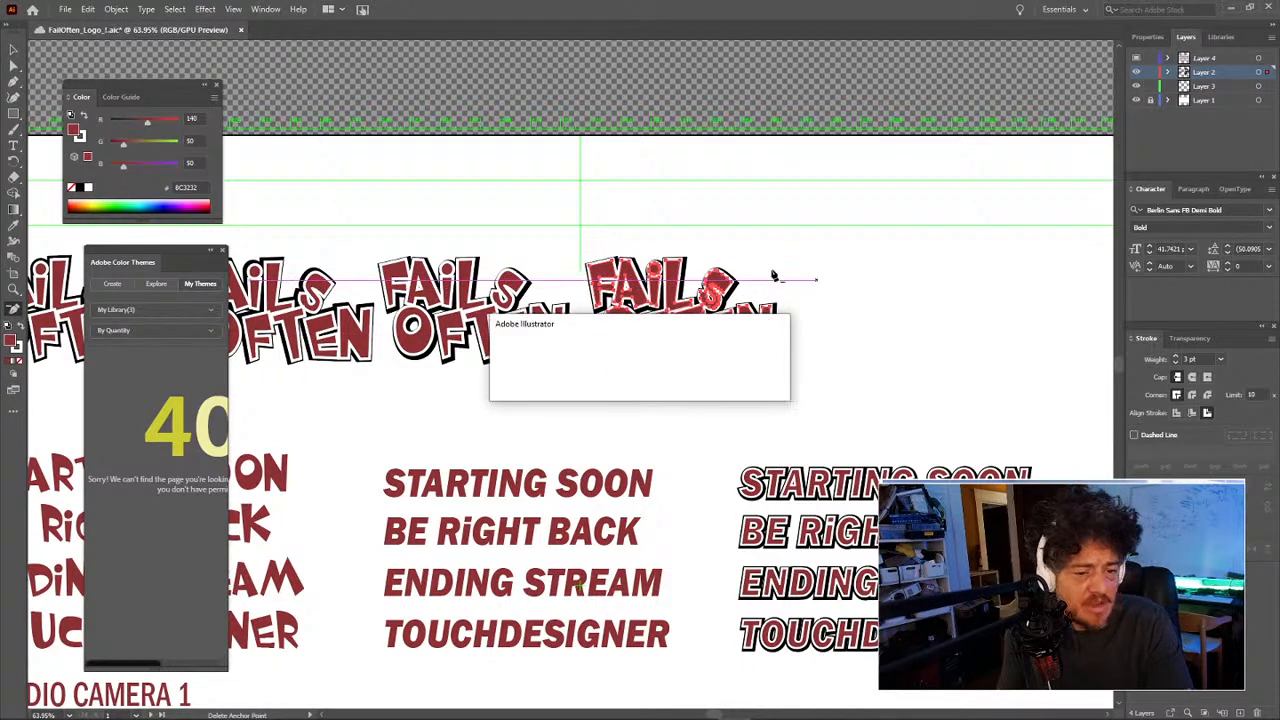
{"action": "key", "text": "Return"}
{"action": "key", "text": "v"}
{"action": "left_click", "coordinate": [830, 278]}
{"action": "key", "text": "z"}
{"action": "left_click", "coordinate": [841, 405], "text": "alt"}
{"action": "left_click", "coordinate": [841, 405], "text": "alt"}
{"action": "left_click", "coordinate": [843, 405], "text": "alt"}
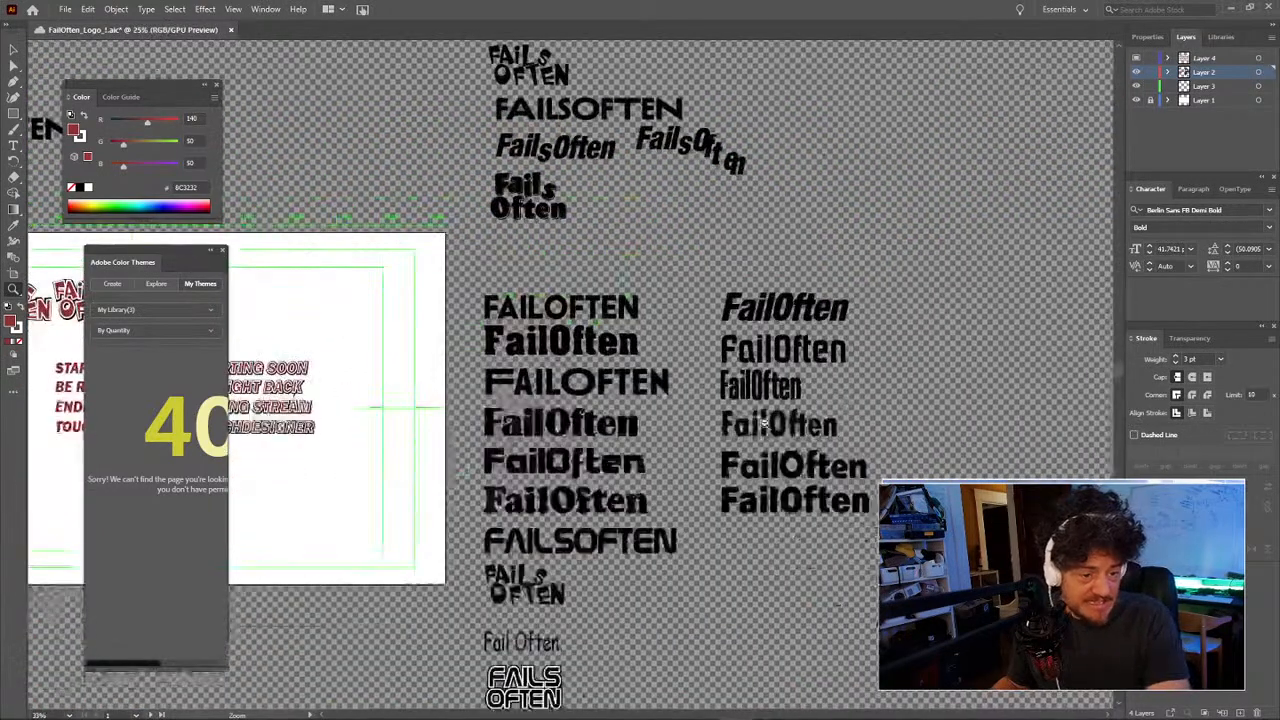
{"action": "left_click", "coordinate": [731, 433], "text": "alt"}
{"action": "key", "text": "space"}
{"action": "left_click_drag", "start_coordinate": [588, 408], "coordinate": [853, 448]}
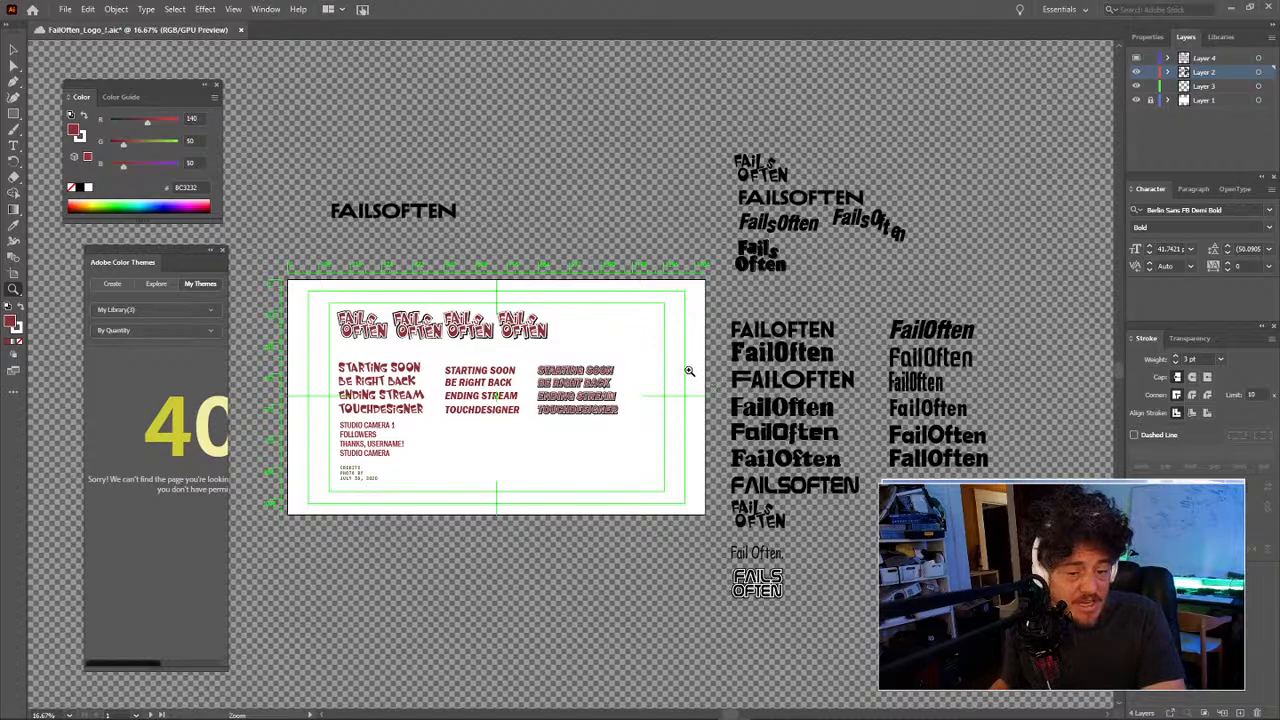
{"action": "left_click", "coordinate": [418, 276]}
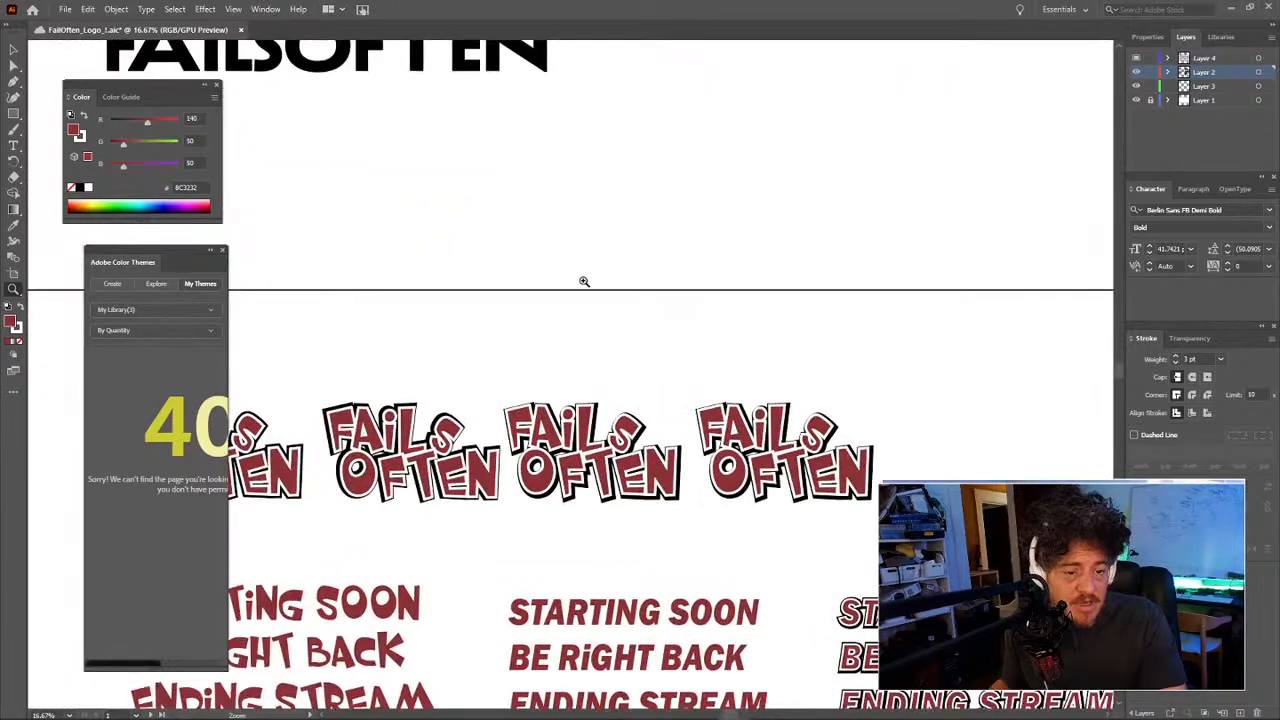
{"action": "left_click_drag", "start_coordinate": [440, 345], "coordinate": [569, 380]}
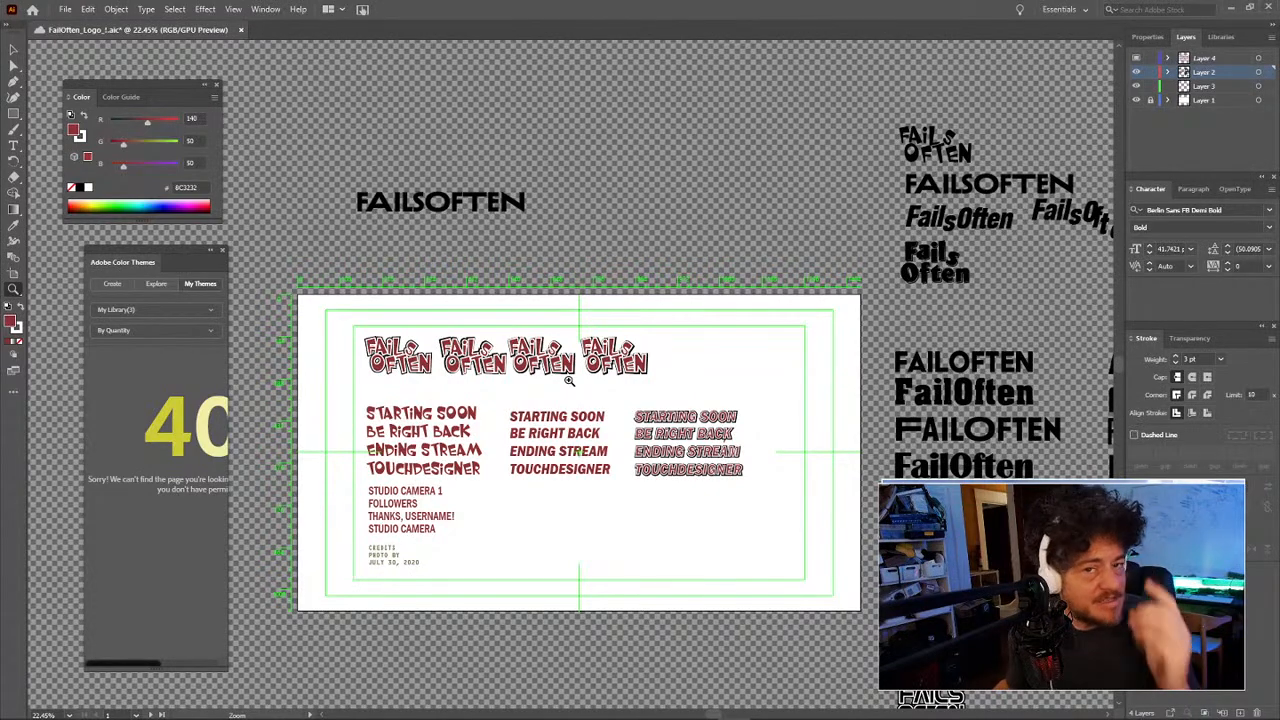
{"action": "left_click_drag", "start_coordinate": [660, 389], "coordinate": [760, 374]}
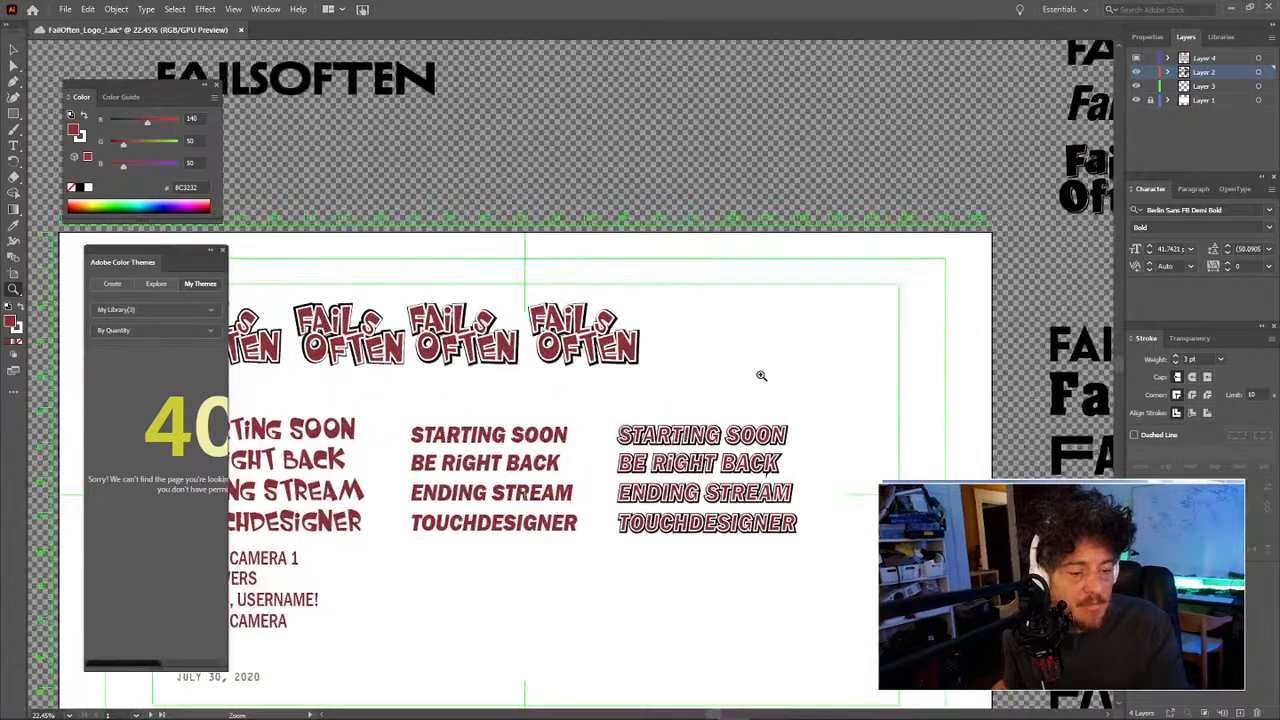
{"action": "left_click_drag", "start_coordinate": [663, 371], "coordinate": [726, 377]}
{"action": "left_click_drag", "start_coordinate": [631, 355], "coordinate": [701, 363]}
{"action": "left_click_drag", "start_coordinate": [630, 322], "coordinate": [803, 399]}
Step: Zoom and pan to bring the logo row into close view
{"action": "left_click", "coordinate": [760, 405]}
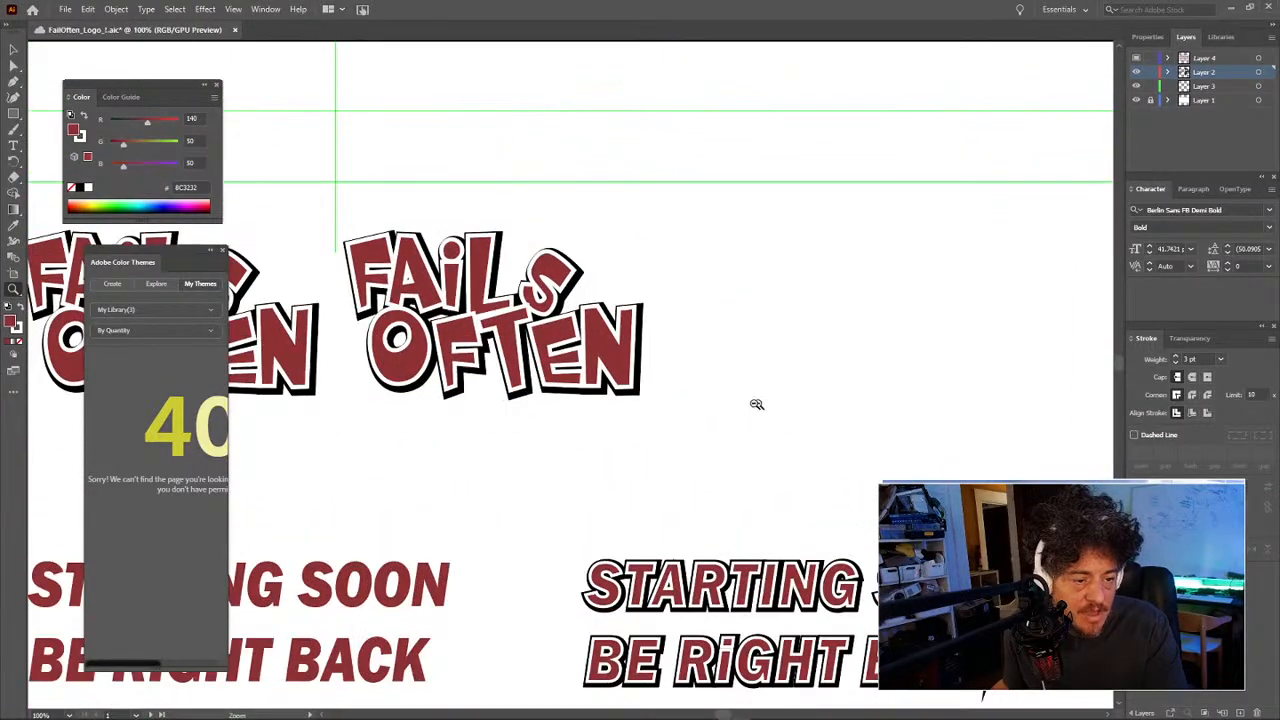
{"action": "left_click", "coordinate": [648, 362], "text": "alt"}
{"action": "left_click", "coordinate": [647, 362], "text": "alt"}
{"action": "left_click", "coordinate": [647, 362], "text": "alt"}
{"action": "left_click_drag", "start_coordinate": [566, 353], "coordinate": [834, 374]}
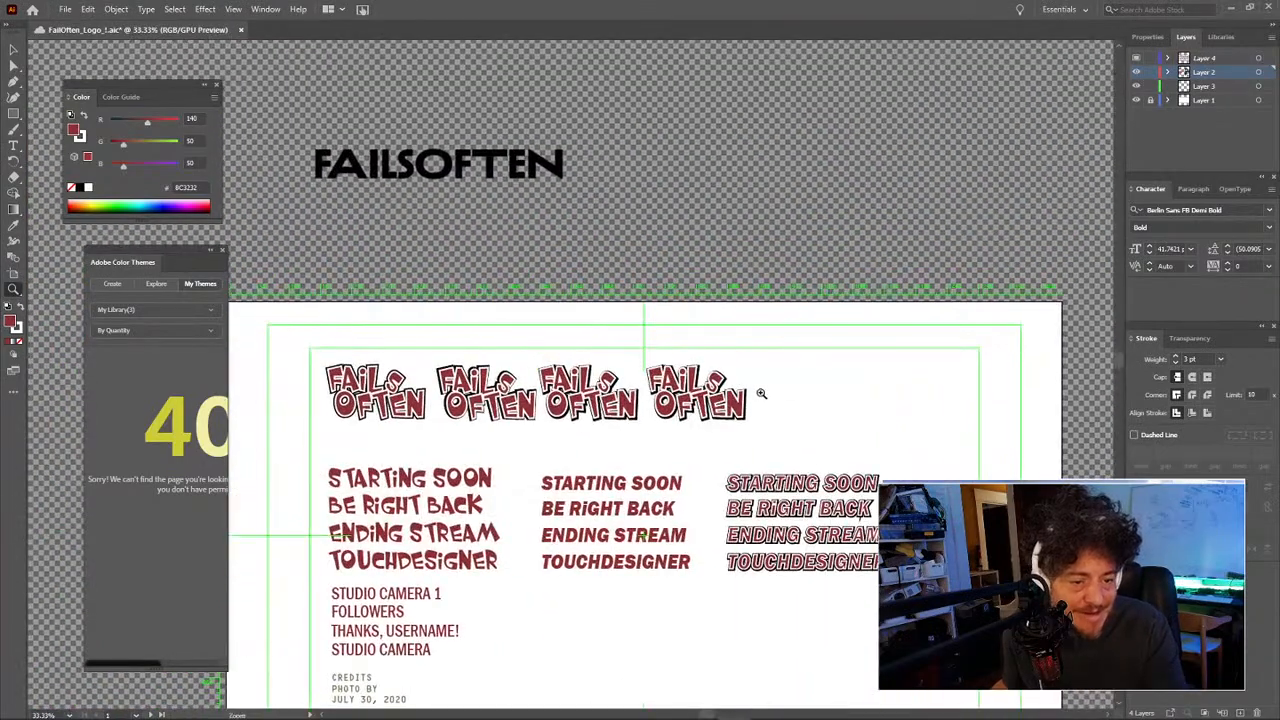
{"action": "left_click", "coordinate": [757, 394]}
{"action": "left_click", "coordinate": [698, 398]}
{"action": "left_click_drag", "start_coordinate": [690, 384], "coordinate": [843, 406]}
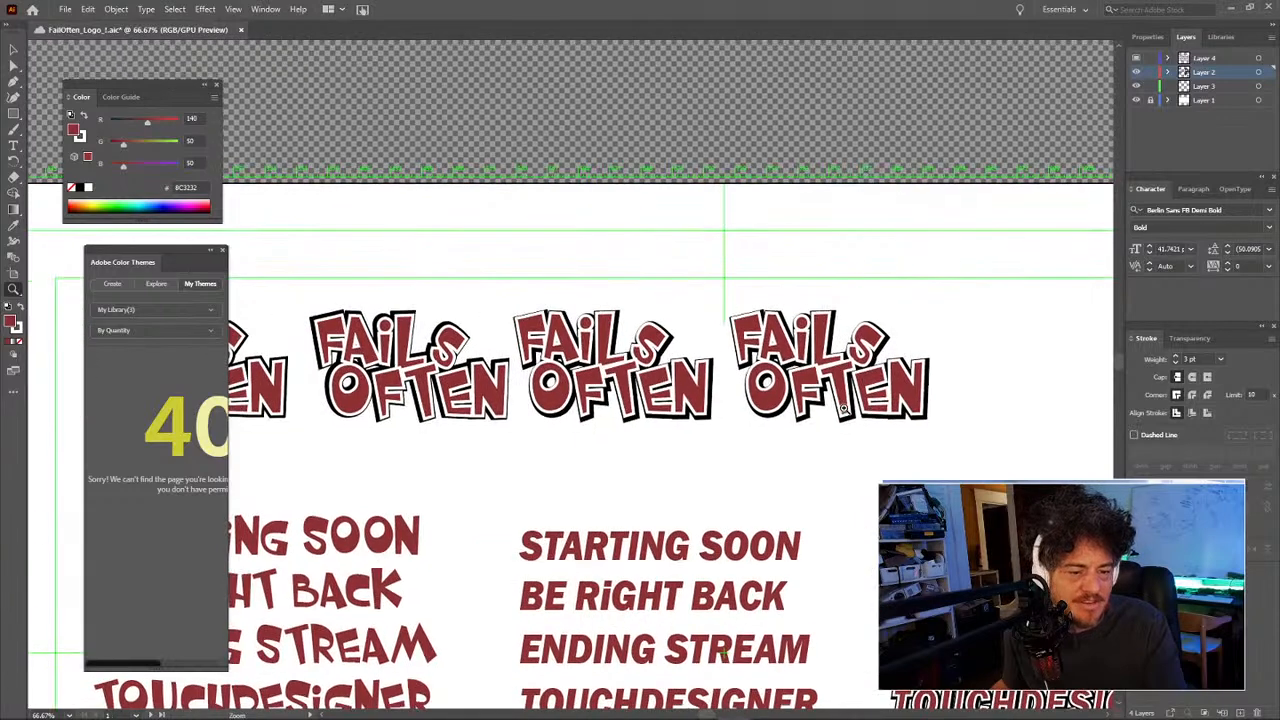
Step: Nudge the fourth FAILS OFTEN logo down and right, then slightly left
{"action": "key", "text": "v"}
{"action": "left_click", "coordinate": [743, 336]}
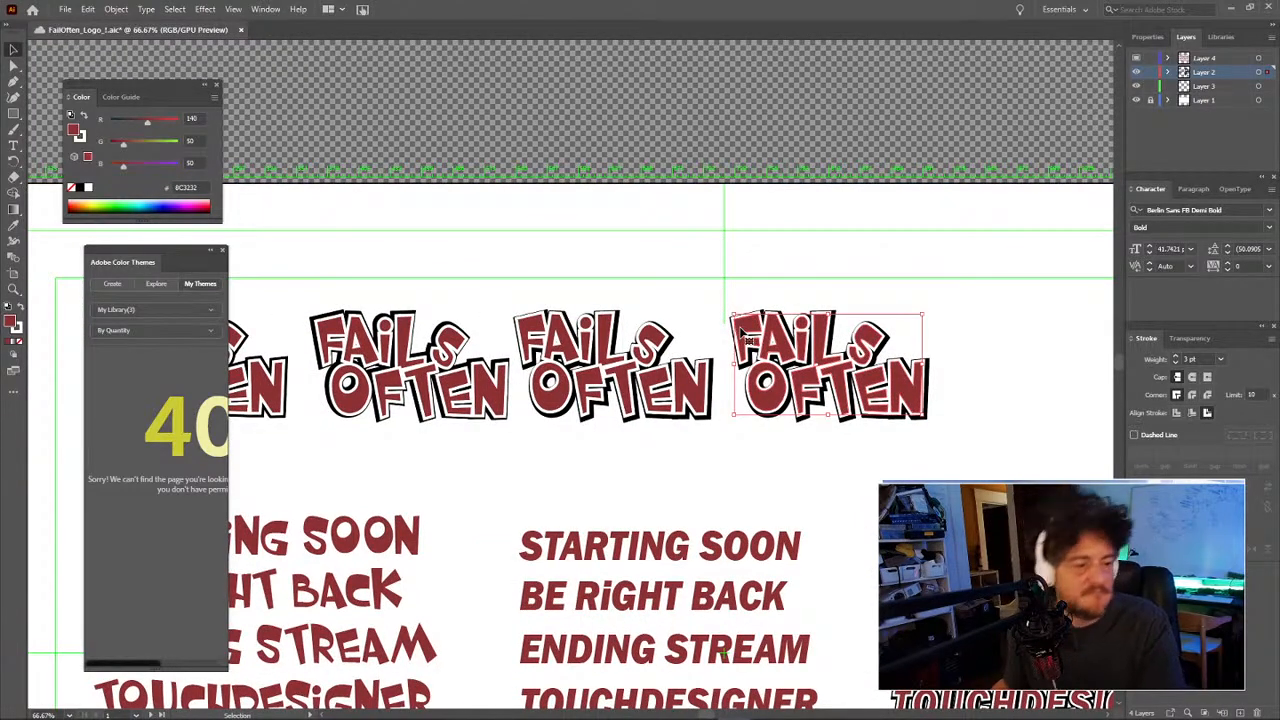
{"action": "key", "text": "Down"}
{"action": "key", "text": "Right"}
{"action": "key", "text": "Down"}
{"action": "key", "text": "Right"}
{"action": "key", "text": "Down"}
{"action": "key", "text": "Down"}
{"action": "key", "text": "Down"}
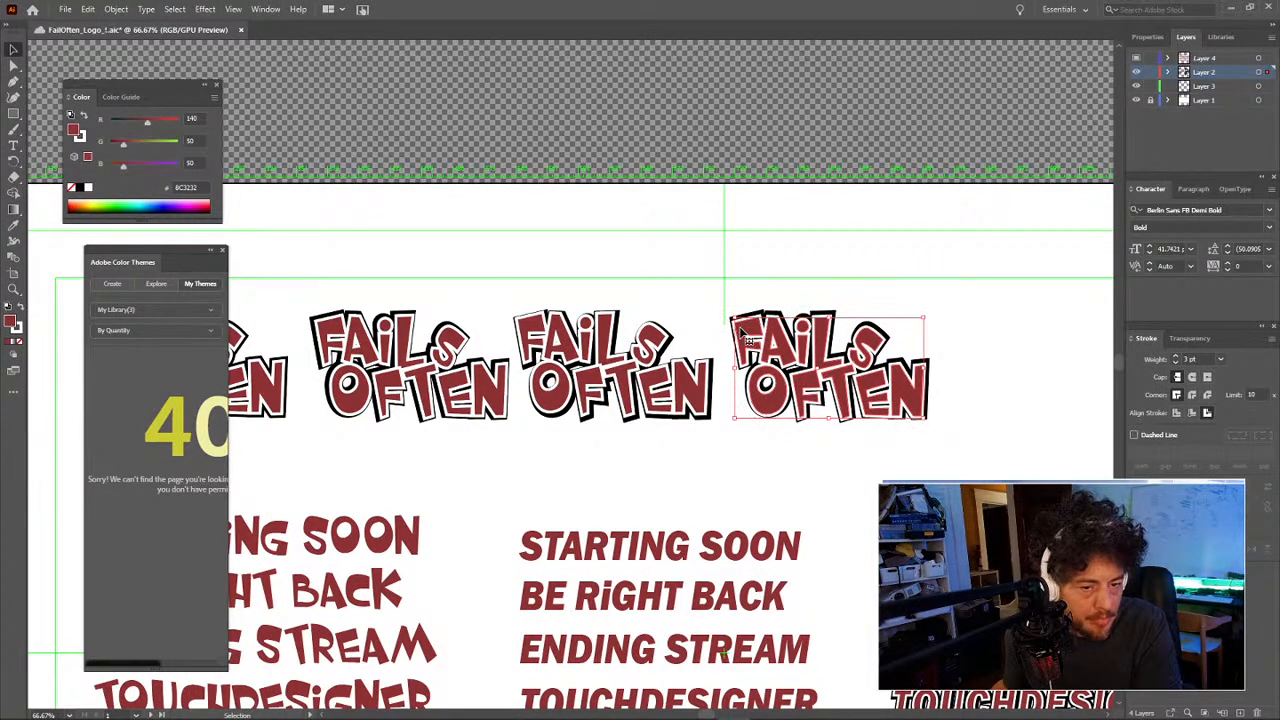
{"action": "key", "text": "Left"}
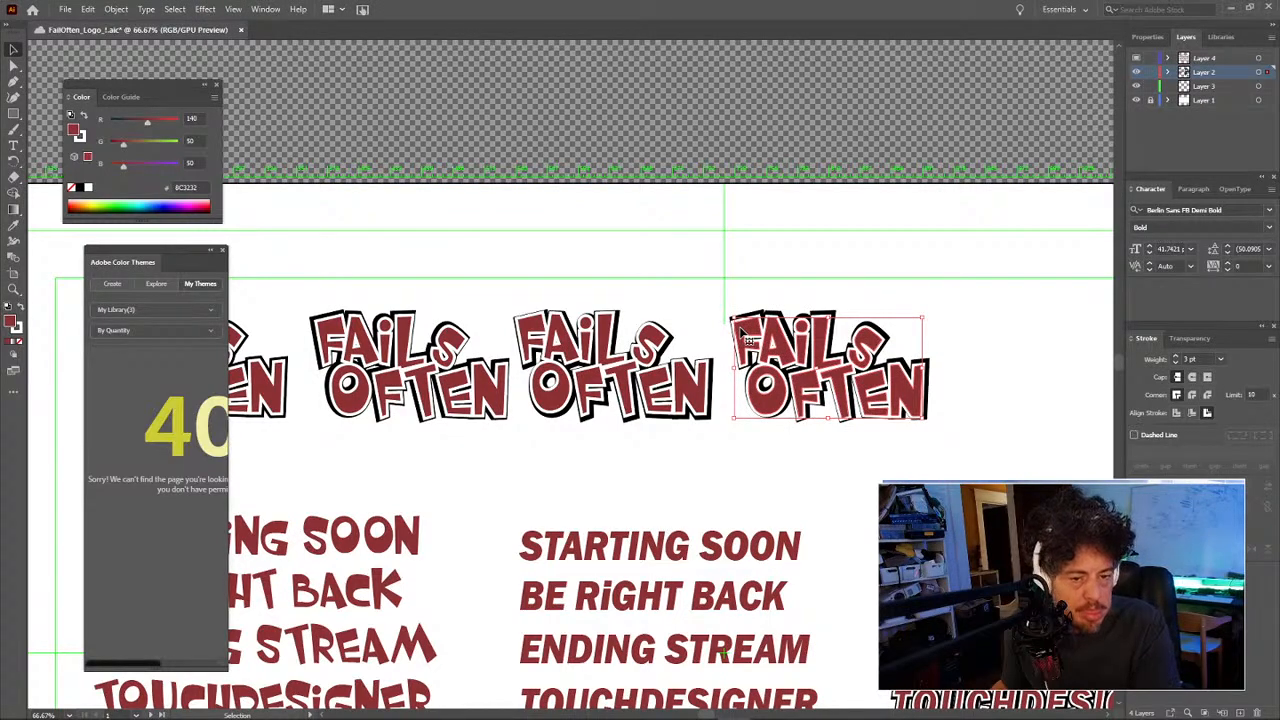
{"action": "left_click", "coordinate": [980, 320]}
Step: Drag a fifth logo copy to the right end of the row
{"action": "left_click_drag", "start_coordinate": [895, 398], "coordinate": [1025, 382]}
{"action": "key", "text": "z"}
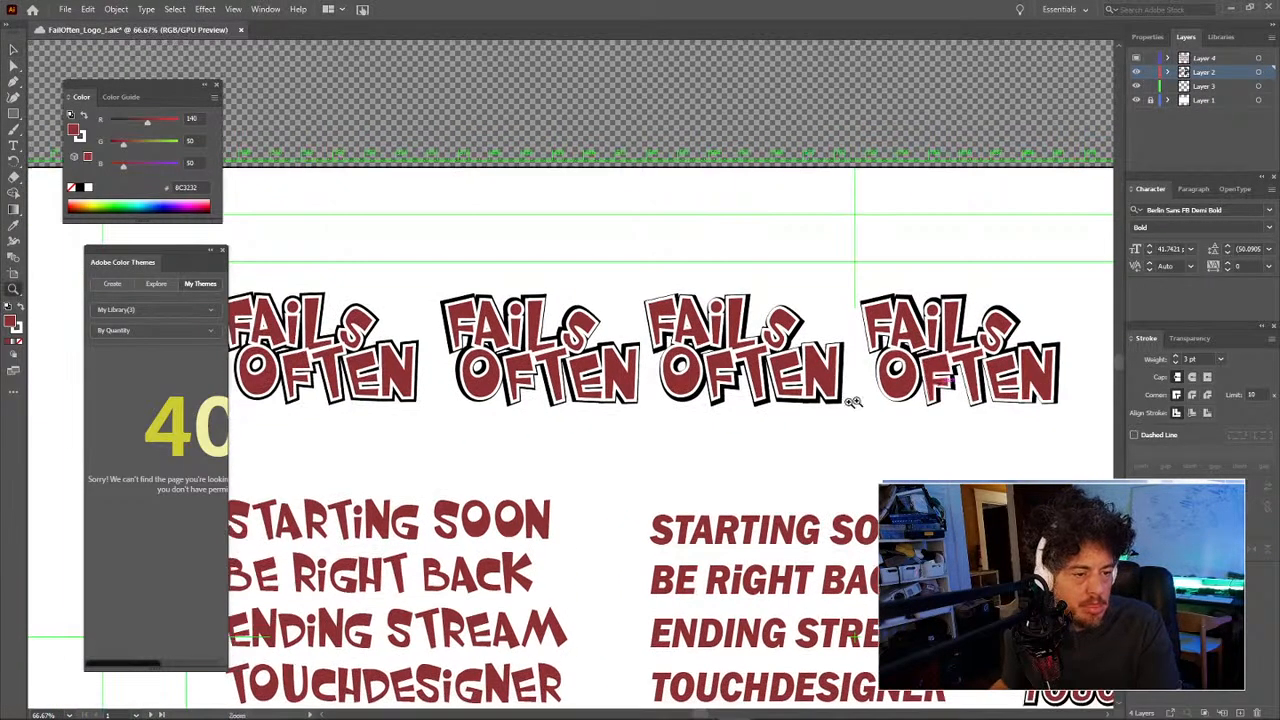
{"action": "left_click", "coordinate": [834, 406], "text": "alt"}
{"action": "left_click", "coordinate": [677, 374], "text": "alt"}
{"action": "mouse_move", "coordinate": [835, 396]}
{"action": "left_mouse_down"}
{"action": "mouse_move", "coordinate": [722, 366]}
{"action": "mouse_move", "coordinate": [678, 328]}
{"action": "left_mouse_up"}
{"action": "key", "text": "v"}
{"action": "left_click_drag", "start_coordinate": [741, 380], "coordinate": [825, 384]}
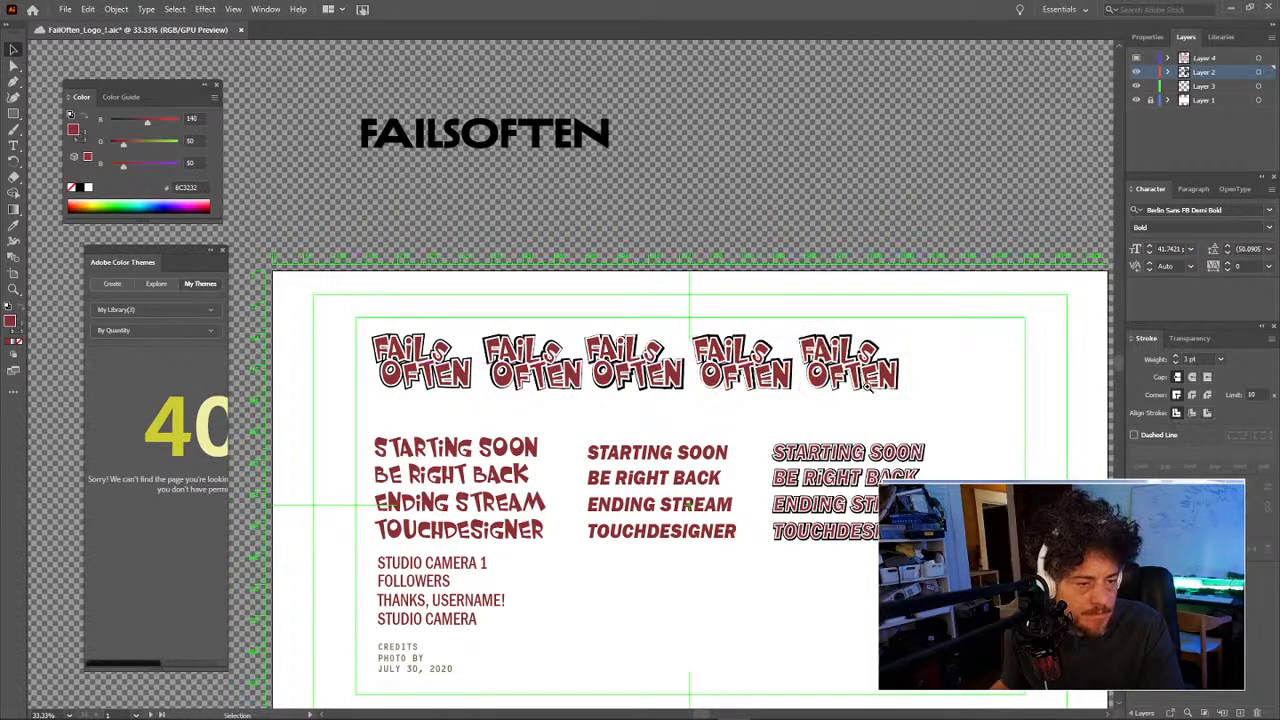
{"action": "key", "text": "z"}
{"action": "left_click", "coordinate": [866, 380]}
Step: Select the fifth FAILS OFTEN logo, nudge it a few pixels right, then deselect to check
{"action": "left_click_drag", "start_coordinate": [609, 338], "coordinate": [880, 348]}
{"action": "left_click_drag", "start_coordinate": [786, 368], "coordinate": [849, 360]}
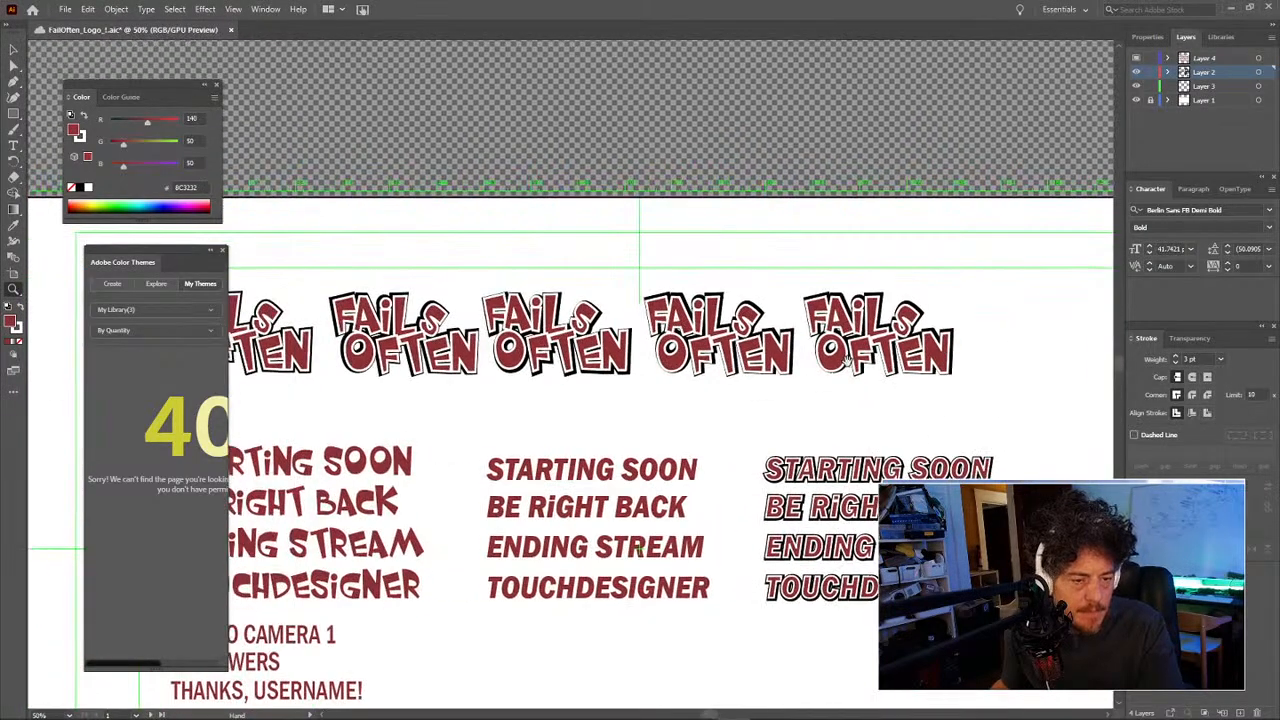
{"action": "key", "text": "v"}
{"action": "left_click", "coordinate": [838, 364]}
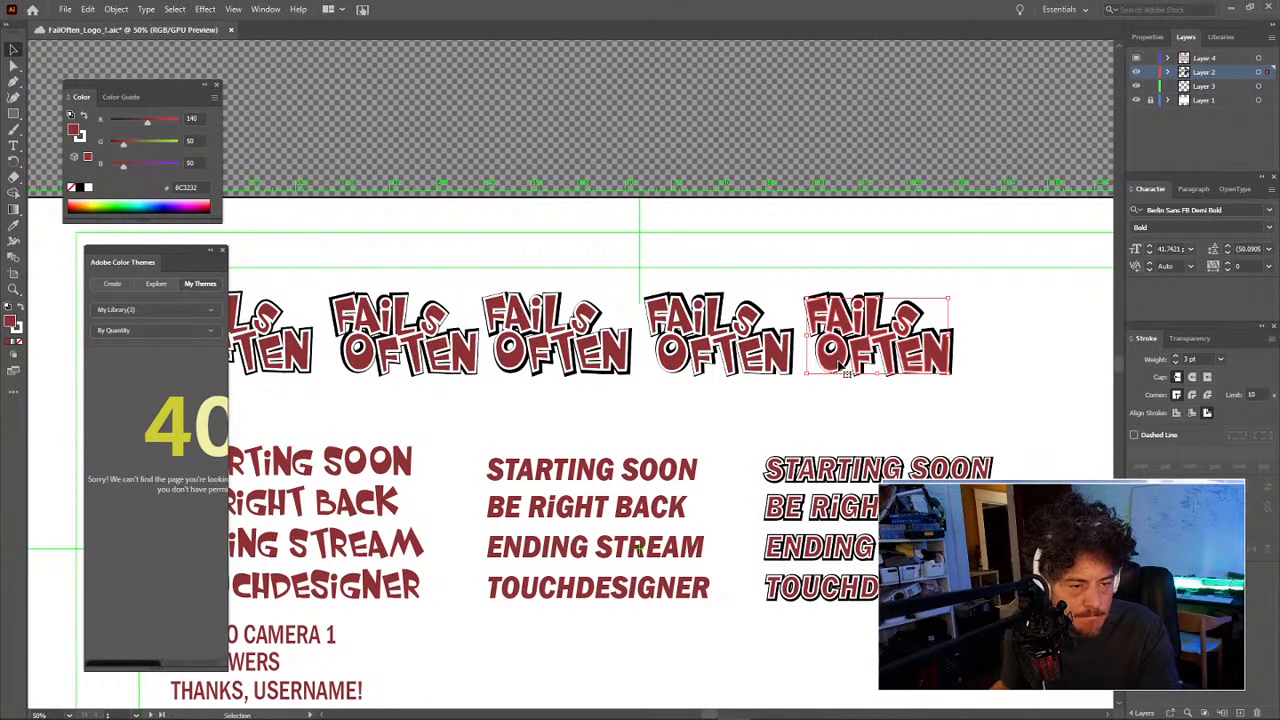
{"action": "key", "text": "Right"}
{"action": "key", "text": "Right"}
{"action": "key", "text": "Right"}
{"action": "key", "text": "Right"}
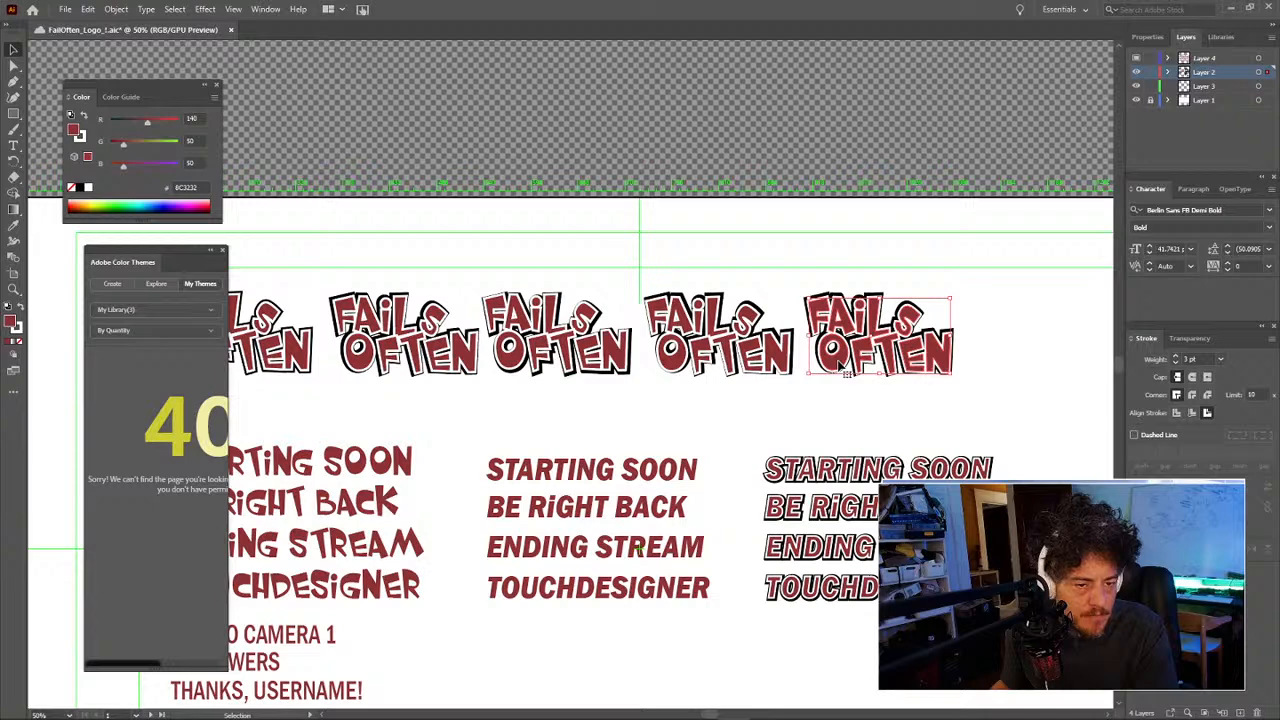
{"action": "key", "text": "Right"}
{"action": "key", "text": "Right"}
{"action": "key", "text": "Right"}
{"action": "key", "text": "Right"}
{"action": "key", "text": "Right"}
{"action": "key", "text": "Right"}
{"action": "key", "text": "Right"}
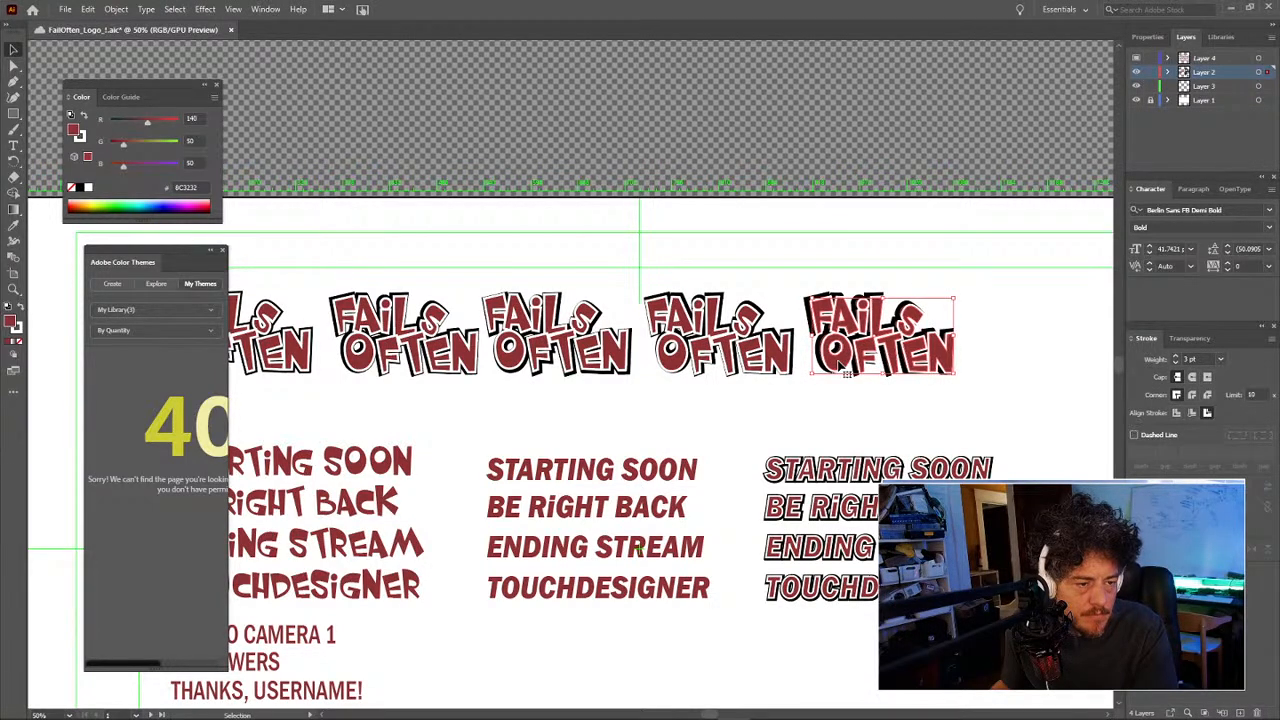
{"action": "key", "text": "Right"}
{"action": "key", "text": "Right"}
{"action": "key", "text": "Right"}
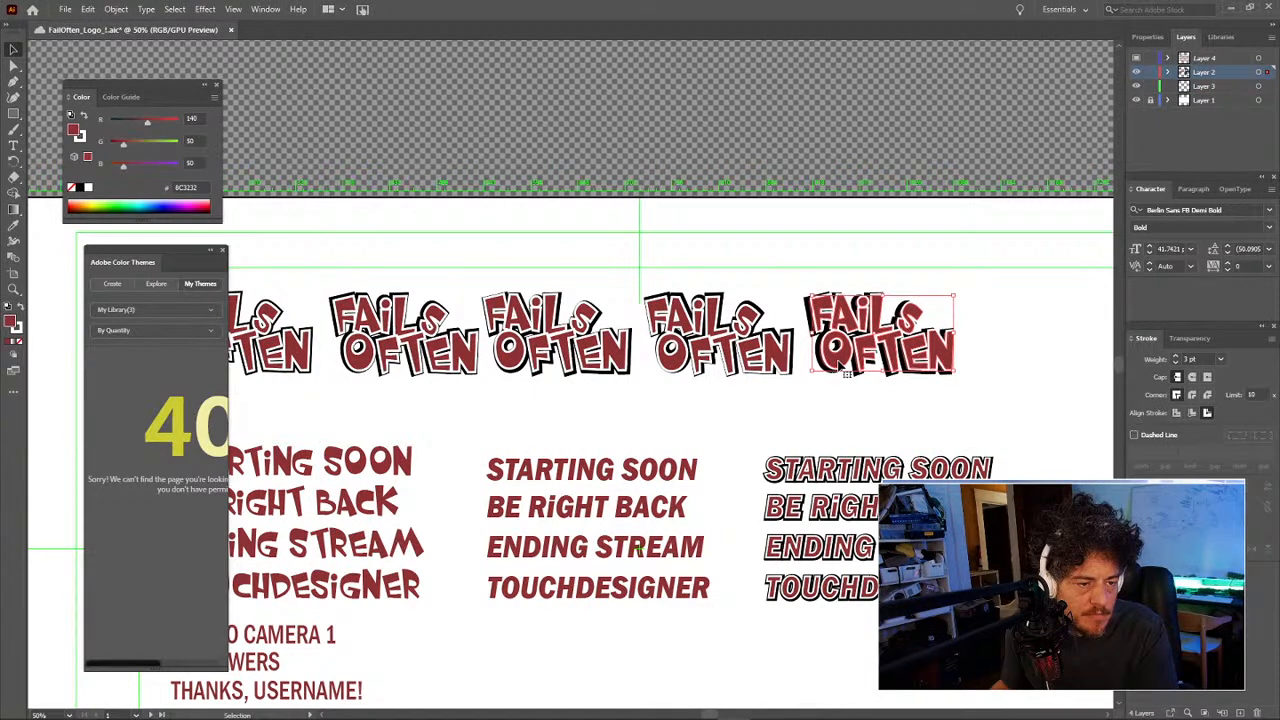
{"action": "key", "text": "Left"}
{"action": "key", "text": "Left"}
{"action": "key", "text": "Left"}
{"action": "key", "text": "Left"}
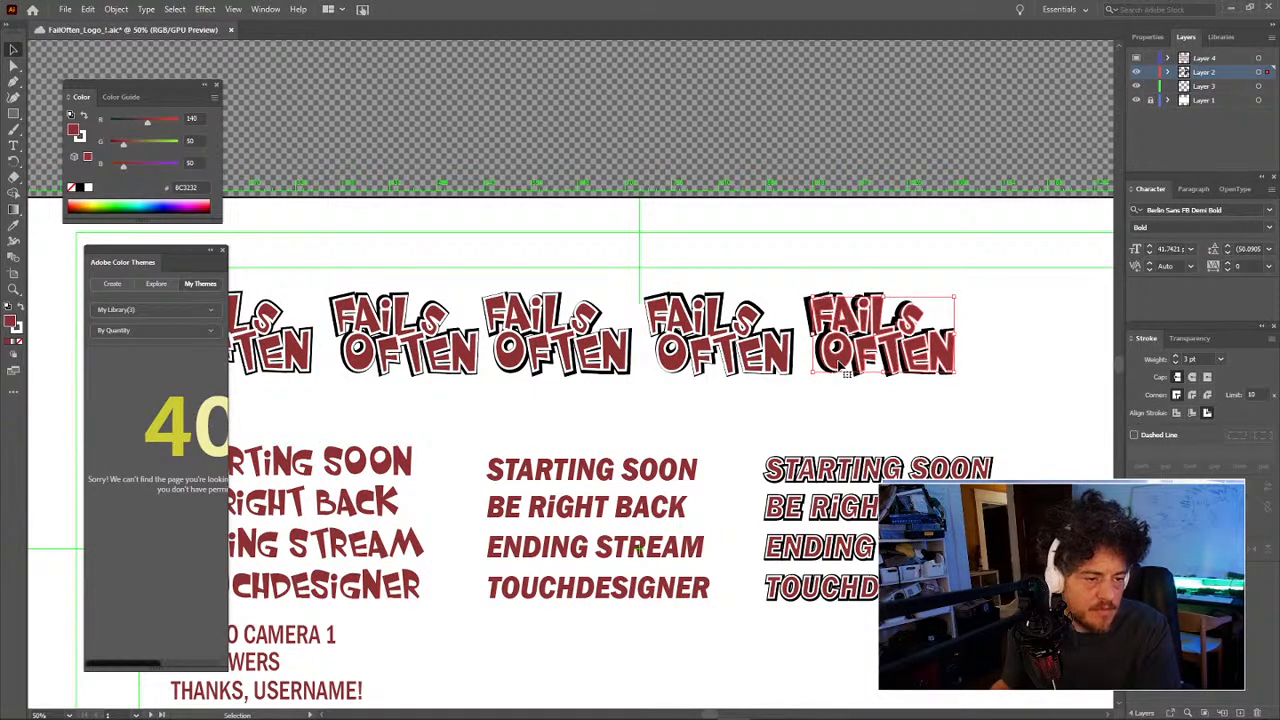
{"action": "left_click", "coordinate": [981, 362]}
Step: Reselect the rightmost logo and nudge it down and left, then deselect to check spacing
{"action": "left_click", "coordinate": [955, 354]}
{"action": "key", "text": "Down"}
{"action": "key", "text": "Down"}
{"action": "key", "text": "Down"}
{"action": "key", "text": "Down"}
{"action": "key", "text": "Left"}
{"action": "key", "text": "Left"}
{"action": "key", "text": "Left"}
{"action": "key", "text": "Left"}
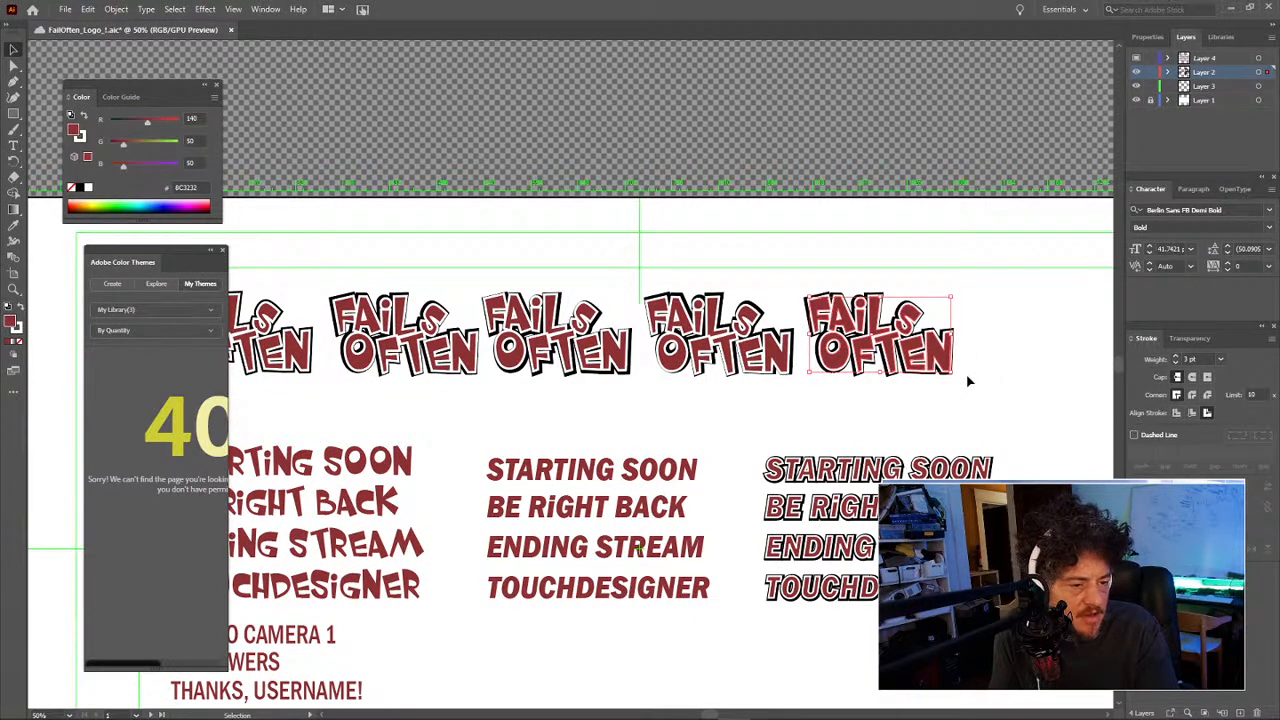
{"action": "key", "text": "Left"}
{"action": "key", "text": "Left"}
{"action": "key", "text": "Left"}
{"action": "key", "text": "Left"}
{"action": "key", "text": "Left"}
{"action": "key", "text": "Left"}
{"action": "key", "text": "Up"}
{"action": "key", "text": "Up"}
{"action": "left_click", "coordinate": [987, 355]}
Step: Refine the rightmost logo's position with small down, right and left nudges, then deselect
{"action": "left_click", "coordinate": [940, 366]}
{"action": "key", "text": "Down"}
{"action": "key", "text": "Down"}
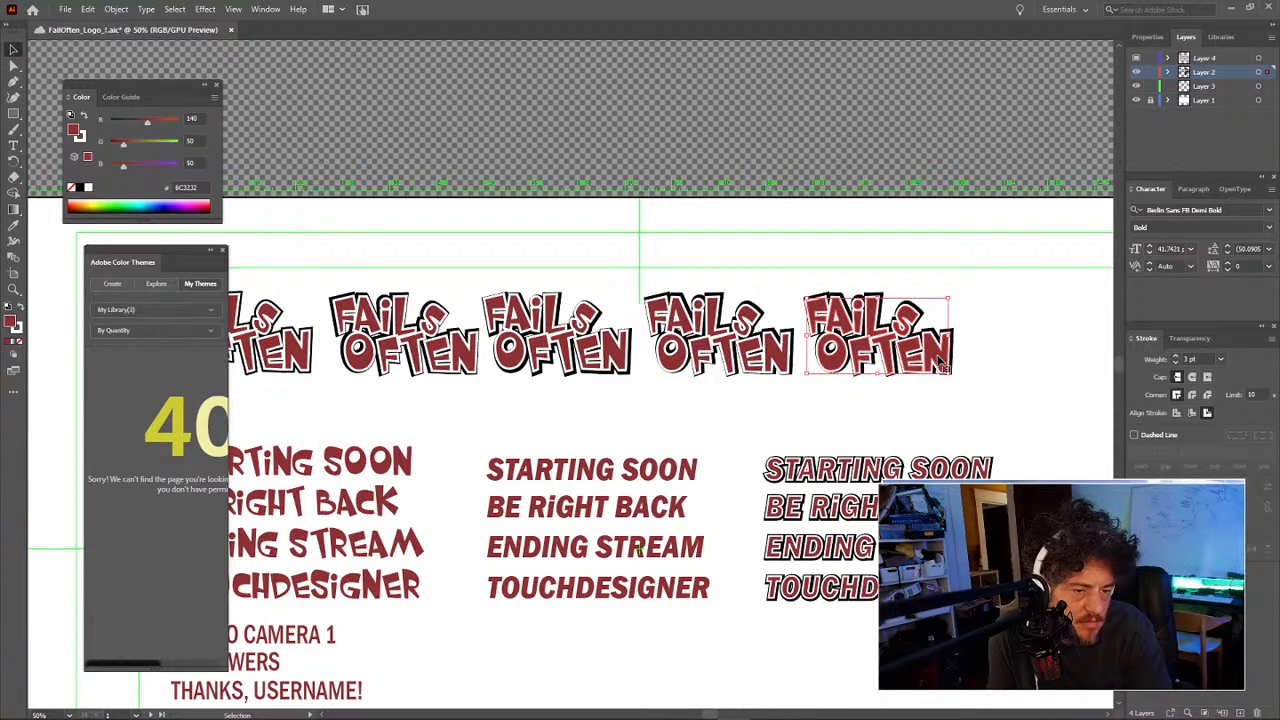
{"action": "key", "text": "Right"}
{"action": "key", "text": "Right"}
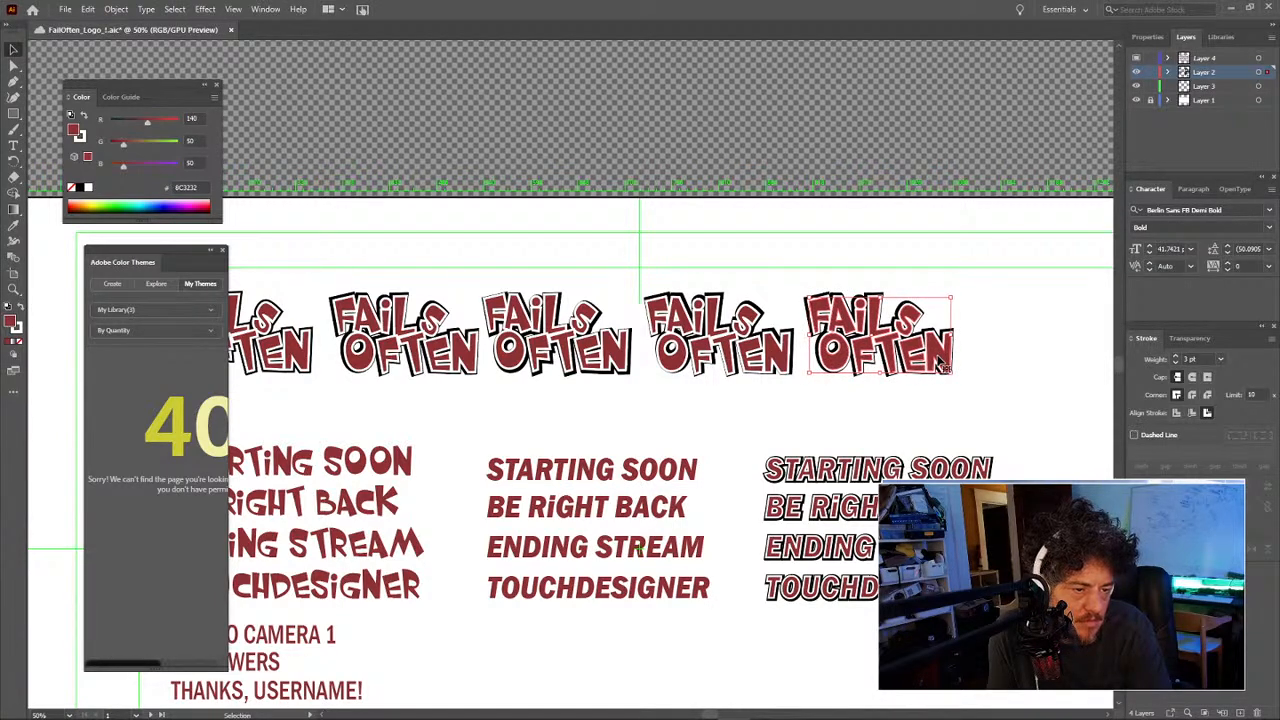
{"action": "key", "text": "Right"}
{"action": "key", "text": "Left"}
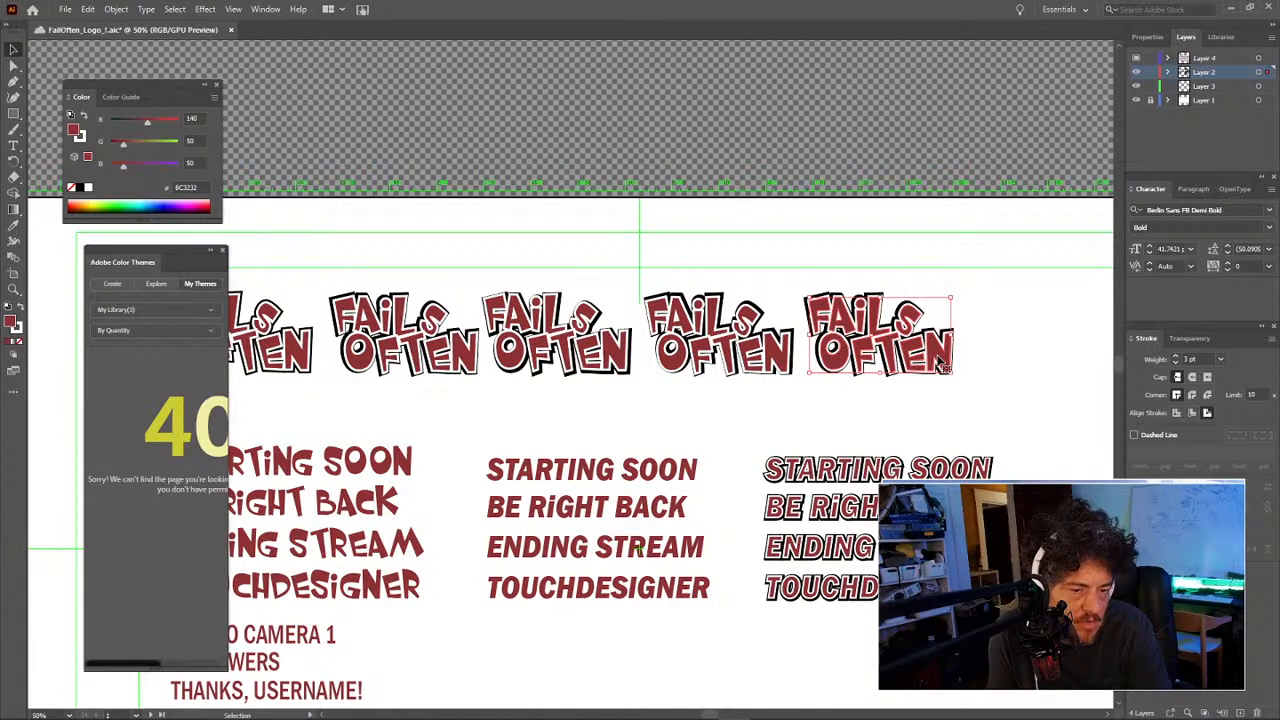
{"action": "key", "text": "Left"}
{"action": "key", "text": "Left"}
{"action": "key", "text": "Left"}
{"action": "key", "text": "Down"}
{"action": "key", "text": "Down"}
{"action": "key", "text": "Down"}
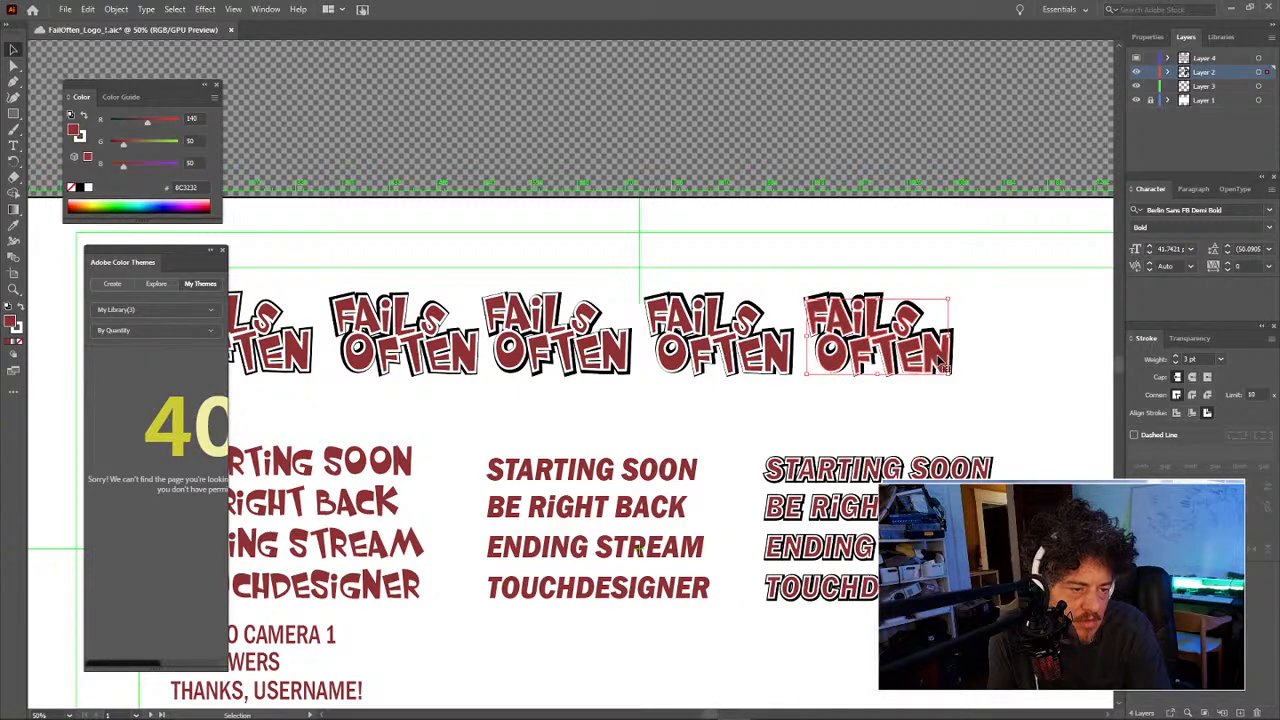
{"action": "left_click", "coordinate": [1029, 325]}
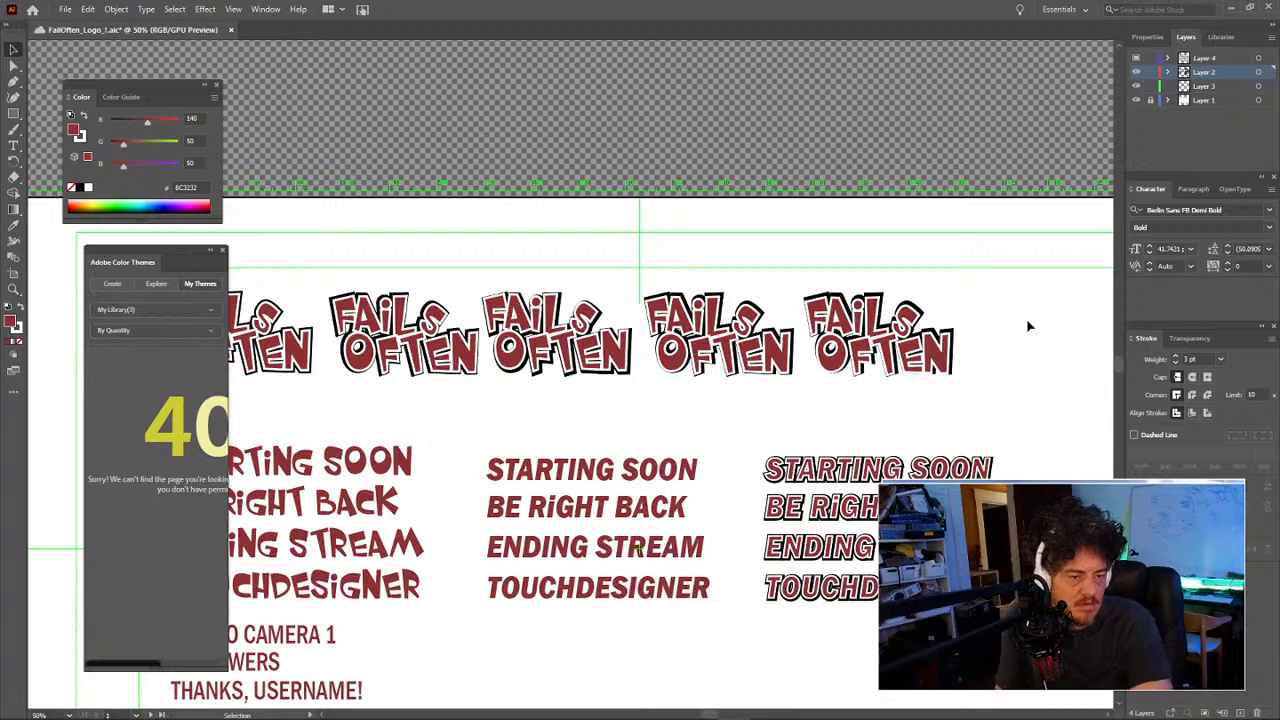
Step: Give the rightmost logo final up-and-right pixel nudges until it aligns with the row
{"action": "left_click", "coordinate": [944, 352]}
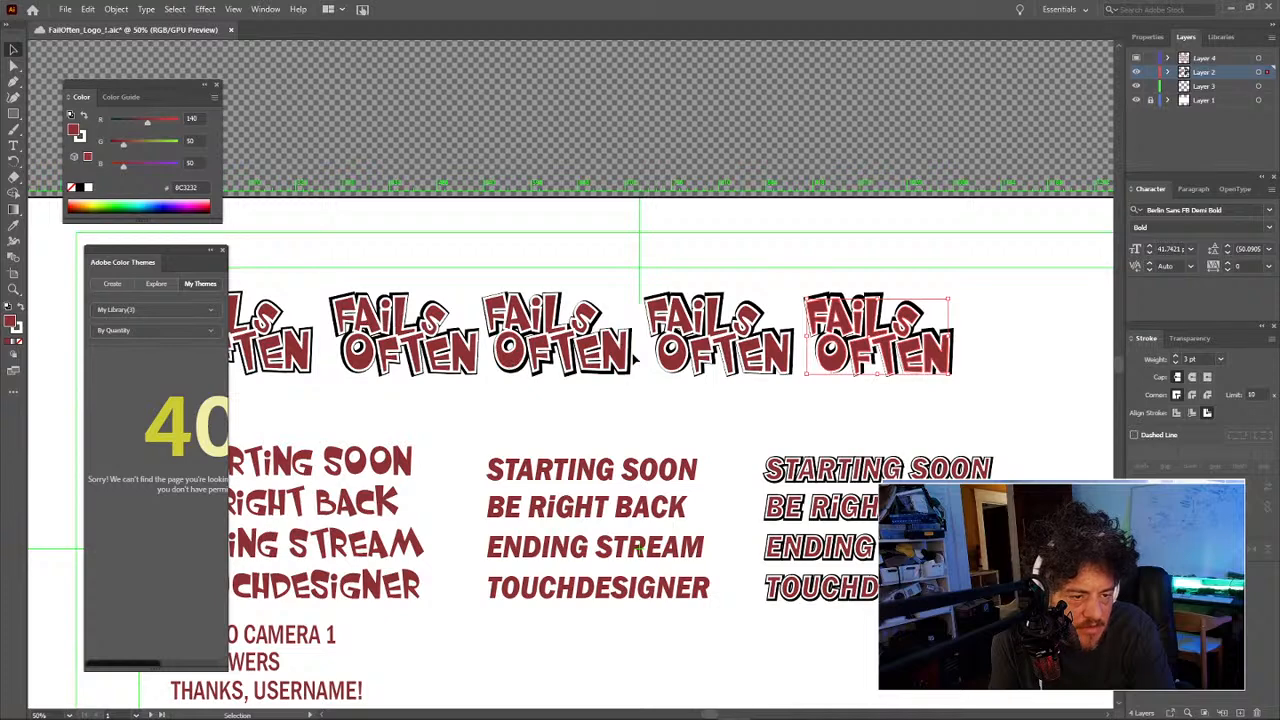
{"action": "key", "text": "Up"}
{"action": "key", "text": "Up"}
{"action": "key", "text": "Right"}
{"action": "key", "text": "Right"}
{"action": "key", "text": "Up"}
{"action": "key", "text": "Up"}
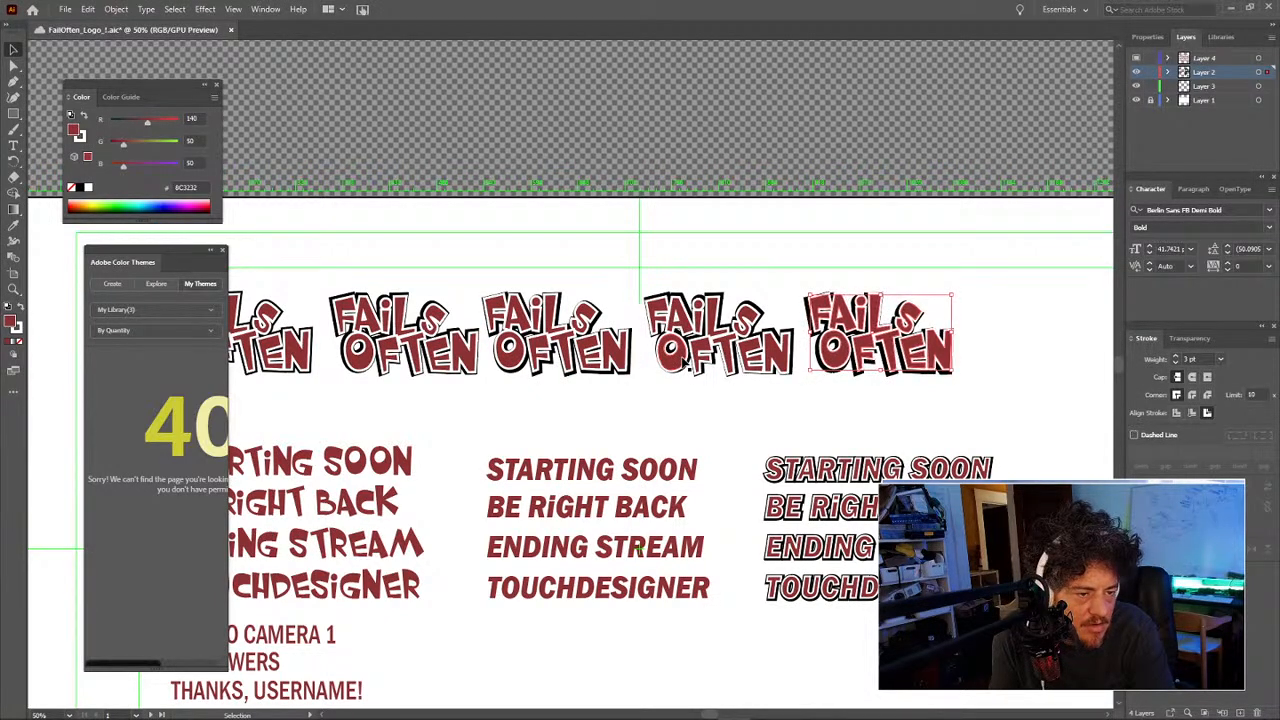
{"action": "key", "text": "Down"}
{"action": "key", "text": "Right"}
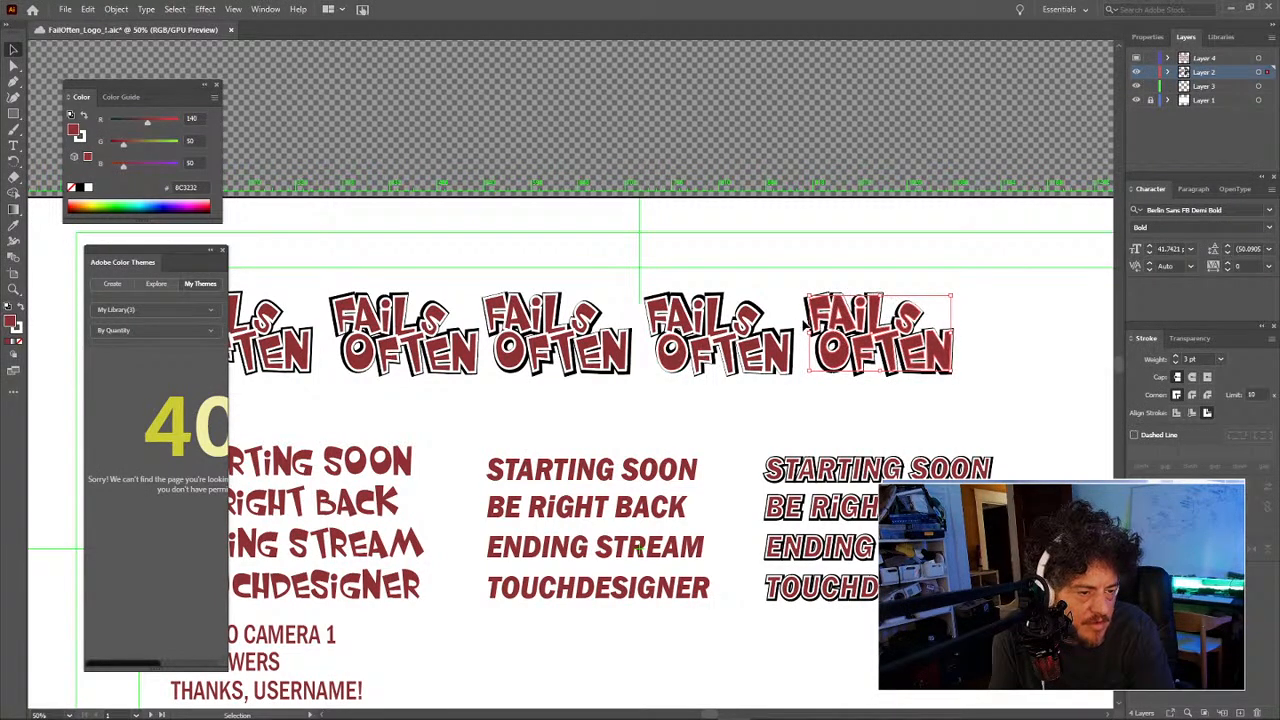
{"action": "left_click", "coordinate": [924, 217]}
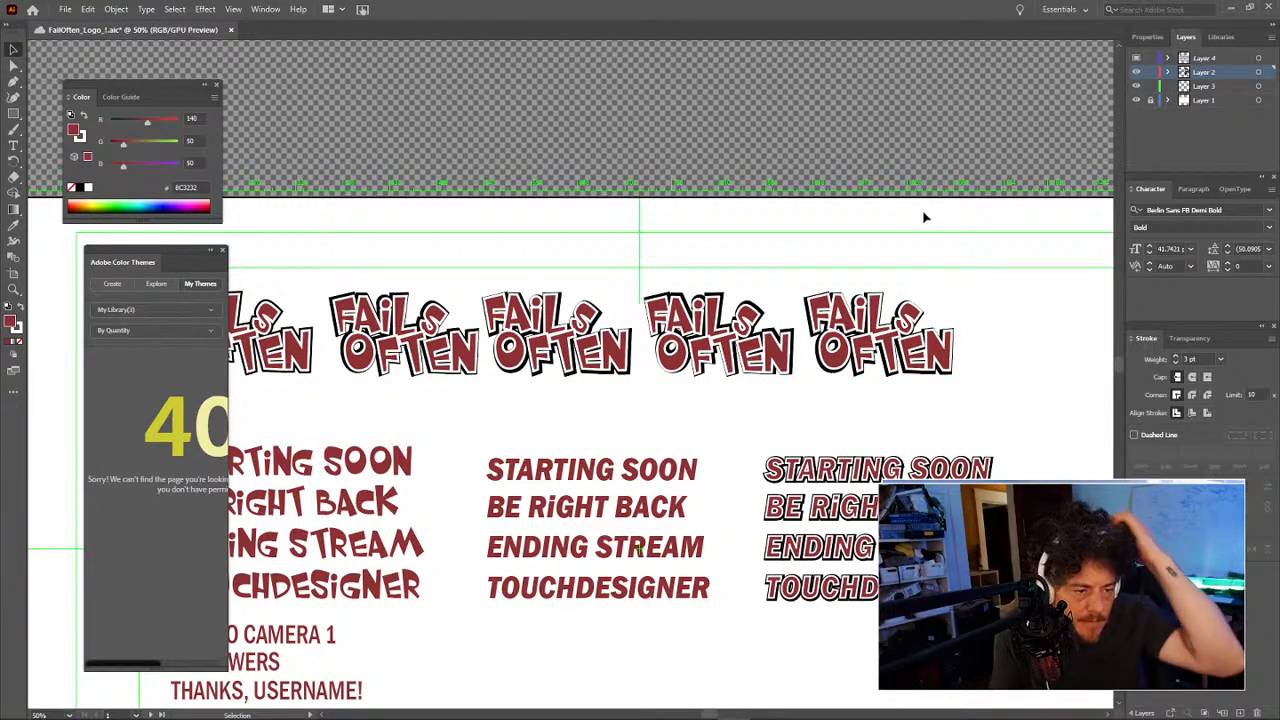
Step: Delete the leftmost logo with a helper rectangle, then slide the remaining four logos left
{"action": "left_click_drag", "start_coordinate": [735, 279], "coordinate": [858, 248]}
{"action": "key", "text": "m"}
{"action": "left_click_drag", "start_coordinate": [281, 224], "coordinate": [440, 362]}
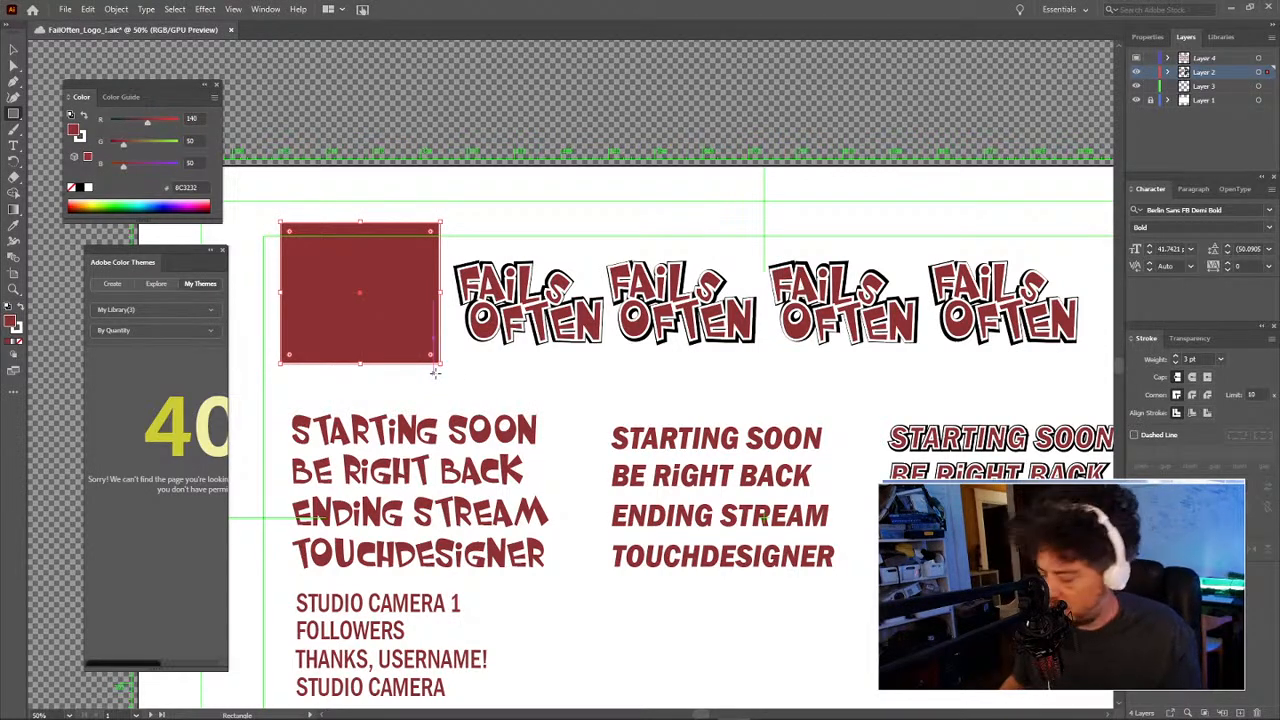
{"action": "key", "text": "v"}
{"action": "left_click_drag", "start_coordinate": [440, 385], "coordinate": [263, 150]}
{"action": "key", "text": "Delete"}
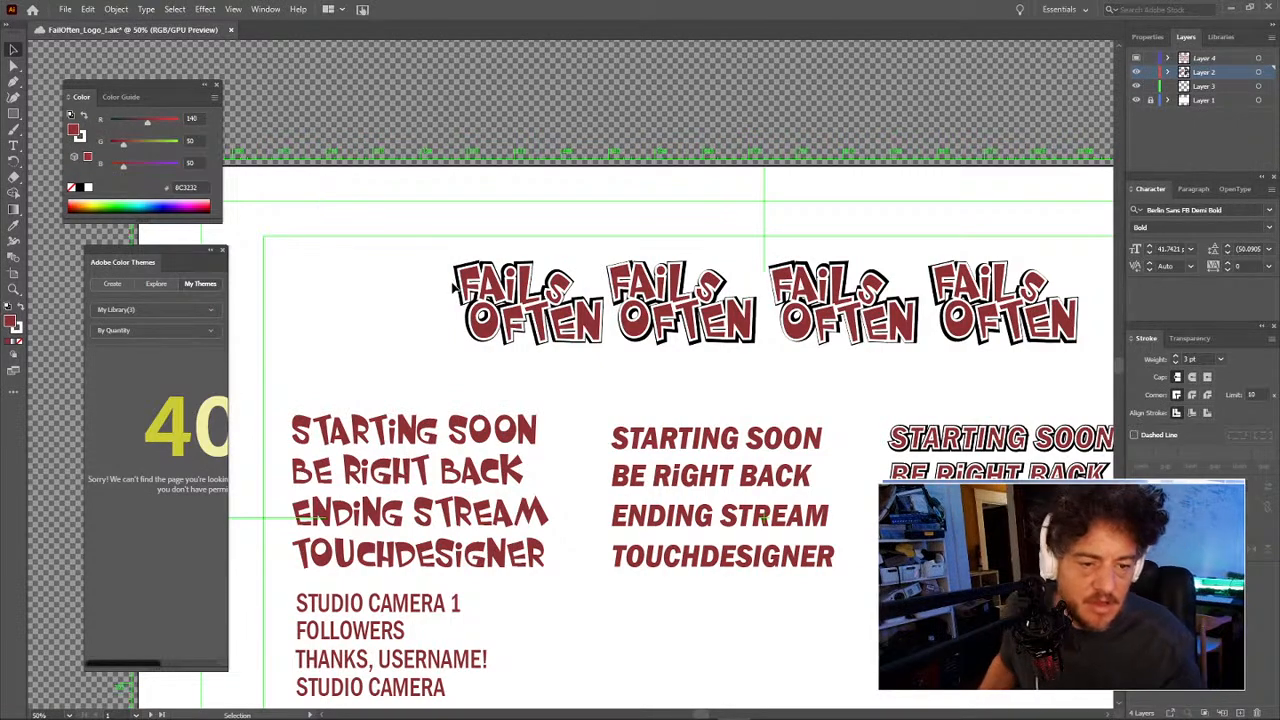
{"action": "left_click_drag", "start_coordinate": [470, 262], "coordinate": [965, 318]}
{"action": "mouse_move", "coordinate": [642, 299]}
{"action": "left_mouse_down"}
{"action": "mouse_move", "coordinate": [817, 295]}
{"action": "mouse_move", "coordinate": [641, 291]}
{"action": "left_mouse_up"}
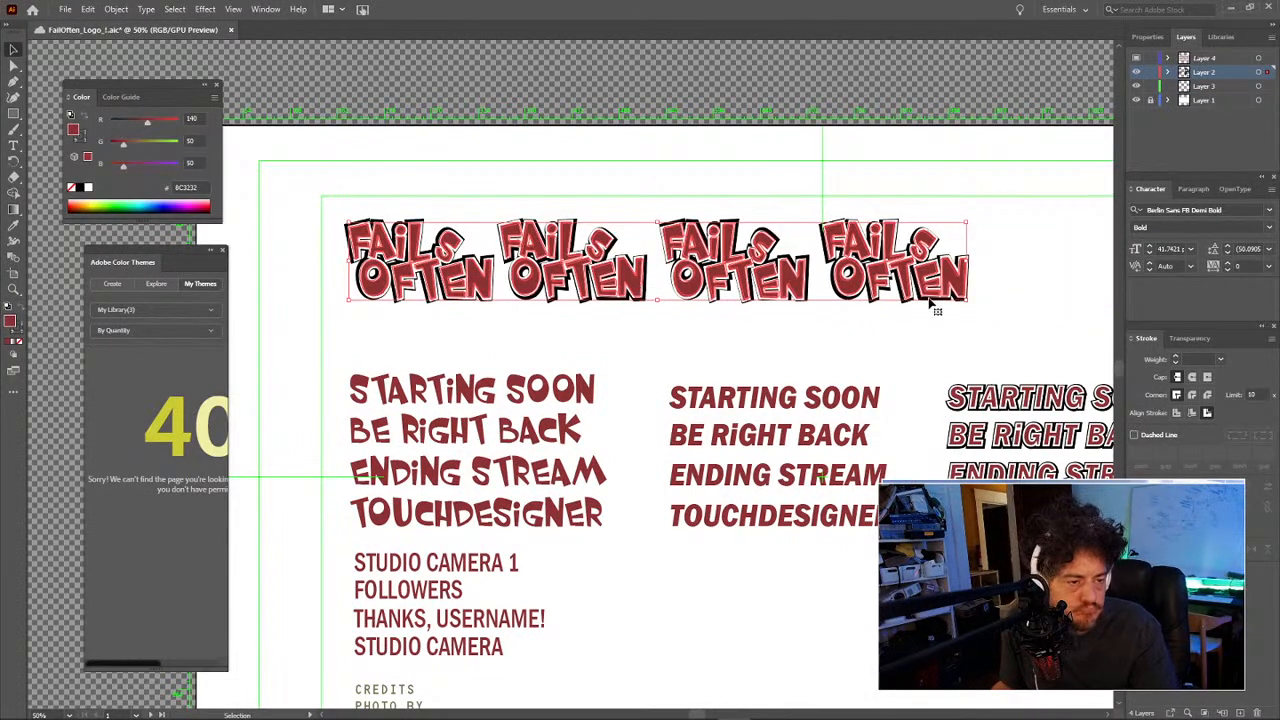
Step: Scale the four-logo row up from its bottom-right corner to span the width
{"action": "left_click_drag", "start_coordinate": [968, 300], "coordinate": [1080, 340]}
{"action": "left_click", "coordinate": [645, 348]}
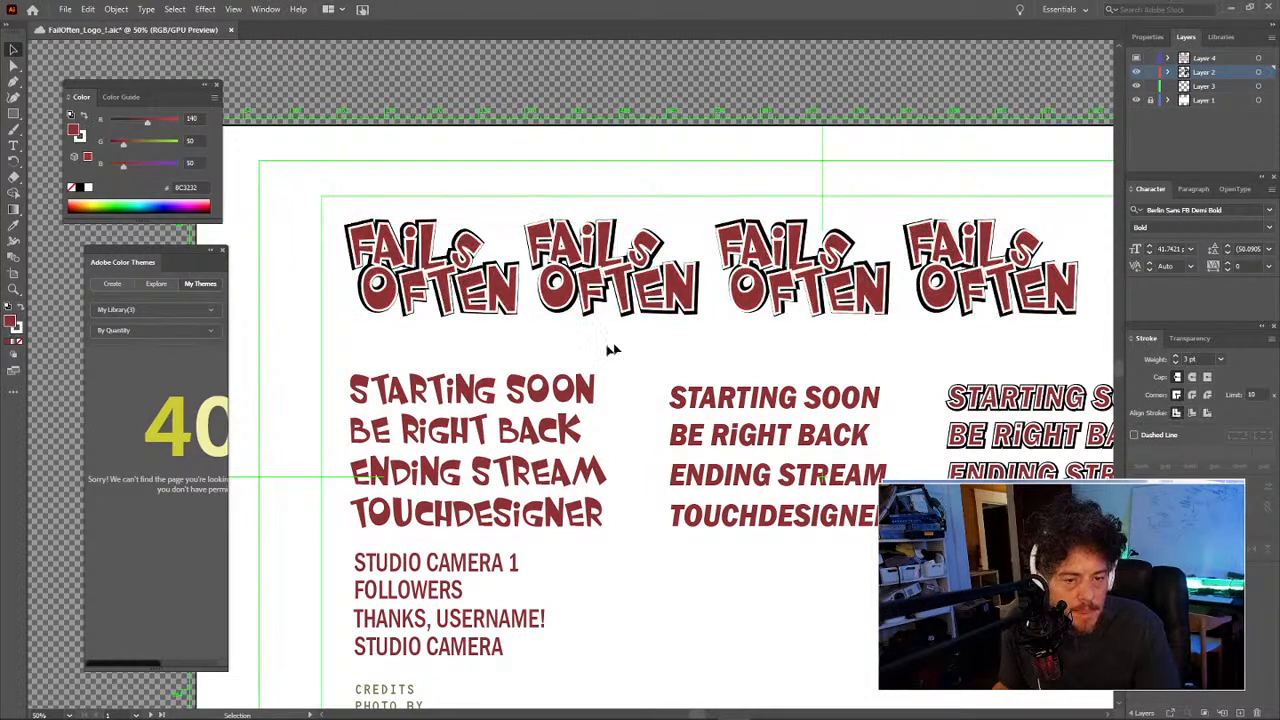
{"action": "left_click_drag", "start_coordinate": [583, 343], "coordinate": [551, 356]}
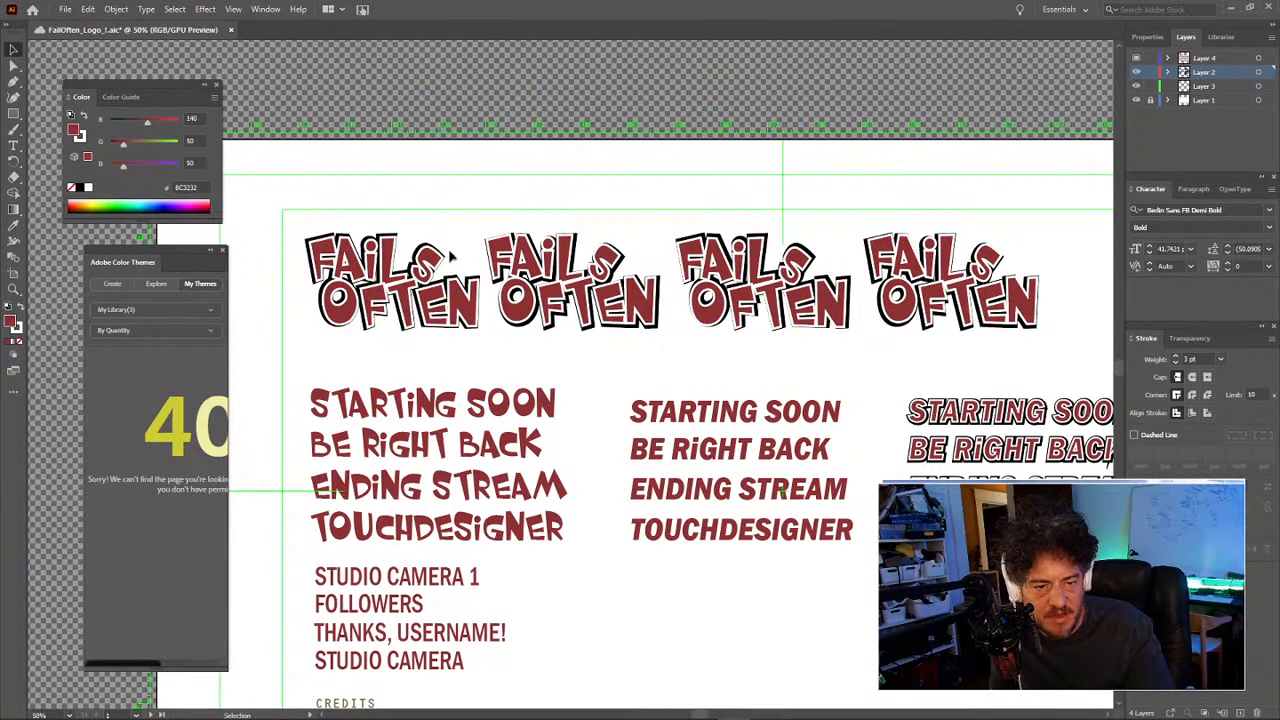
Step: Check the first and fourth logos' bounds, then marquee-select the second logo
{"action": "left_click", "coordinate": [426, 260]}
{"action": "left_click", "coordinate": [426, 216]}
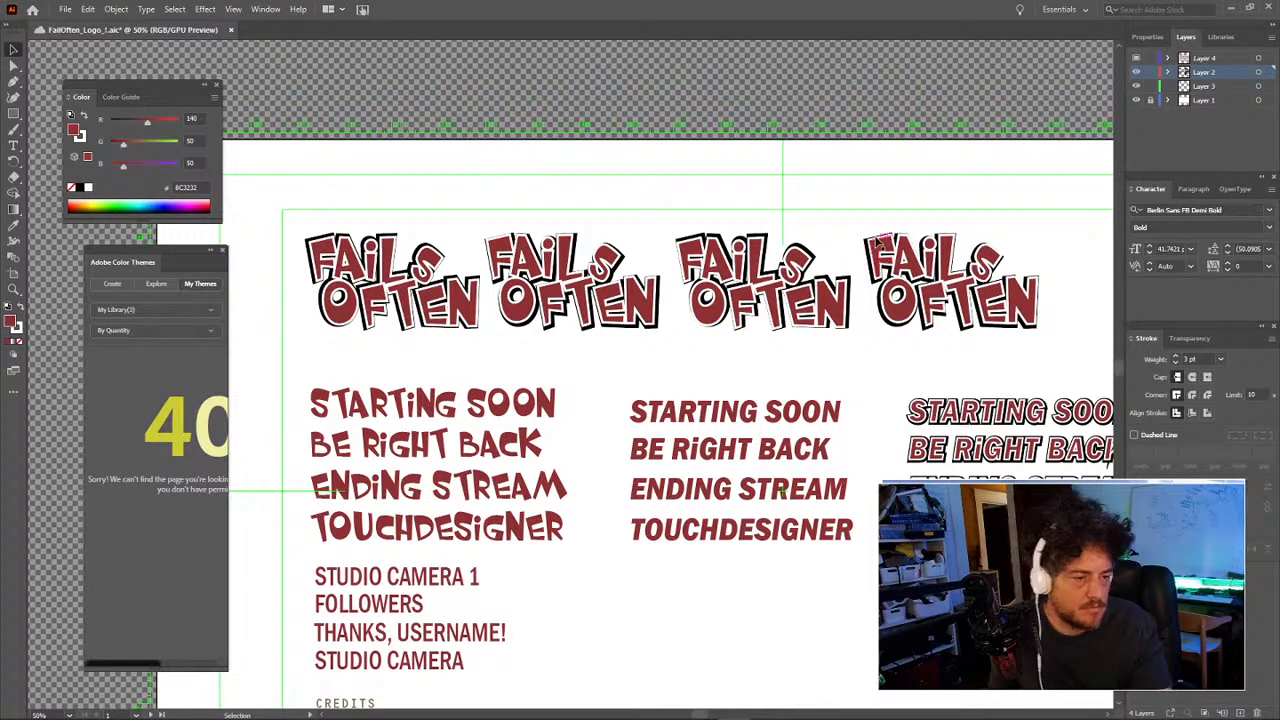
{"action": "left_click", "coordinate": [895, 314]}
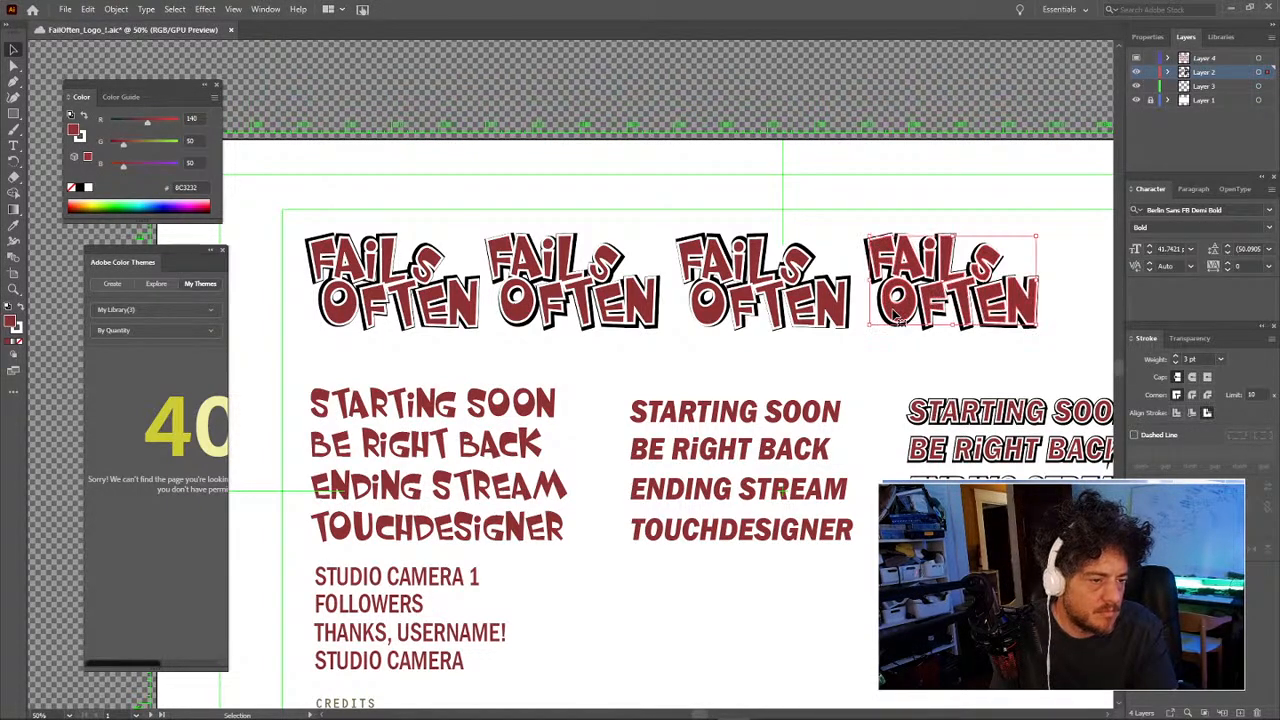
{"action": "left_click", "coordinate": [894, 360]}
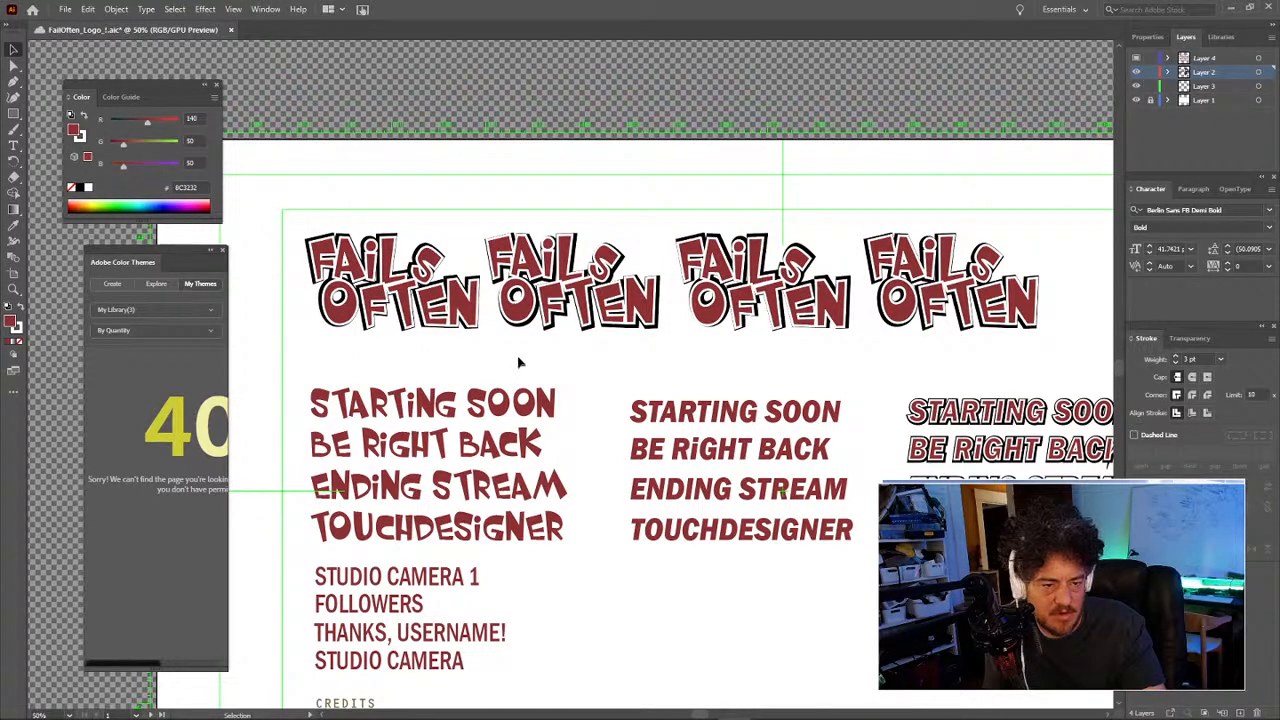
{"action": "mouse_move", "coordinate": [647, 346]}
{"action": "left_mouse_down"}
{"action": "mouse_move", "coordinate": [524, 265]}
{"action": "mouse_move", "coordinate": [488, 221]}
{"action": "left_mouse_up"}
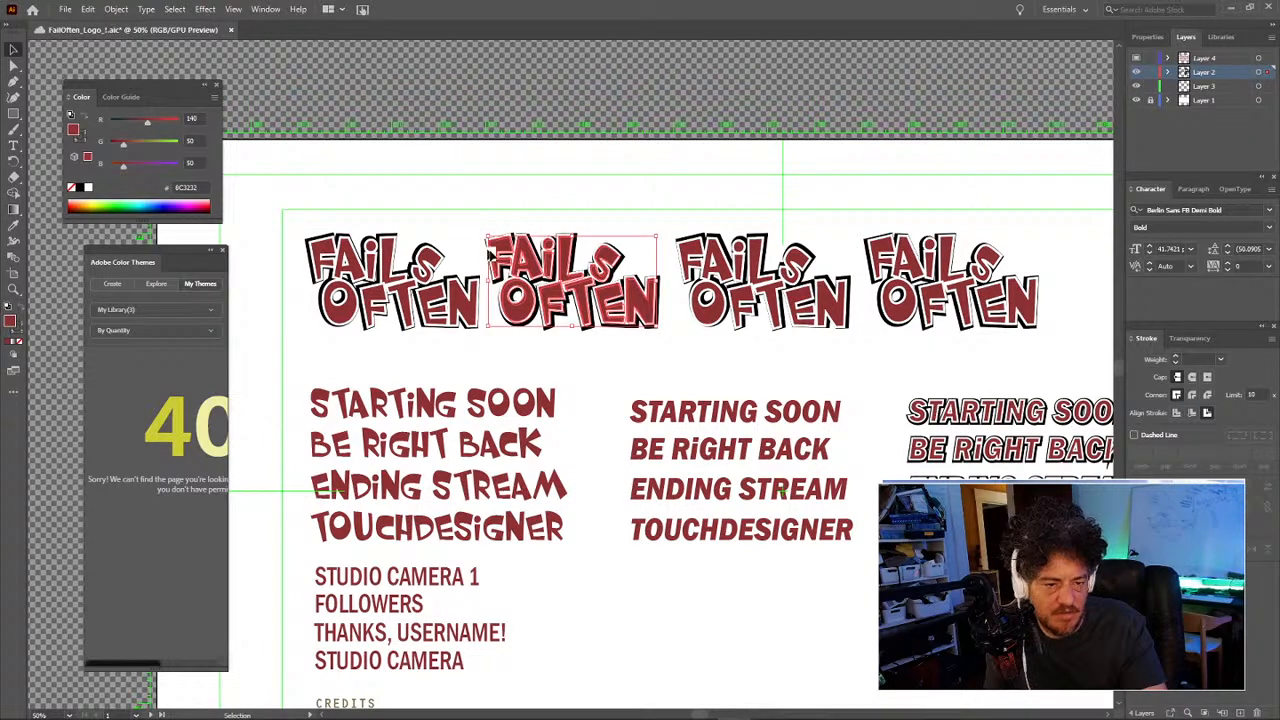
Step: Delete the second FAILS OFTEN logo from the row
{"action": "key", "text": "Delete"}
{"action": "left_click_drag", "start_coordinate": [662, 344], "coordinate": [718, 317]}
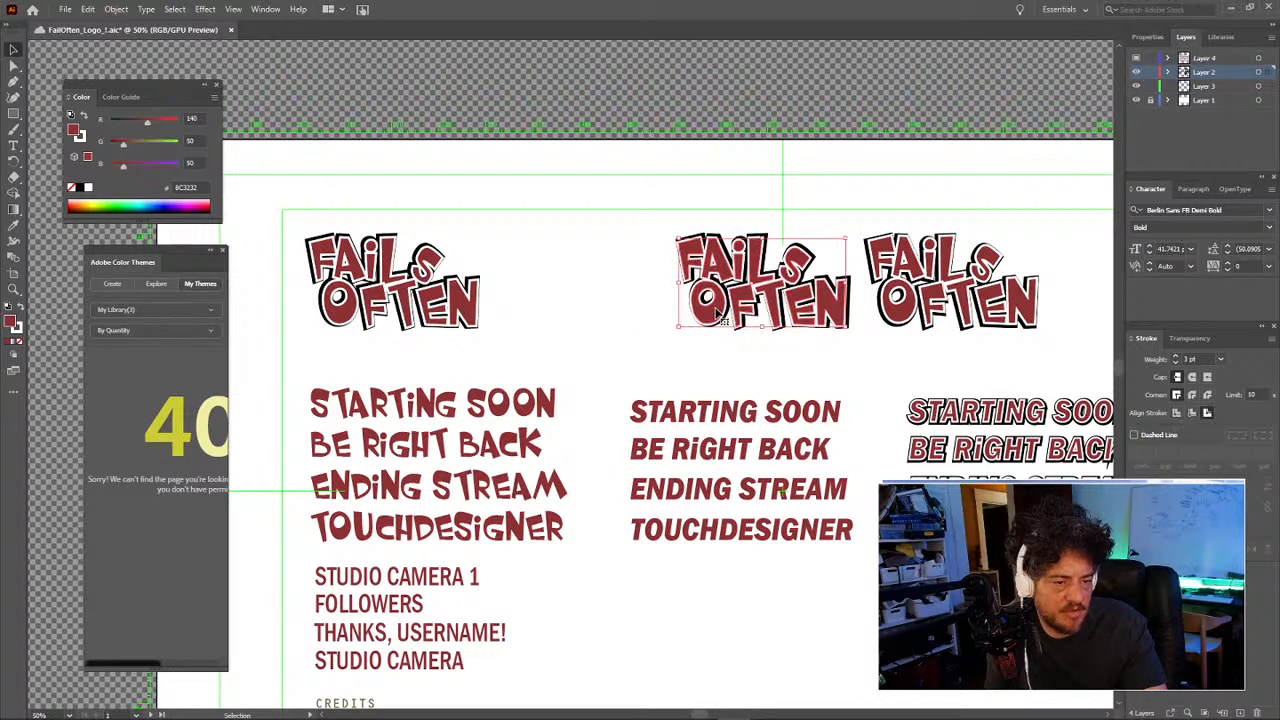
{"action": "left_click", "coordinate": [712, 350]}
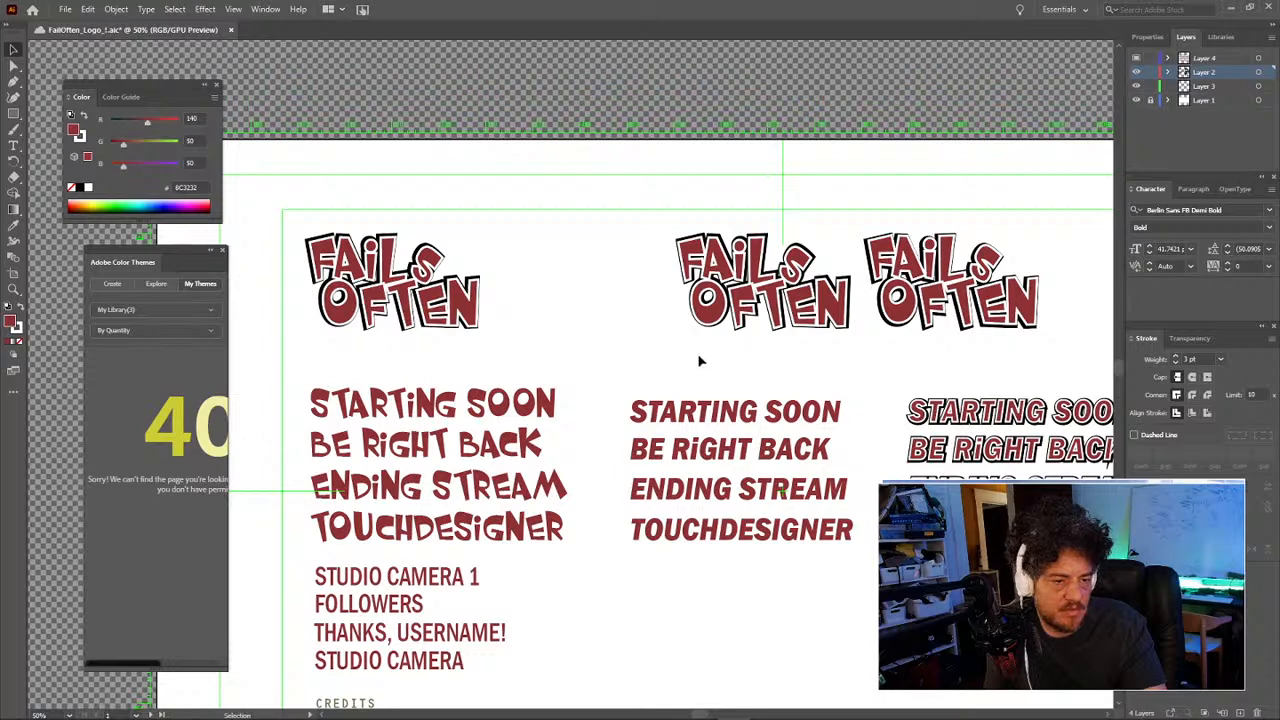
Step: Move the two right-hand logos left to close the gap and check the spacing
{"action": "left_click_drag", "start_coordinate": [678, 349], "coordinate": [1083, 191]}
{"action": "left_click_drag", "start_coordinate": [1025, 312], "coordinate": [812, 313]}
{"action": "left_click", "coordinate": [768, 186]}
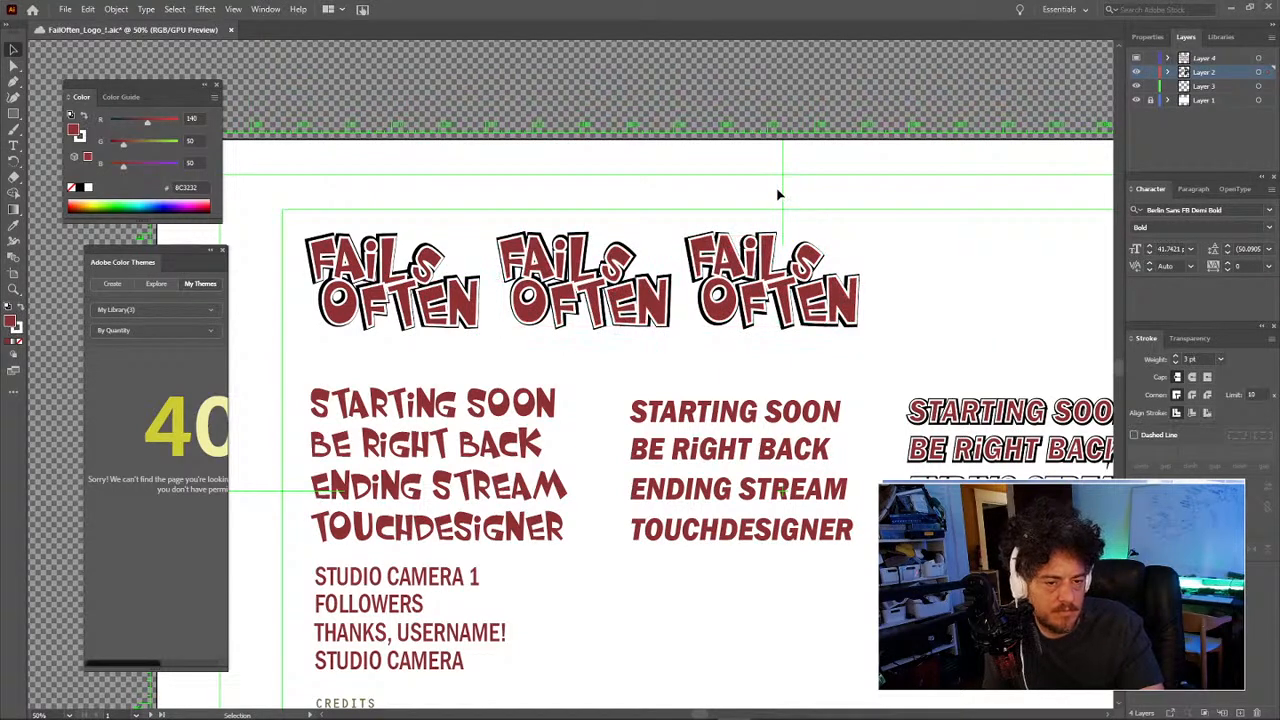
{"action": "left_click_drag", "start_coordinate": [755, 184], "coordinate": [811, 194]}
{"action": "key", "text": "space"}
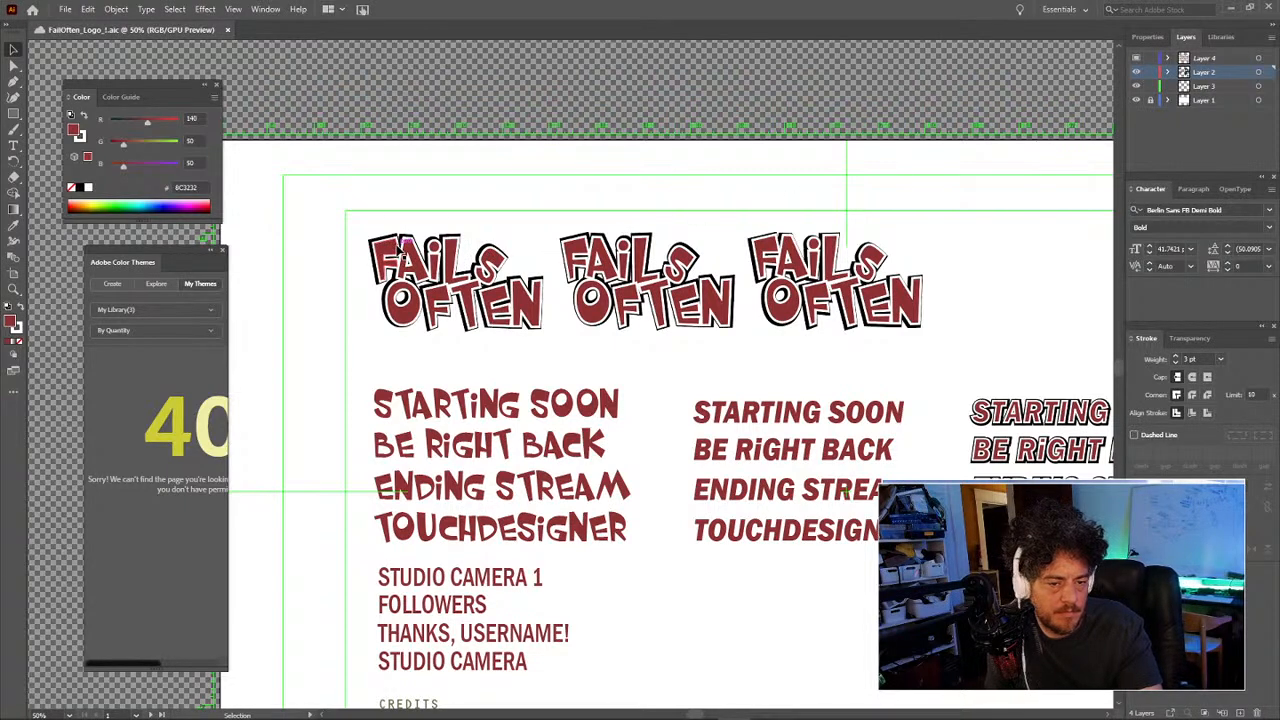
{"action": "left_click", "coordinate": [767, 248]}
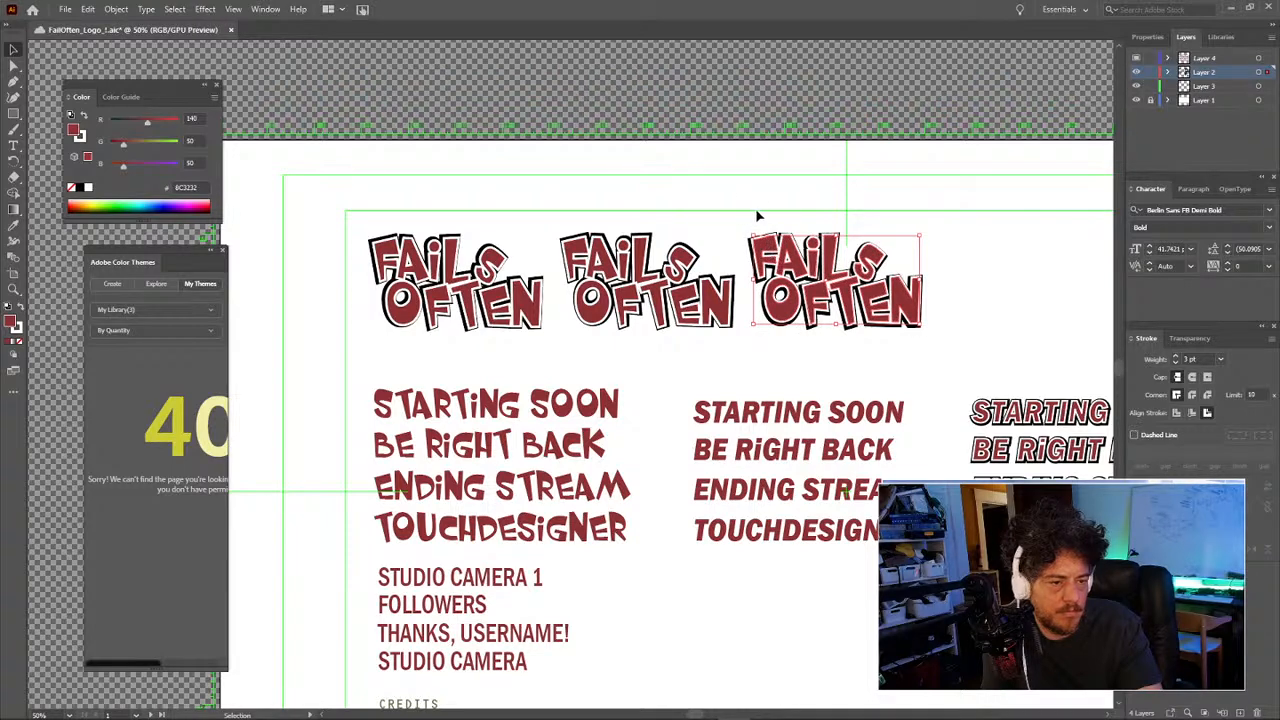
{"action": "left_click", "coordinate": [756, 214]}
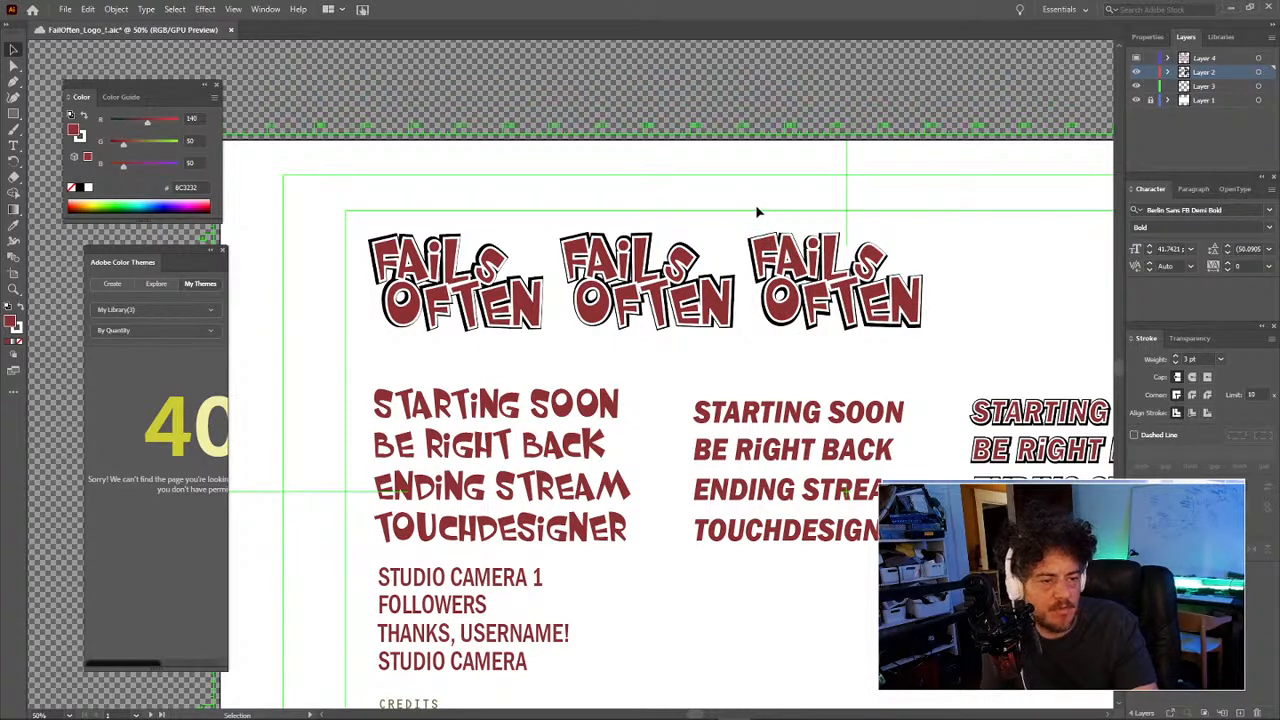
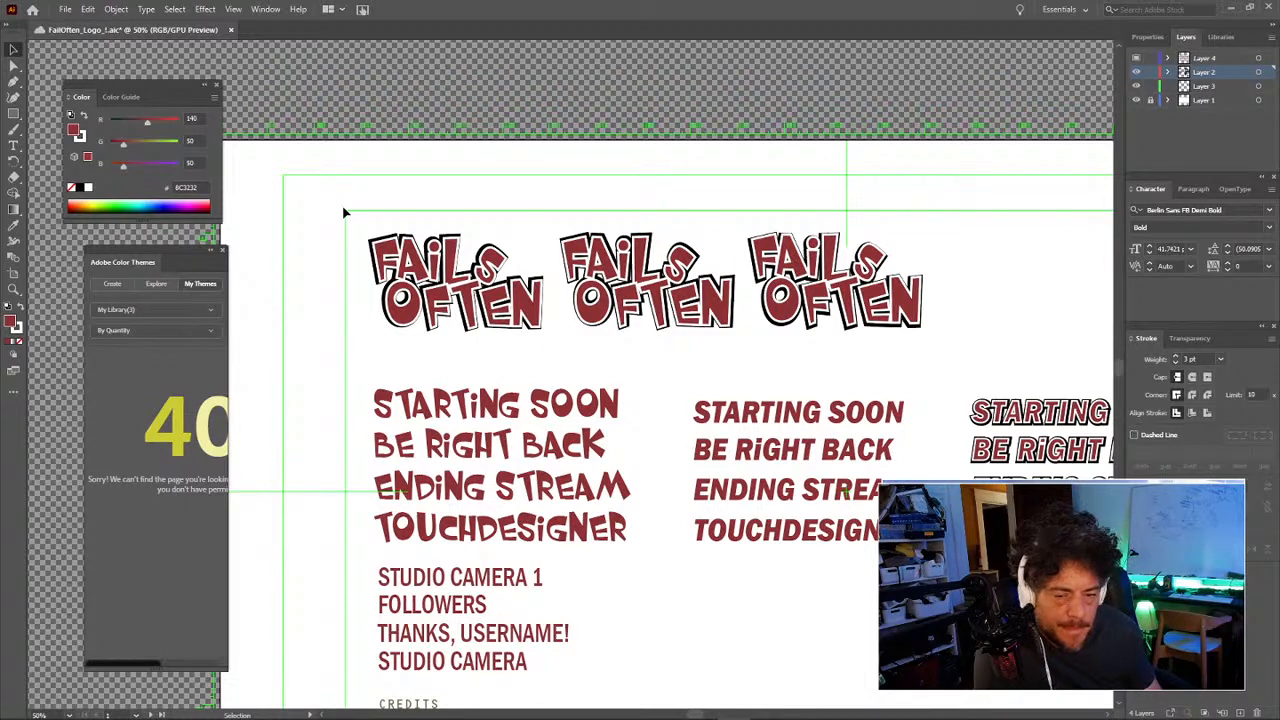
Step: Try placing the FAILSOFTEN title at the artboard's top-left, then undo it and deselect
{"action": "left_click_drag", "start_coordinate": [847, 367], "coordinate": [780, 377], "text": "space"}
{"action": "key", "text": "z"}
{"action": "left_click", "coordinate": [780, 377], "text": "alt"}
{"action": "left_click", "coordinate": [780, 377], "text": "alt"}
{"action": "left_click_drag", "start_coordinate": [551, 383], "coordinate": [840, 350]}
{"action": "left_click_drag", "start_coordinate": [724, 388], "coordinate": [671, 398]}
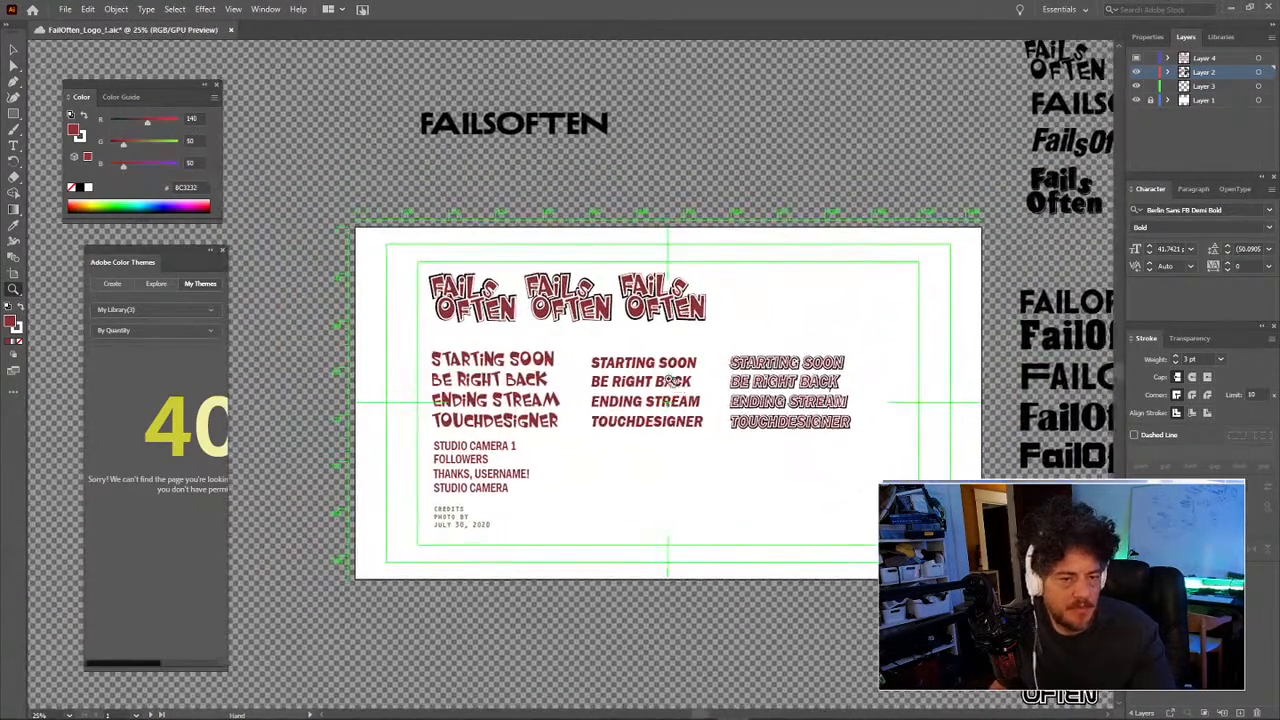
{"action": "key", "text": "v"}
{"action": "left_click_drag", "start_coordinate": [396, 262], "coordinate": [488, 312]}
{"action": "left_click_drag", "start_coordinate": [731, 135], "coordinate": [744, 297]}
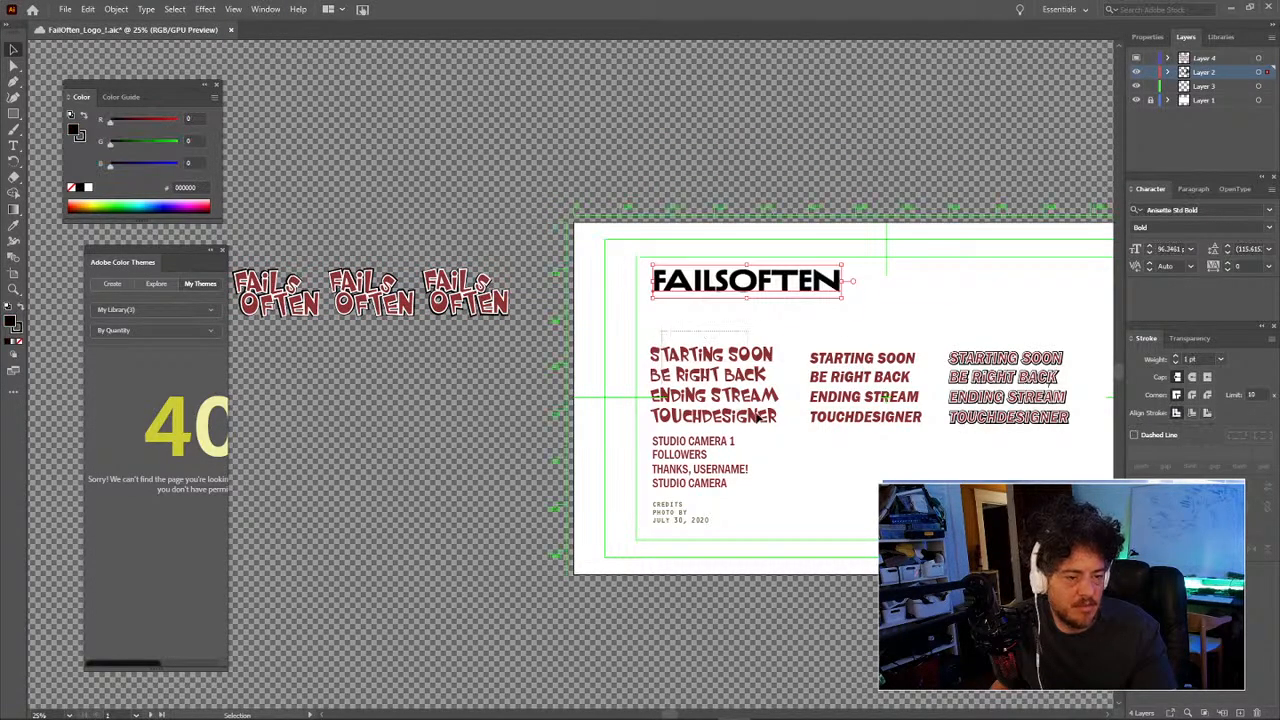
{"action": "left_click_drag", "start_coordinate": [930, 420], "coordinate": [1056, 534]}
{"action": "left_click_drag", "start_coordinate": [816, 480], "coordinate": [958, 471]}
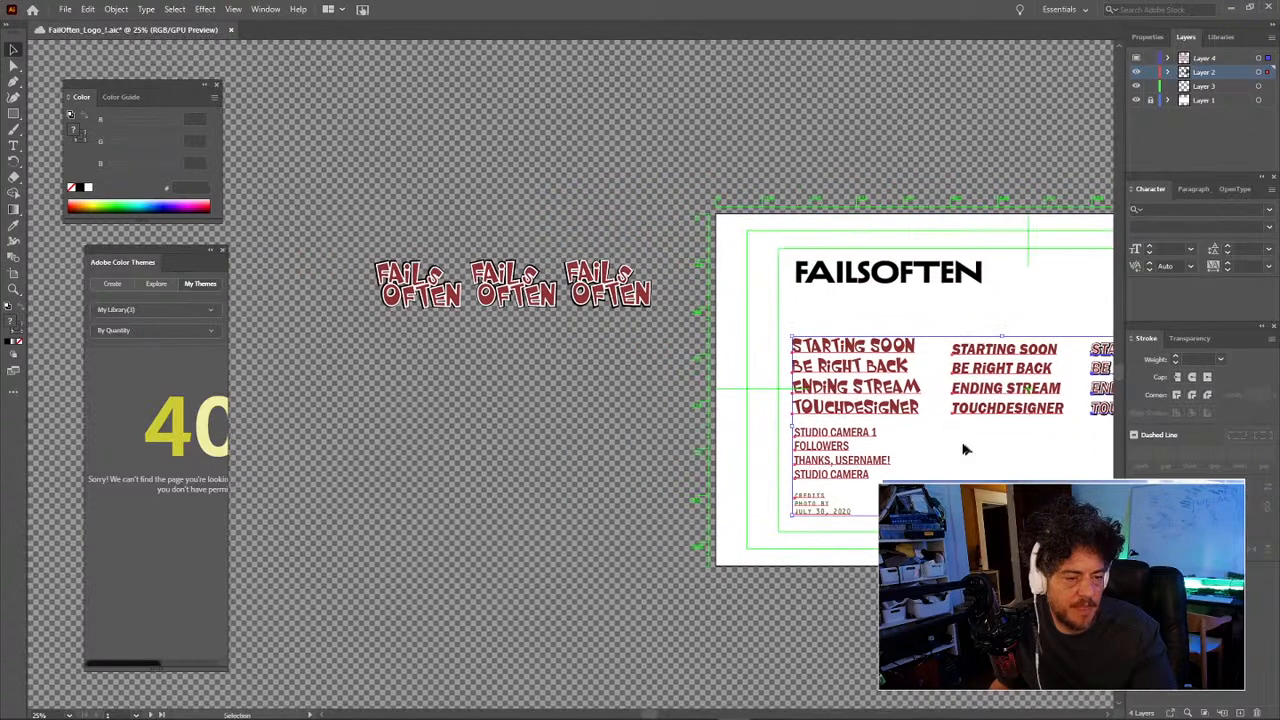
{"action": "key", "text": "ctrl+z"}
{"action": "key", "text": "ctrl+z"}
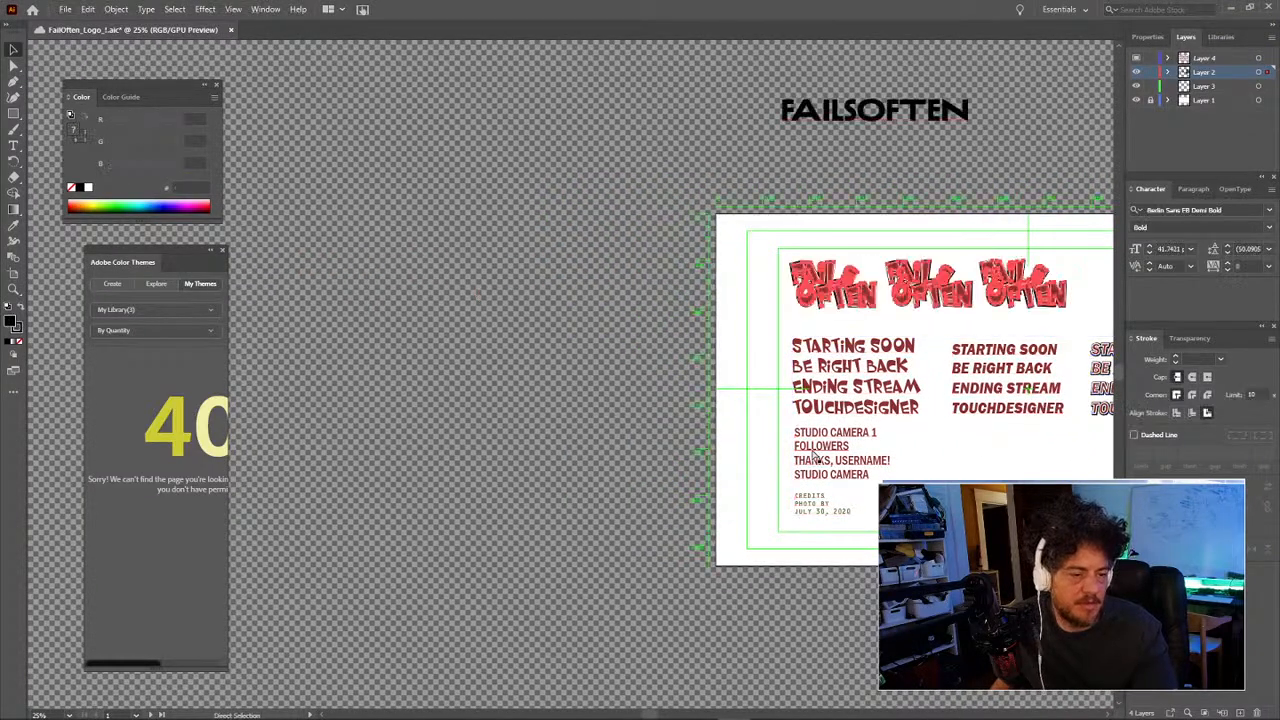
{"action": "left_click", "coordinate": [486, 430]}
Step: Draw a trial artboard to the left, then undo it
{"action": "left_click", "coordinate": [14, 272]}
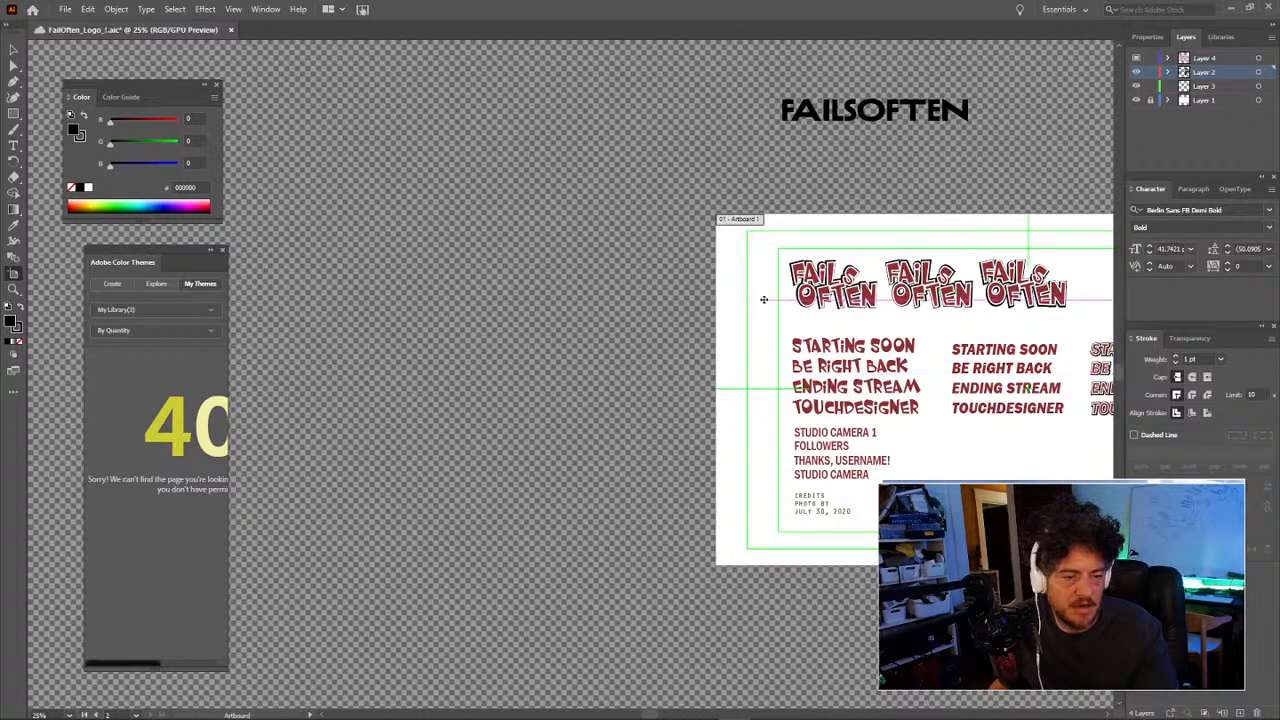
{"action": "left_click_drag", "start_coordinate": [763, 314], "coordinate": [309, 277]}
{"action": "key", "text": "ctrl+z"}
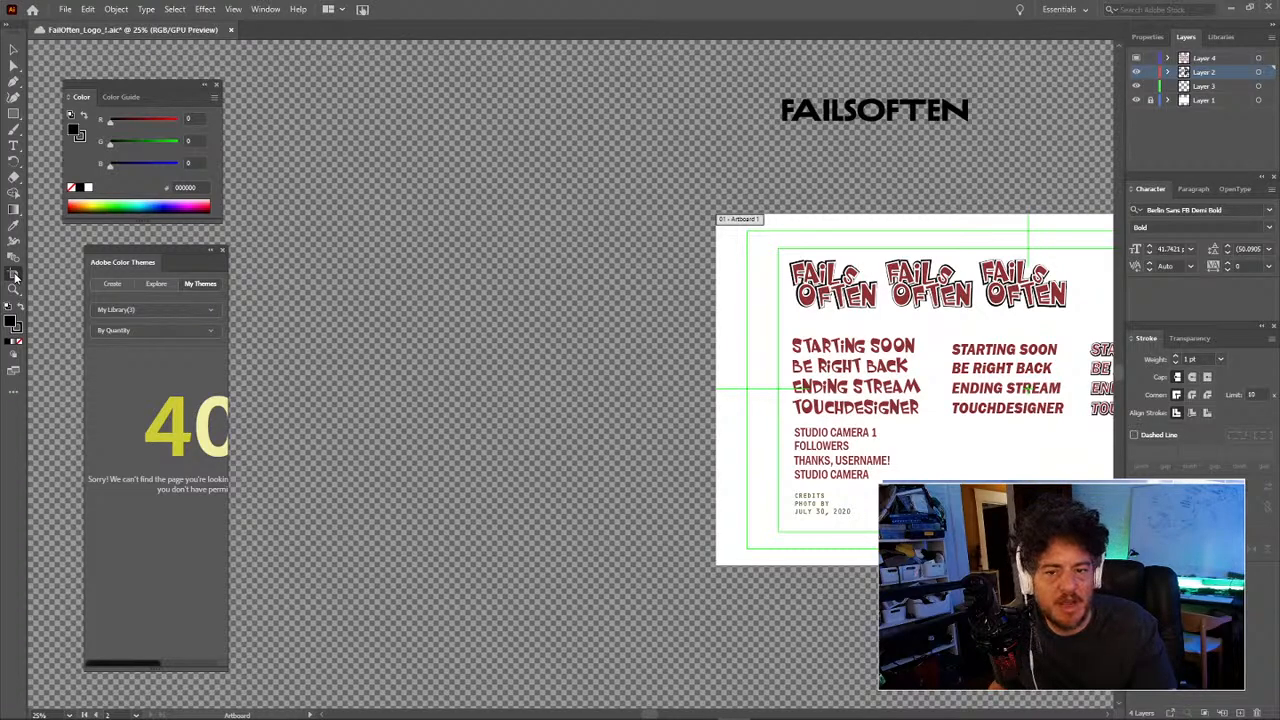
Step: Tile the open documents in a grid and zoom out to show the pasteboard
{"action": "left_click", "coordinate": [341, 12]}
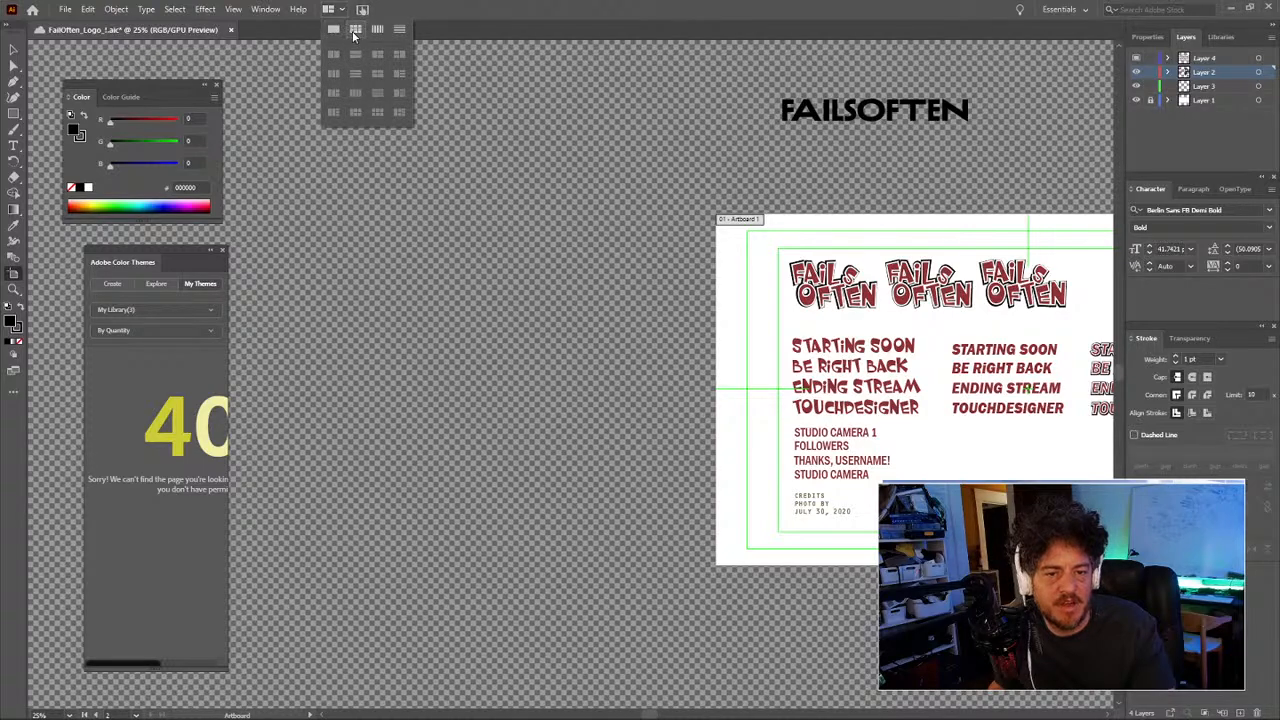
{"action": "left_click", "coordinate": [354, 36]}
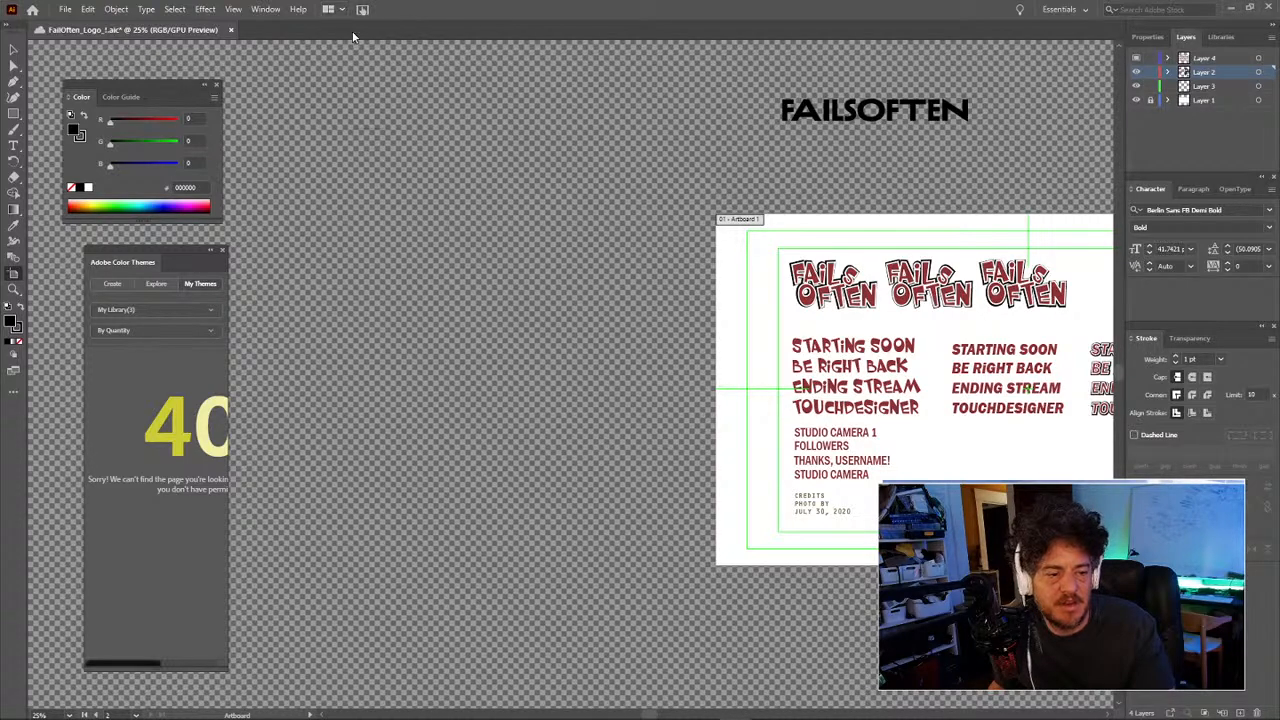
{"action": "left_click_drag", "start_coordinate": [610, 223], "coordinate": [415, 222]}
{"action": "left_click_drag", "start_coordinate": [689, 280], "coordinate": [428, 229]}
{"action": "key", "text": "z"}
{"action": "left_click", "coordinate": [588, 355], "text": "alt"}
{"action": "left_click", "coordinate": [588, 355], "text": "alt"}
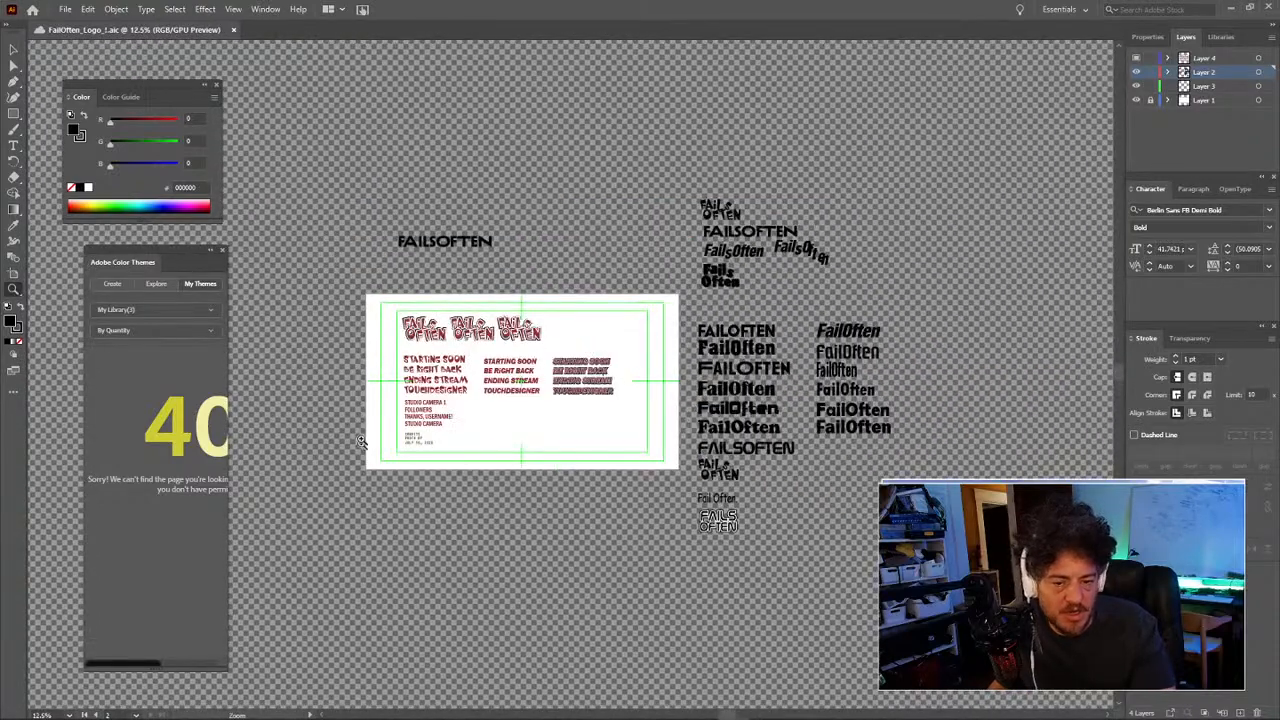
Step: Trial moving the artboard and its artwork downward and drawing a narrow artboard, undoing both
{"action": "left_click", "coordinate": [13, 288]}
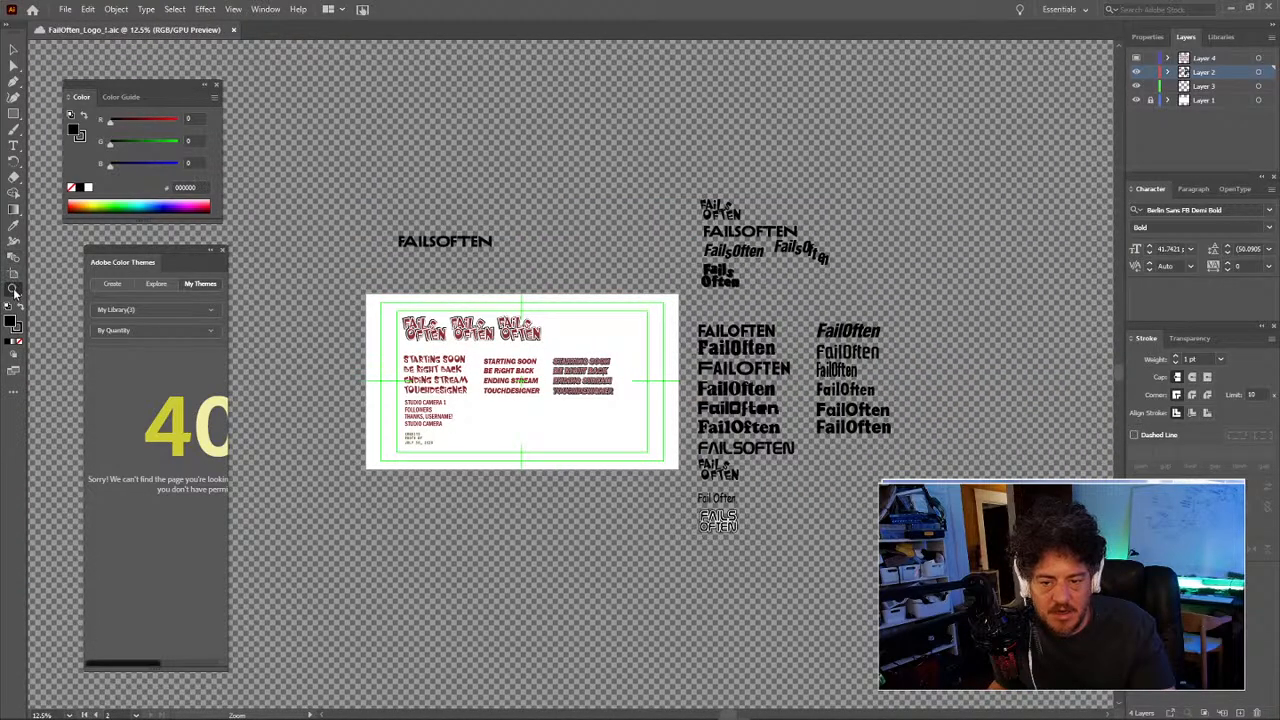
{"action": "left_click", "coordinate": [14, 276]}
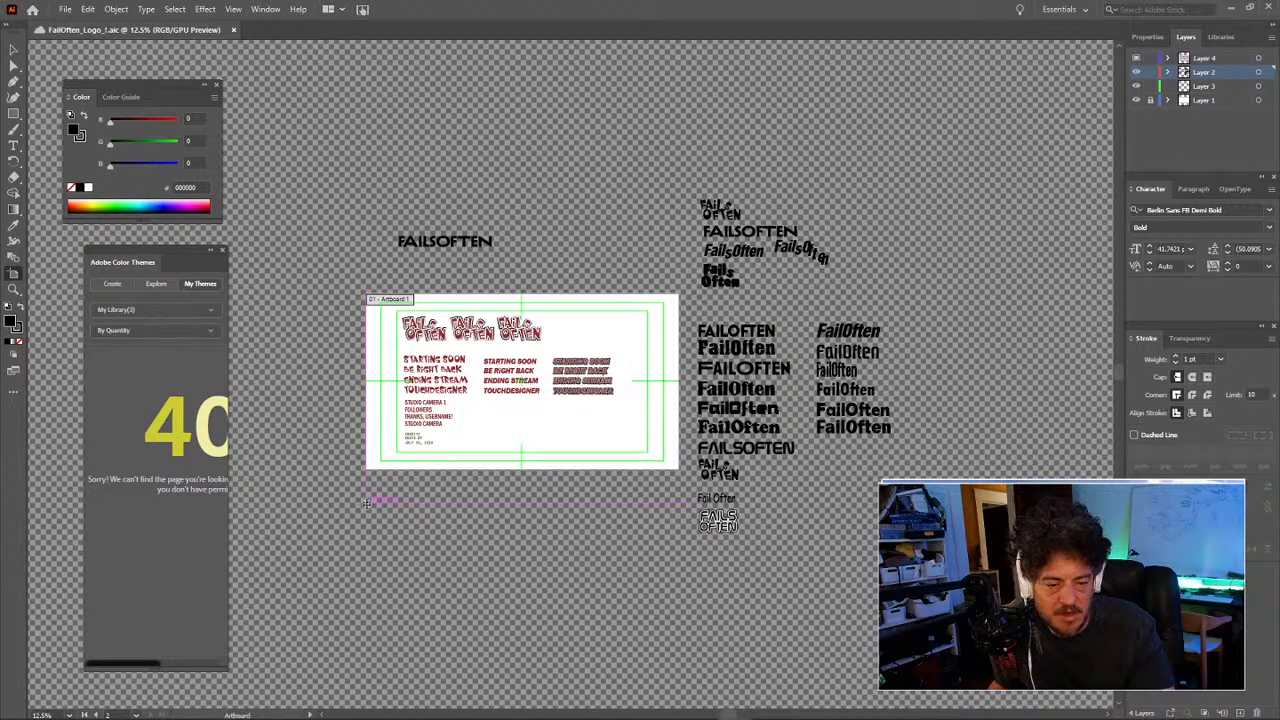
{"action": "left_click_drag", "start_coordinate": [386, 527], "coordinate": [416, 537]}
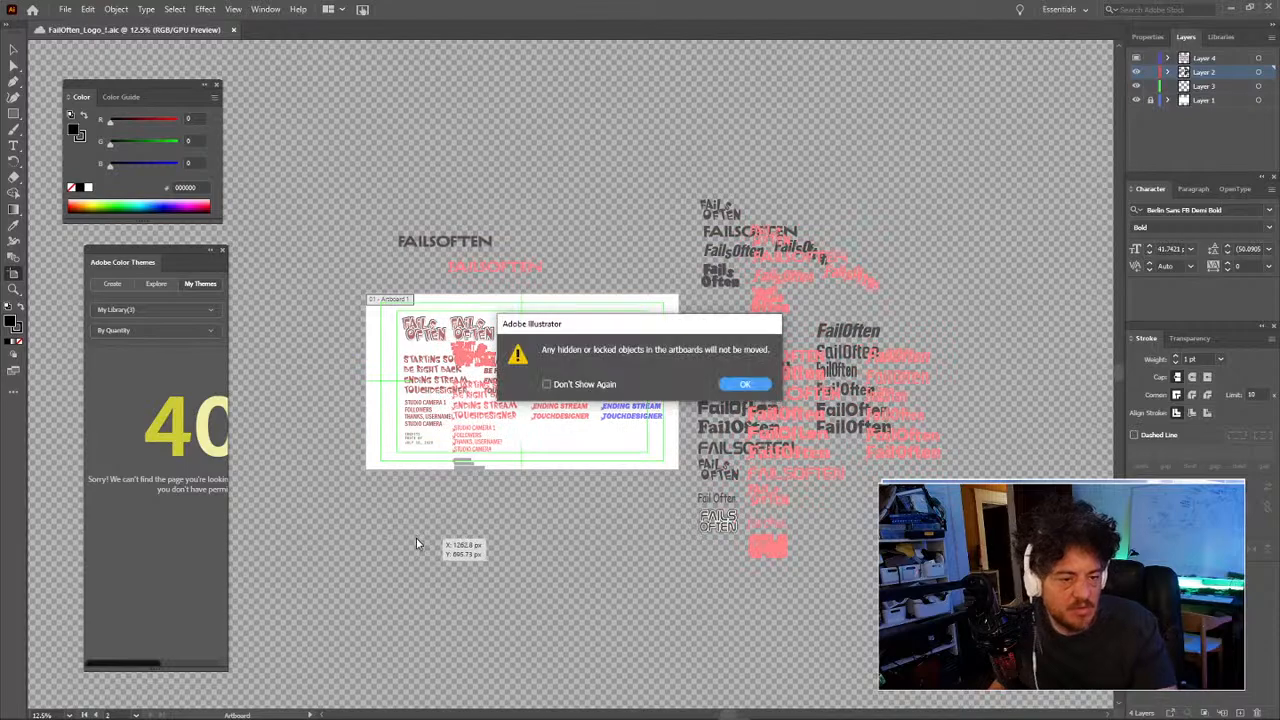
{"action": "key", "text": "Return"}
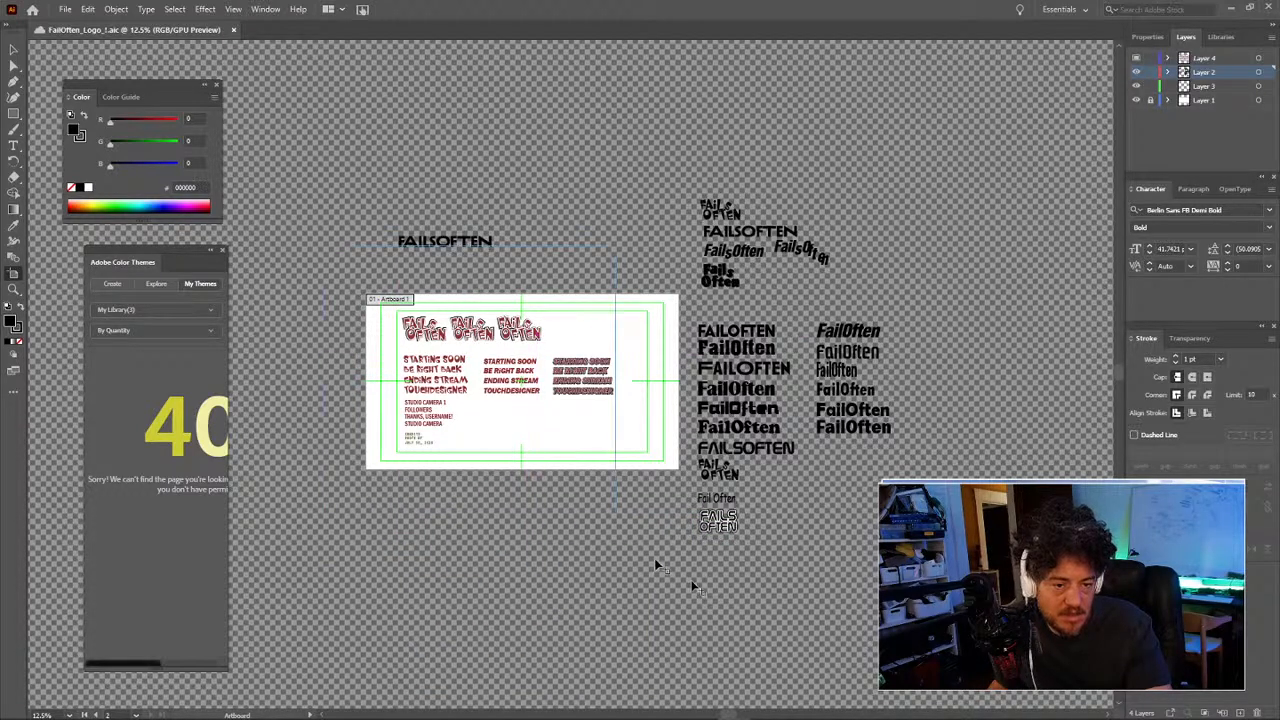
{"action": "left_click", "coordinate": [562, 433]}
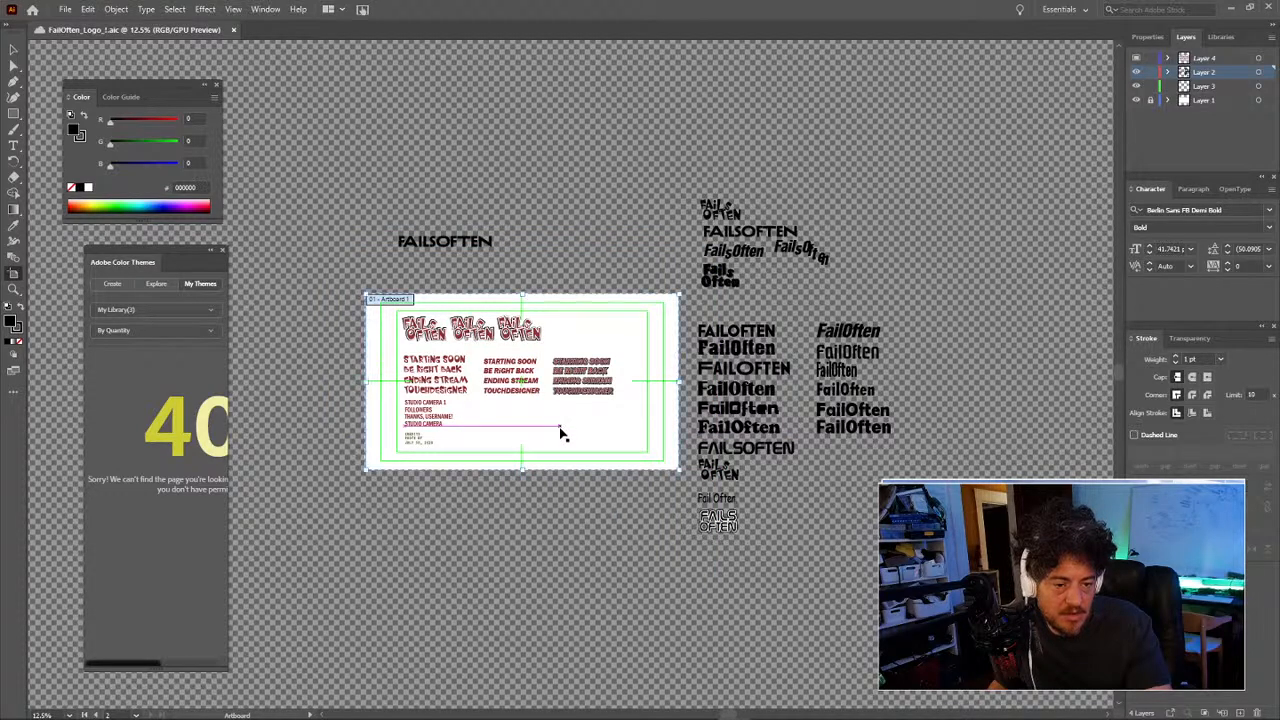
{"action": "mouse_move", "coordinate": [560, 428]}
{"action": "left_mouse_down"}
{"action": "mouse_move", "coordinate": [574, 494]}
{"action": "mouse_move", "coordinate": [565, 656]}
{"action": "left_mouse_up"}
{"action": "key", "text": "ctrl+z"}
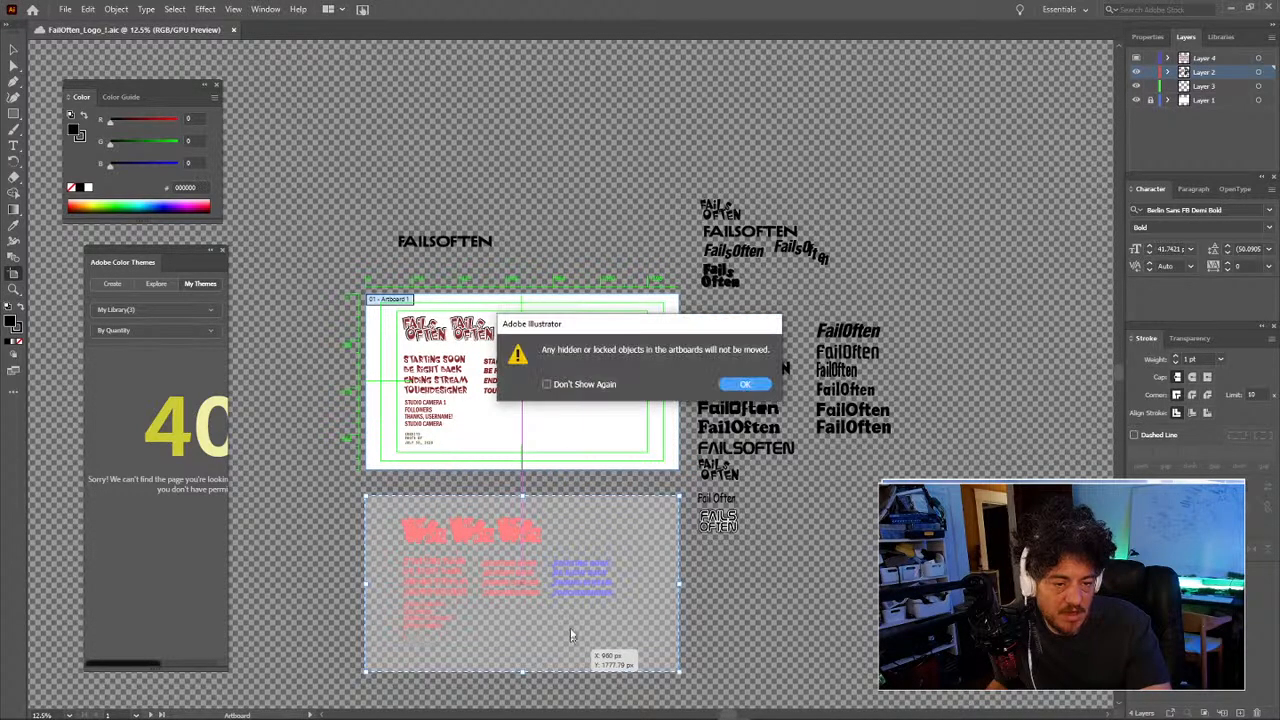
{"action": "left_click", "coordinate": [745, 384]}
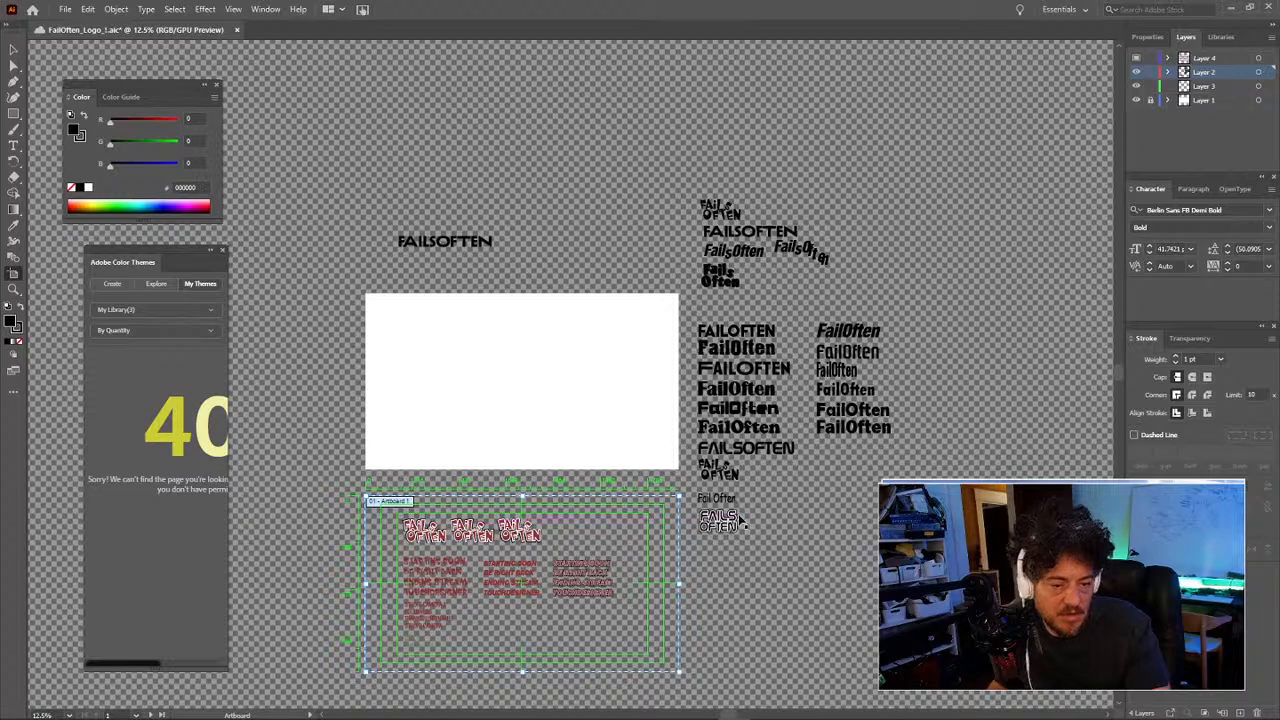
{"action": "key", "text": "ctrl+z"}
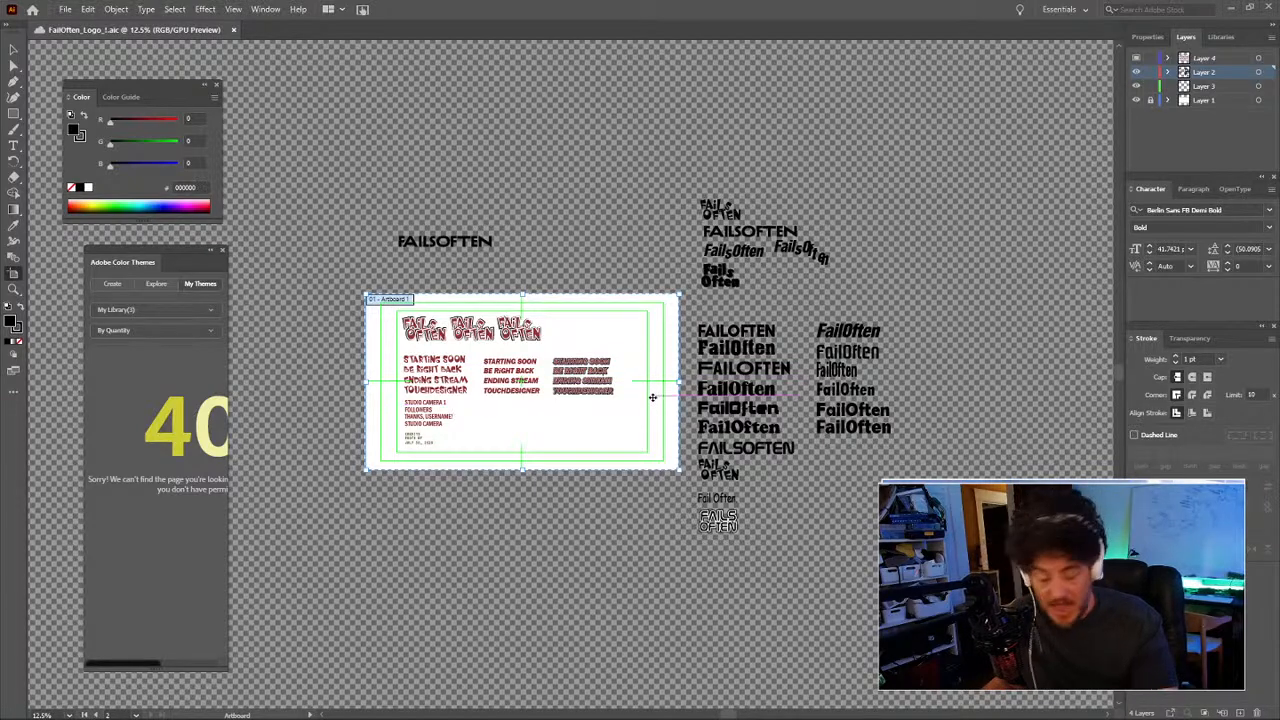
Step: Undo a trial artboard drawn from the centre and zoom back in to 25%
{"action": "left_click_drag", "start_coordinate": [552, 322], "coordinate": [647, 508]}
{"action": "key", "text": "z"}
{"action": "key", "text": "ctrl+z"}
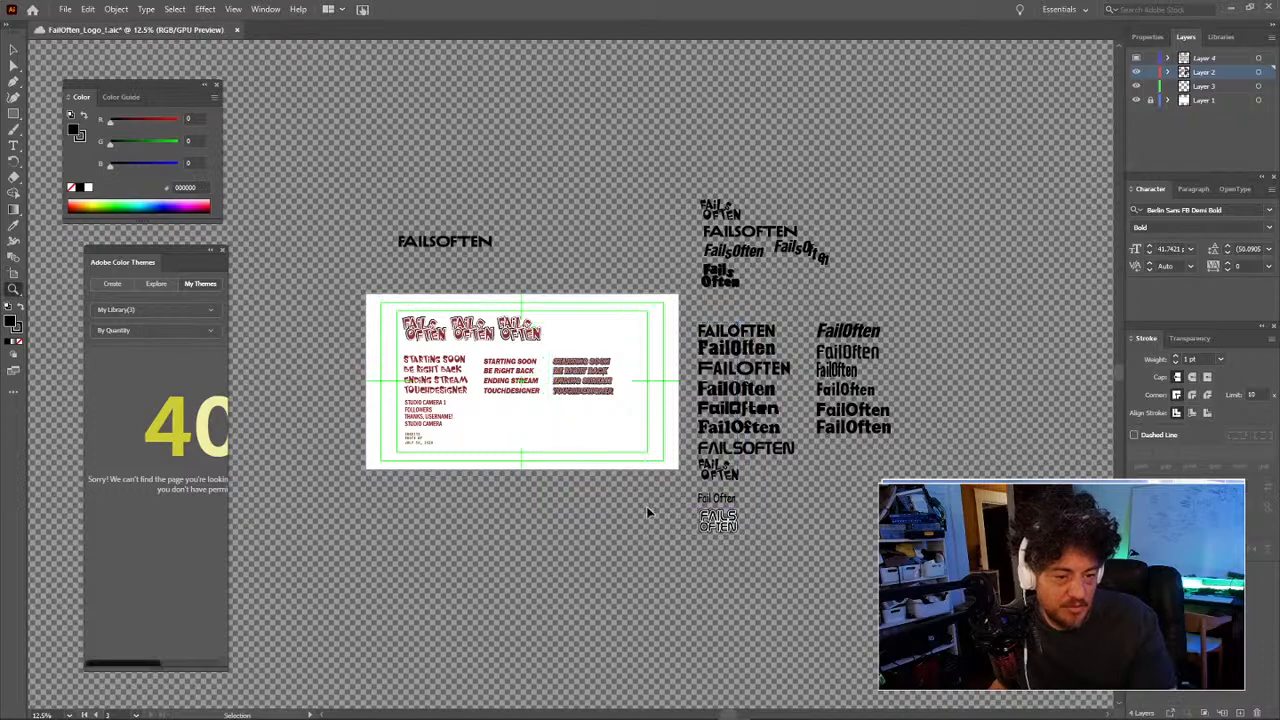
{"action": "key", "text": "ctrl+z"}
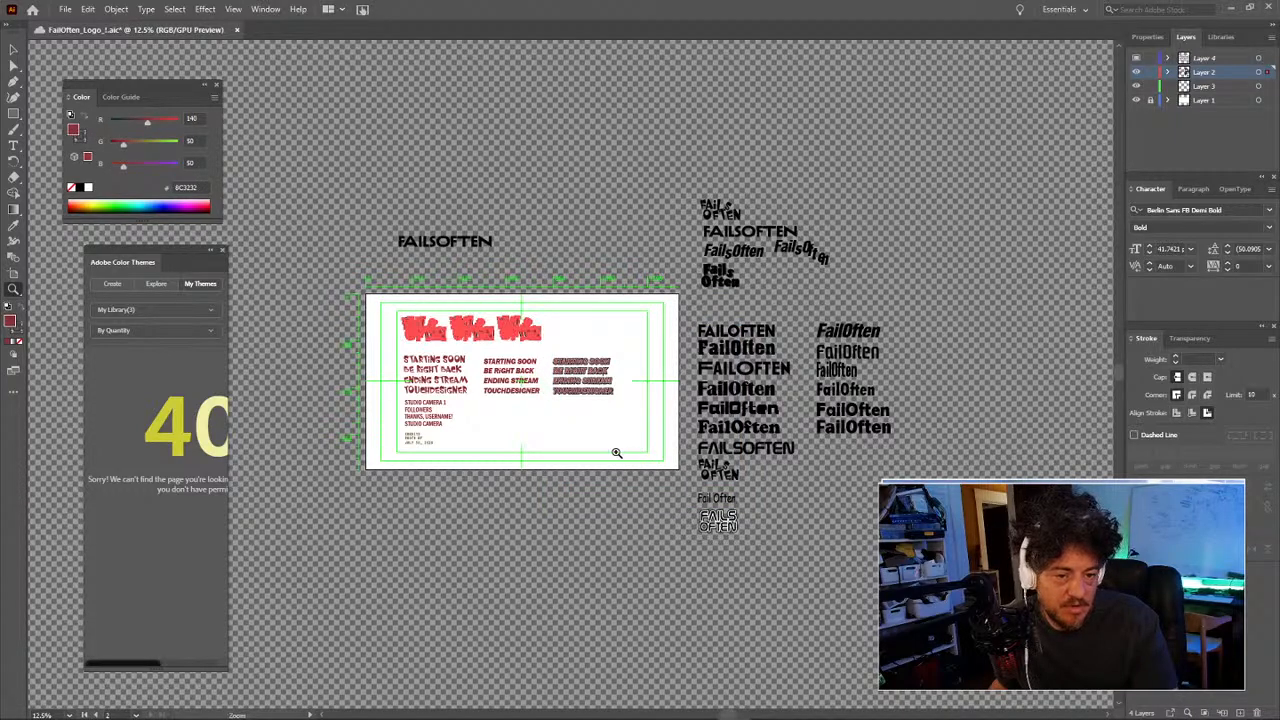
{"action": "left_click", "coordinate": [598, 403]}
{"action": "left_click", "coordinate": [585, 356]}
{"action": "left_click_drag", "start_coordinate": [560, 343], "coordinate": [711, 355]}
{"action": "left_click_drag", "start_coordinate": [656, 424], "coordinate": [746, 423]}
Step: Select all the artwork, then draw a trial square artboard below centre and undo it
{"action": "key", "text": "v"}
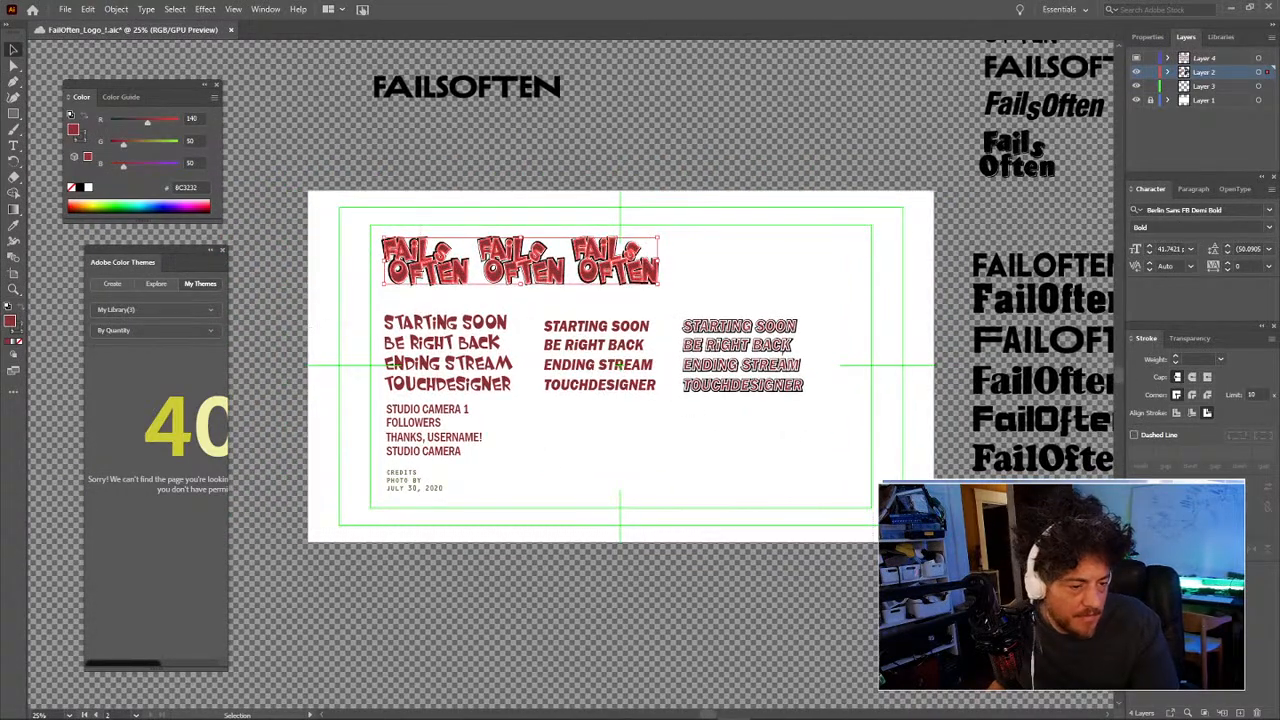
{"action": "key", "text": "ctrl+a"}
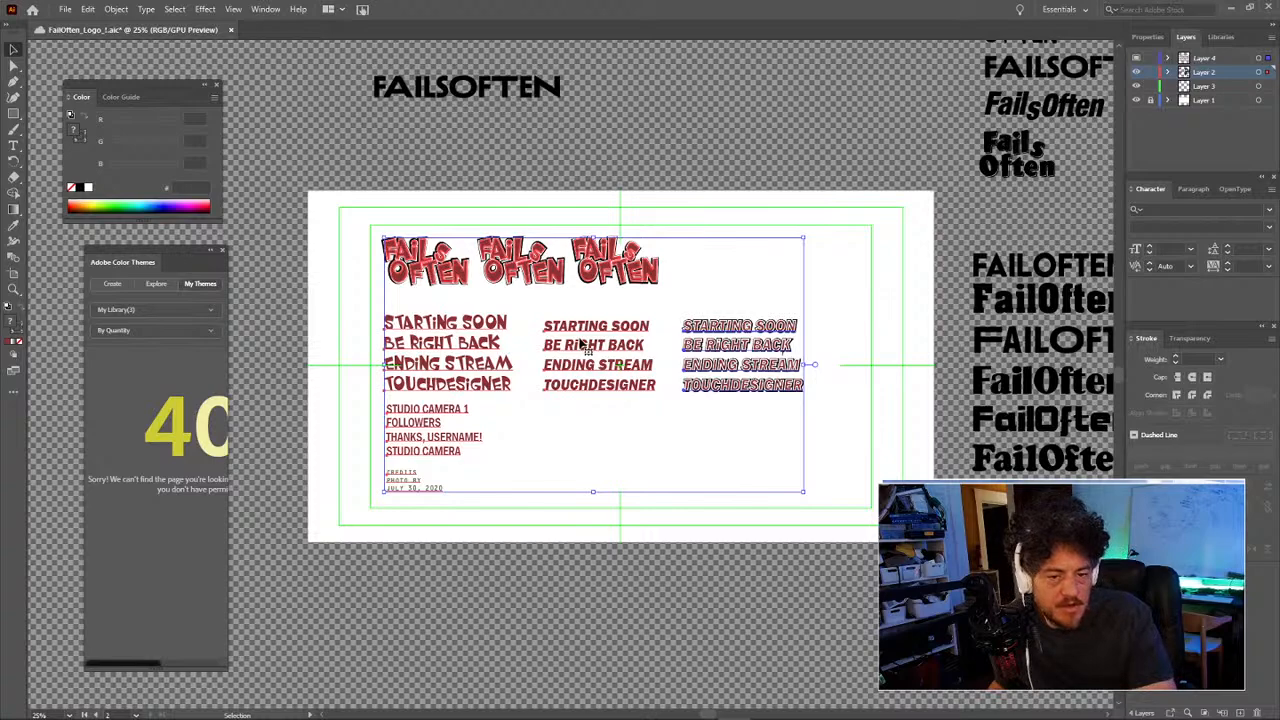
{"action": "left_click", "coordinate": [443, 593]}
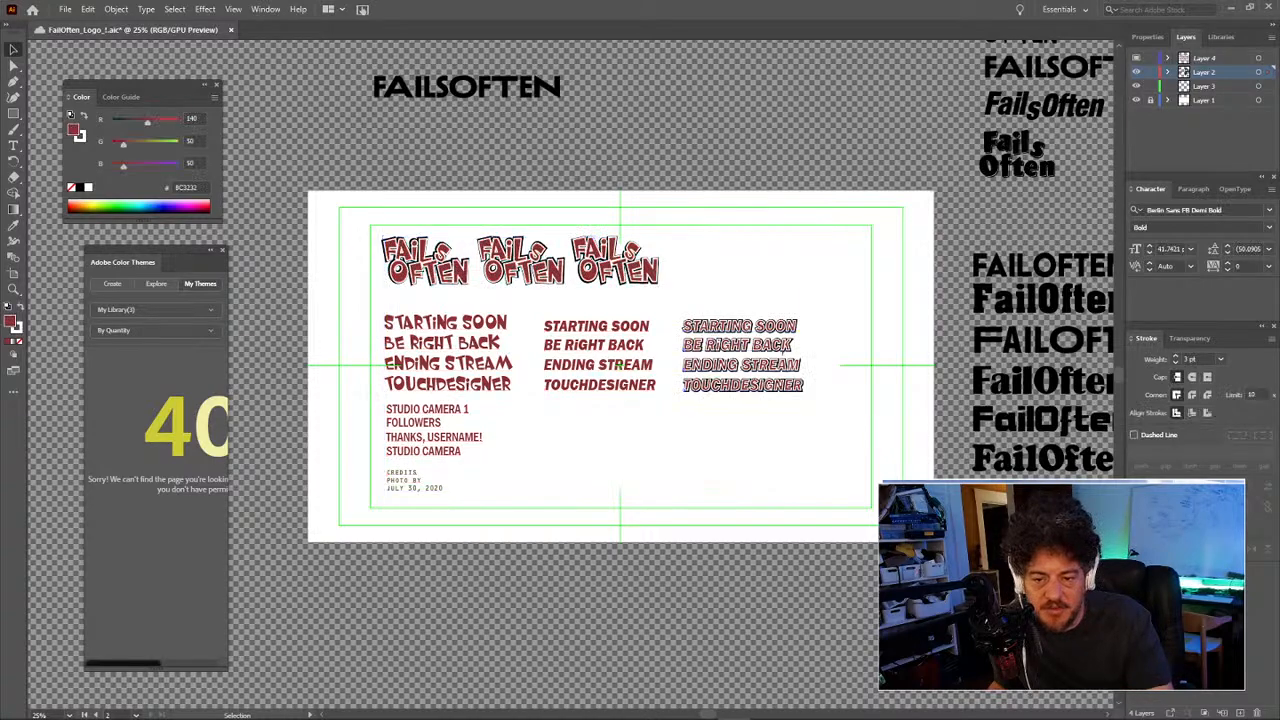
{"action": "left_click", "coordinate": [14, 276]}
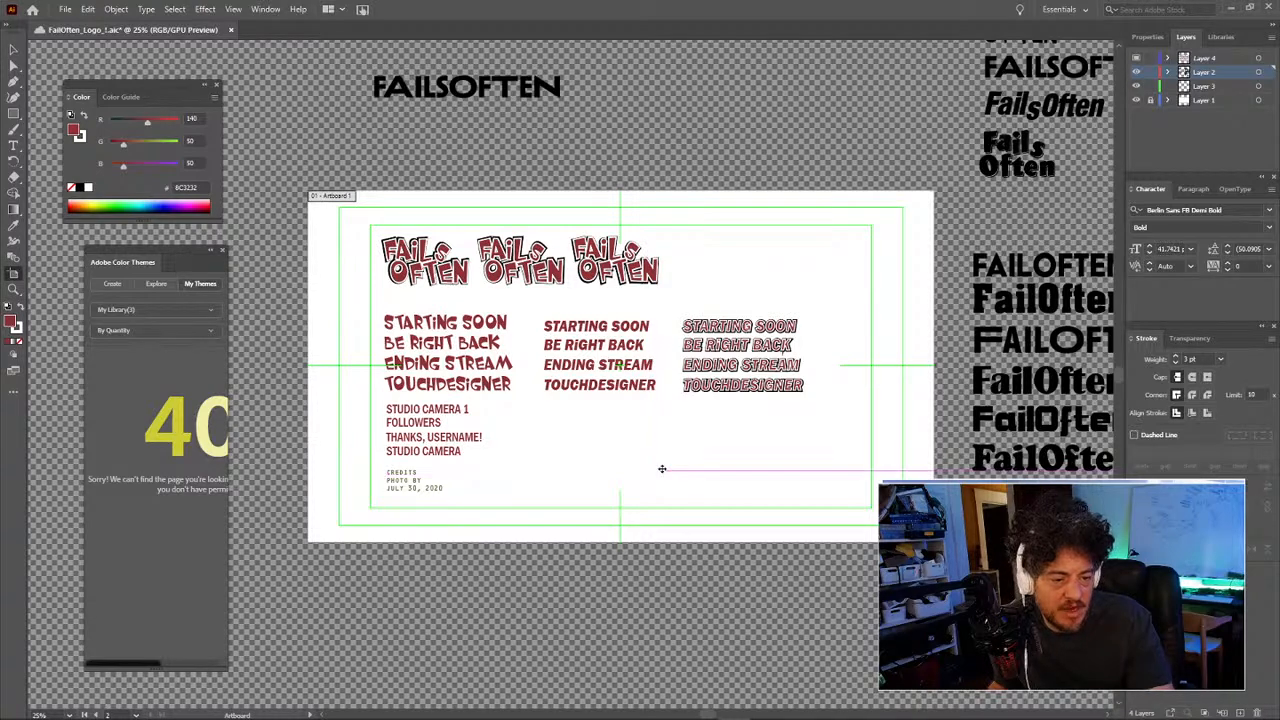
{"action": "left_click_drag", "start_coordinate": [660, 468], "coordinate": [660, 611]}
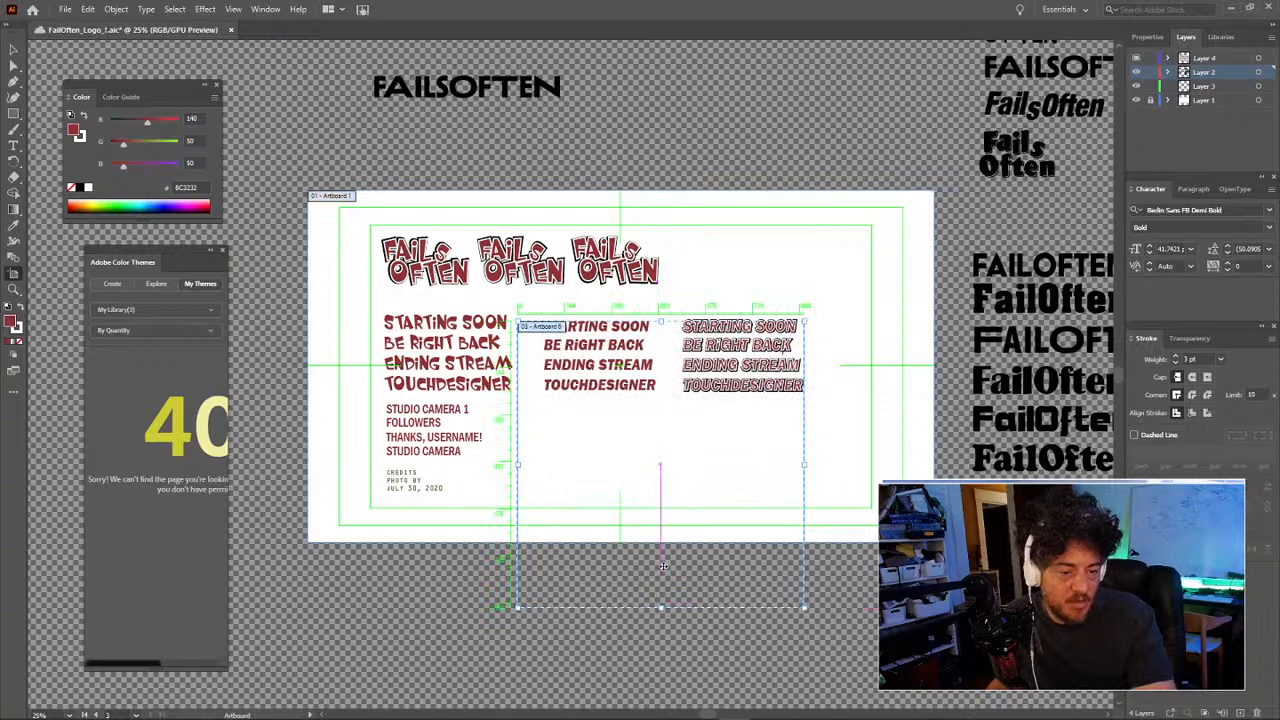
{"action": "key", "text": "ctrl+z"}
Step: Zoom out to the whole pasteboard and select Artboard 1
{"action": "left_click_drag", "start_coordinate": [679, 560], "coordinate": [660, 371]}
{"action": "key", "text": "z"}
{"action": "left_click", "coordinate": [660, 385], "text": "alt"}
{"action": "left_click", "coordinate": [549, 329], "text": "alt"}
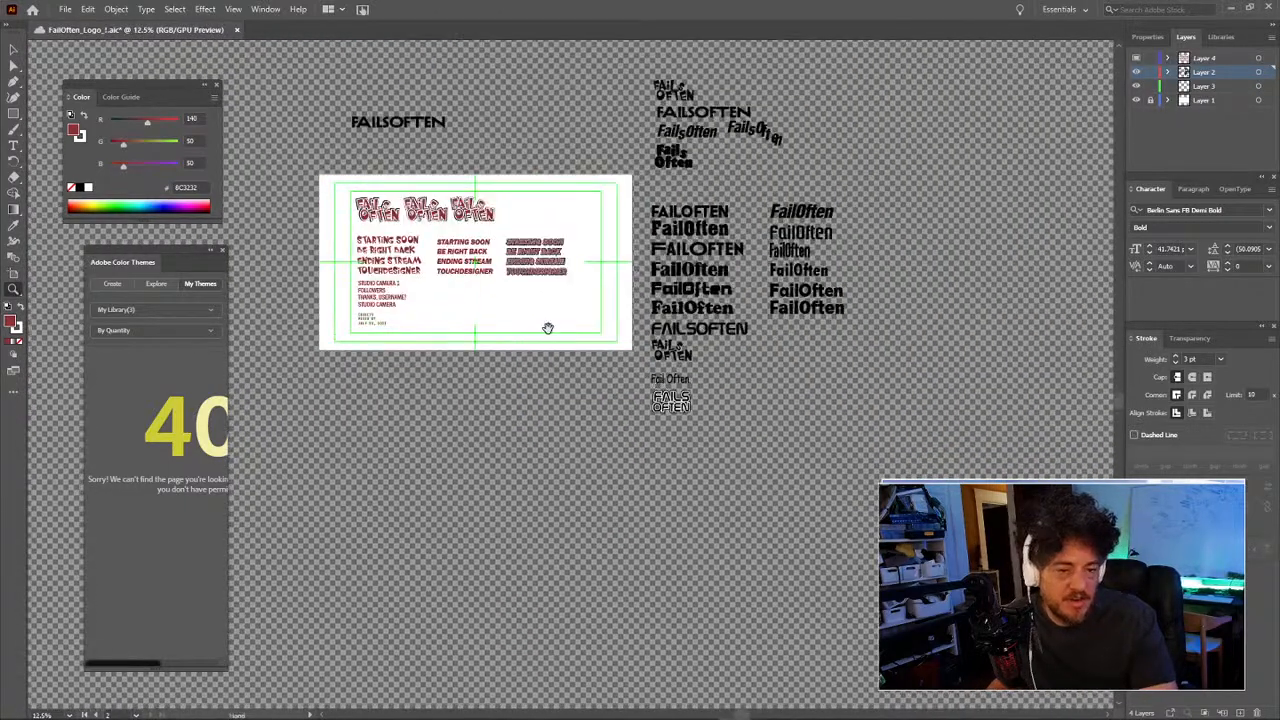
{"action": "left_click_drag", "start_coordinate": [549, 329], "coordinate": [697, 400]}
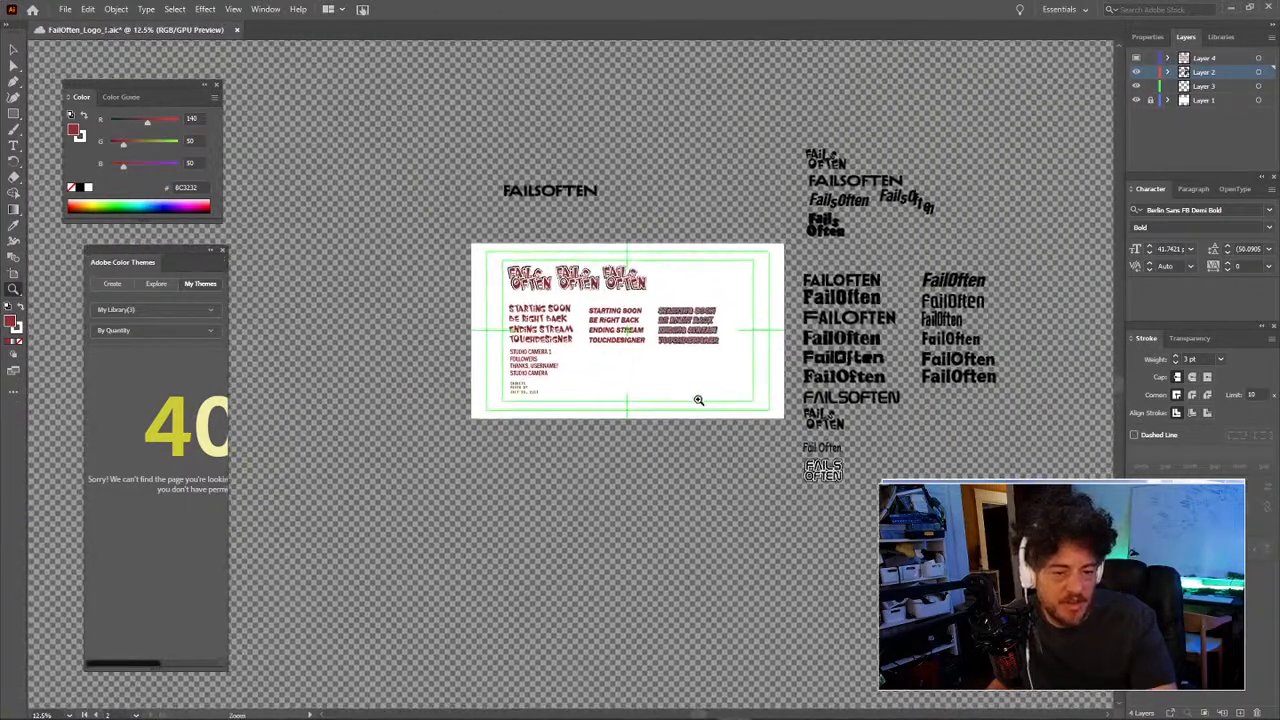
{"action": "left_click", "coordinate": [13, 272]}
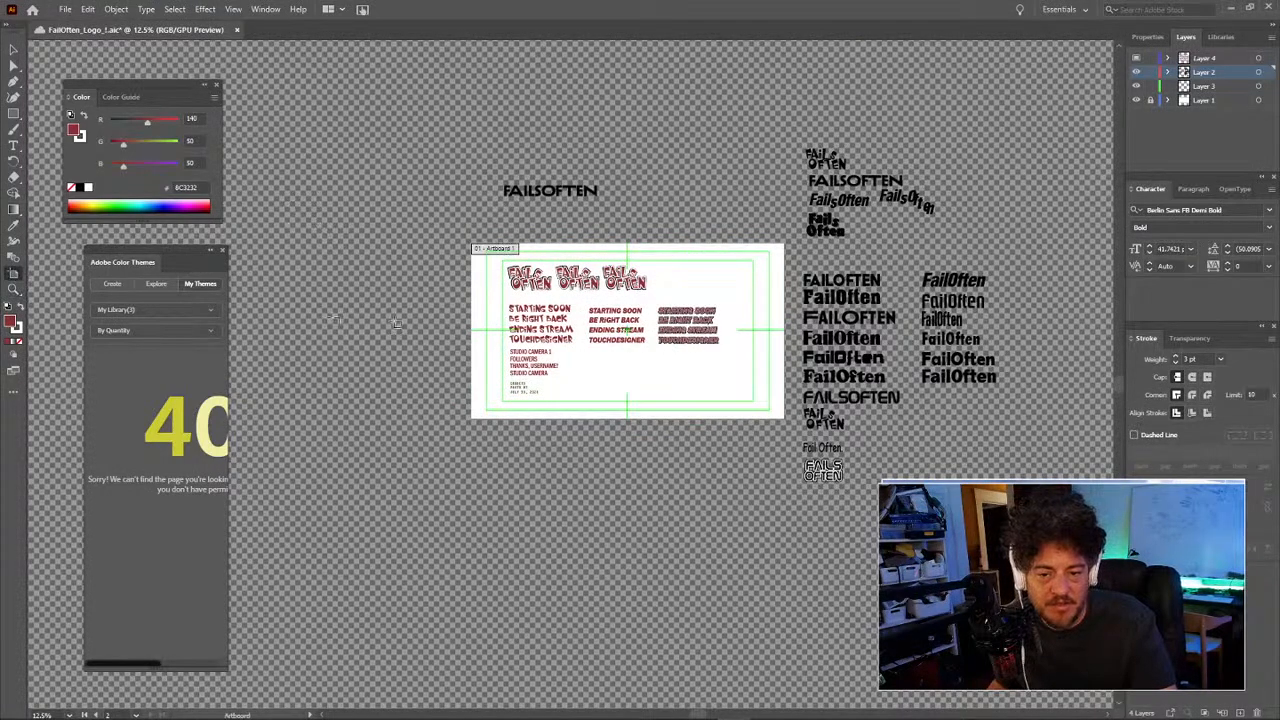
{"action": "left_click", "coordinate": [640, 378]}
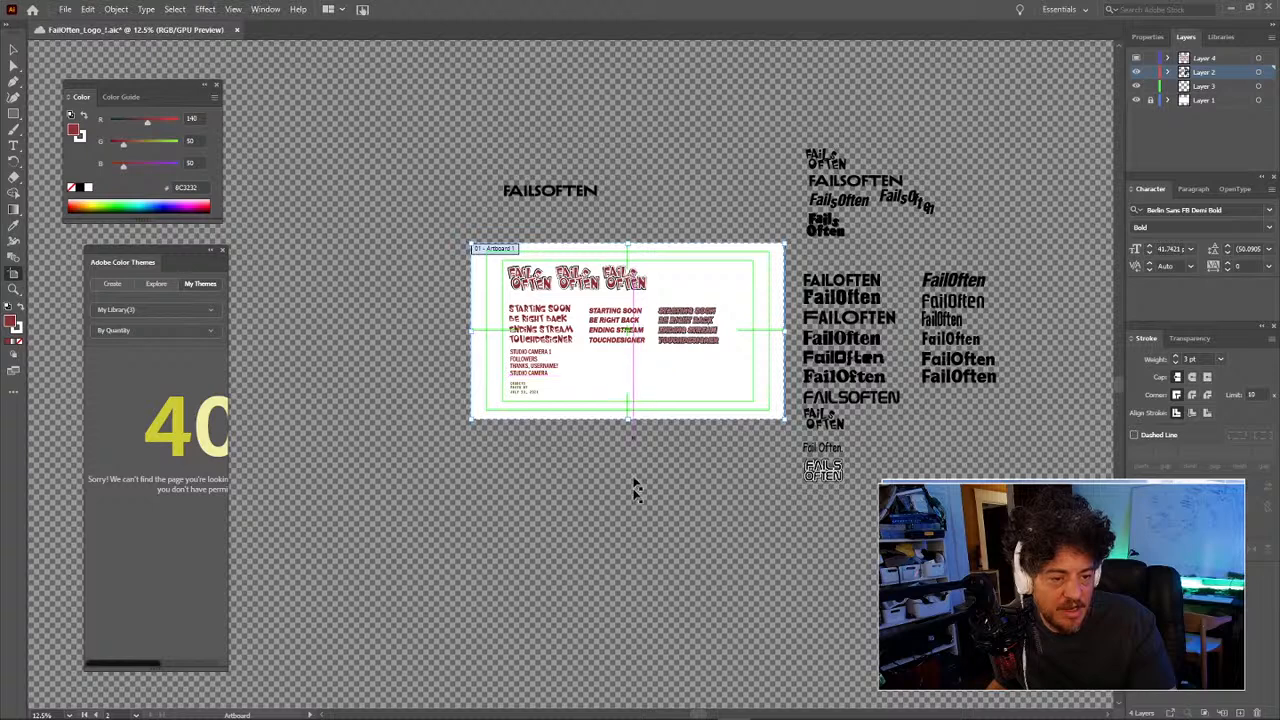
{"action": "key", "text": "v"}
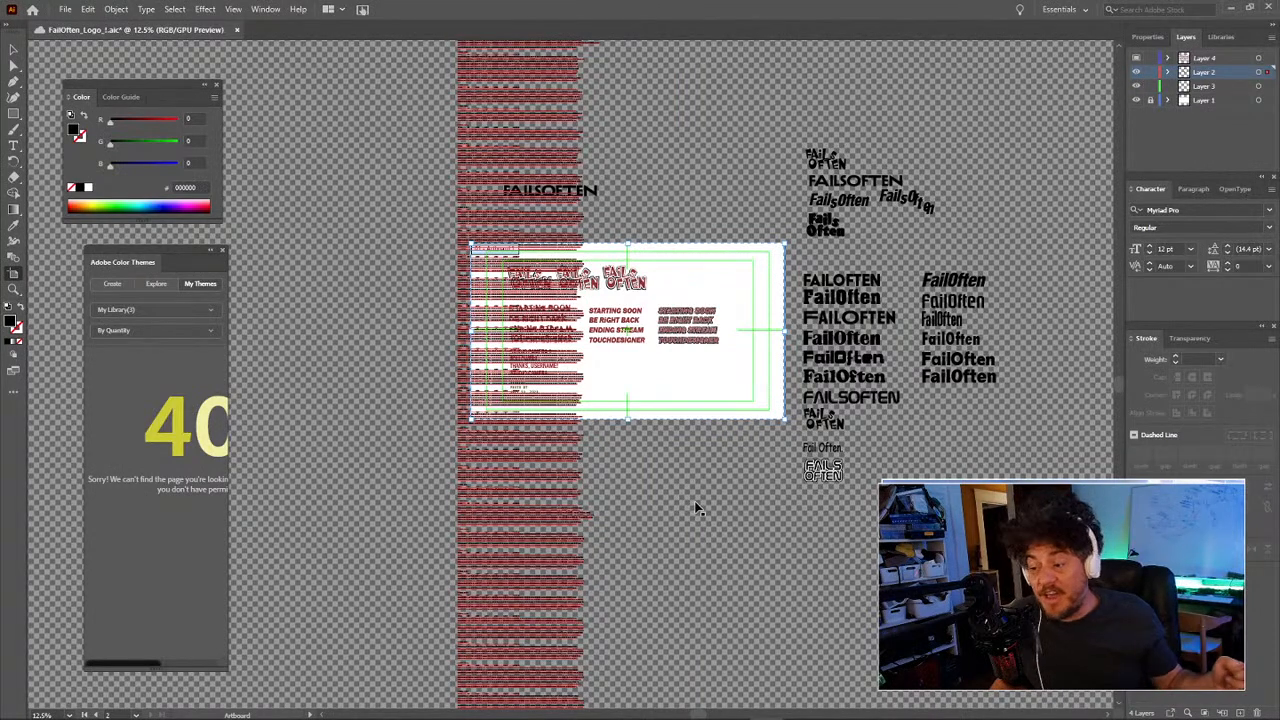
Step: Zoom in closely on the title-card lettering, then back out to 25%
{"action": "key", "text": "v"}
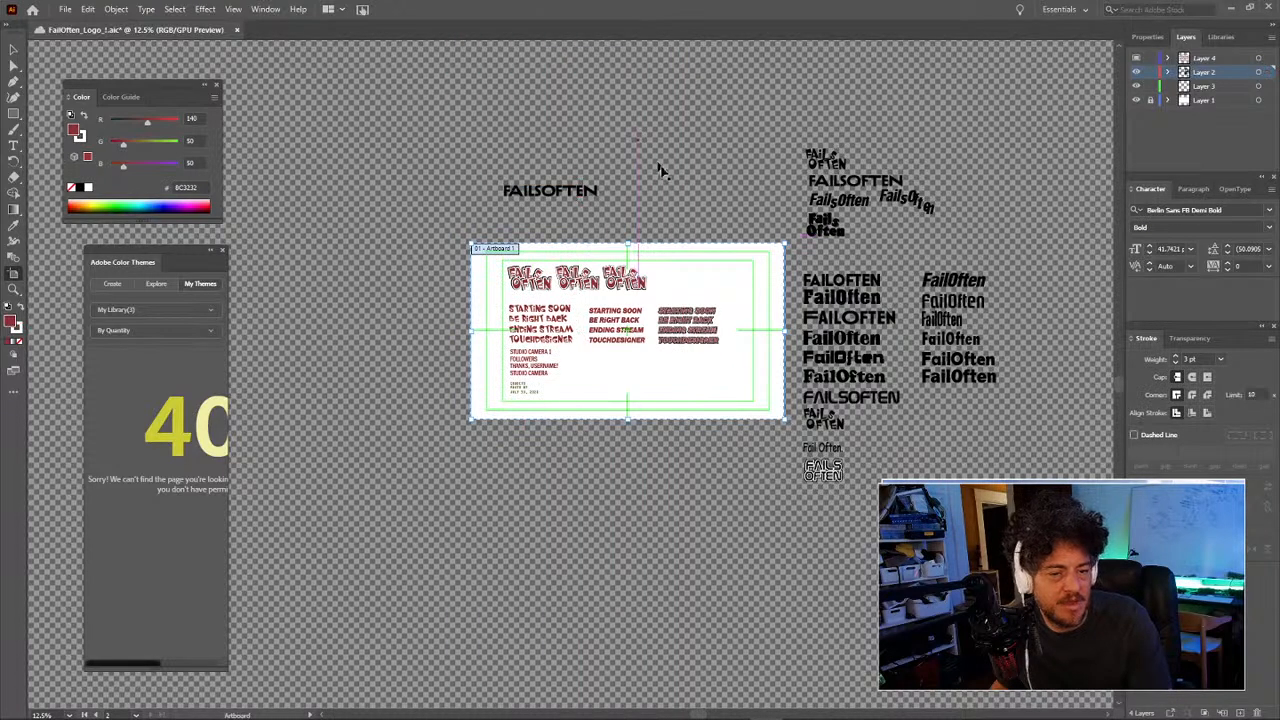
{"action": "key", "text": "z"}
{"action": "left_click", "coordinate": [620, 343]}
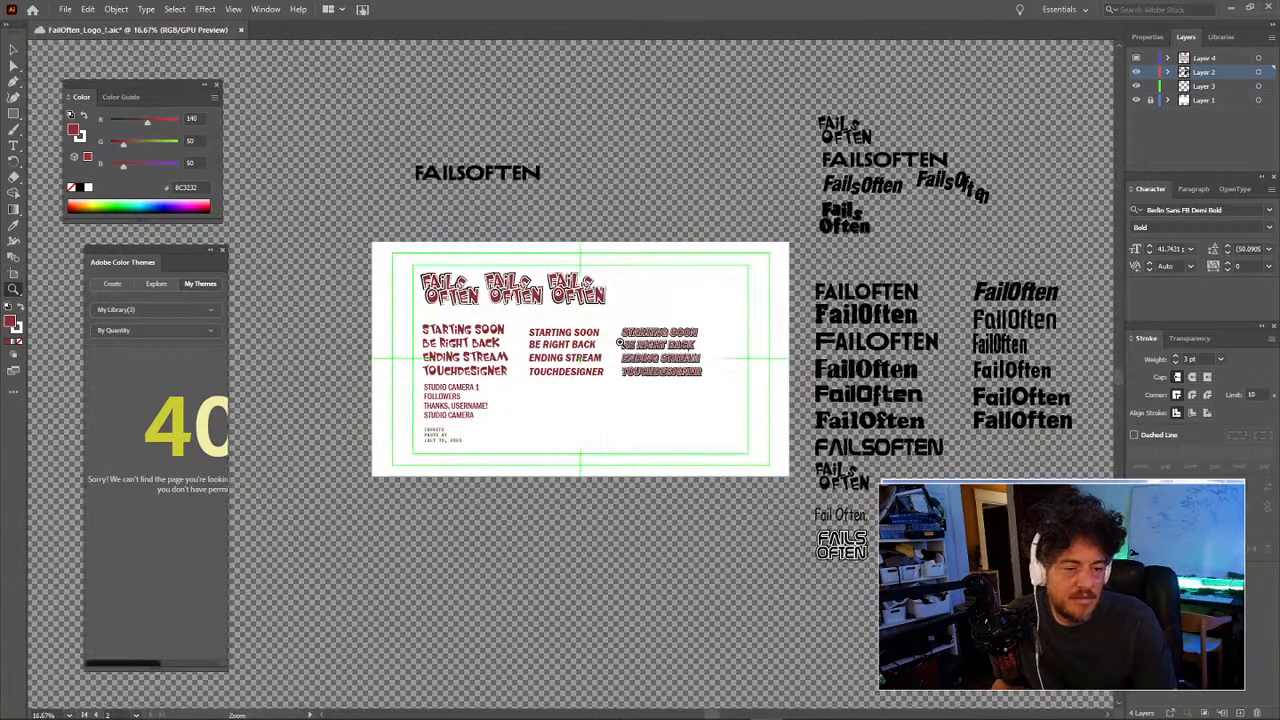
{"action": "left_click", "coordinate": [620, 343]}
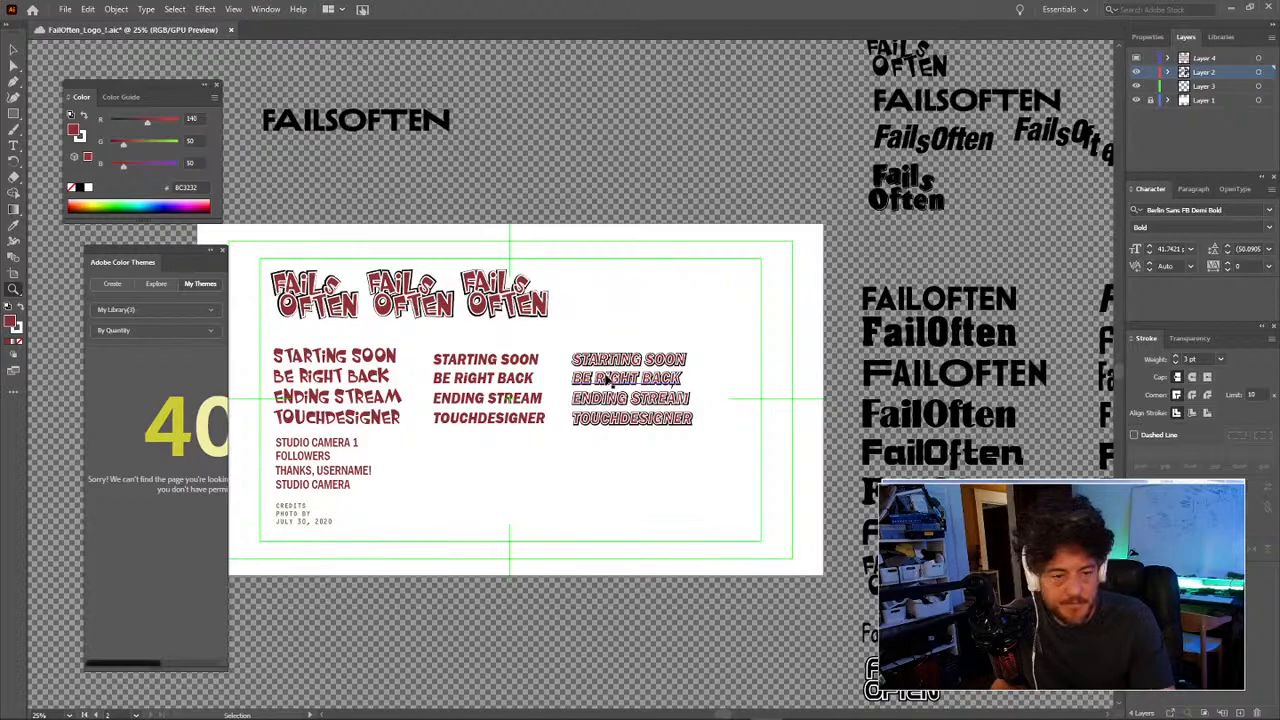
{"action": "key", "text": "ctrl+plus"}
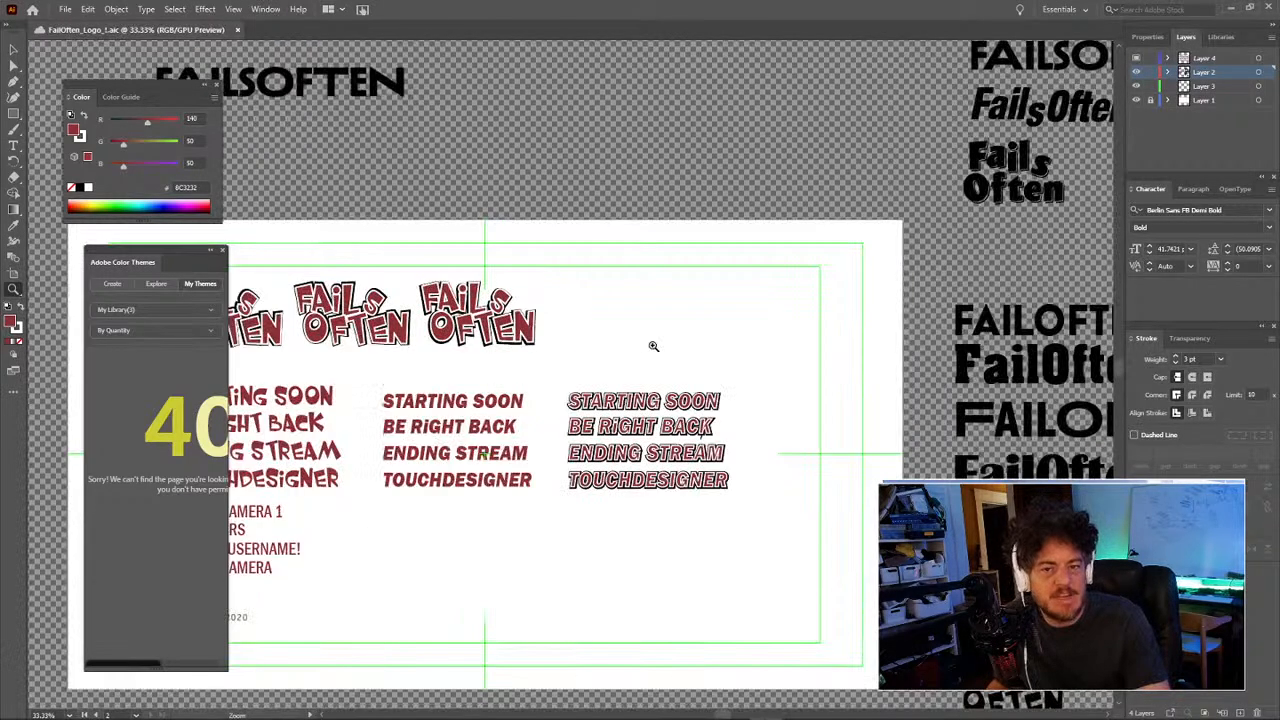
{"action": "left_click_drag", "start_coordinate": [653, 345], "coordinate": [866, 346]}
{"action": "left_click", "coordinate": [773, 349], "text": "alt"}
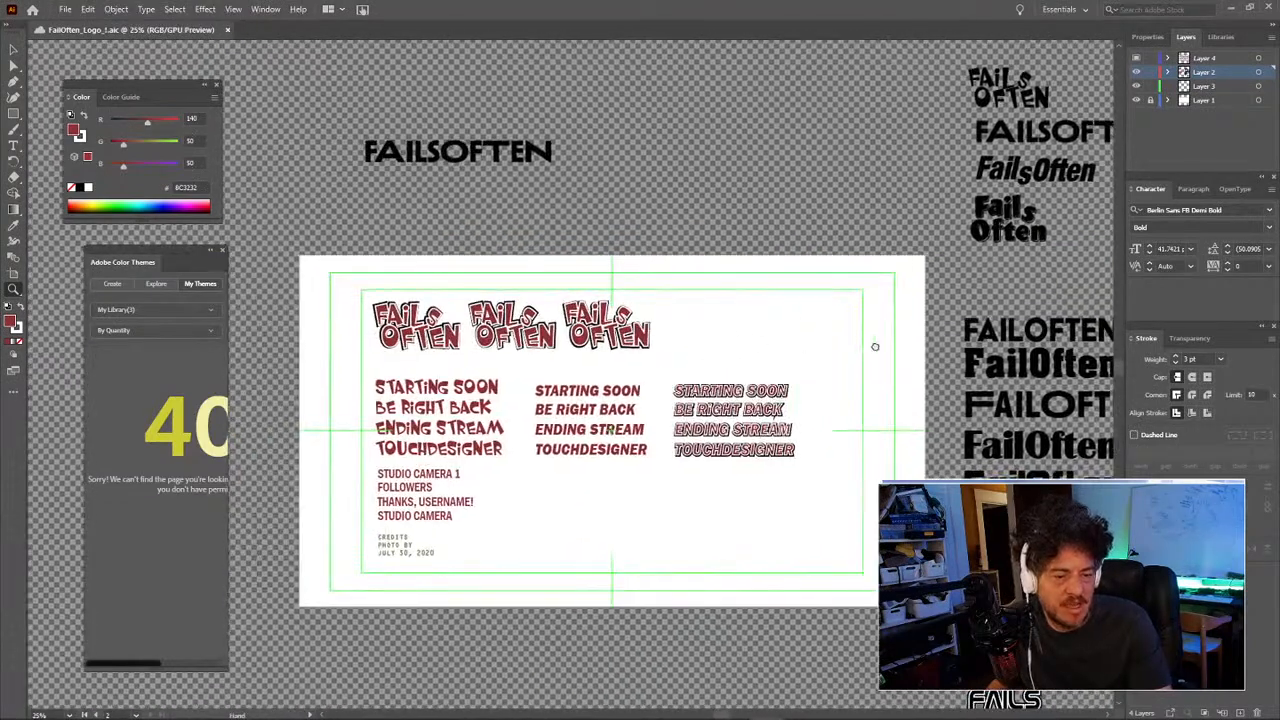
{"action": "left_click_drag", "start_coordinate": [720, 352], "coordinate": [769, 349]}
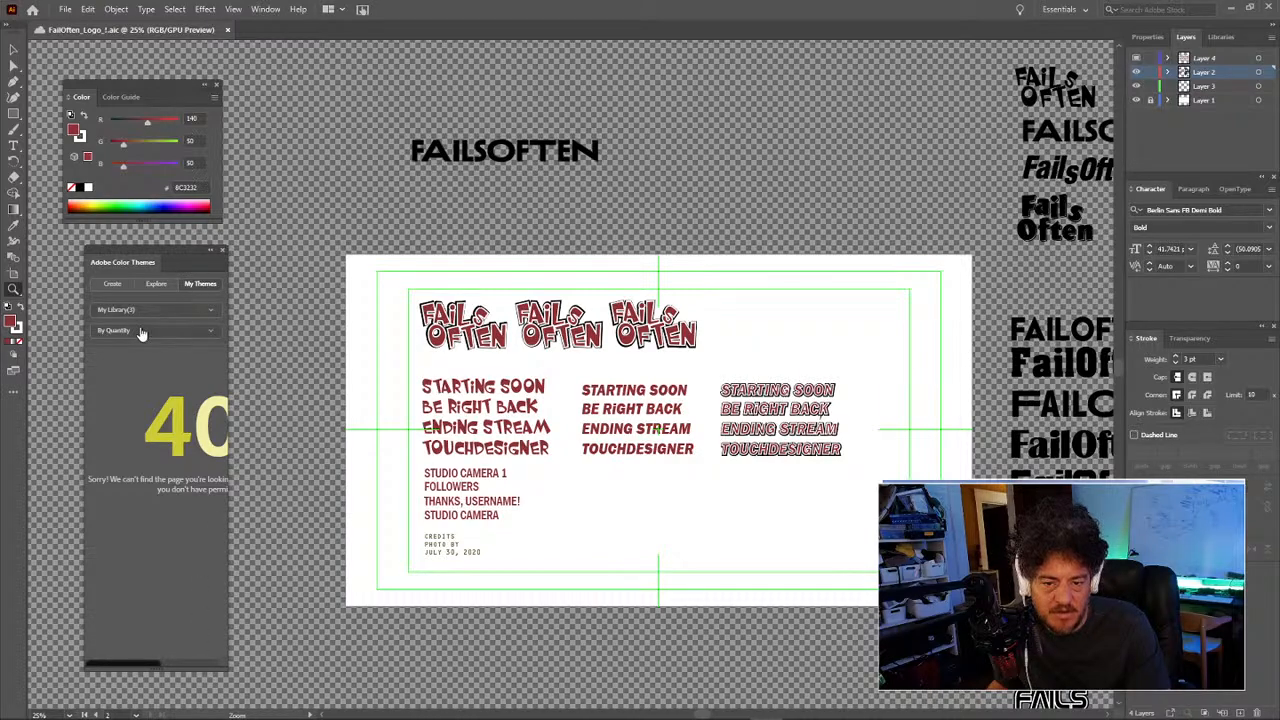
Step: Reopen the Color Themes panel from the Window menu to list Rhodes, Starling and Tom
{"action": "left_click", "coordinate": [211, 312]}
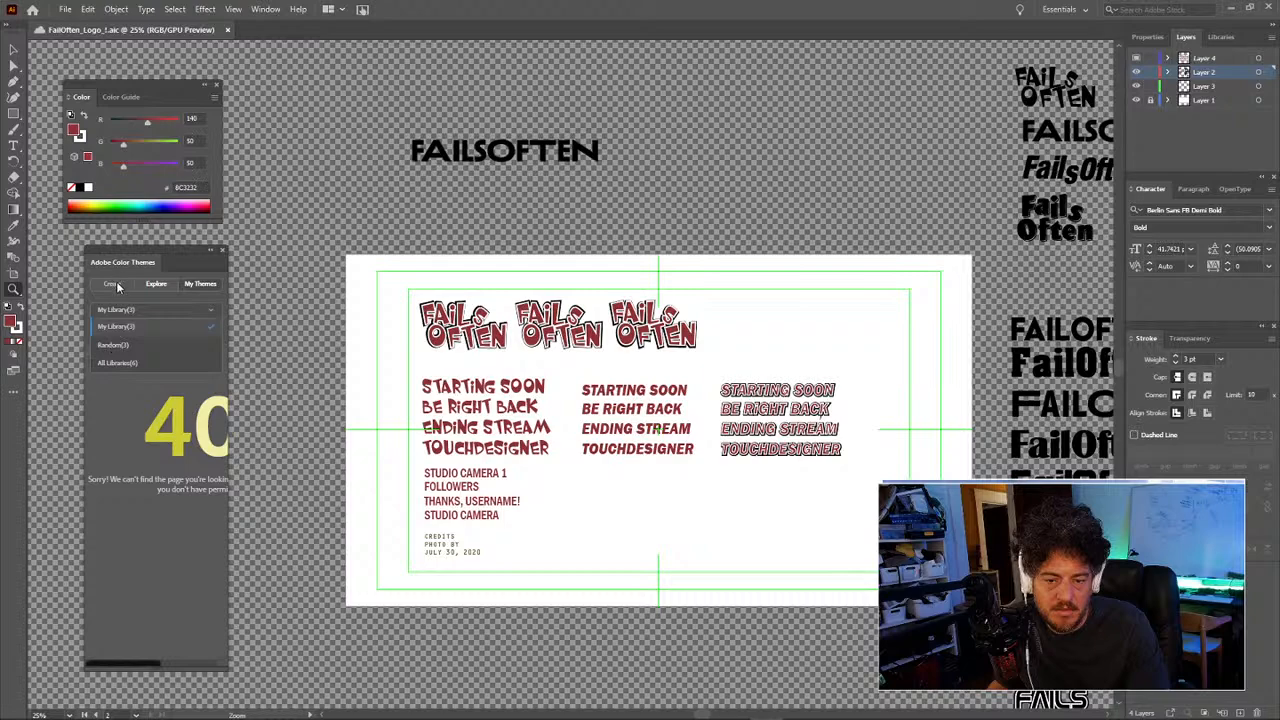
{"action": "left_click_drag", "start_coordinate": [181, 245], "coordinate": [159, 252]}
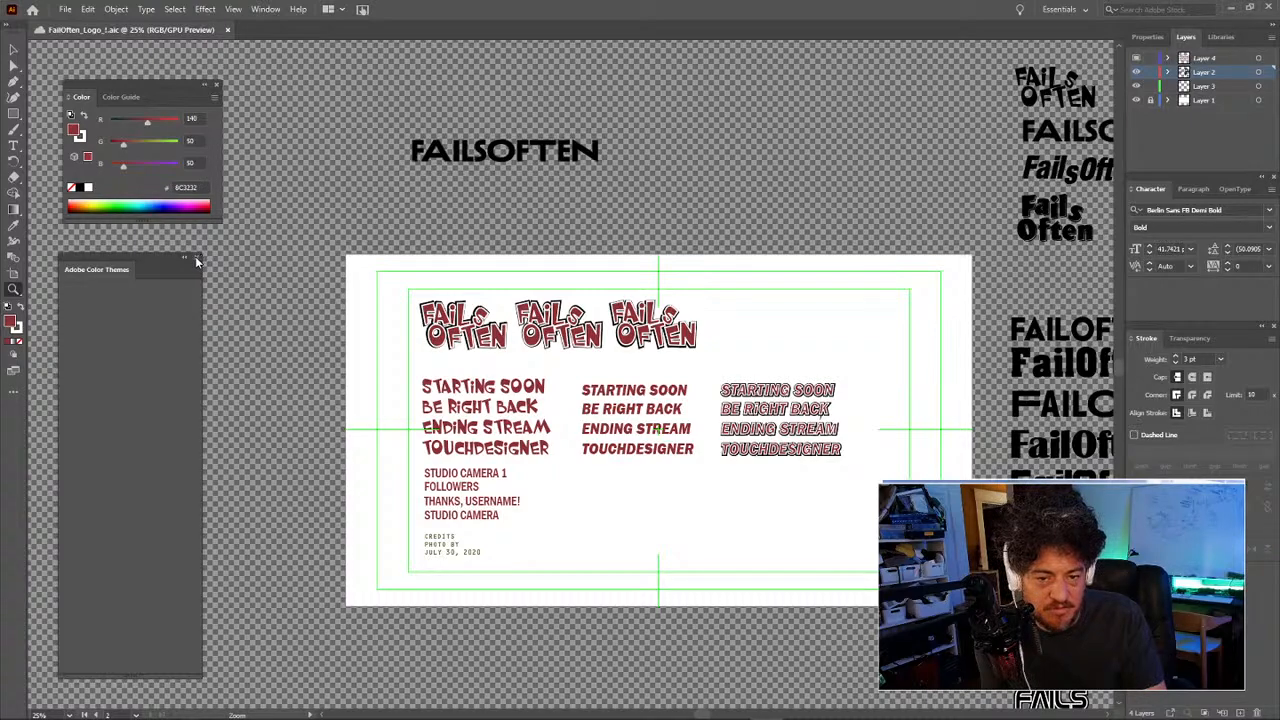
{"action": "left_click", "coordinate": [197, 260]}
{"action": "left_click", "coordinate": [266, 9]}
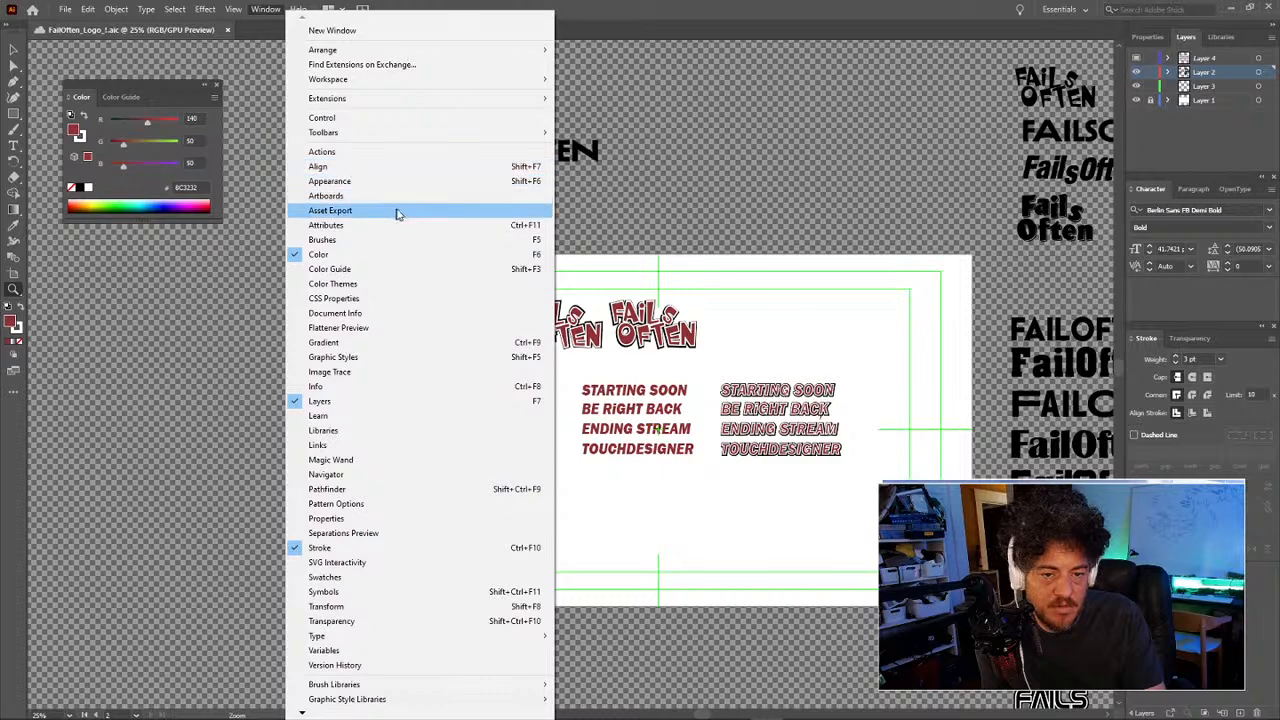
{"action": "left_click", "coordinate": [474, 289]}
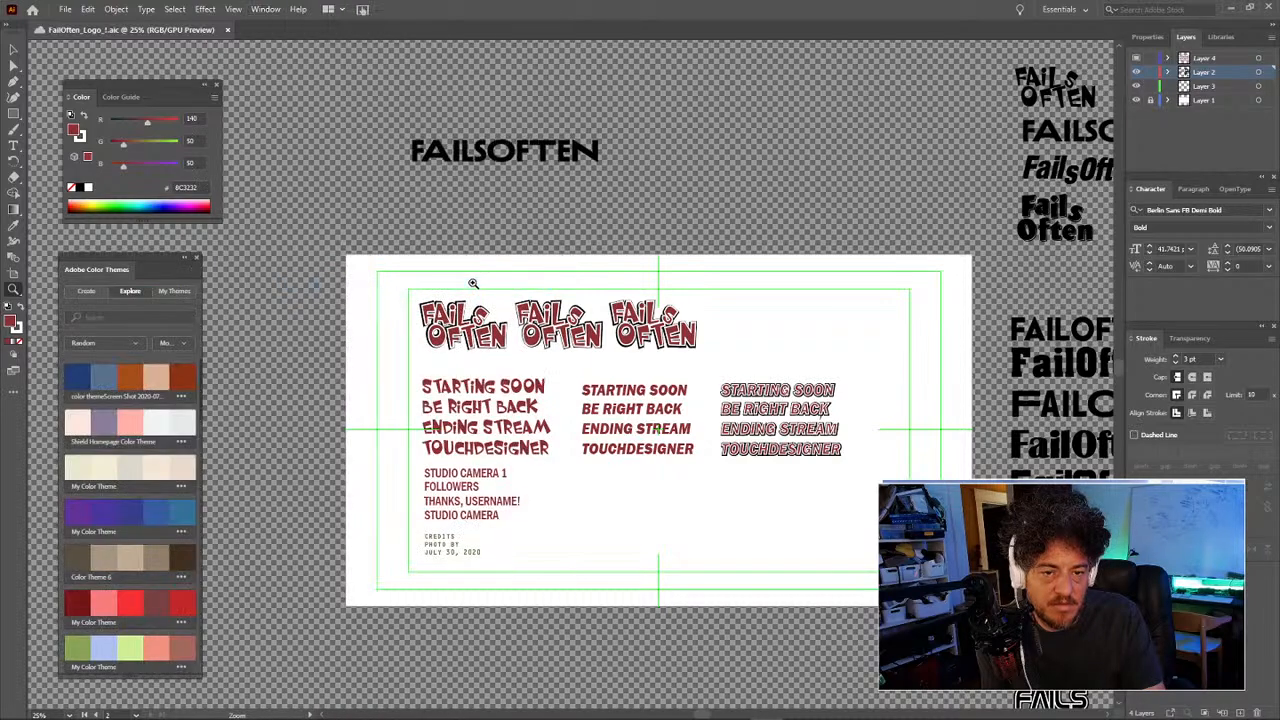
{"action": "left_click", "coordinate": [174, 291]}
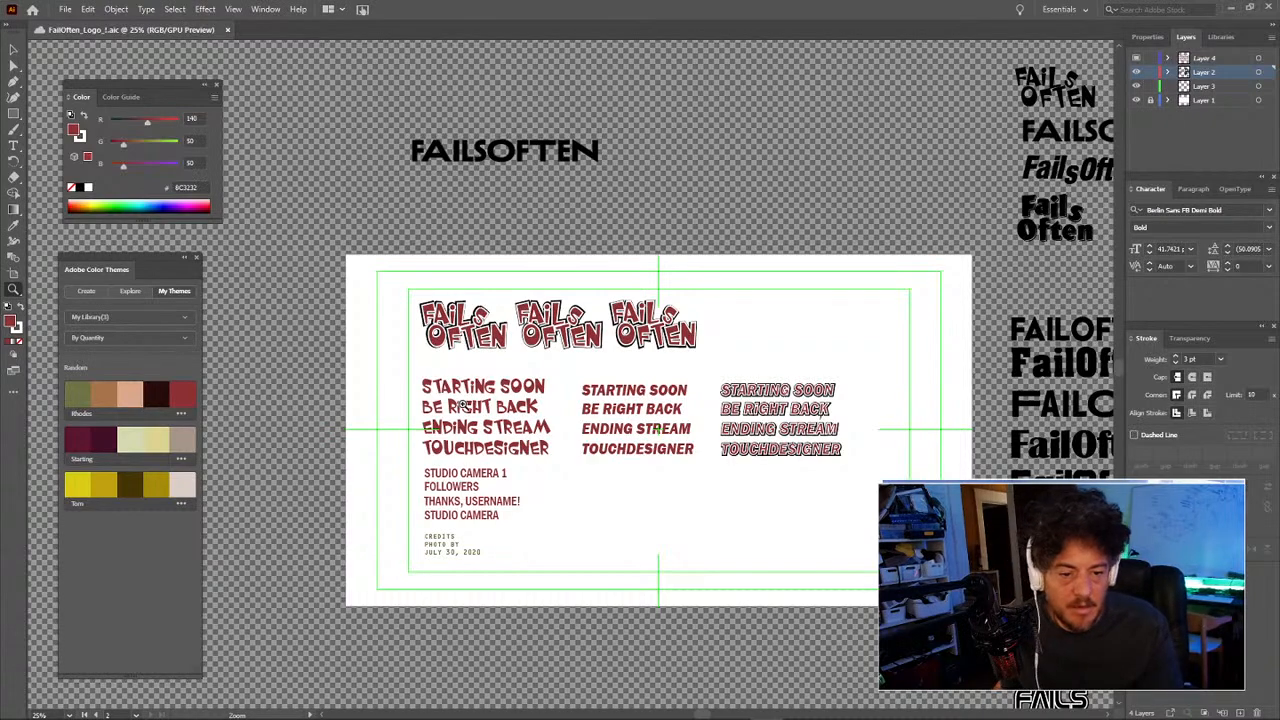
{"action": "left_click", "coordinate": [587, 398]}
{"action": "left_click_drag", "start_coordinate": [510, 446], "coordinate": [538, 441]}
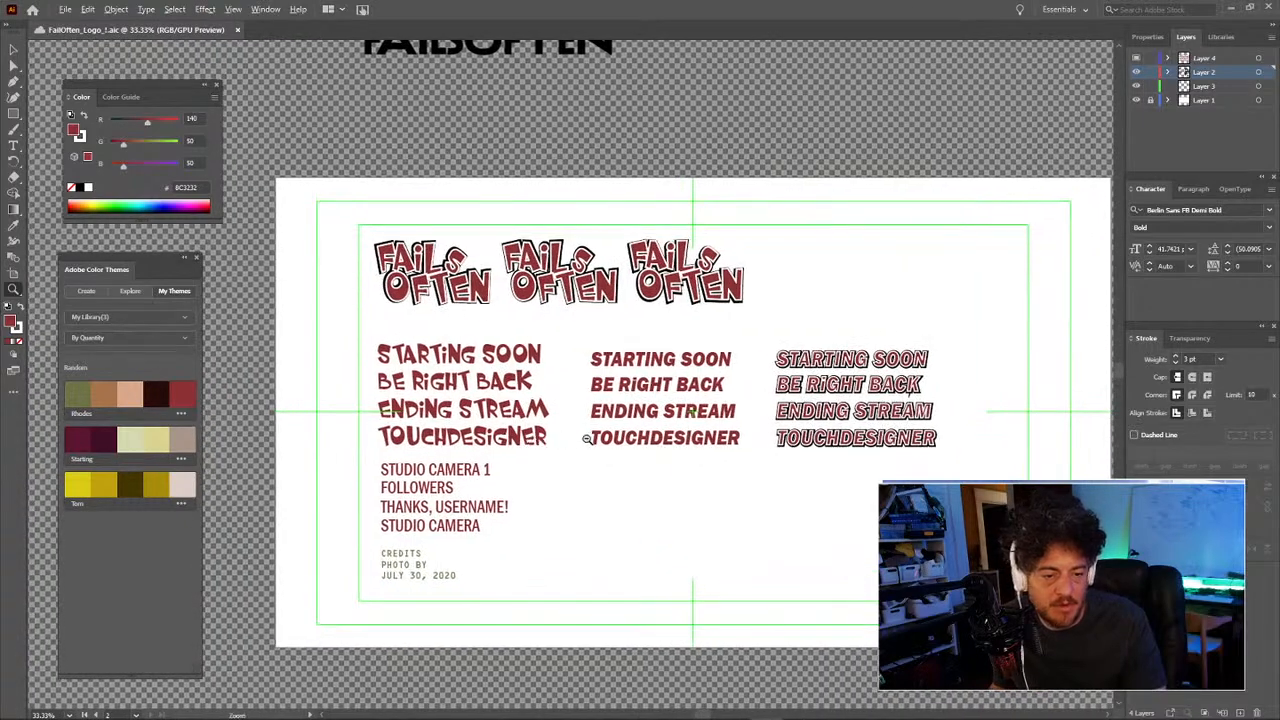
{"action": "left_click", "coordinate": [587, 439], "text": "alt"}
{"action": "left_click", "coordinate": [587, 439], "text": "alt"}
{"action": "left_click_drag", "start_coordinate": [575, 391], "coordinate": [687, 481]}
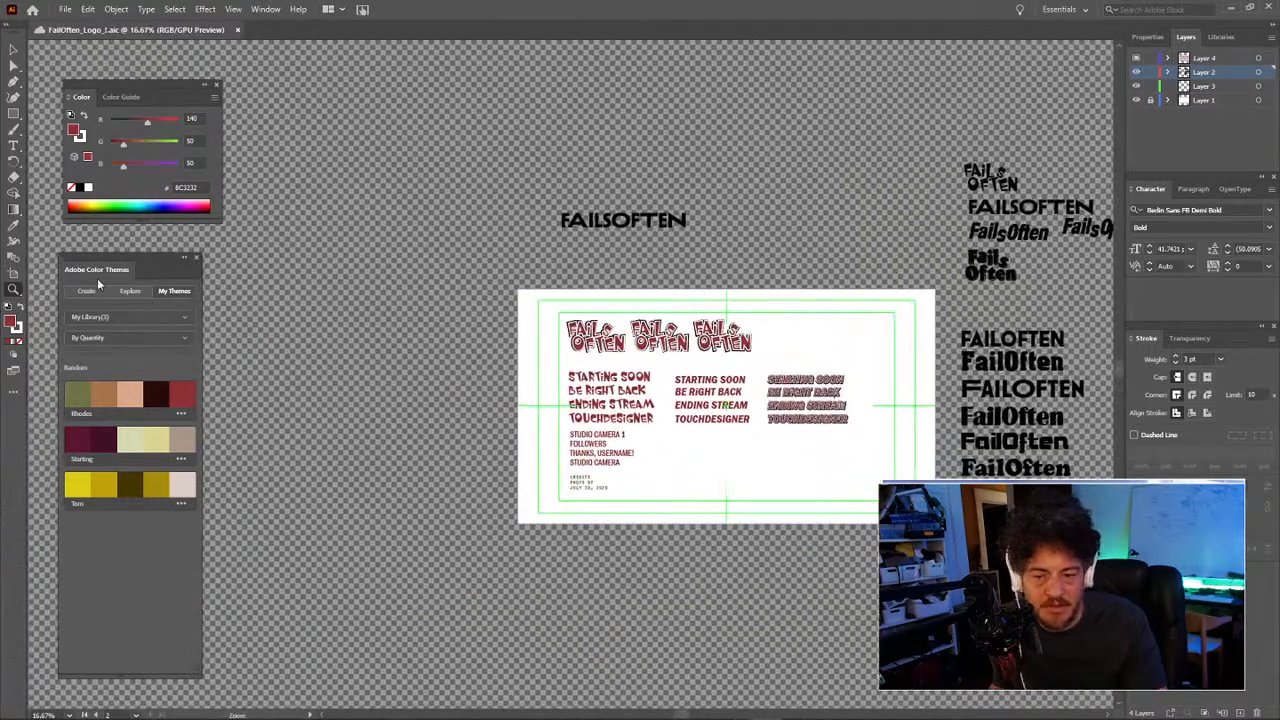
{"action": "left_click", "coordinate": [13, 273]}
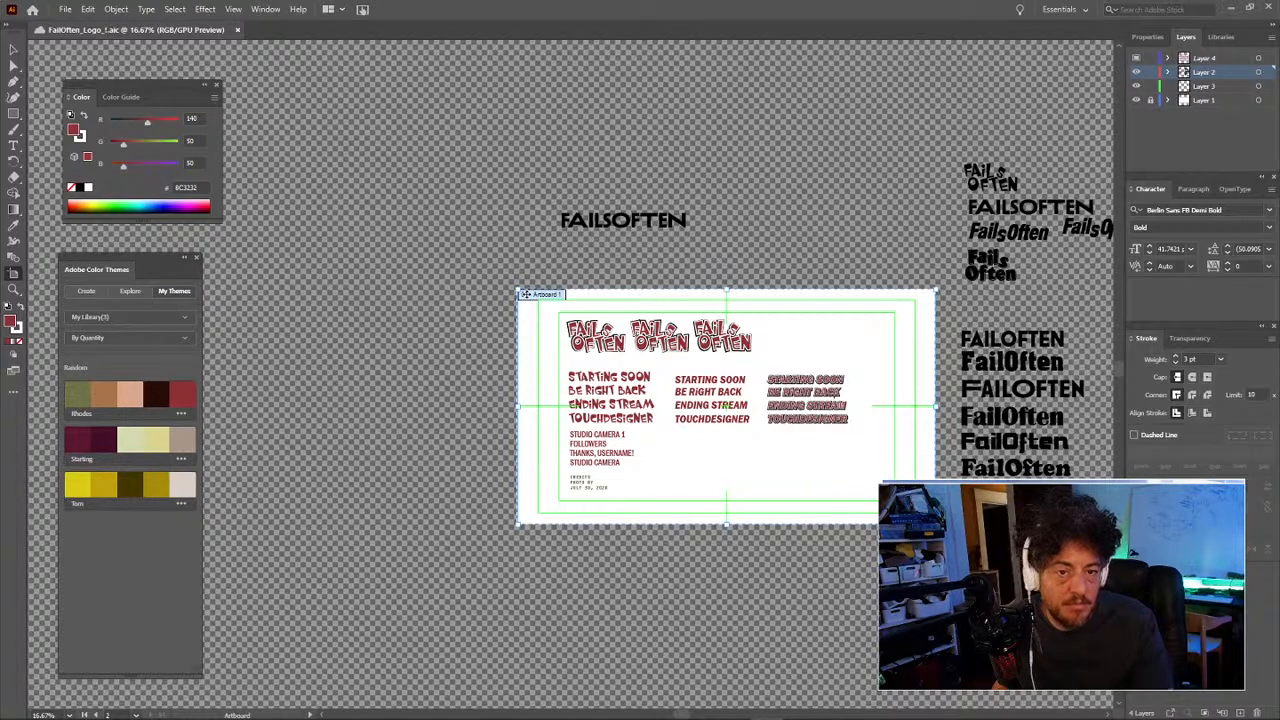
{"action": "left_click", "coordinate": [88, 12]}
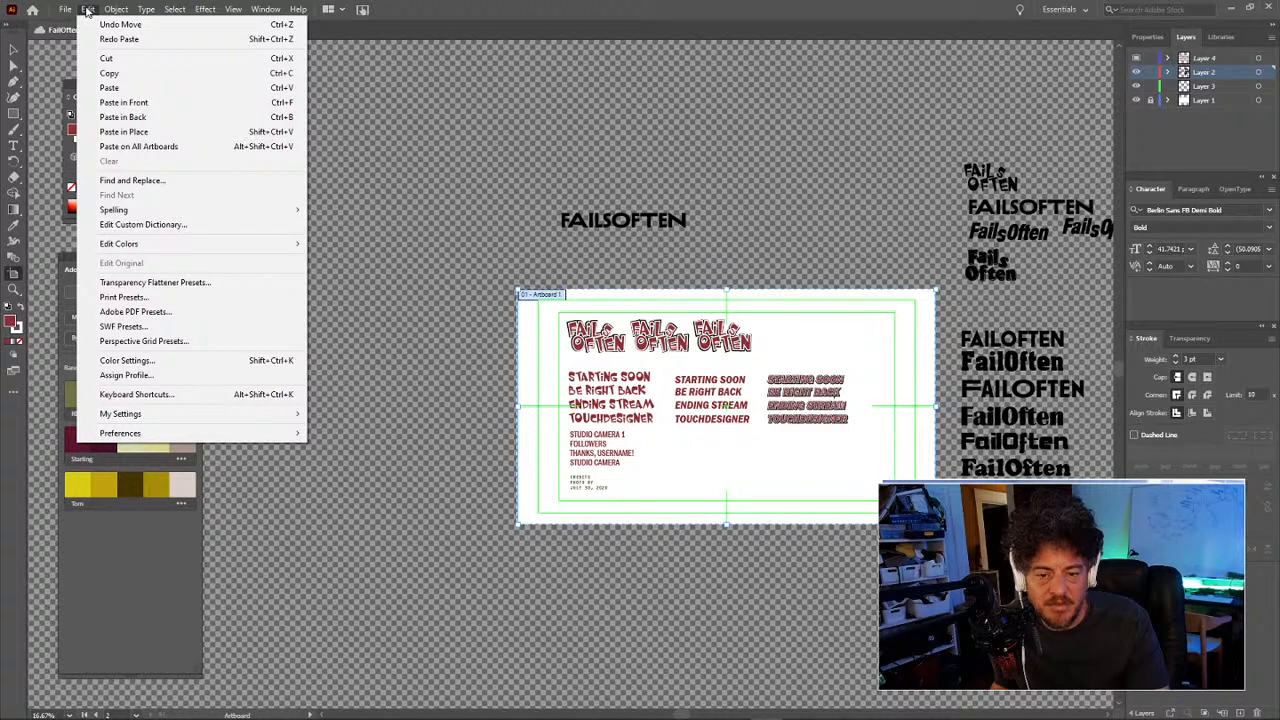
{"action": "left_click", "coordinate": [88, 12]}
{"action": "left_click", "coordinate": [236, 9]}
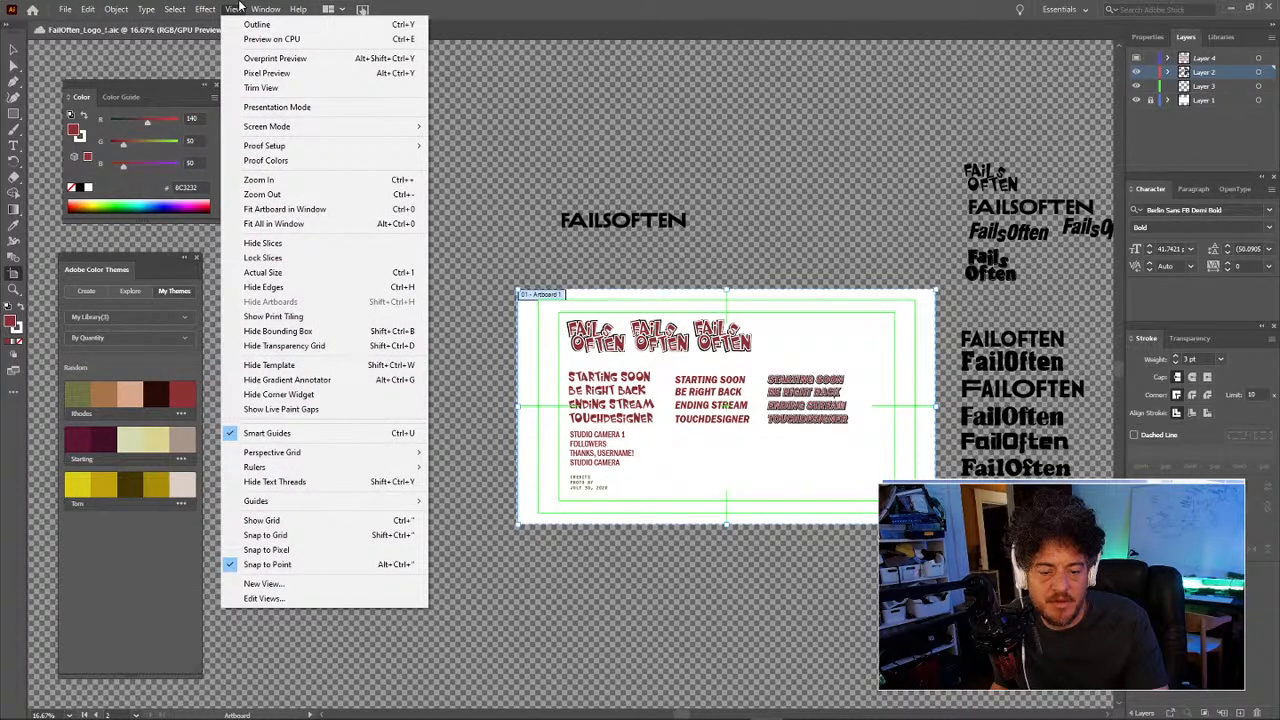
{"action": "left_click", "coordinate": [238, 8]}
{"action": "left_click", "coordinate": [265, 9]}
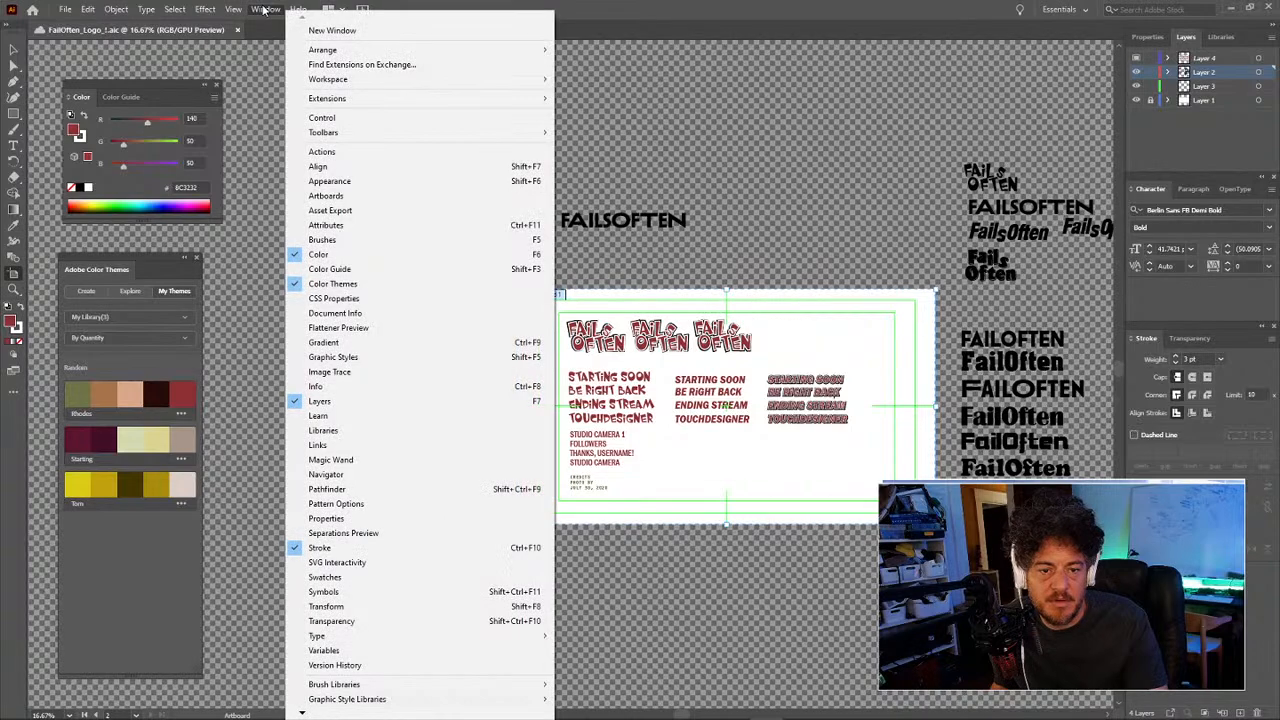
{"action": "left_click", "coordinate": [265, 9]}
{"action": "left_click", "coordinate": [174, 10]}
{"action": "left_click", "coordinate": [174, 10]}
{"action": "left_click", "coordinate": [147, 9]}
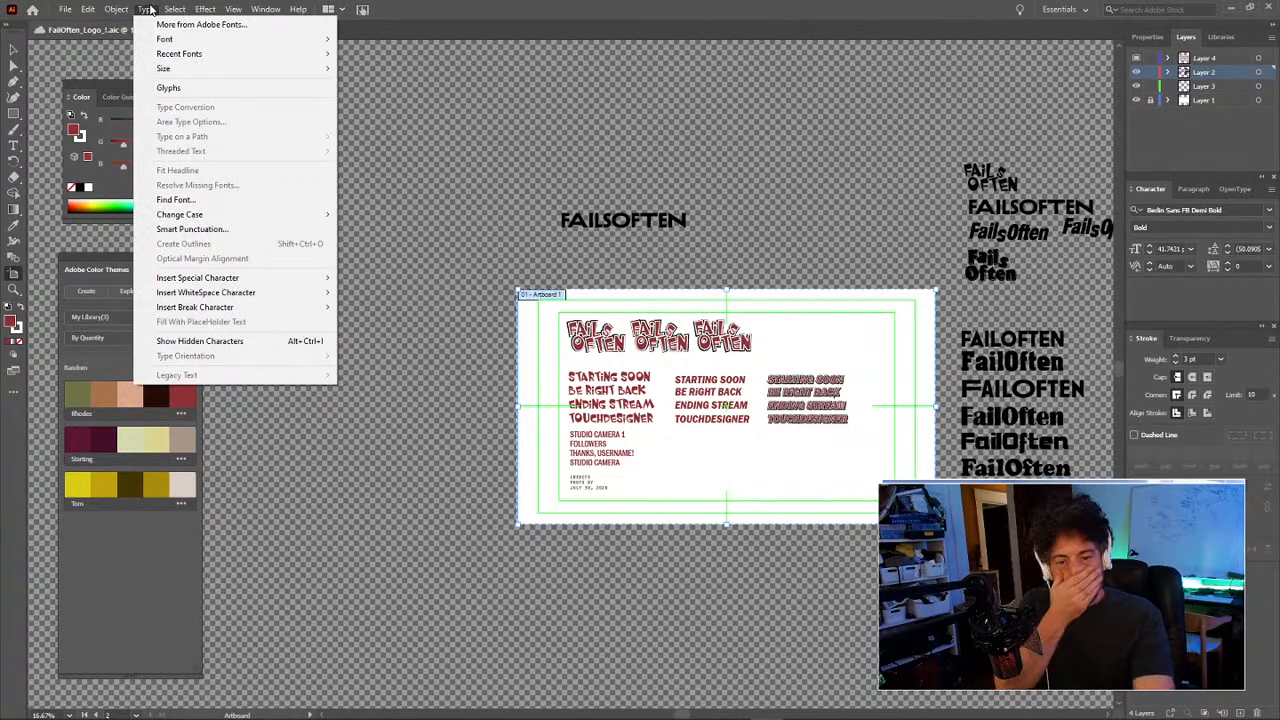
{"action": "left_click", "coordinate": [147, 9]}
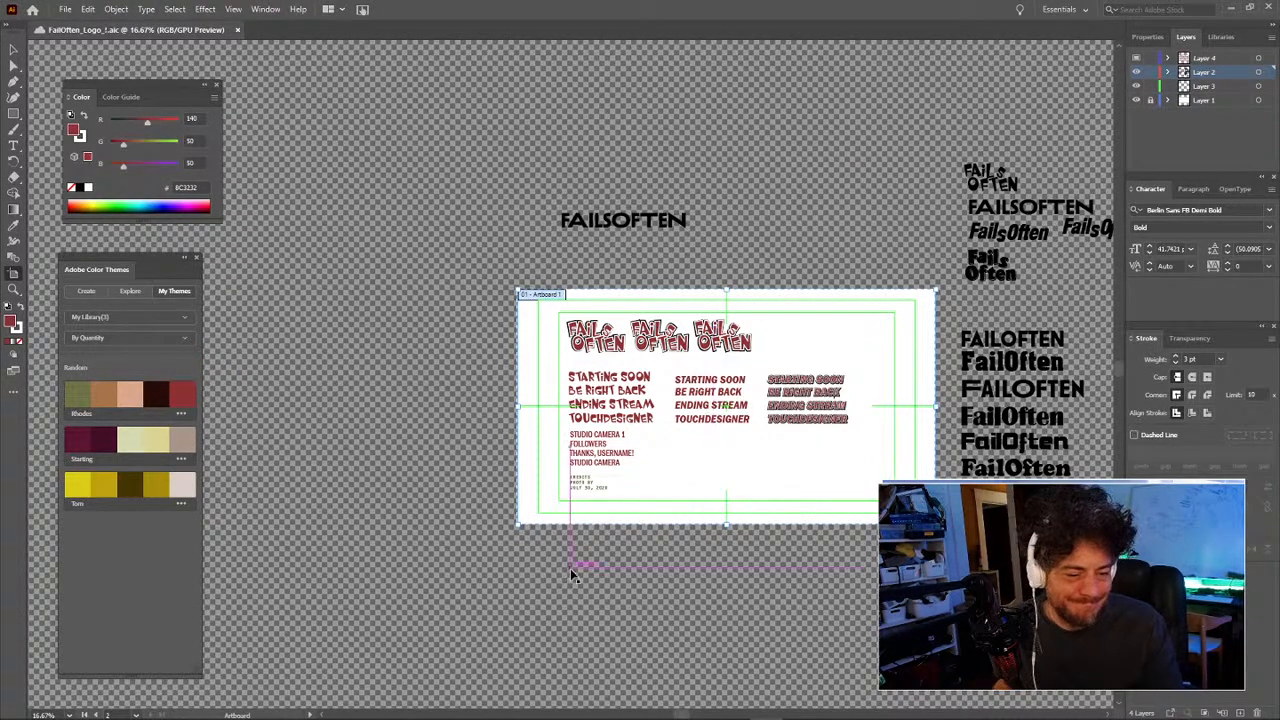
Step: Move the title-card artboard with its artwork as a trial, then undo the move
{"action": "left_click_drag", "start_coordinate": [586, 571], "coordinate": [515, 520]}
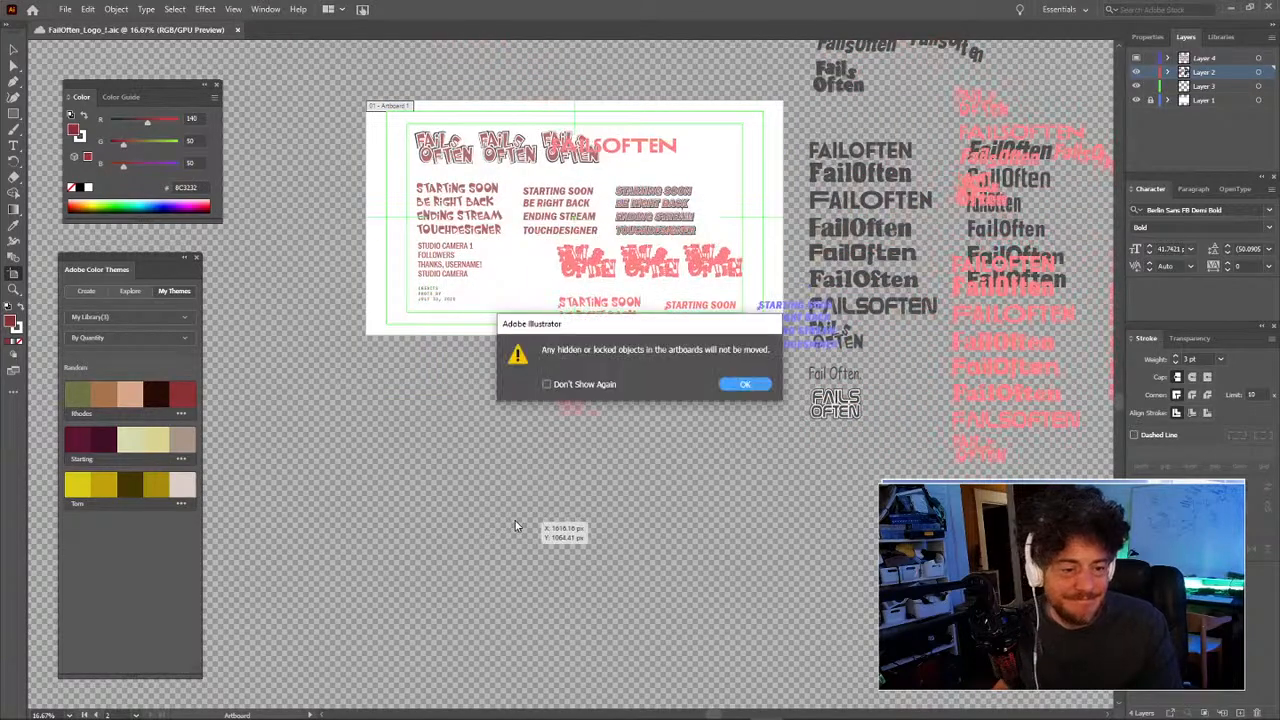
{"action": "left_click", "coordinate": [750, 385]}
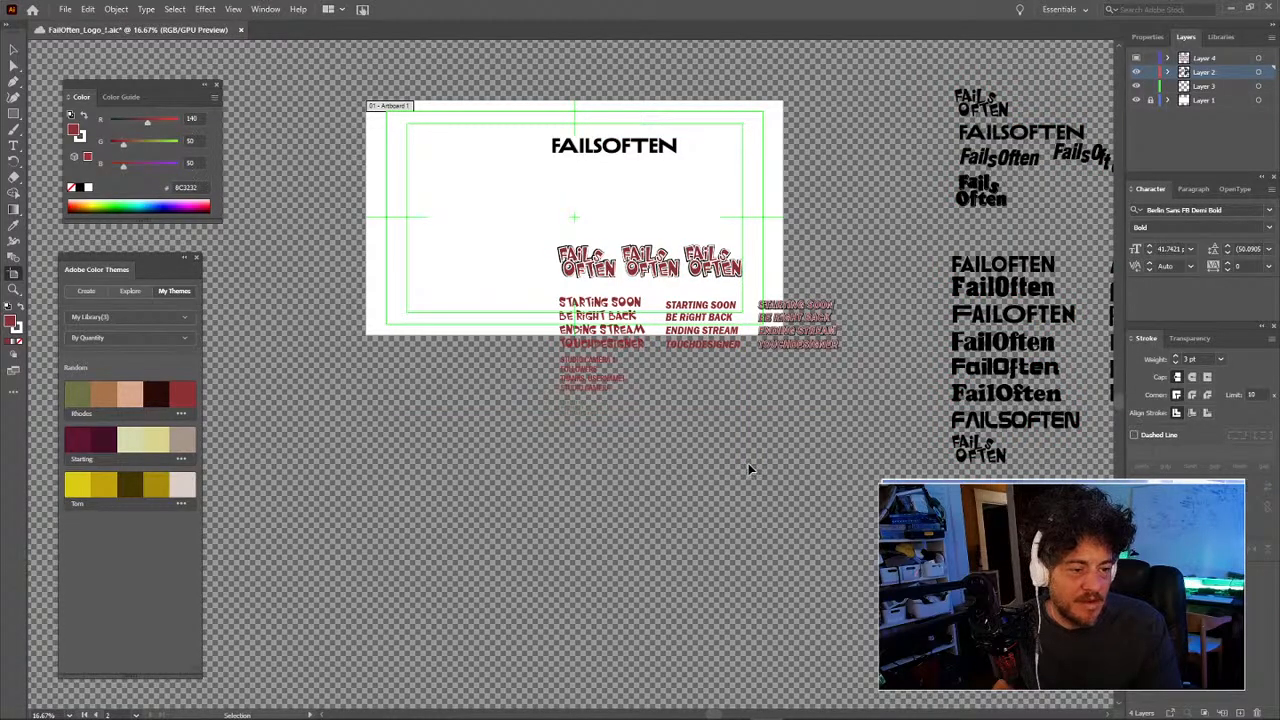
{"action": "key", "text": "ctrl+z"}
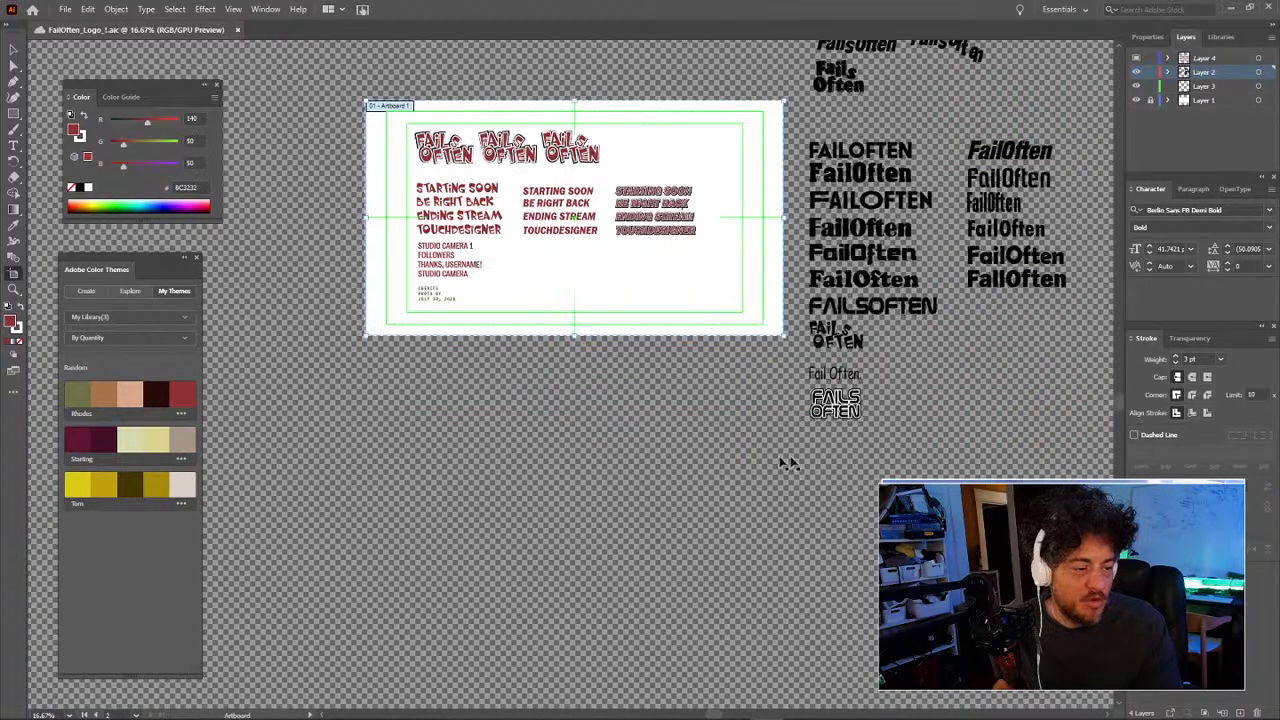
Step: Toggle Layer 4's outlined text column off and on, leaving it visible
{"action": "left_click", "coordinate": [1137, 60]}
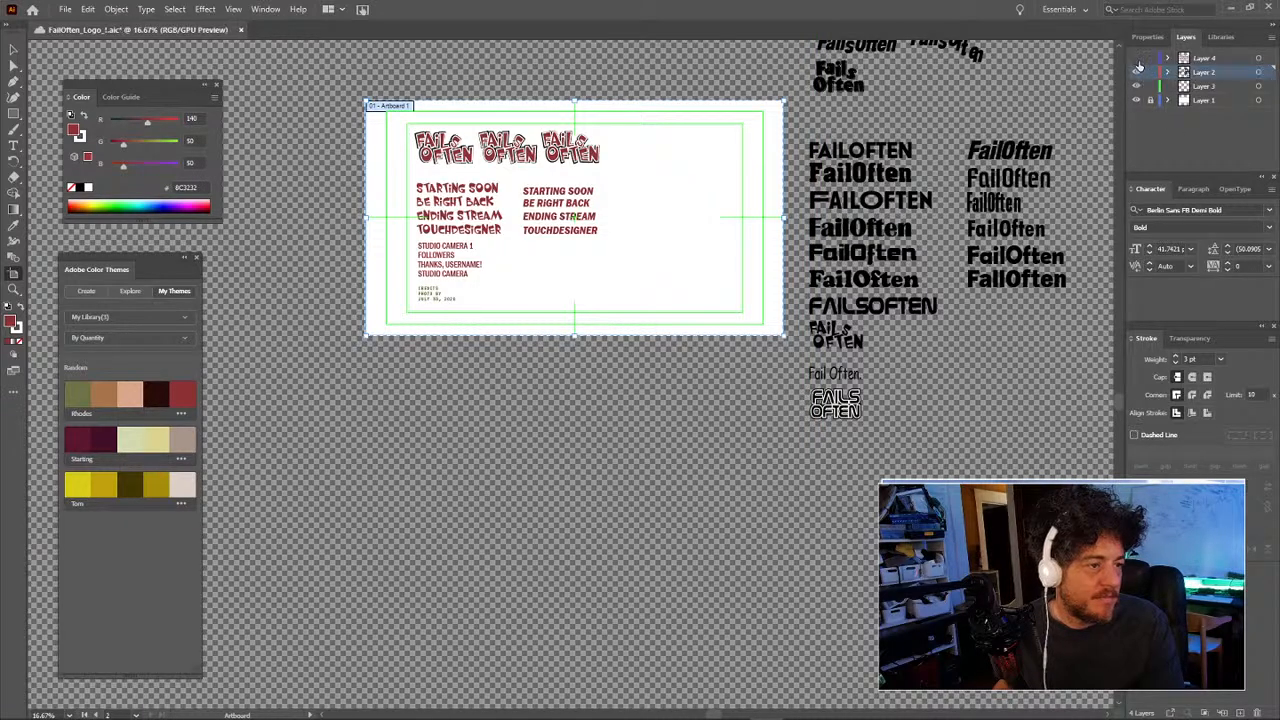
{"action": "left_click", "coordinate": [1137, 62]}
{"action": "left_click", "coordinate": [1137, 62]}
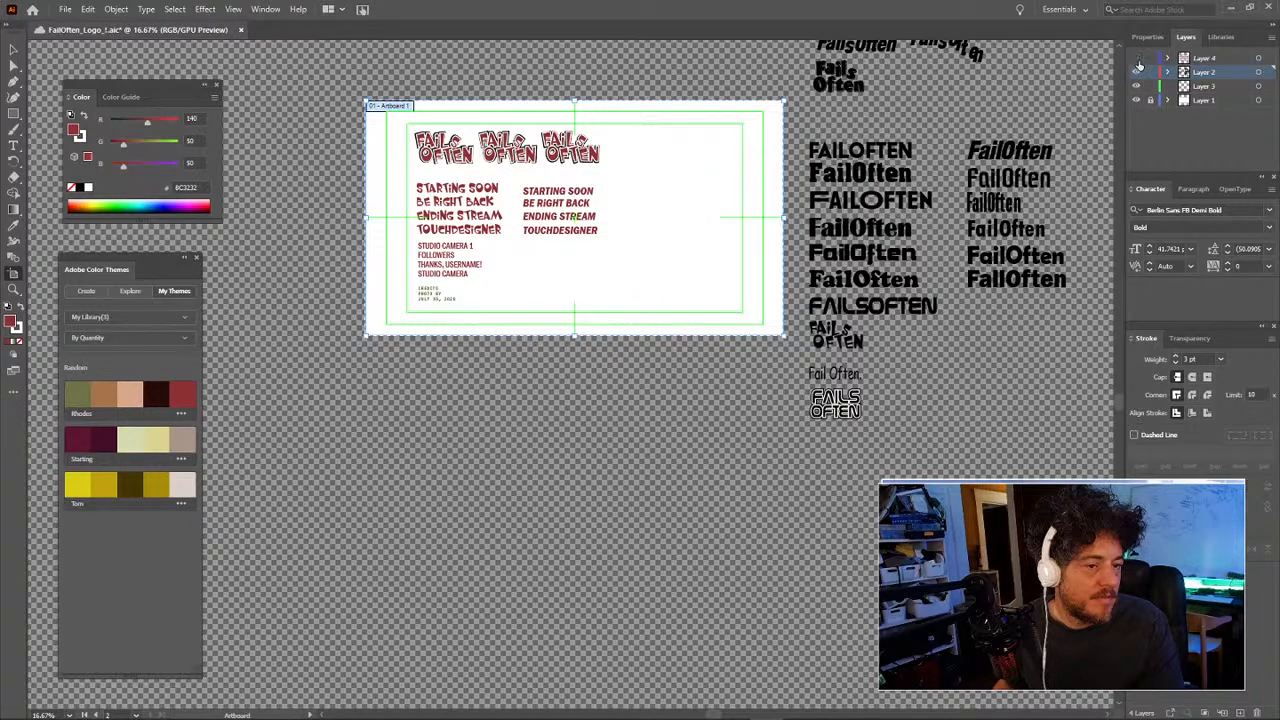
{"action": "left_click", "coordinate": [1137, 62]}
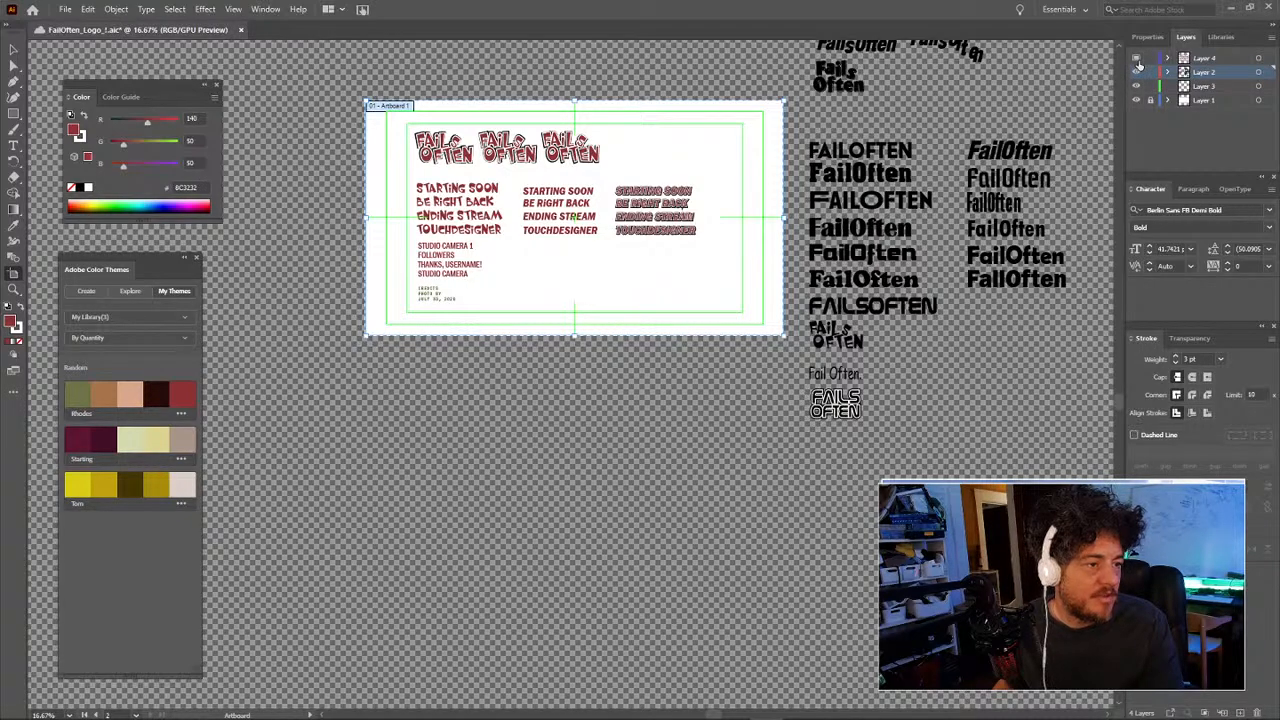
Step: Zoom out to 12.5% and unlock Layer 1
{"action": "left_click_drag", "start_coordinate": [835, 320], "coordinate": [715, 420]}
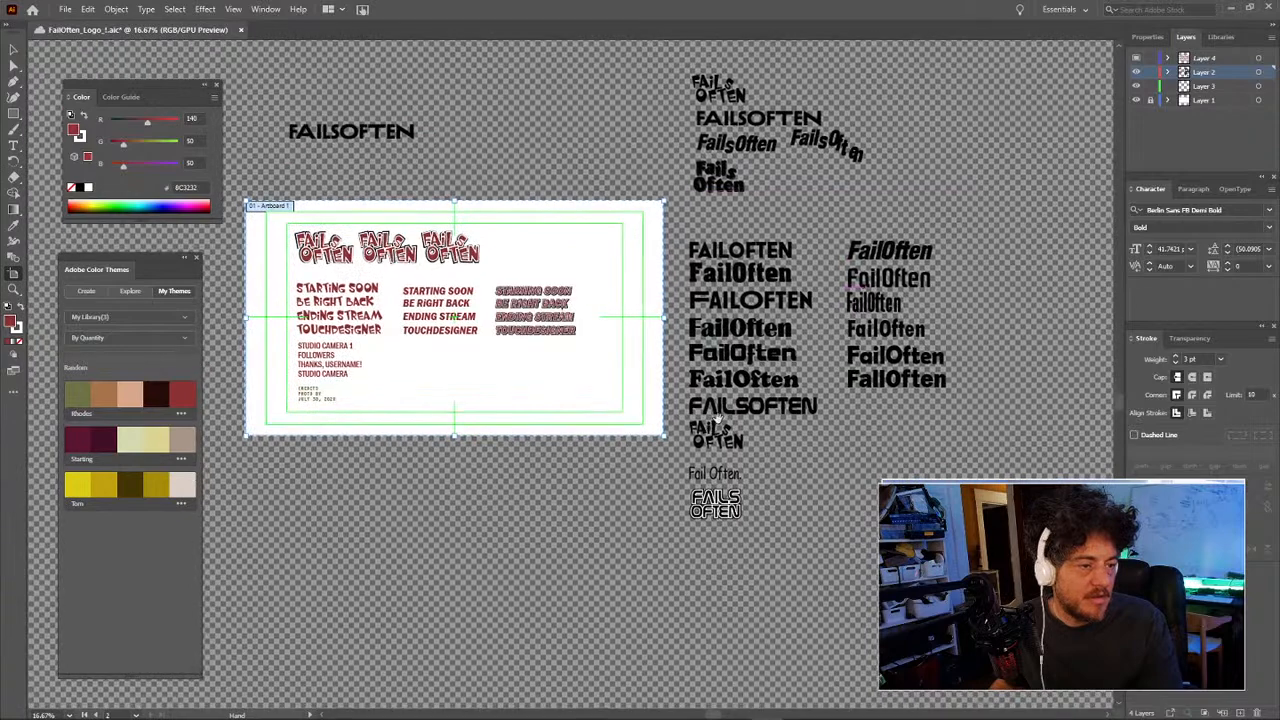
{"action": "left_click_drag", "start_coordinate": [806, 377], "coordinate": [861, 384]}
{"action": "key", "text": "z"}
{"action": "left_click", "coordinate": [792, 412], "text": "alt"}
{"action": "left_click_drag", "start_coordinate": [756, 412], "coordinate": [873, 407]}
{"action": "left_click", "coordinate": [1151, 101]}
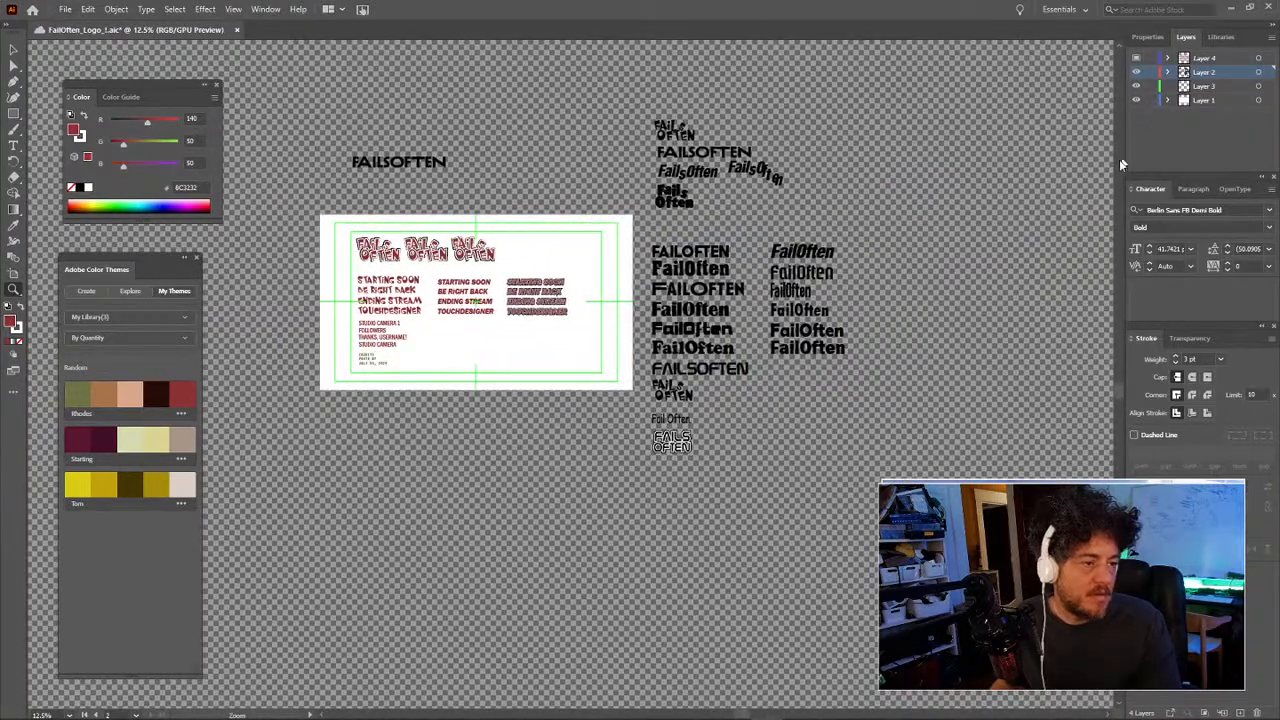
Step: Draw a 2320 px square artboard with the Artboard tool, then discard it
{"action": "left_click_drag", "start_coordinate": [800, 238], "coordinate": [888, 250]}
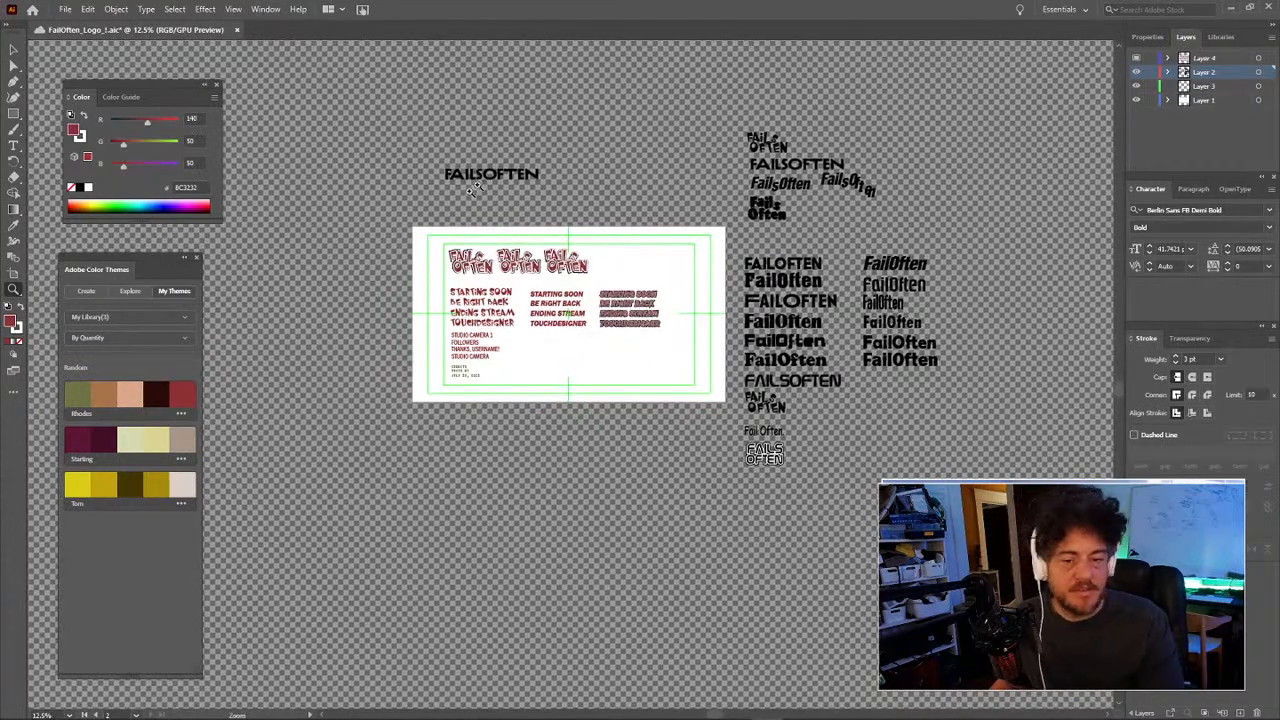
{"action": "key", "text": "shift+o"}
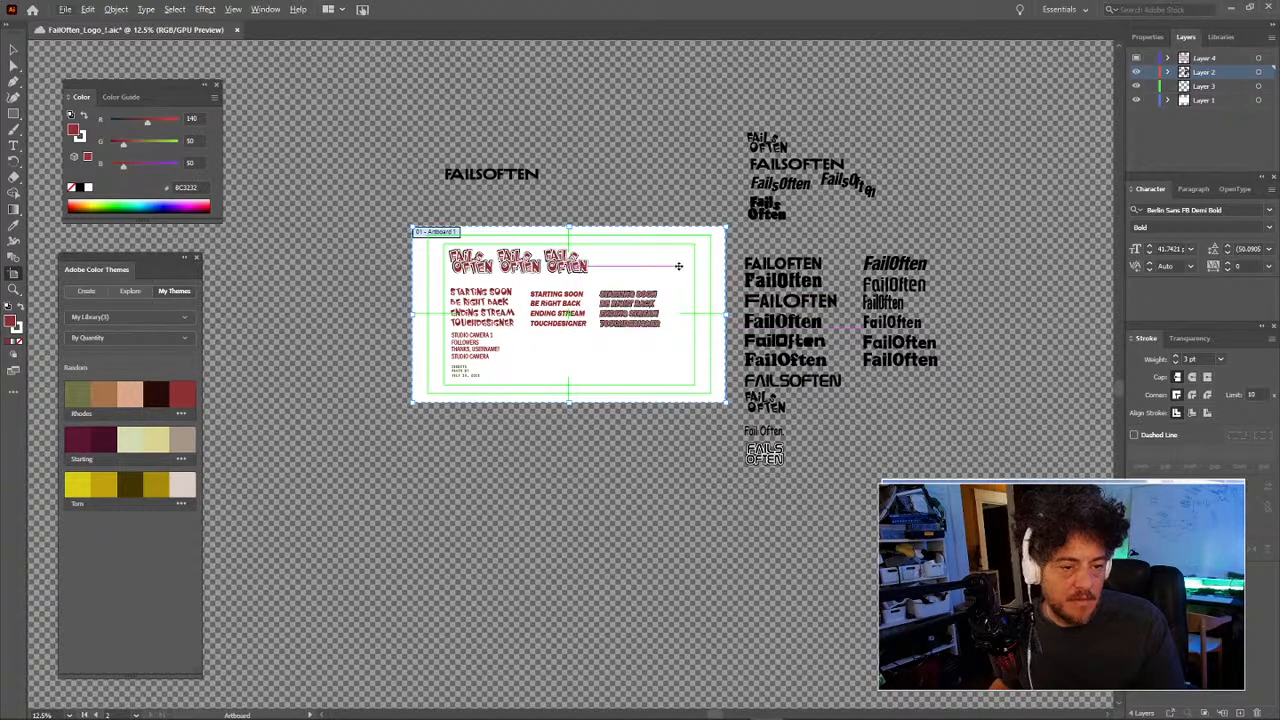
{"action": "left_click_drag", "start_coordinate": [678, 270], "coordinate": [653, 462]}
{"action": "key", "text": "ctrl+z"}
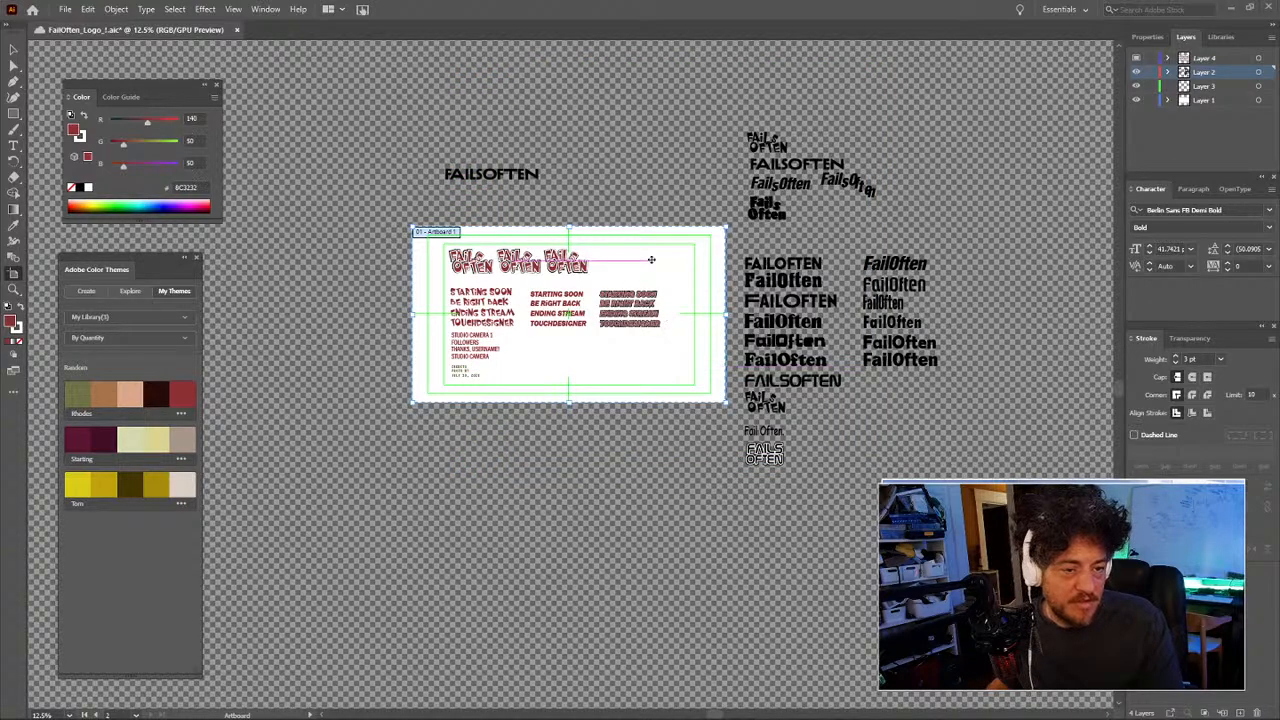
Step: Undo the duplicate Artboard 8 and 9 copies and select the remaining overlay artboard
{"action": "key", "text": "alt+v"}
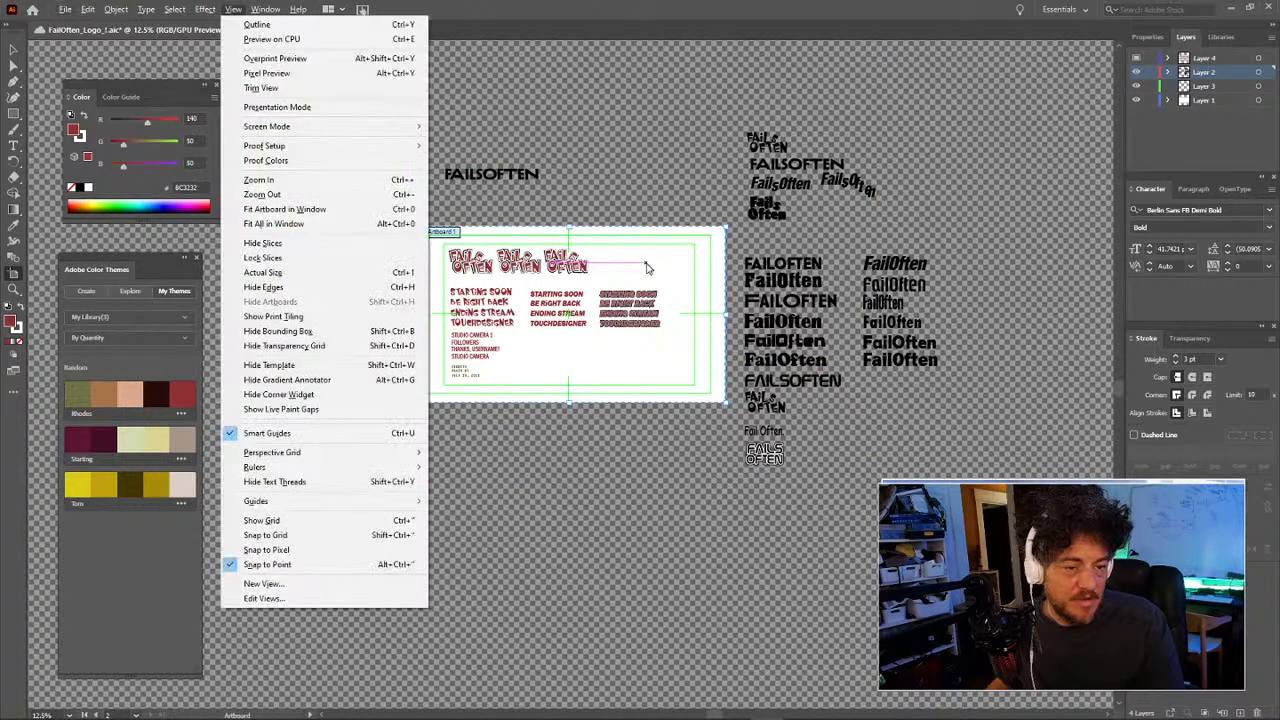
{"action": "left_click", "coordinate": [591, 281]}
{"action": "left_click", "coordinate": [703, 278]}
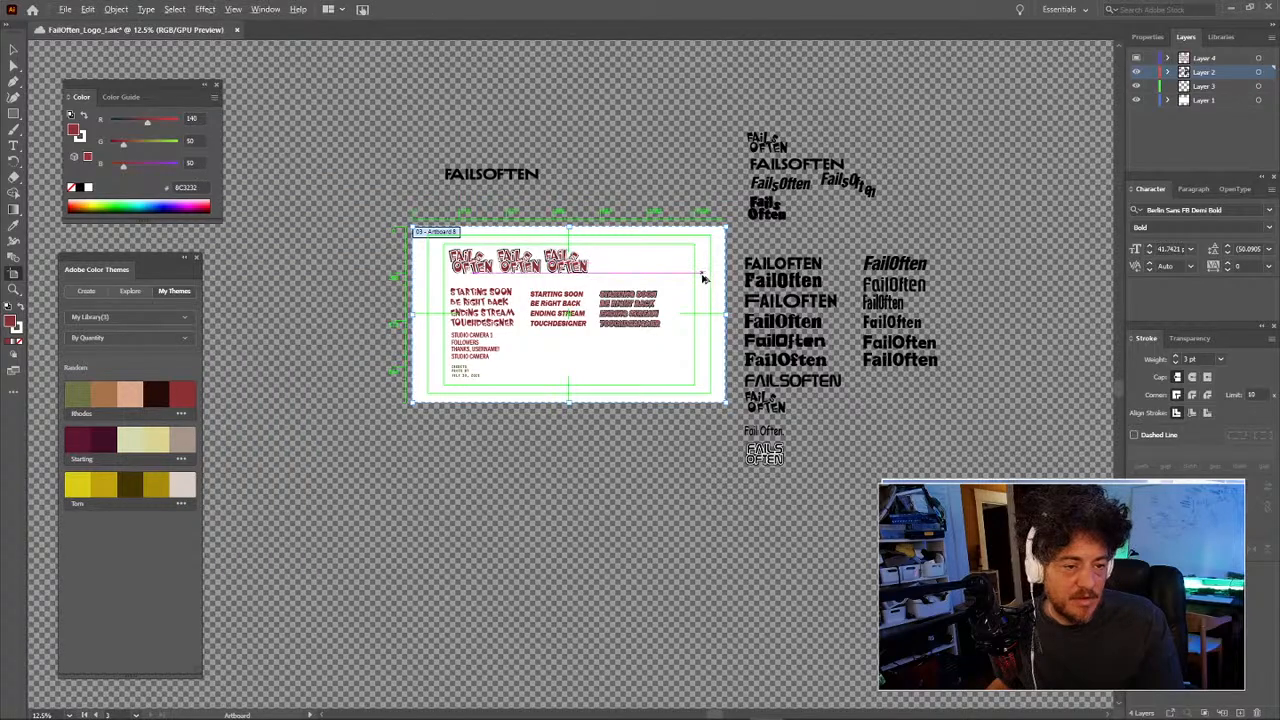
{"action": "left_click_drag", "start_coordinate": [706, 277], "coordinate": [649, 357]}
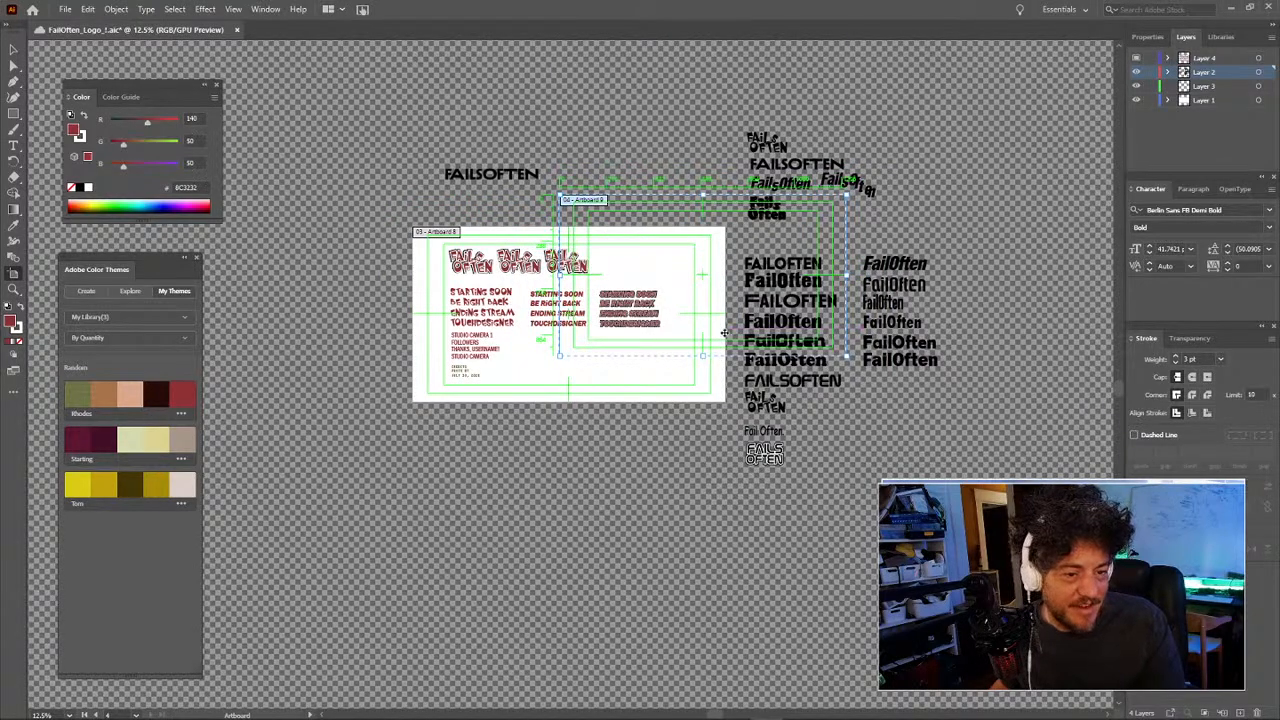
{"action": "key", "text": "ctrl+z"}
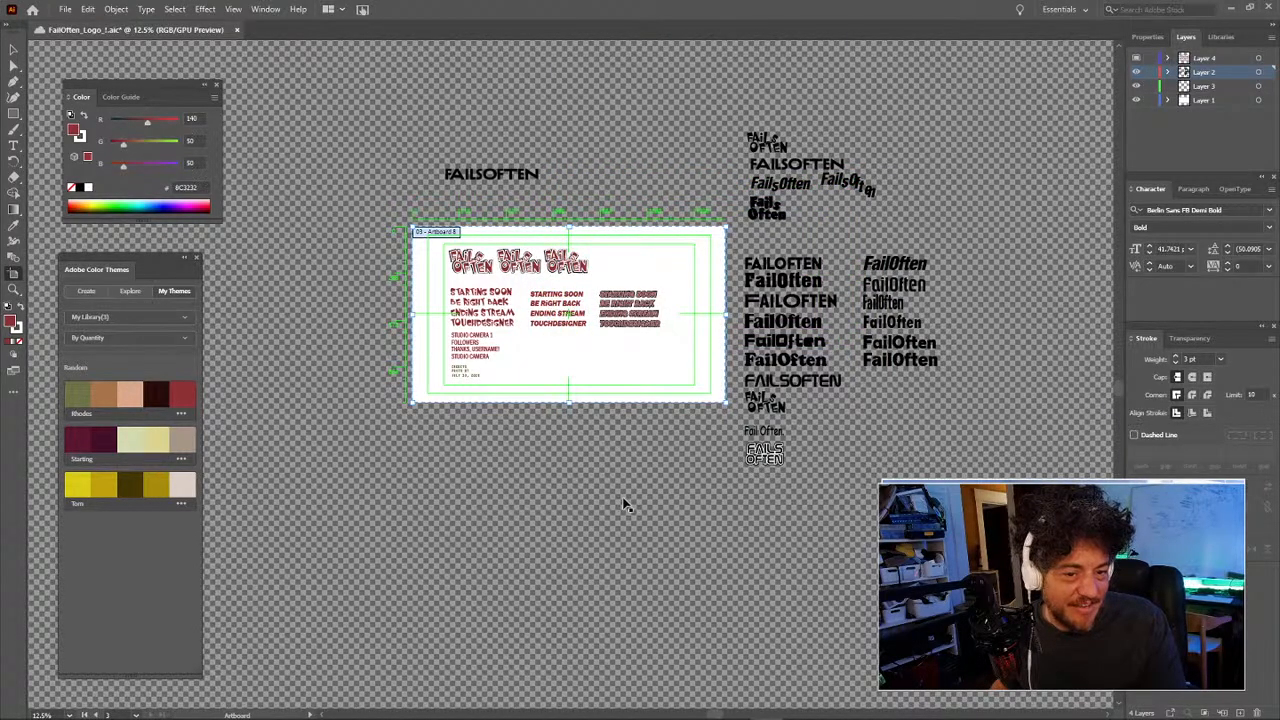
{"action": "key", "text": "ctrl+z"}
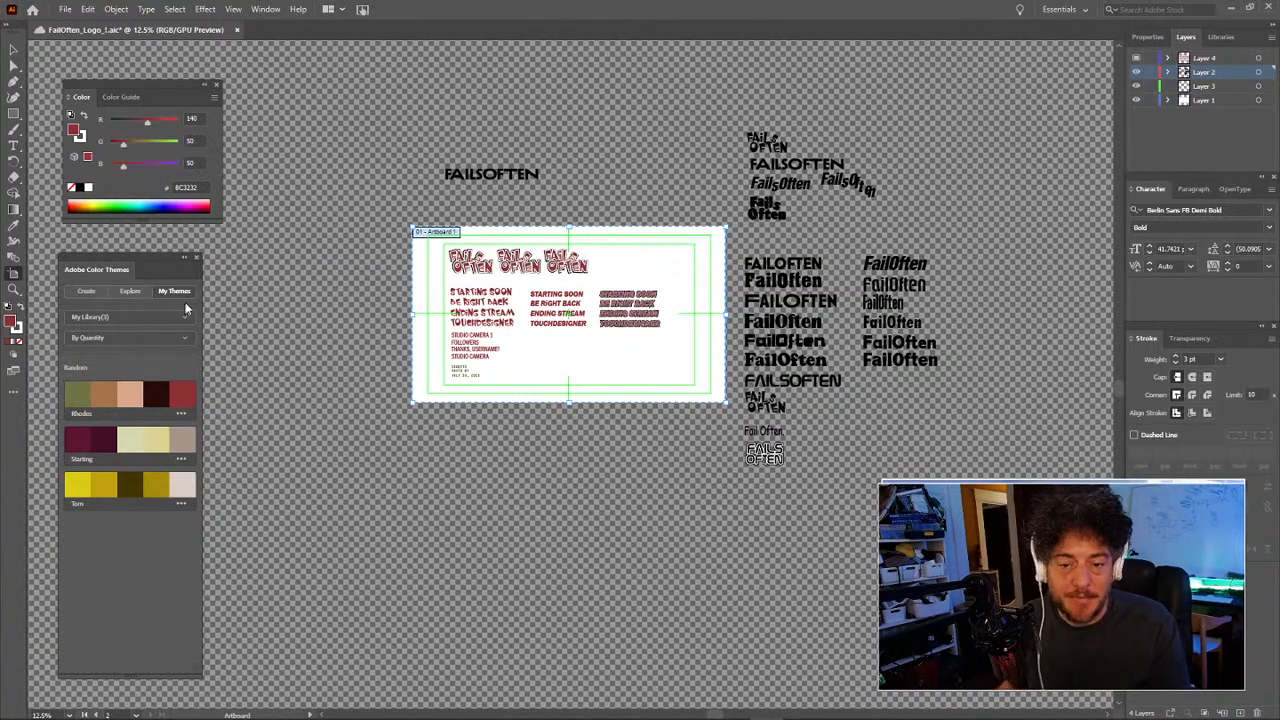
{"action": "left_click", "coordinate": [616, 368]}
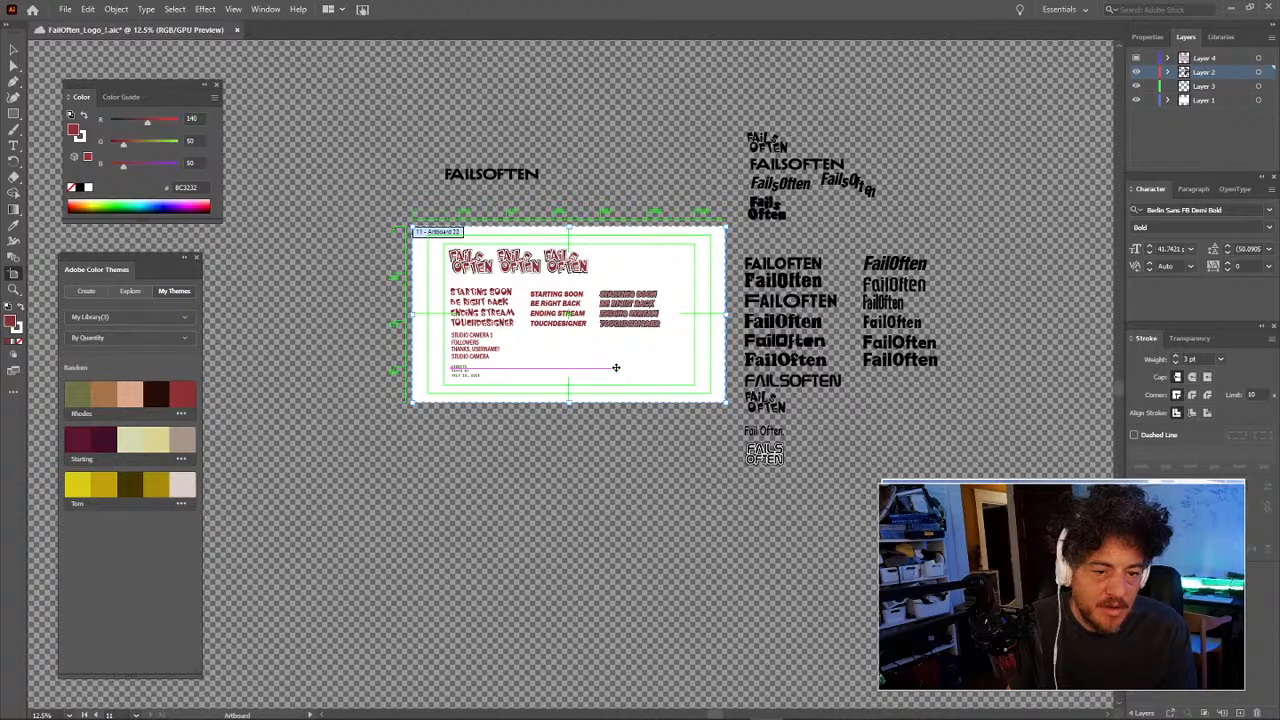
Step: Alt-drag a copy of the overlay artboard below, then undo the trial artboard deletions
{"action": "left_click_drag", "start_coordinate": [616, 367], "coordinate": [616, 559]}
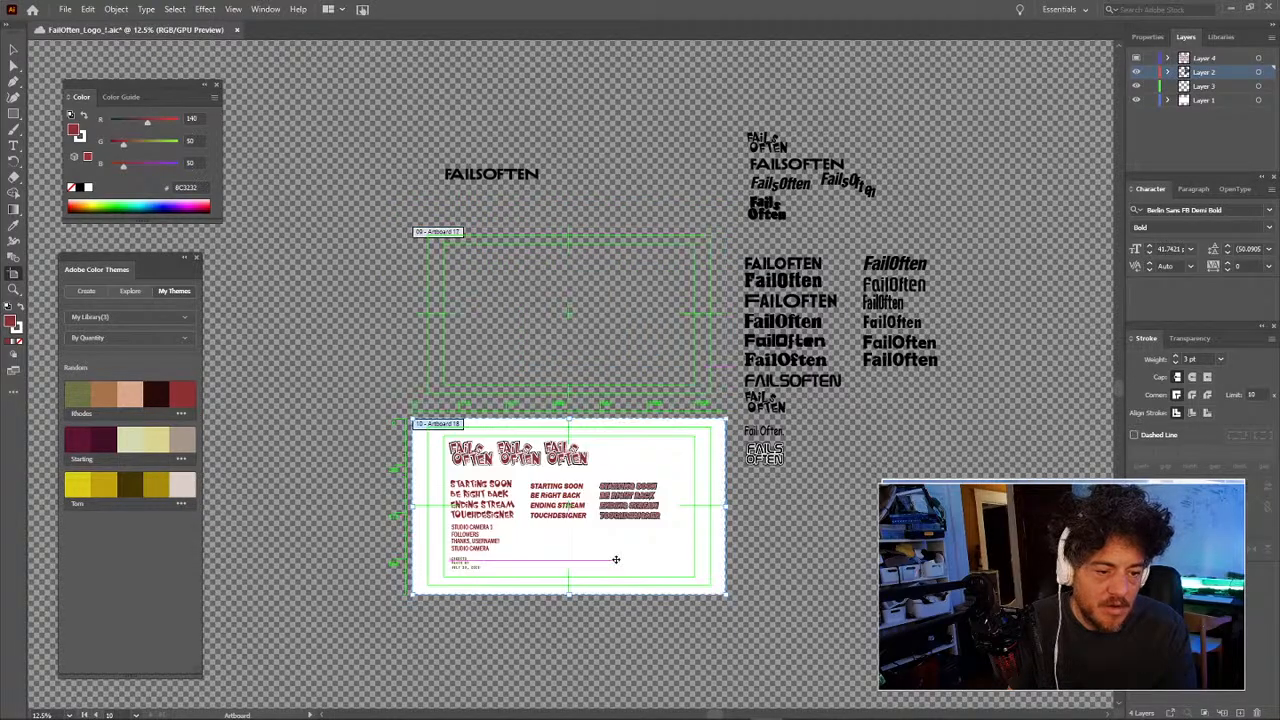
{"action": "left_click", "coordinate": [622, 323]}
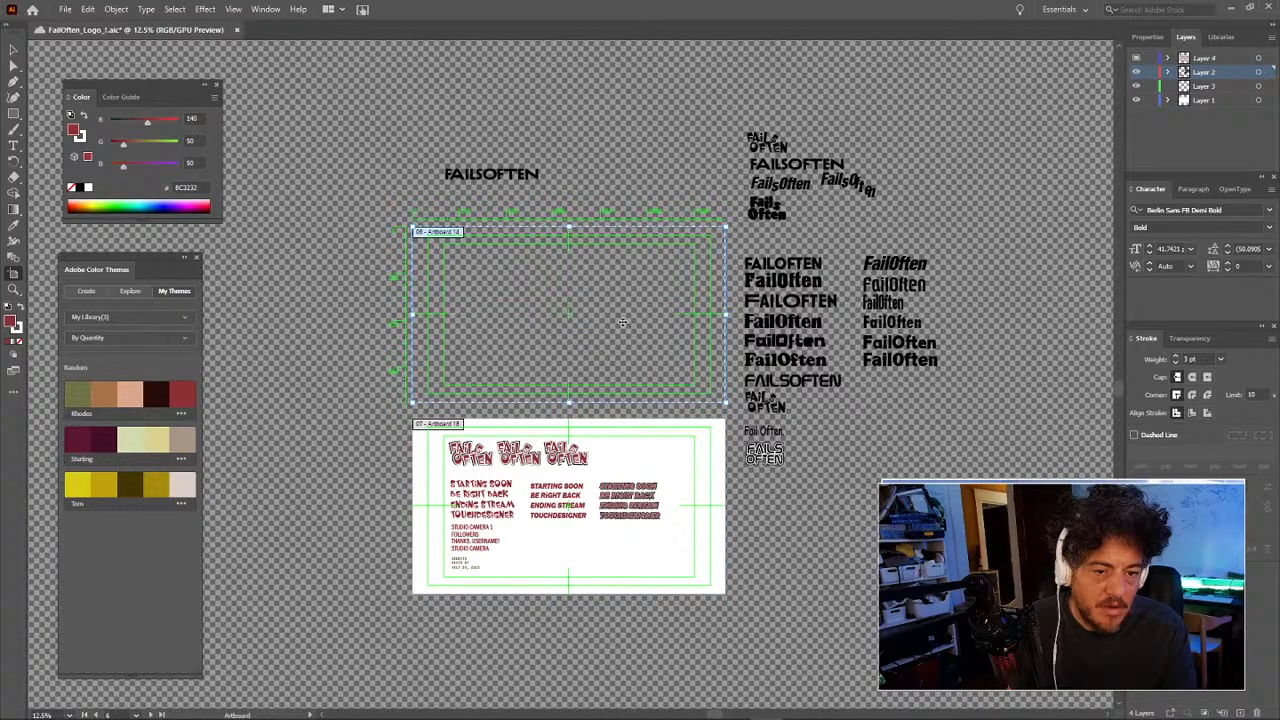
{"action": "key", "text": "Delete"}
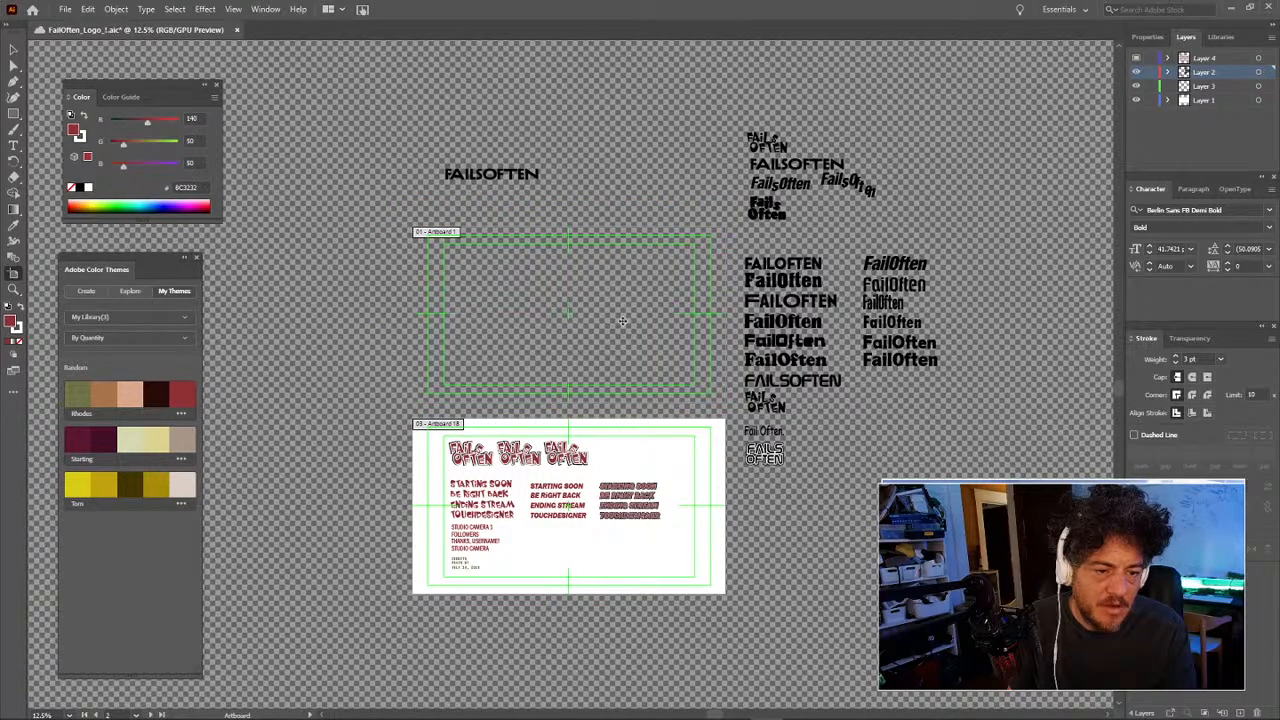
{"action": "left_click", "coordinate": [632, 443]}
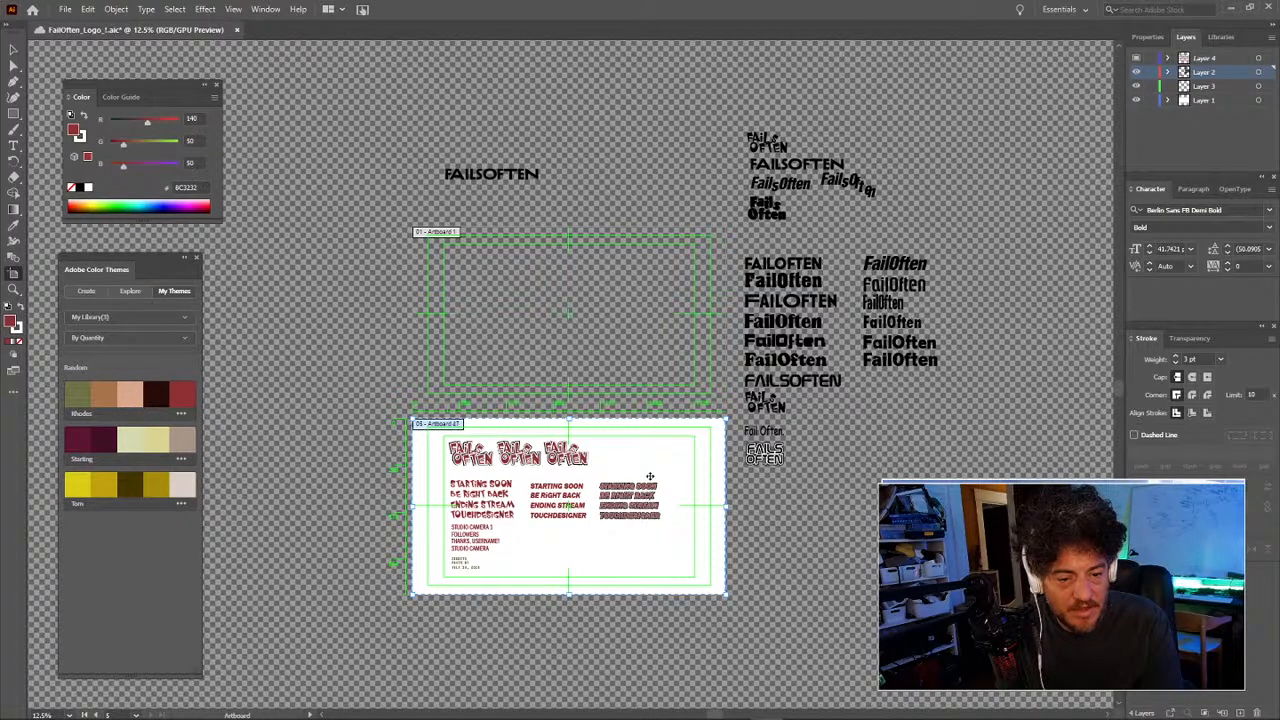
{"action": "key", "text": "Delete"}
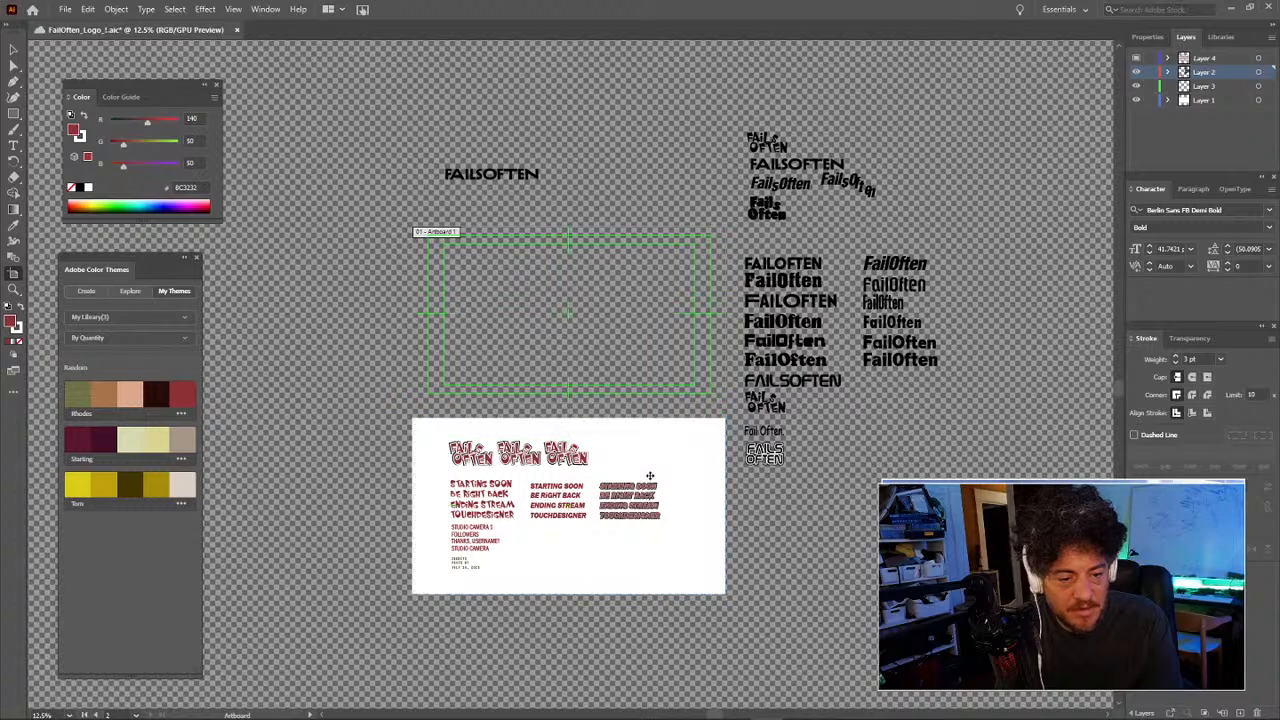
{"action": "key", "text": "ctrl+z"}
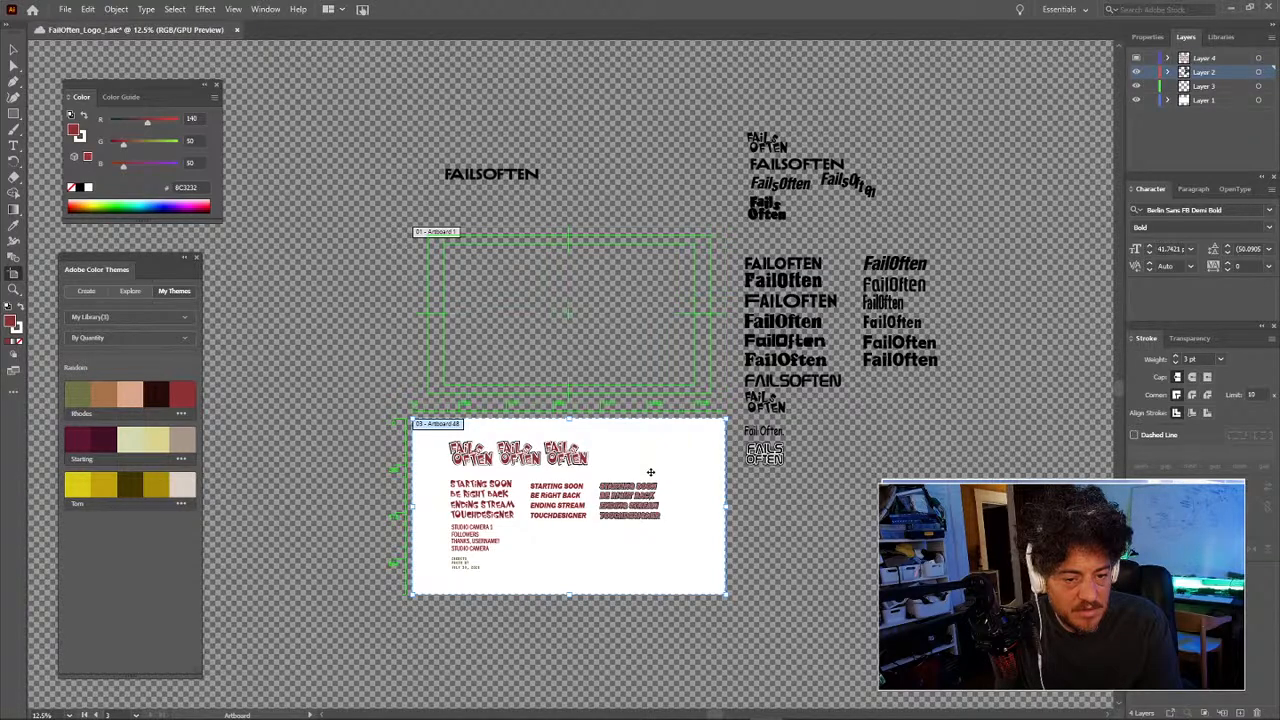
{"action": "key", "text": "ctrl+z"}
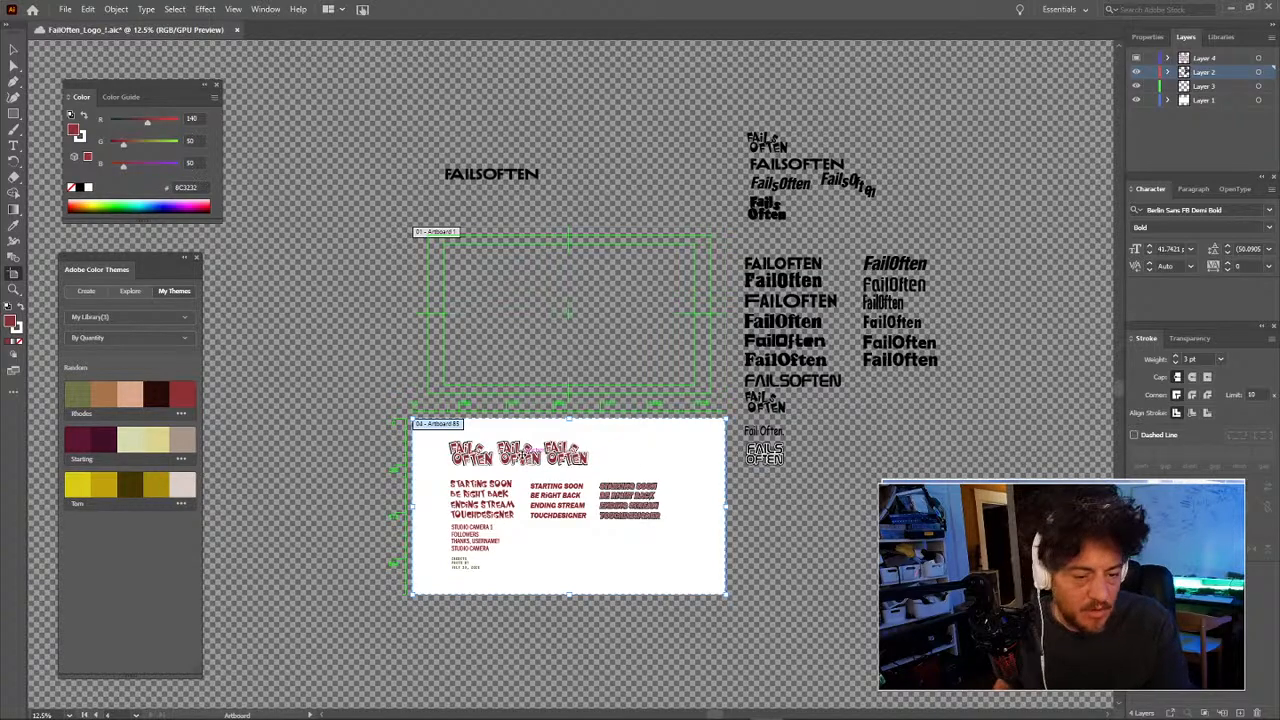
Step: Select the FAILS OFTEN logos and status text on the lower artboard and Shift-drag them straight up
{"action": "key", "text": "m"}
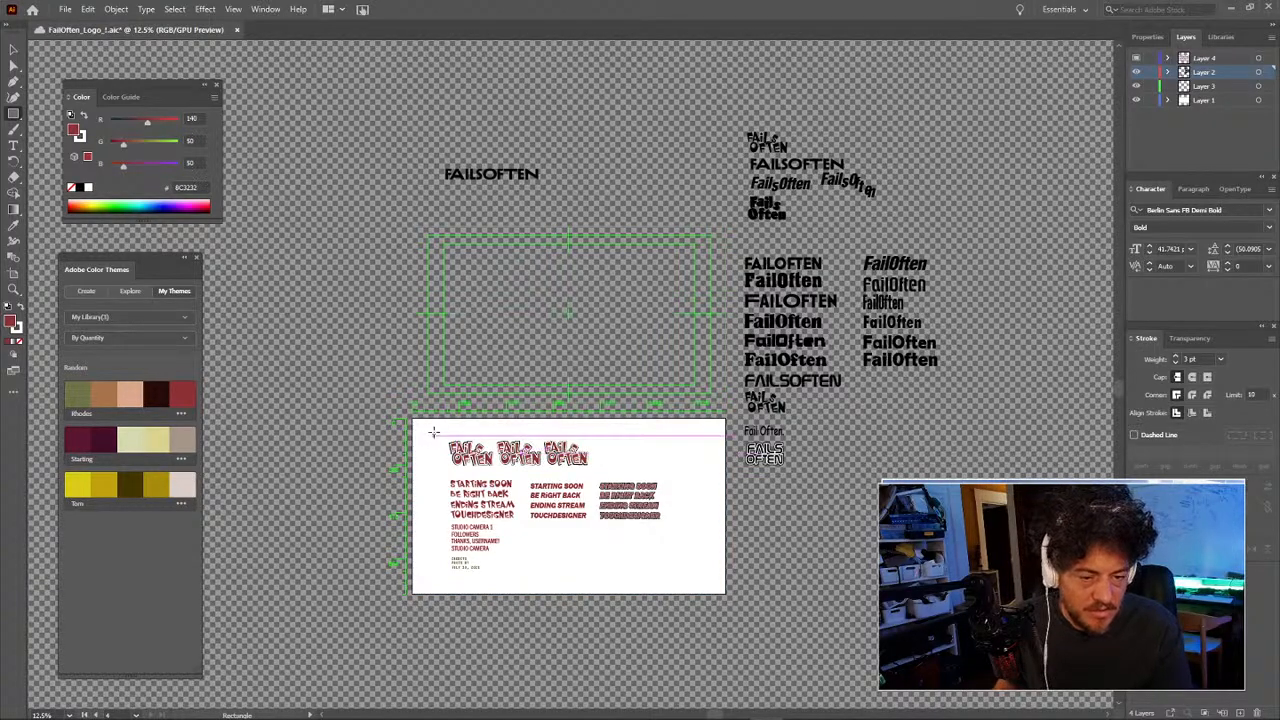
{"action": "left_click_drag", "start_coordinate": [434, 432], "coordinate": [688, 578]}
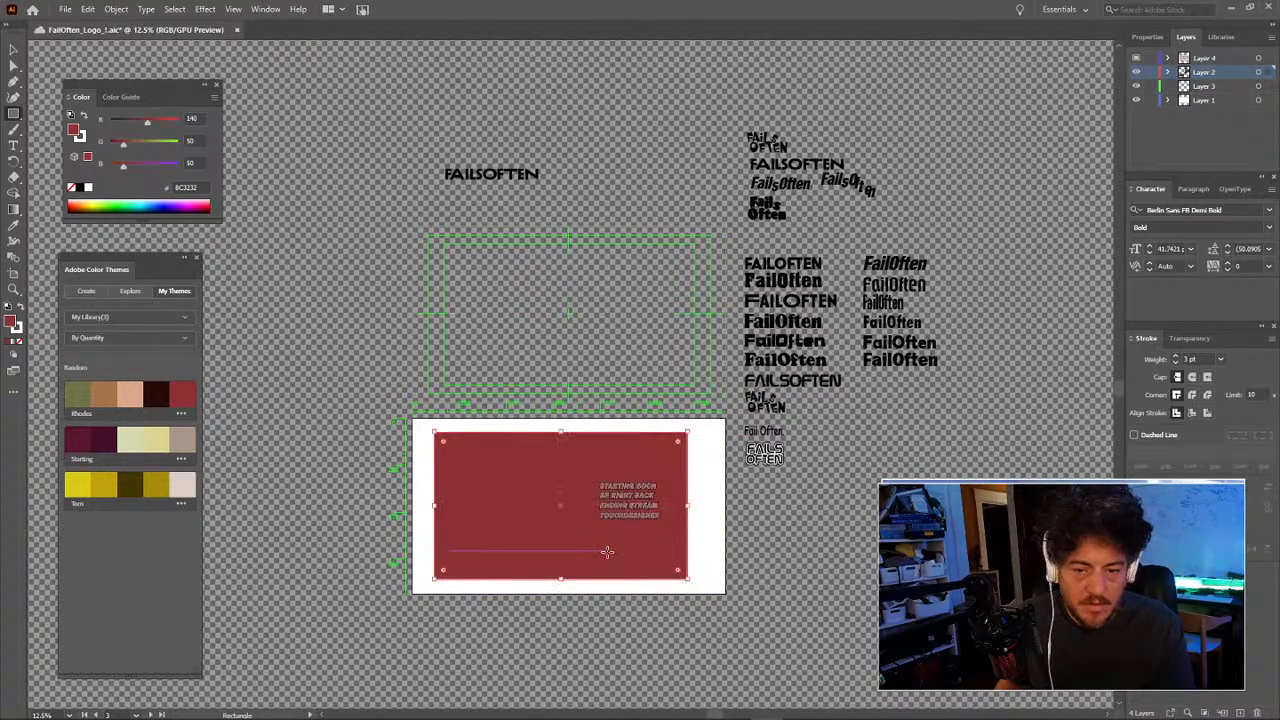
{"action": "key", "text": "ctrl+z"}
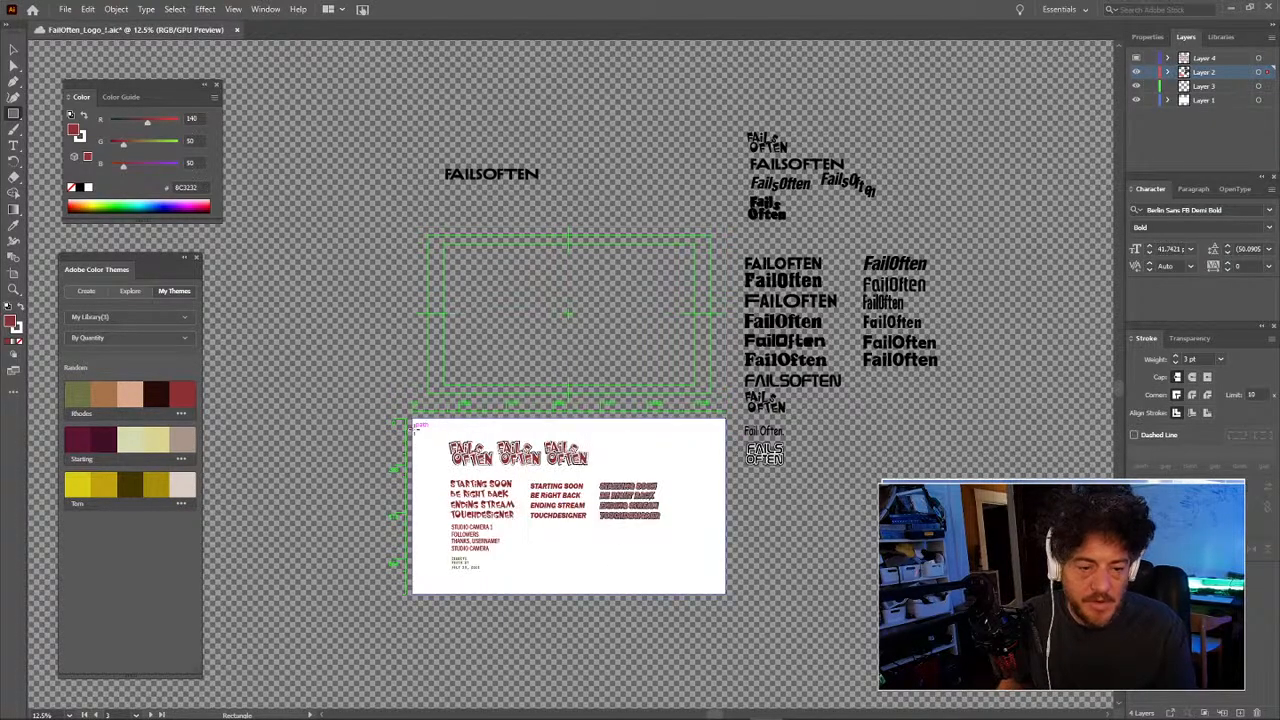
{"action": "key", "text": "v"}
{"action": "left_click_drag", "start_coordinate": [434, 429], "coordinate": [622, 601]}
{"action": "key", "text": "ctrl+z"}
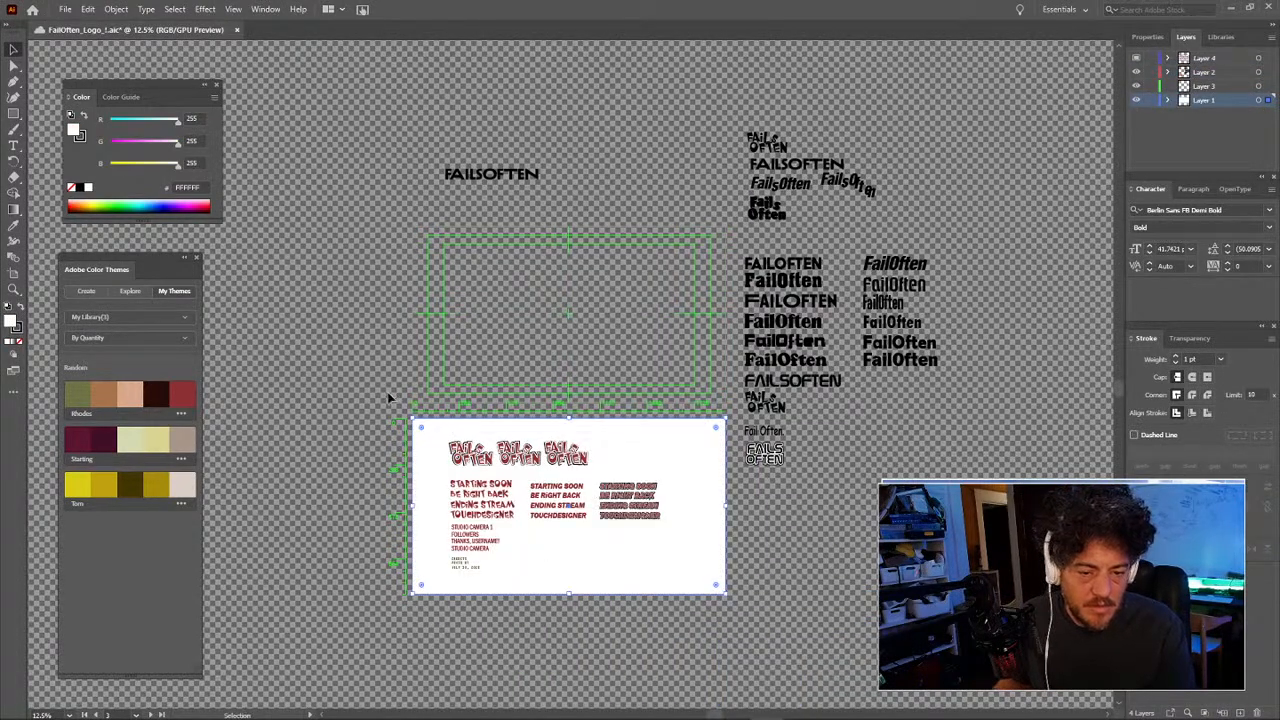
{"action": "left_click_drag", "start_coordinate": [741, 647], "coordinate": [741, 646]}
{"action": "left_click_drag", "start_coordinate": [636, 533], "coordinate": [634, 341]}
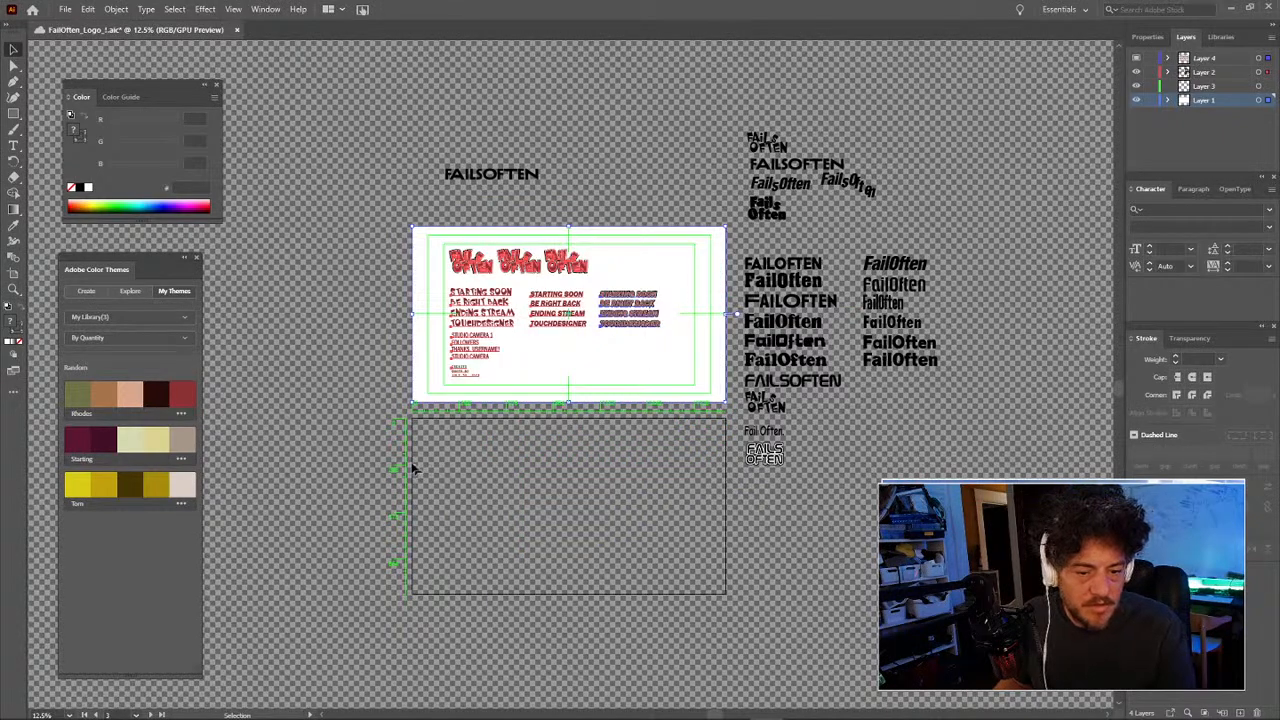
Step: Nudge the small text, delete the empty lower artboard, and dismiss the canvas-bounds warning
{"action": "left_click_drag", "start_coordinate": [475, 367], "coordinate": [485, 346]}
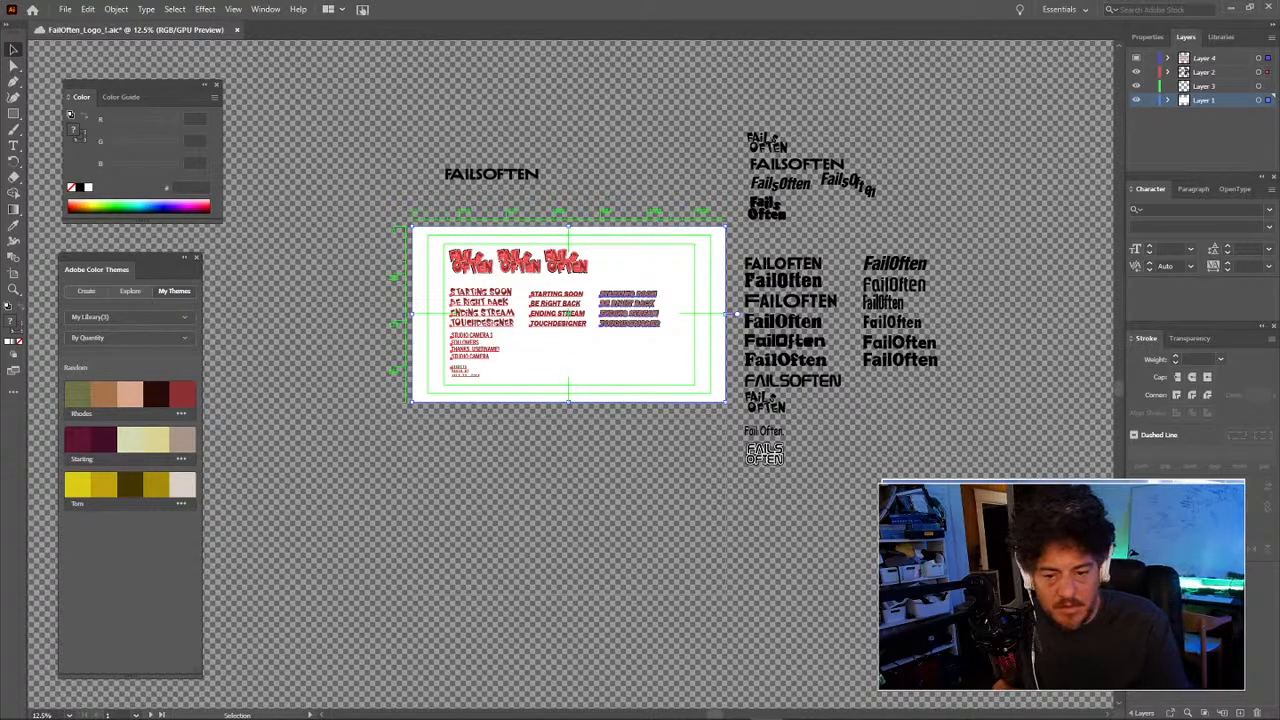
{"action": "left_click", "coordinate": [15, 273]}
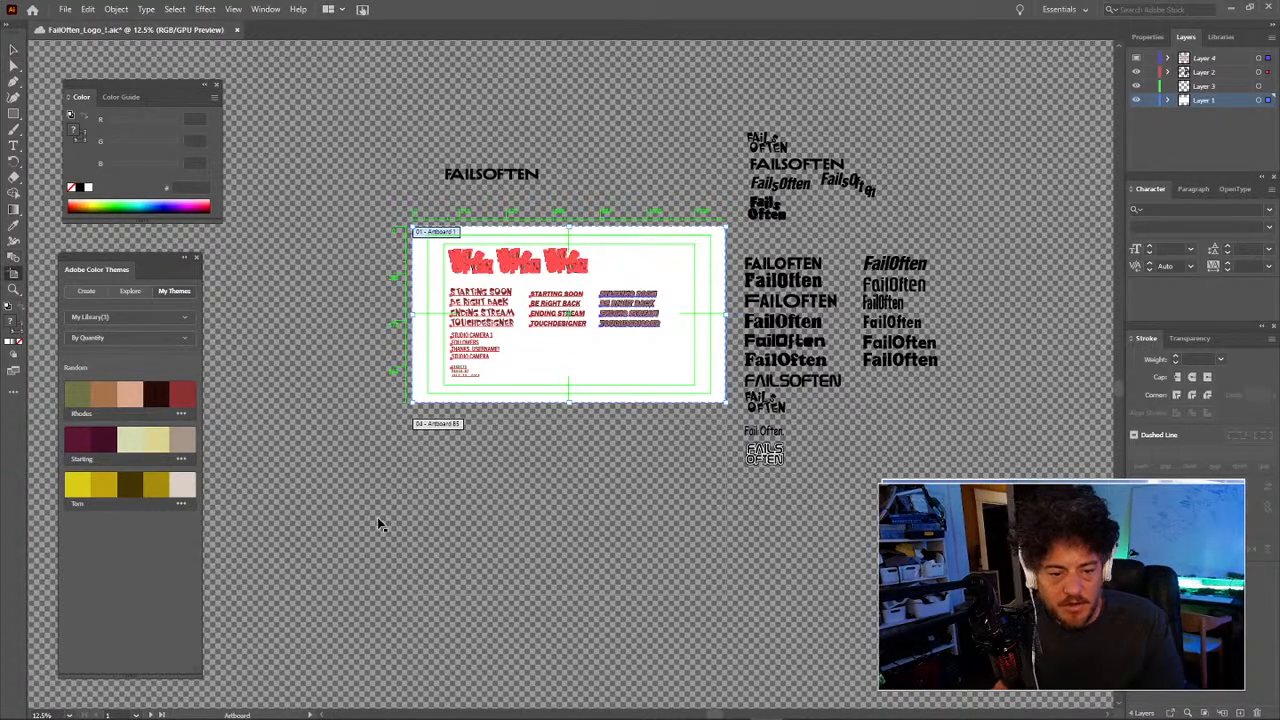
{"action": "left_click", "coordinate": [472, 461]}
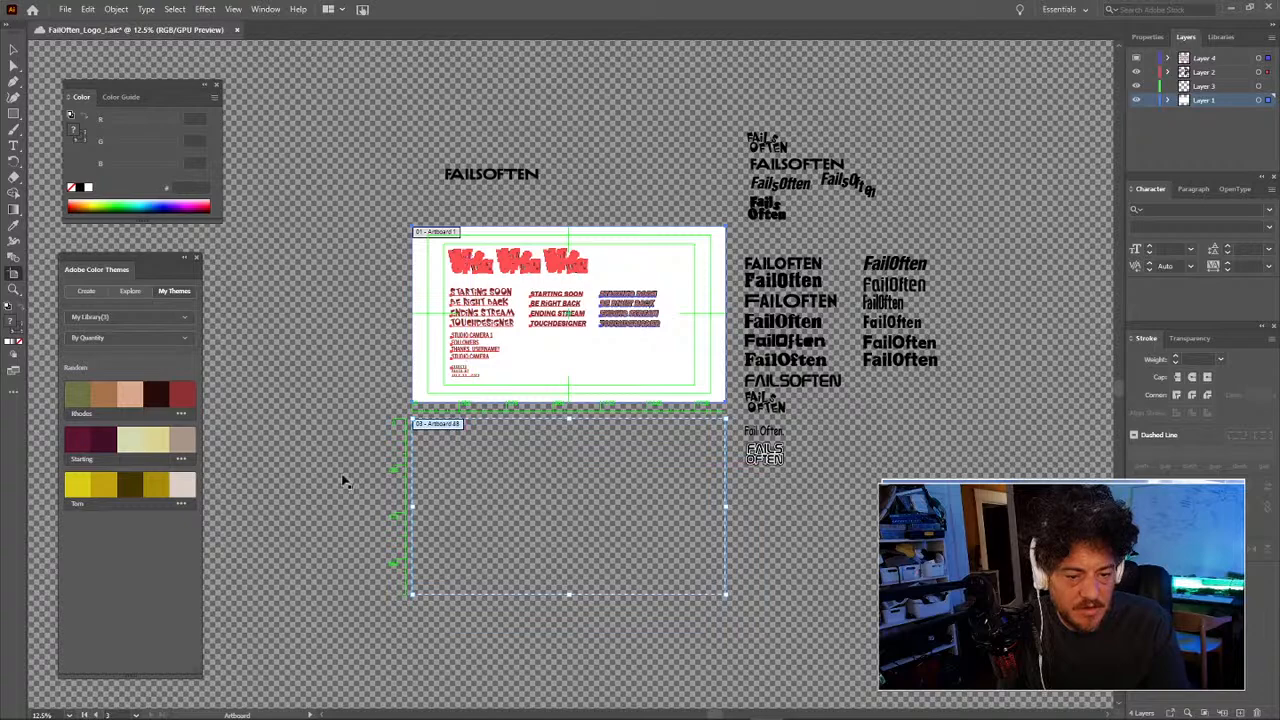
{"action": "key", "text": "Delete"}
{"action": "left_click", "coordinate": [598, 553]}
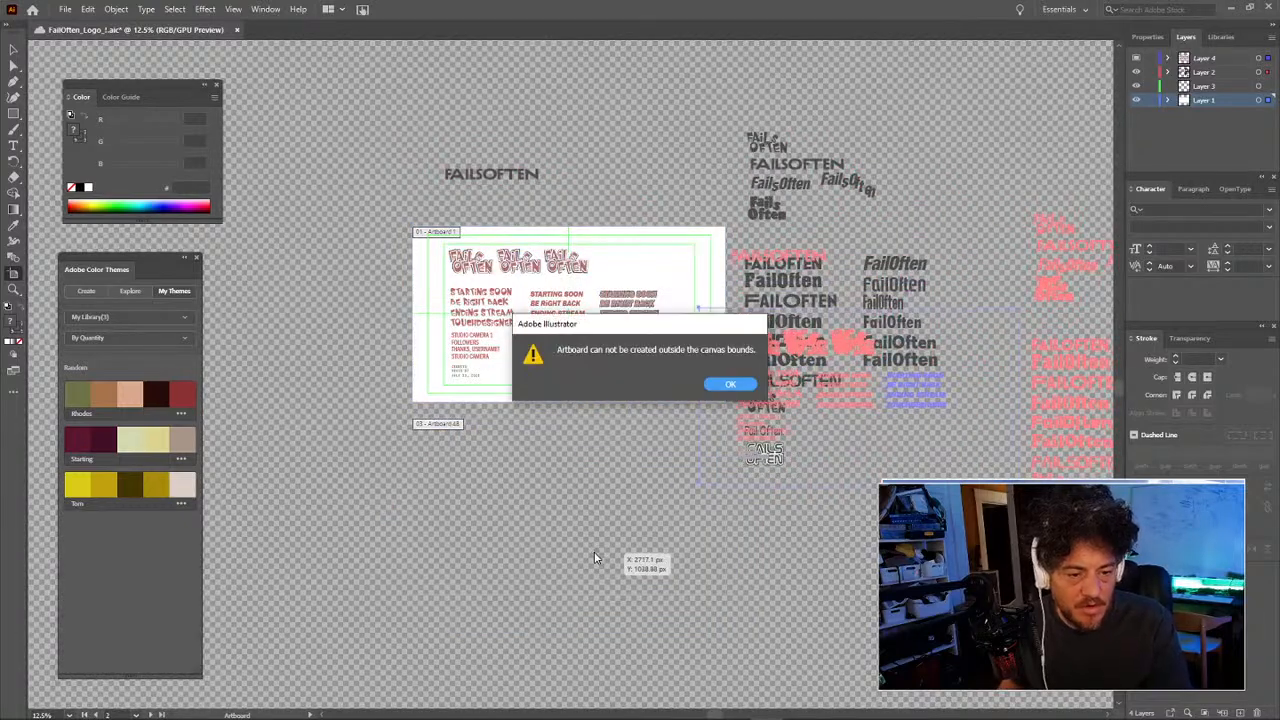
{"action": "key", "text": "Return"}
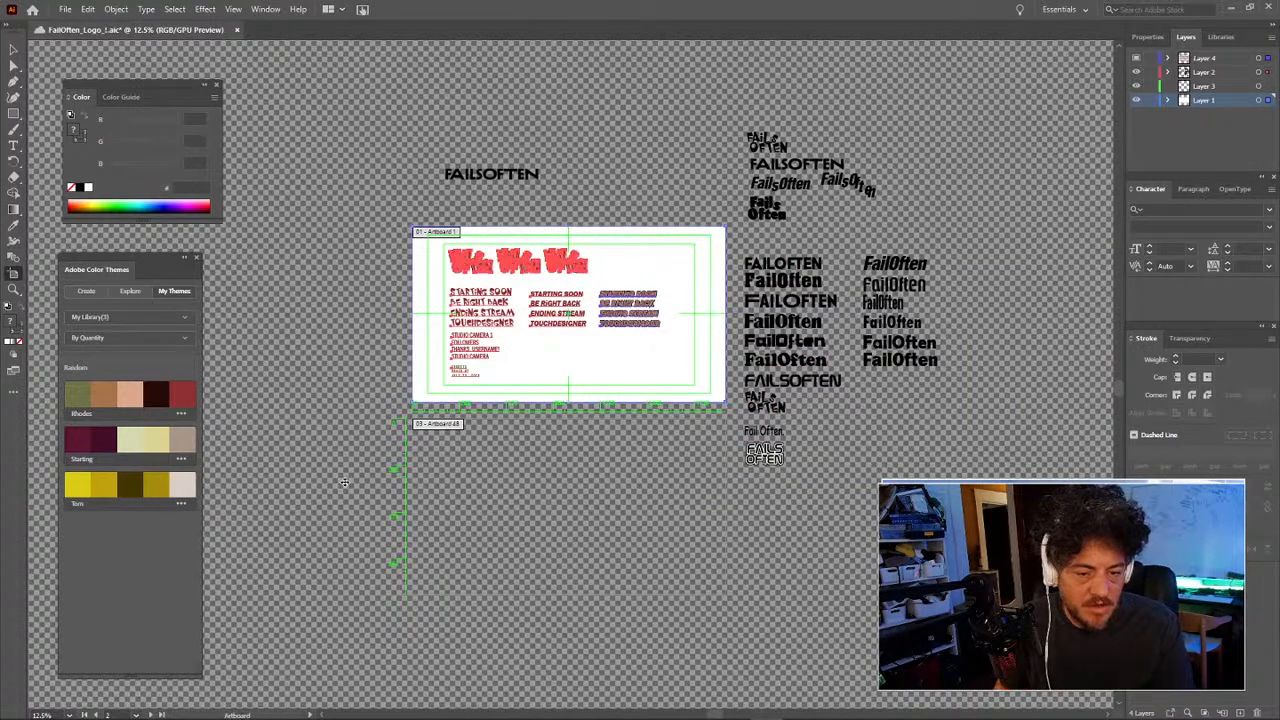
Step: Create a small artboard around STUDIO CAMERA 1, then delete it
{"action": "left_click", "coordinate": [498, 461]}
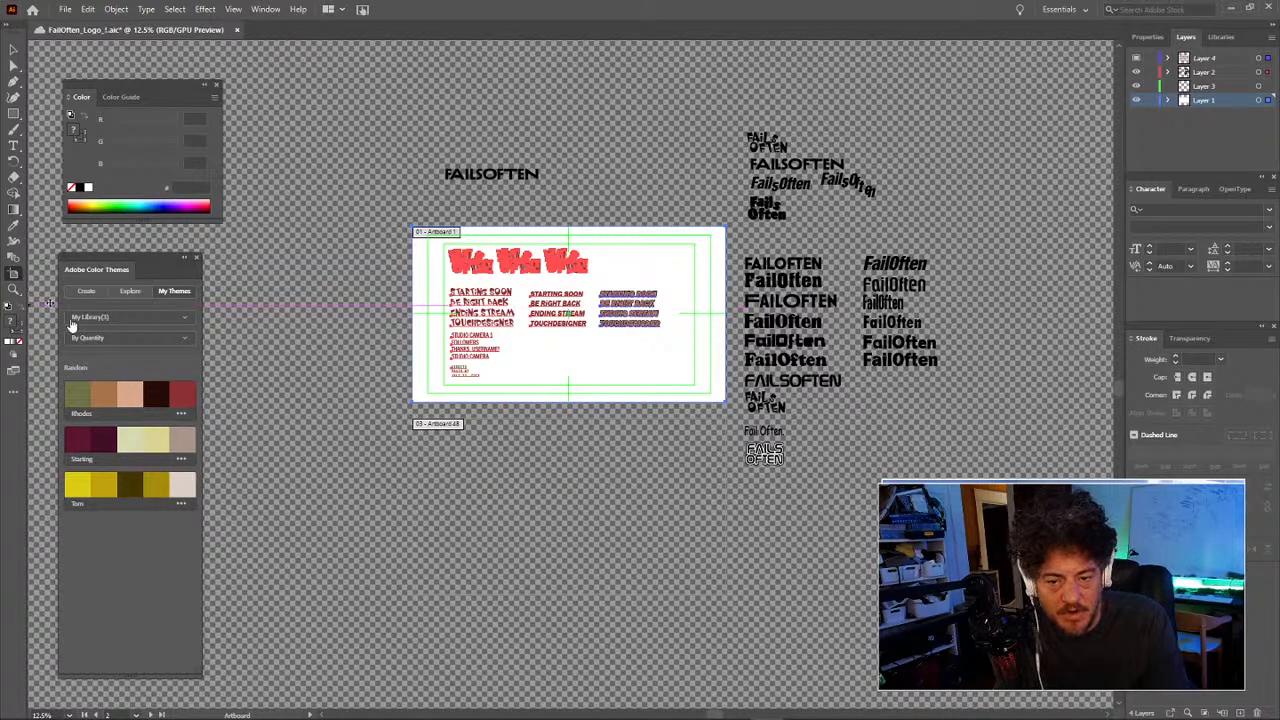
{"action": "left_click", "coordinate": [482, 335]}
{"action": "left_click", "coordinate": [470, 549]}
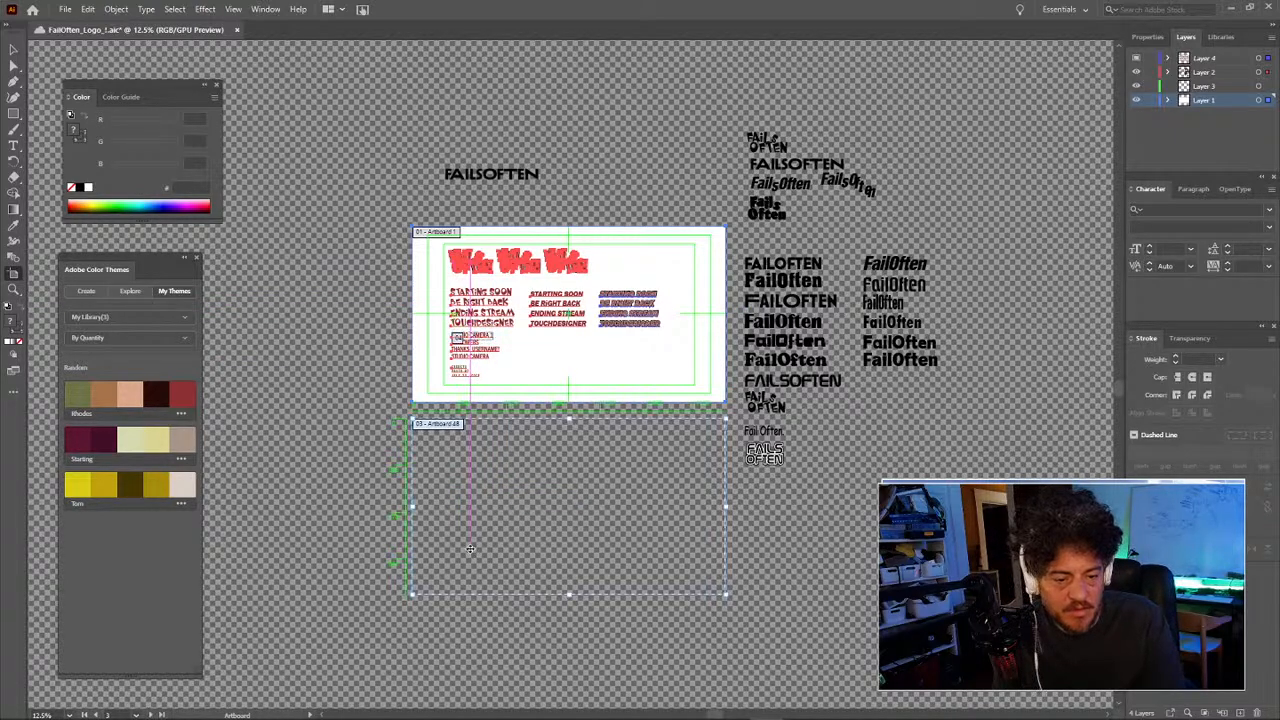
{"action": "key", "text": "Delete"}
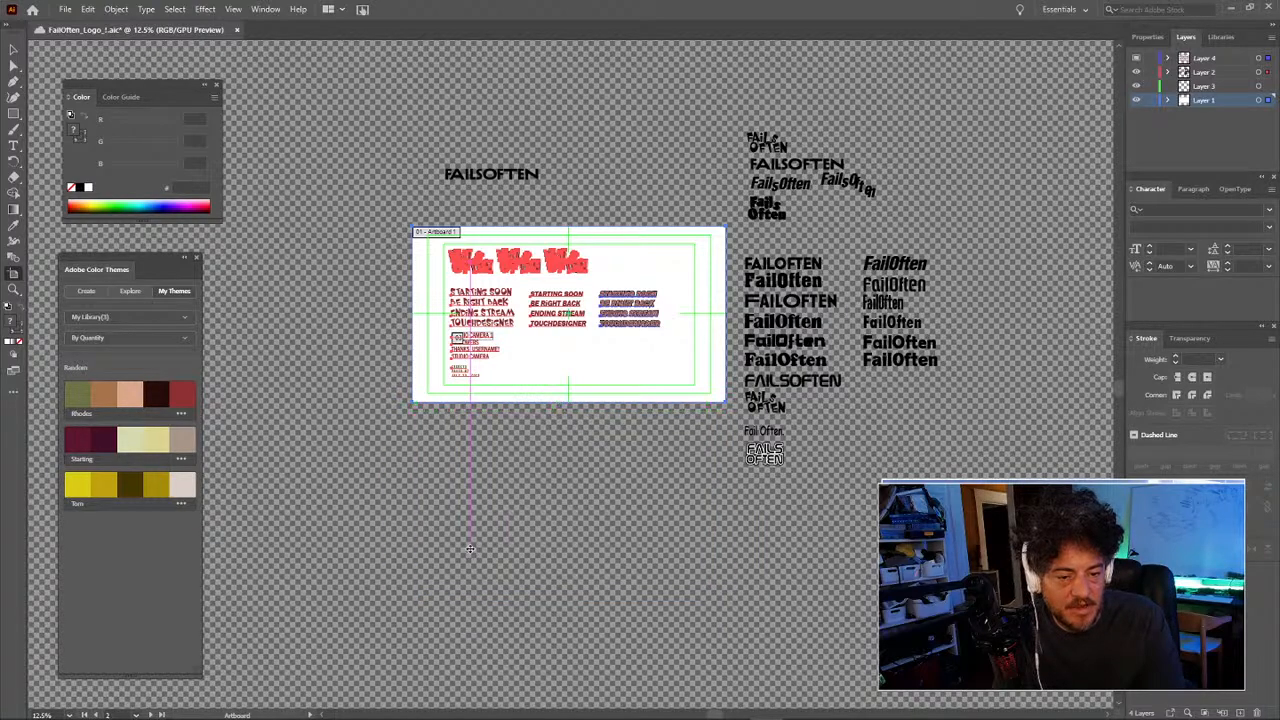
{"action": "left_click", "coordinate": [486, 396]}
{"action": "key", "text": "Delete"}
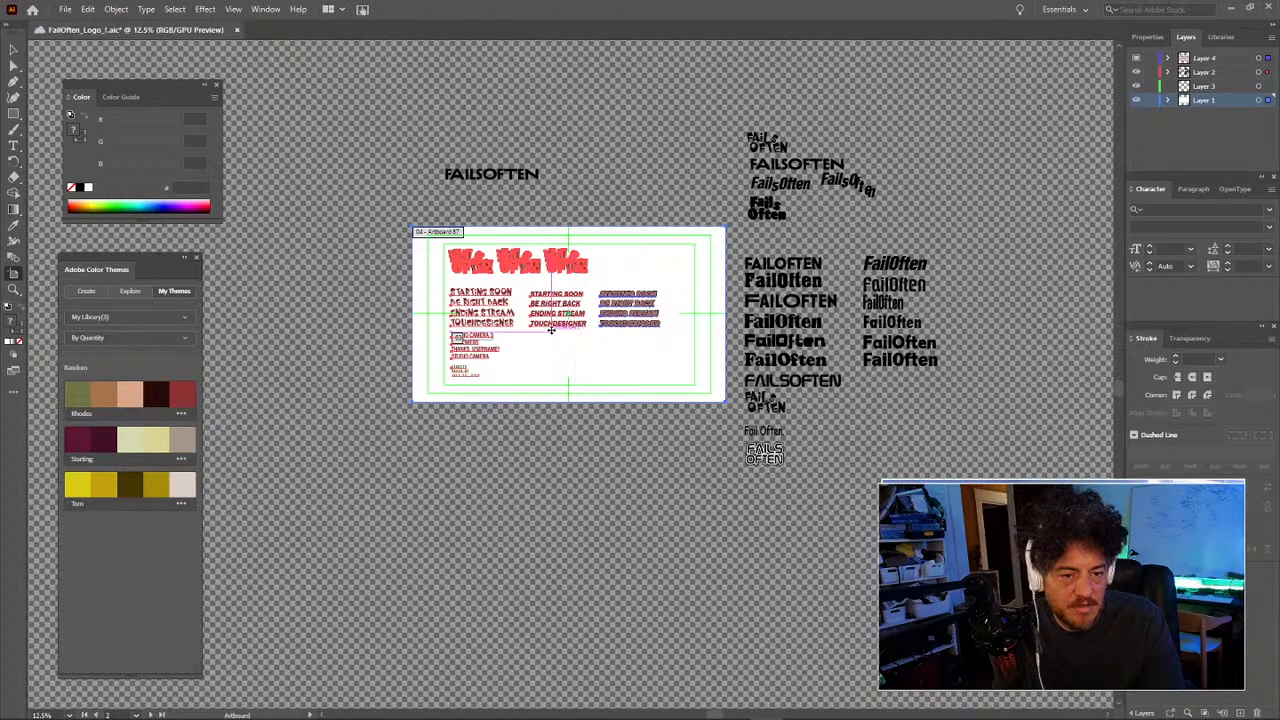
Step: Drag the overlay artboard with its designs down below its original spot
{"action": "key", "text": "v"}
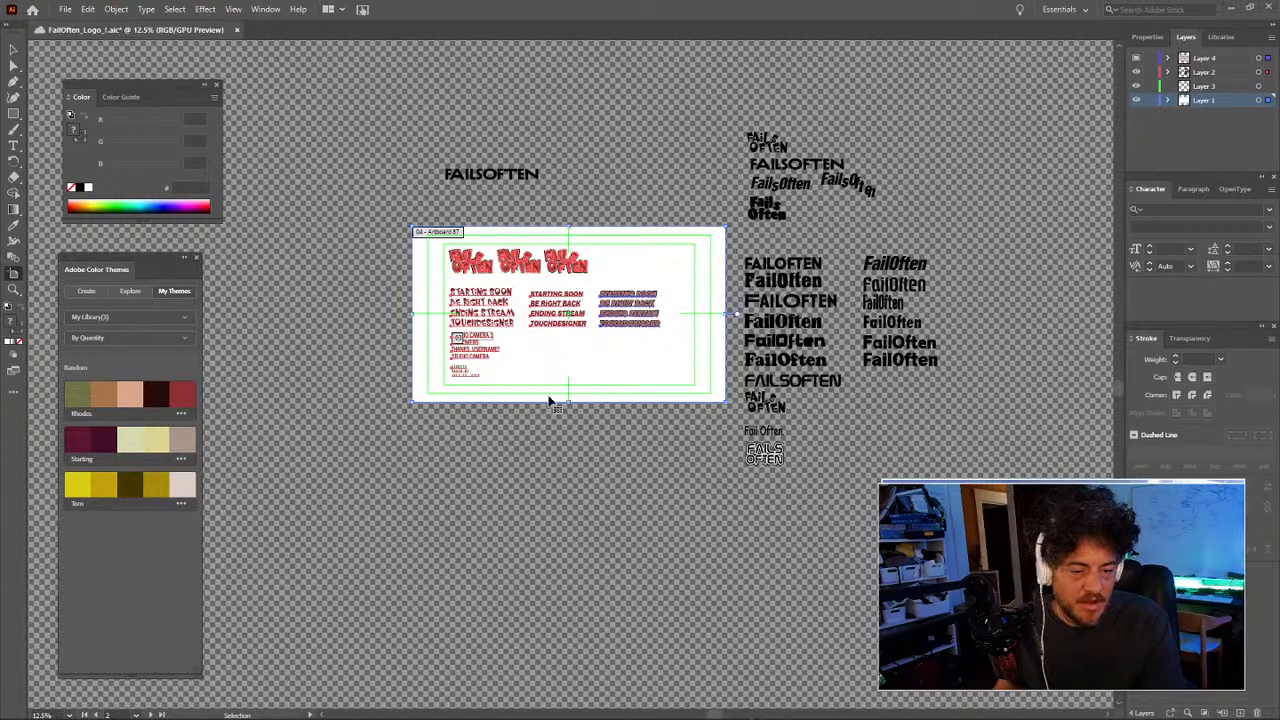
{"action": "key", "text": "shift+o"}
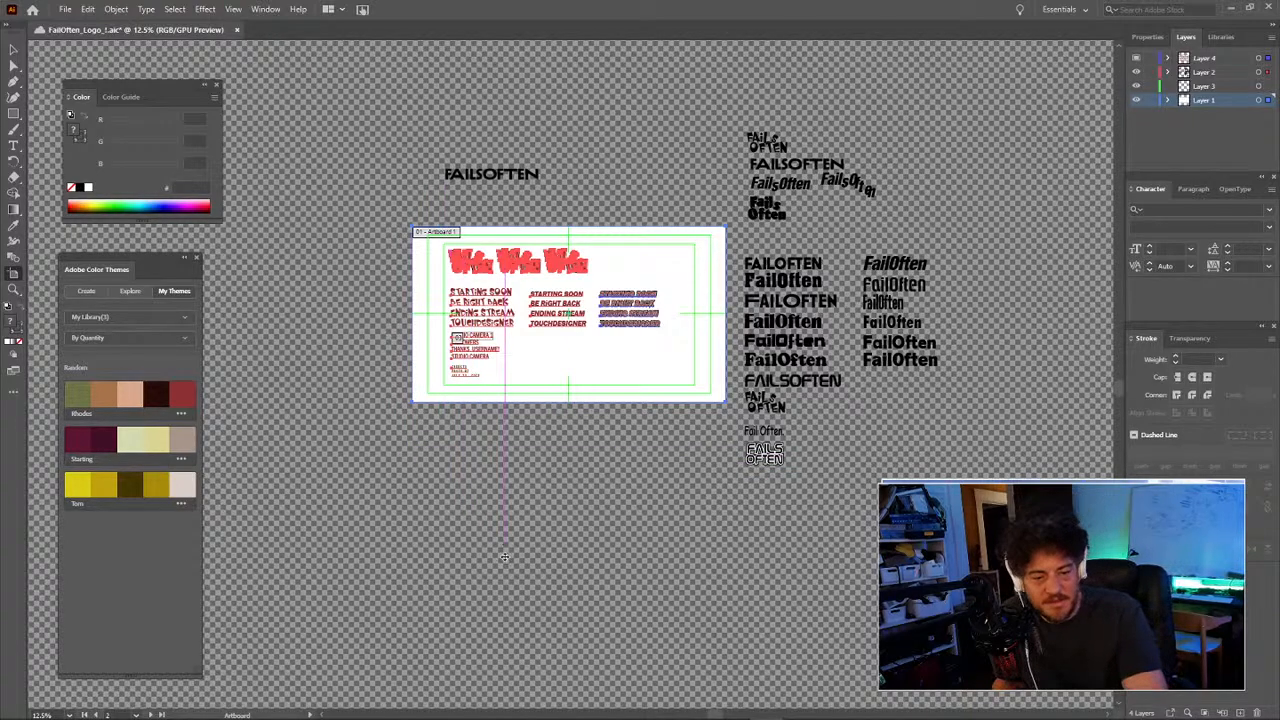
{"action": "left_click_drag", "start_coordinate": [551, 349], "coordinate": [549, 471]}
{"action": "key", "text": "ctrl+z"}
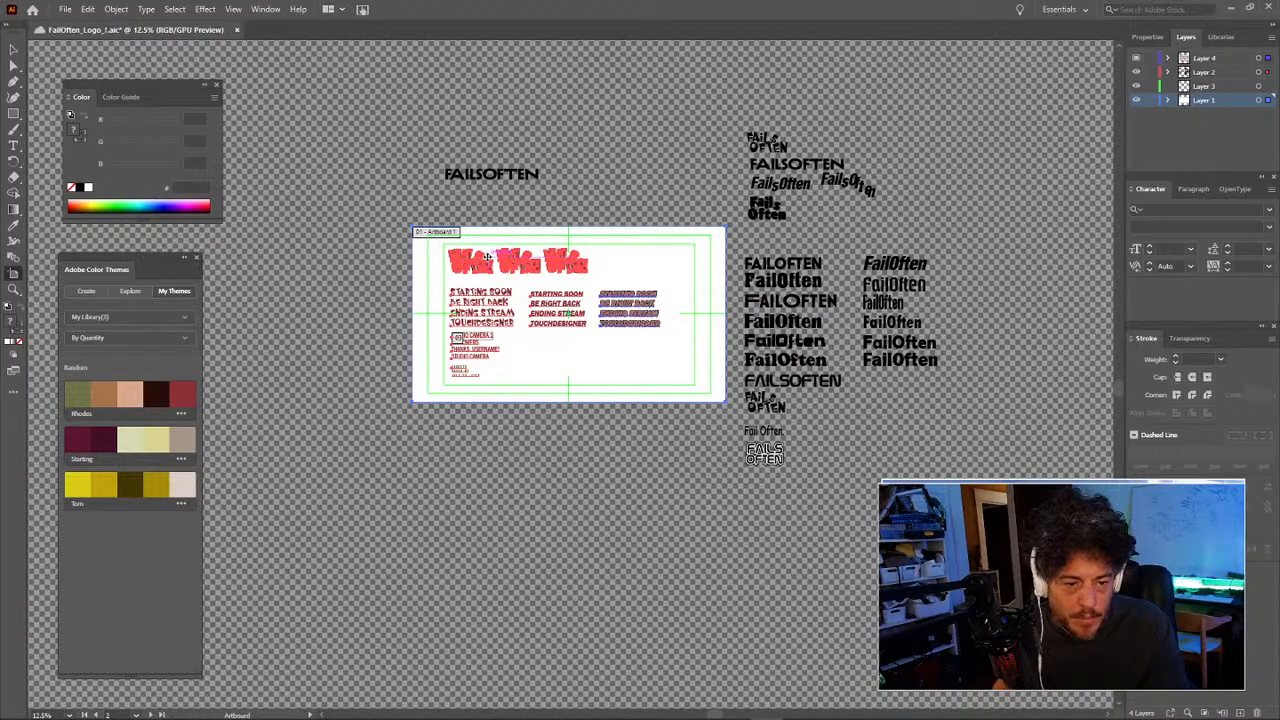
{"action": "left_click", "coordinate": [673, 266]}
{"action": "left_click_drag", "start_coordinate": [648, 252], "coordinate": [649, 437]}
Step: Place a copy of the overlay artboard to its left and save the logo file
{"action": "right_click", "coordinate": [649, 449]}
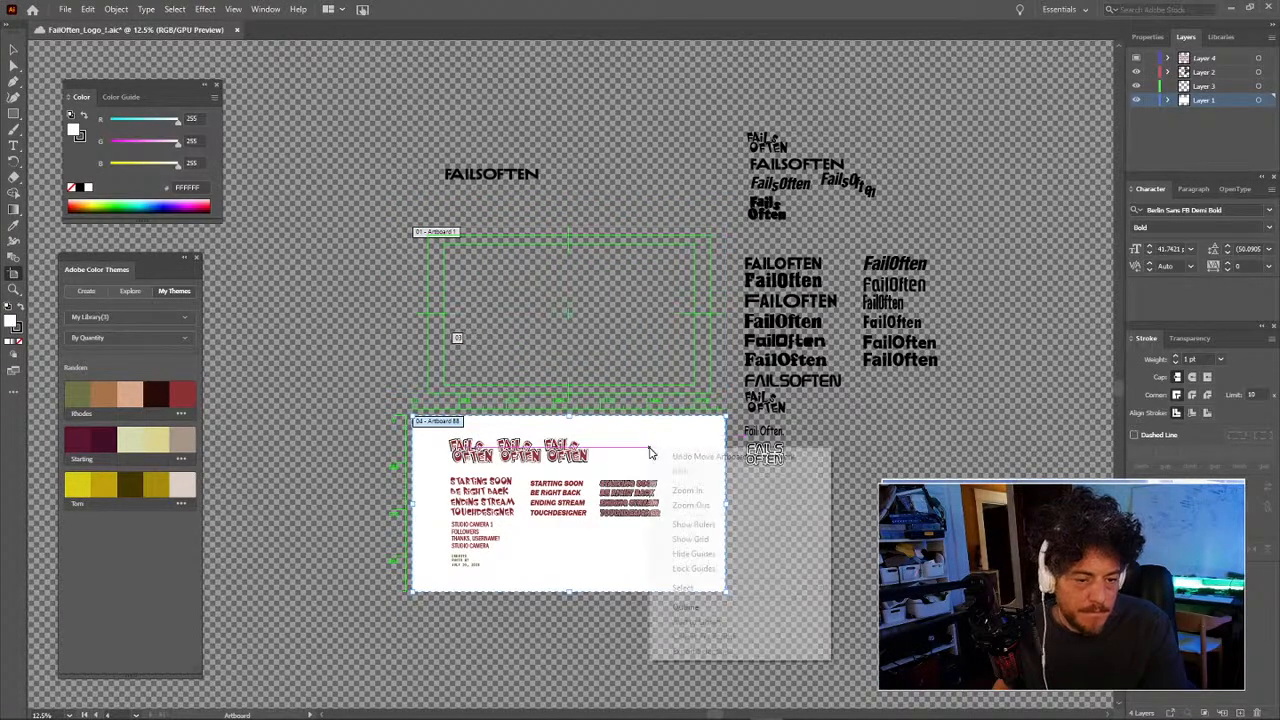
{"action": "left_click", "coordinate": [644, 448]}
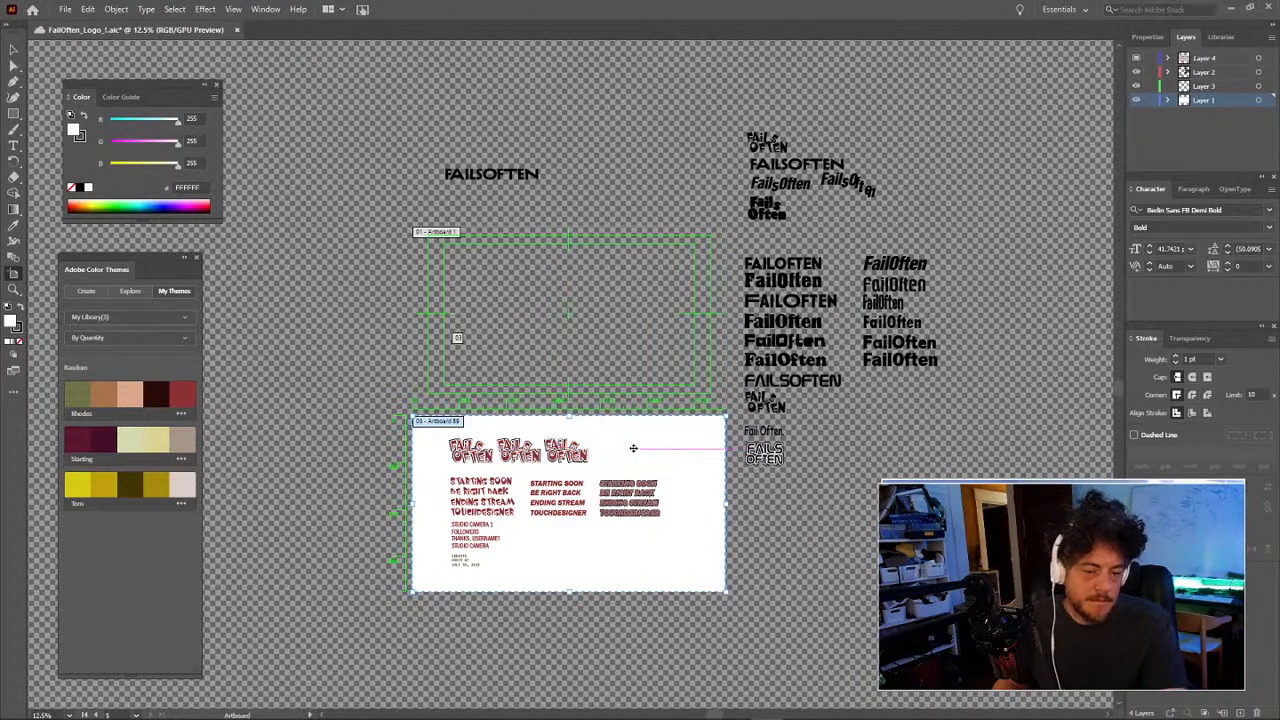
{"action": "left_click_drag", "start_coordinate": [546, 447], "coordinate": [868, 472]}
{"action": "left_click_drag", "start_coordinate": [1013, 494], "coordinate": [670, 494]}
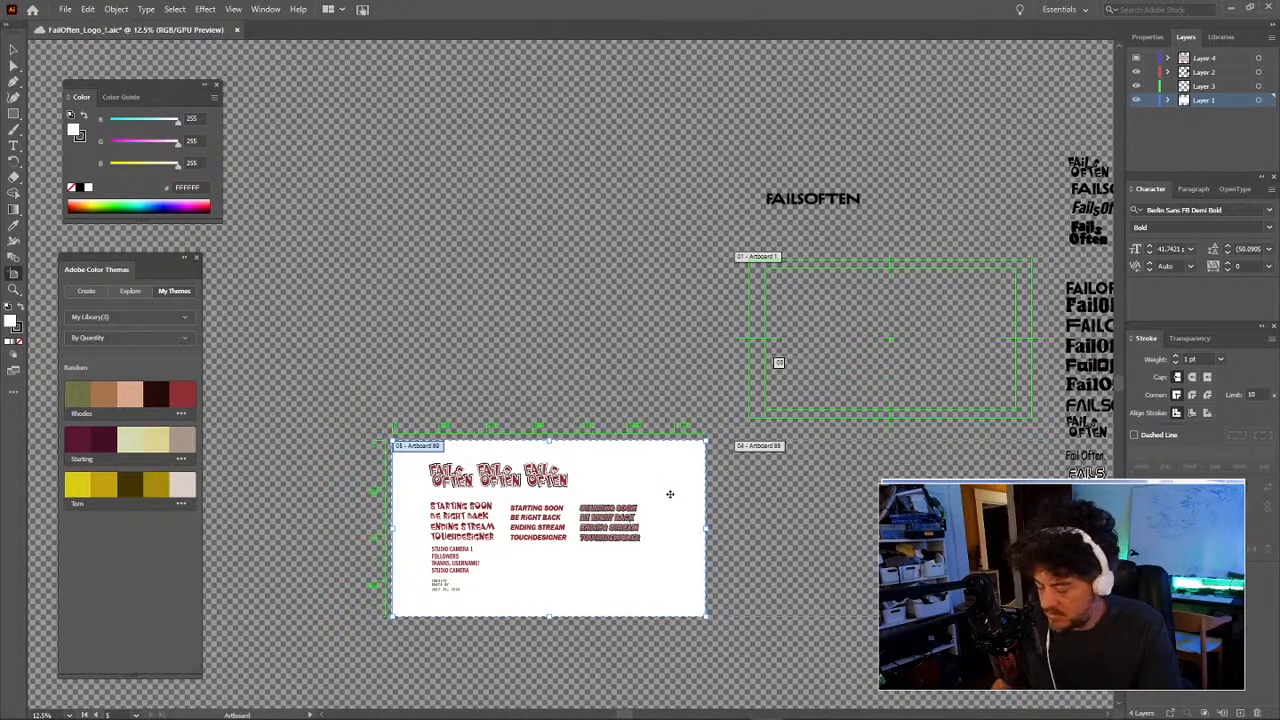
{"action": "key", "text": "v"}
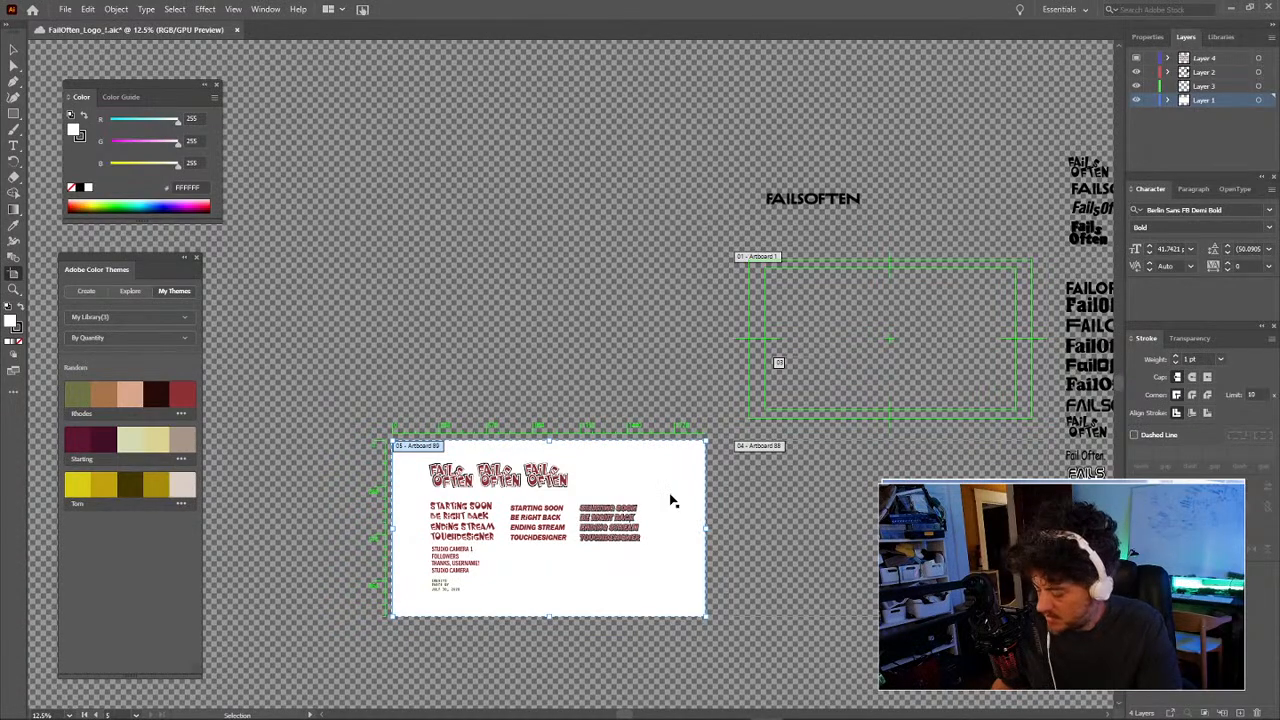
{"action": "key", "text": "ctrl+s"}
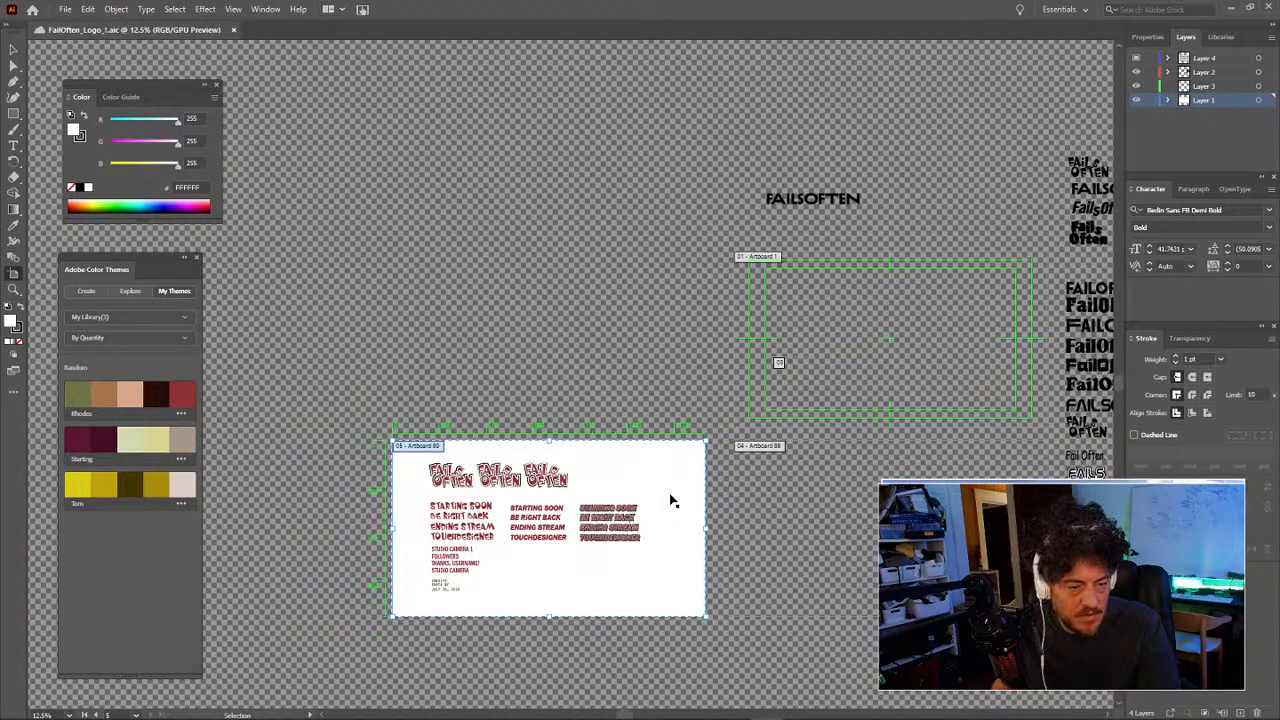
Step: Try duplicating Artboard 89 upward and pasting it, triggering the insufficient canvas space warning
{"action": "left_click_drag", "start_coordinate": [670, 494], "coordinate": [655, 374]}
{"action": "key", "text": "ctrl+z"}
{"action": "key", "text": "shift+o"}
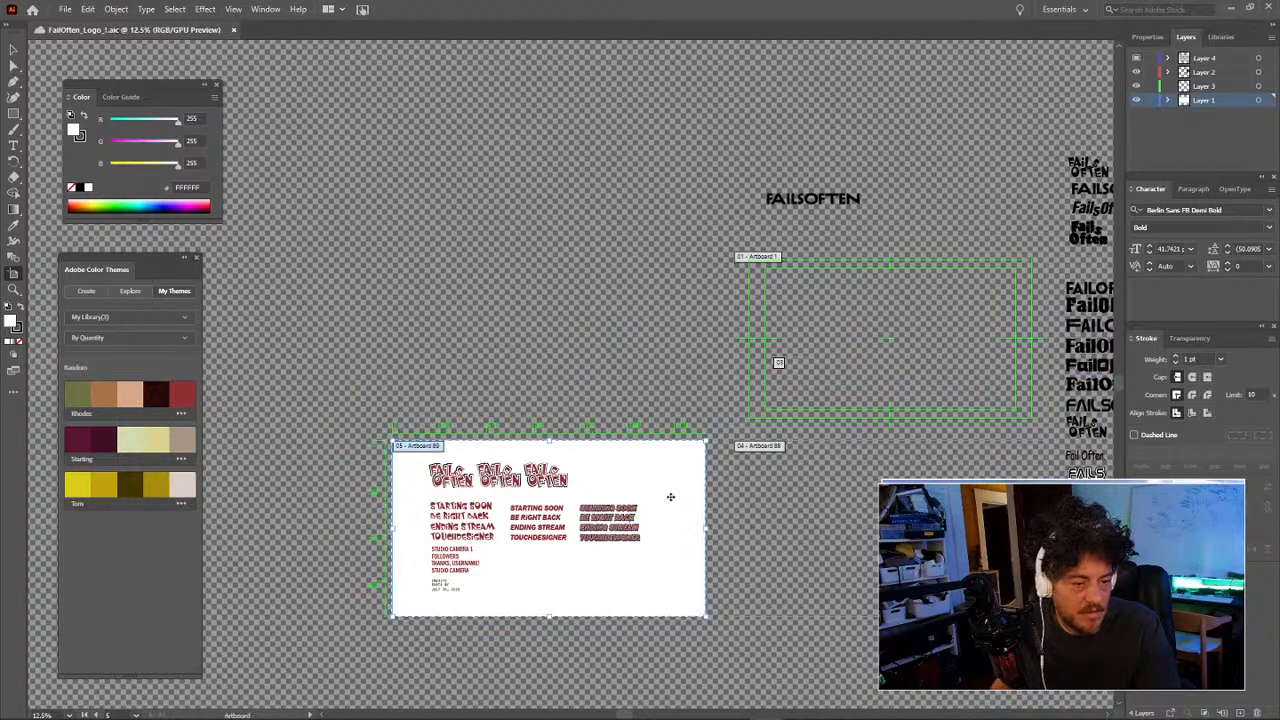
{"action": "left_click_drag", "start_coordinate": [670, 481], "coordinate": [670, 300]}
{"action": "key", "text": "v"}
{"action": "key", "text": "ctrl+z"}
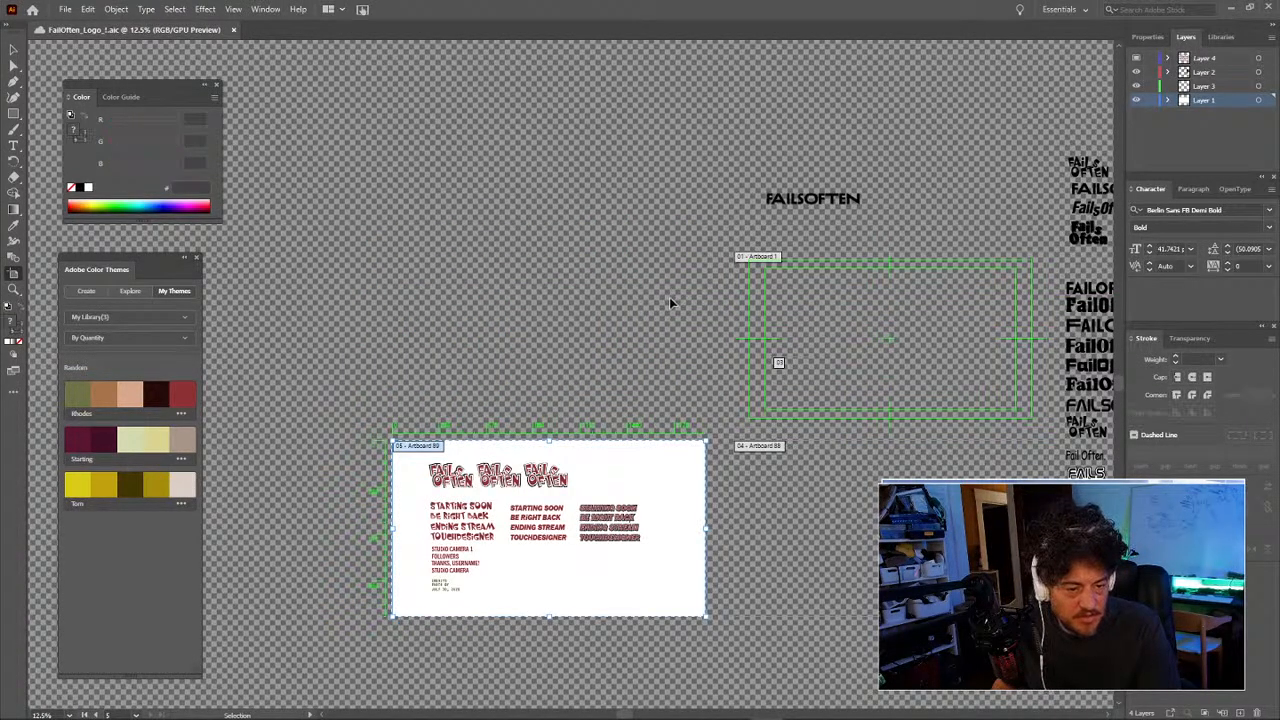
{"action": "key", "text": "ctrl+v"}
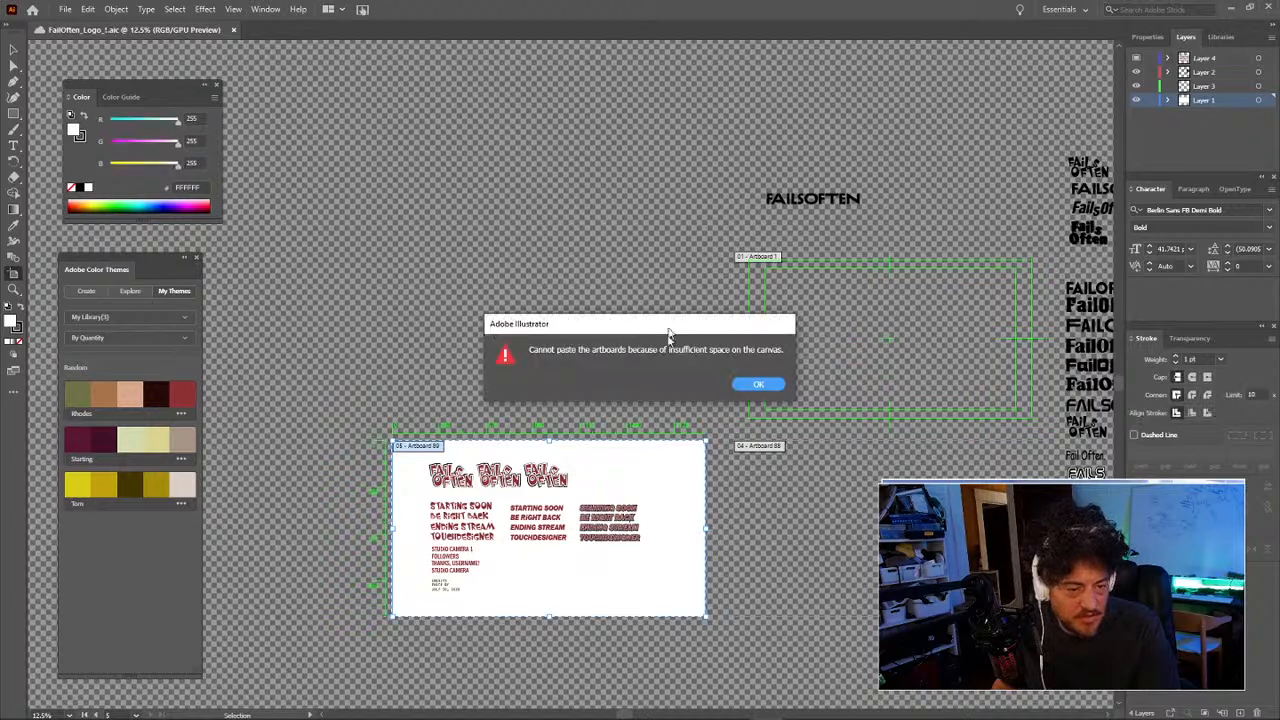
Step: Dismiss the insufficient canvas space warning and undo a trial move of Artboard 89
{"action": "left_click", "coordinate": [758, 384]}
{"action": "left_click_drag", "start_coordinate": [616, 454], "coordinate": [601, 230]}
{"action": "key", "text": "ctrl+z"}
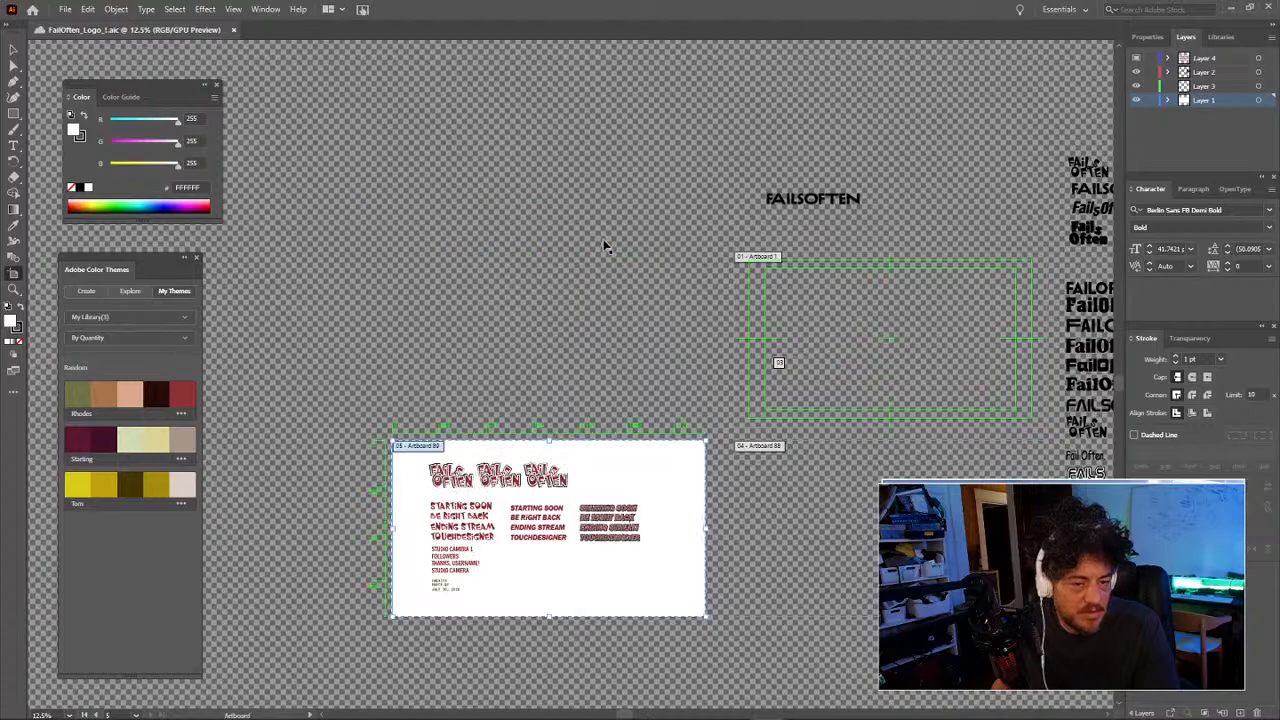
{"action": "key", "text": "ctrl+z"}
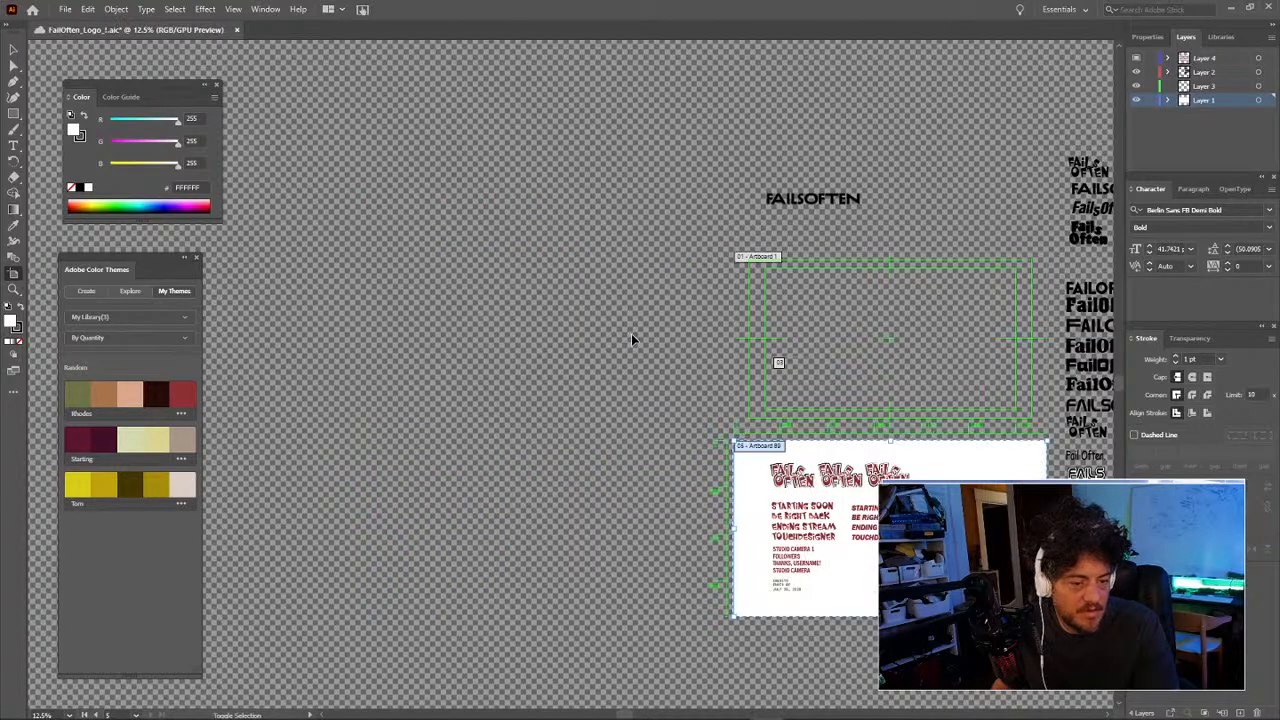
{"action": "key", "text": "ctrl+shift+z"}
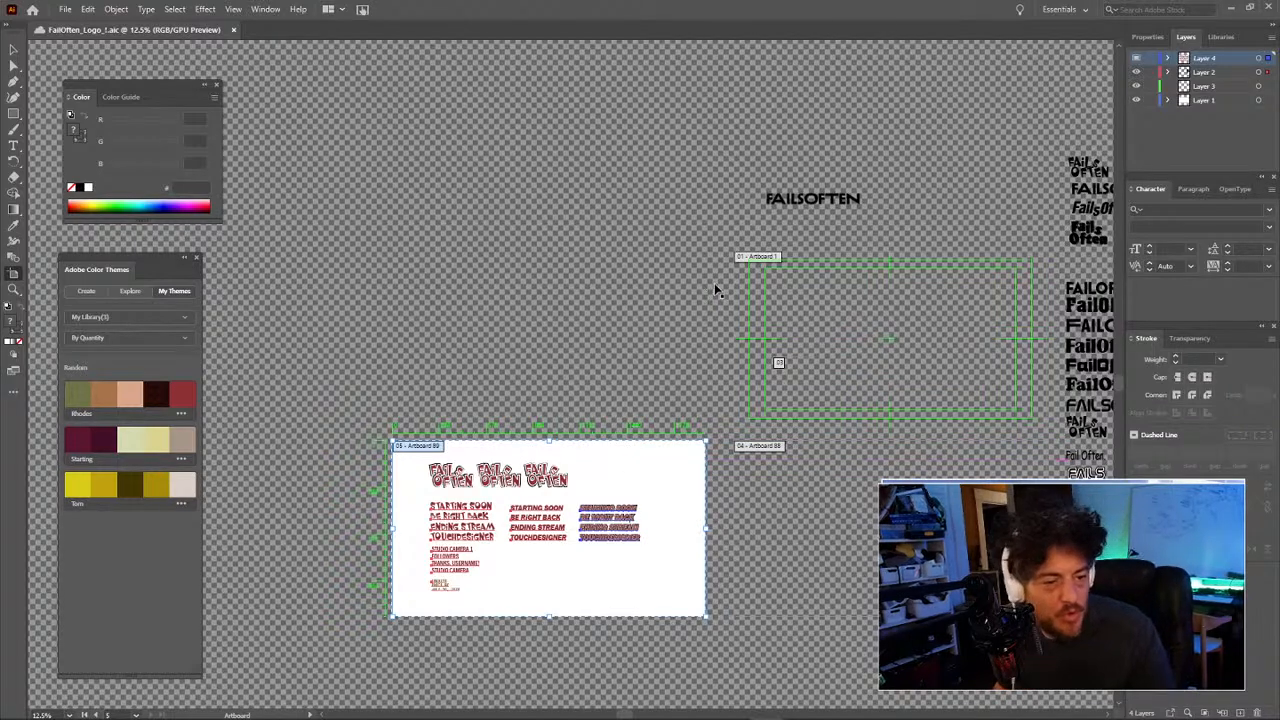
Step: Delete the small stray artboard inside Artboard 1 and Artboard 88
{"action": "left_click", "coordinate": [795, 300]}
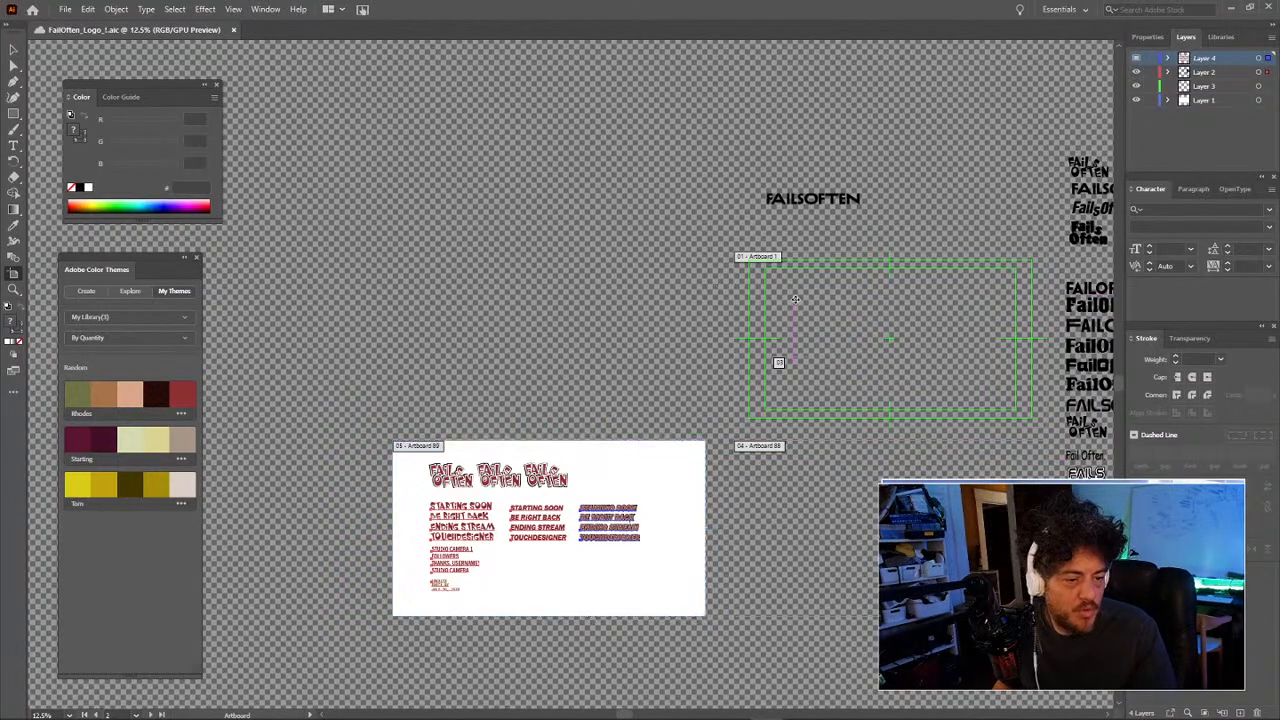
{"action": "left_click", "coordinate": [781, 362]}
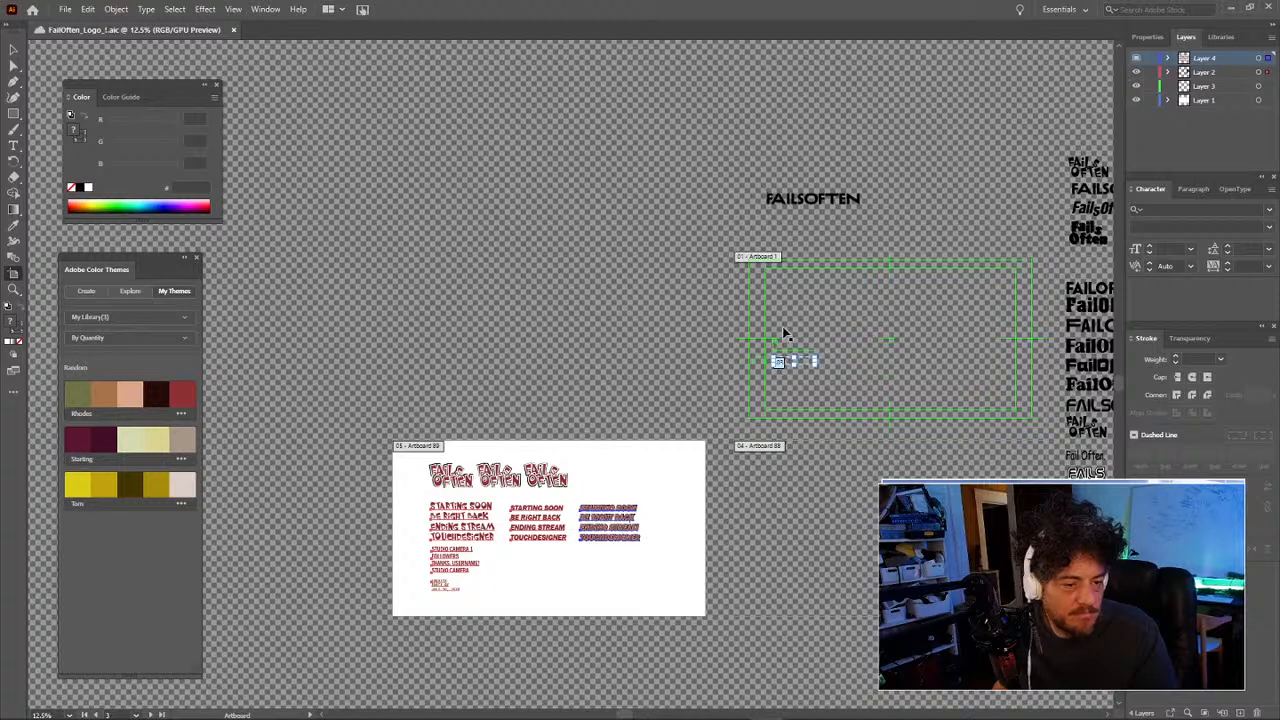
{"action": "key", "text": "Delete"}
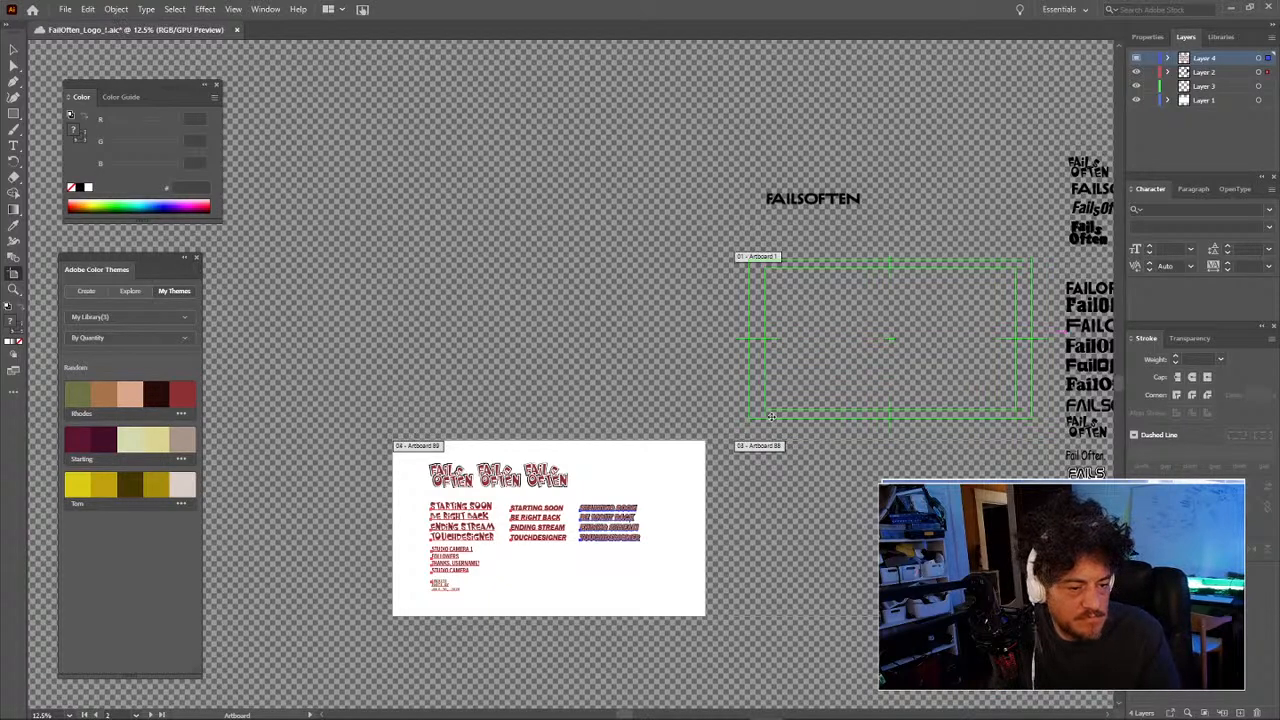
{"action": "left_click", "coordinate": [764, 450]}
{"action": "key", "text": "Delete"}
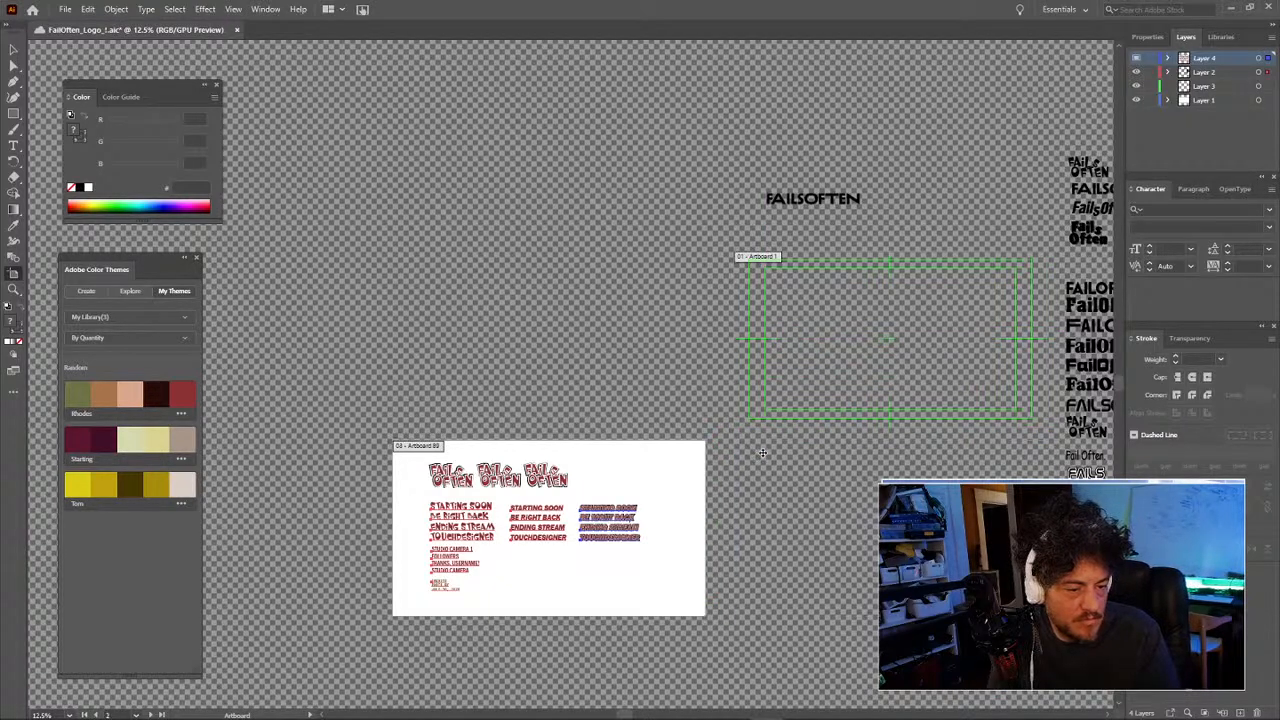
Step: Move Artboard 93 up beside Artboard 1 and zoom in on the type sheet
{"action": "left_click", "coordinate": [655, 461]}
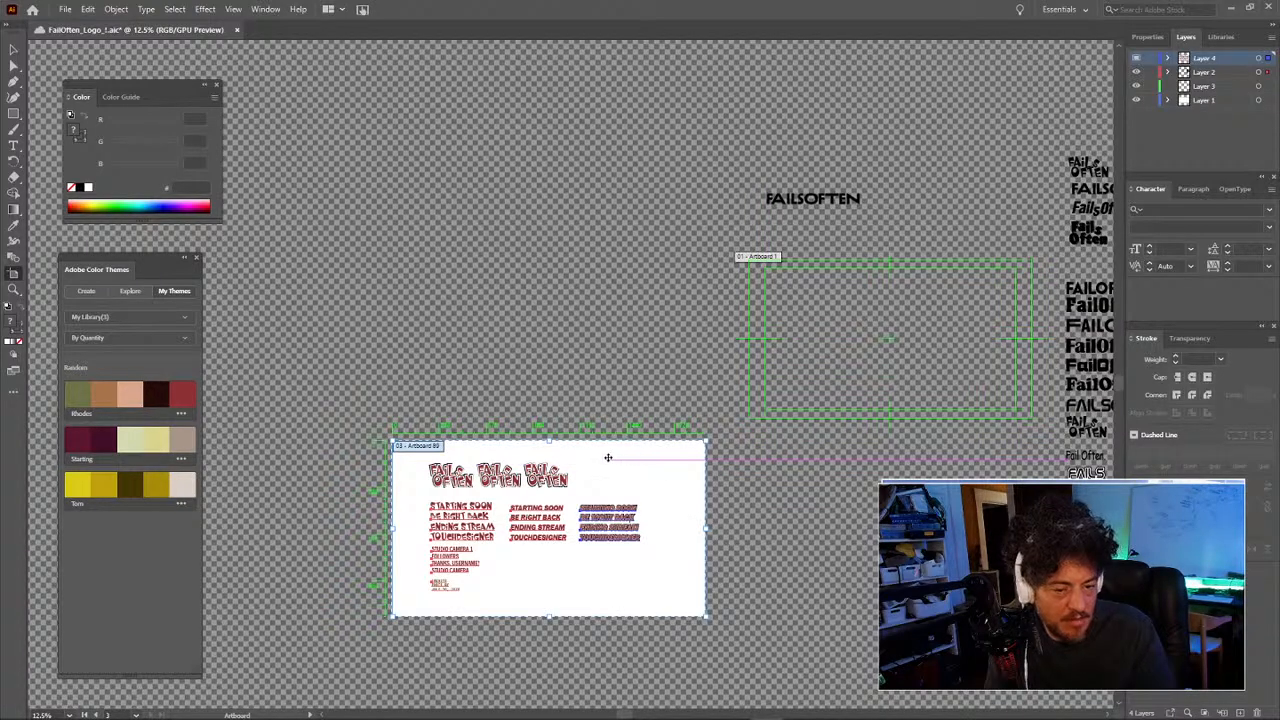
{"action": "left_click", "coordinate": [614, 459]}
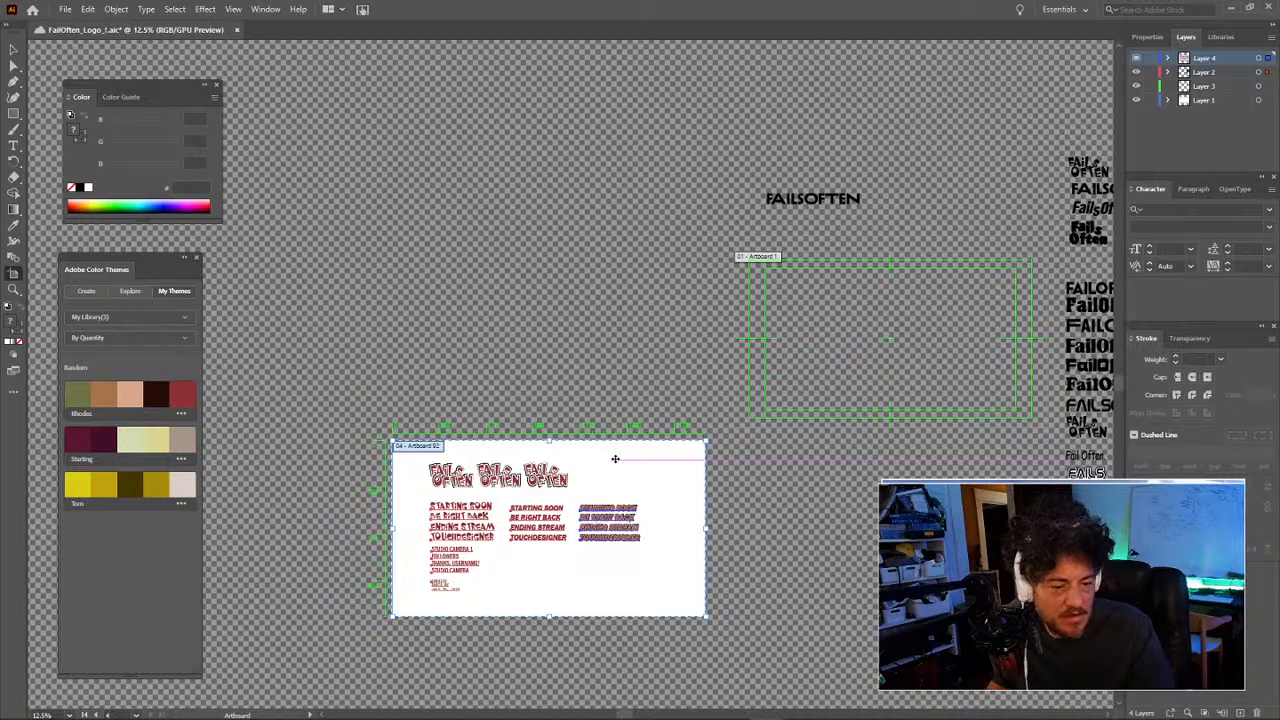
{"action": "left_click", "coordinate": [595, 431]}
{"action": "left_click", "coordinate": [601, 448]}
{"action": "left_click_drag", "start_coordinate": [600, 438], "coordinate": [598, 265]}
{"action": "left_click_drag", "start_coordinate": [801, 492], "coordinate": [642, 497]}
{"action": "key", "text": "ctrl+z"}
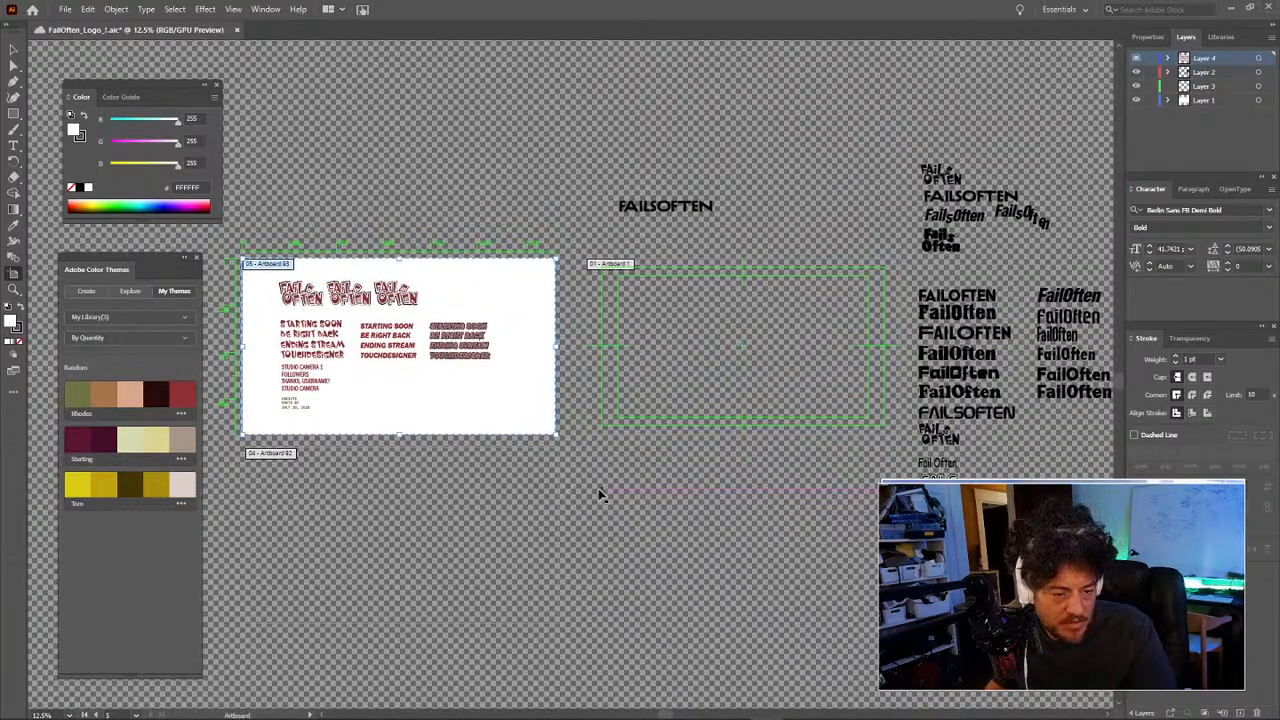
{"action": "left_click", "coordinate": [558, 488]}
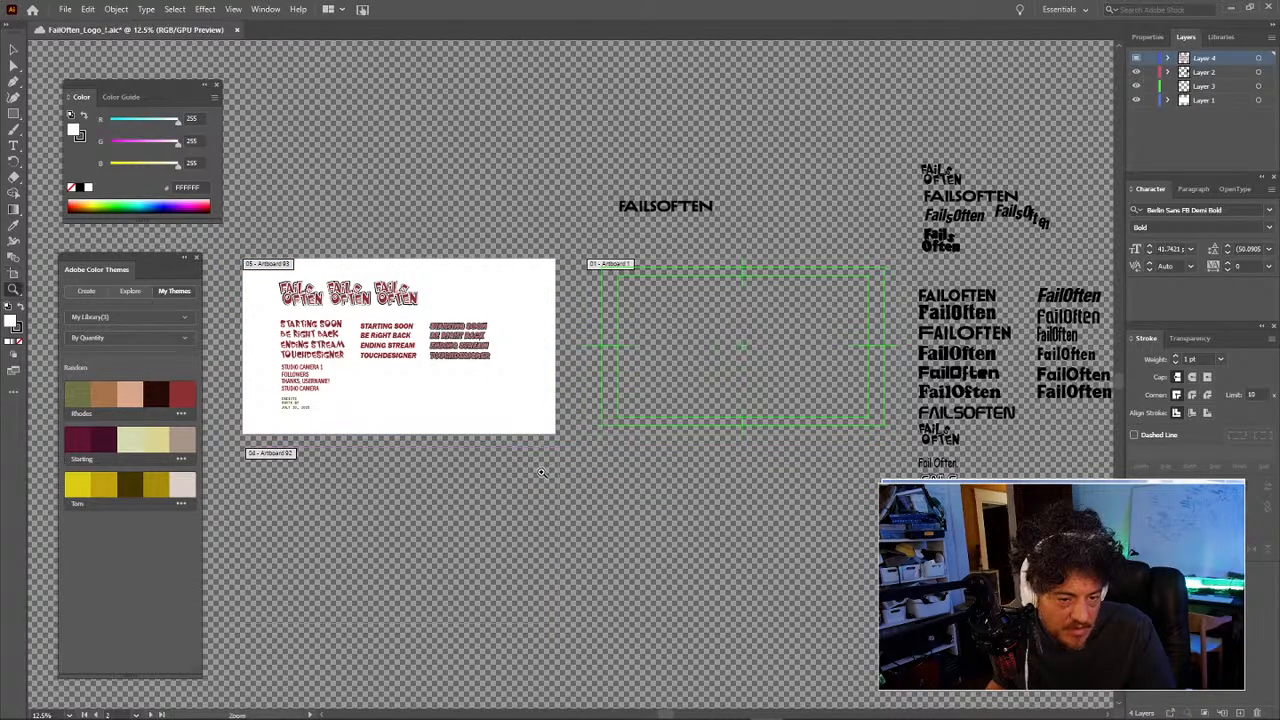
{"action": "left_click", "coordinate": [540, 471]}
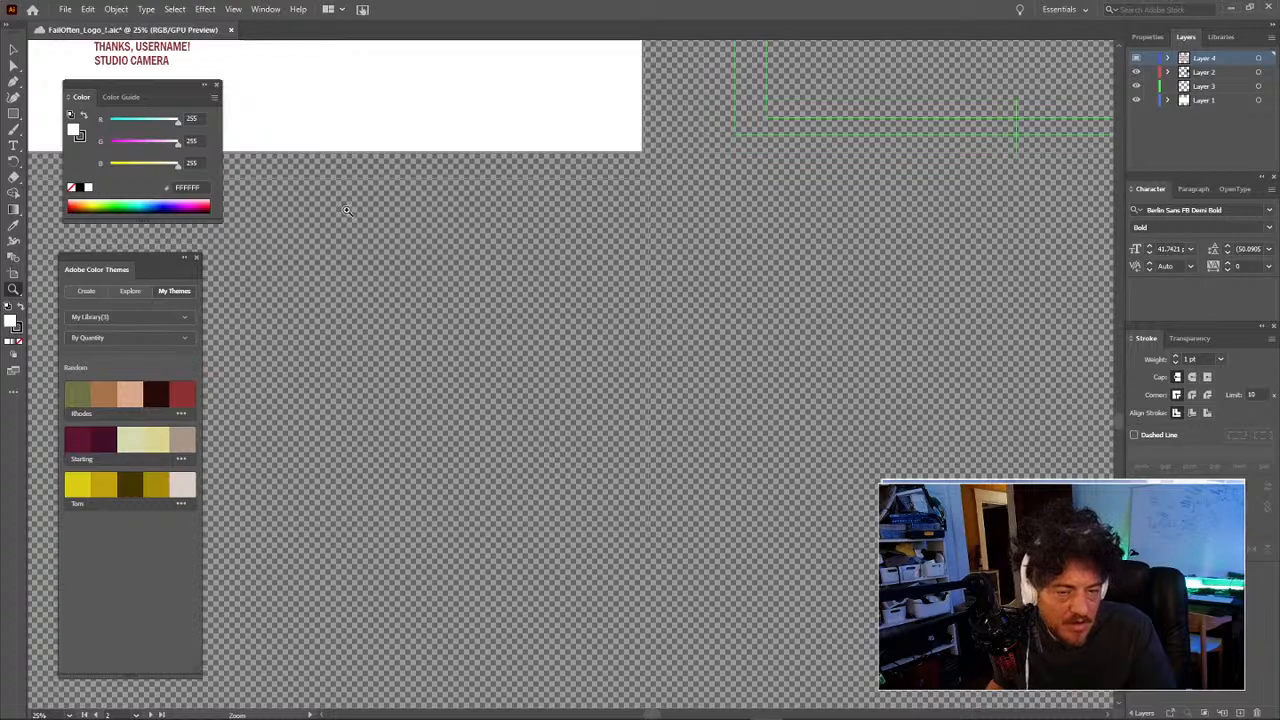
Step: Check Document Setup without changing anything, then switch to editing artboards
{"action": "left_click", "coordinate": [65, 9]}
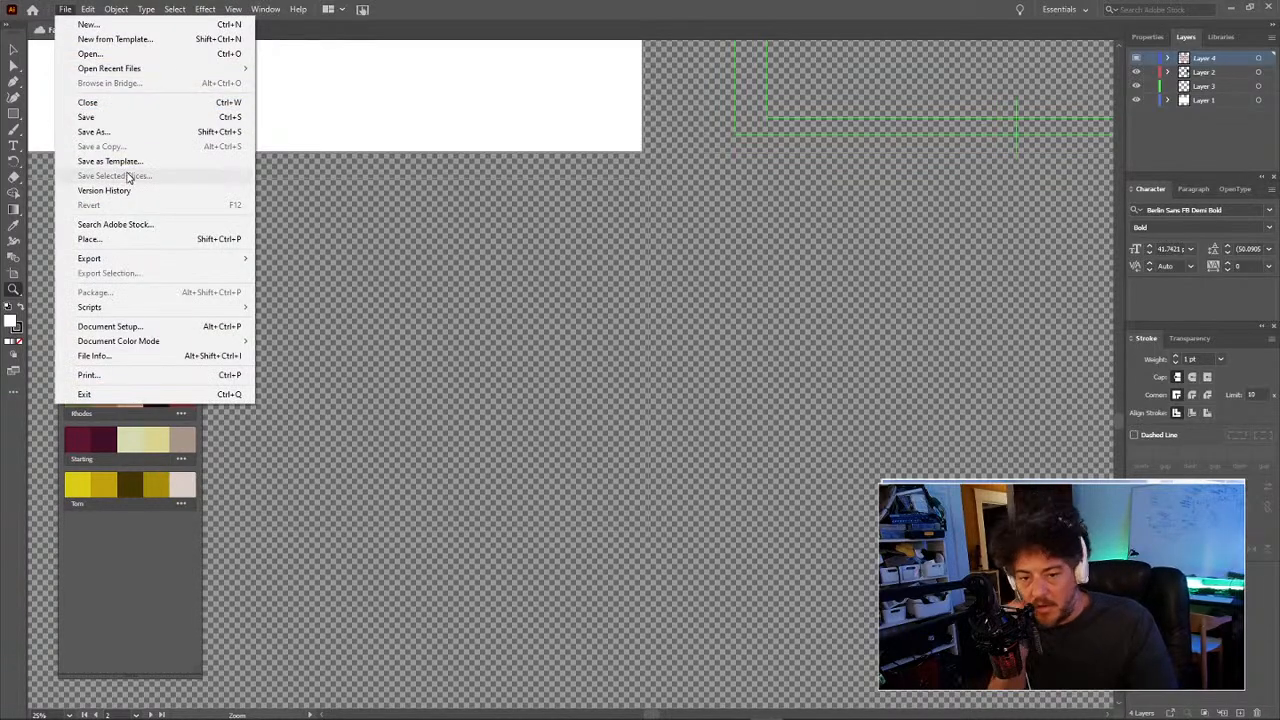
{"action": "left_click", "coordinate": [155, 326]}
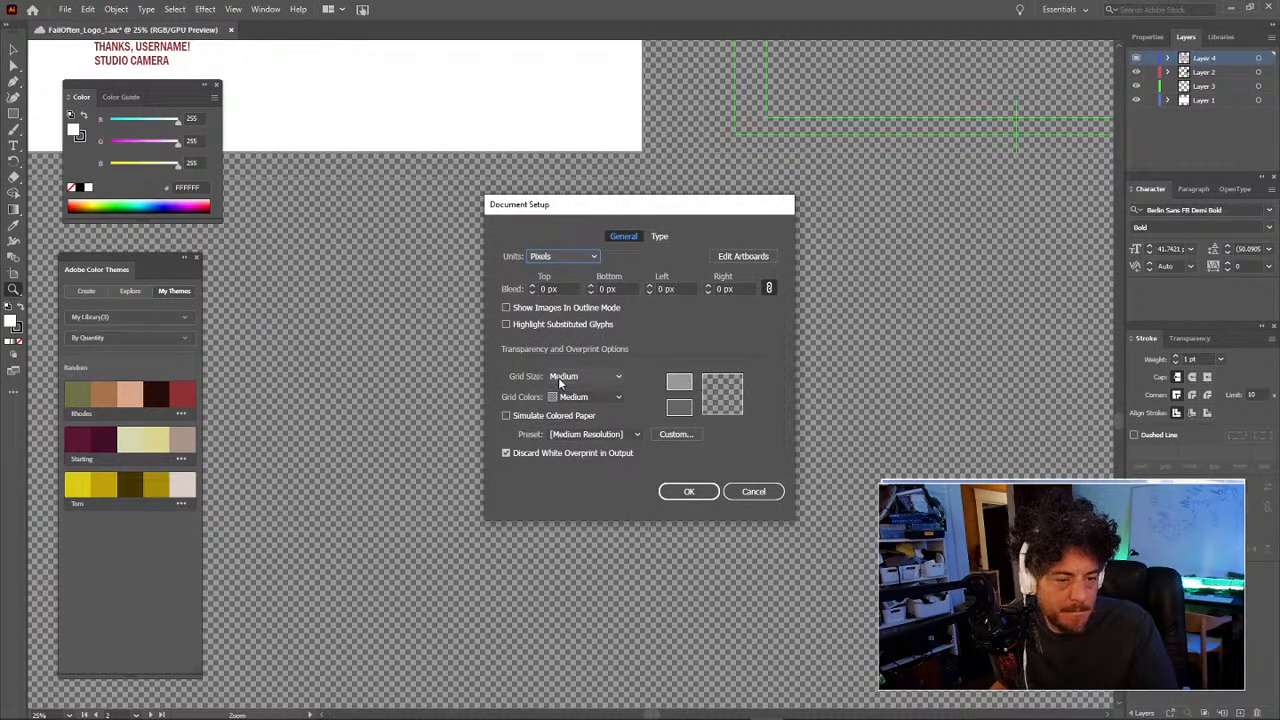
{"action": "left_click", "coordinate": [591, 401]}
{"action": "left_click", "coordinate": [595, 403]}
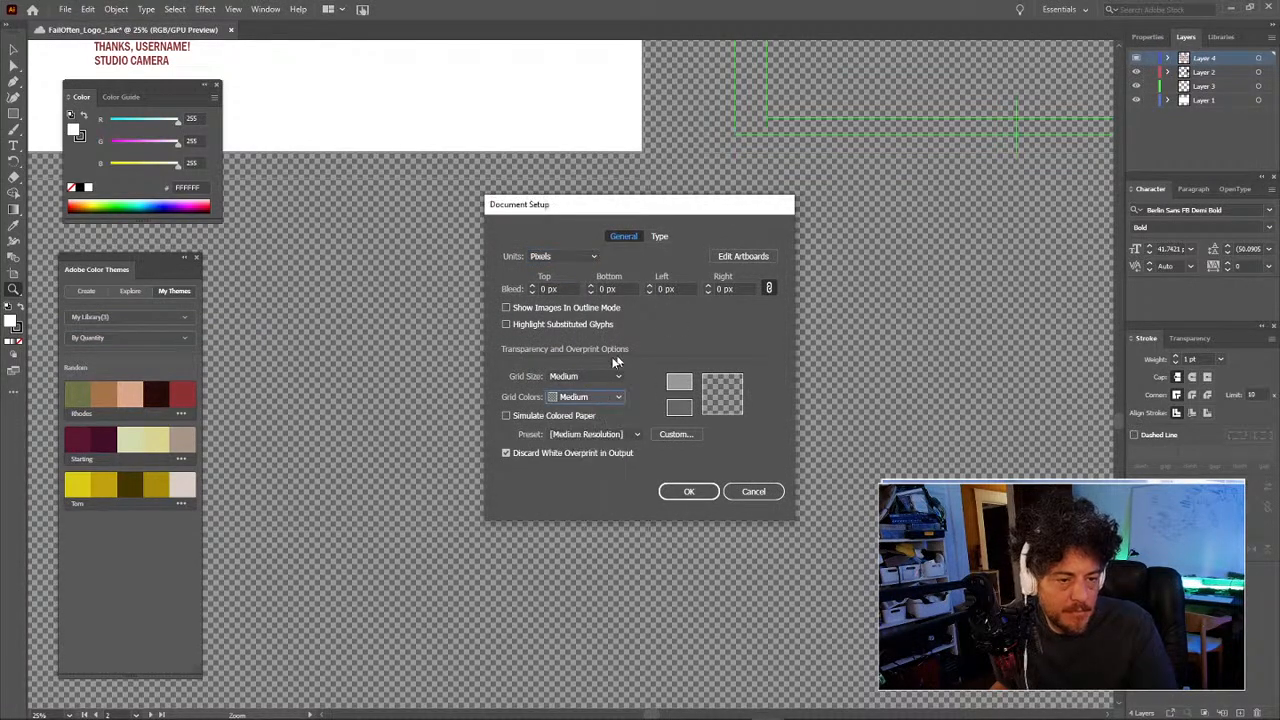
{"action": "left_click", "coordinate": [740, 257]}
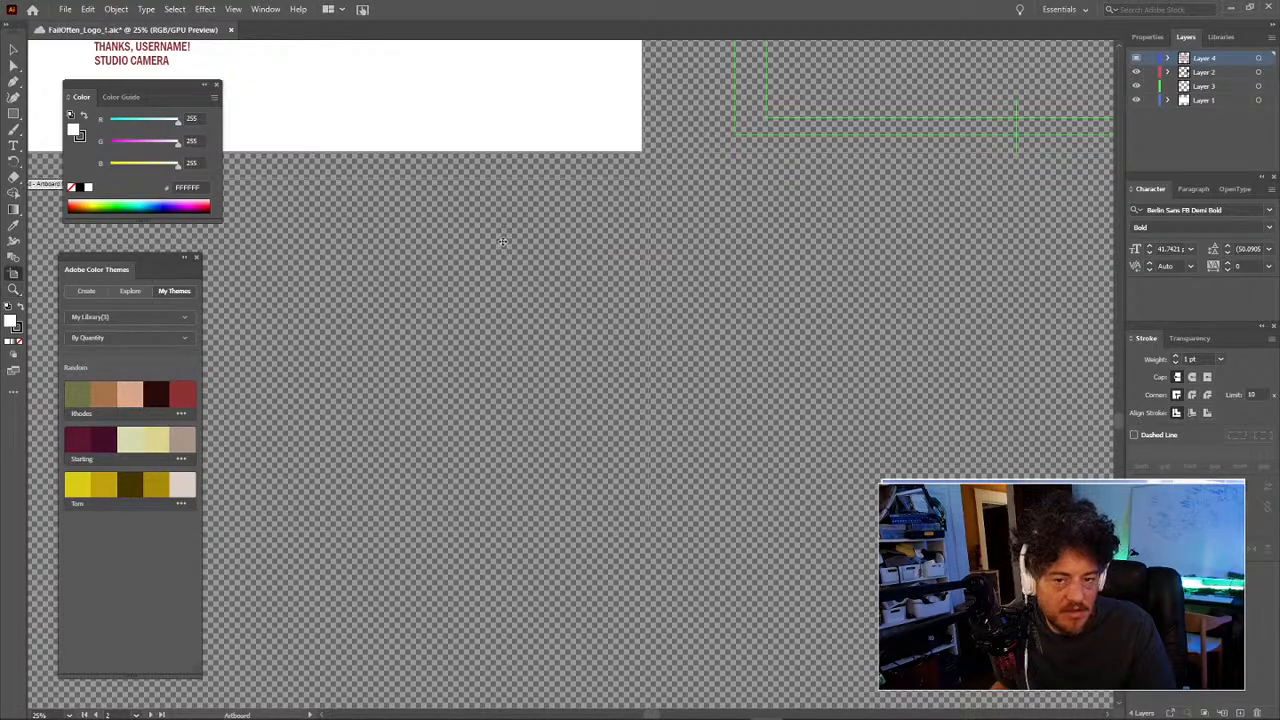
Step: Reopen Document Setup and preview Dark and Light transparency grid colours
{"action": "left_click", "coordinate": [65, 9]}
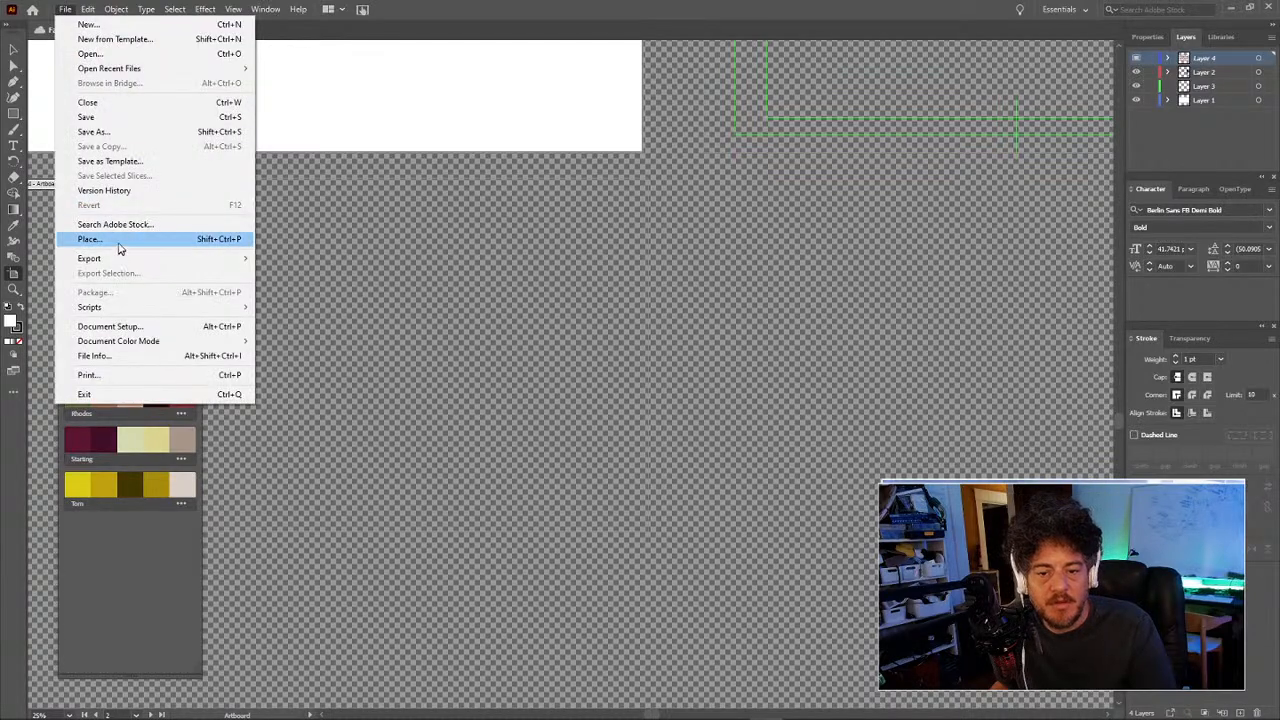
{"action": "left_click", "coordinate": [143, 334]}
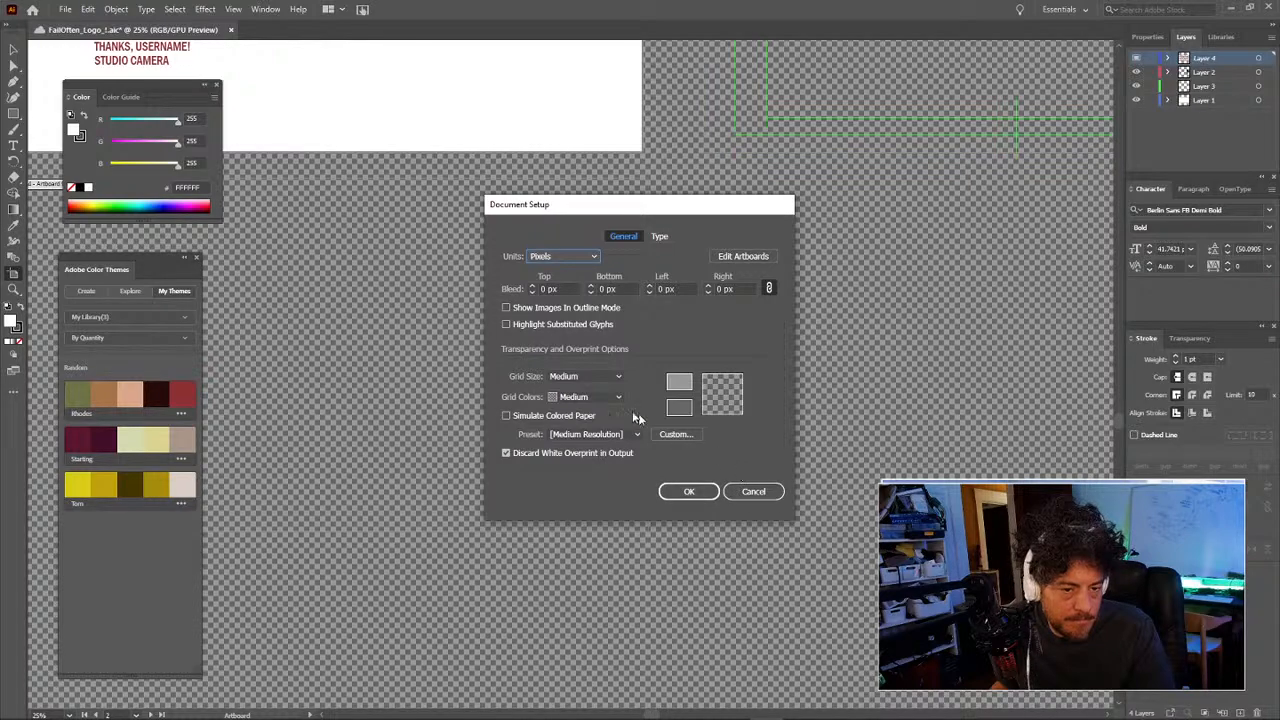
{"action": "left_click", "coordinate": [586, 378]}
{"action": "left_click", "coordinate": [586, 378]}
{"action": "left_click", "coordinate": [586, 396]}
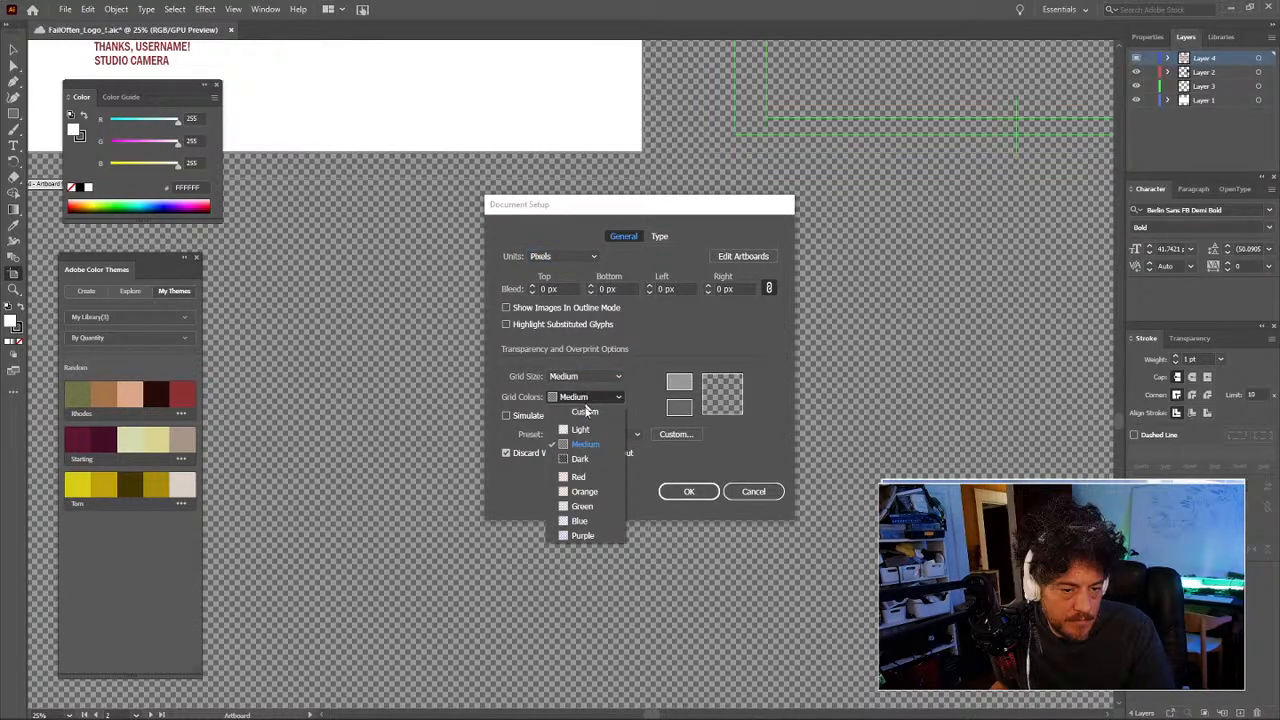
{"action": "left_click", "coordinate": [586, 460]}
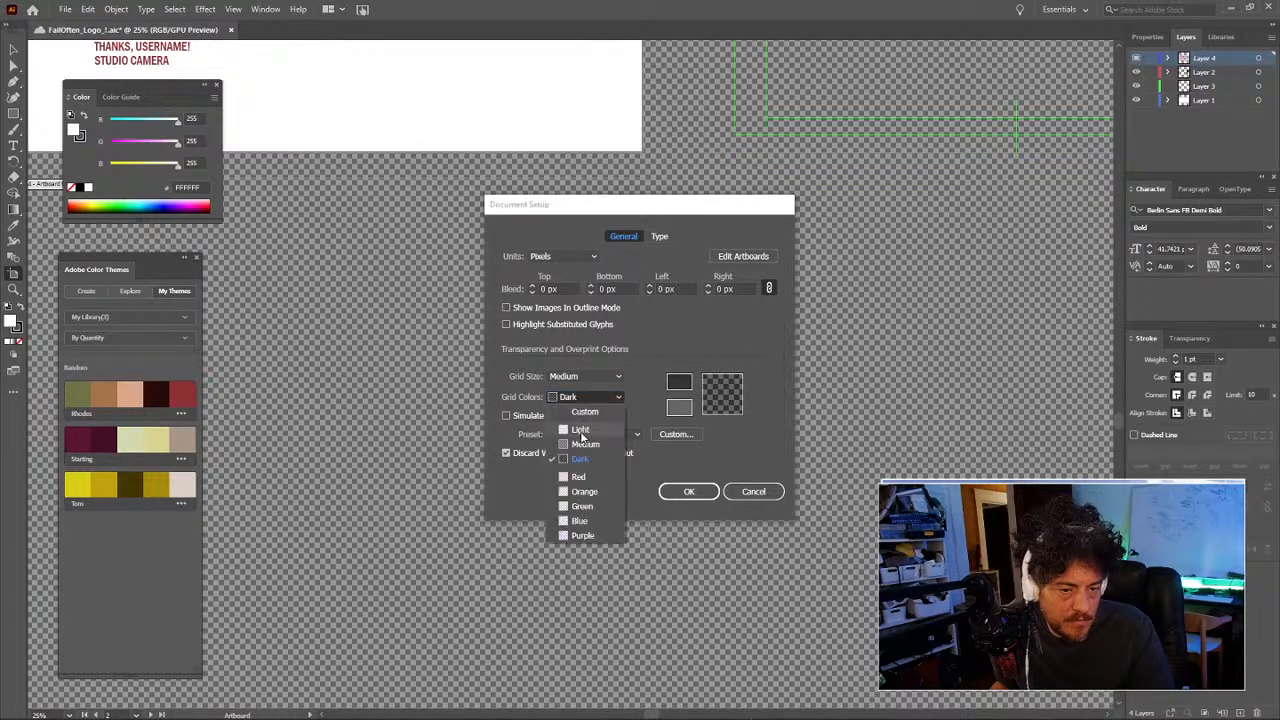
{"action": "left_click", "coordinate": [581, 428]}
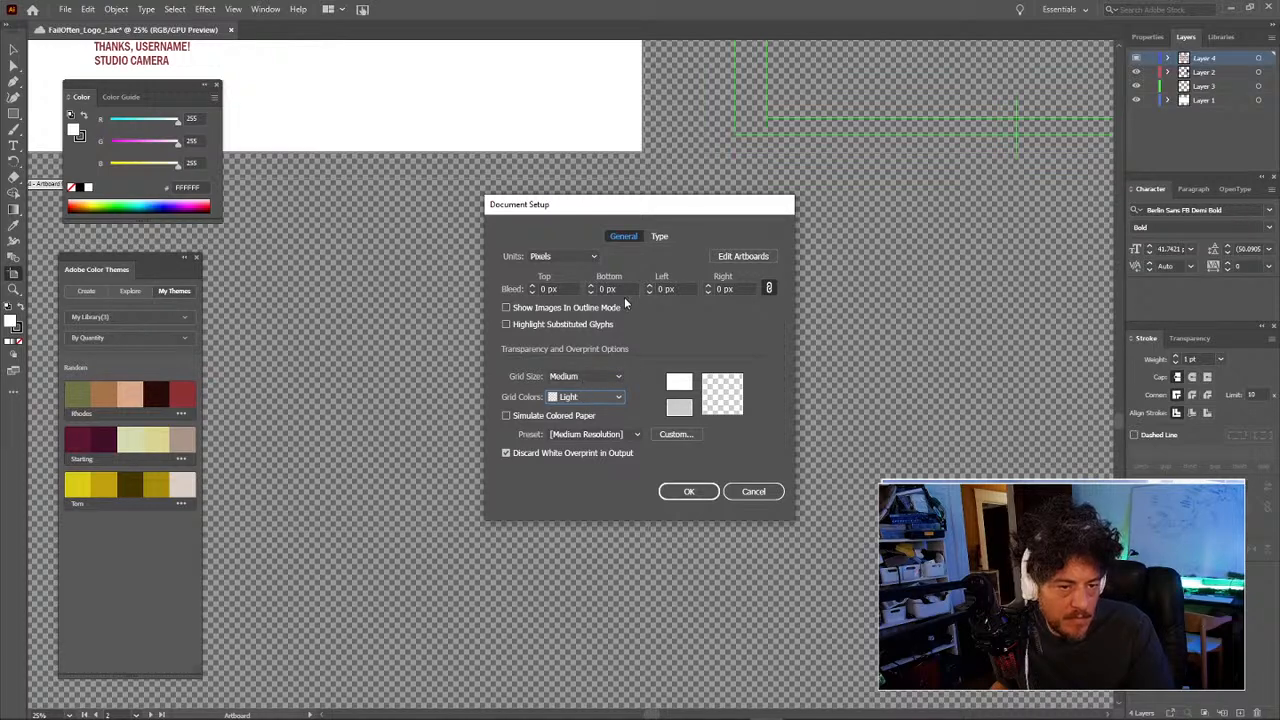
Step: Restore Medium grid size and colour, keep Discard White Overprint on, and confirm Document Setup
{"action": "left_click", "coordinate": [660, 237]}
{"action": "left_click", "coordinate": [625, 237]}
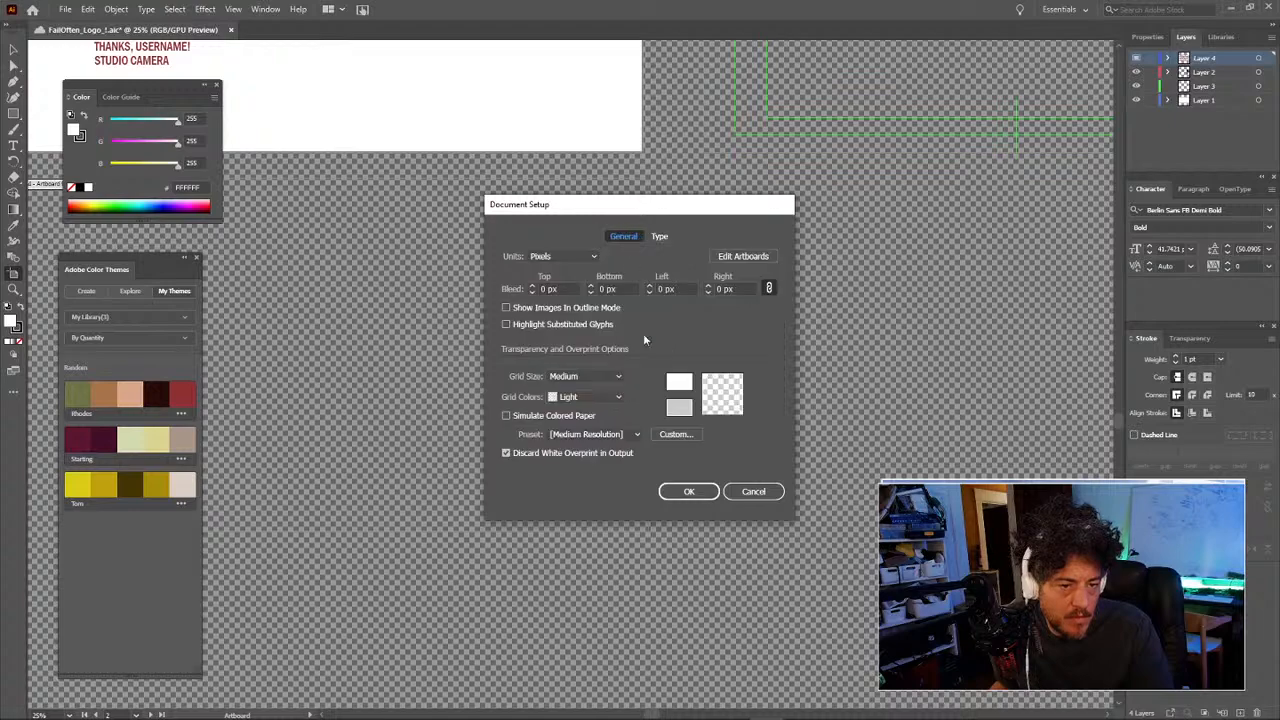
{"action": "left_click", "coordinate": [580, 376]}
{"action": "left_click", "coordinate": [582, 412]}
{"action": "left_click", "coordinate": [583, 376]}
{"action": "left_click", "coordinate": [583, 387]}
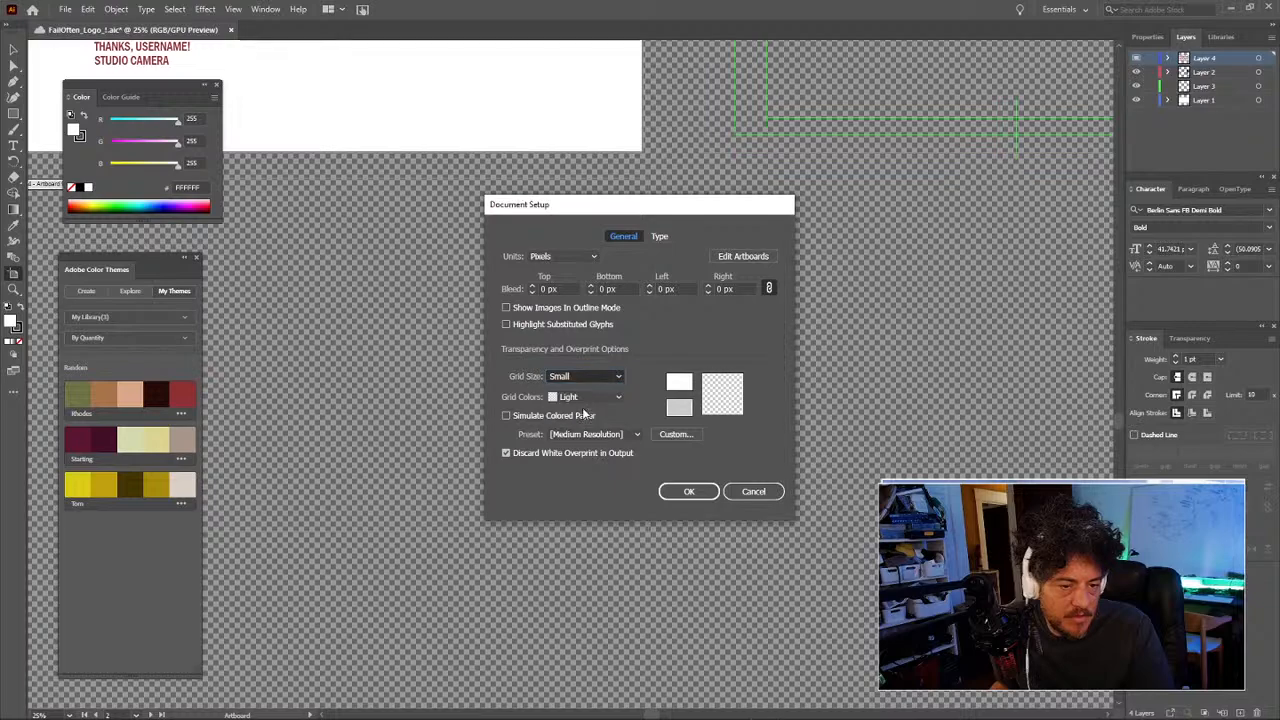
{"action": "key", "text": "Down"}
{"action": "left_click", "coordinate": [591, 397]}
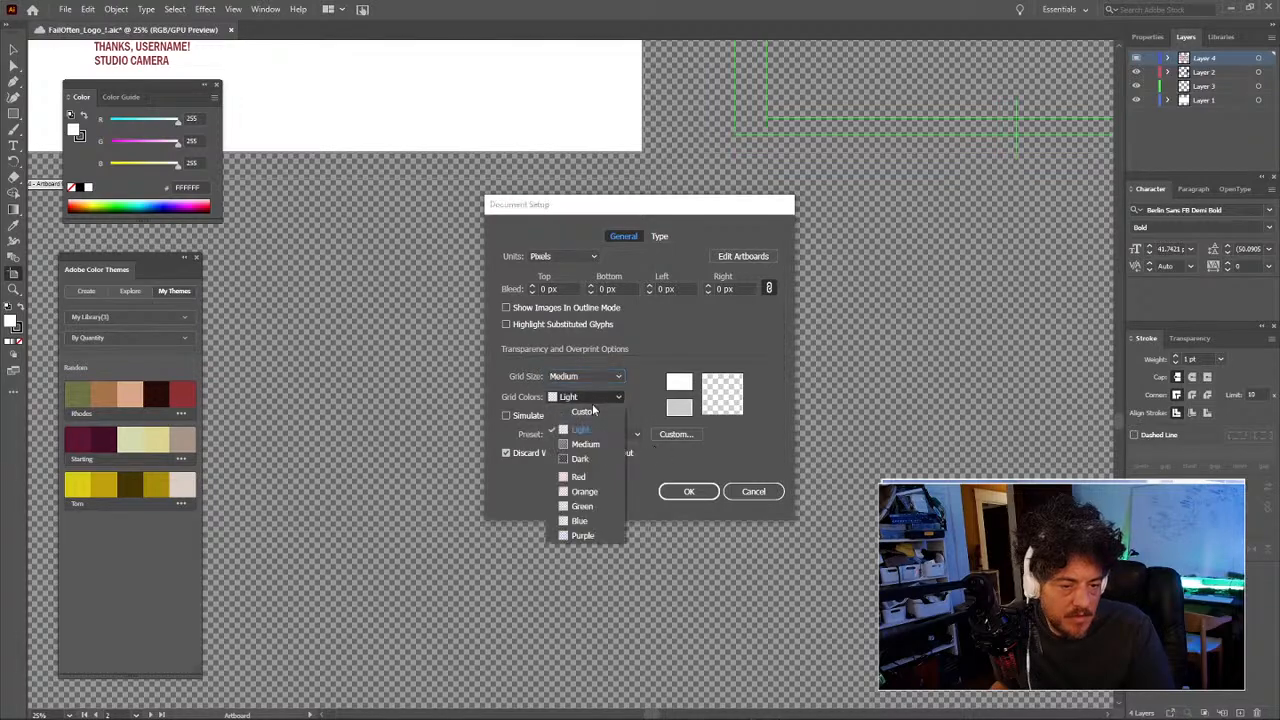
{"action": "left_click", "coordinate": [586, 444]}
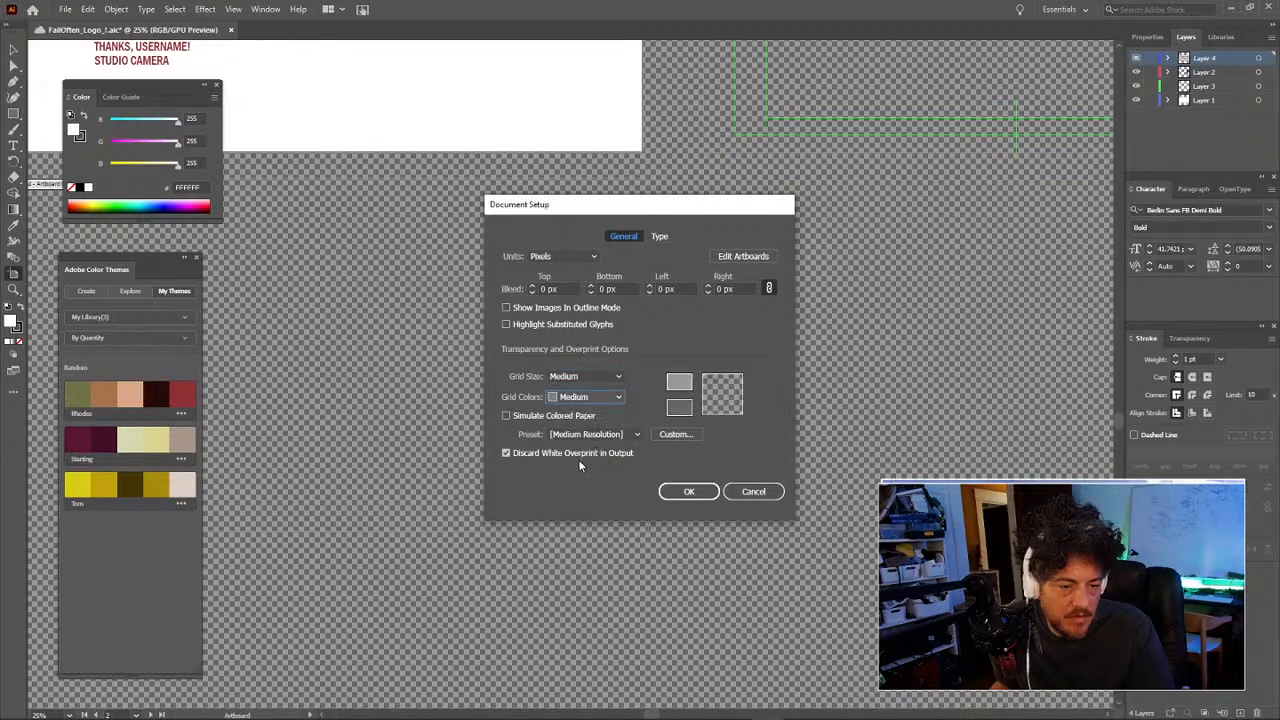
{"action": "left_click", "coordinate": [601, 451]}
{"action": "left_click", "coordinate": [601, 451]}
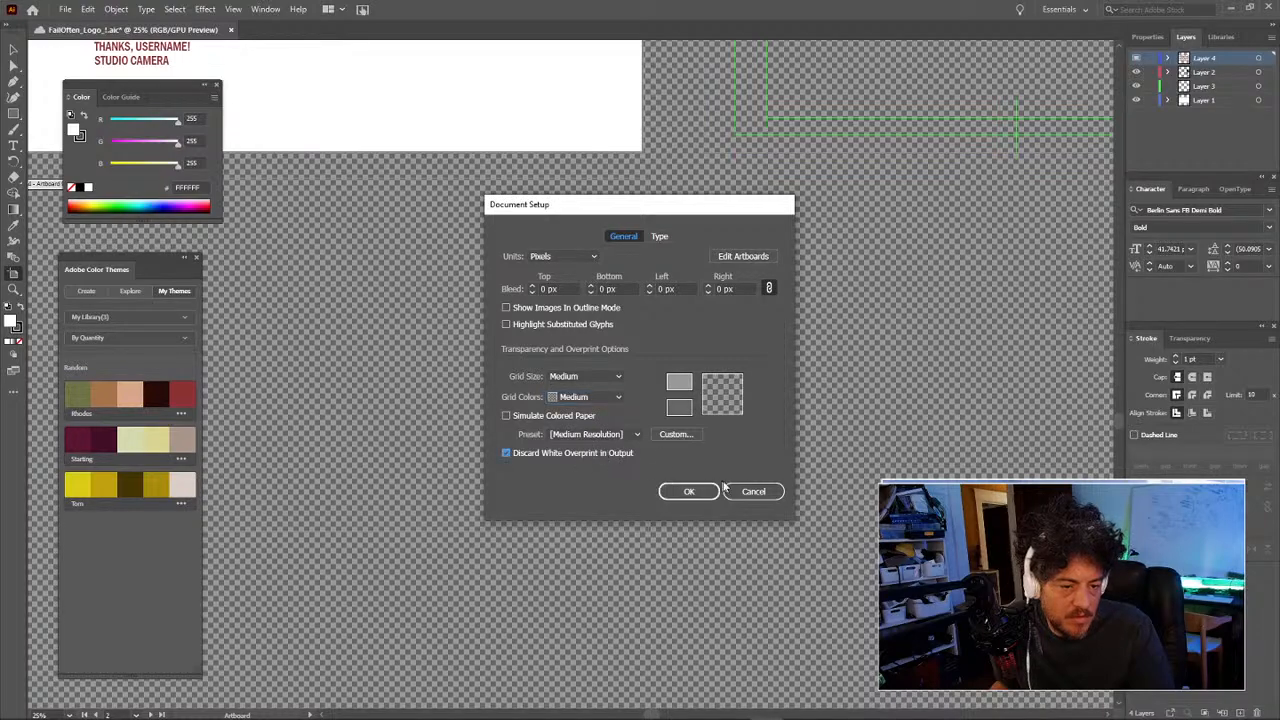
{"action": "left_click", "coordinate": [694, 489]}
Step: Bring the FAILS OFTEN titles artboard into view and browse the Object menu
{"action": "left_click_drag", "start_coordinate": [315, 293], "coordinate": [676, 605]}
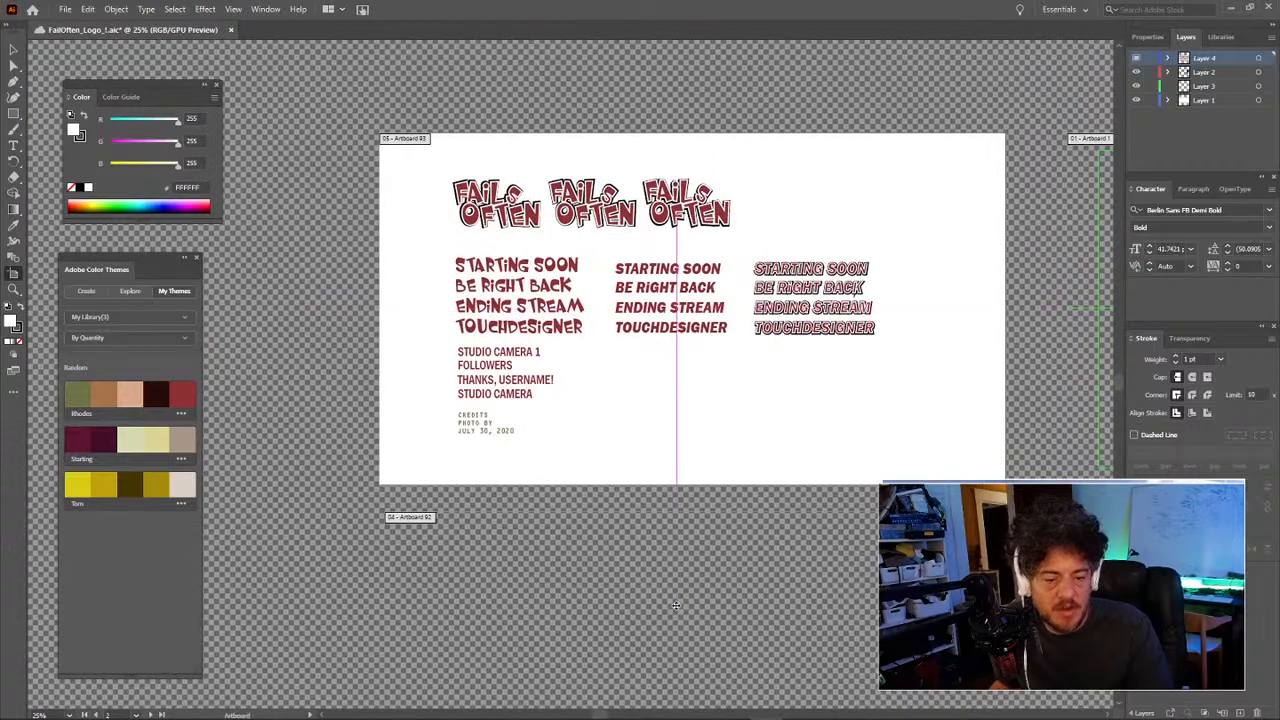
{"action": "left_click", "coordinate": [122, 8]}
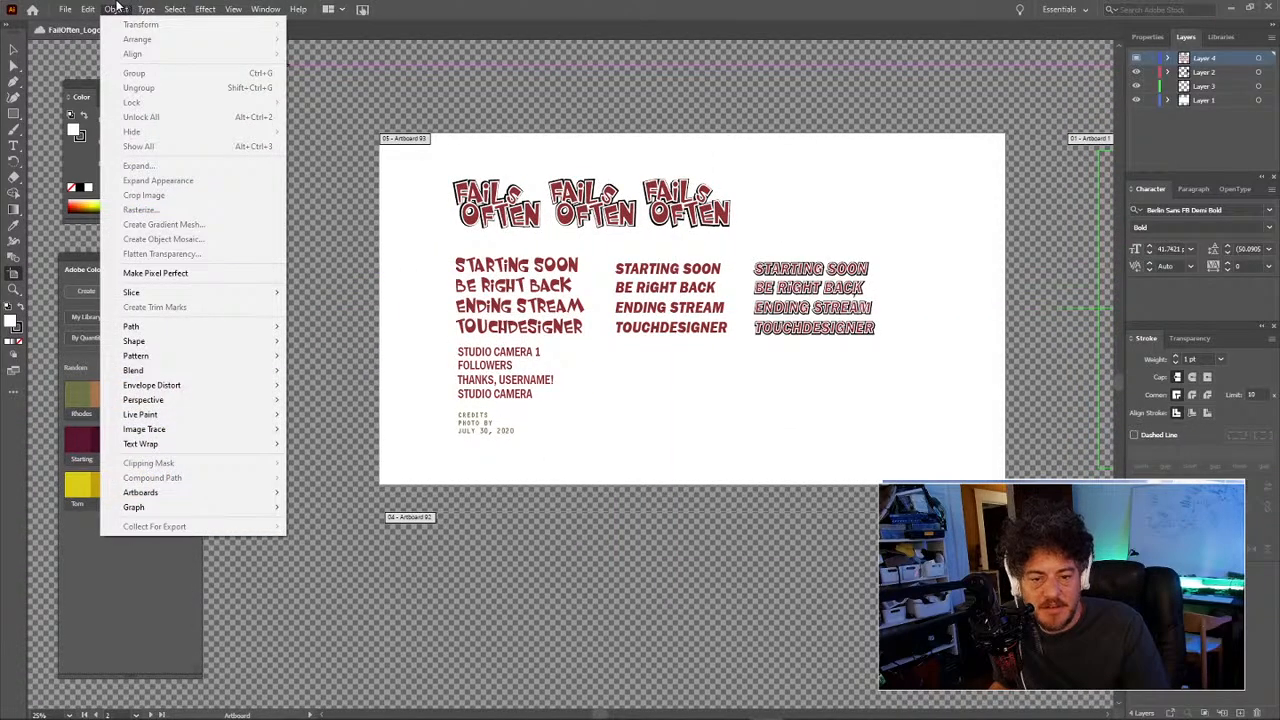
{"action": "mouse_move", "coordinate": [97, 7]}
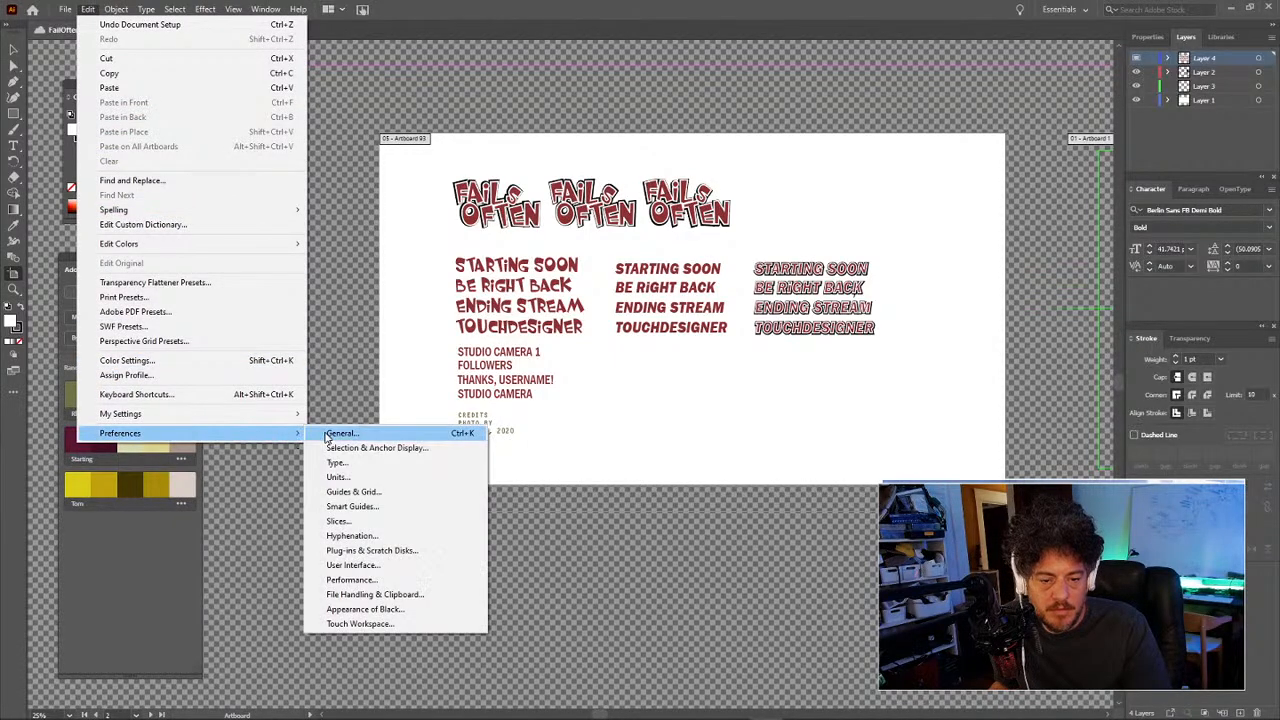
{"action": "left_click", "coordinate": [325, 433]}
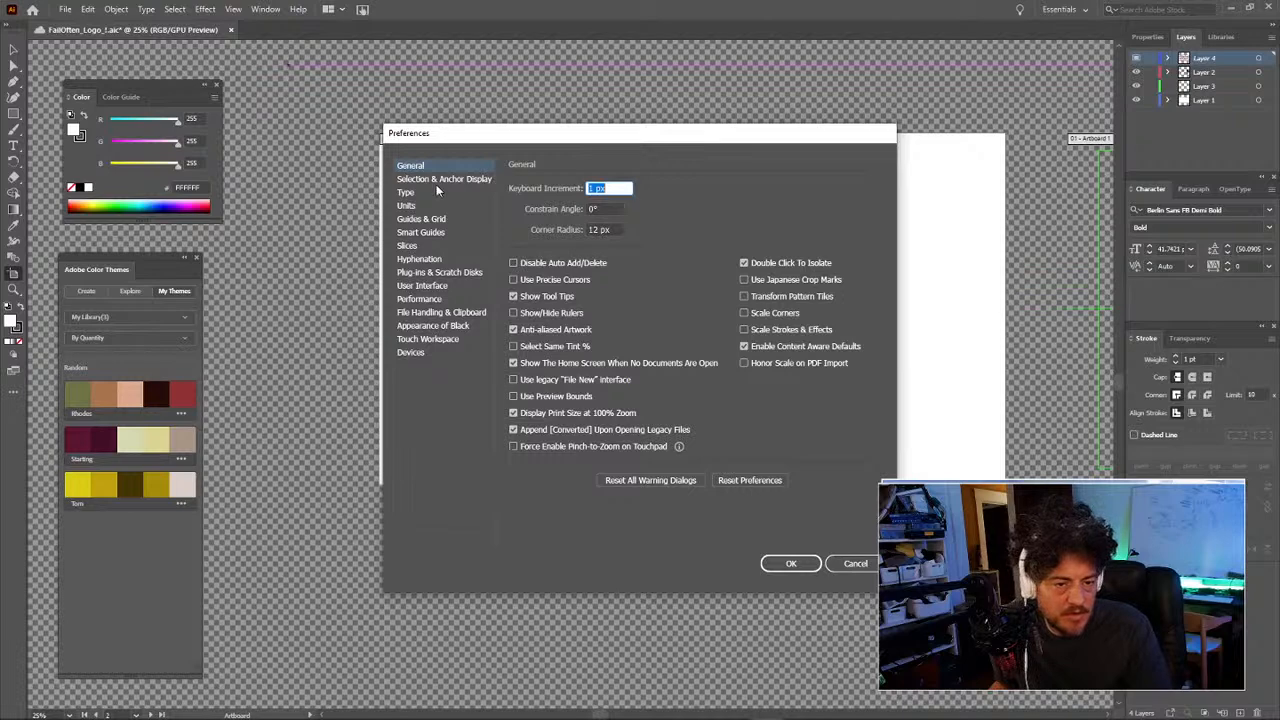
{"action": "left_click", "coordinate": [430, 179]}
{"action": "left_click", "coordinate": [431, 192]}
{"action": "left_click", "coordinate": [430, 205]}
{"action": "left_click", "coordinate": [430, 220]}
{"action": "left_click", "coordinate": [430, 234]}
{"action": "left_click", "coordinate": [431, 259]}
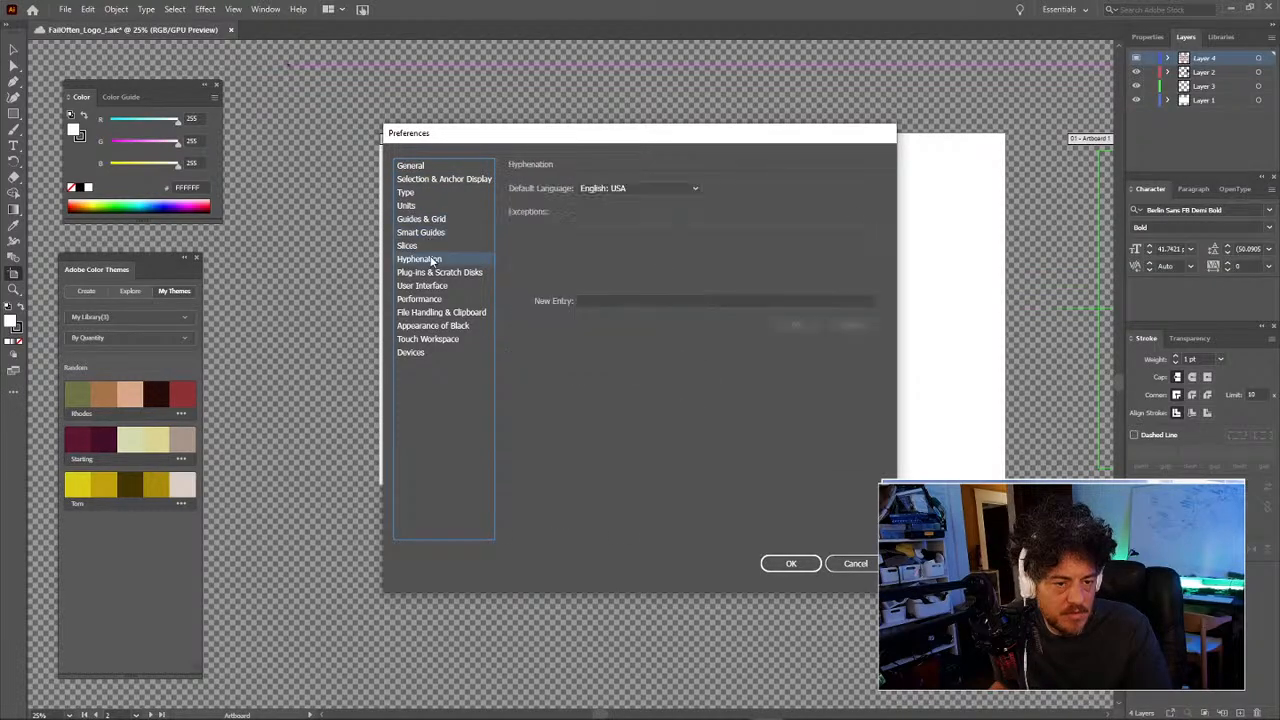
{"action": "left_click", "coordinate": [434, 273]}
{"action": "left_click", "coordinate": [433, 287]}
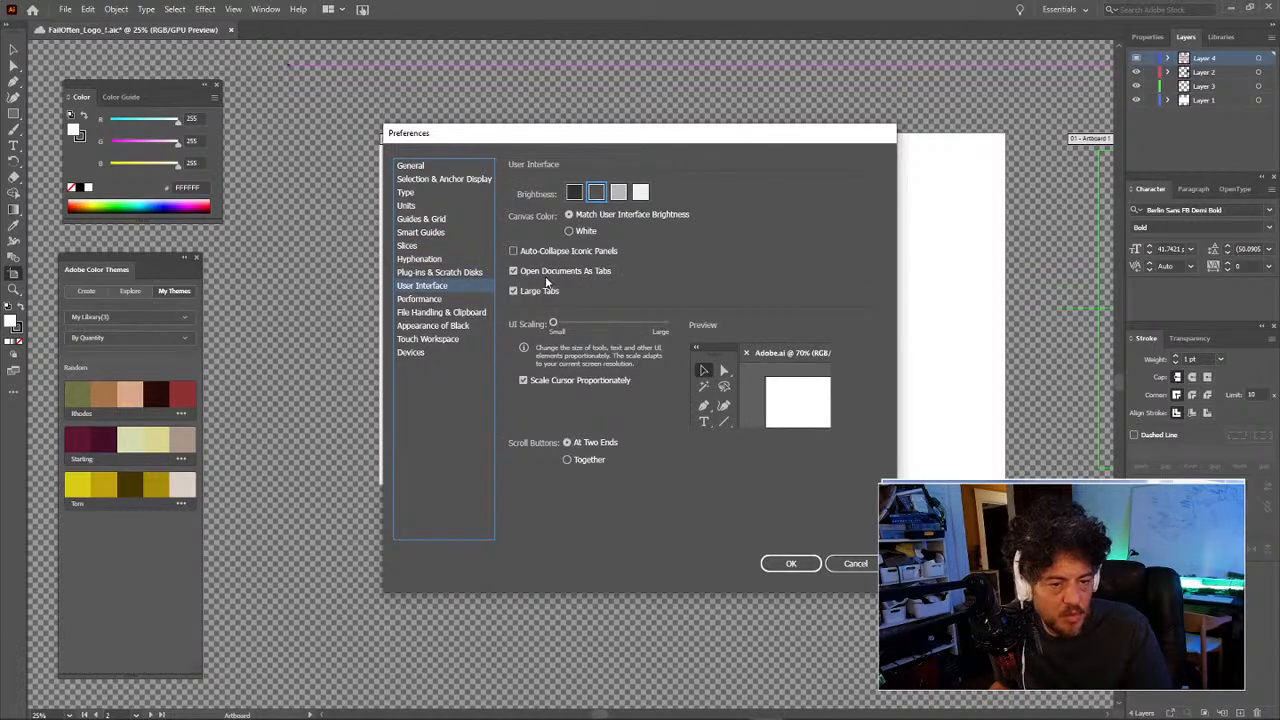
{"action": "left_click", "coordinate": [792, 565]}
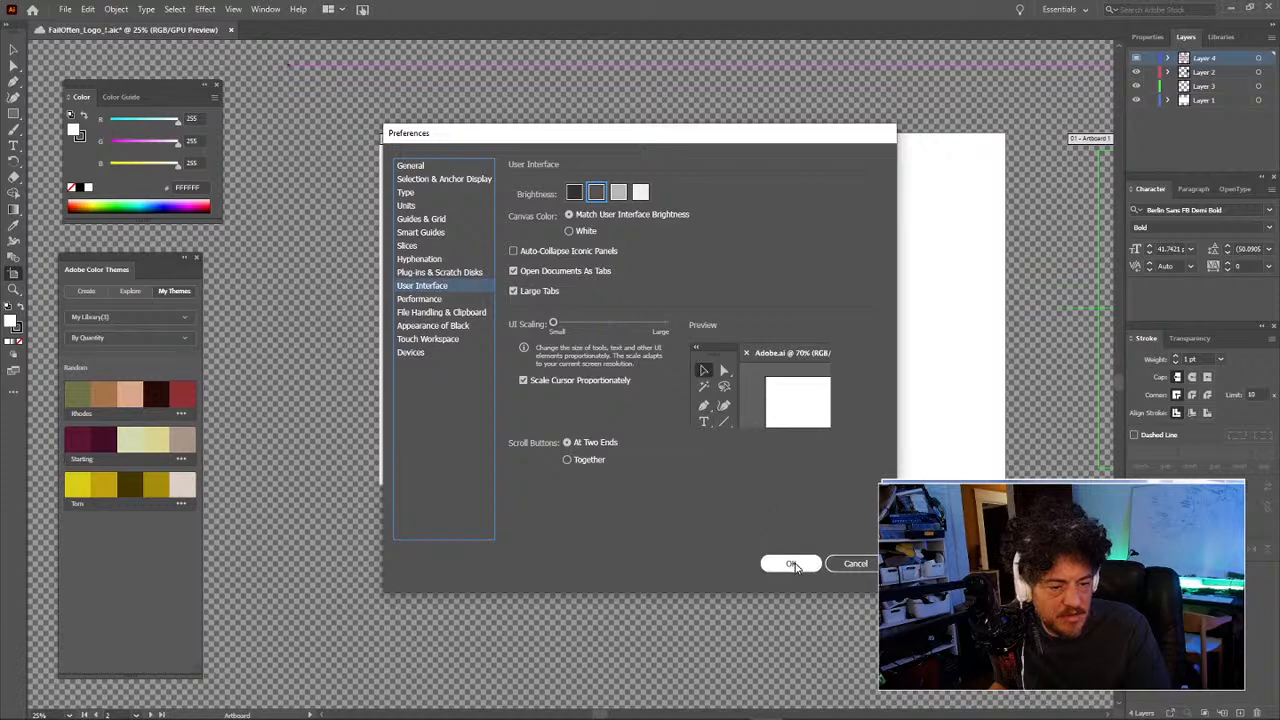
{"action": "left_click", "coordinate": [850, 566]}
{"action": "key", "text": "z"}
Step: Zoom out and hide the transparency grid via the View menu
{"action": "left_click", "coordinate": [712, 515], "text": "alt"}
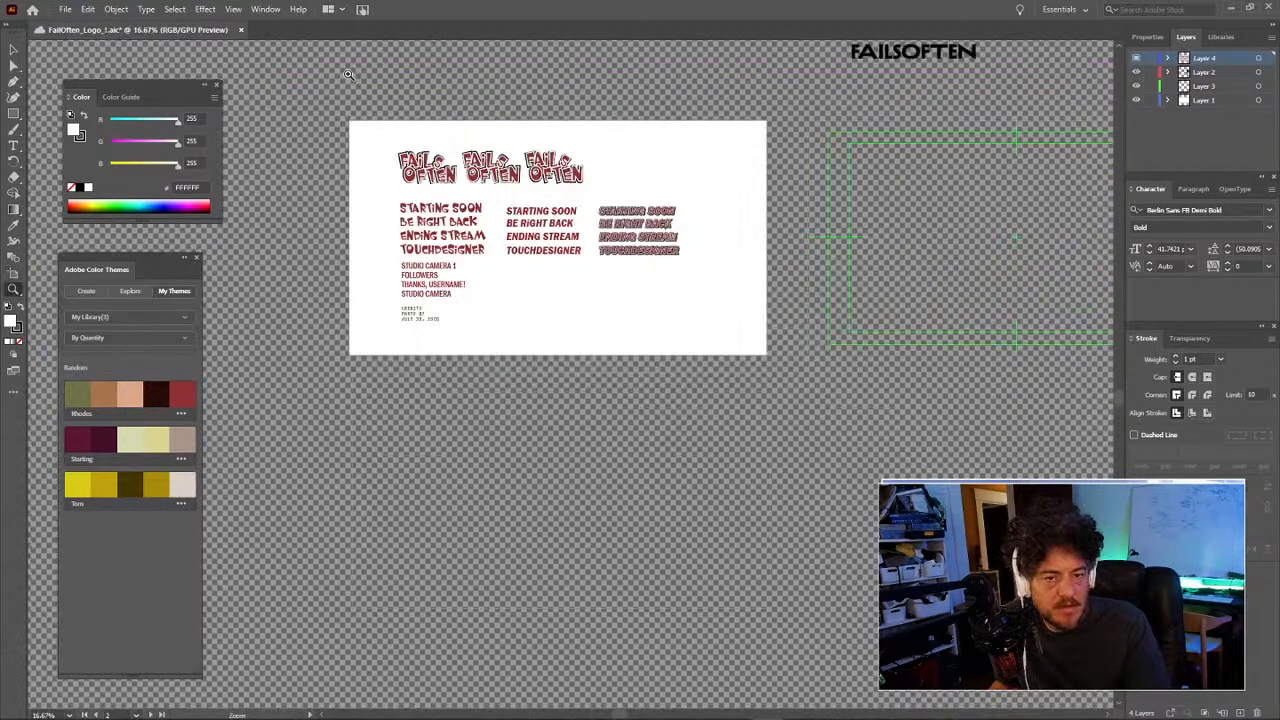
{"action": "left_click", "coordinate": [205, 8]}
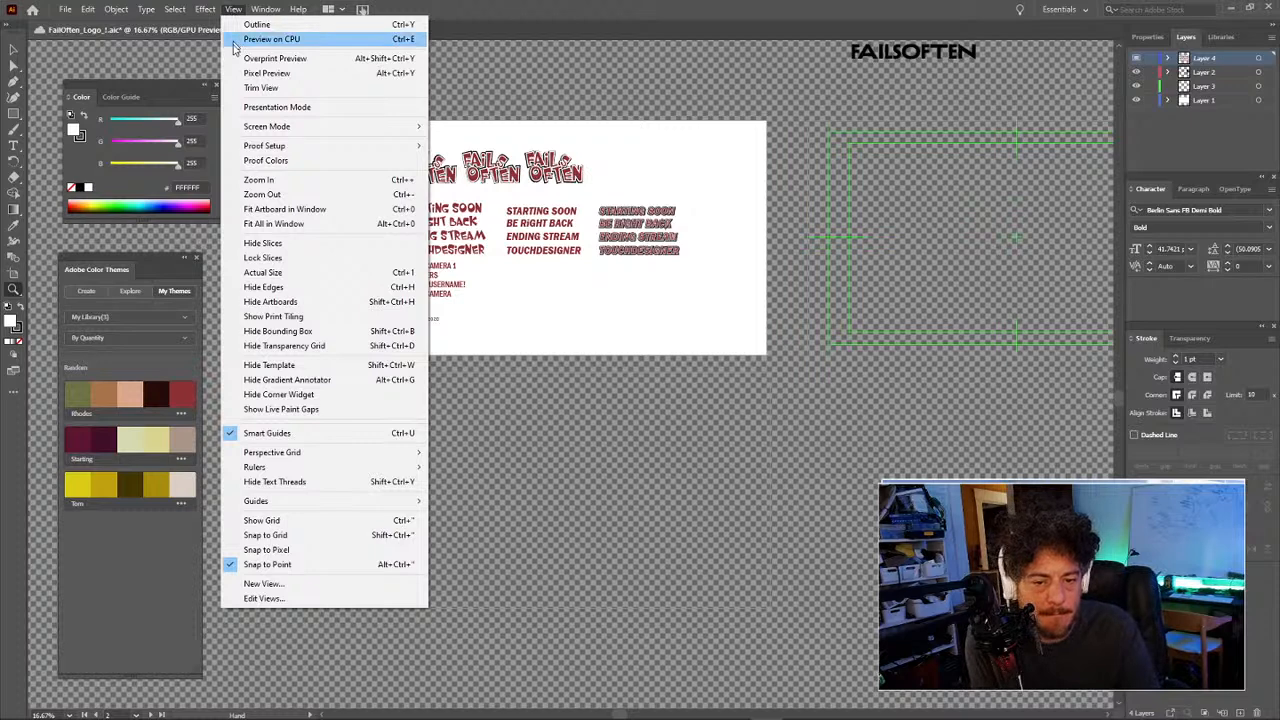
{"action": "left_click", "coordinate": [281, 349]}
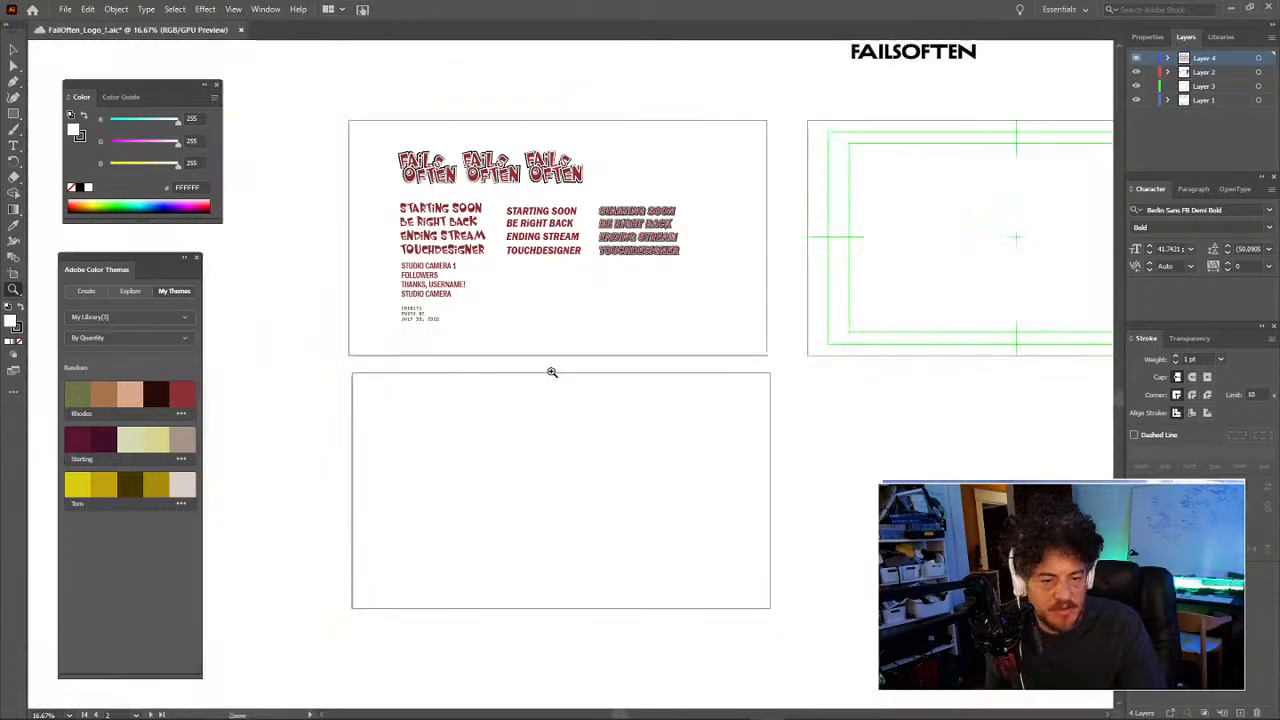
Step: Zoom out to frame every artboard and select the empty lower-left artboard
{"action": "left_click_drag", "start_coordinate": [655, 230], "coordinate": [575, 305]}
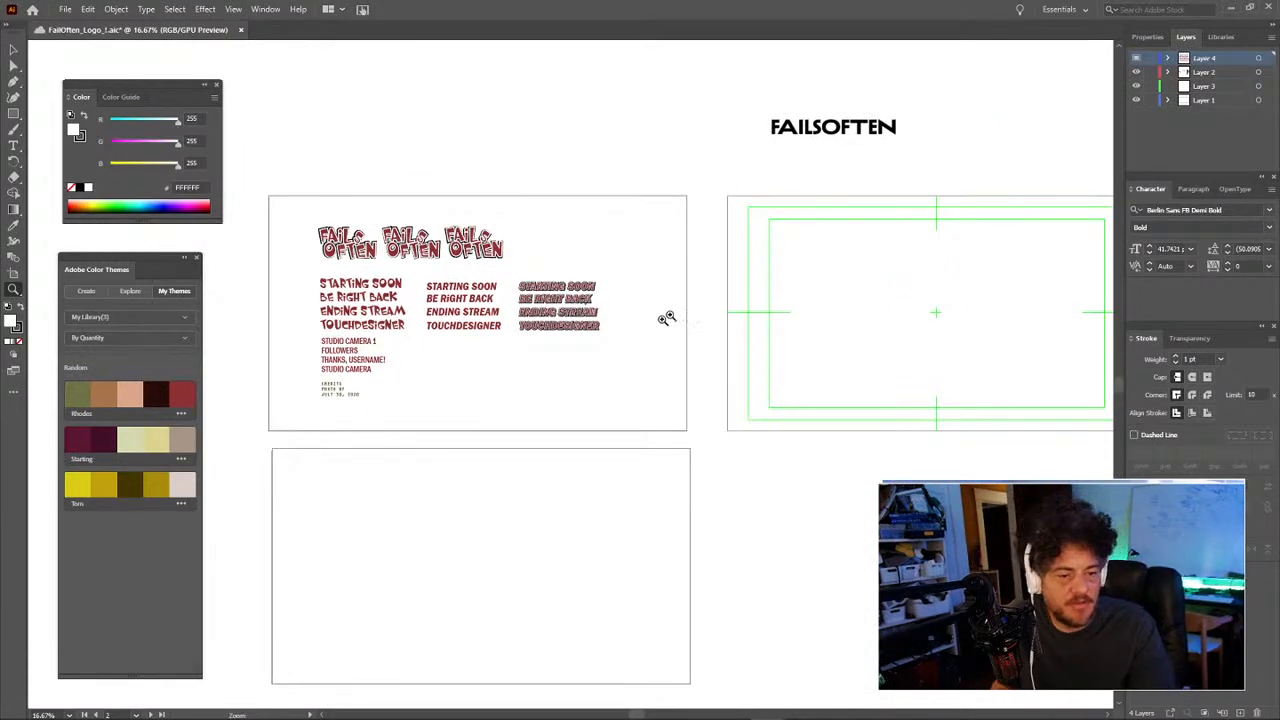
{"action": "left_click", "coordinate": [709, 309], "text": "alt"}
{"action": "left_click", "coordinate": [709, 309], "text": "alt"}
{"action": "left_click_drag", "start_coordinate": [568, 429], "coordinate": [654, 322]}
{"action": "key", "text": "v"}
{"action": "left_click", "coordinate": [366, 403]}
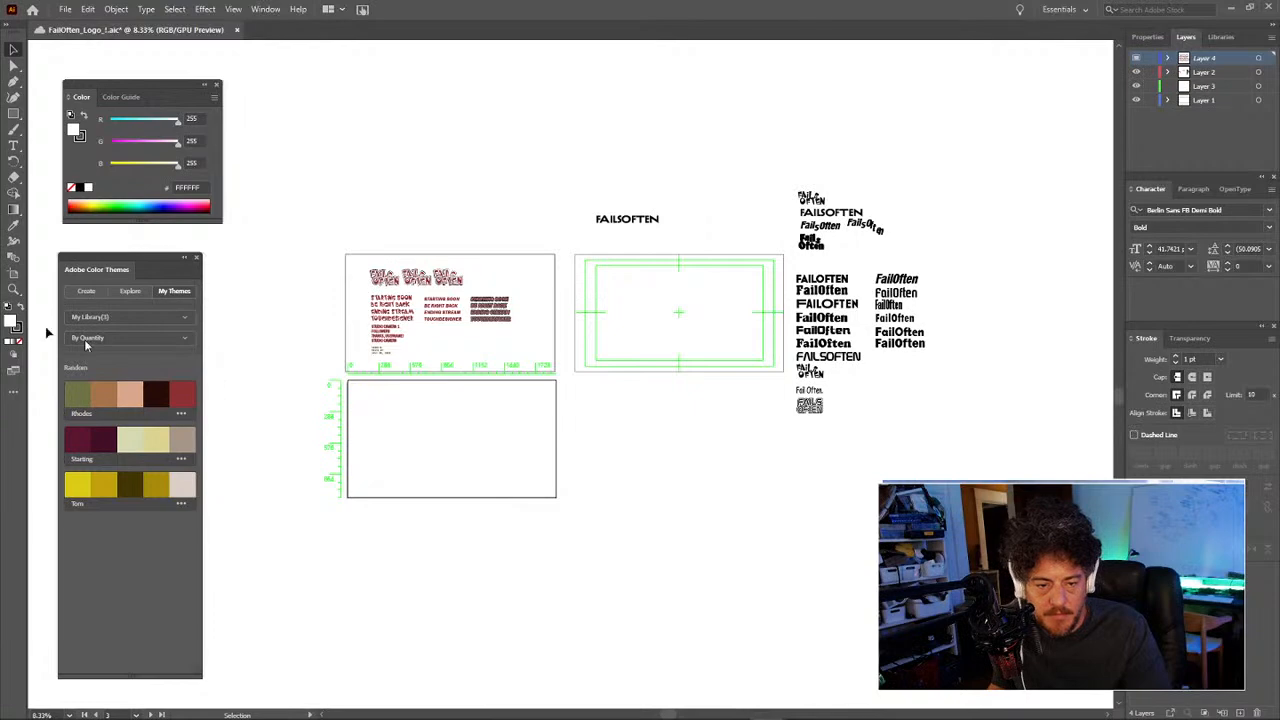
Step: Move the empty artboard above the type sheet and place another blank artboard left
{"action": "left_click", "coordinate": [12, 272]}
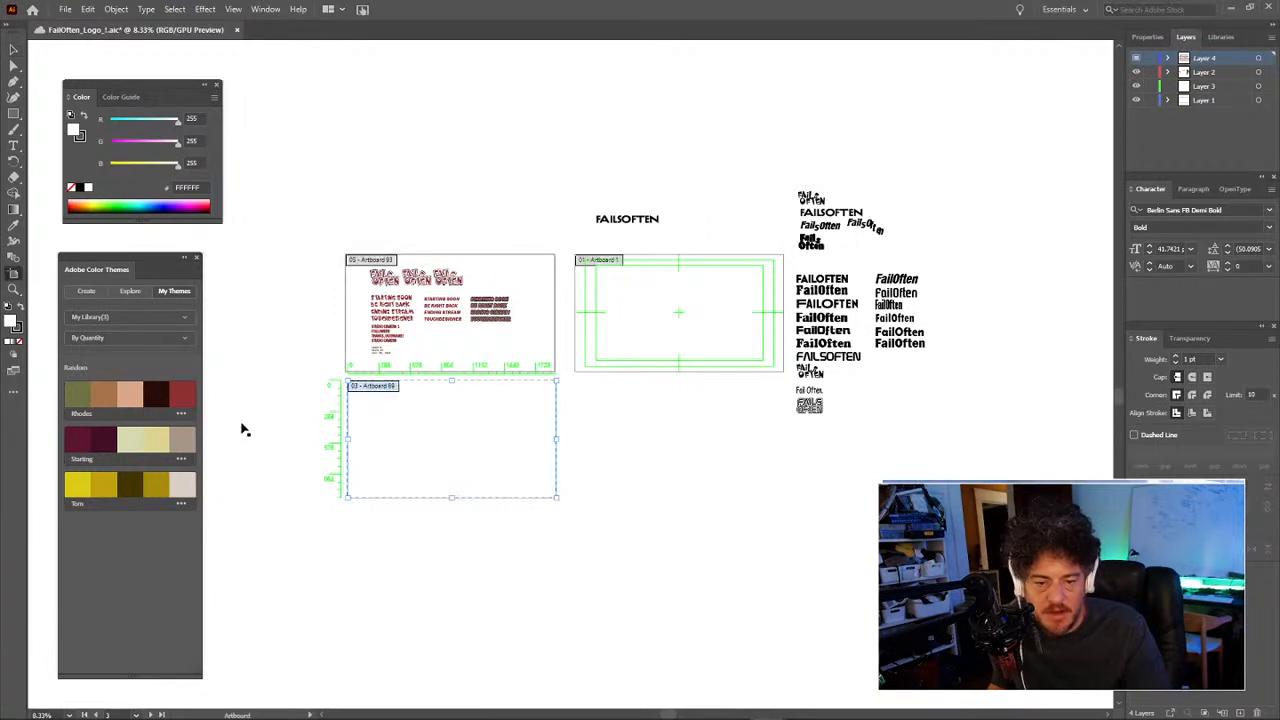
{"action": "left_click_drag", "start_coordinate": [432, 444], "coordinate": [600, 518]}
{"action": "left_click_drag", "start_coordinate": [466, 446], "coordinate": [466, 186]}
{"action": "left_click", "coordinate": [431, 429]}
{"action": "left_click_drag", "start_coordinate": [431, 428], "coordinate": [511, 329]}
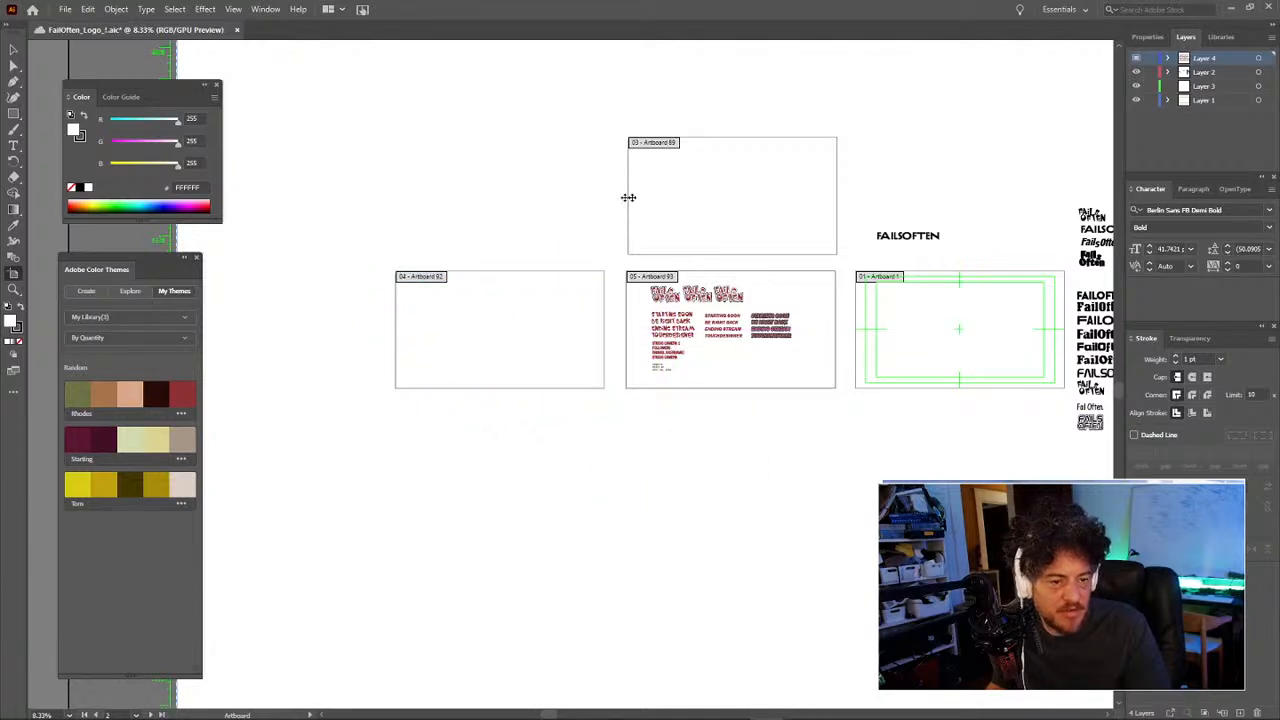
{"action": "left_click_drag", "start_coordinate": [688, 312], "coordinate": [528, 322]}
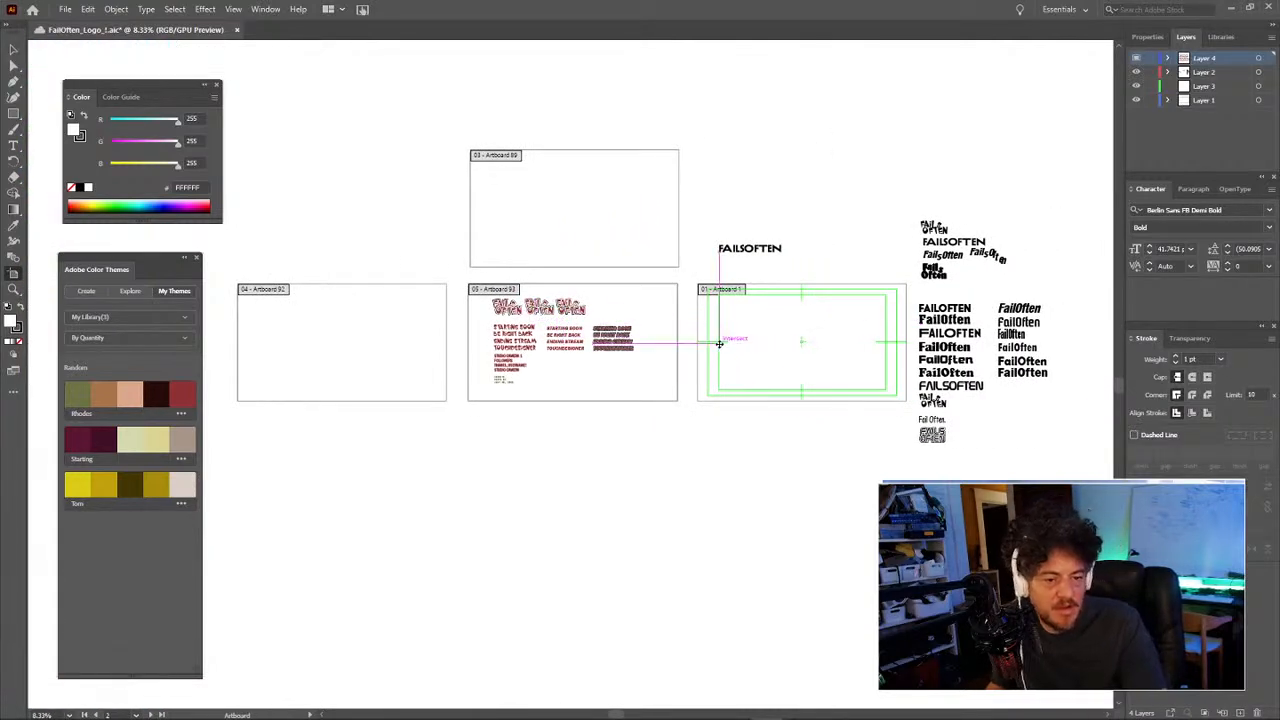
Step: Duplicate the type sheet artboard below the row of artboards
{"action": "left_click", "coordinate": [620, 298]}
{"action": "left_click_drag", "start_coordinate": [616, 298], "coordinate": [391, 435]}
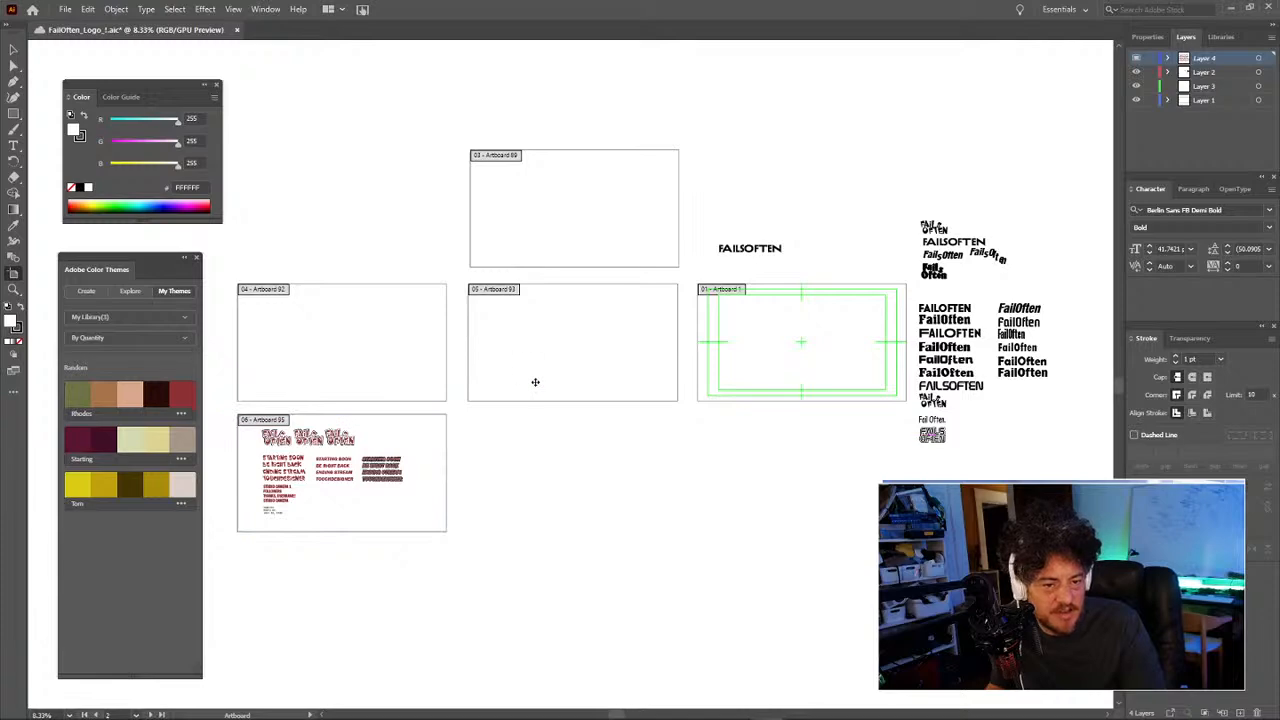
{"action": "left_click_drag", "start_coordinate": [537, 374], "coordinate": [674, 375]}
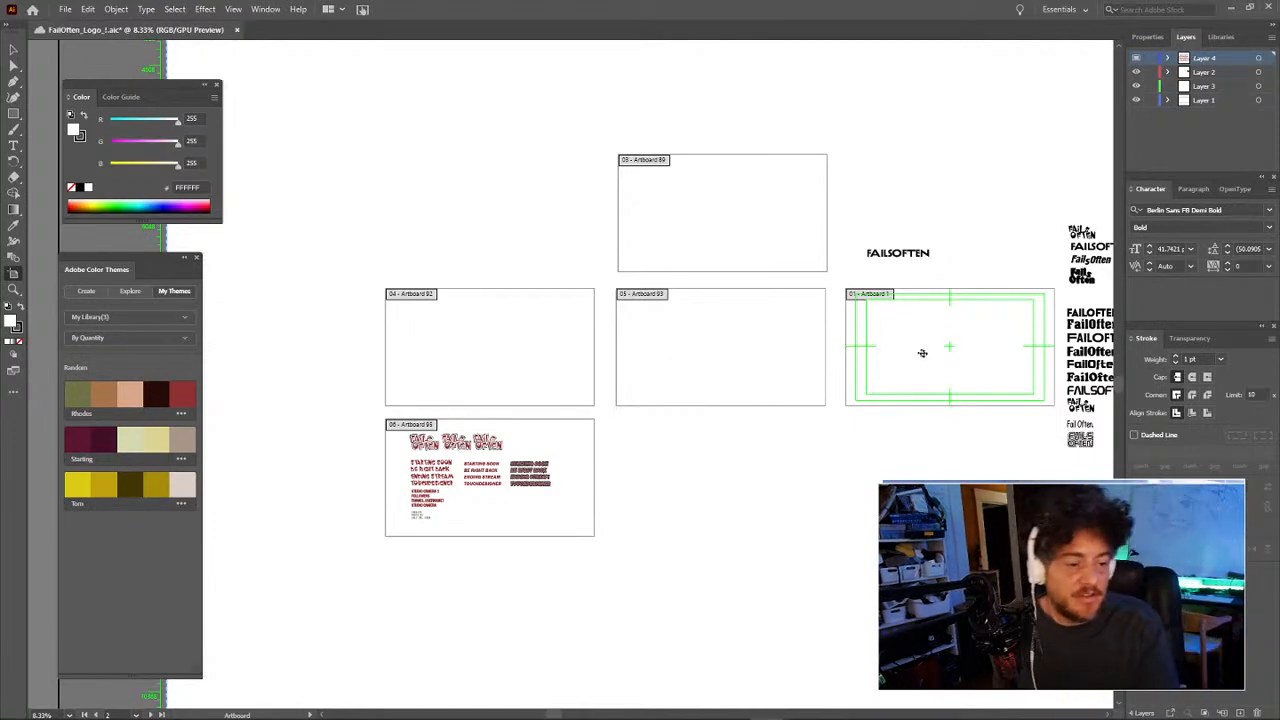
Step: Move the overlay artboard up and left, dismissing both canvas bounds alerts
{"action": "left_click_drag", "start_coordinate": [924, 351], "coordinate": [617, 271]}
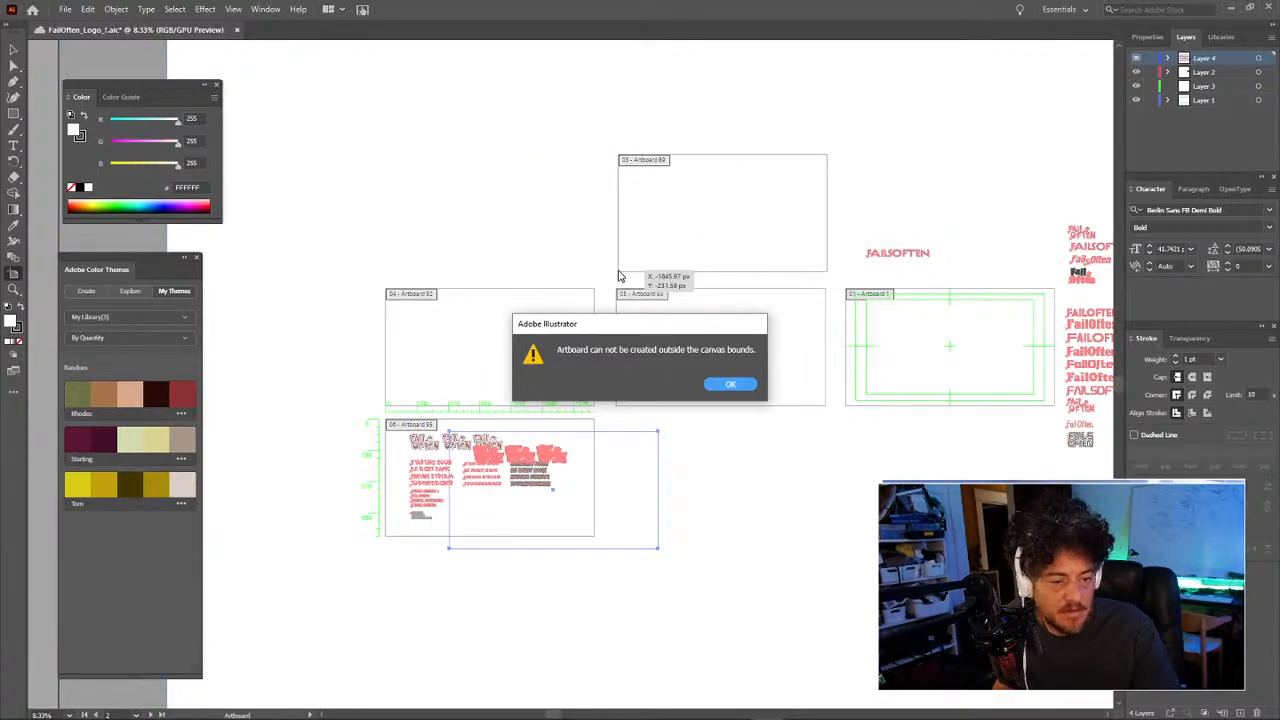
{"action": "key", "text": "Return"}
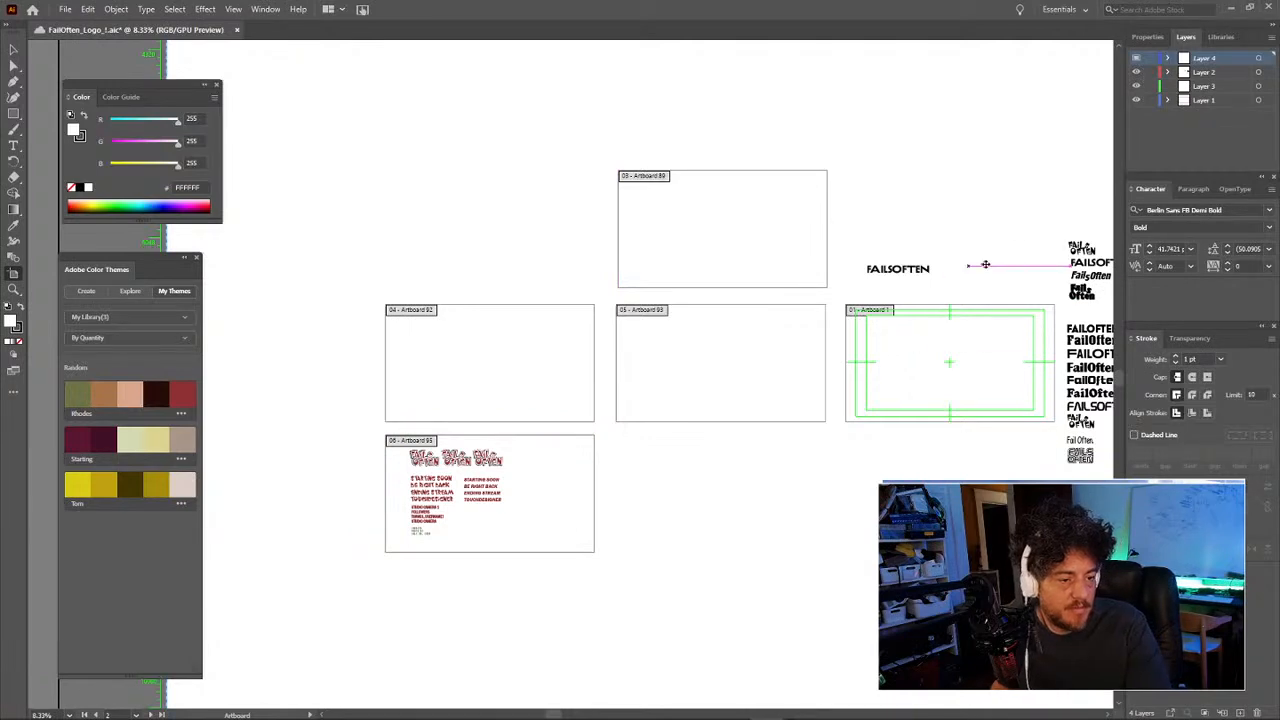
{"action": "left_click_drag", "start_coordinate": [873, 335], "coordinate": [630, 269]}
{"action": "left_click", "coordinate": [702, 391]}
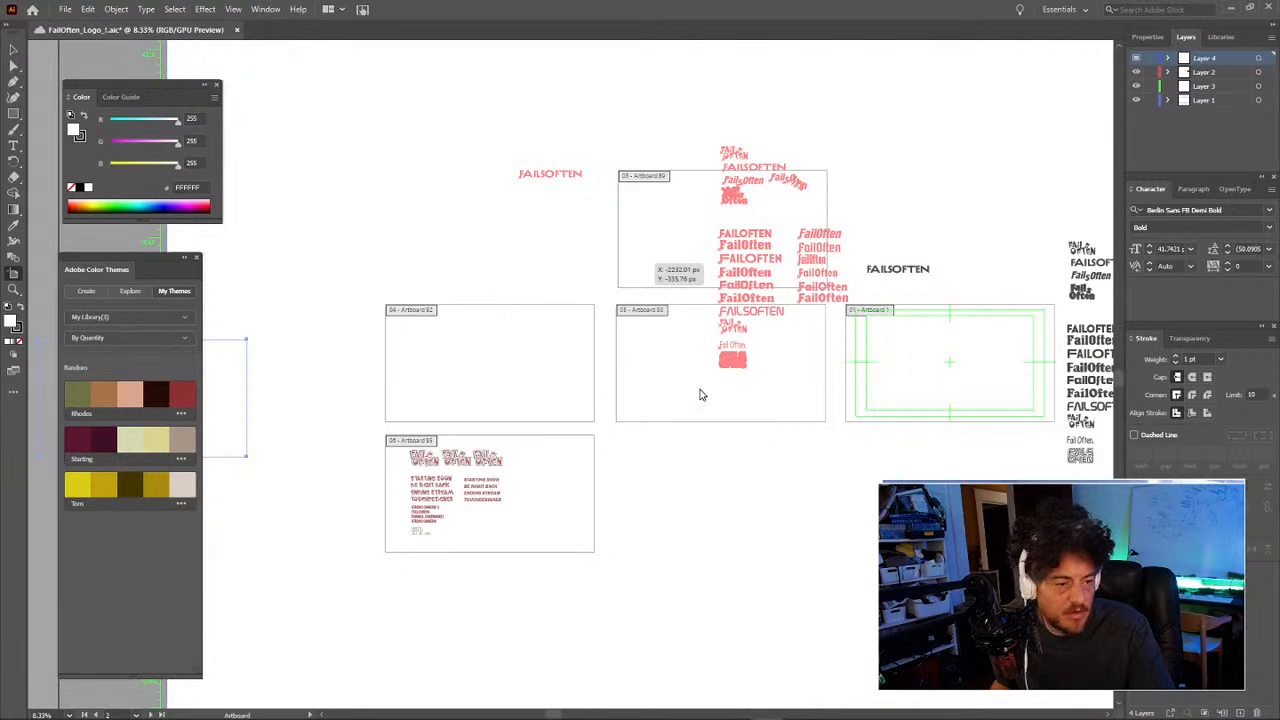
{"action": "left_click", "coordinate": [535, 480]}
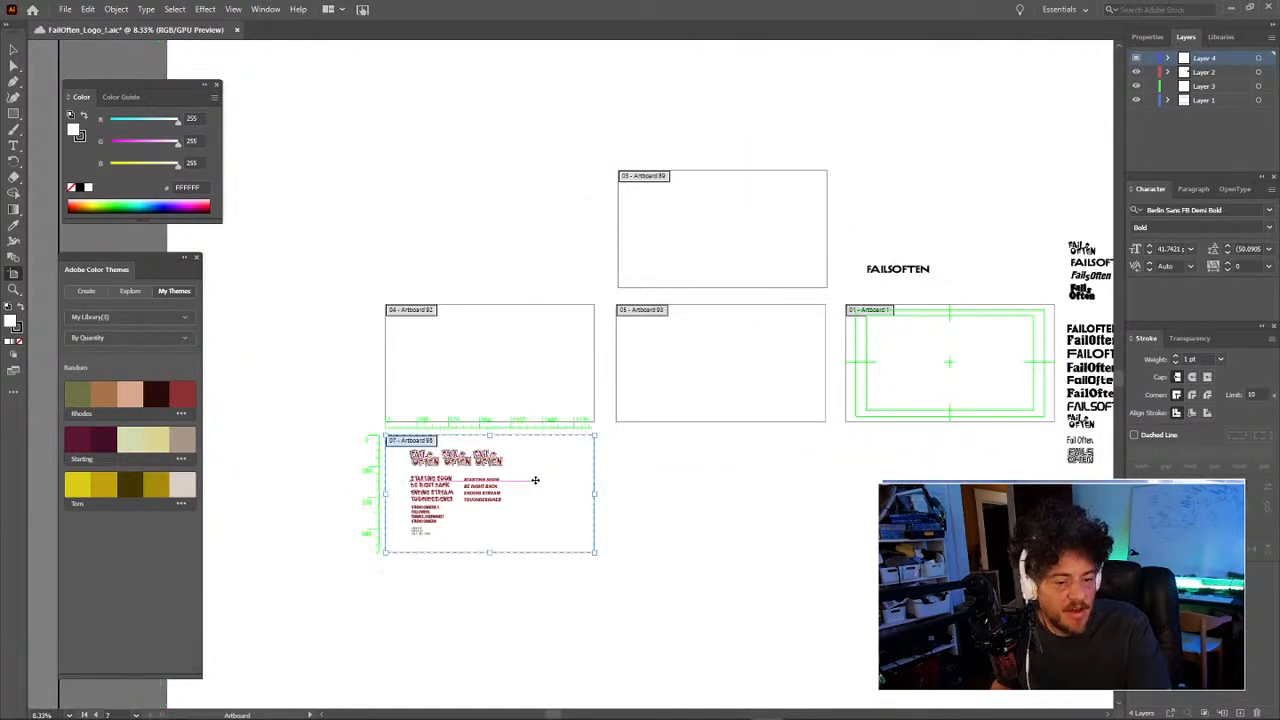
{"action": "left_click_drag", "start_coordinate": [740, 480], "coordinate": [574, 409]}
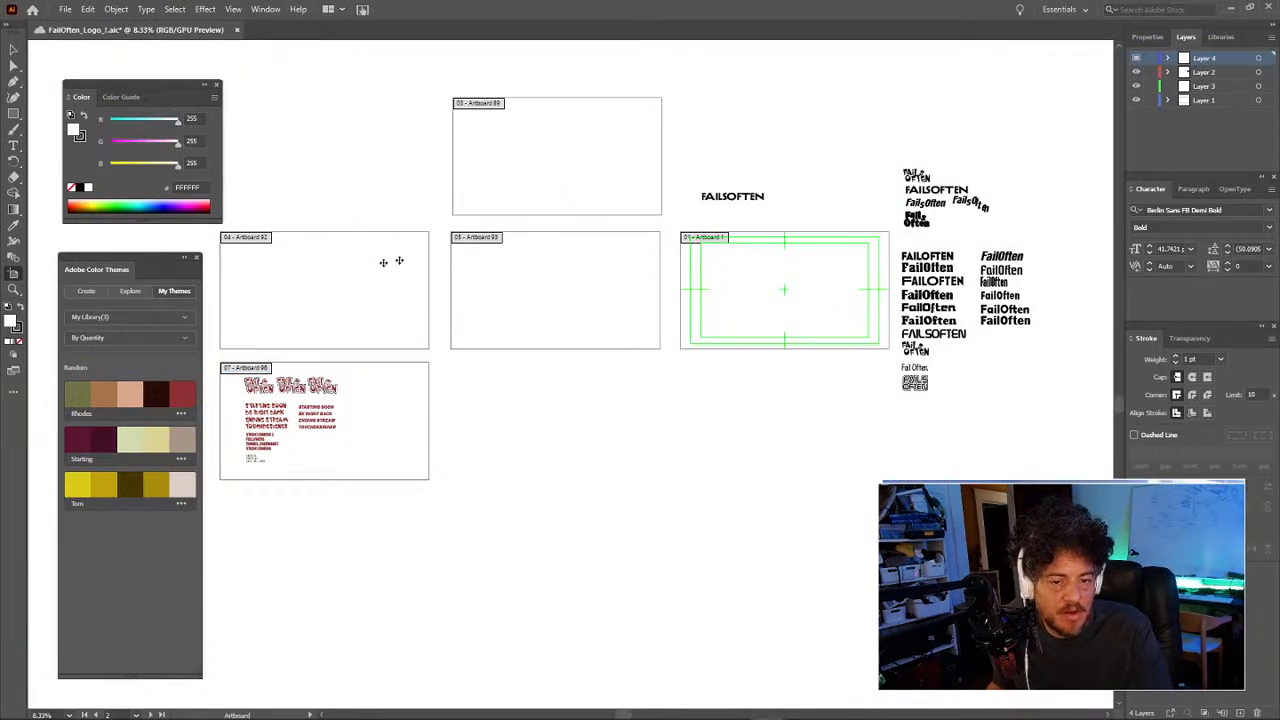
Step: Delete the type sheet artboard 06 while keeping its artwork
{"action": "left_click", "coordinate": [357, 405]}
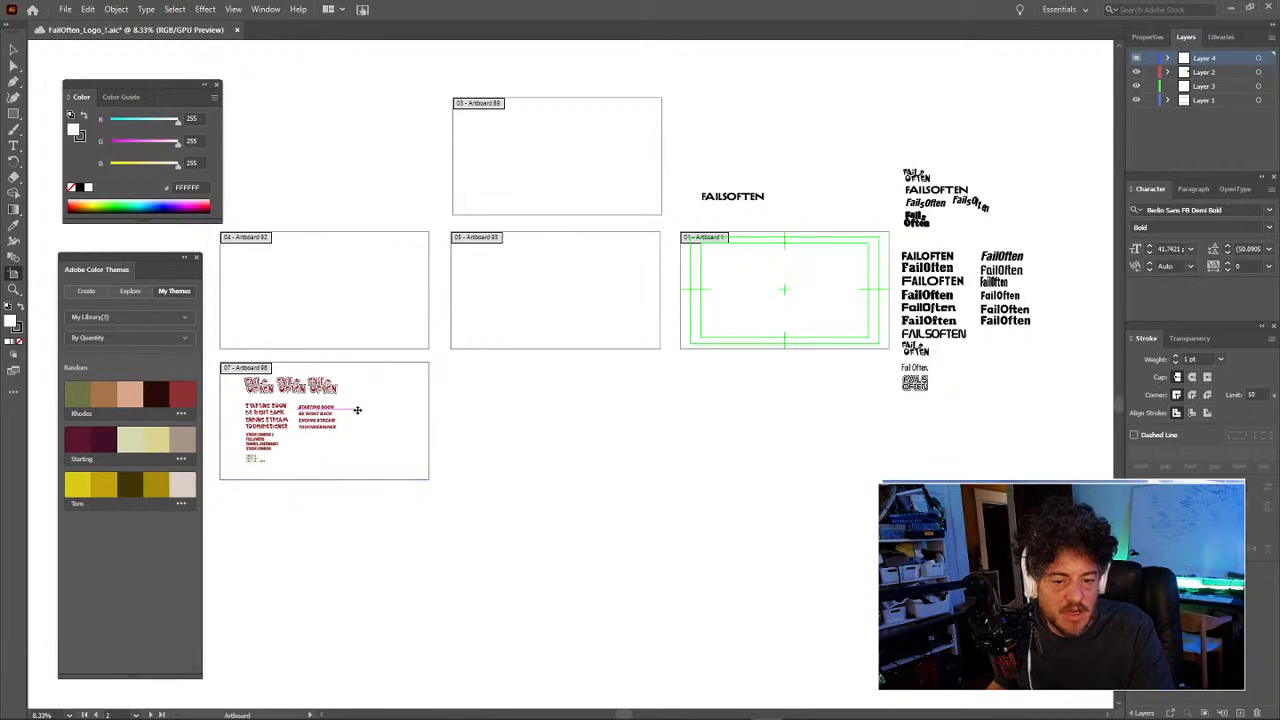
{"action": "key", "text": "ctrl+z"}
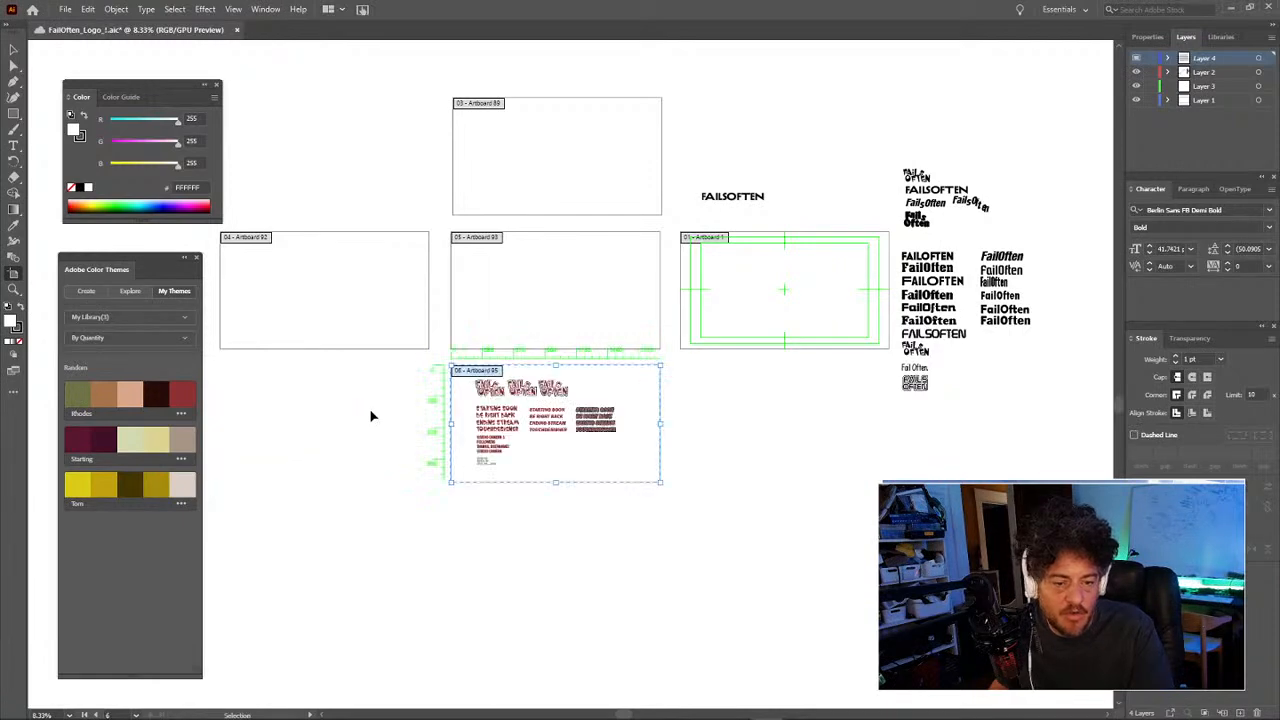
{"action": "key", "text": "ctrl+shift+z"}
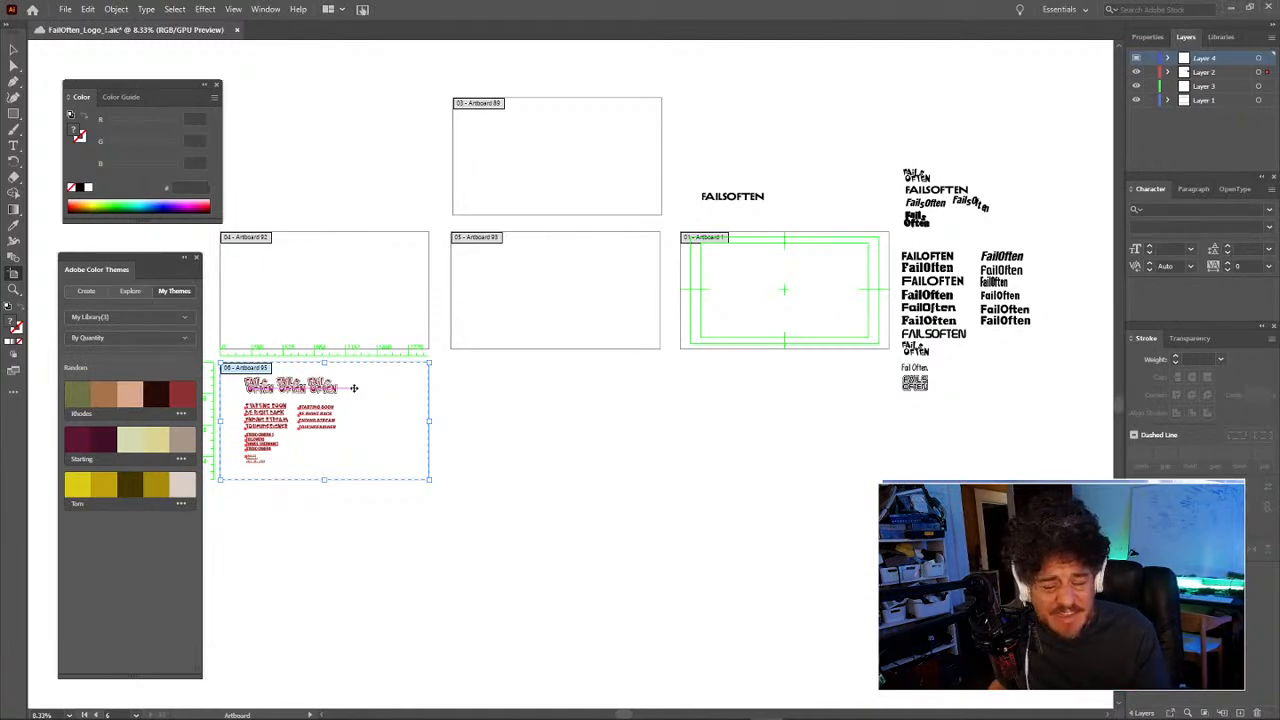
{"action": "left_click_drag", "start_coordinate": [394, 396], "coordinate": [479, 437]}
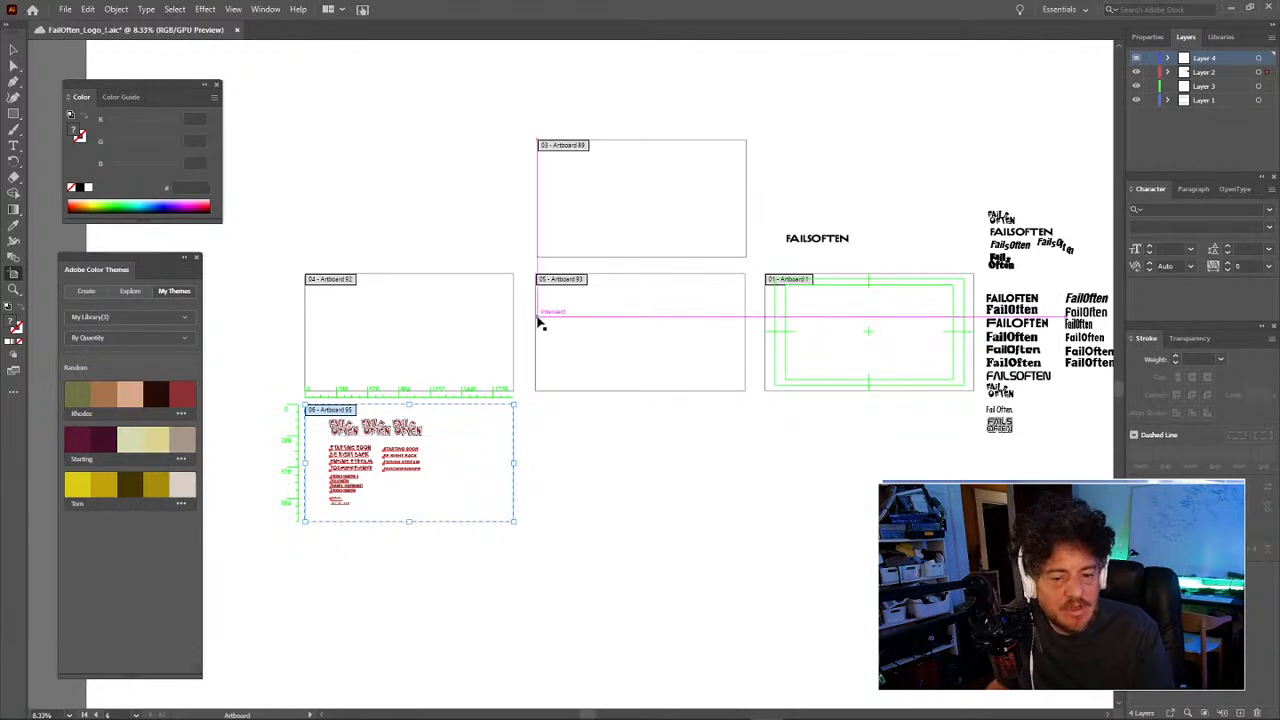
{"action": "left_click", "coordinate": [429, 324]}
{"action": "left_click", "coordinate": [608, 182]}
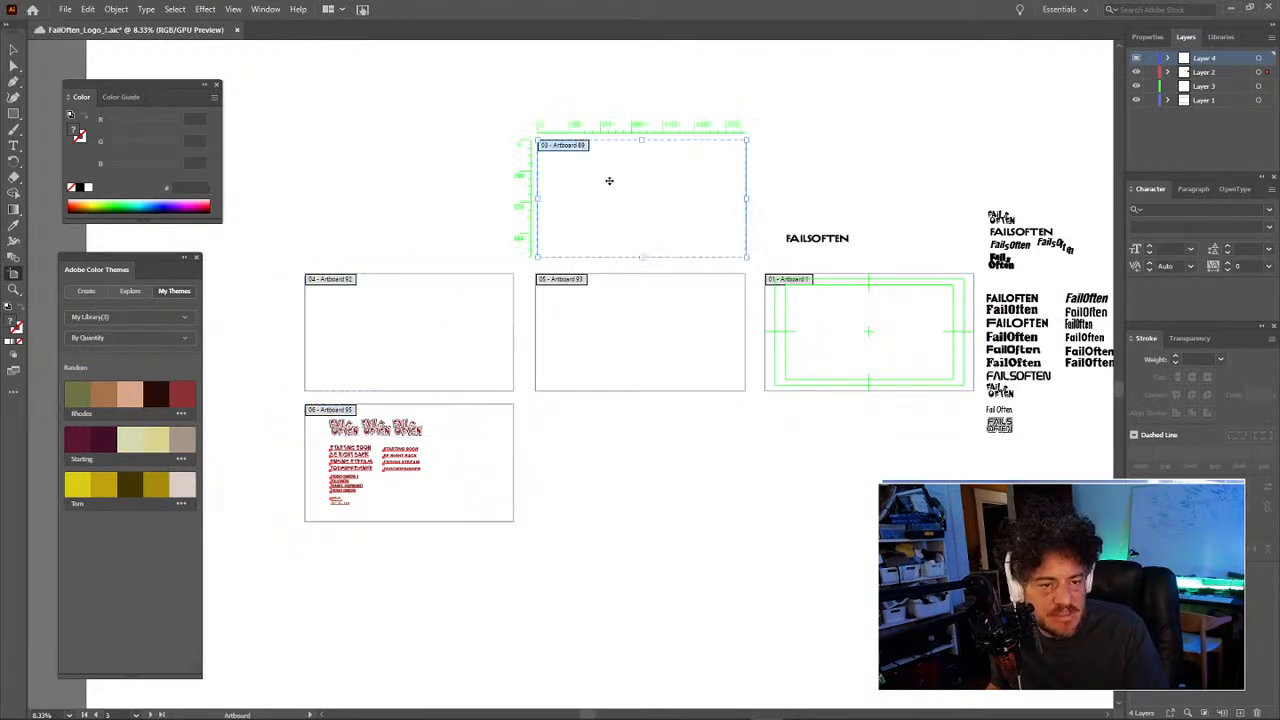
{"action": "left_click", "coordinate": [836, 342]}
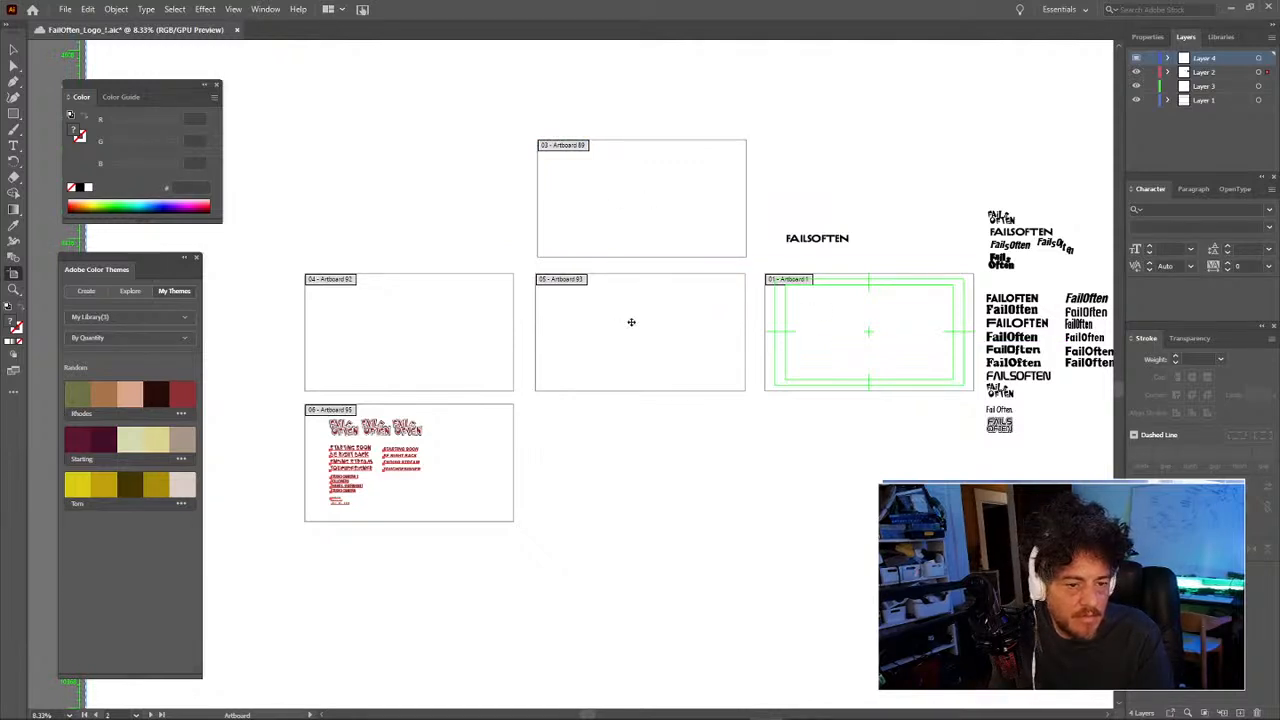
{"action": "left_click", "coordinate": [444, 485]}
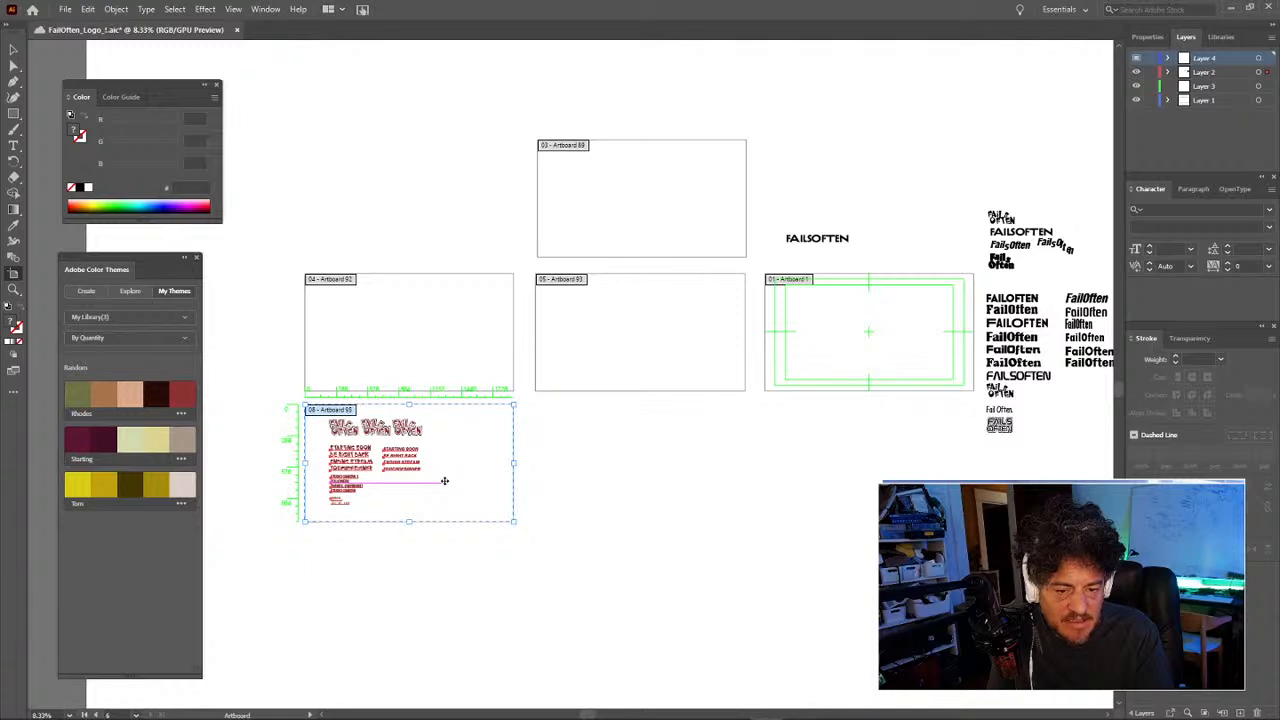
{"action": "key", "text": "Delete"}
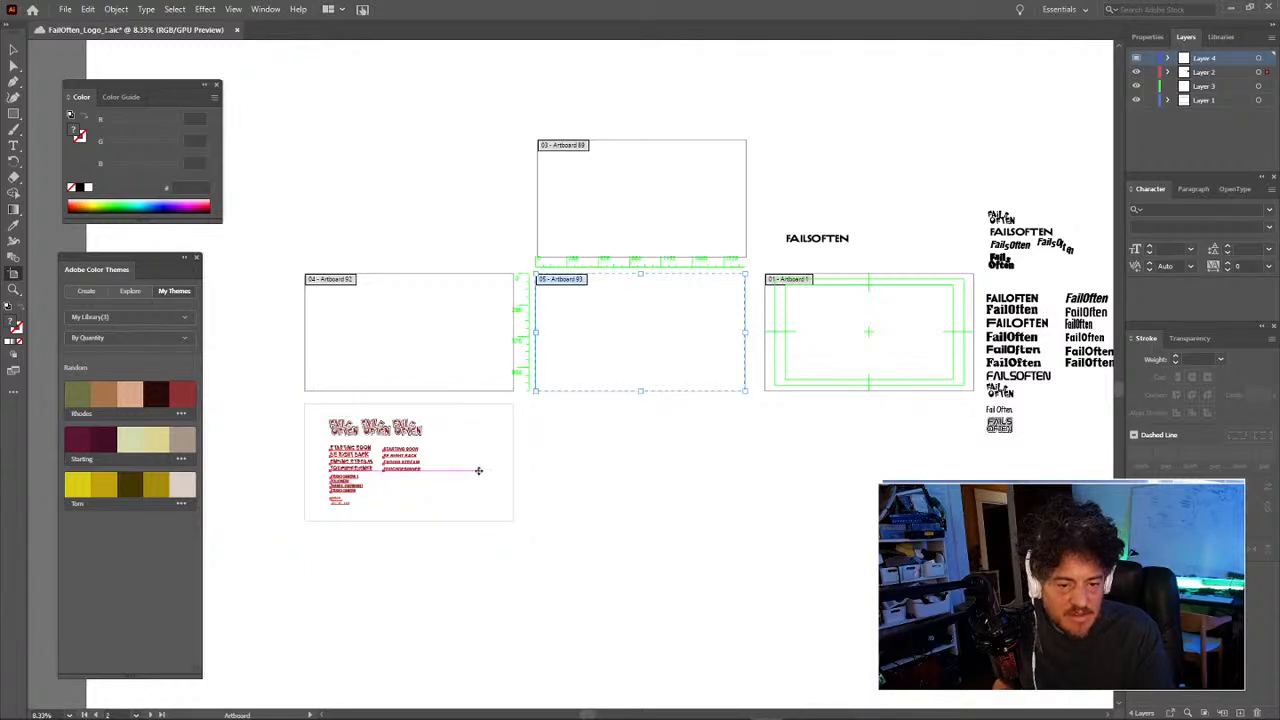
Step: Create one new artboard around the red type sheet, deleting the extra duplicates
{"action": "left_click", "coordinate": [478, 427]}
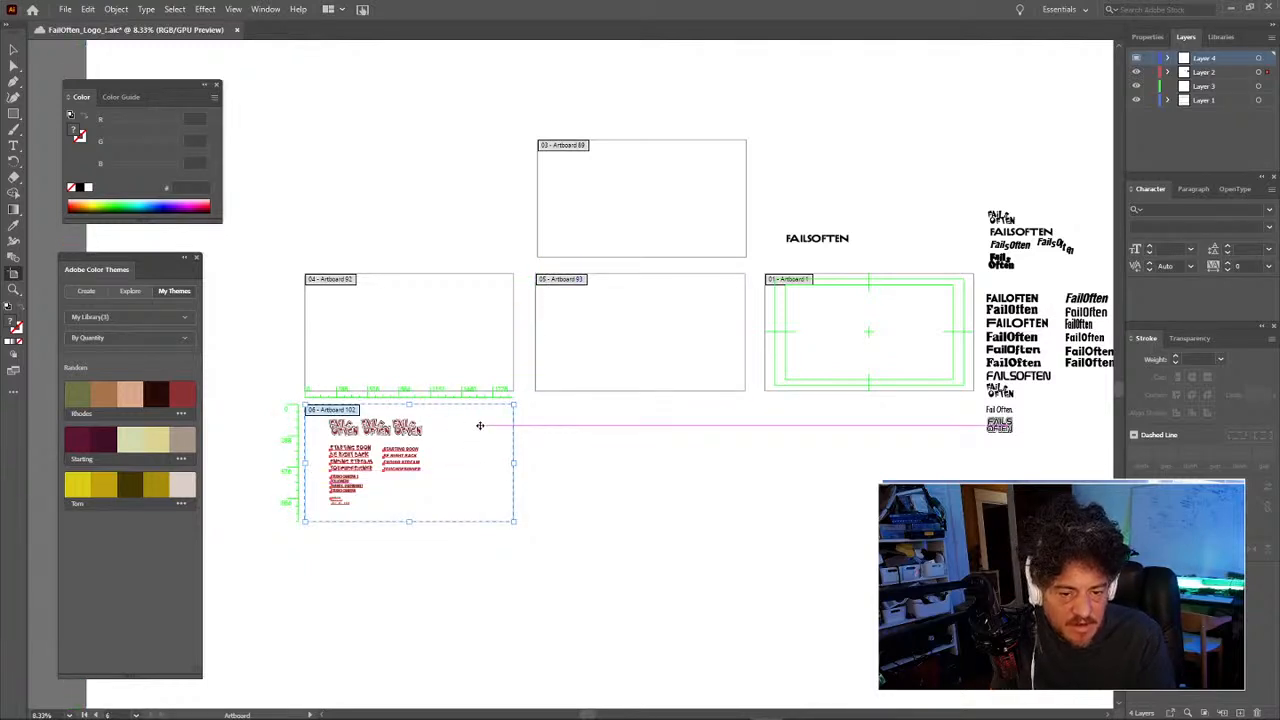
{"action": "key", "text": "Delete"}
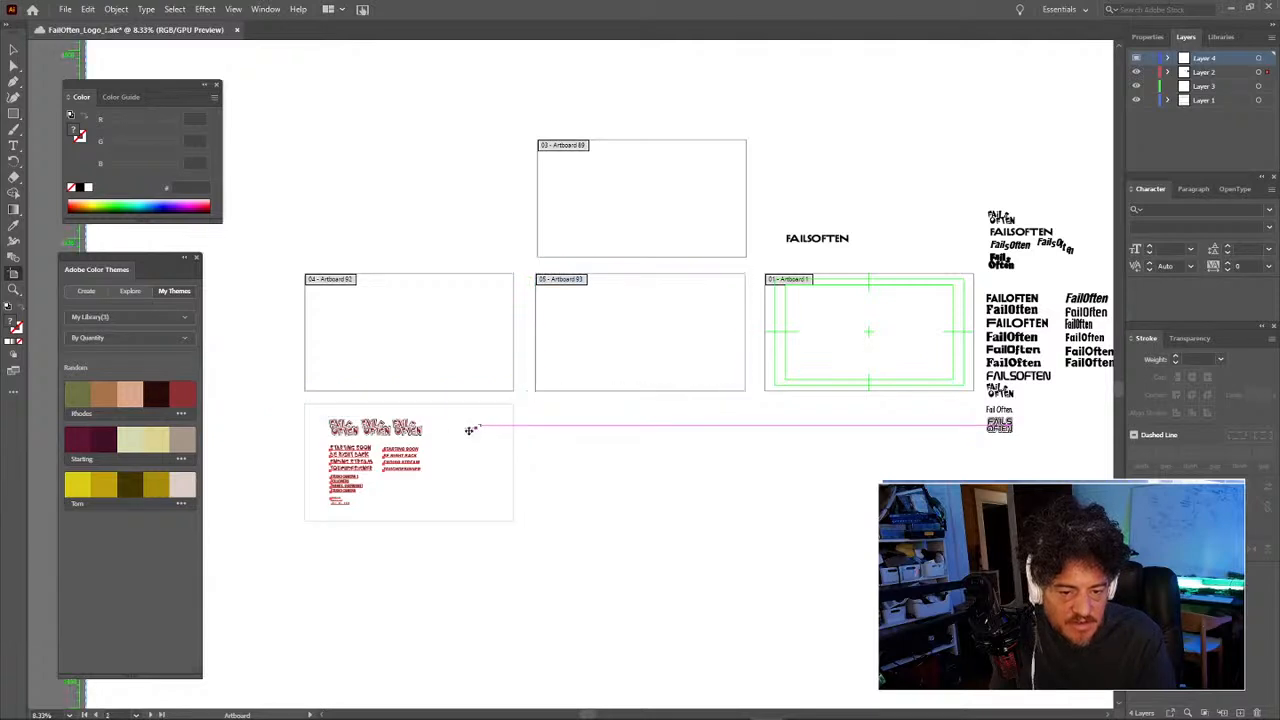
{"action": "left_click", "coordinate": [461, 432]}
{"action": "key", "text": "Delete"}
{"action": "left_click", "coordinate": [462, 433]}
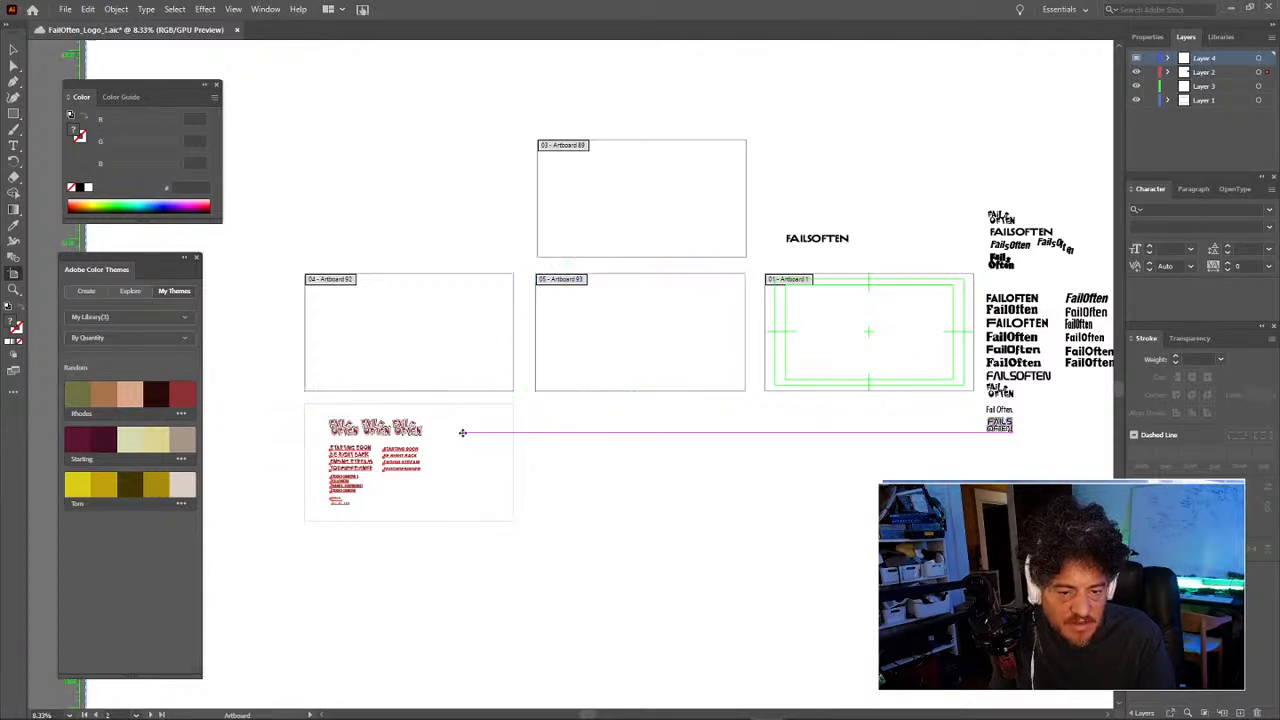
{"action": "left_click", "coordinate": [462, 432]}
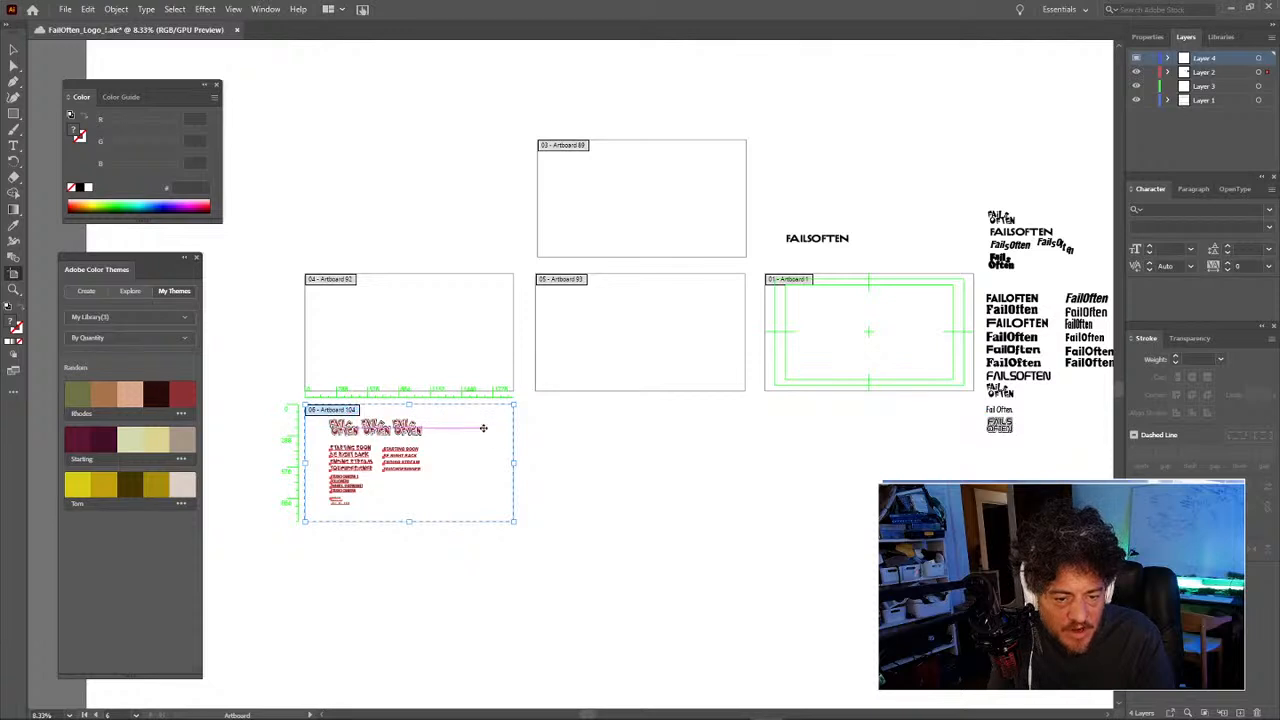
{"action": "key", "text": "Delete"}
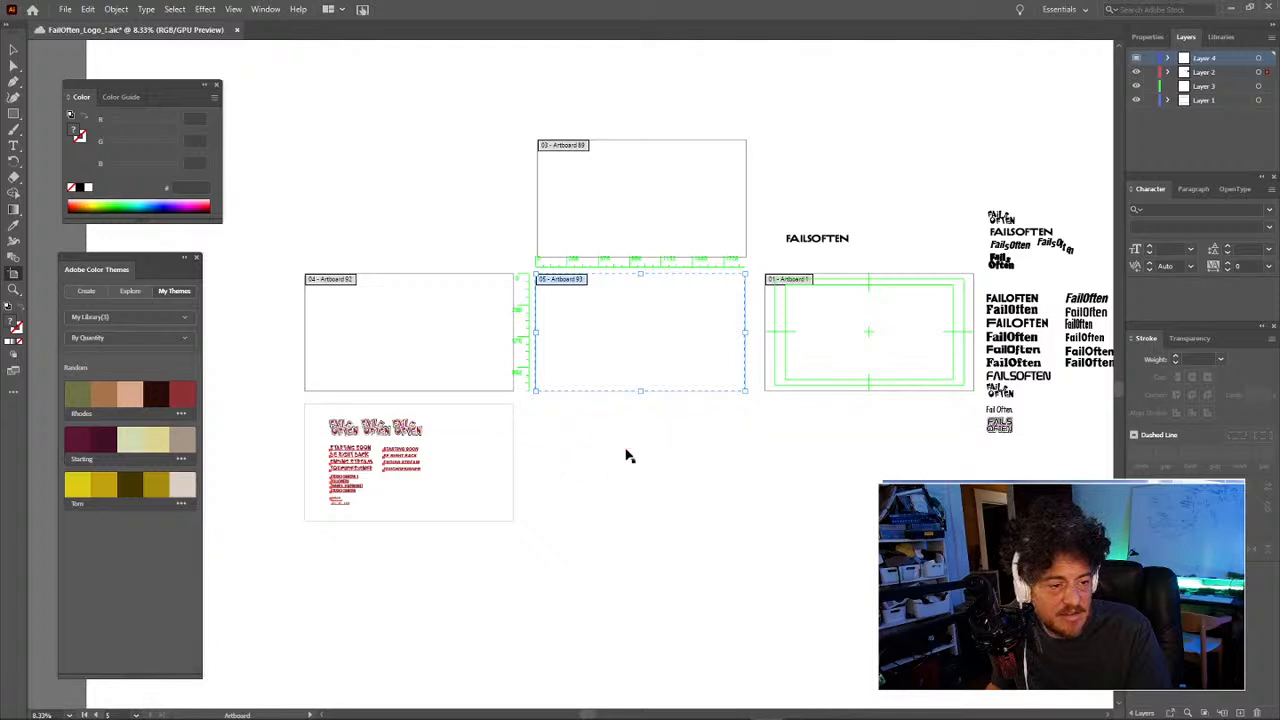
{"action": "left_click", "coordinate": [479, 449]}
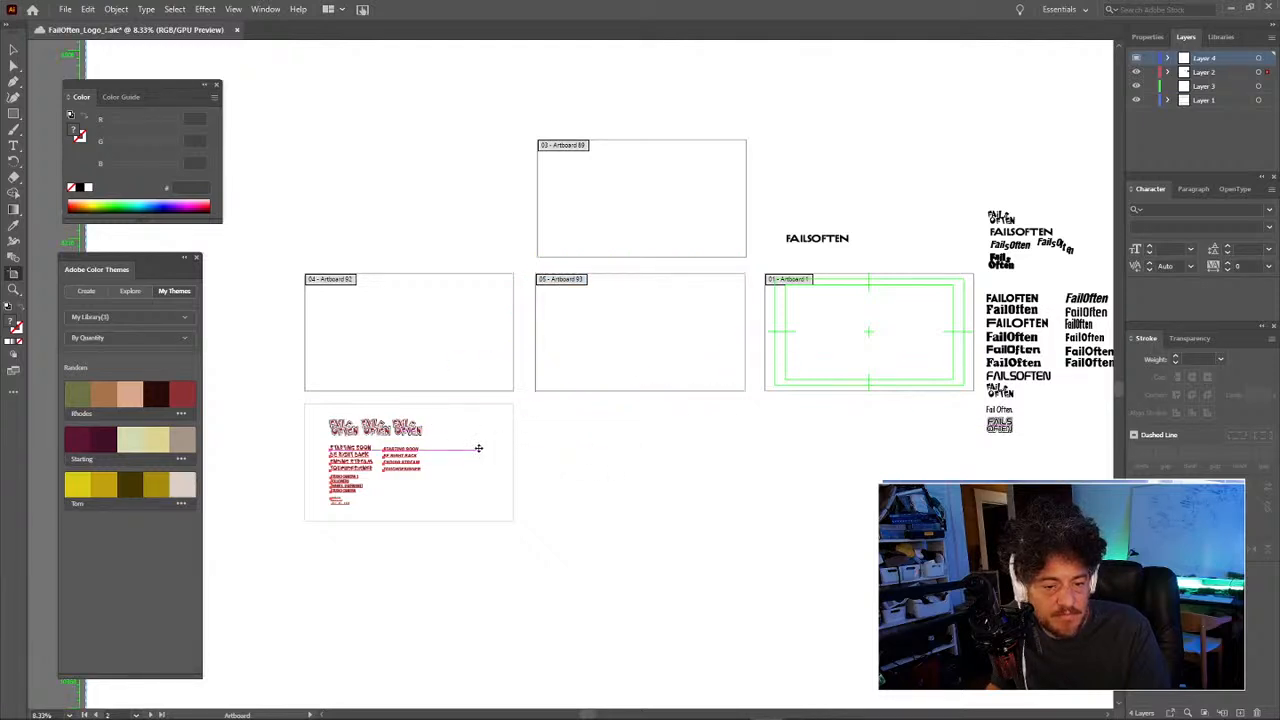
{"action": "left_click", "coordinate": [479, 448]}
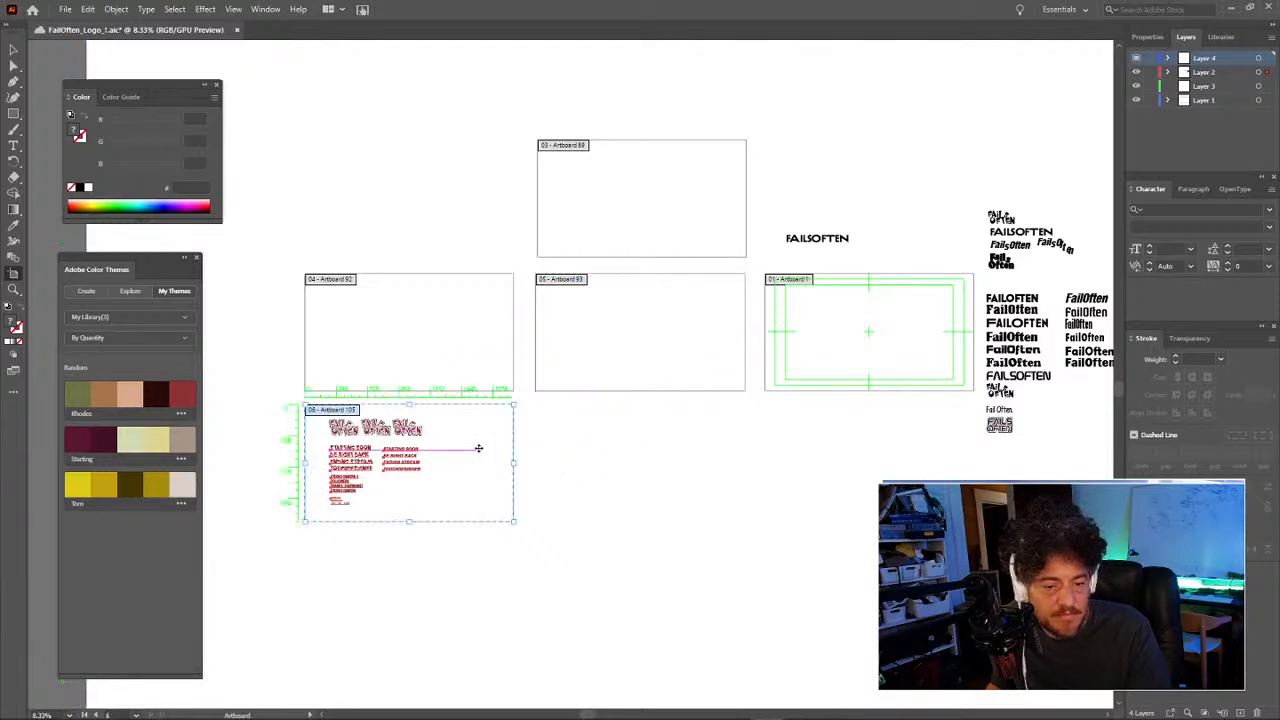
Step: Cancel the Rectangle size dialog and return to the Selection tool
{"action": "left_click", "coordinate": [647, 475]}
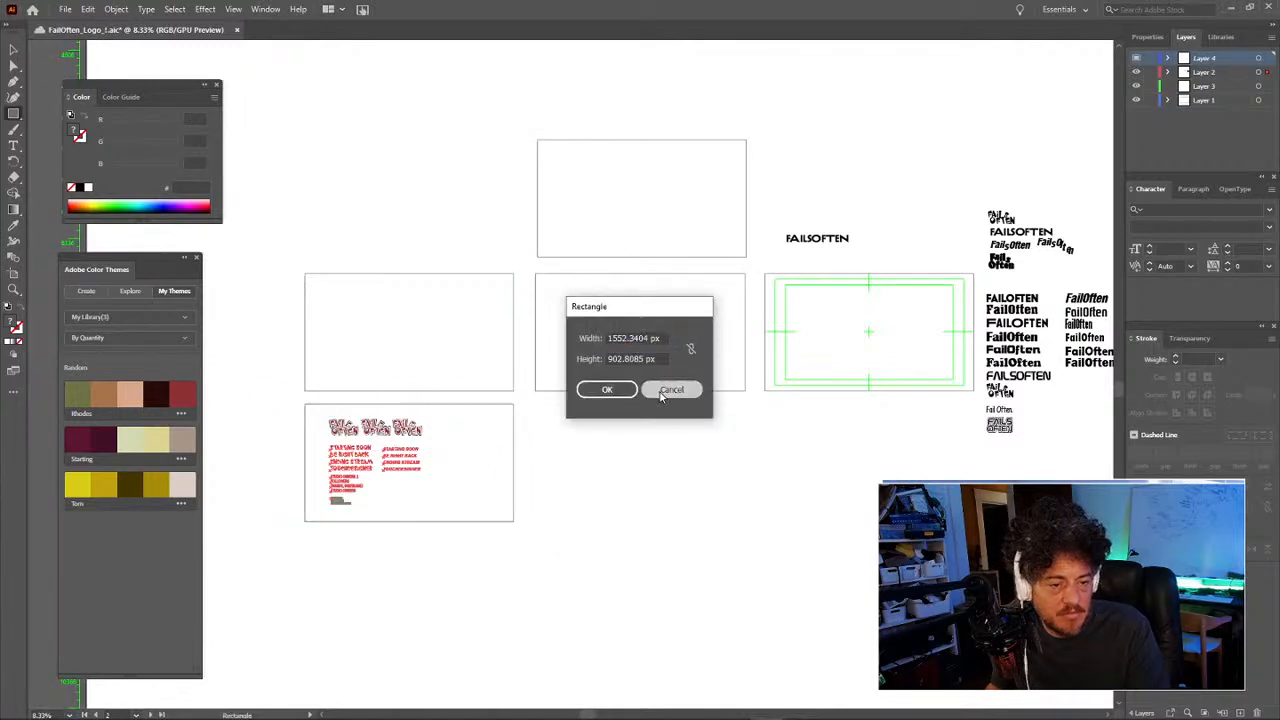
{"action": "left_click", "coordinate": [664, 390]}
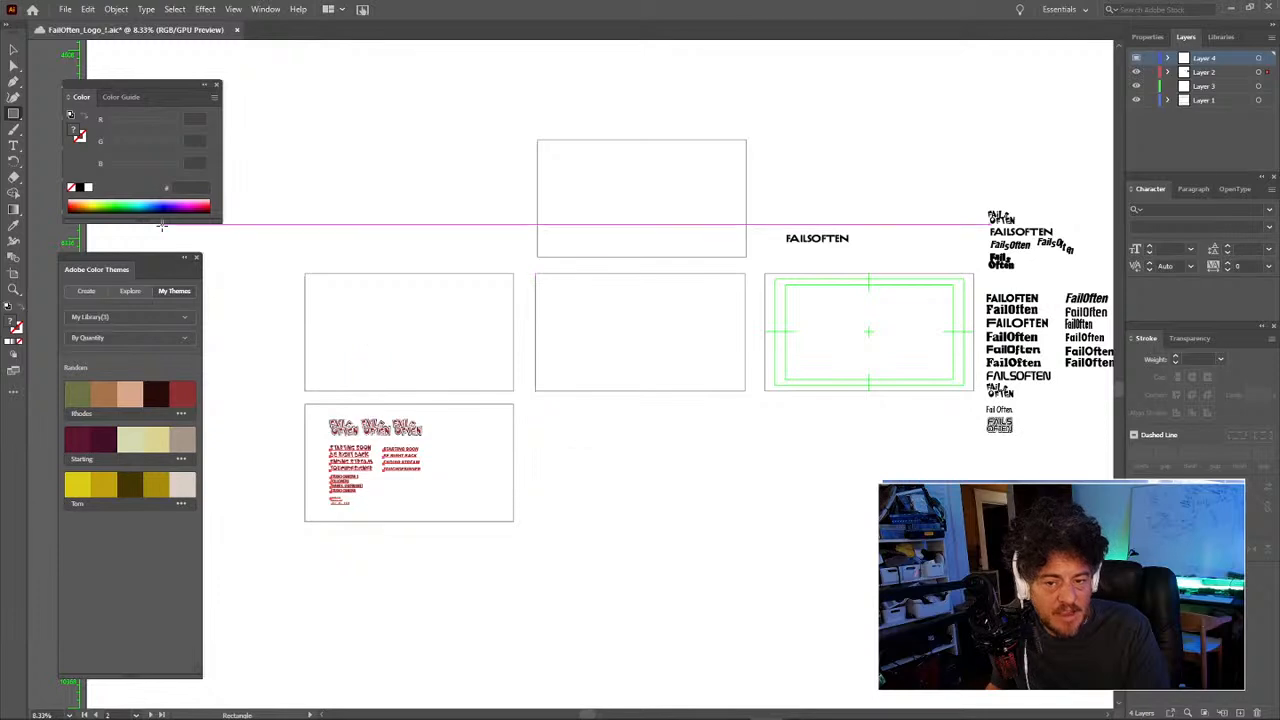
{"action": "key", "text": "v"}
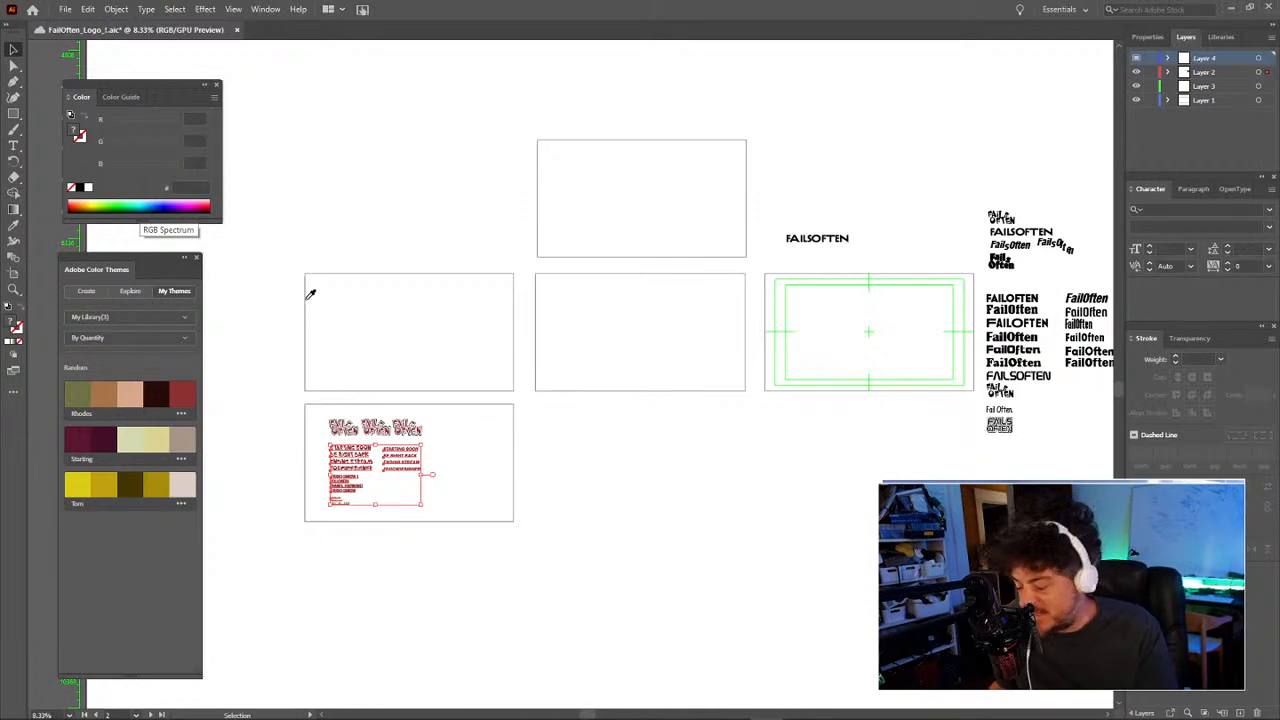
{"action": "key", "text": "ctrl+o"}
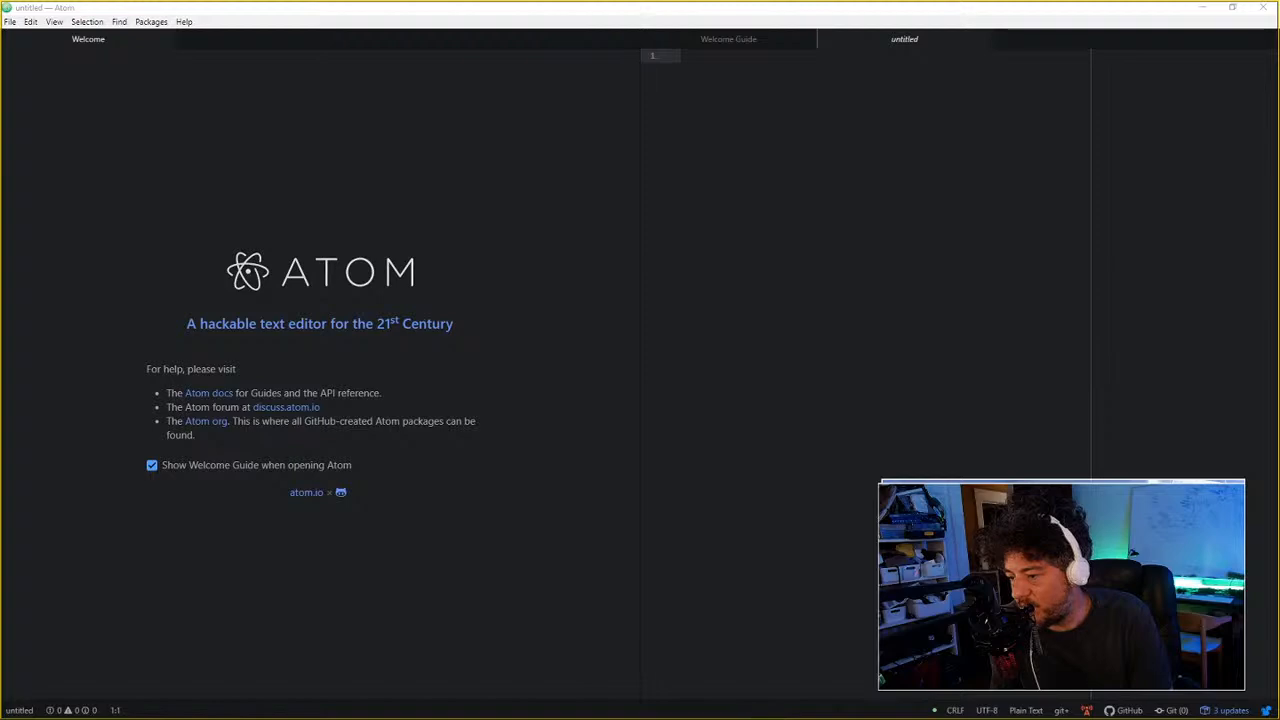
Step: Drag the OBS window in, then bring the Illustrator window back over Atom
{"action": "left_click_drag", "start_coordinate": [0, 345], "coordinate": [0, 297]}
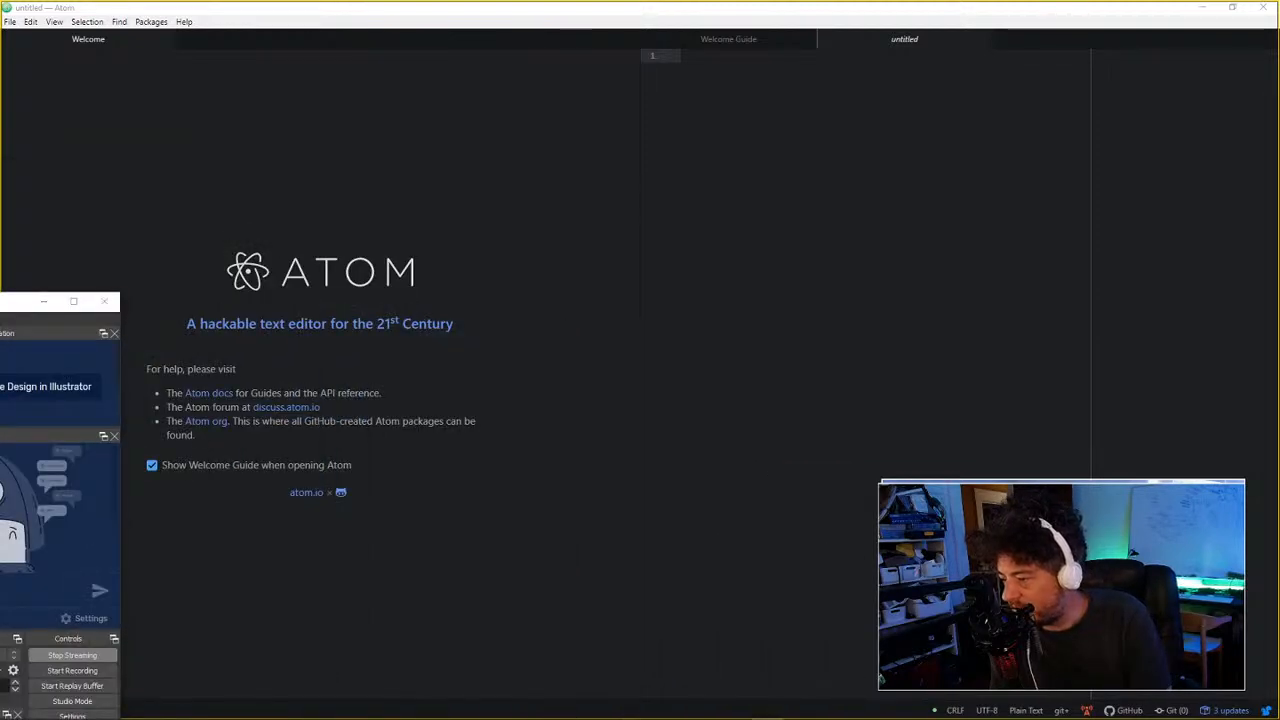
{"action": "left_click_drag", "start_coordinate": [0, 200], "coordinate": [703, 7]}
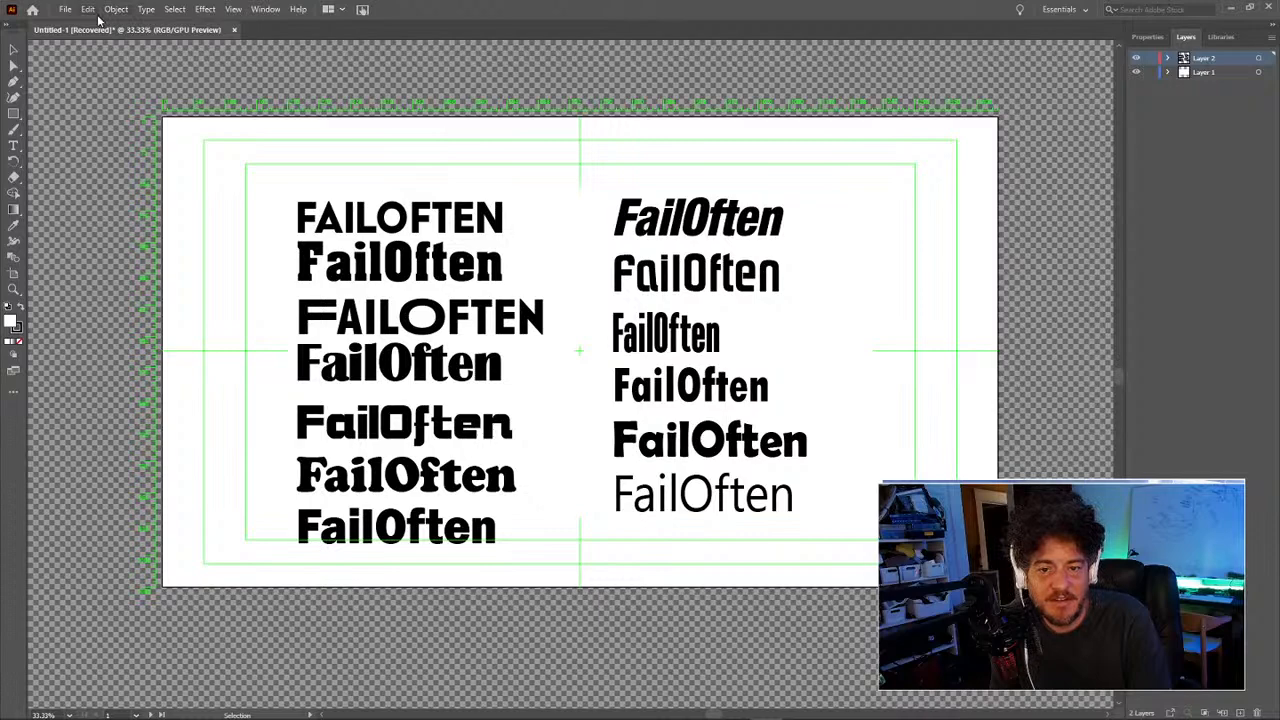
Step: Reopen FailOften_Logo from recent files and bring its tab in front of Untitled-1
{"action": "left_click", "coordinate": [66, 10]}
{"action": "mouse_move", "coordinate": [97, 73]}
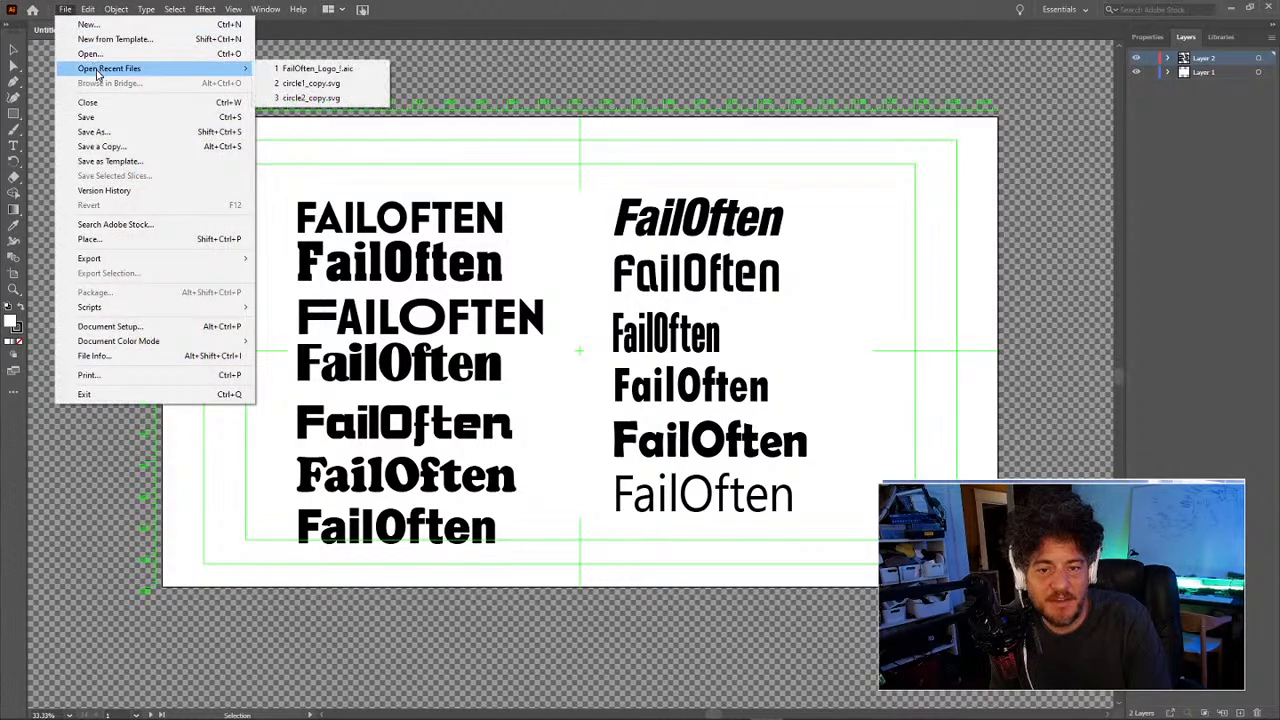
{"action": "left_click", "coordinate": [283, 69]}
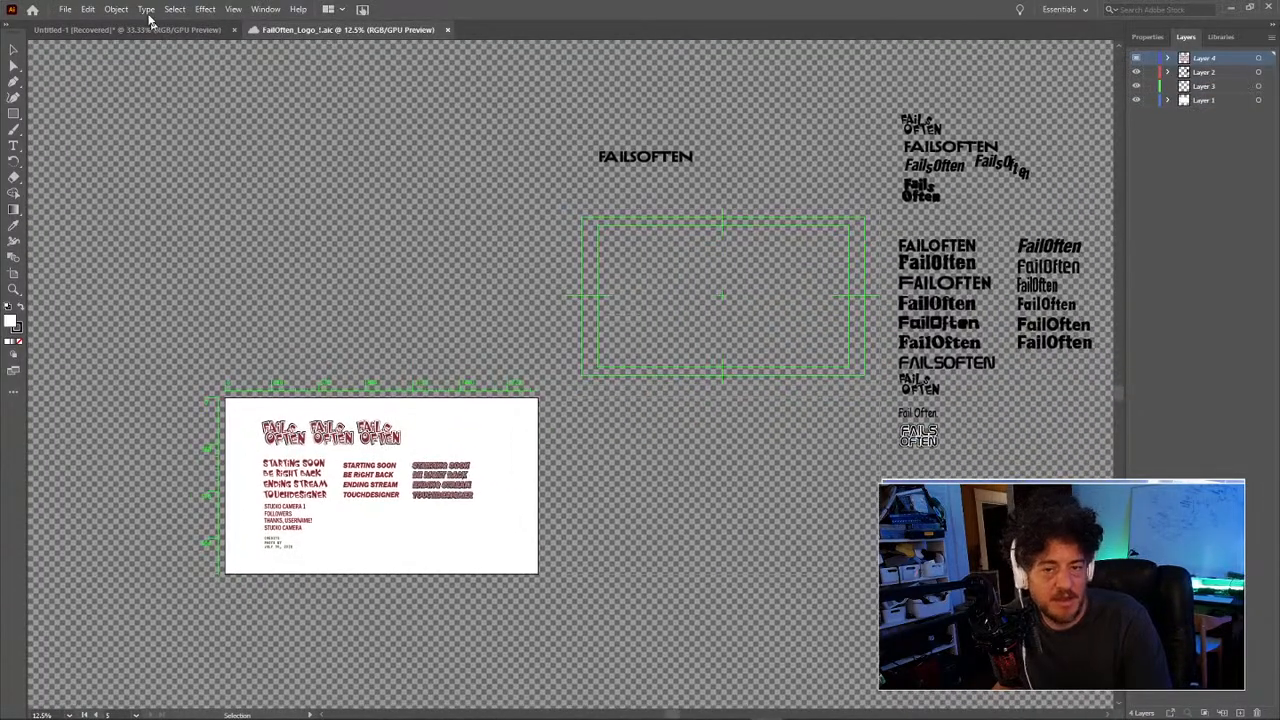
{"action": "left_click", "coordinate": [113, 29]}
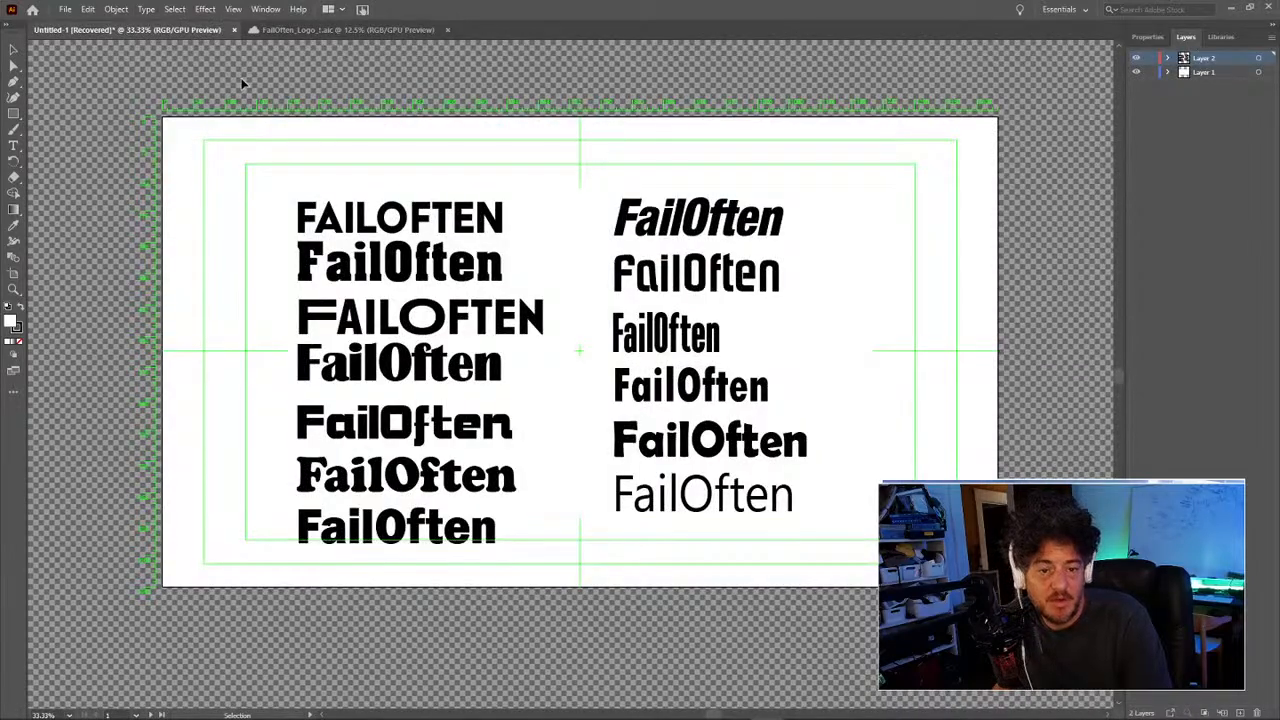
{"action": "left_click", "coordinate": [349, 30]}
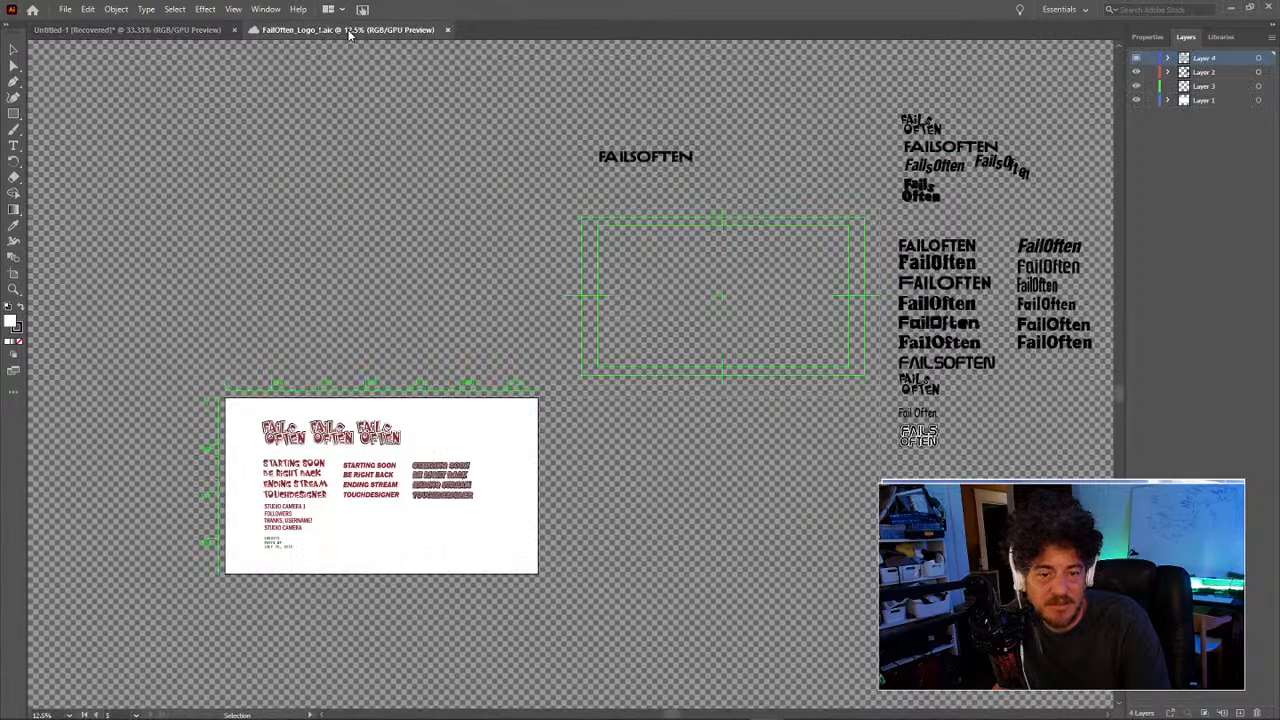
Step: Pan and zoom out to show all the artboards
{"action": "left_click_drag", "start_coordinate": [516, 367], "coordinate": [402, 316]}
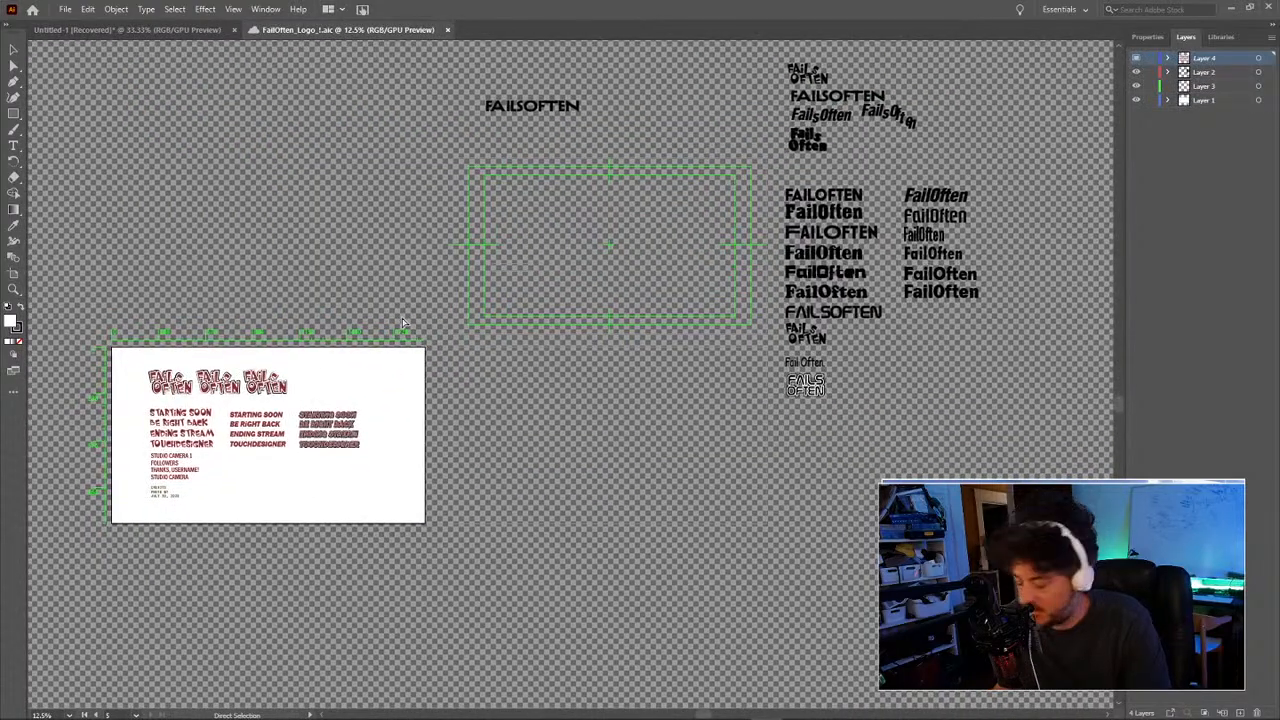
{"action": "left_click_drag", "start_coordinate": [549, 297], "coordinate": [588, 410]}
{"action": "key", "text": "z"}
{"action": "left_click", "coordinate": [569, 377], "text": "alt"}
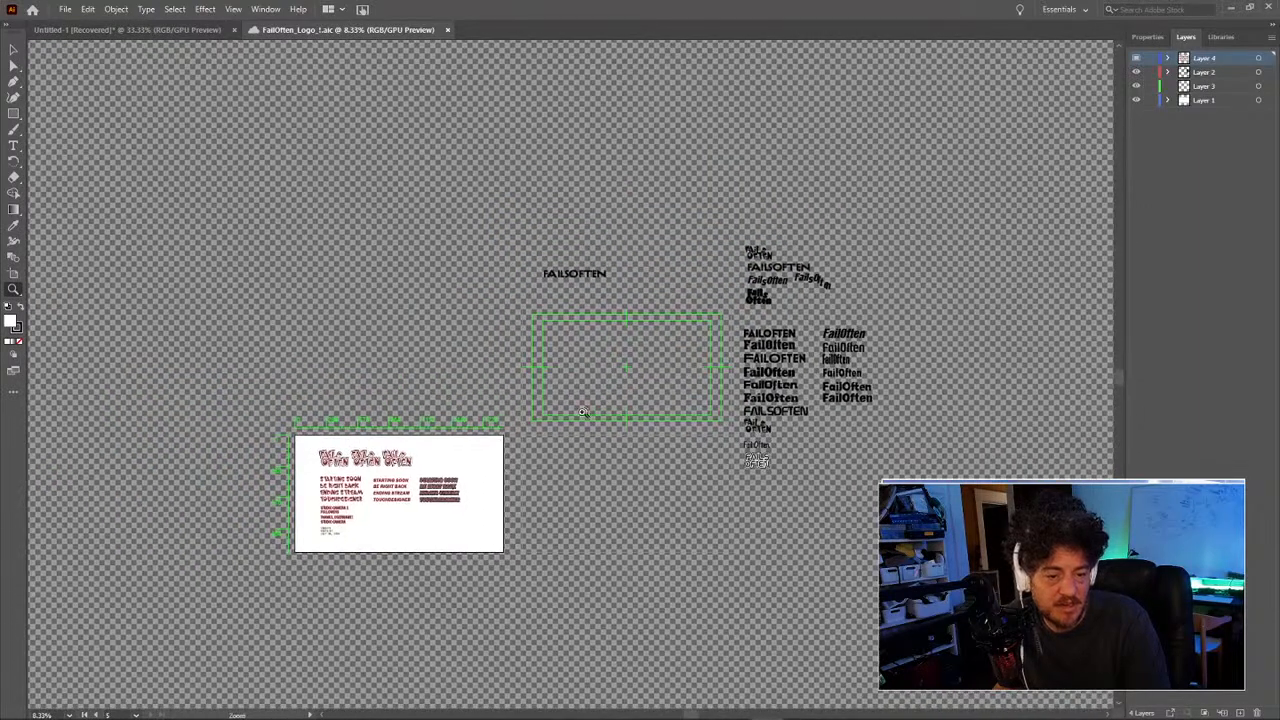
Step: Delete the tiny stray artboard inside artboard 01 with the Artboard tool
{"action": "left_click", "coordinate": [14, 273]}
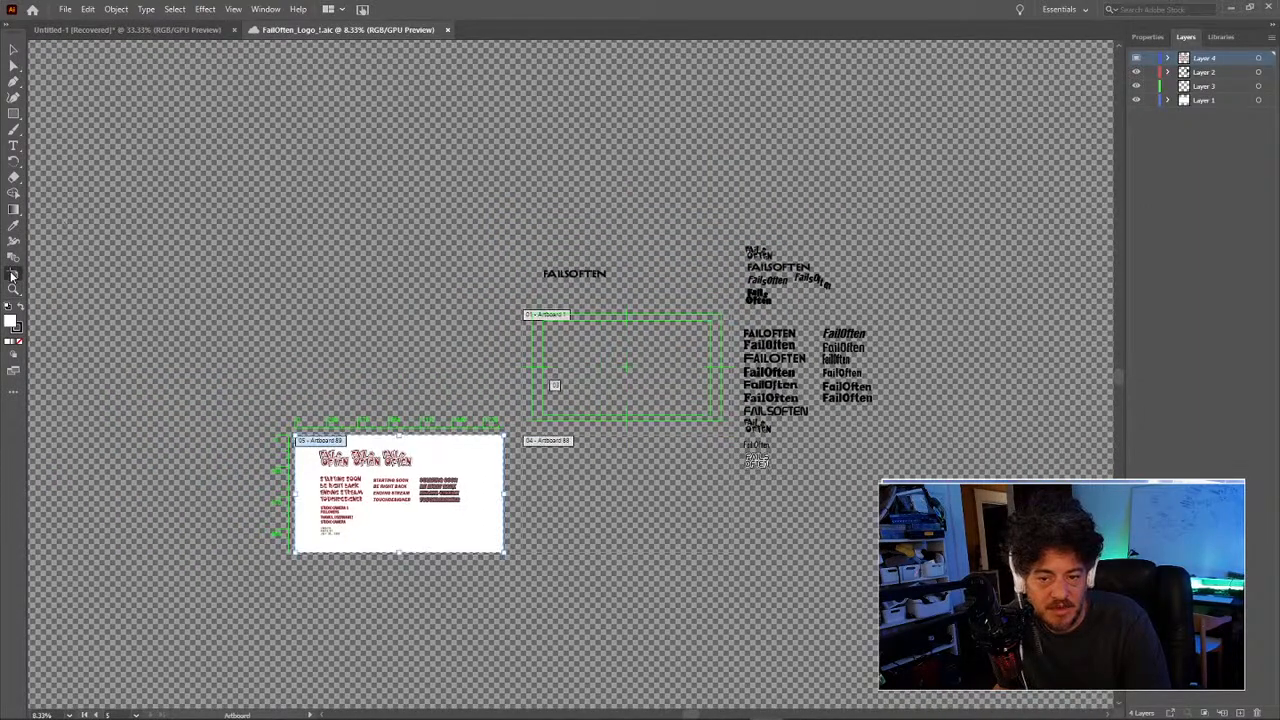
{"action": "left_click", "coordinate": [464, 457]}
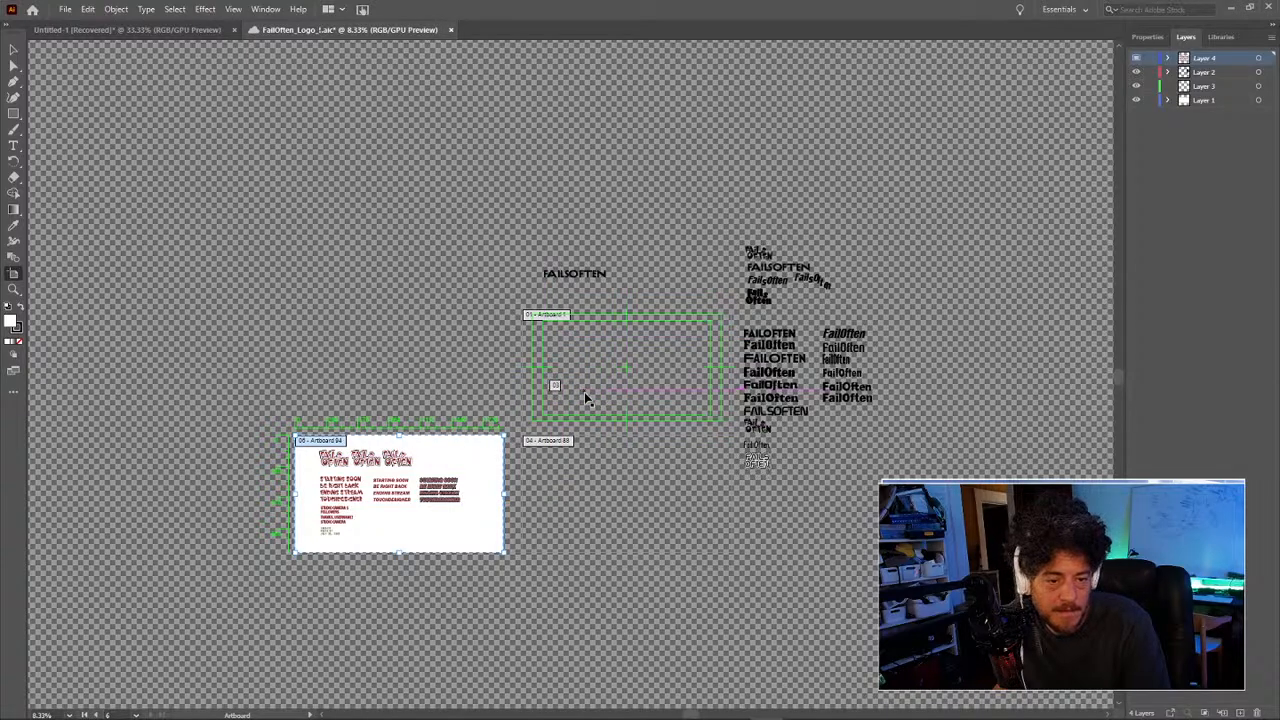
{"action": "left_click", "coordinate": [555, 385]}
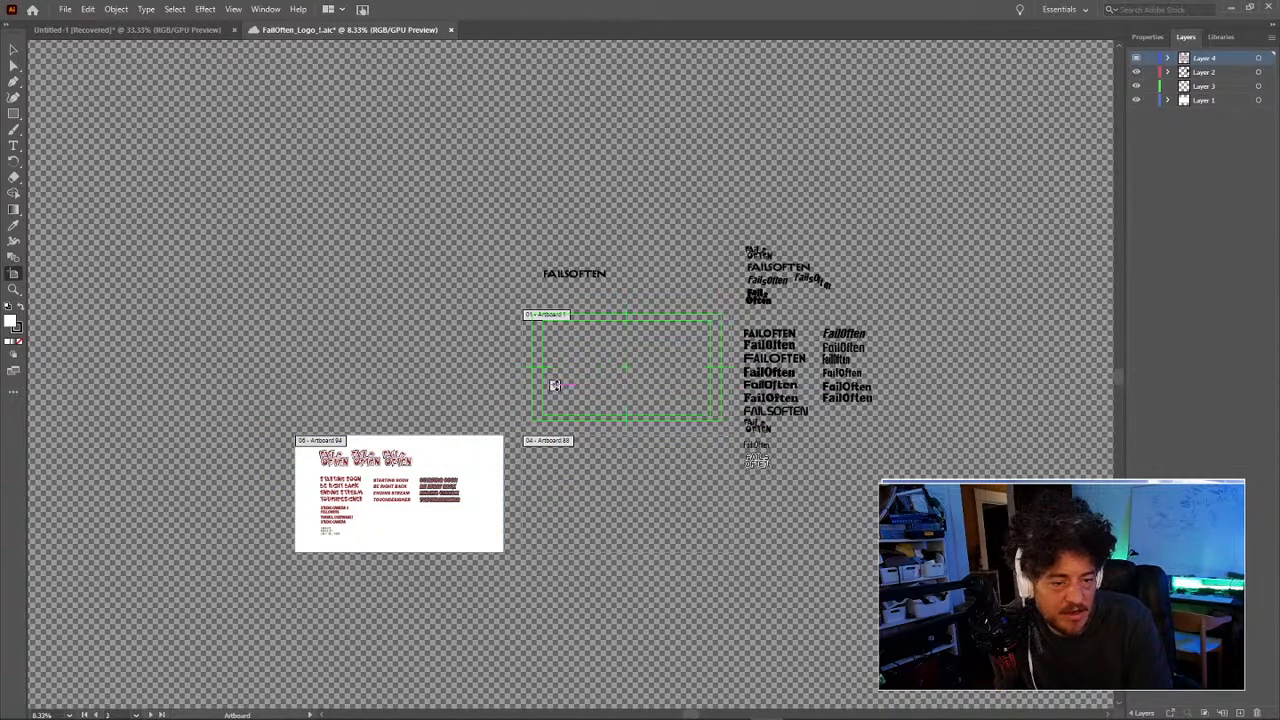
{"action": "left_click", "coordinate": [569, 405]}
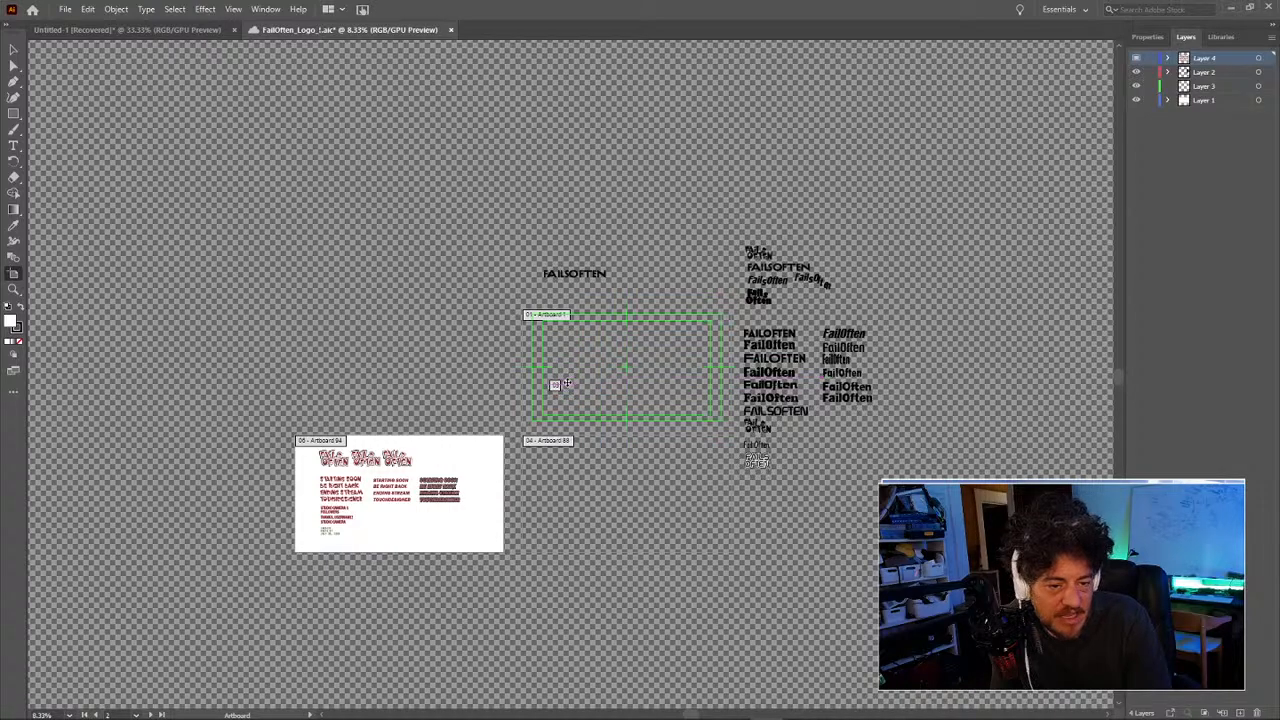
{"action": "left_click", "coordinate": [558, 388]}
{"action": "key", "text": "Delete"}
{"action": "left_click", "coordinate": [548, 441]}
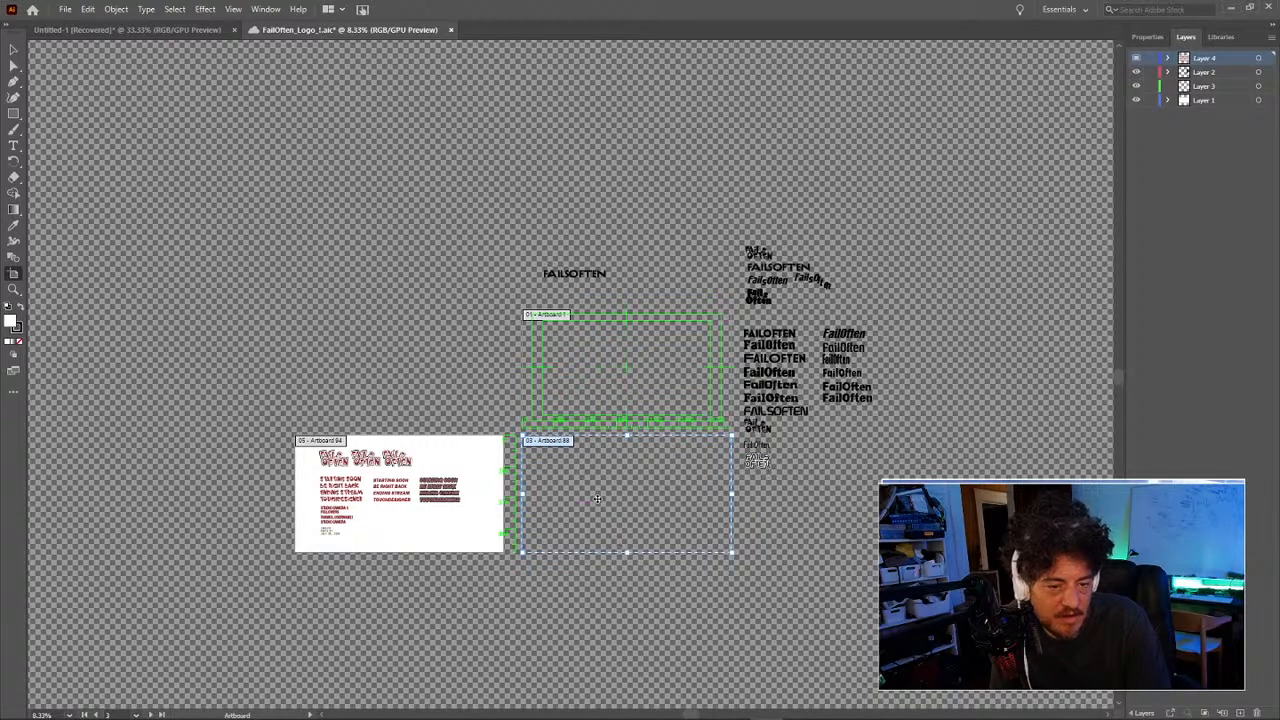
{"action": "left_click", "coordinate": [400, 374]}
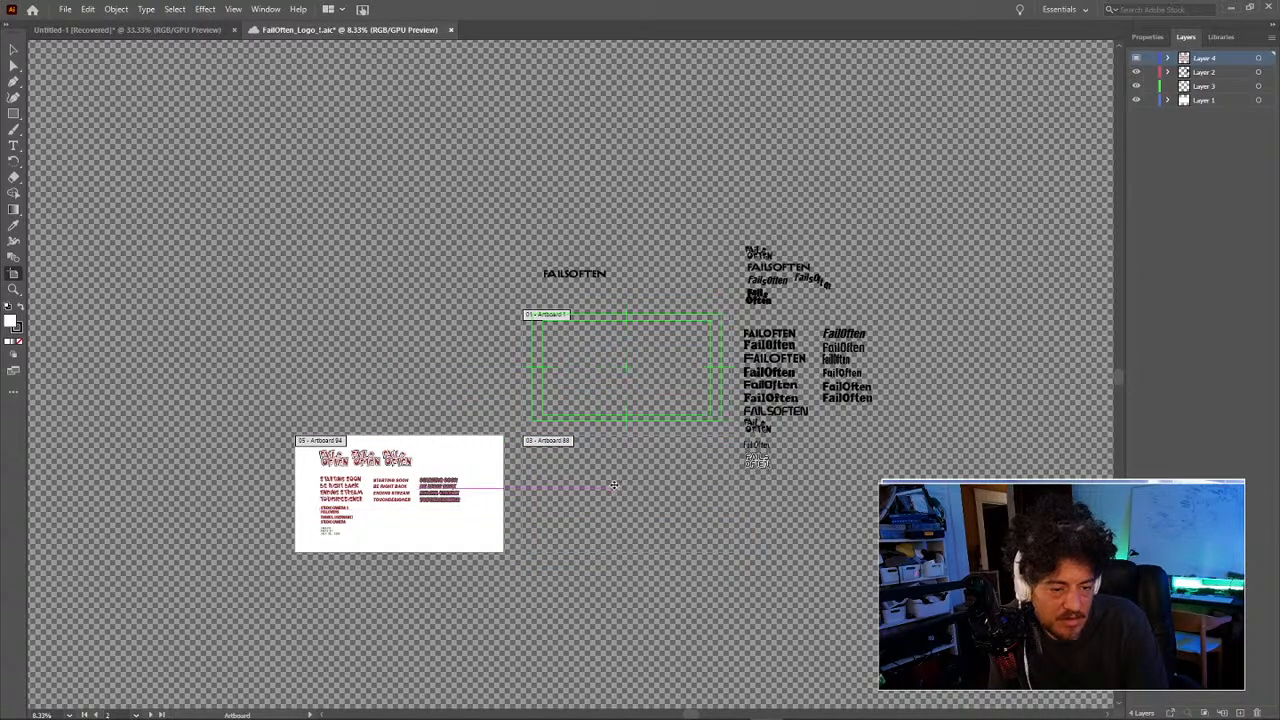
{"action": "left_click", "coordinate": [233, 9]}
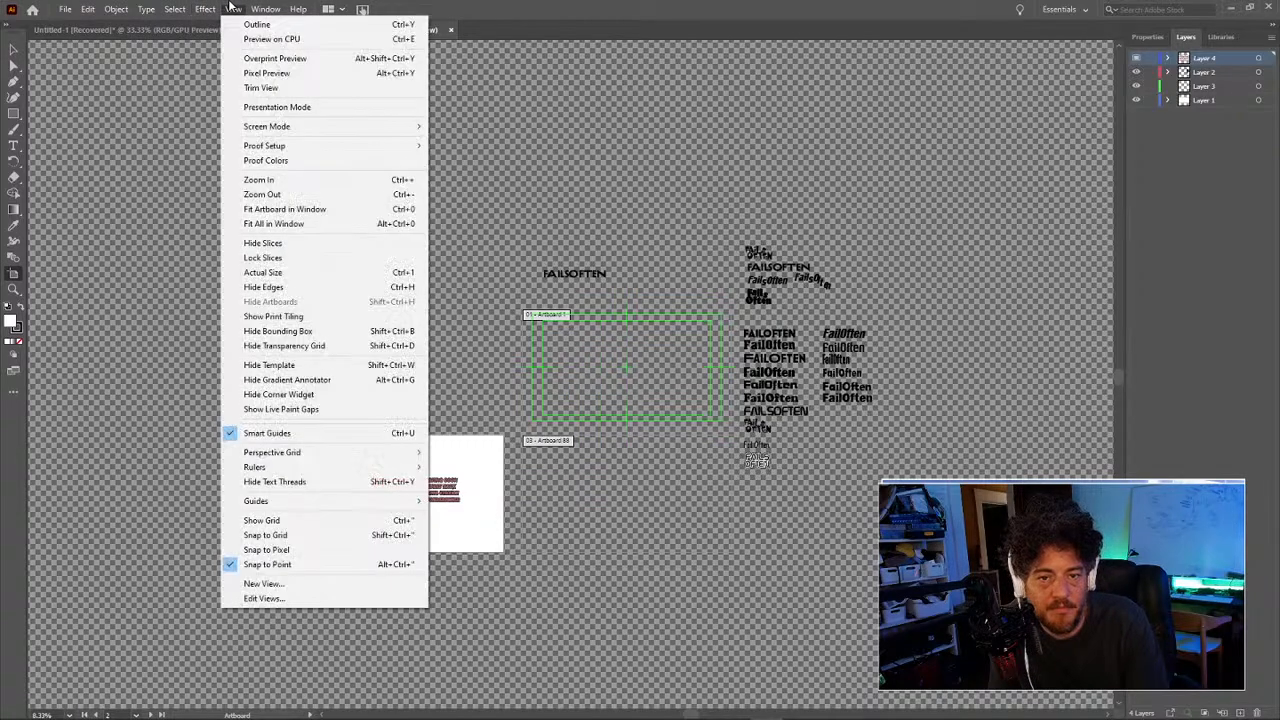
Step: Hide the transparency grid, zoom in on the red type sheet, and bring OBS forward
{"action": "left_click", "coordinate": [258, 346]}
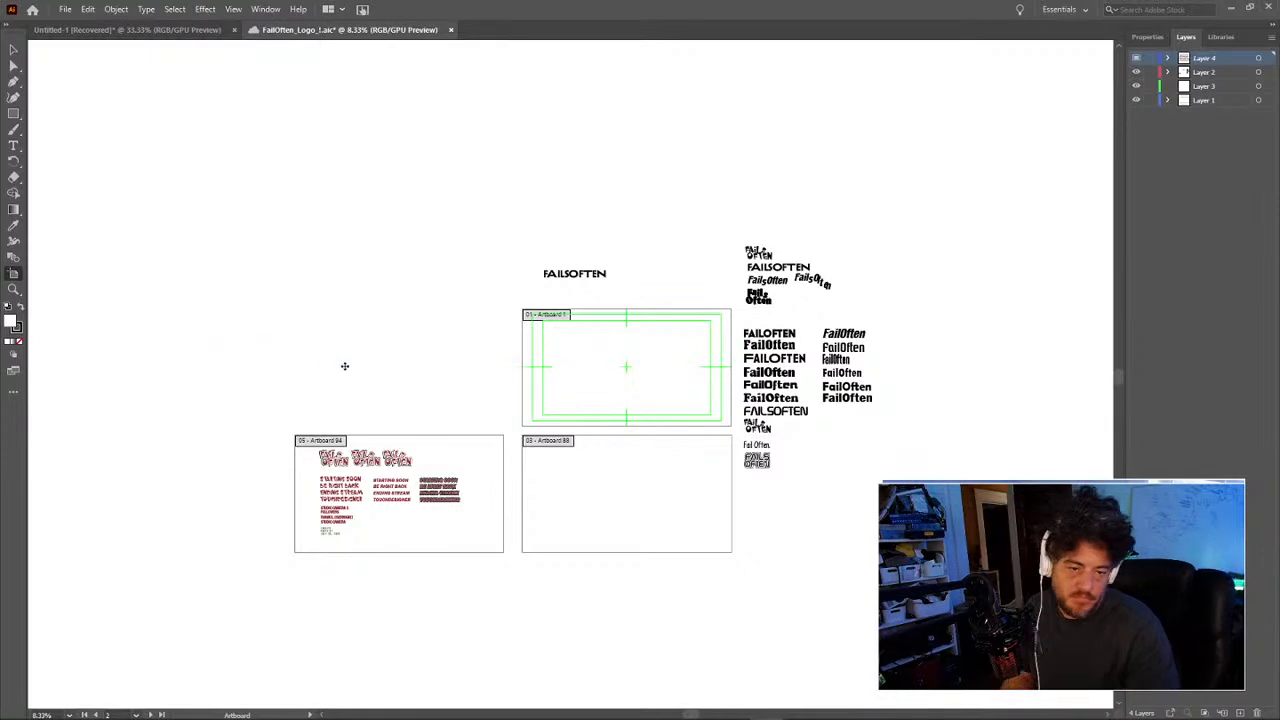
{"action": "key", "text": "z"}
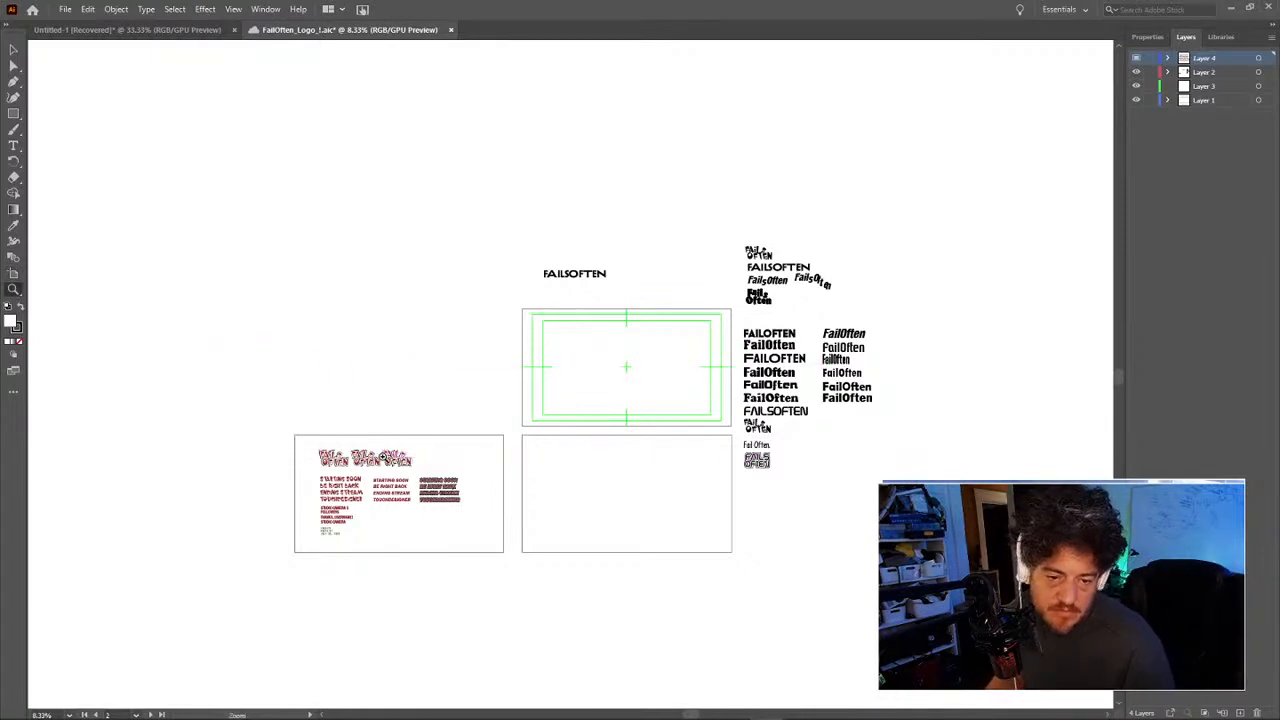
{"action": "left_click", "coordinate": [386, 465]}
{"action": "left_click", "coordinate": [385, 463]}
{"action": "left_click_drag", "start_coordinate": [721, 267], "coordinate": [432, 285]}
{"action": "left_click", "coordinate": [521, 318]}
{"action": "left_click_drag", "start_coordinate": [656, 369], "coordinate": [566, 329]}
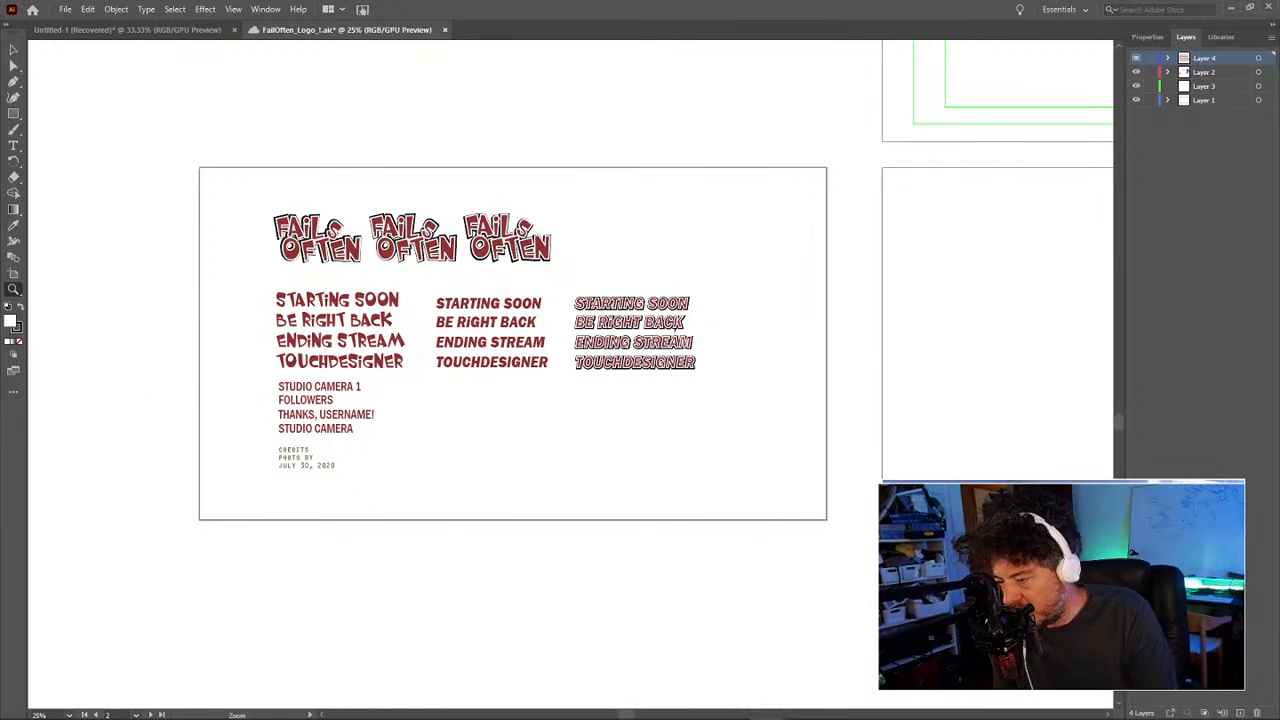
{"action": "left_click_drag", "start_coordinate": [0, 299], "coordinate": [684, 2]}
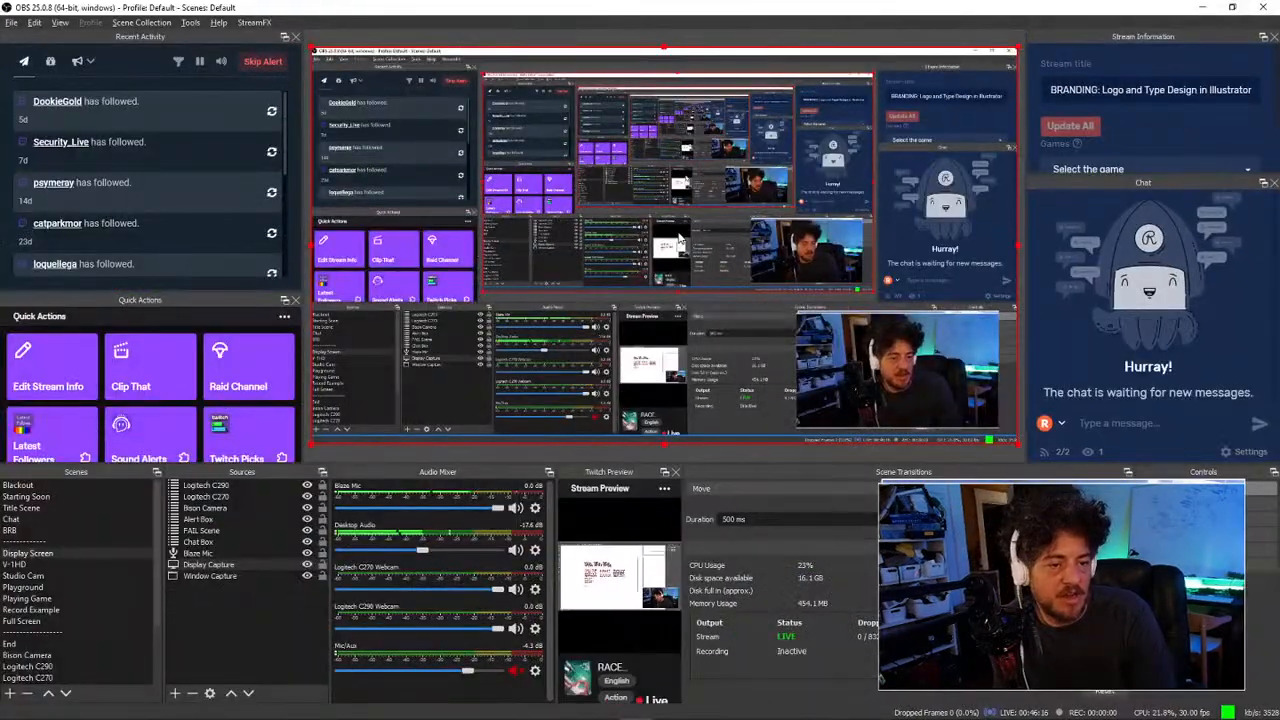
Step: Turn off the OBS preview and retitle the stream 'BRANDING: Logo and Type Design in Illustrator'
{"action": "right_click", "coordinate": [681, 239]}
{"action": "left_click", "coordinate": [705, 242]}
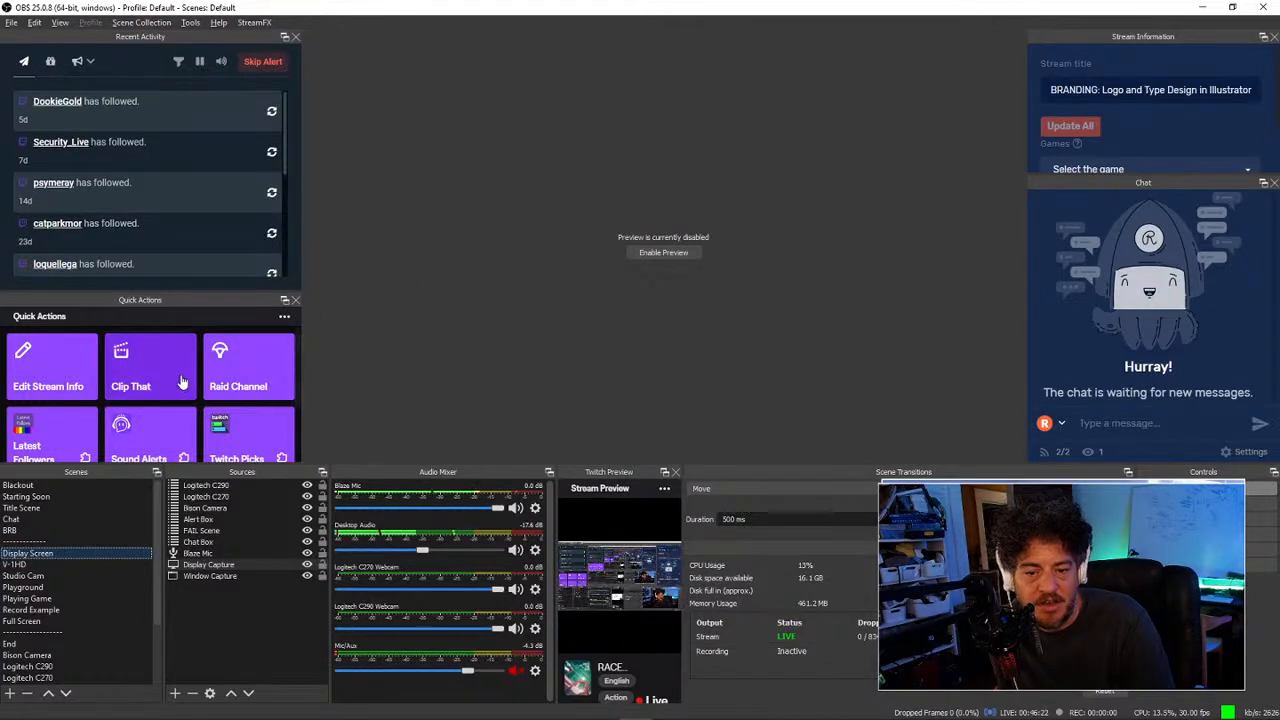
{"action": "left_click", "coordinate": [55, 383]}
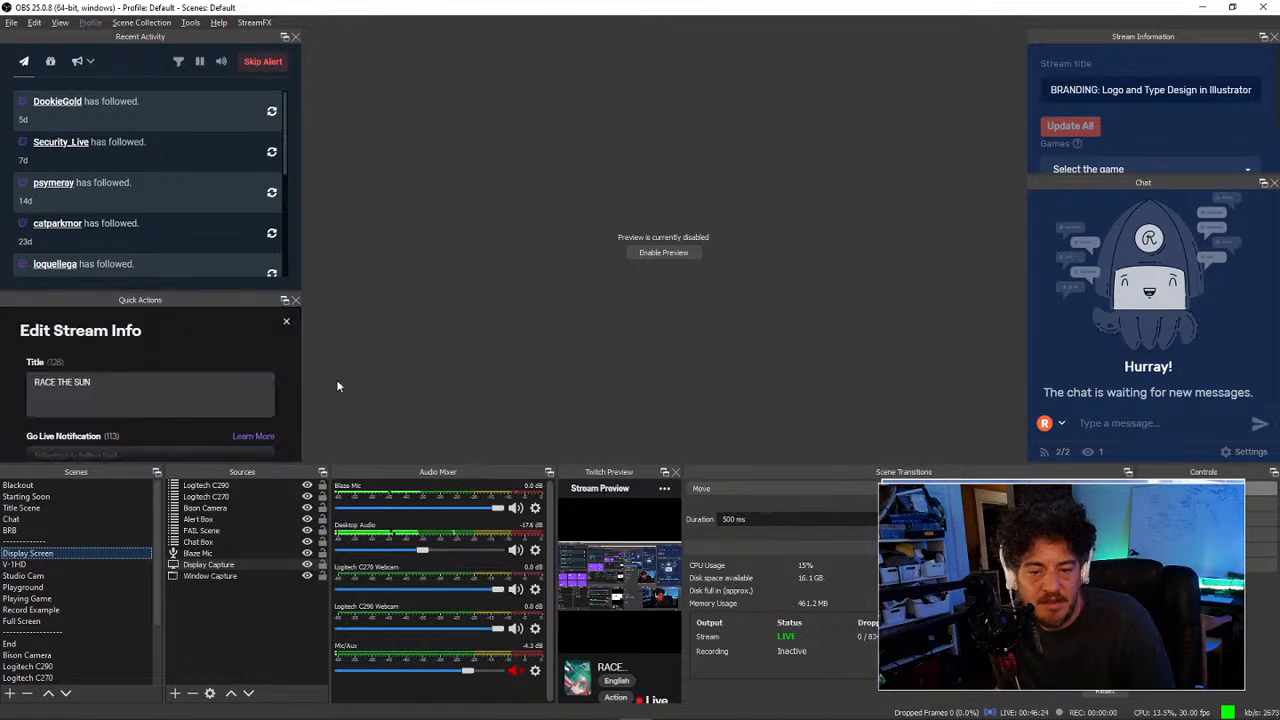
{"action": "left_click", "coordinate": [210, 390]}
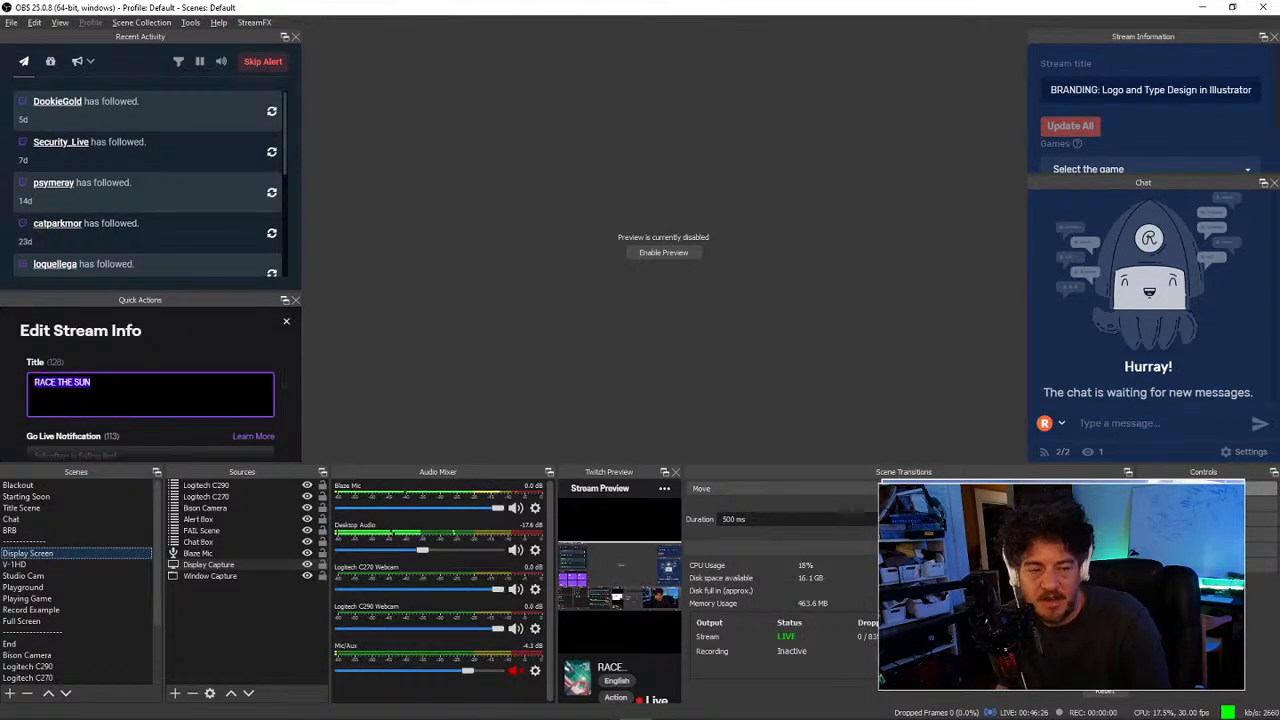
{"action": "type", "text": "BRANDING: LO"}
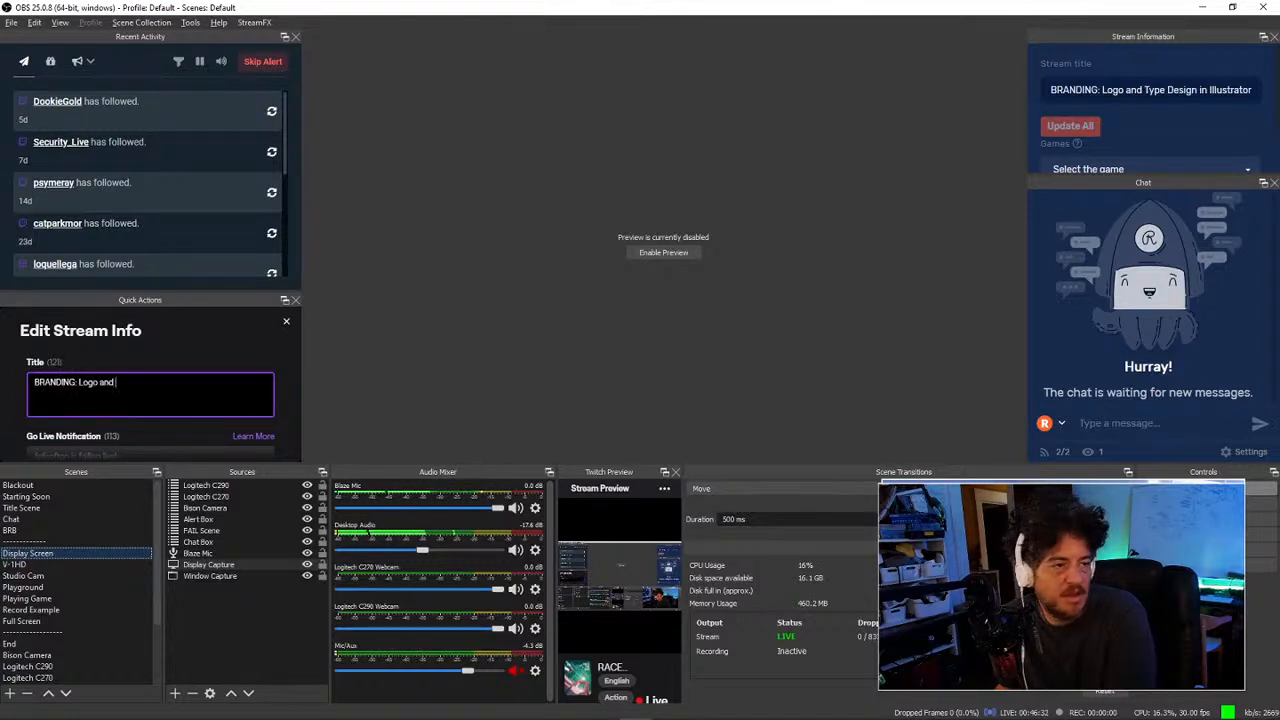
{"action": "type", "text": "go and Type Desi"}
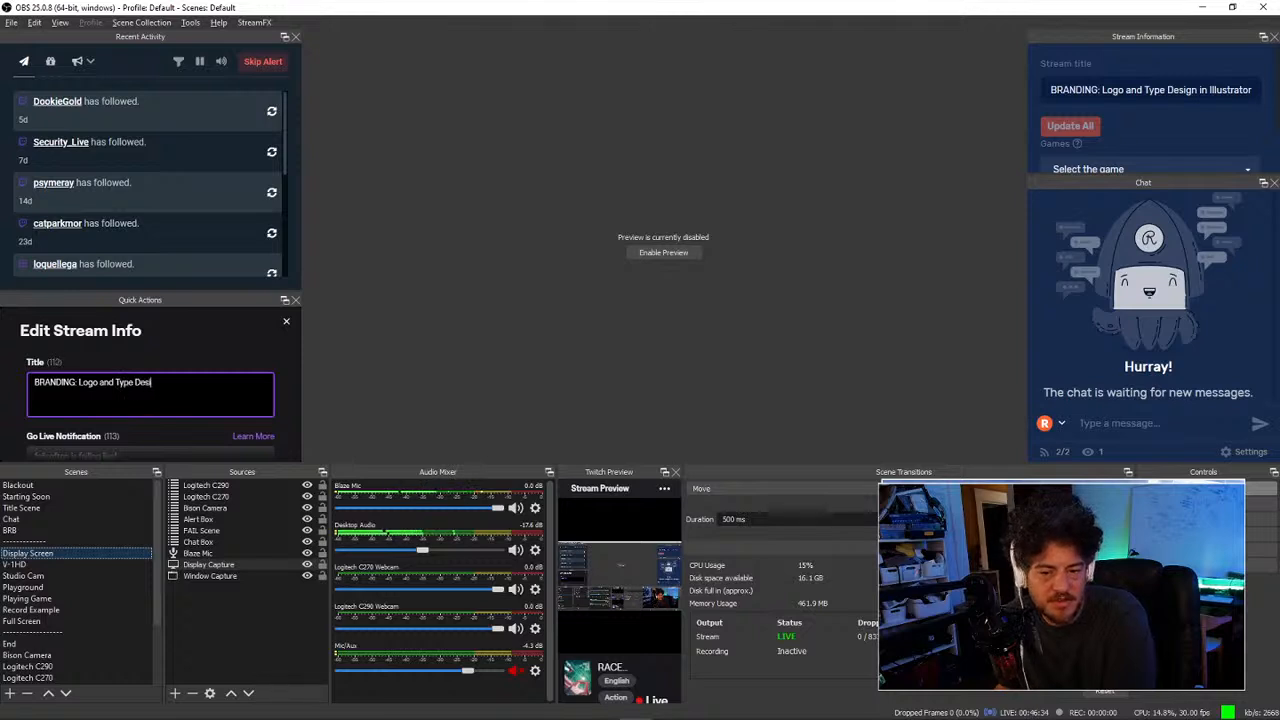
{"action": "type", "text": "gn in Illustrator"}
{"action": "key", "text": "ctrl+a"}
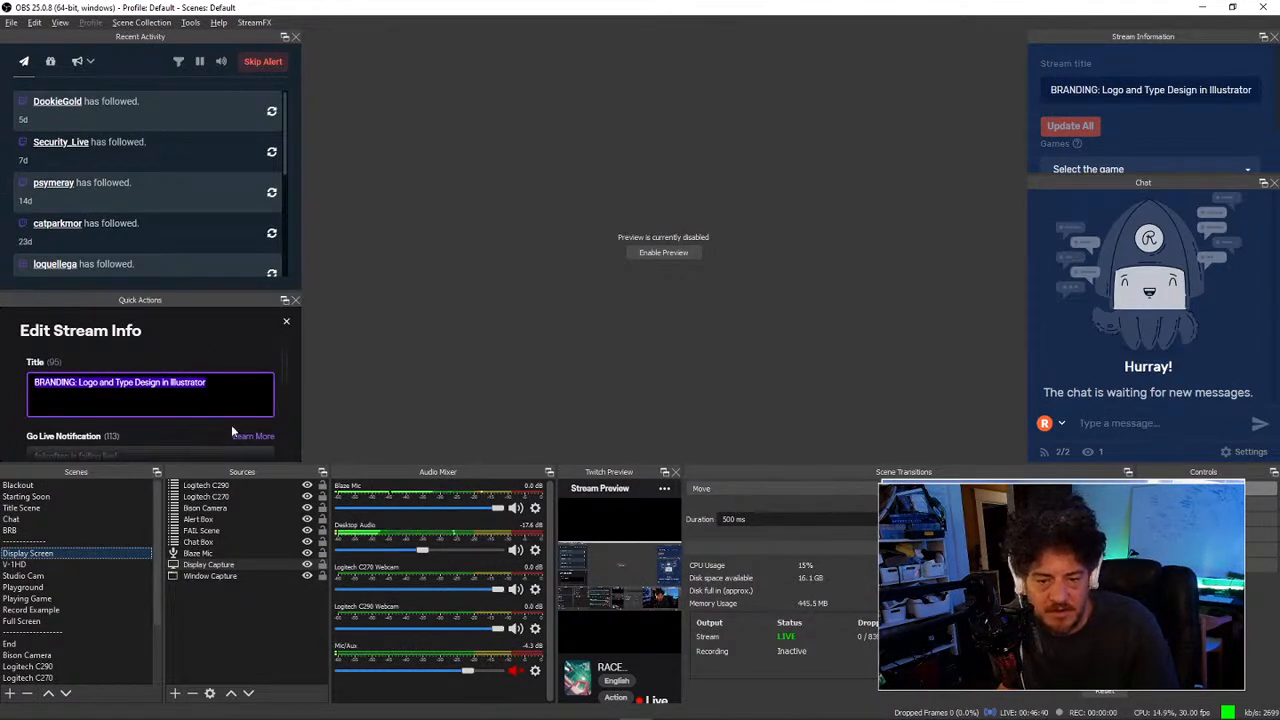
Step: Set the stream category to Art
{"action": "left_click_drag", "start_coordinate": [284, 365], "coordinate": [281, 418]}
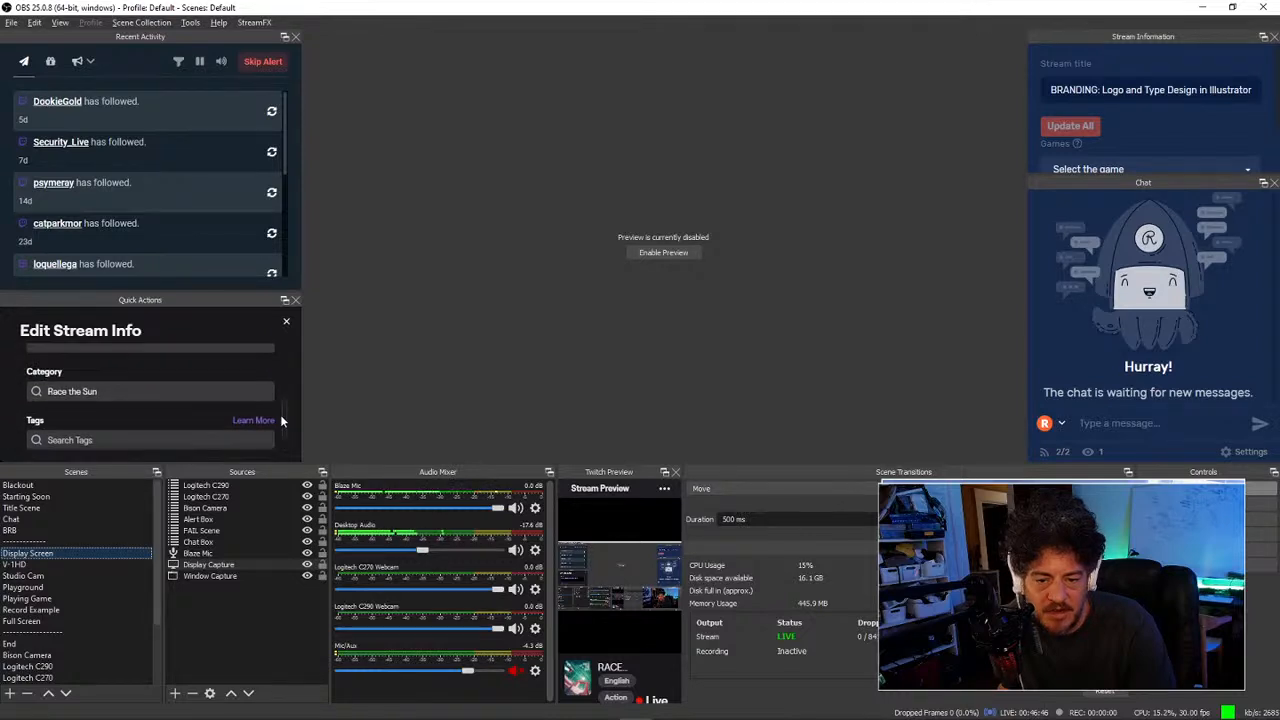
{"action": "left_click", "coordinate": [188, 391]}
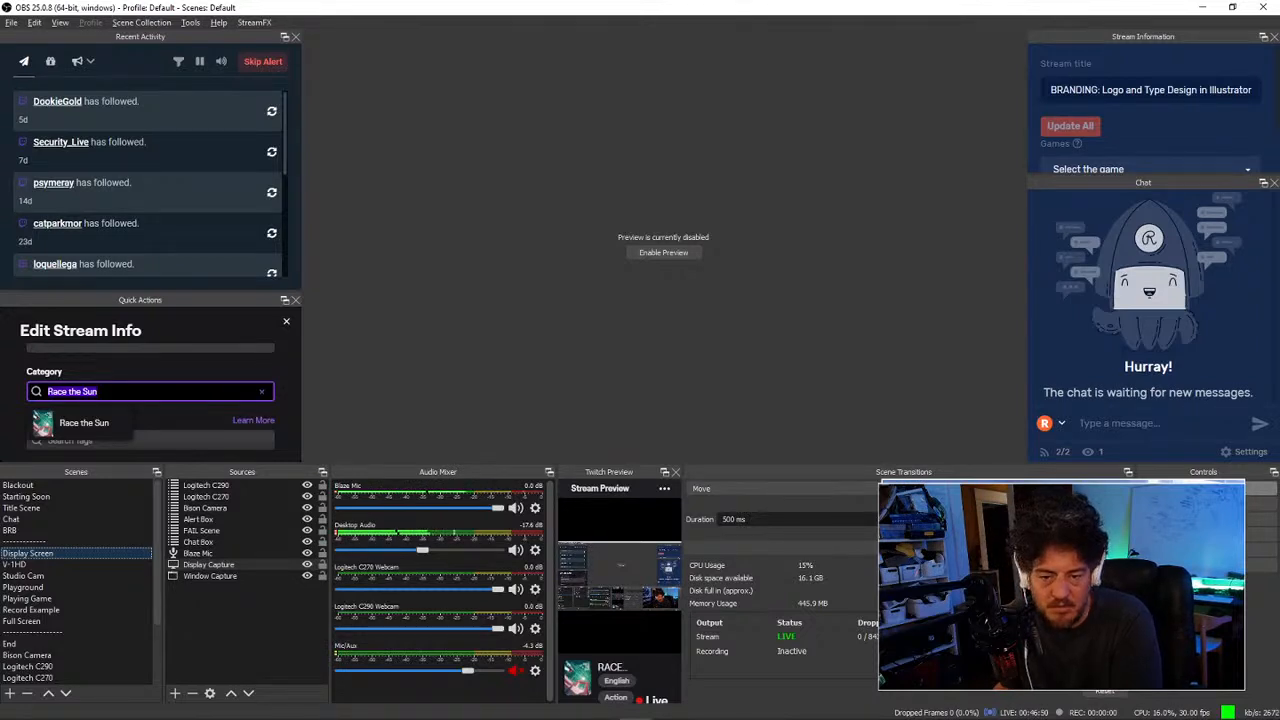
{"action": "type", "text": "A"}
{"action": "type", "text": "t"}
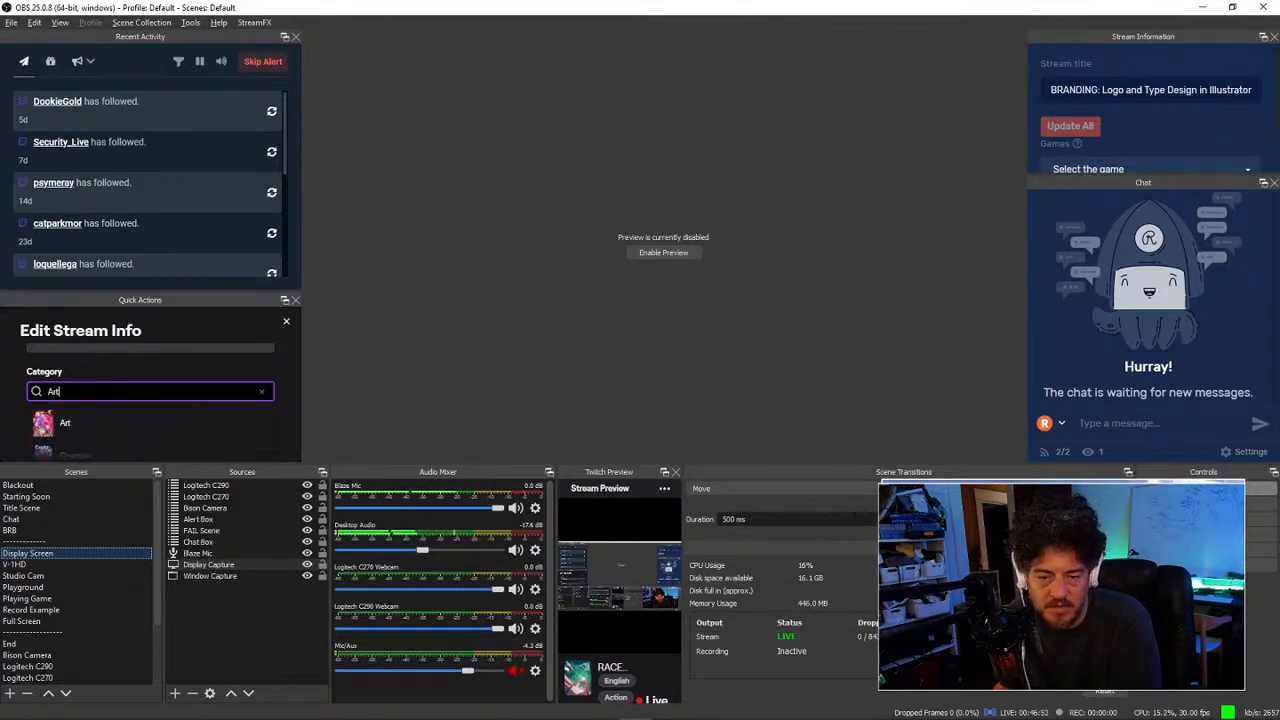
{"action": "left_click", "coordinate": [57, 430]}
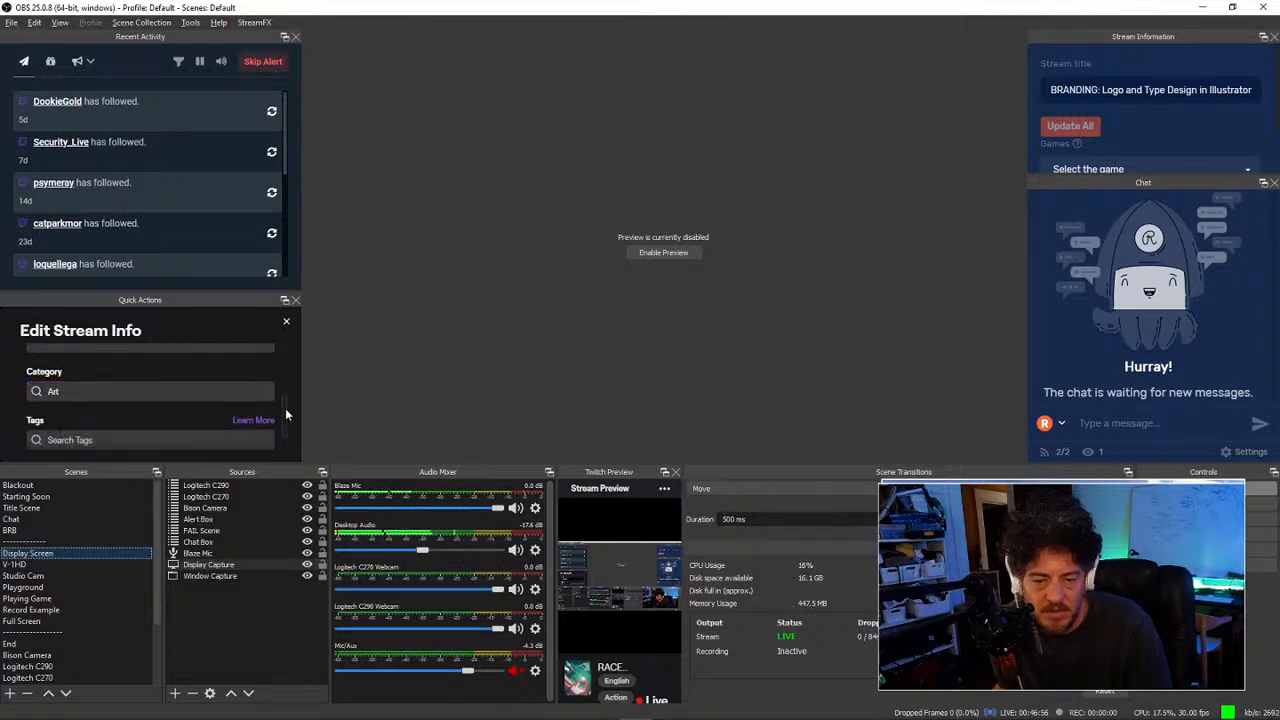
Step: Add the Educational and Exploration stream tags
{"action": "scroll", "coordinate": [285, 408], "scroll_direction": "down", "scroll_amount": 2}
{"action": "left_click", "coordinate": [212, 391]}
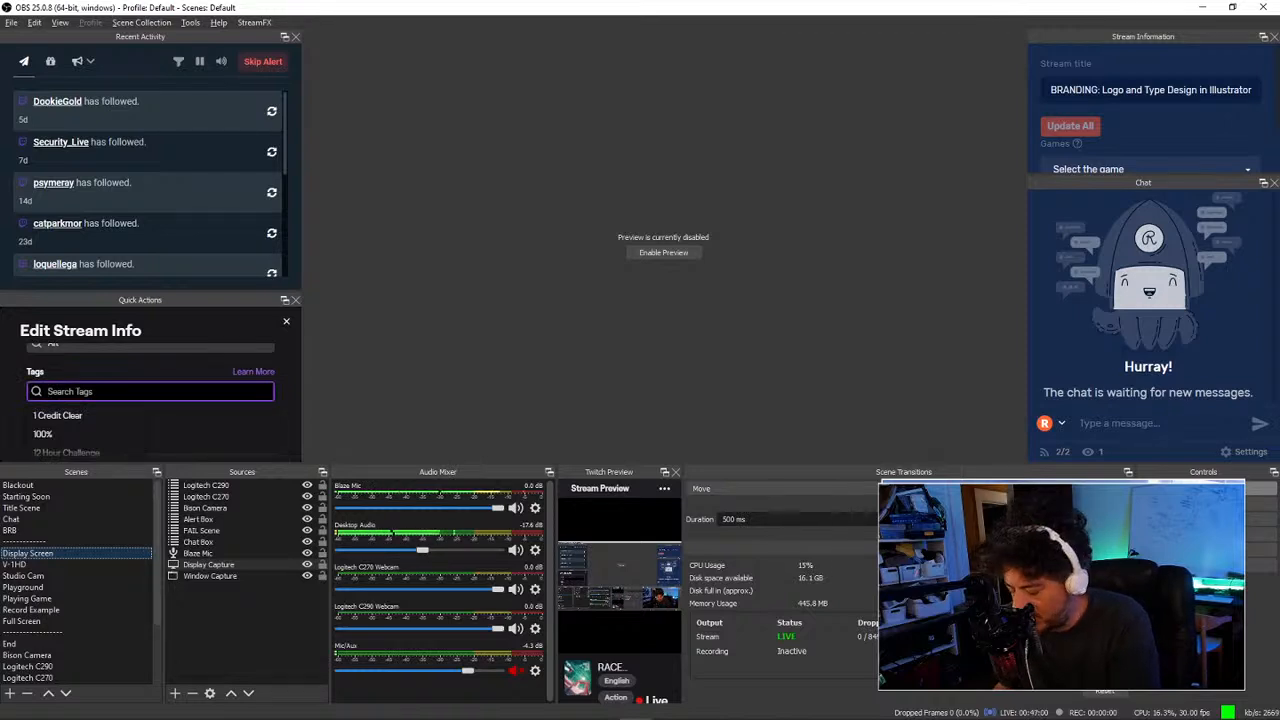
{"action": "type", "text": "educat"}
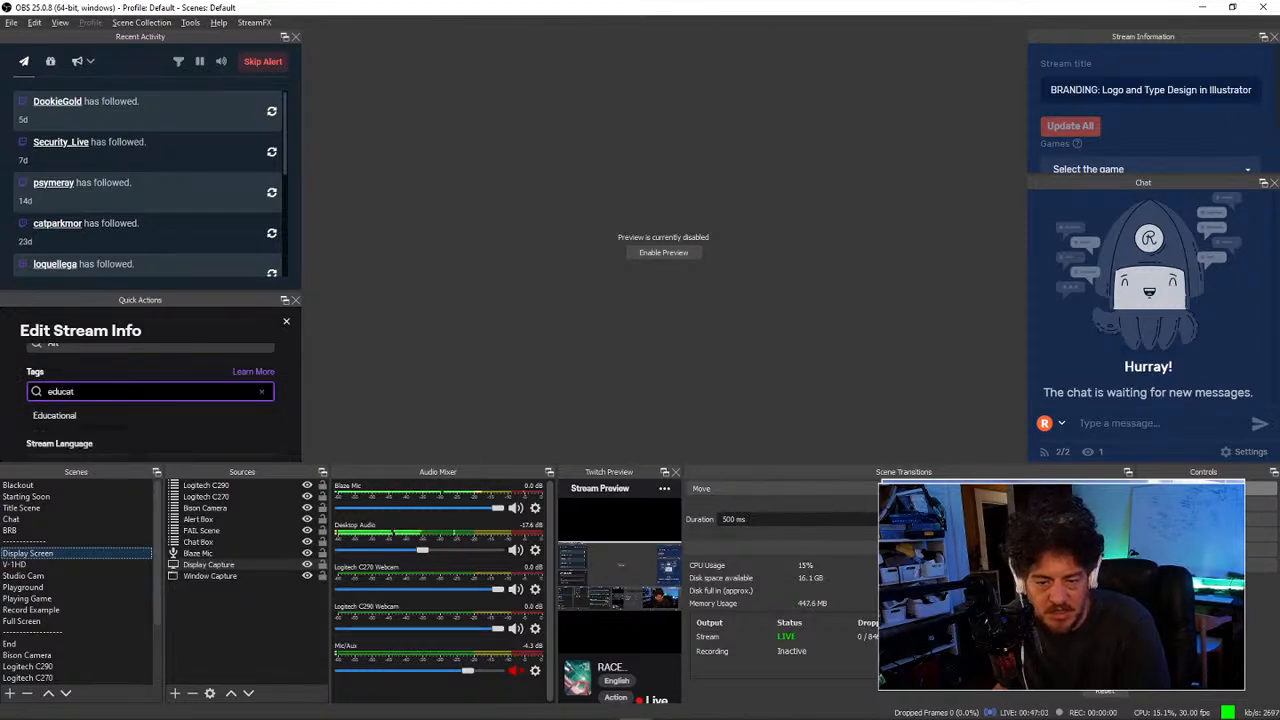
{"action": "key", "text": "Down"}
{"action": "key", "text": "Return"}
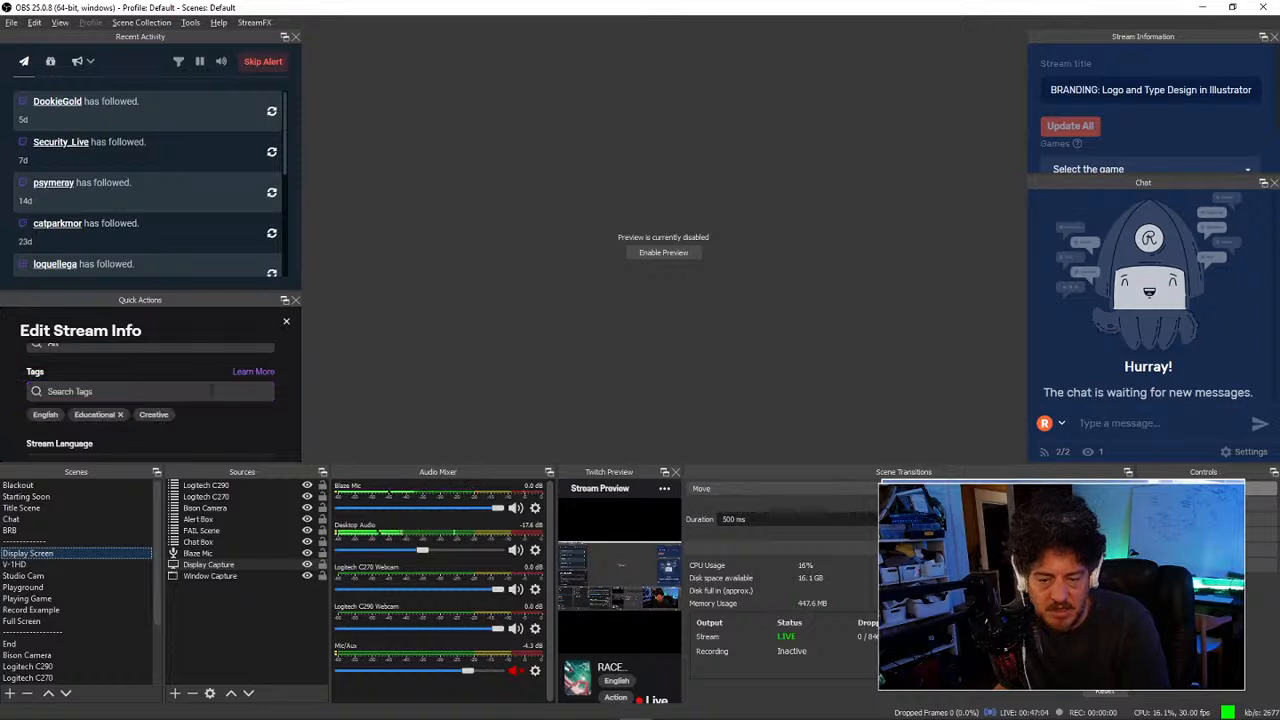
{"action": "type", "text": "ex"}
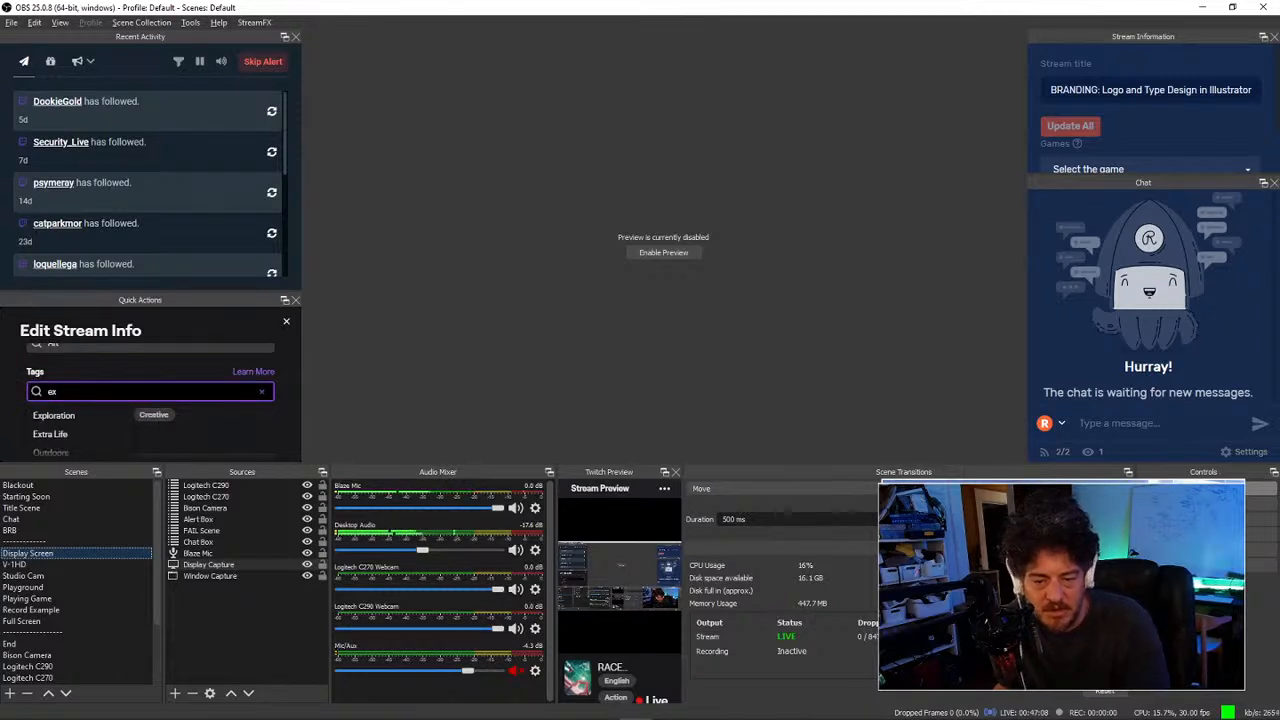
{"action": "key", "text": "Down"}
{"action": "key", "text": "Return"}
Step: Clear a stray IRL tag search and add the Digital Art tag
{"action": "left_click", "coordinate": [140, 394]}
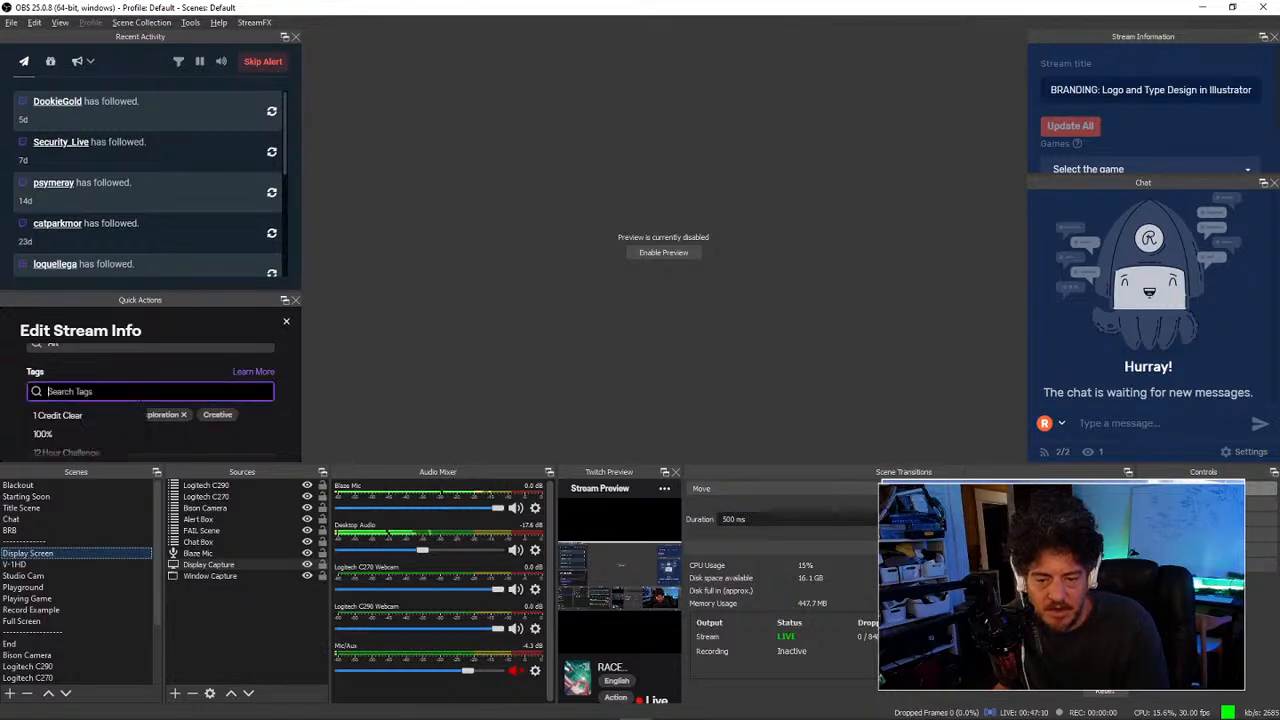
{"action": "type", "text": "r"}
{"action": "key", "text": "BackSpace"}
{"action": "type", "text": "IRL"}
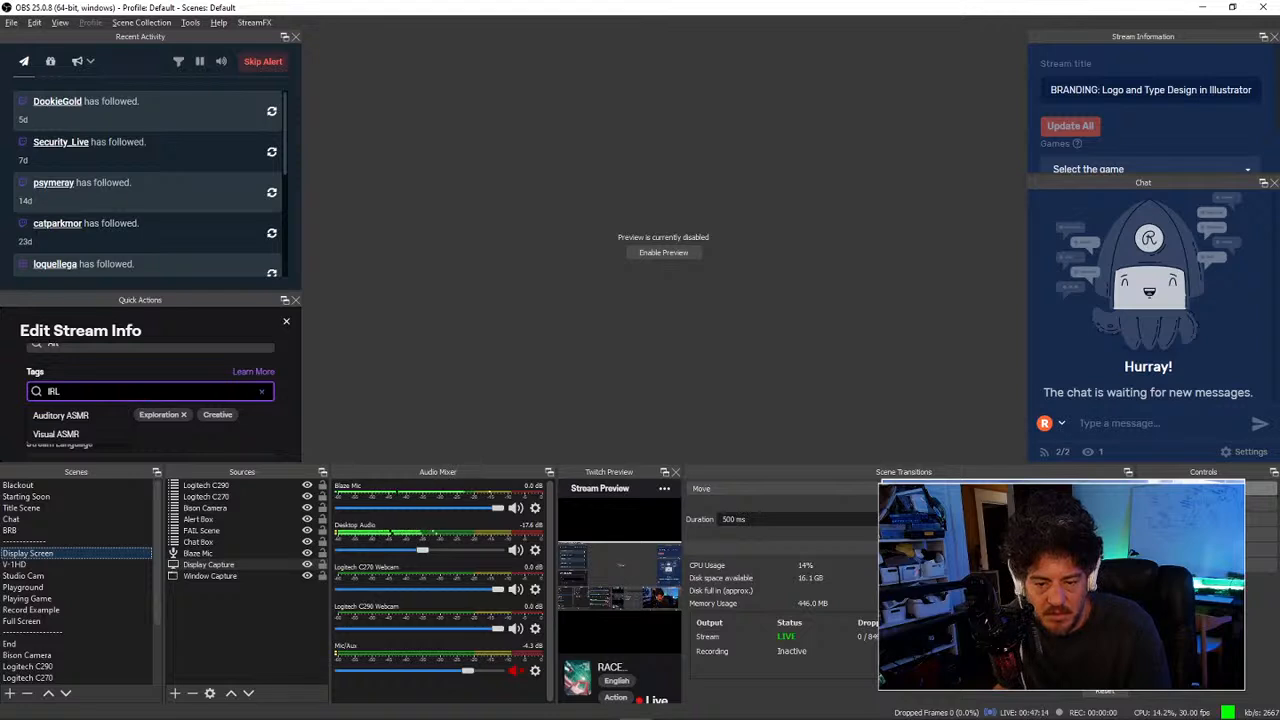
{"action": "key", "text": "ctrl+a"}
{"action": "key", "text": "BackSpace"}
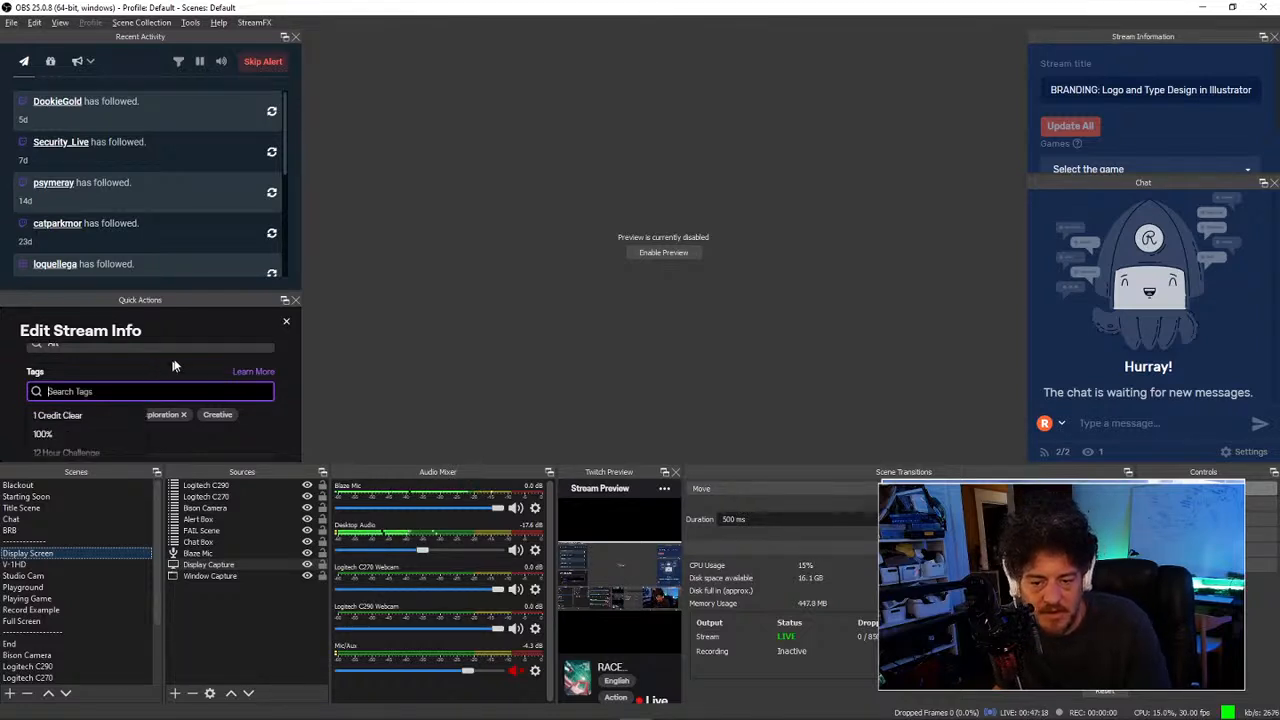
{"action": "scroll", "coordinate": [186, 363], "scroll_direction": "down", "scroll_amount": 1}
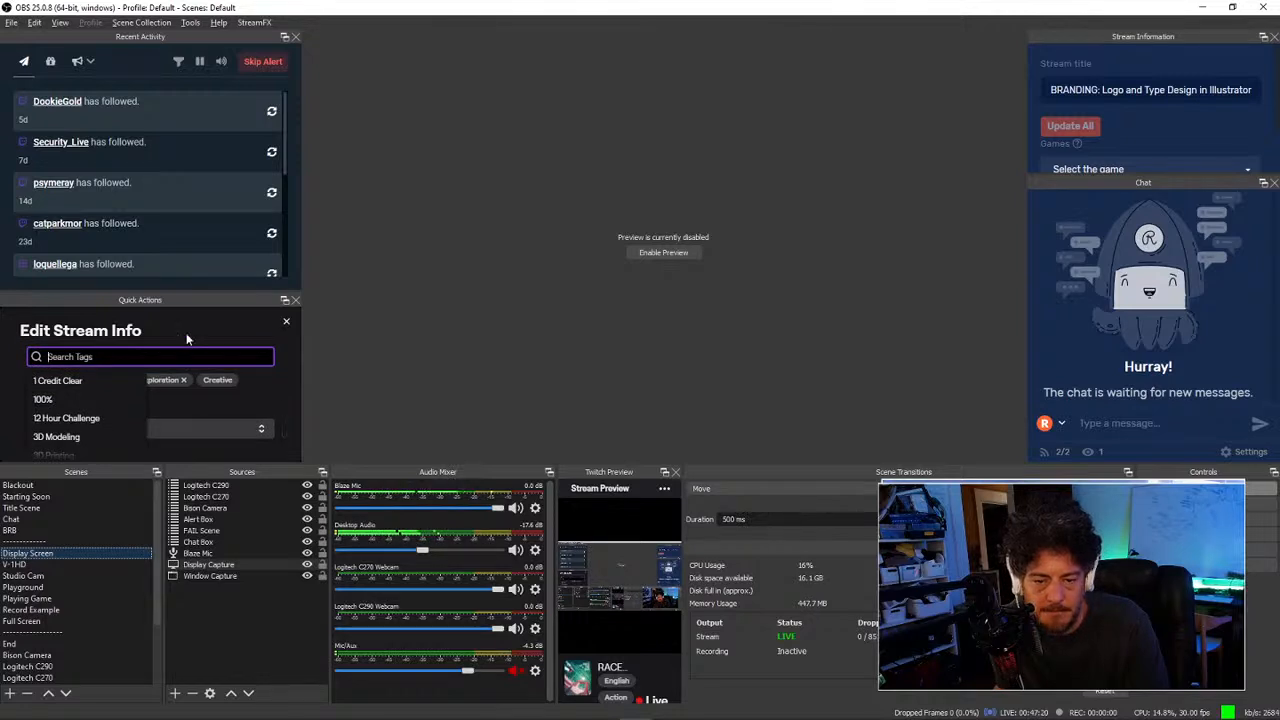
{"action": "type", "text": "digital"}
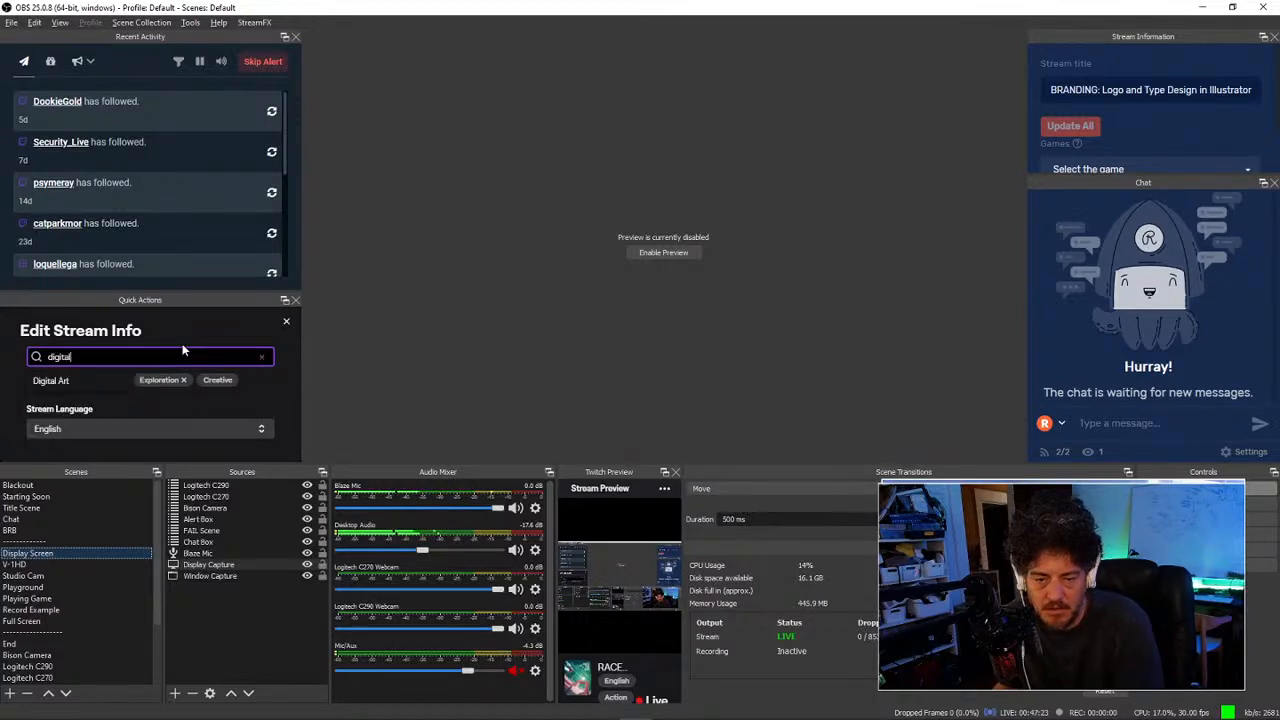
{"action": "left_click", "coordinate": [80, 386]}
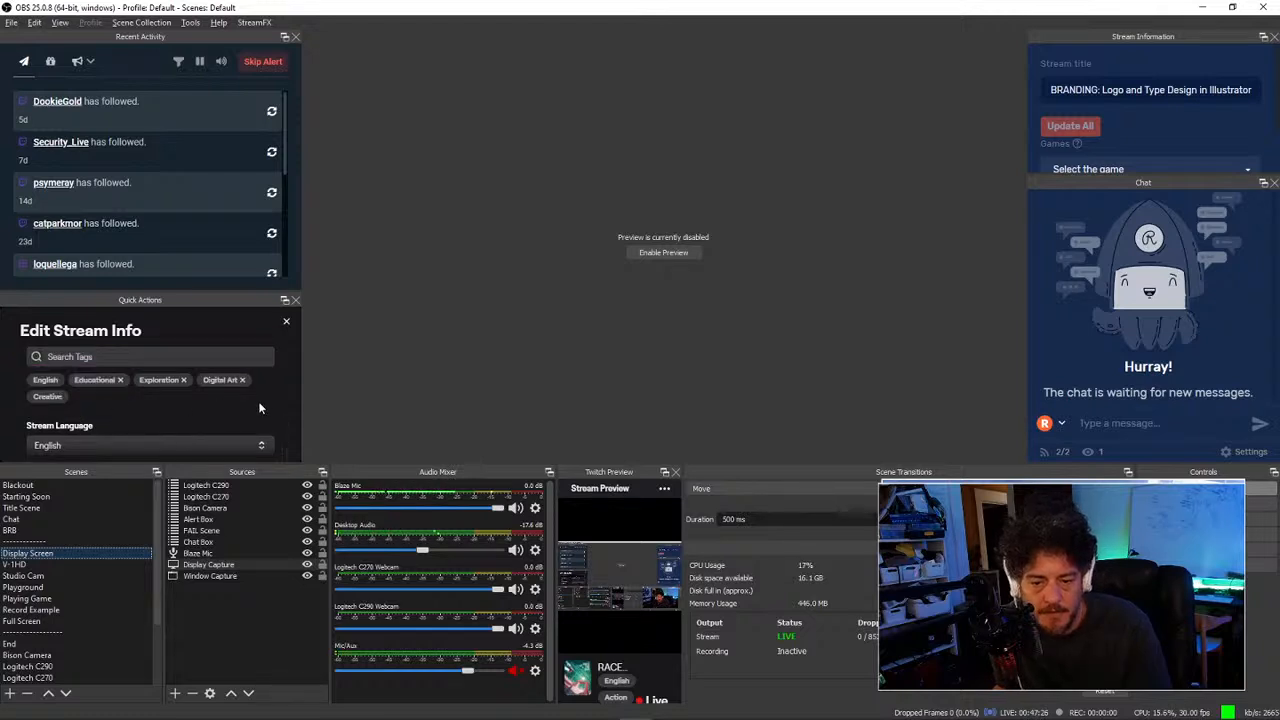
Step: Enlarge the stream info panel, review title and go-live notification, and keep English as the stream language
{"action": "scroll", "coordinate": [258, 401], "scroll_direction": "down", "scroll_amount": 1}
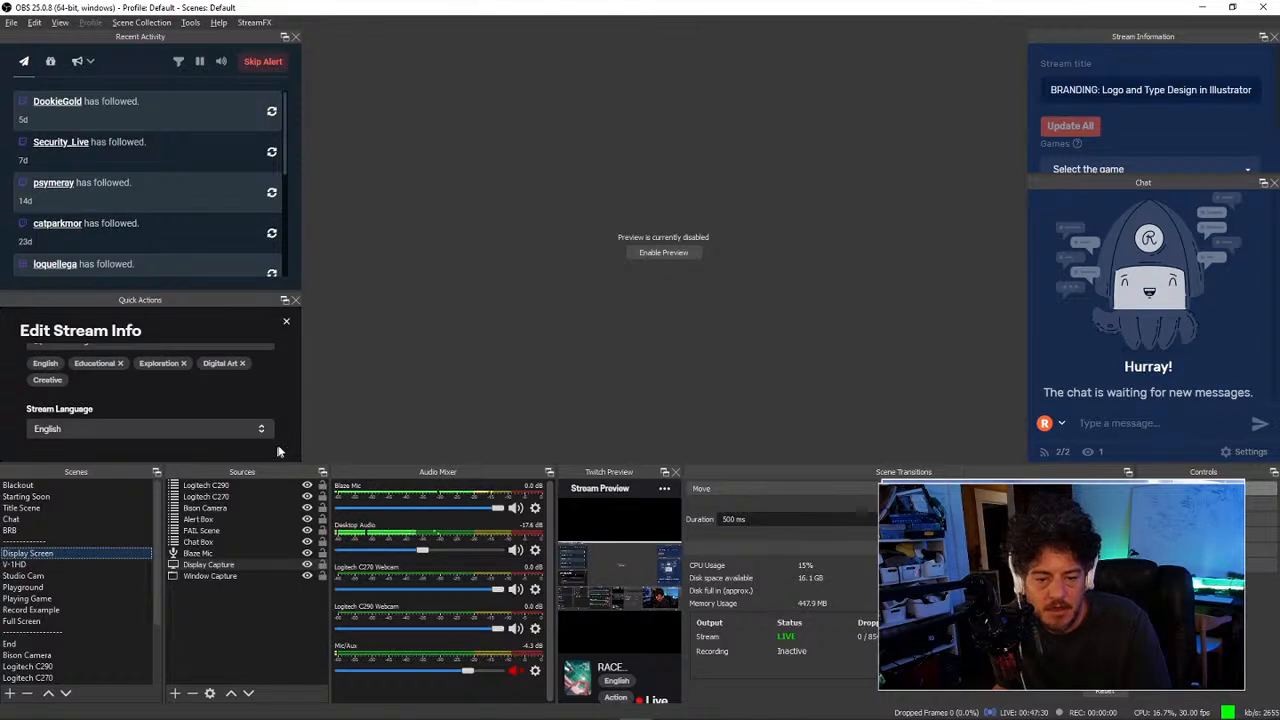
{"action": "left_click_drag", "start_coordinate": [289, 461], "coordinate": [284, 492]}
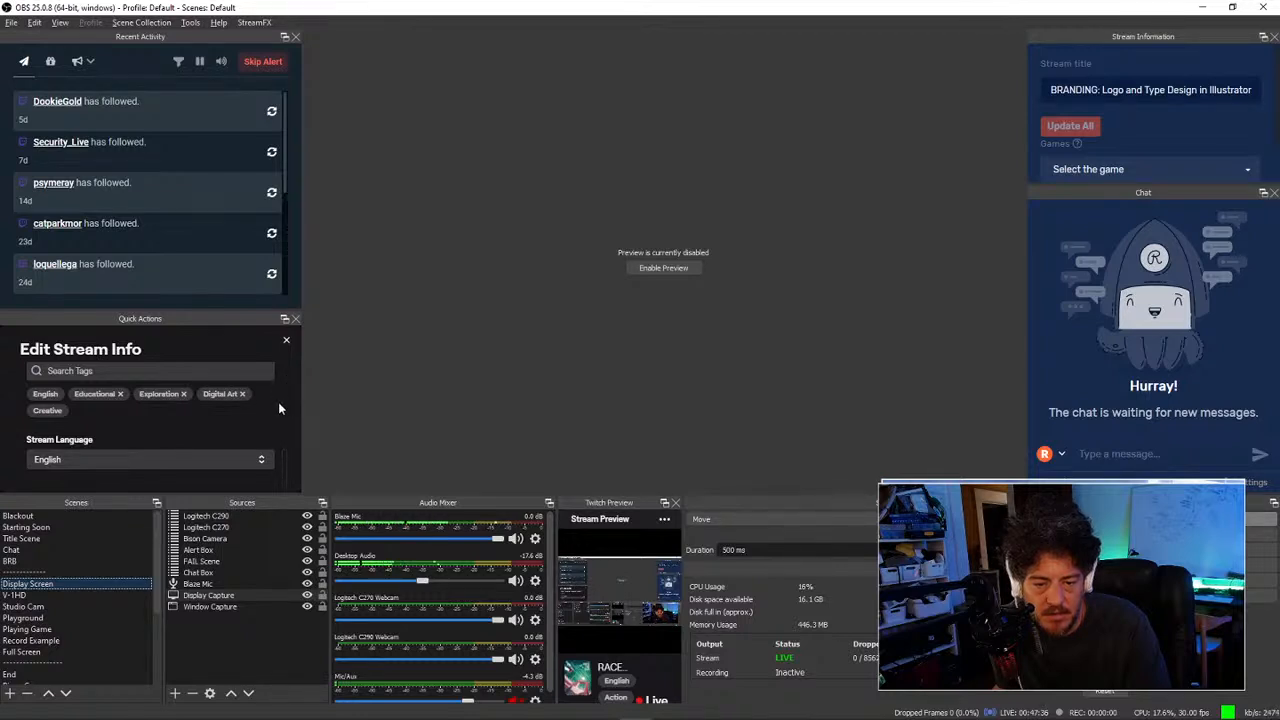
{"action": "scroll", "coordinate": [273, 406], "scroll_direction": "up", "scroll_amount": 5}
{"action": "scroll", "coordinate": [267, 405], "scroll_direction": "down", "scroll_amount": 5}
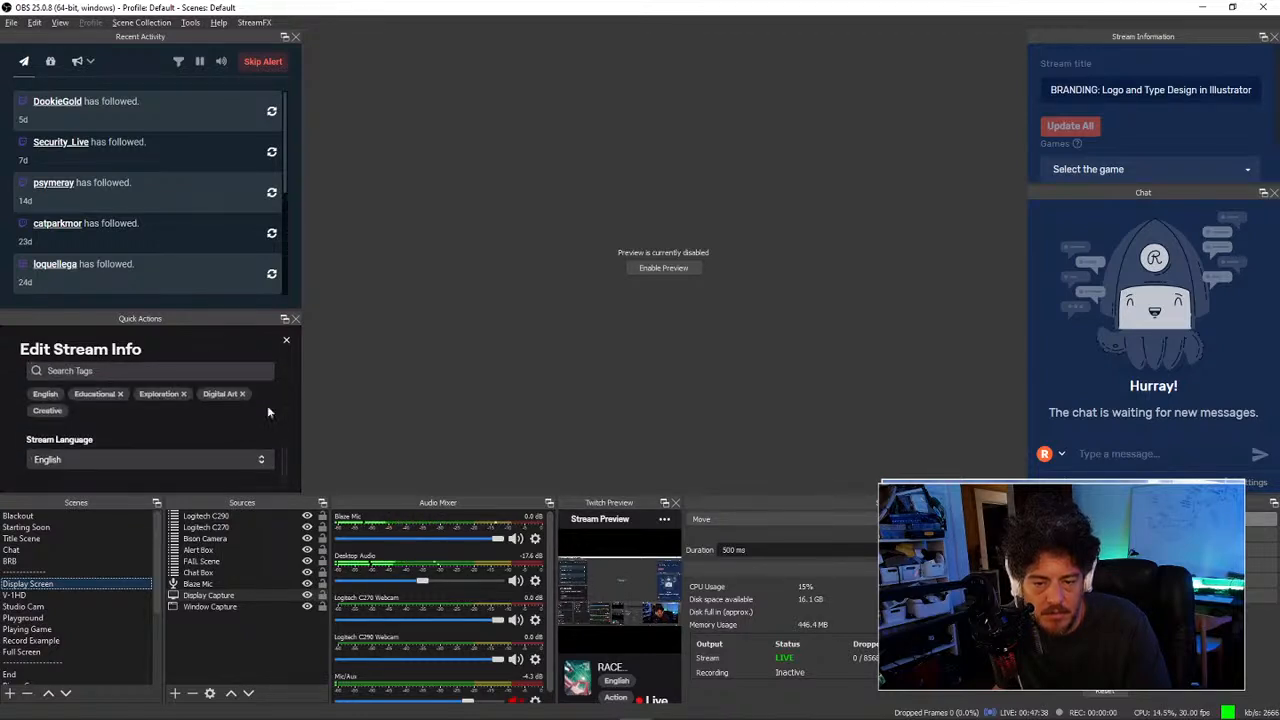
{"action": "scroll", "coordinate": [165, 435], "scroll_direction": "up", "scroll_amount": 5}
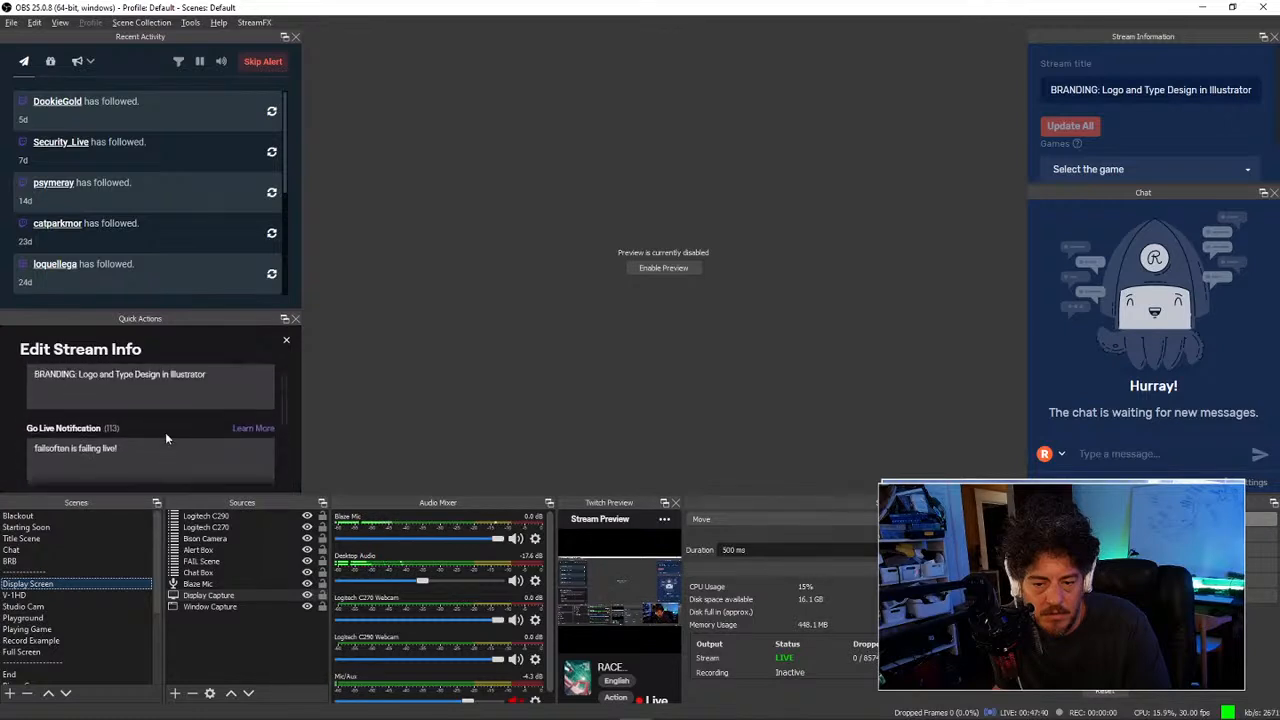
{"action": "left_click", "coordinate": [166, 432]}
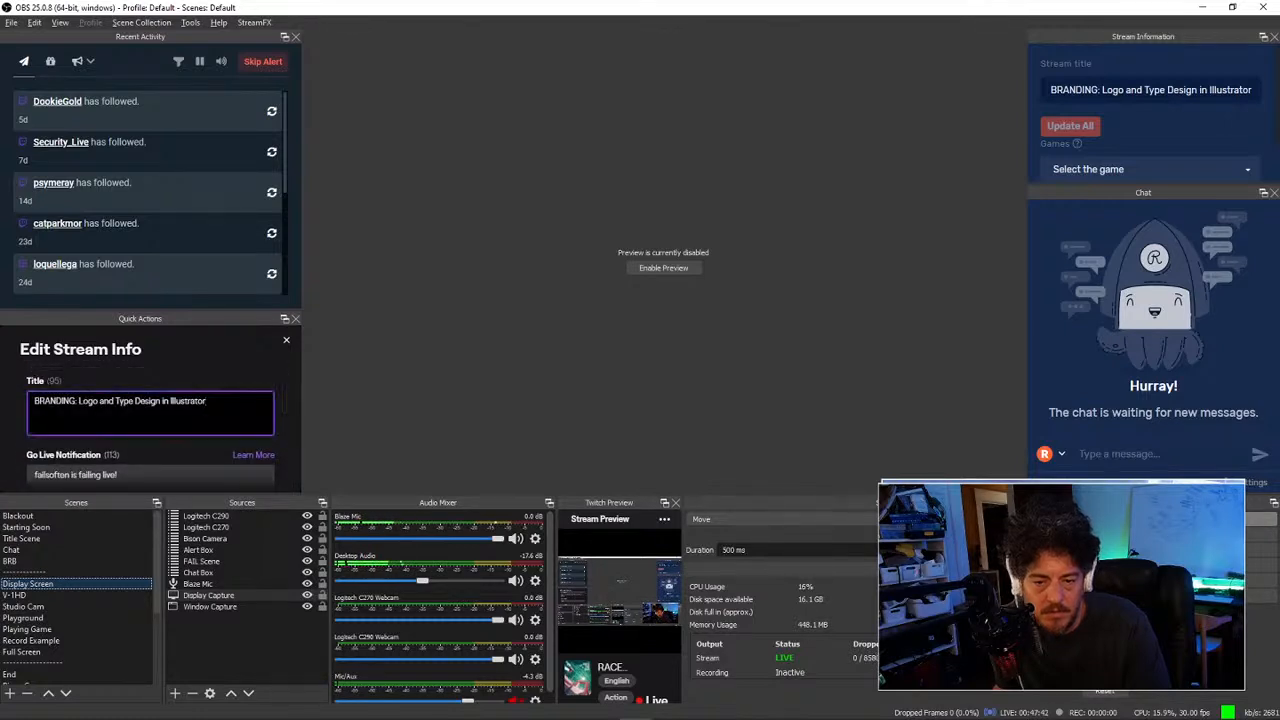
{"action": "scroll", "coordinate": [166, 430], "scroll_direction": "down", "scroll_amount": 1}
{"action": "left_click", "coordinate": [166, 430]}
{"action": "scroll", "coordinate": [222, 412], "scroll_direction": "down", "scroll_amount": 4}
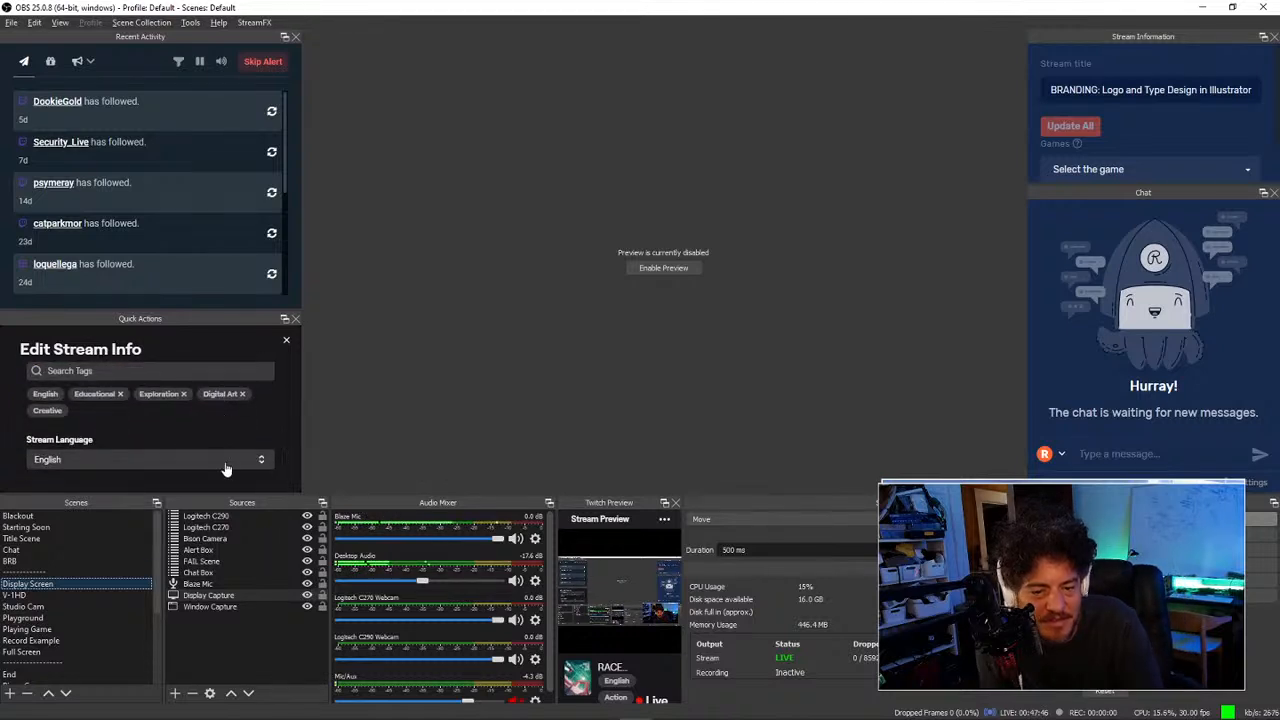
{"action": "left_click", "coordinate": [214, 462]}
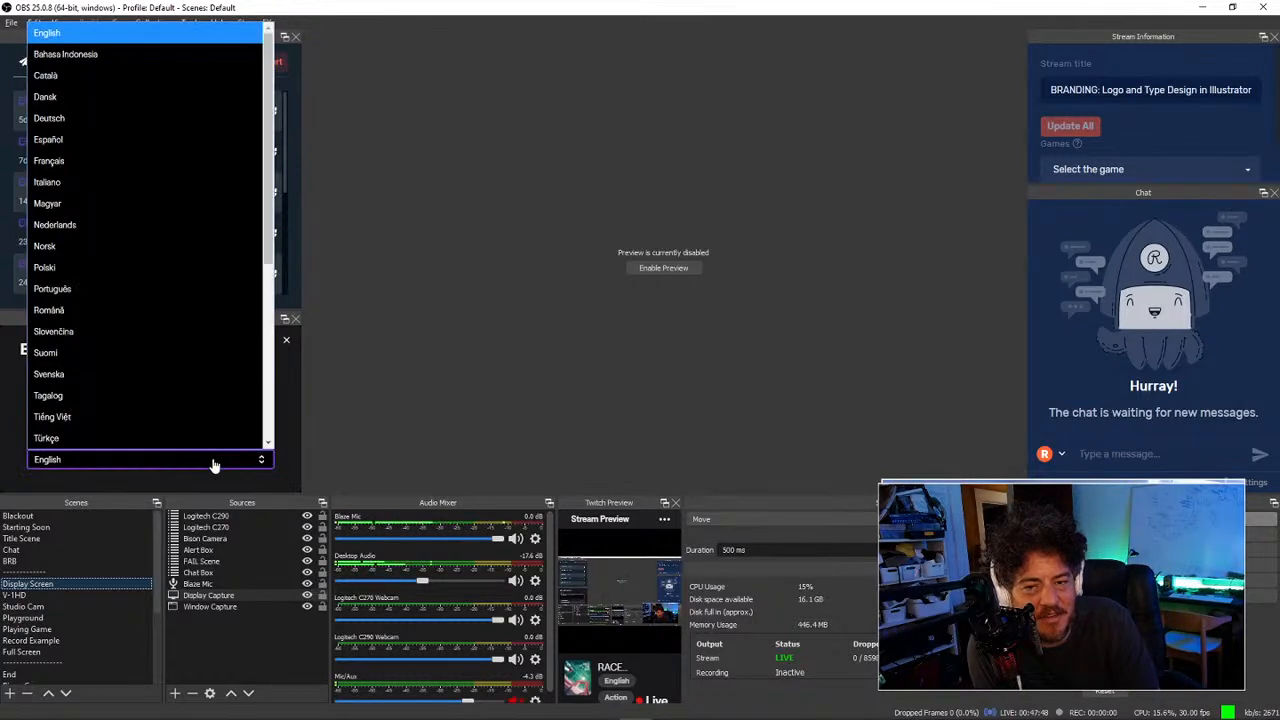
{"action": "left_click", "coordinate": [214, 465]}
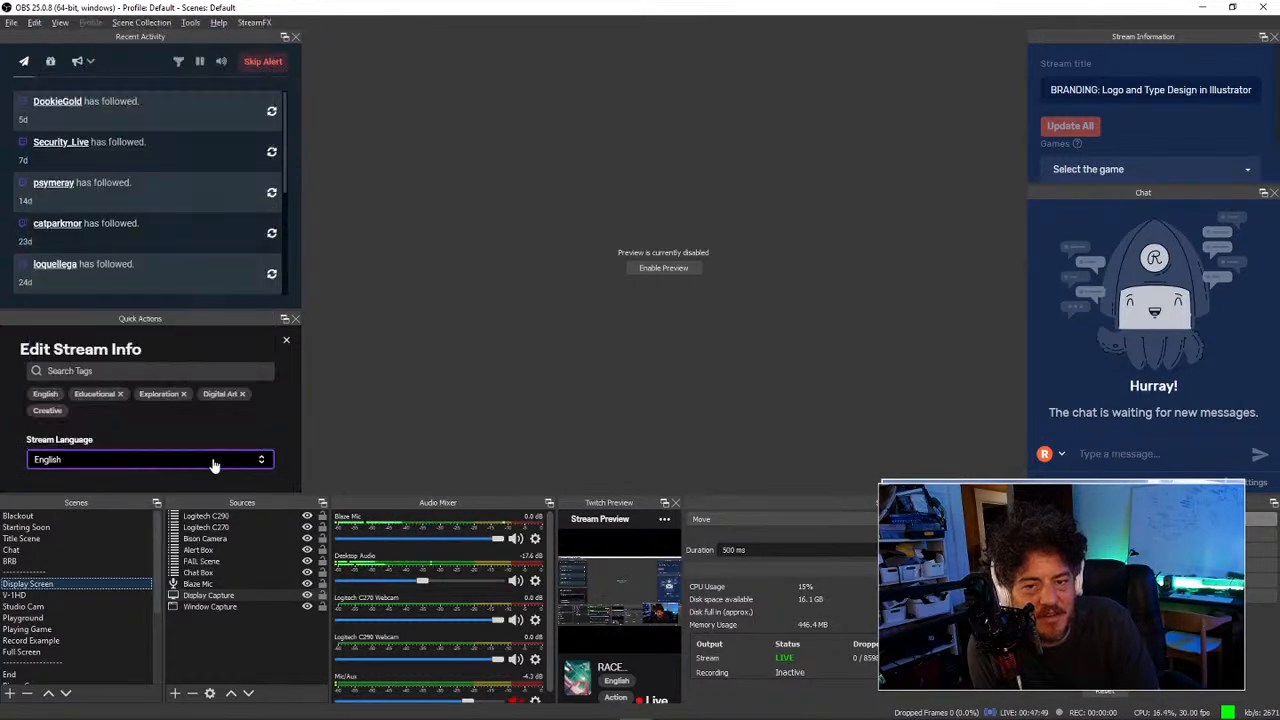
Step: Close and reopen Edit Stream Info, then select the reverted RACE THE SUN title
{"action": "left_click", "coordinate": [289, 341]}
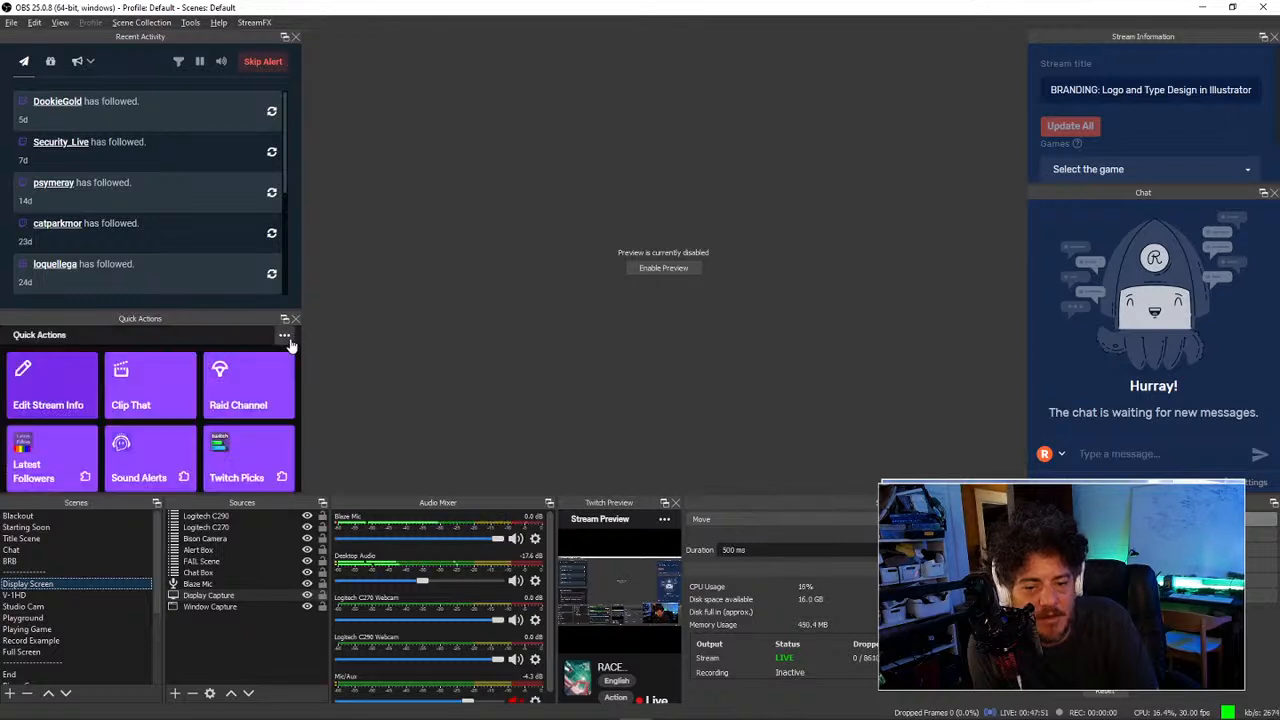
{"action": "left_click", "coordinate": [37, 404]}
{"action": "left_click", "coordinate": [120, 405]}
{"action": "key", "text": "ctrl+a"}
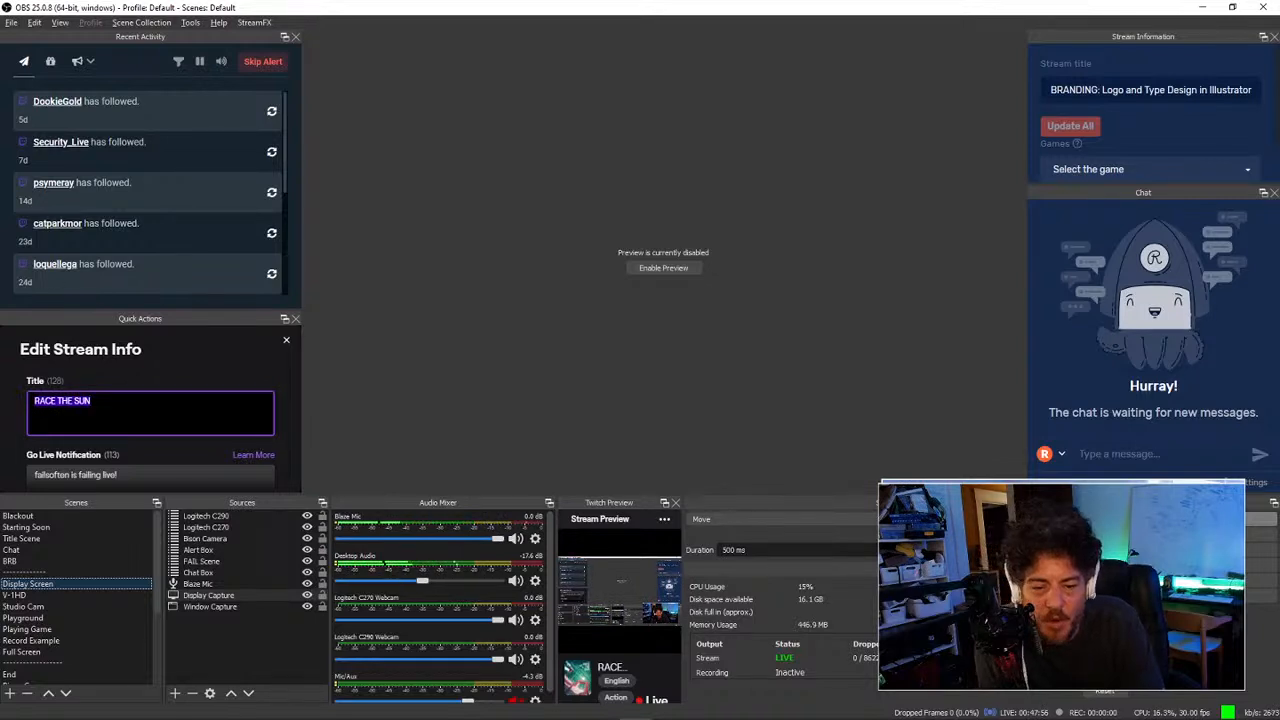
Step: Pop the Quick Actions panel into its own window, enlarged and moved up and right
{"action": "left_click", "coordinate": [284, 318]}
{"action": "left_click_drag", "start_coordinate": [234, 301], "coordinate": [657, 126]}
{"action": "left_click", "coordinate": [640, 298]}
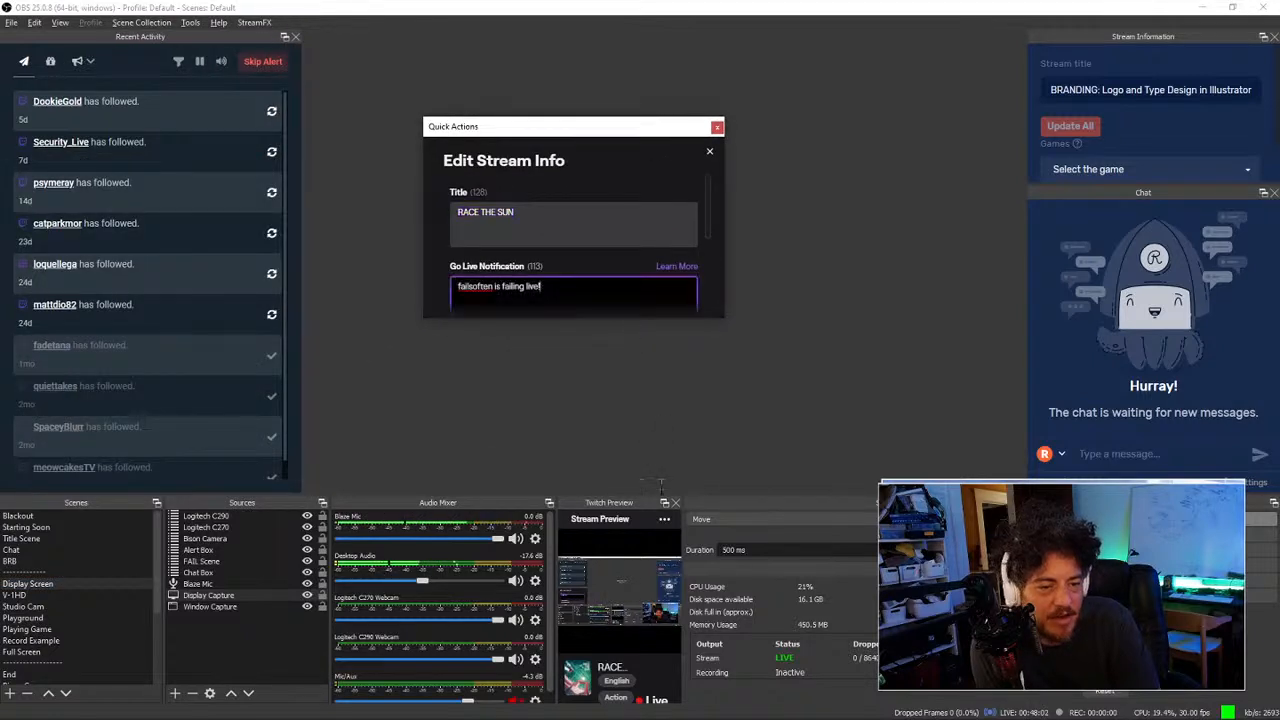
{"action": "left_click_drag", "start_coordinate": [673, 318], "coordinate": [706, 645]}
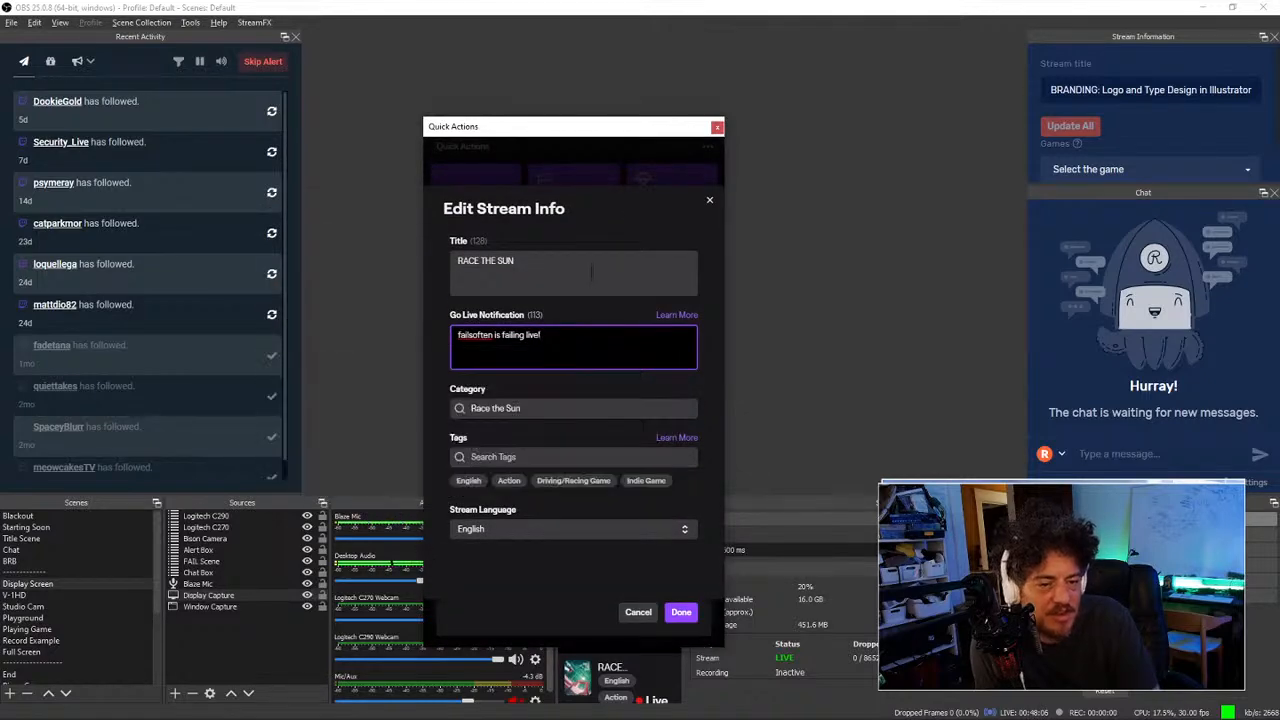
{"action": "left_click_drag", "start_coordinate": [563, 128], "coordinate": [727, 104]}
Step: Paste the BRANDING title over RACE THE SUN and set the category to Art
{"action": "key", "text": "shift+Tab"}
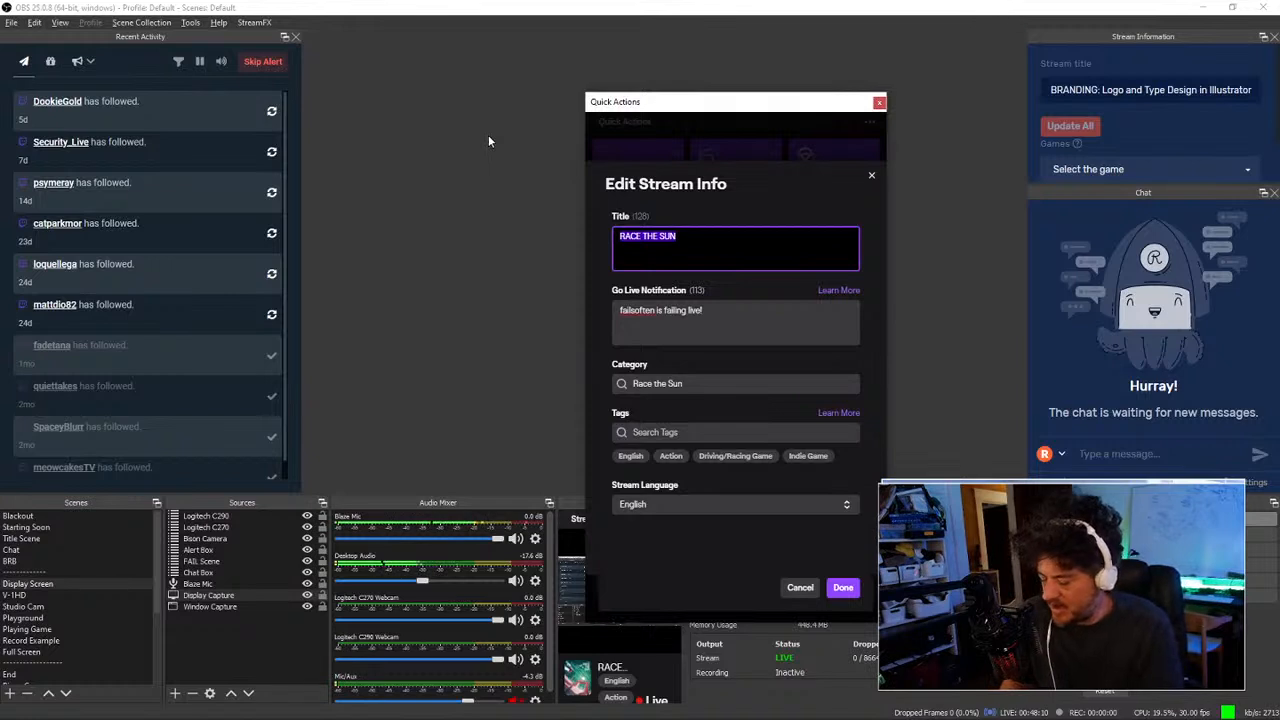
{"action": "type", "text": "BRANDING: Logo and Type Design in Illustrator"}
{"action": "key", "text": "Tab"}
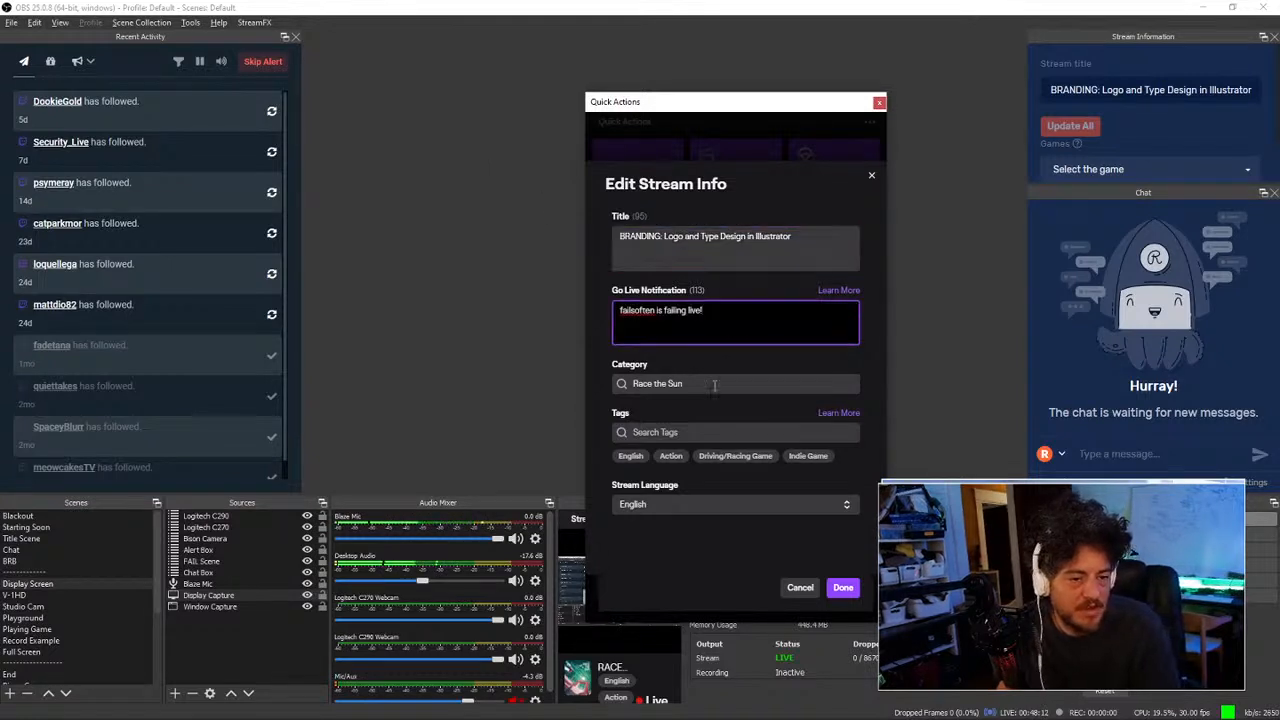
{"action": "key", "text": "Tab"}
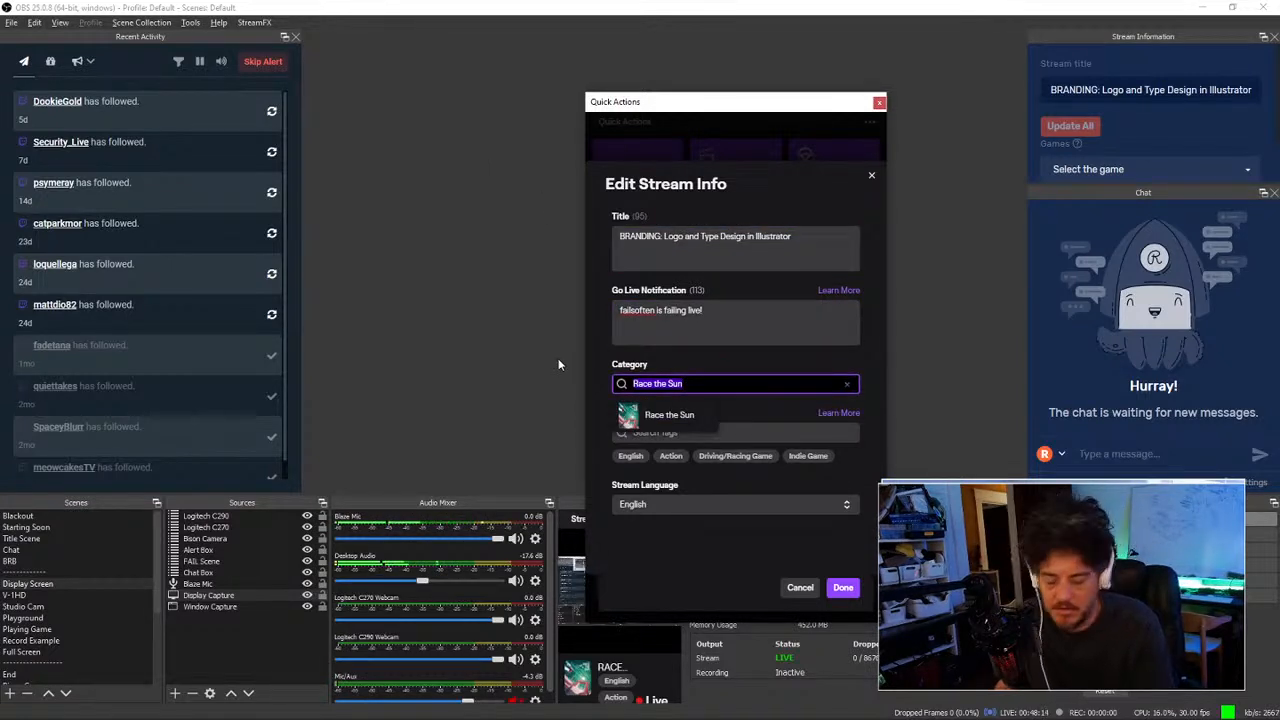
{"action": "type", "text": "Art"}
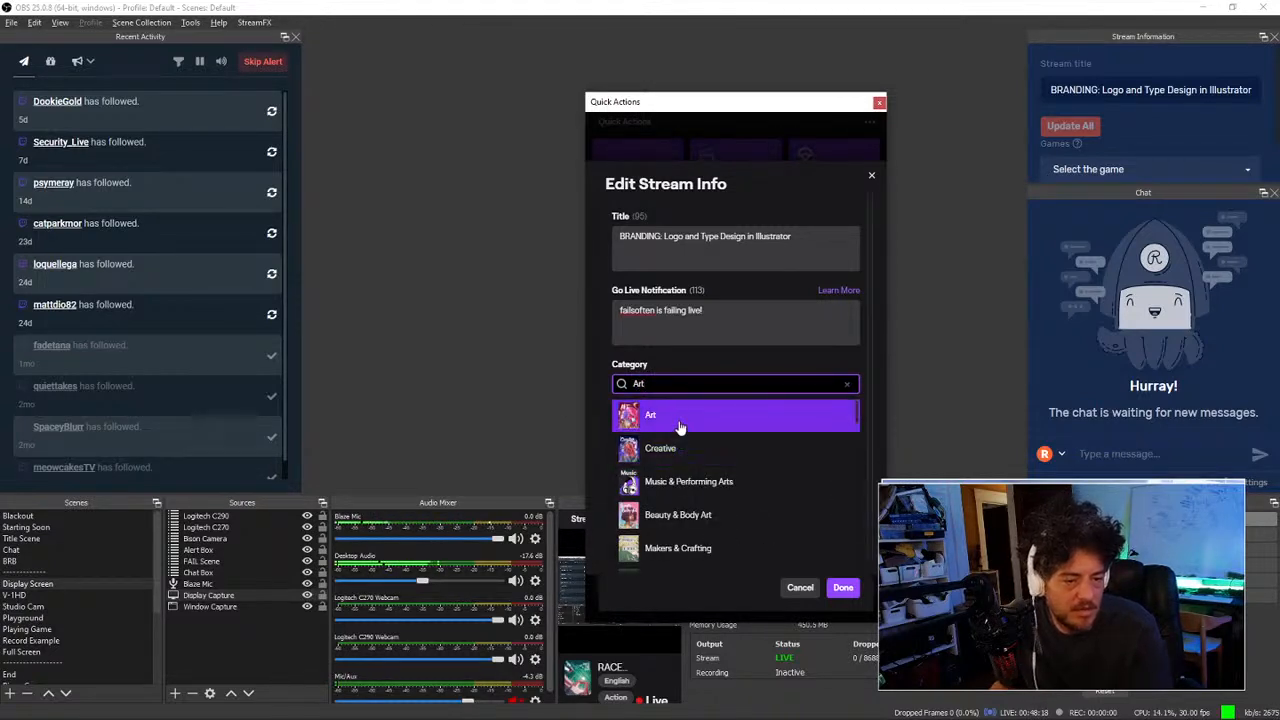
{"action": "left_click", "coordinate": [680, 422]}
Step: Add the Exploration and Digital Art stream tags
{"action": "left_click", "coordinate": [692, 433]}
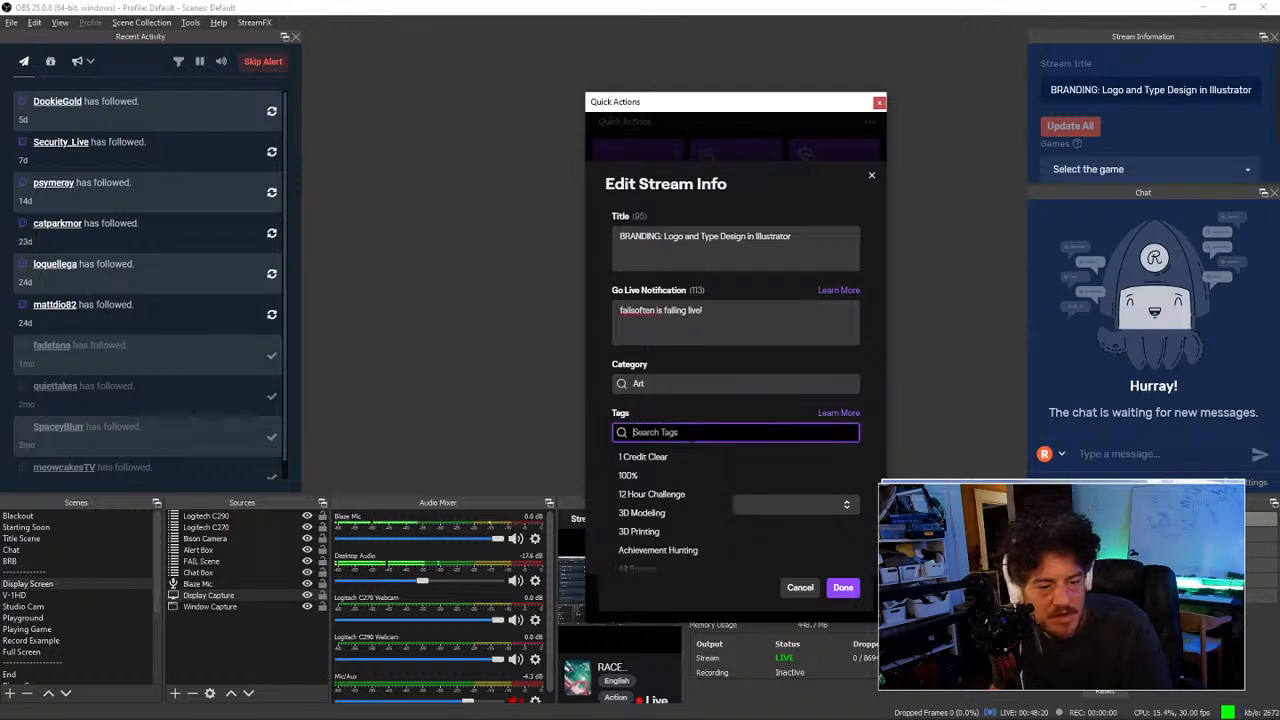
{"action": "type", "text": "explo"}
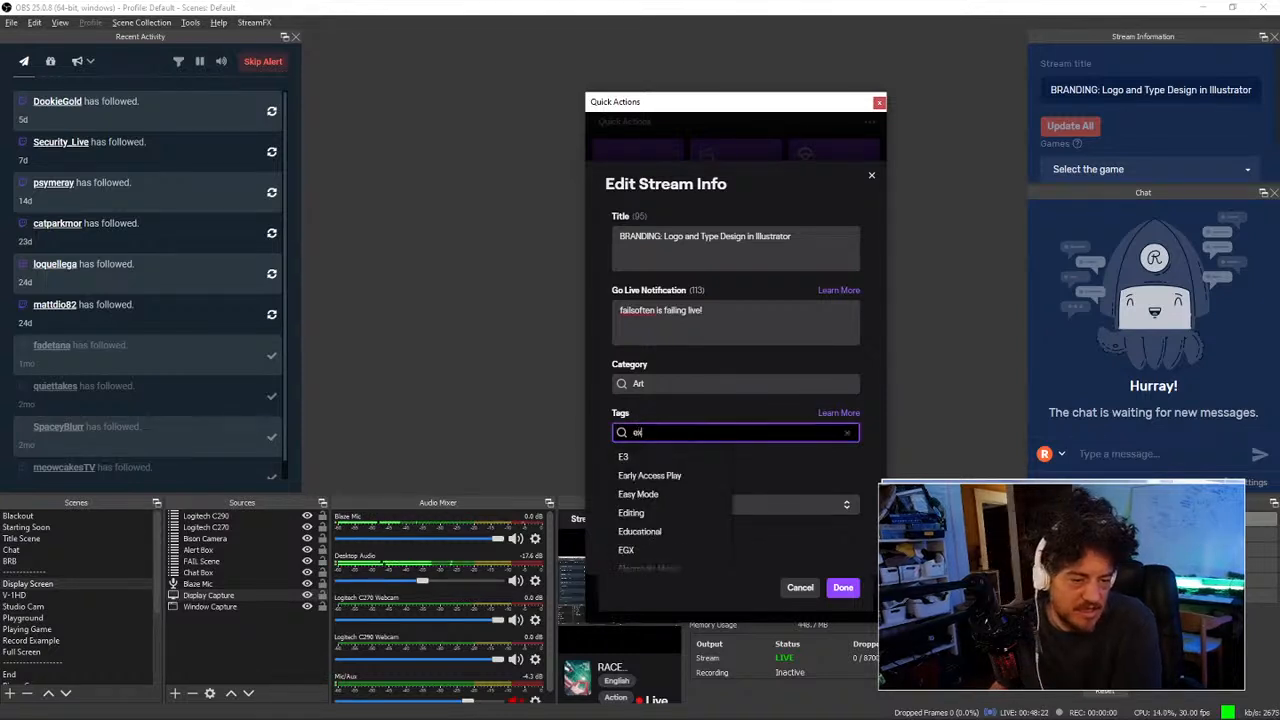
{"action": "key", "text": "Down"}
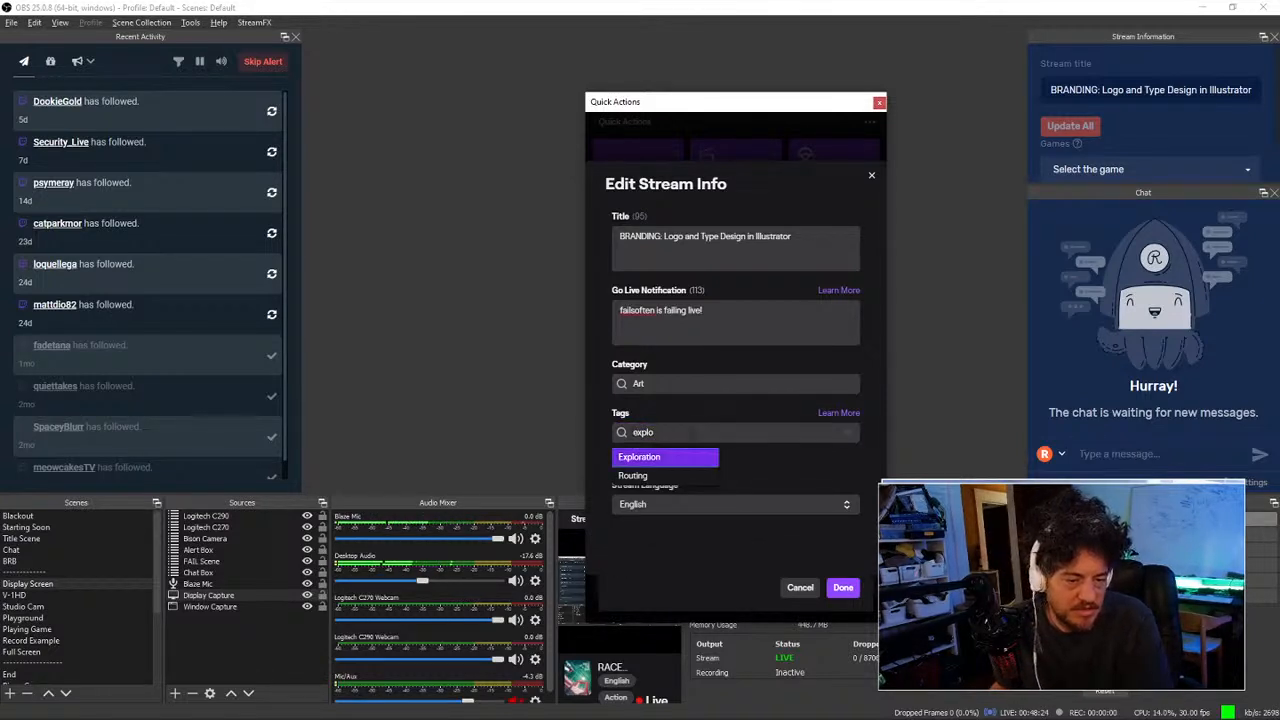
{"action": "key", "text": "Return"}
{"action": "left_click", "coordinate": [692, 434]}
{"action": "type", "text": "digital"}
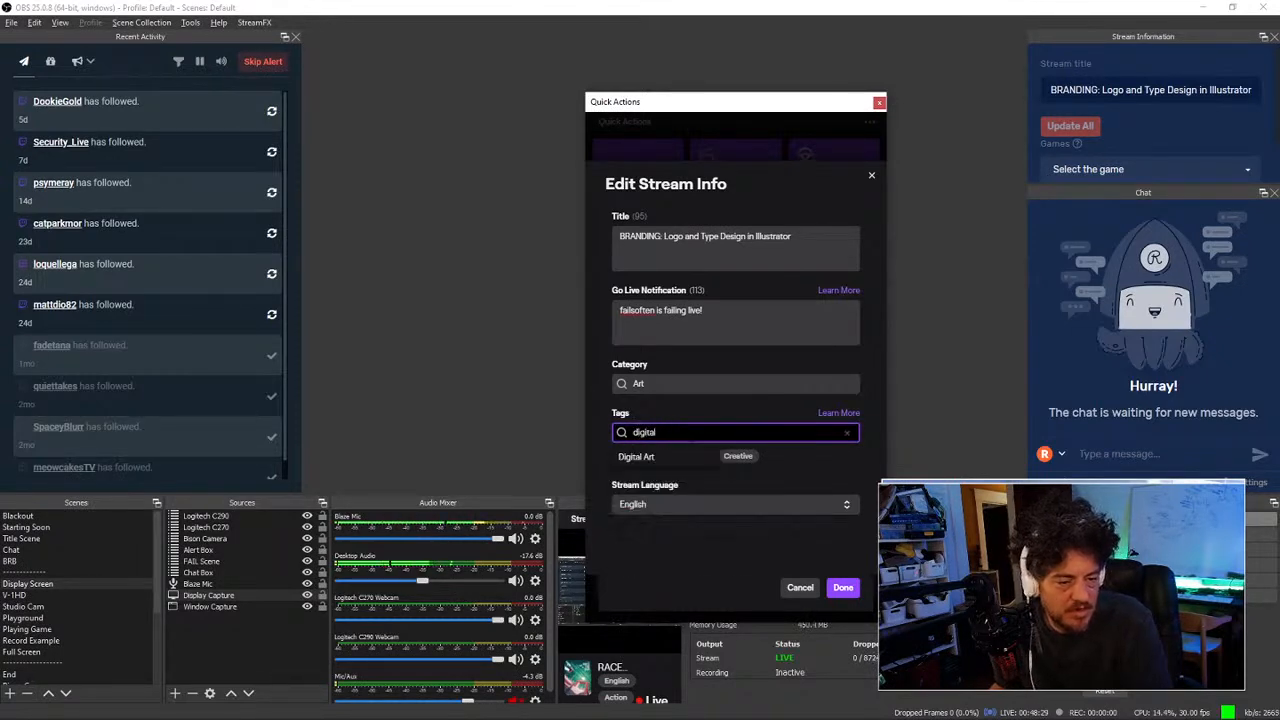
{"action": "key", "text": "Down"}
{"action": "key", "text": "Return"}
Step: Add the First Playthrough and Graphic Design stream tags
{"action": "left_click", "coordinate": [692, 433]}
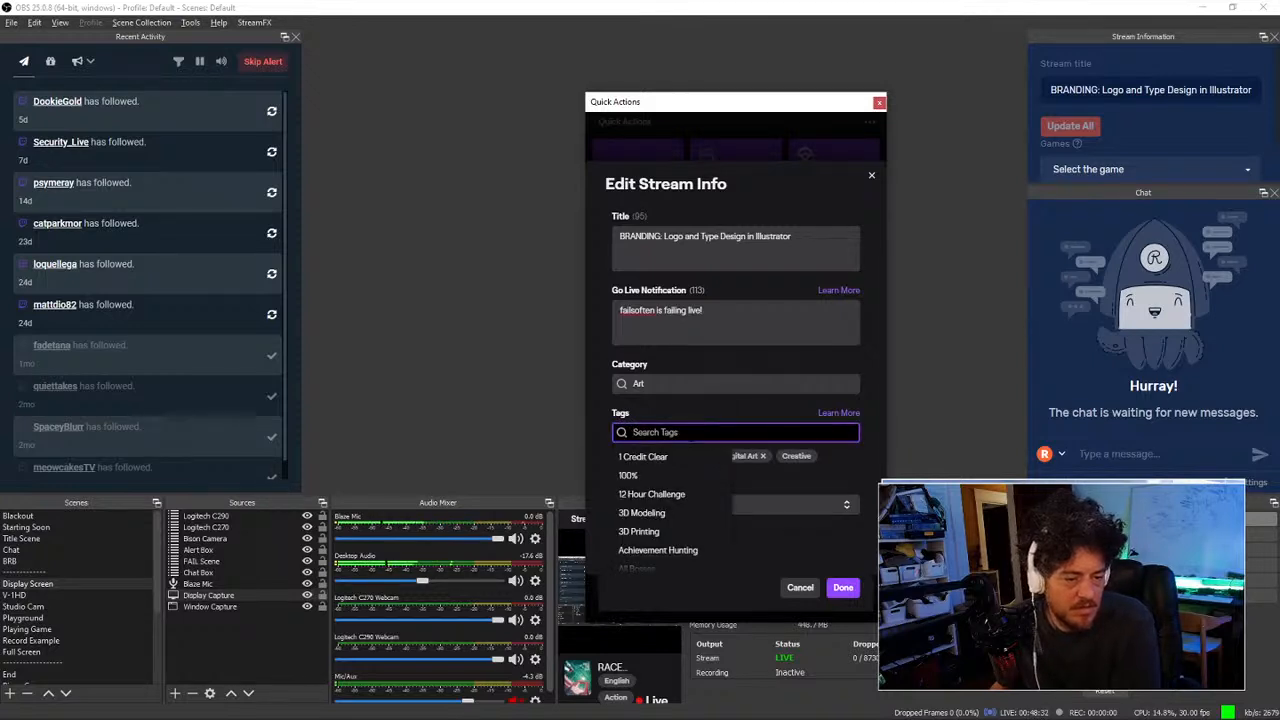
{"action": "type", "text": "firt"}
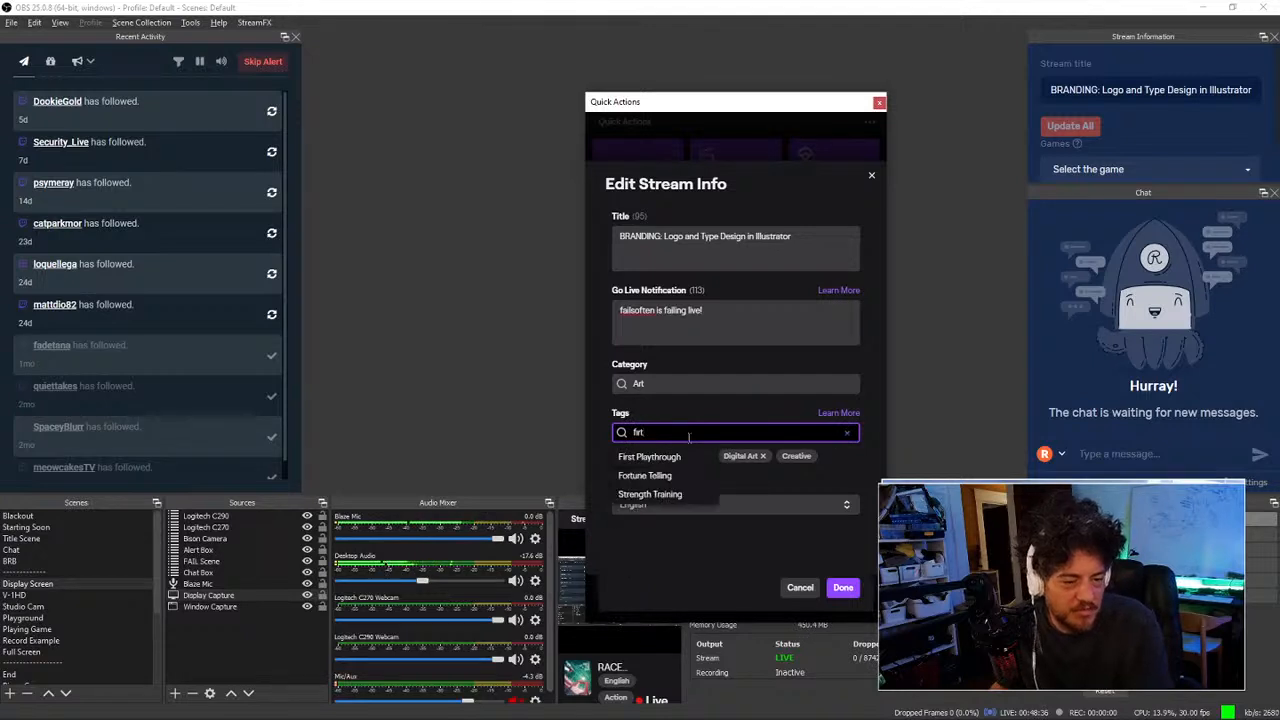
{"action": "left_click", "coordinate": [688, 460]}
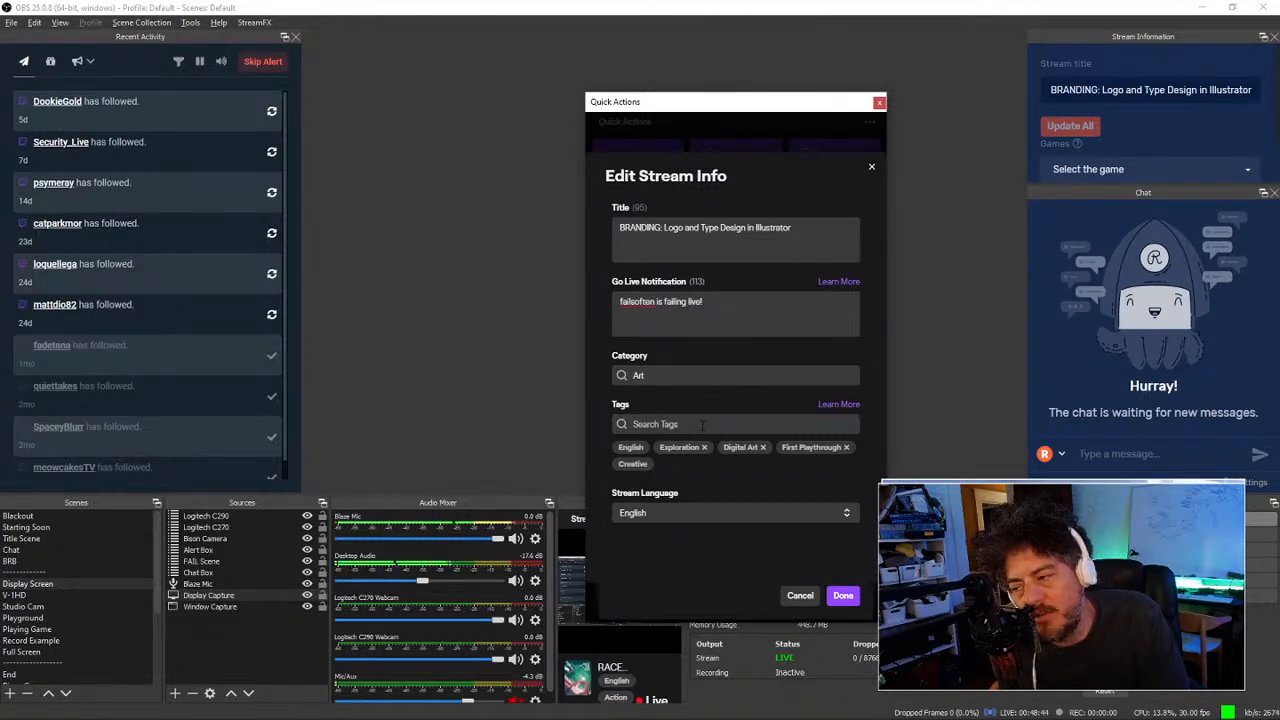
{"action": "left_click", "coordinate": [703, 424]}
{"action": "type", "text": "gr"}
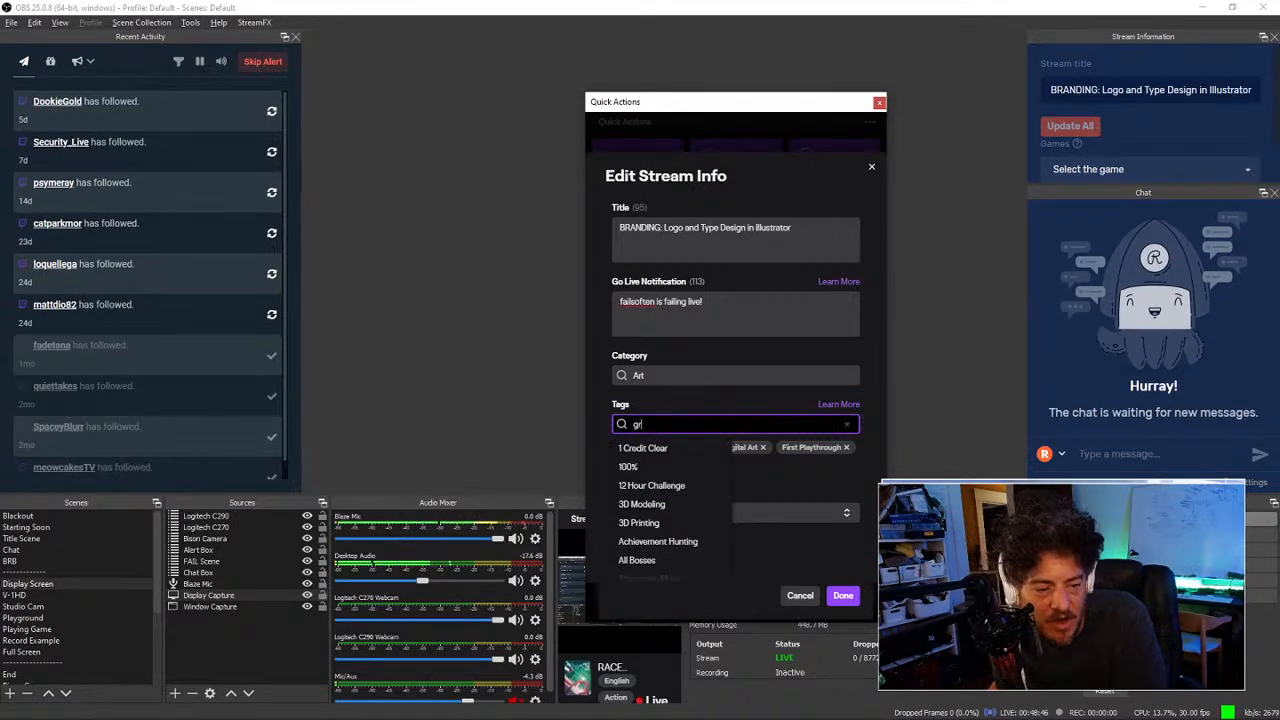
{"action": "type", "text": "aphi"}
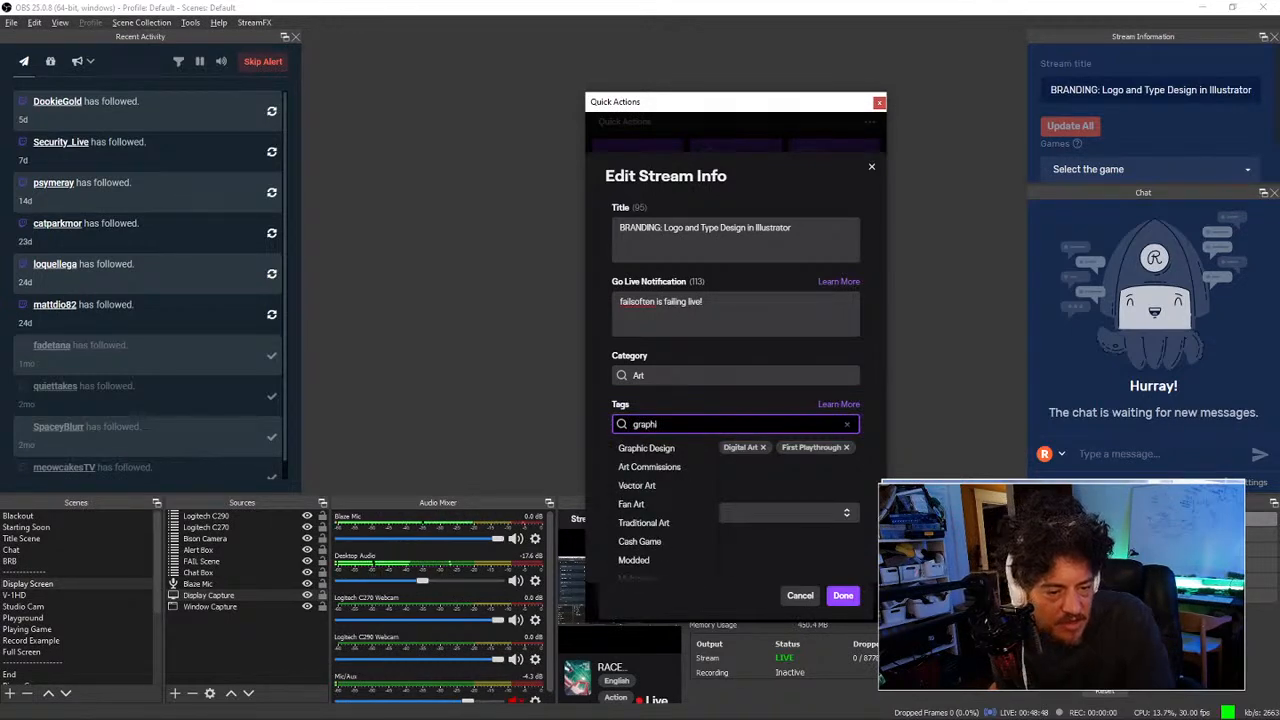
{"action": "left_click", "coordinate": [698, 450]}
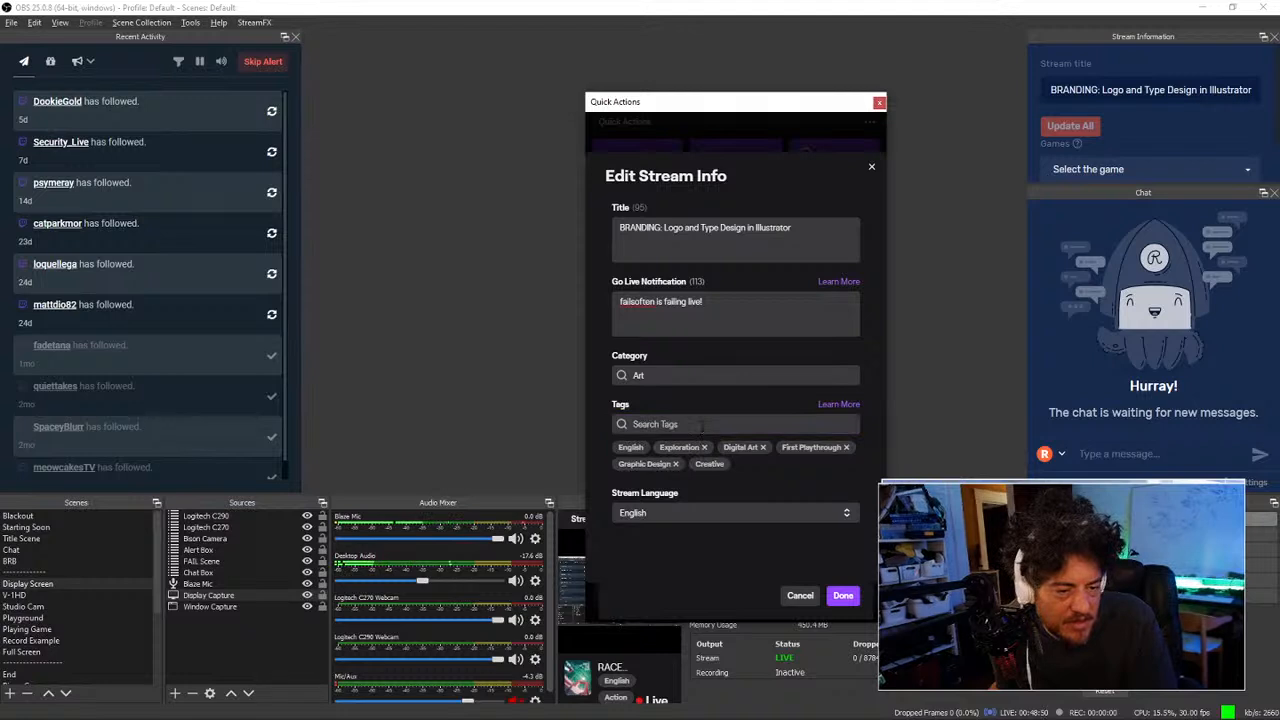
{"action": "left_click", "coordinate": [702, 425]}
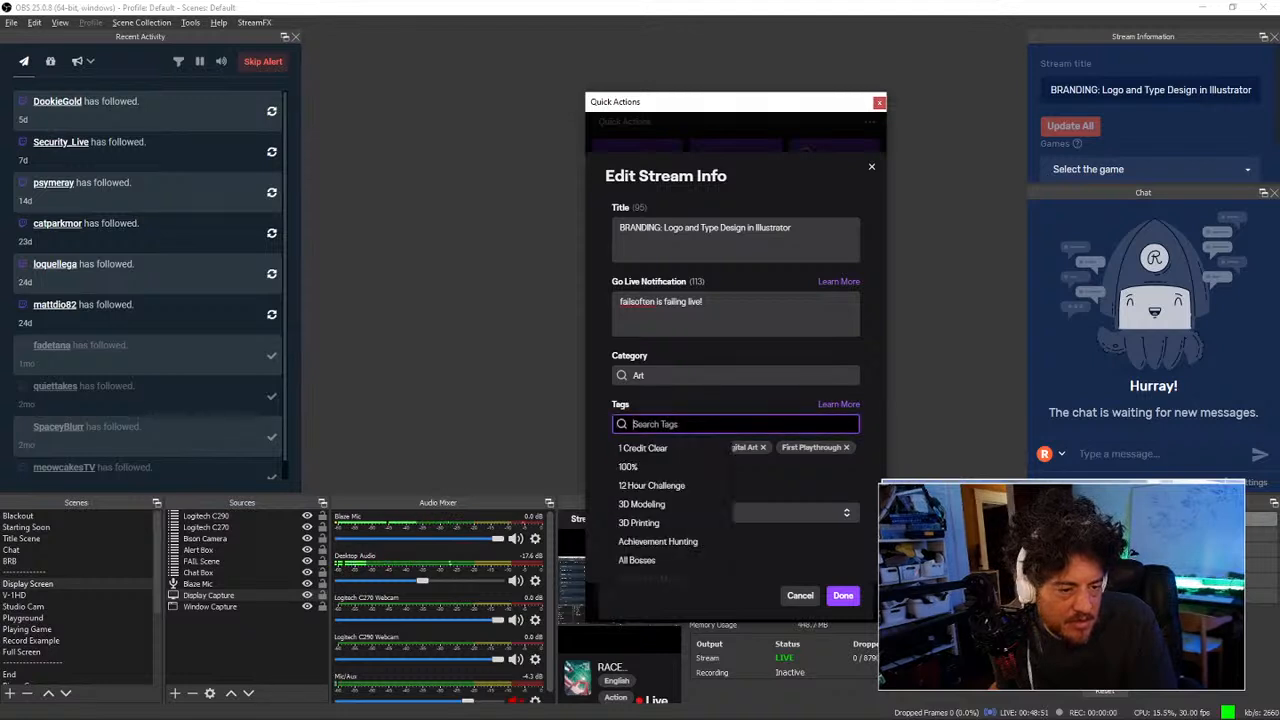
{"action": "left_click", "coordinate": [790, 458]}
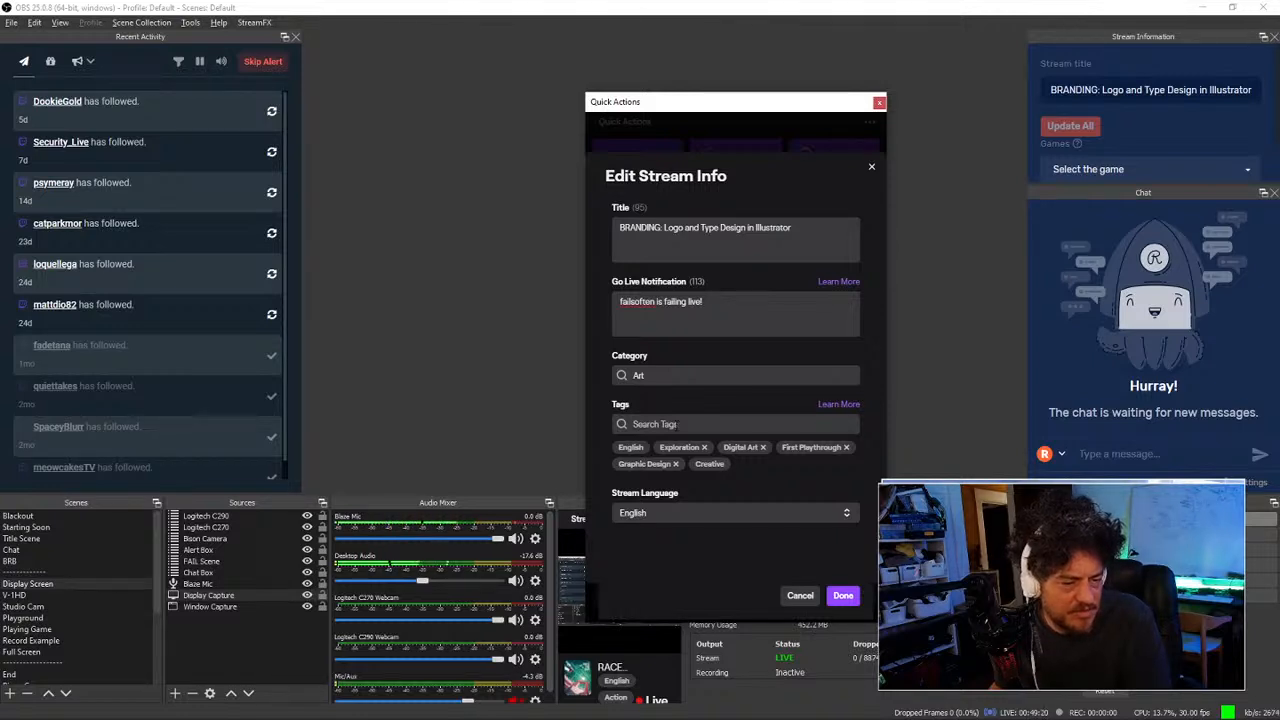
Step: Search 'ed', add the Educational tag, and confirm the stream info with Done
{"action": "left_click", "coordinate": [677, 425]}
{"action": "type", "text": "ed"}
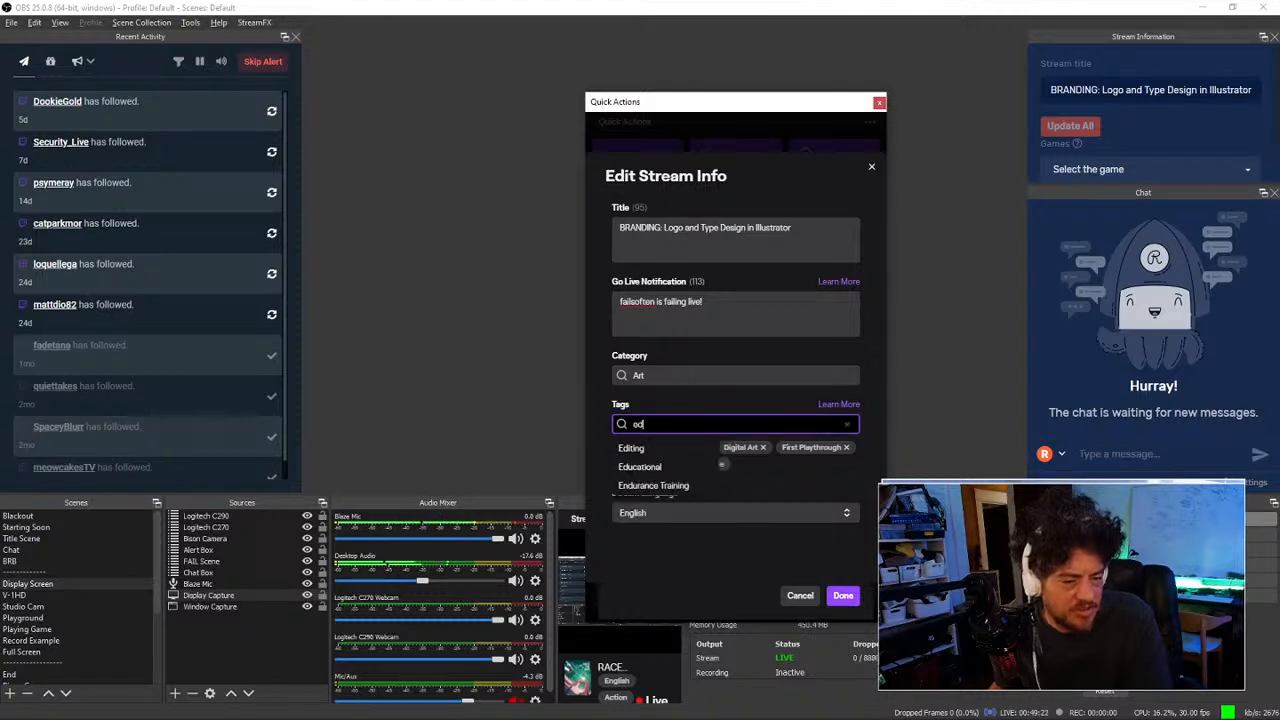
{"action": "left_click", "coordinate": [667, 469]}
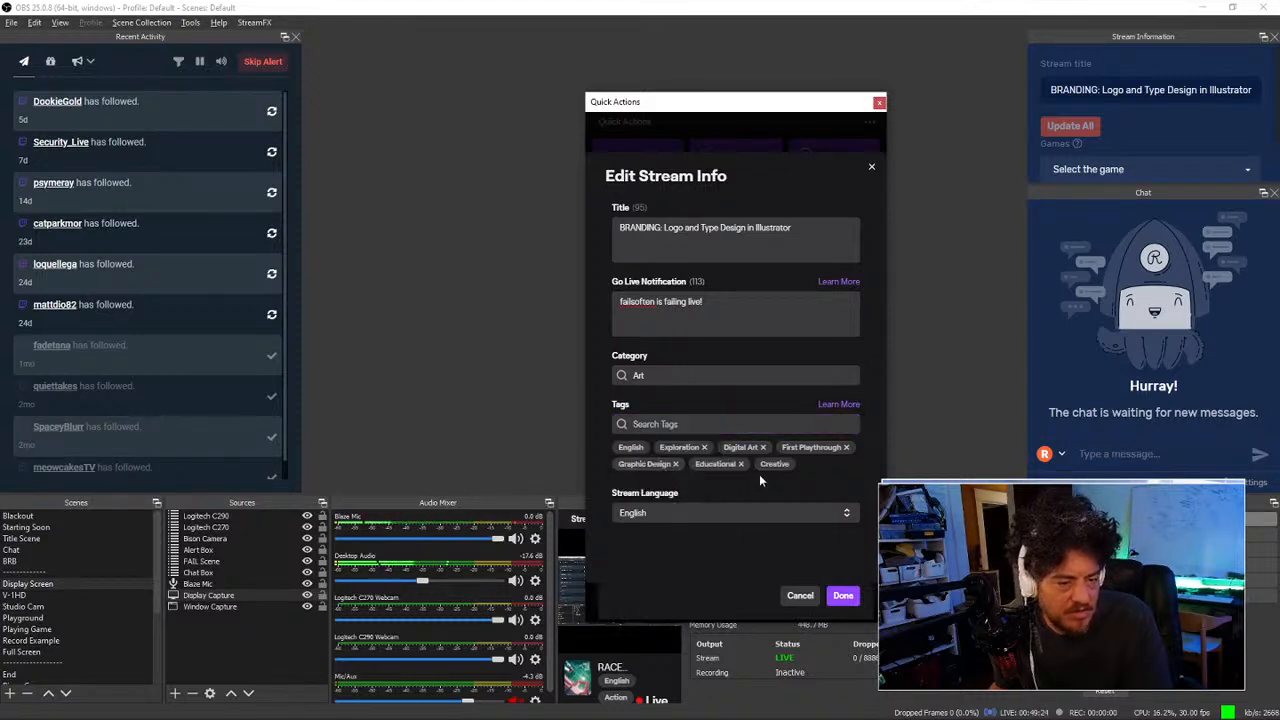
{"action": "left_click", "coordinate": [845, 596]}
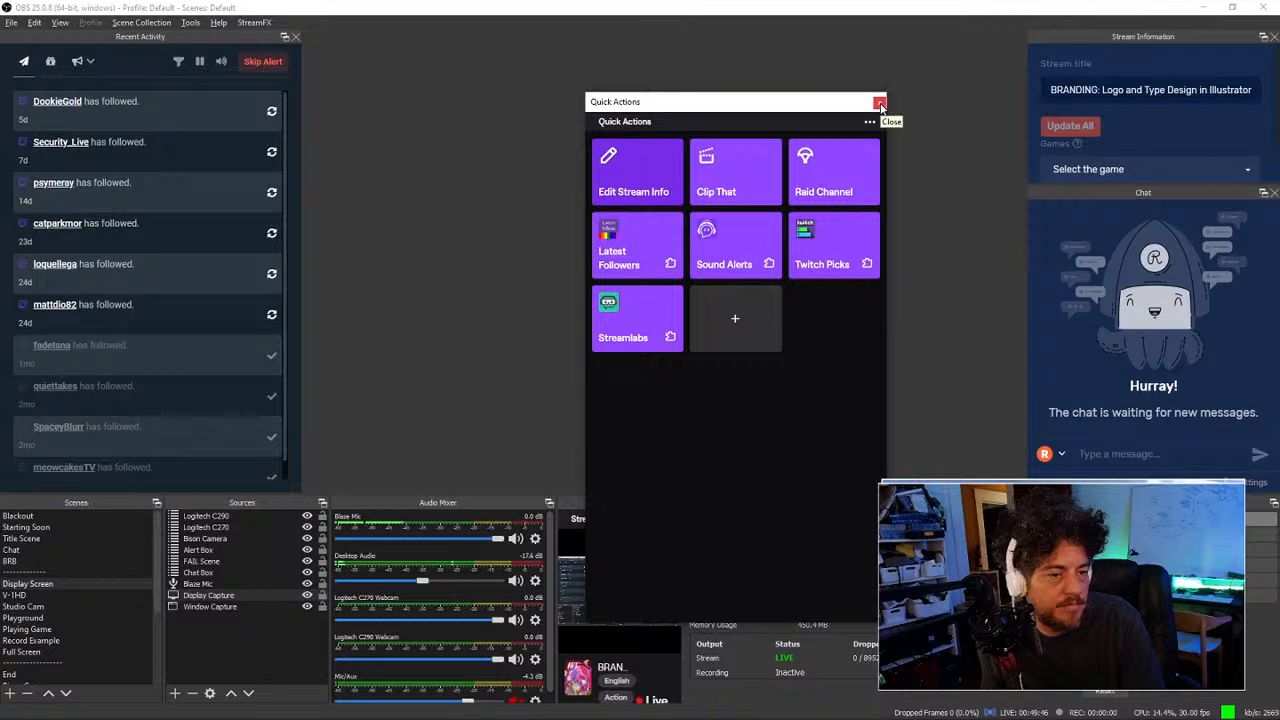
Step: Dock Quick Actions on the left and drag OBS off screen to reveal Illustrator
{"action": "left_click_drag", "start_coordinate": [846, 104], "coordinate": [242, 186]}
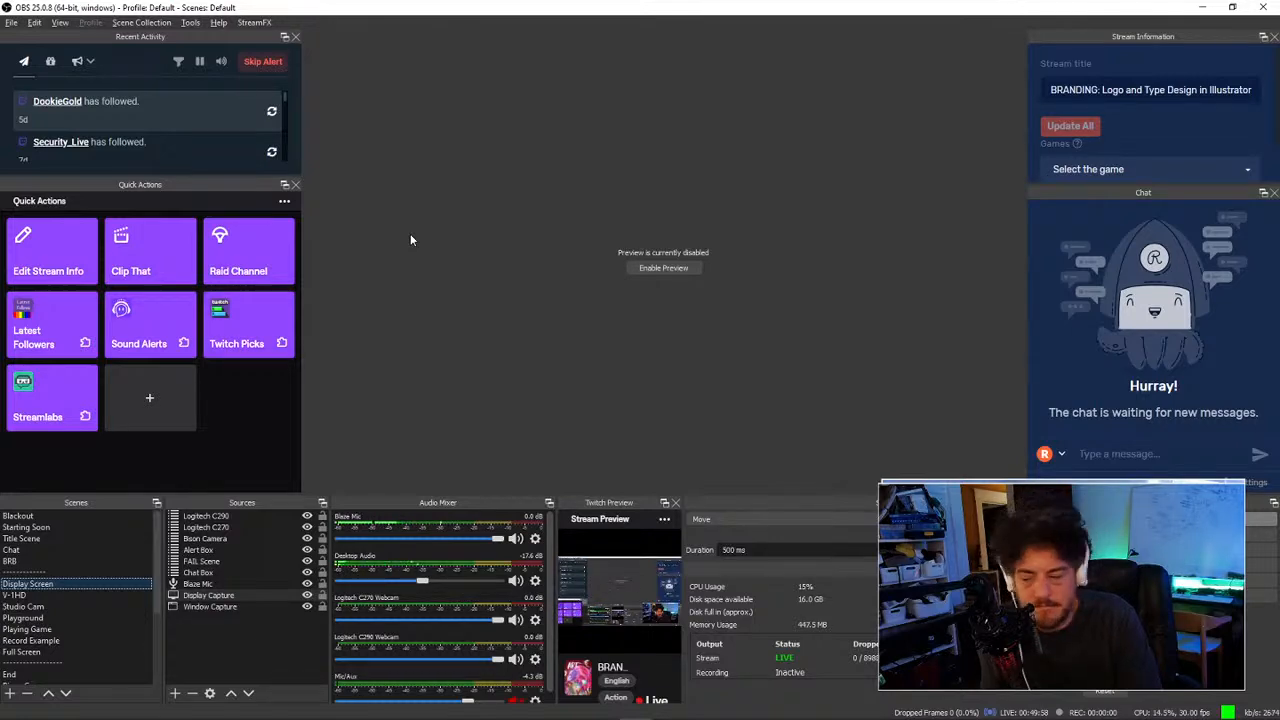
{"action": "left_click_drag", "start_coordinate": [628, 8], "coordinate": [0, 347]}
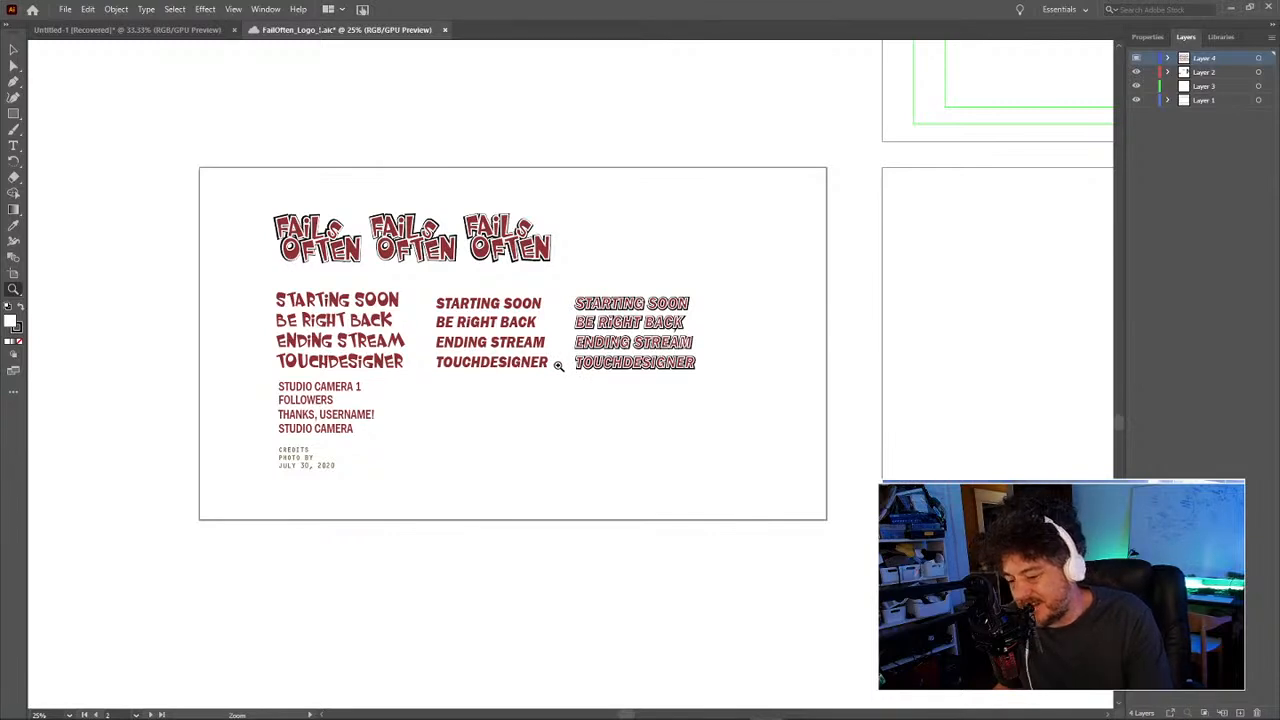
Step: Save the logo file via Save As to cloud documents as FailOften_Logo_1 (1).aic
{"action": "key", "text": "ctrl+s"}
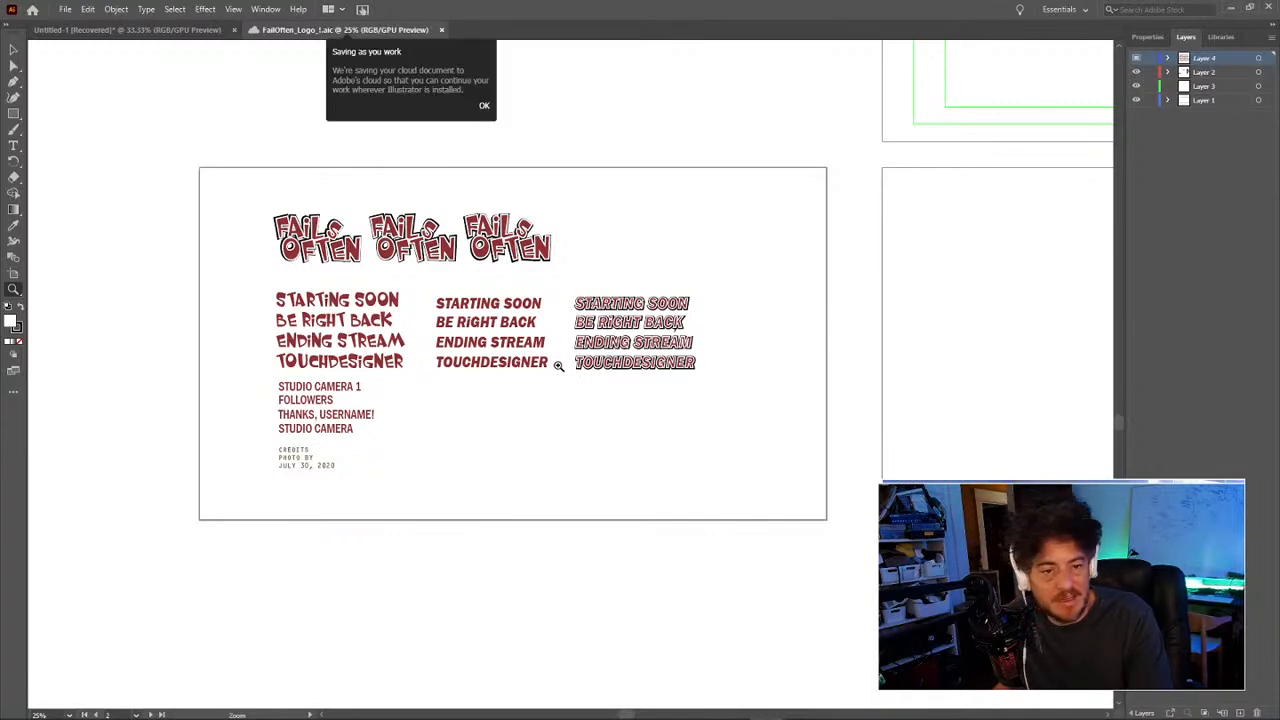
{"action": "left_click", "coordinate": [483, 106]}
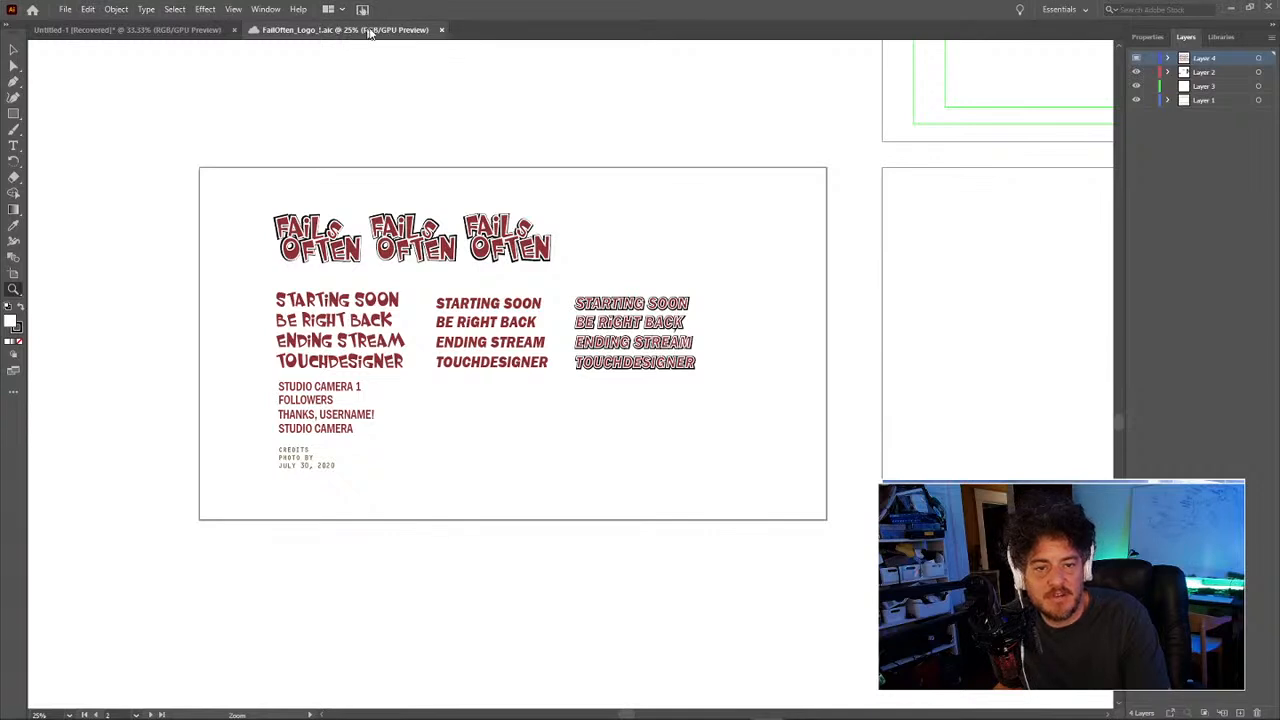
{"action": "right_click", "coordinate": [408, 30]}
{"action": "key", "text": "Escape"}
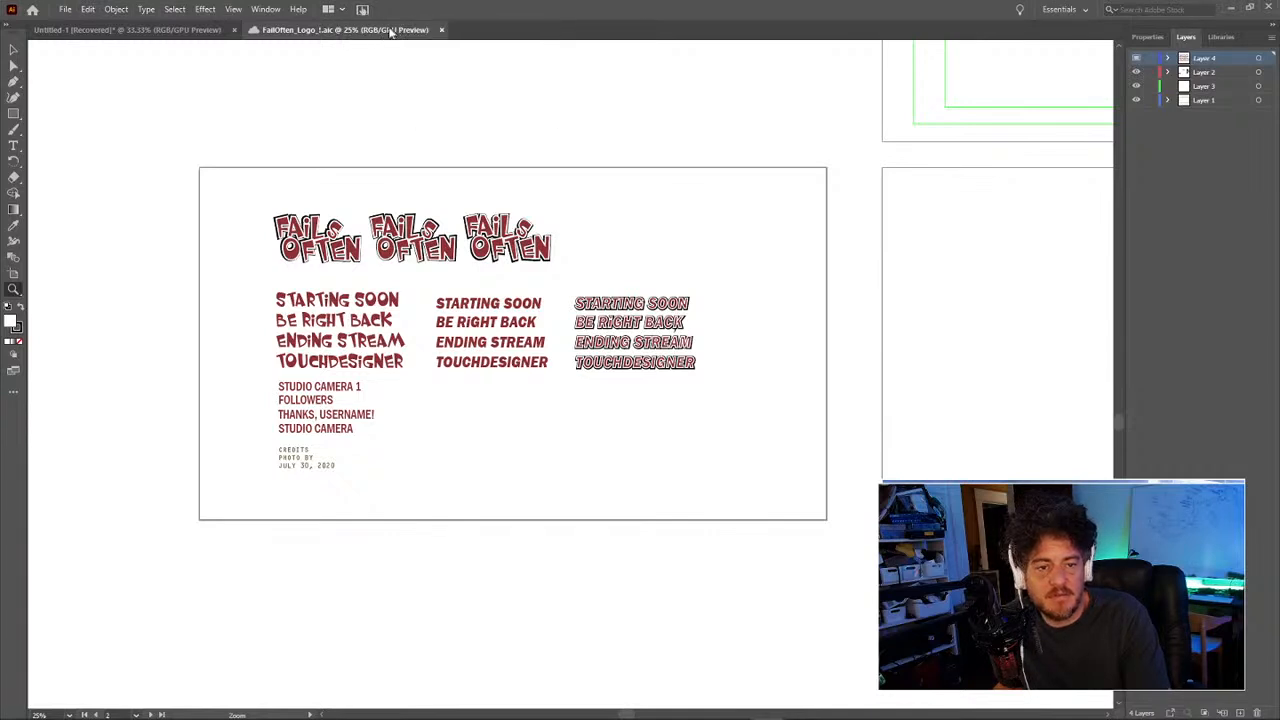
{"action": "left_click", "coordinate": [65, 10]}
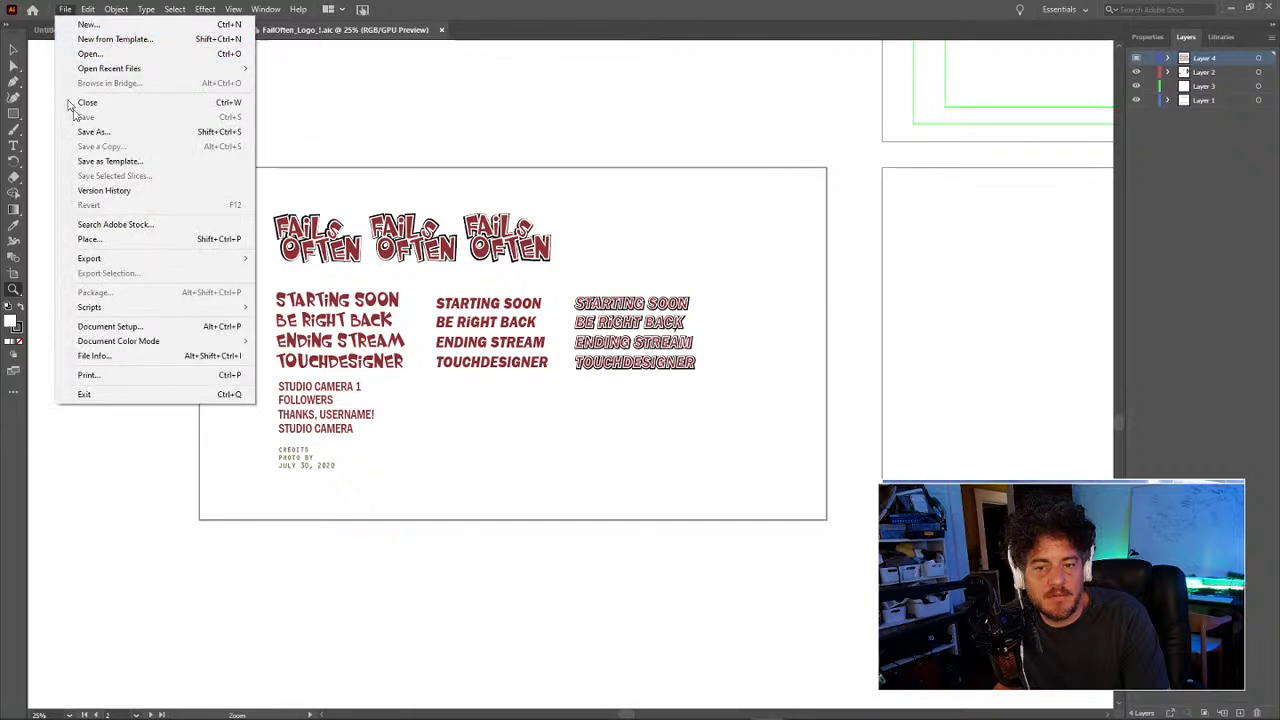
{"action": "left_click", "coordinate": [100, 131]}
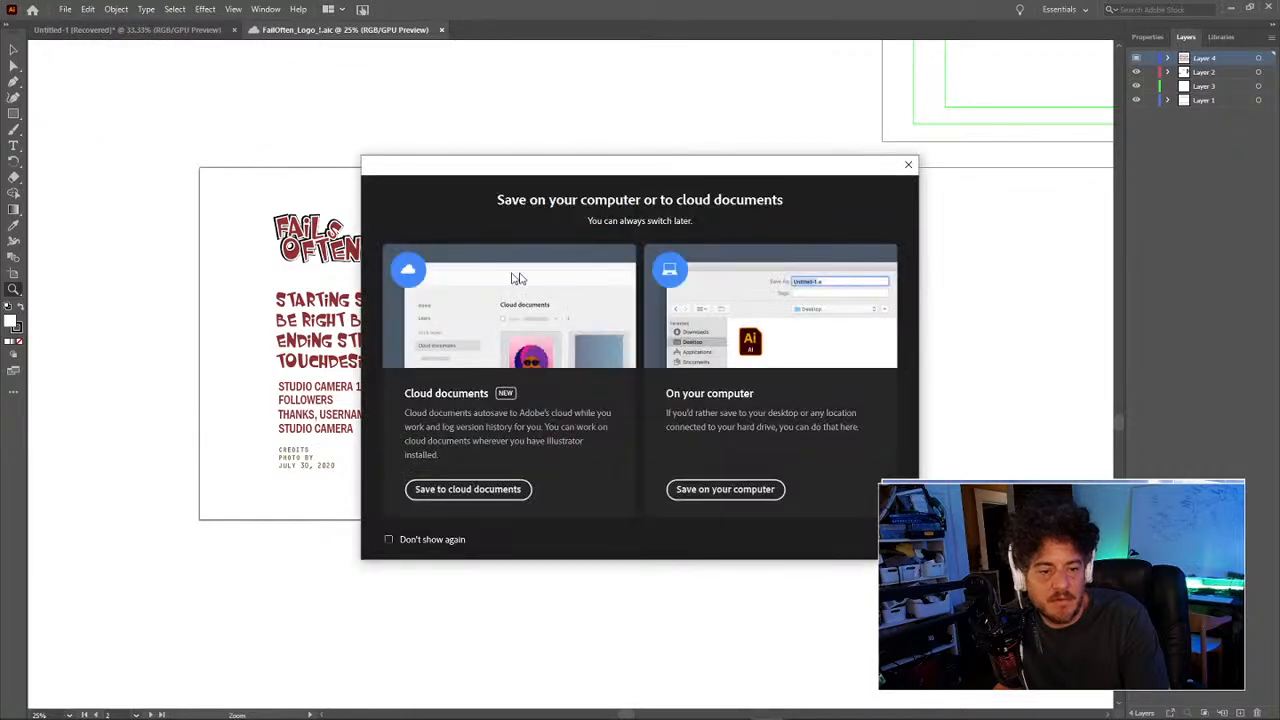
{"action": "left_click", "coordinate": [487, 490]}
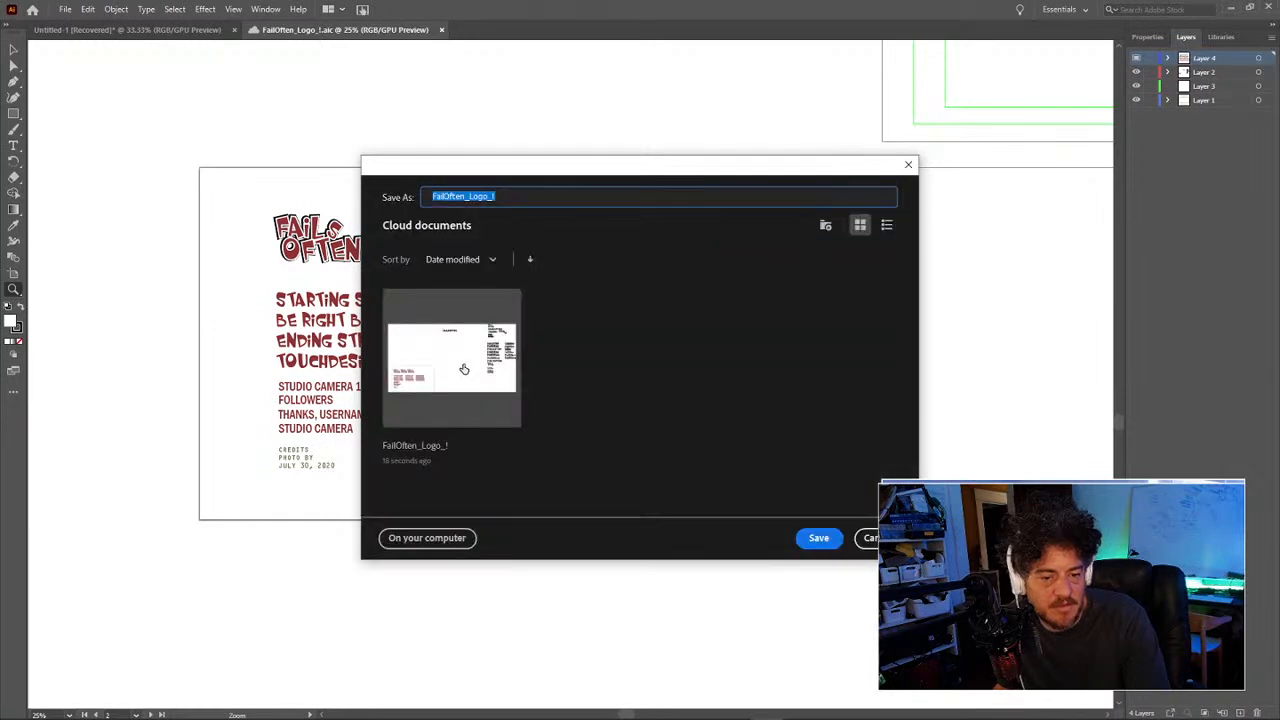
{"action": "left_click", "coordinate": [818, 538]}
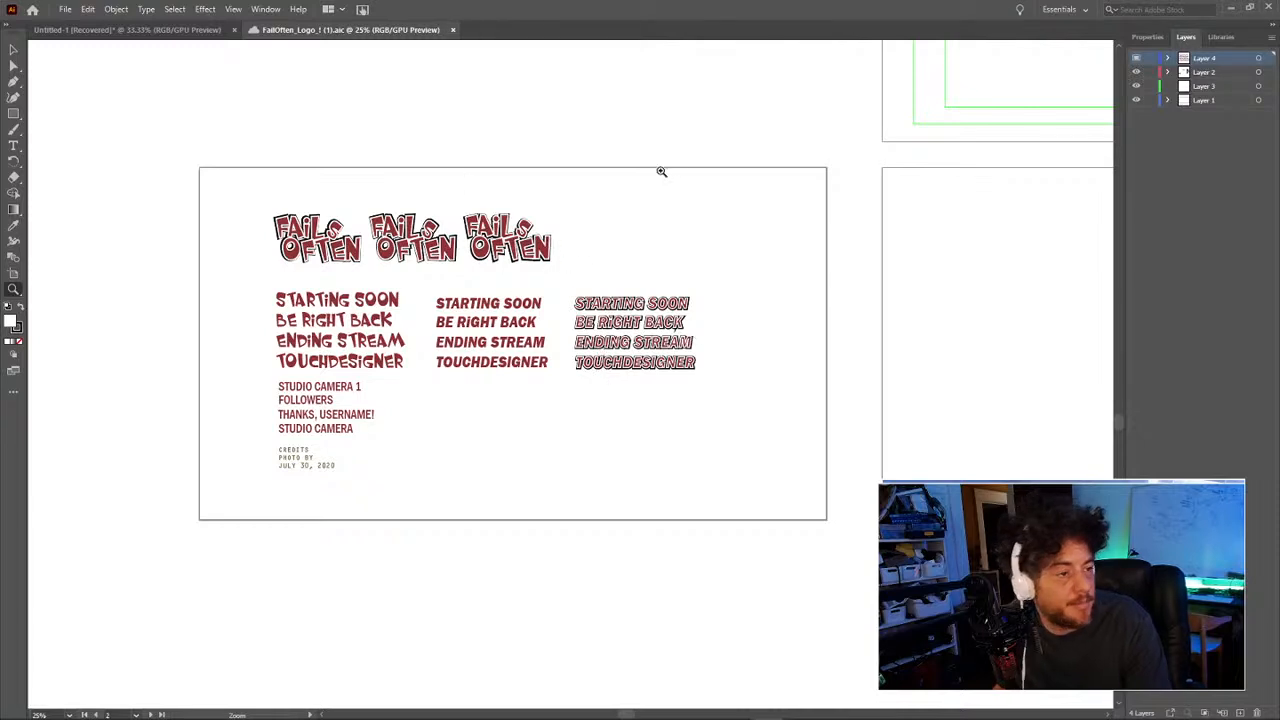
{"action": "key", "text": "ctrl+minus"}
{"action": "mouse_move", "coordinate": [713, 361]}
{"action": "left_mouse_down"}
{"action": "mouse_move", "coordinate": [675, 346]}
{"action": "mouse_move", "coordinate": [695, 352]}
{"action": "left_mouse_up"}
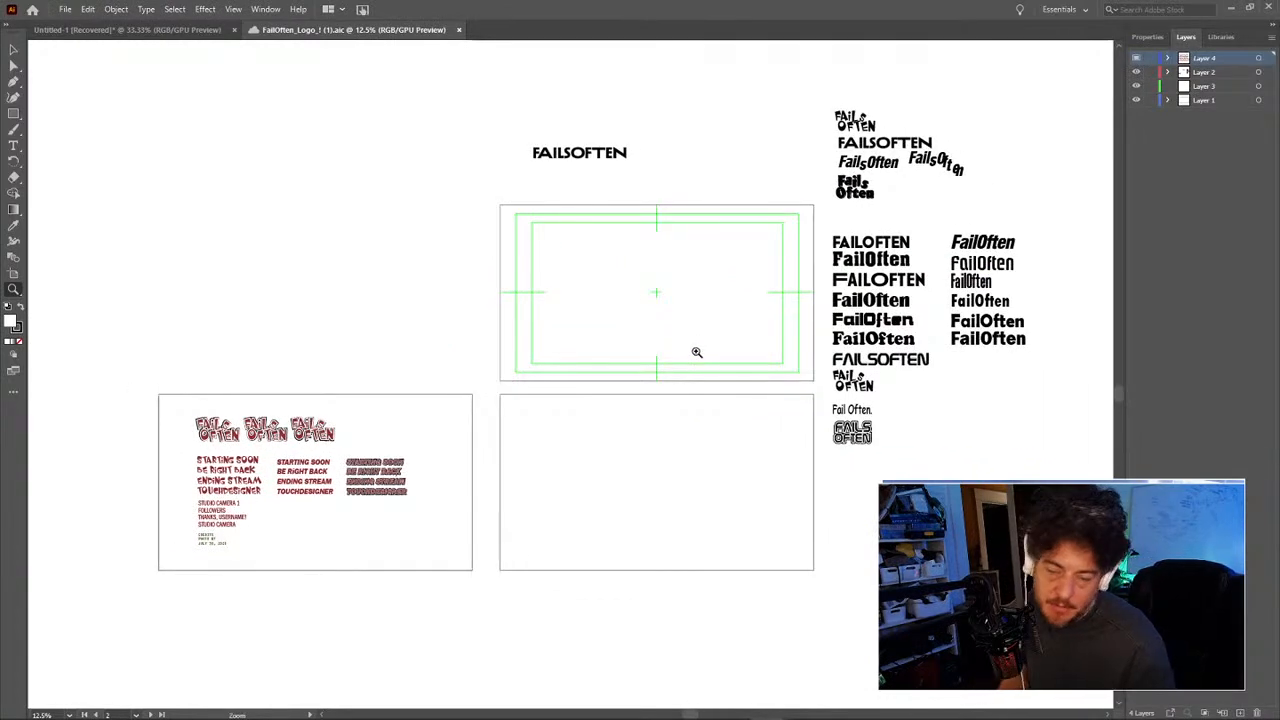